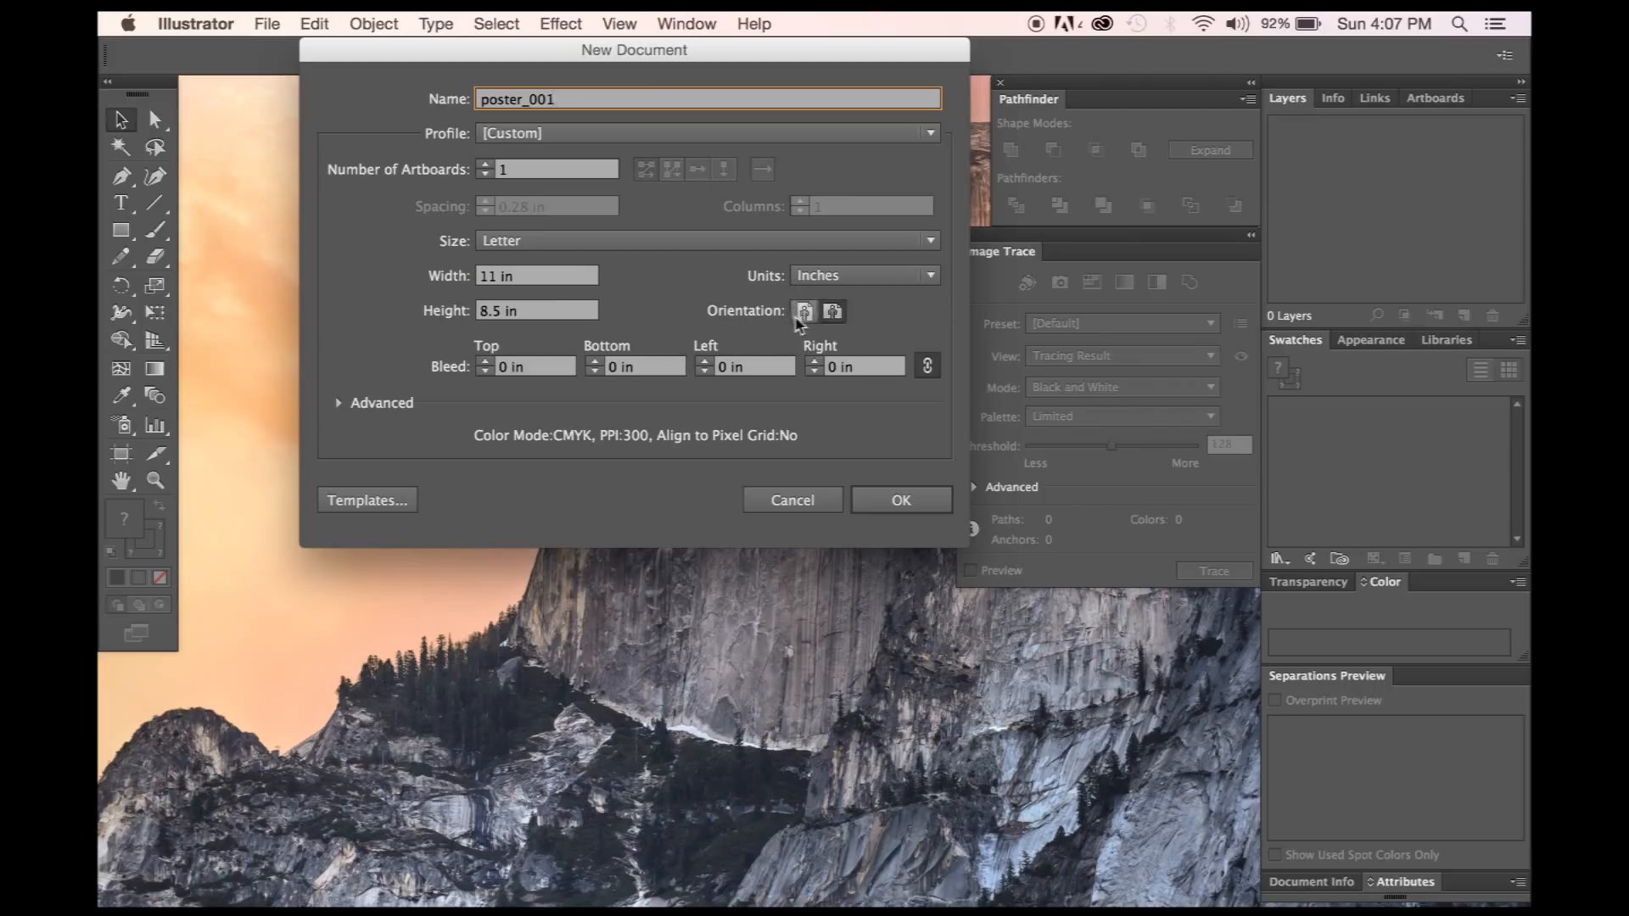
# Set the Letter-size document poster_001 to portrait orientation and create it.
pyautogui.click(802, 318)
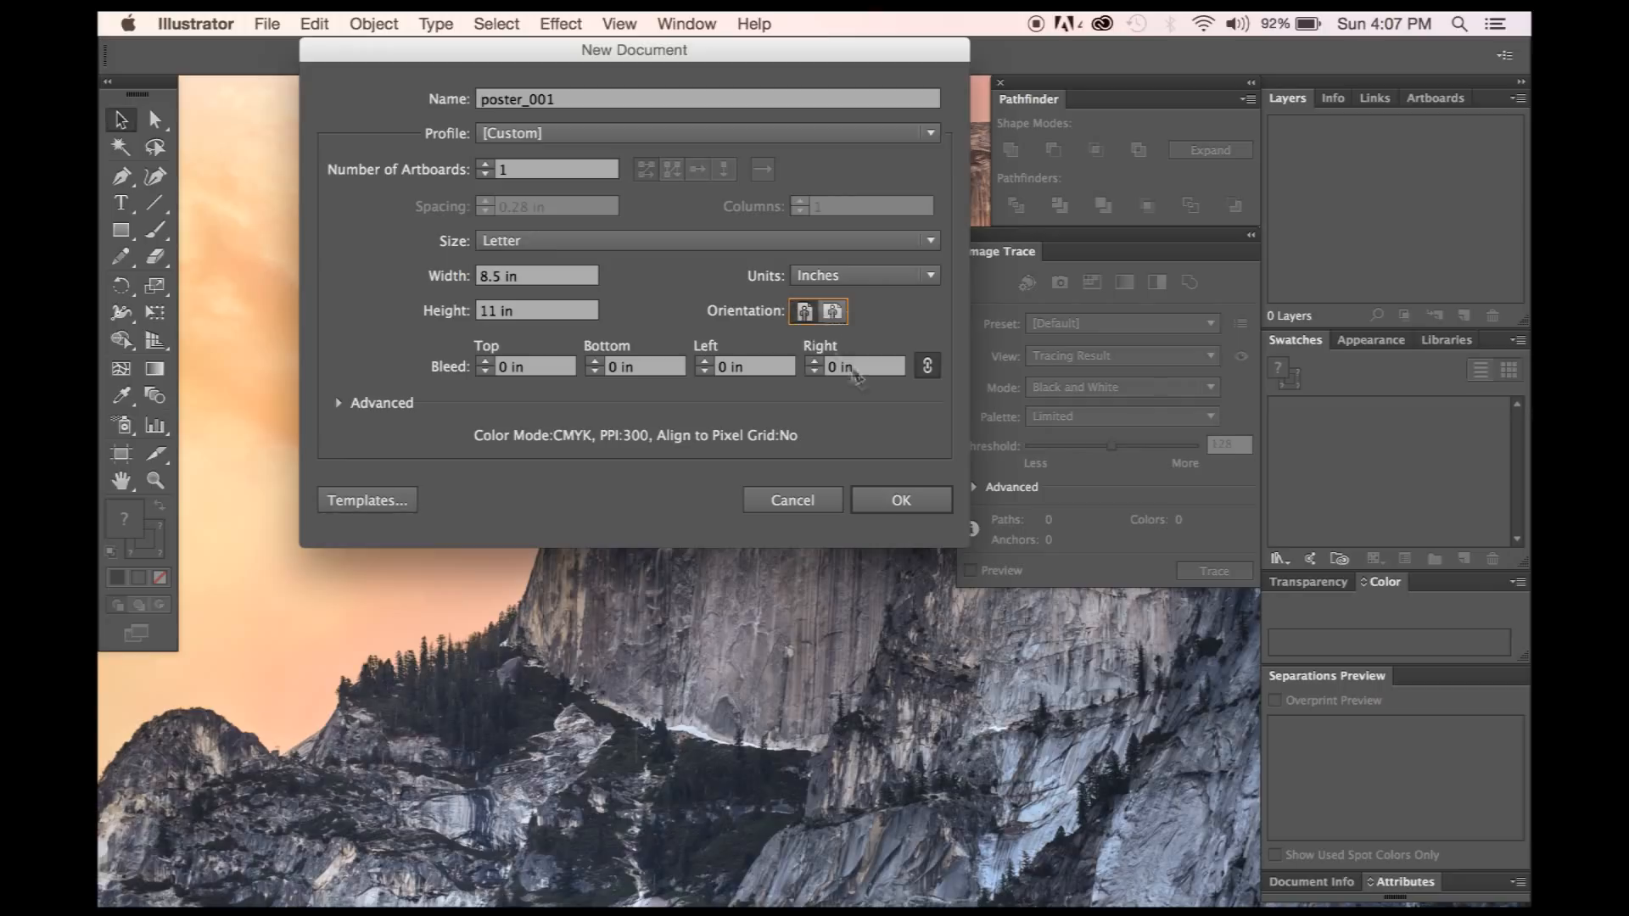
pyautogui.click(883, 509)
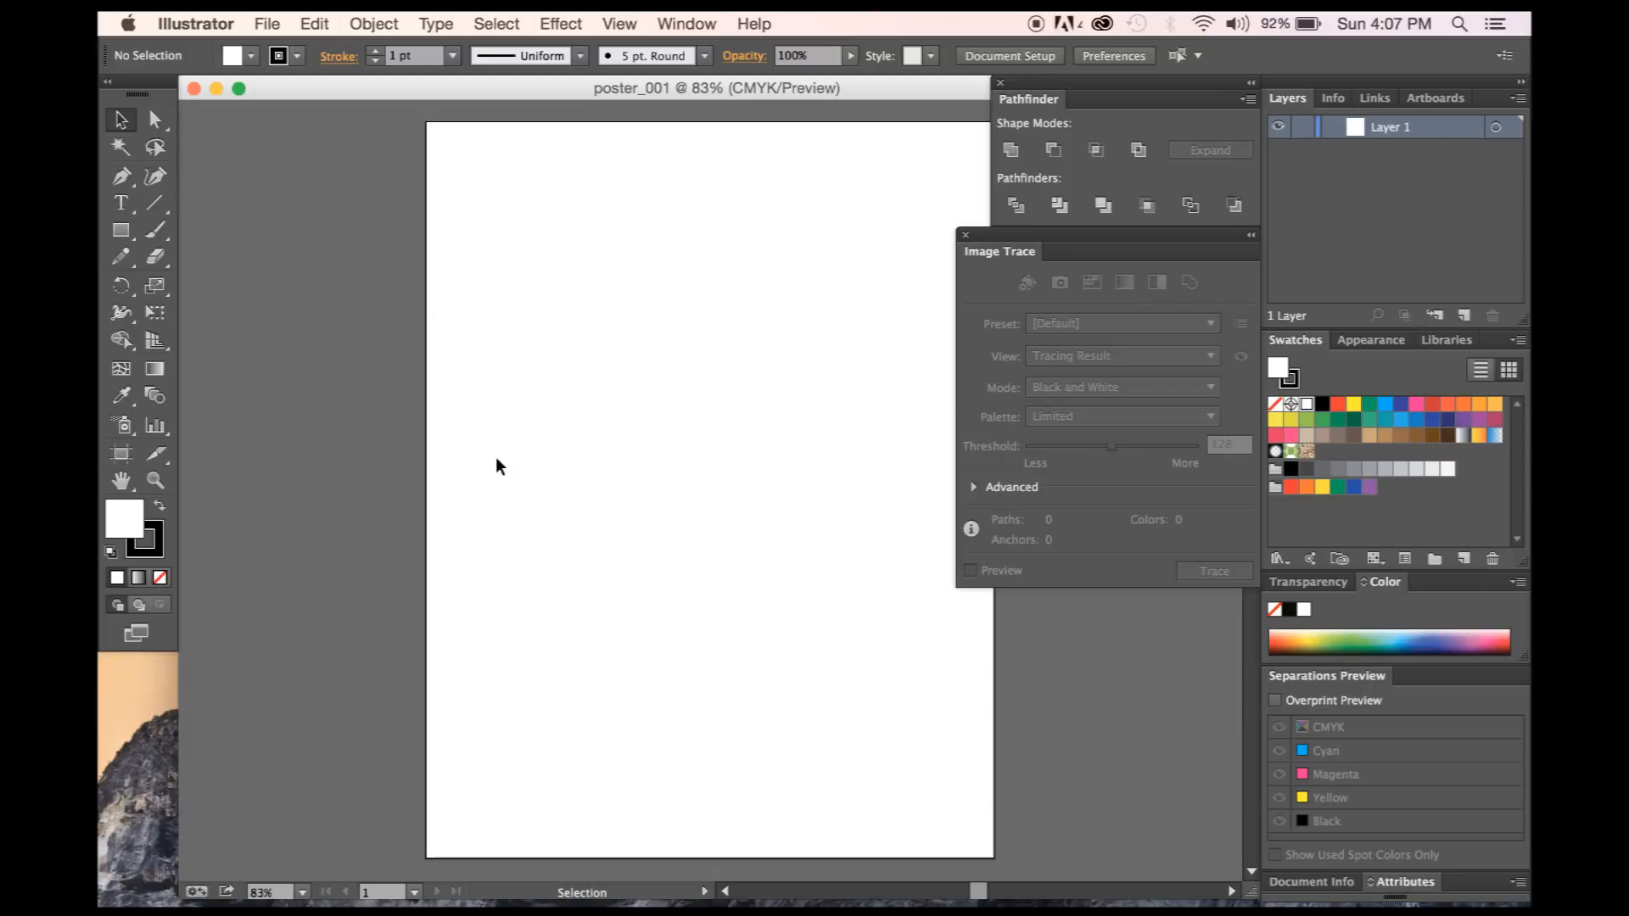
pyautogui.press('super+minus')
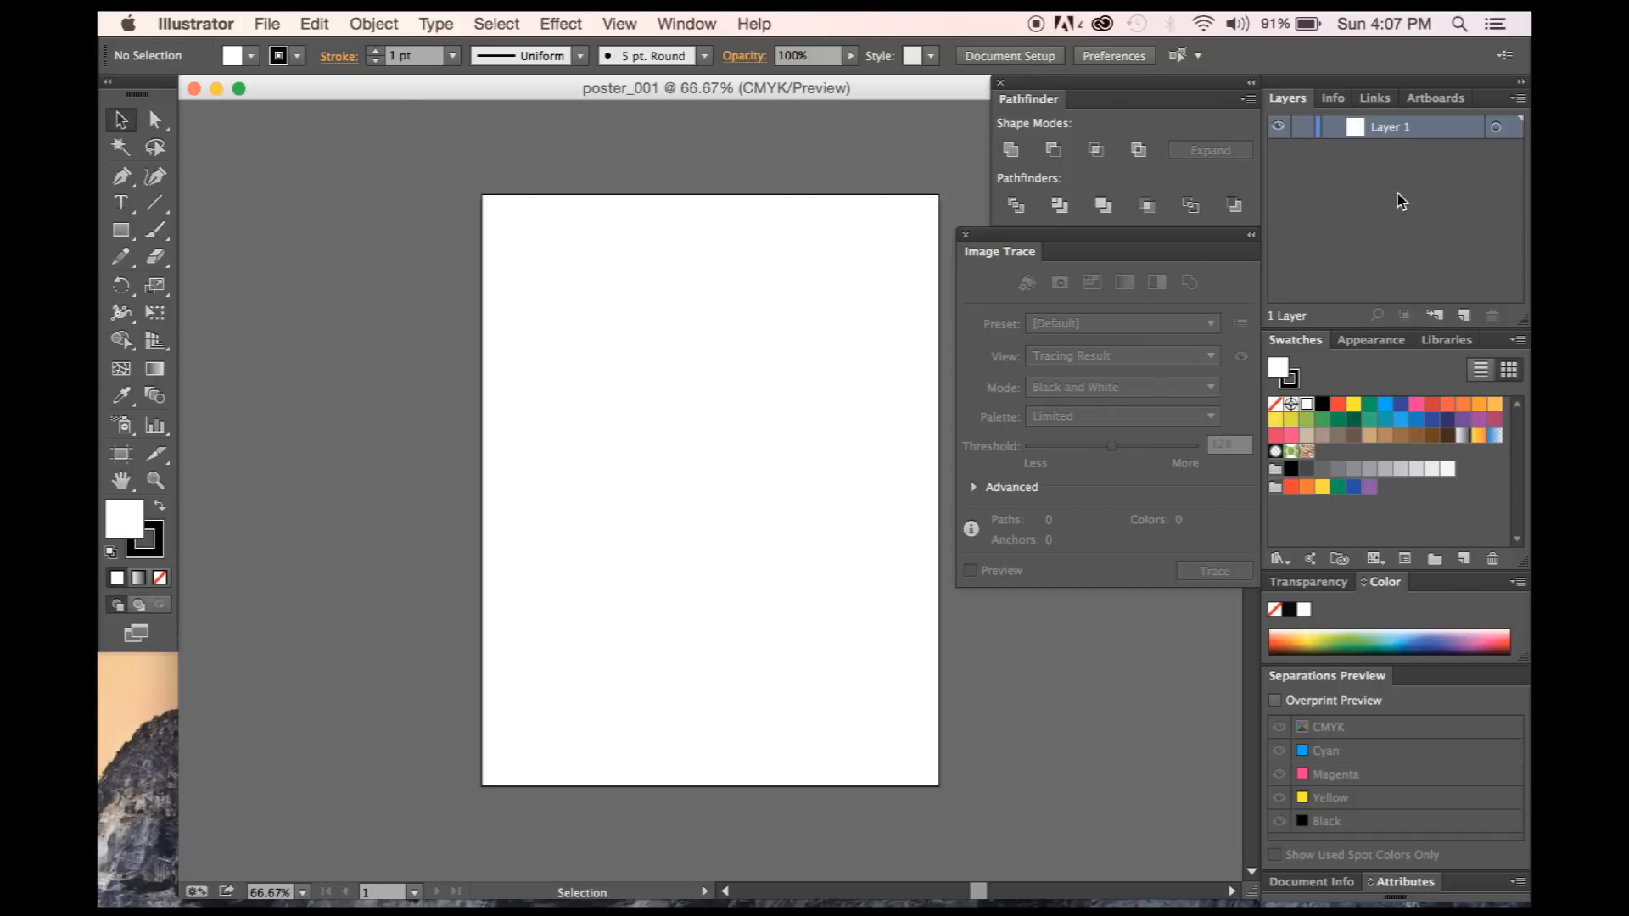
# Place the linked image photoref.jpg from the Desktop onto the artboard.
pyautogui.click(268, 25)
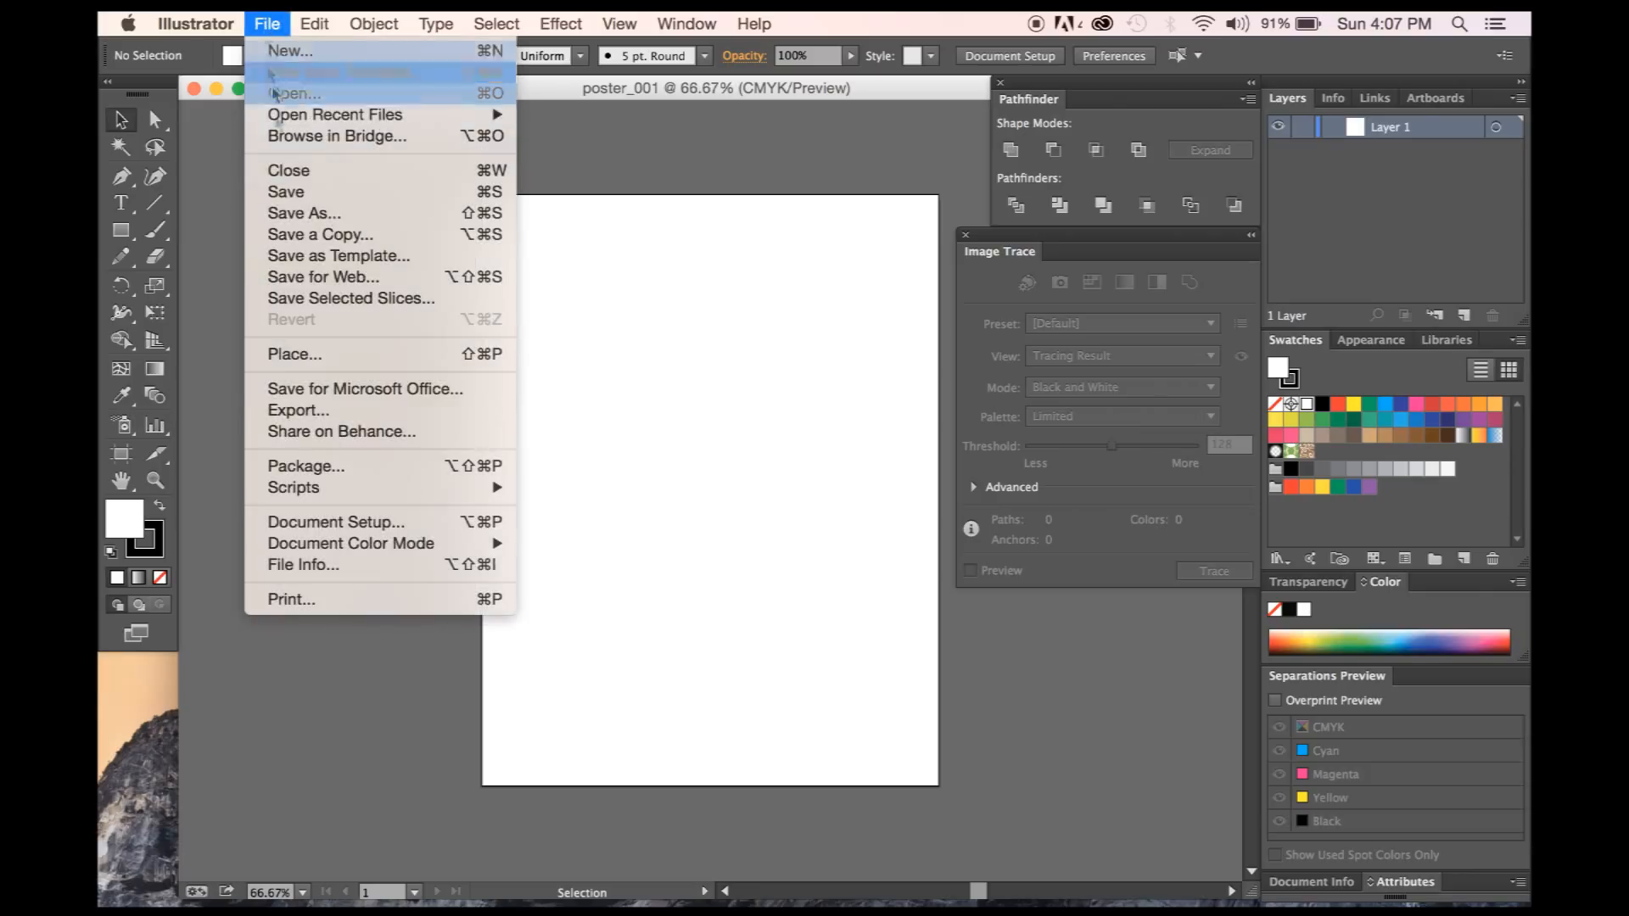
pyautogui.click(324, 355)
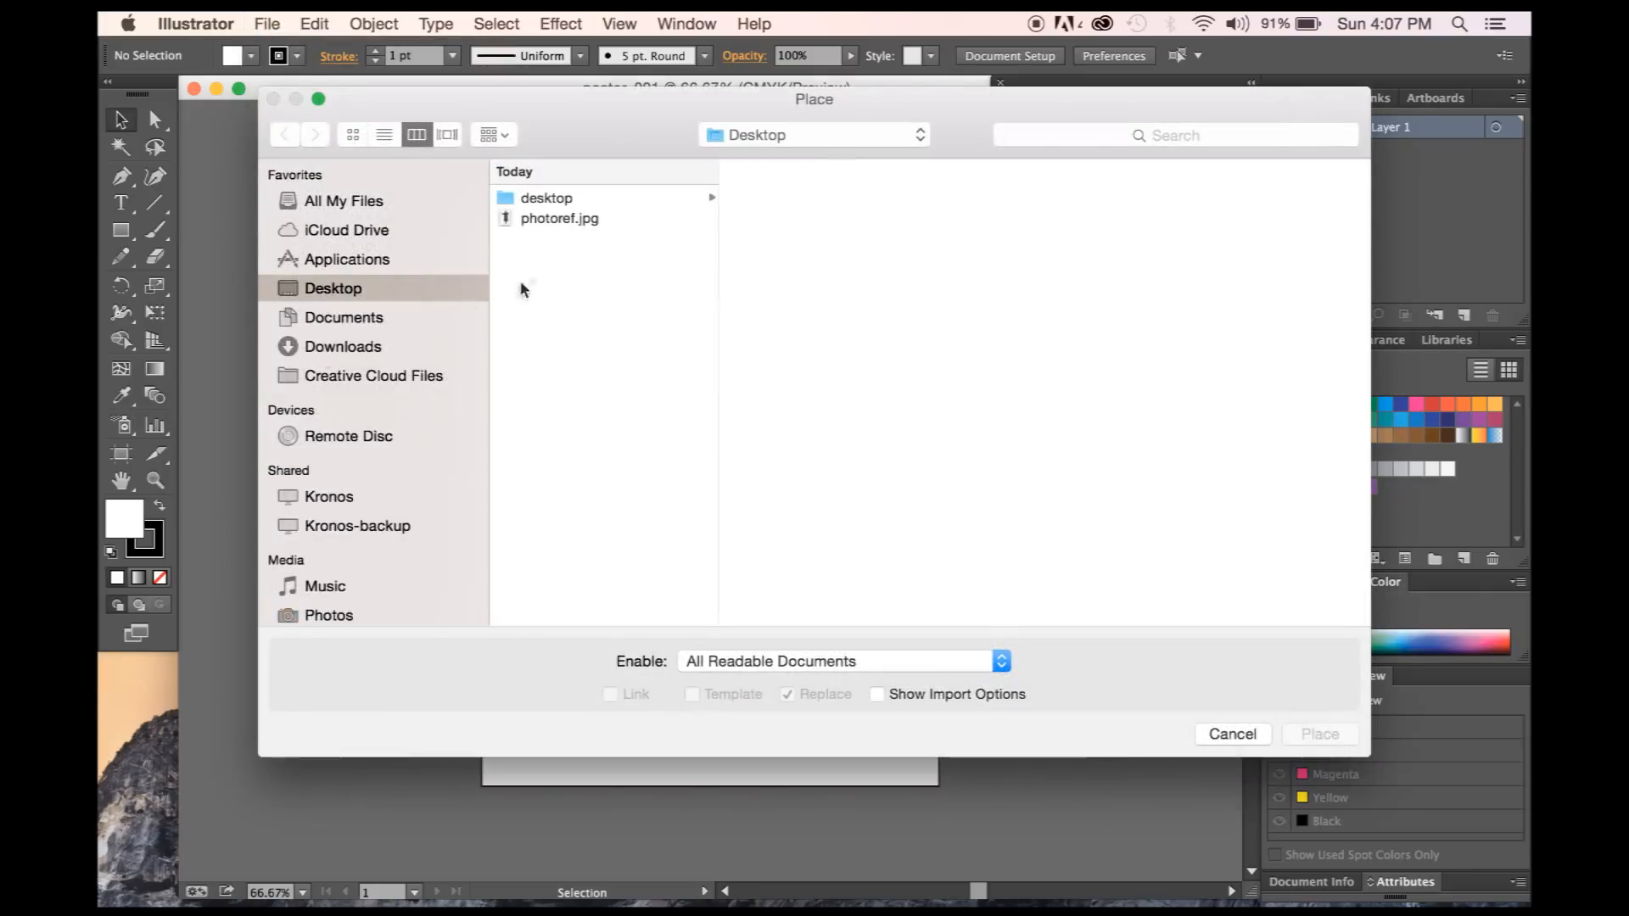
pyautogui.click(578, 219)
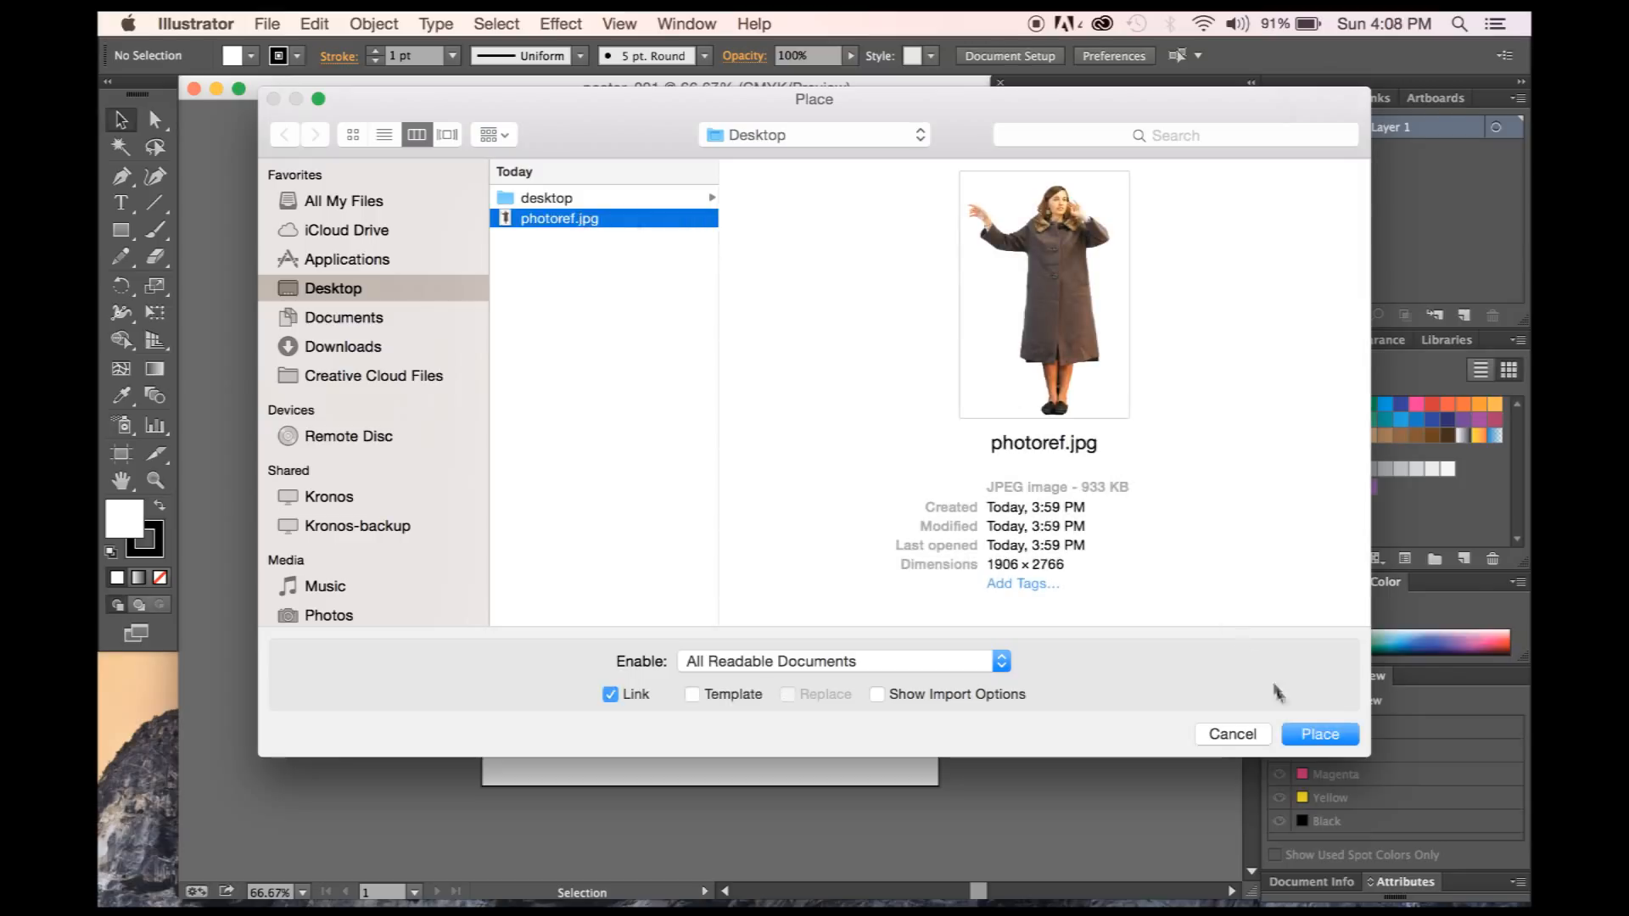
pyautogui.click(1320, 734)
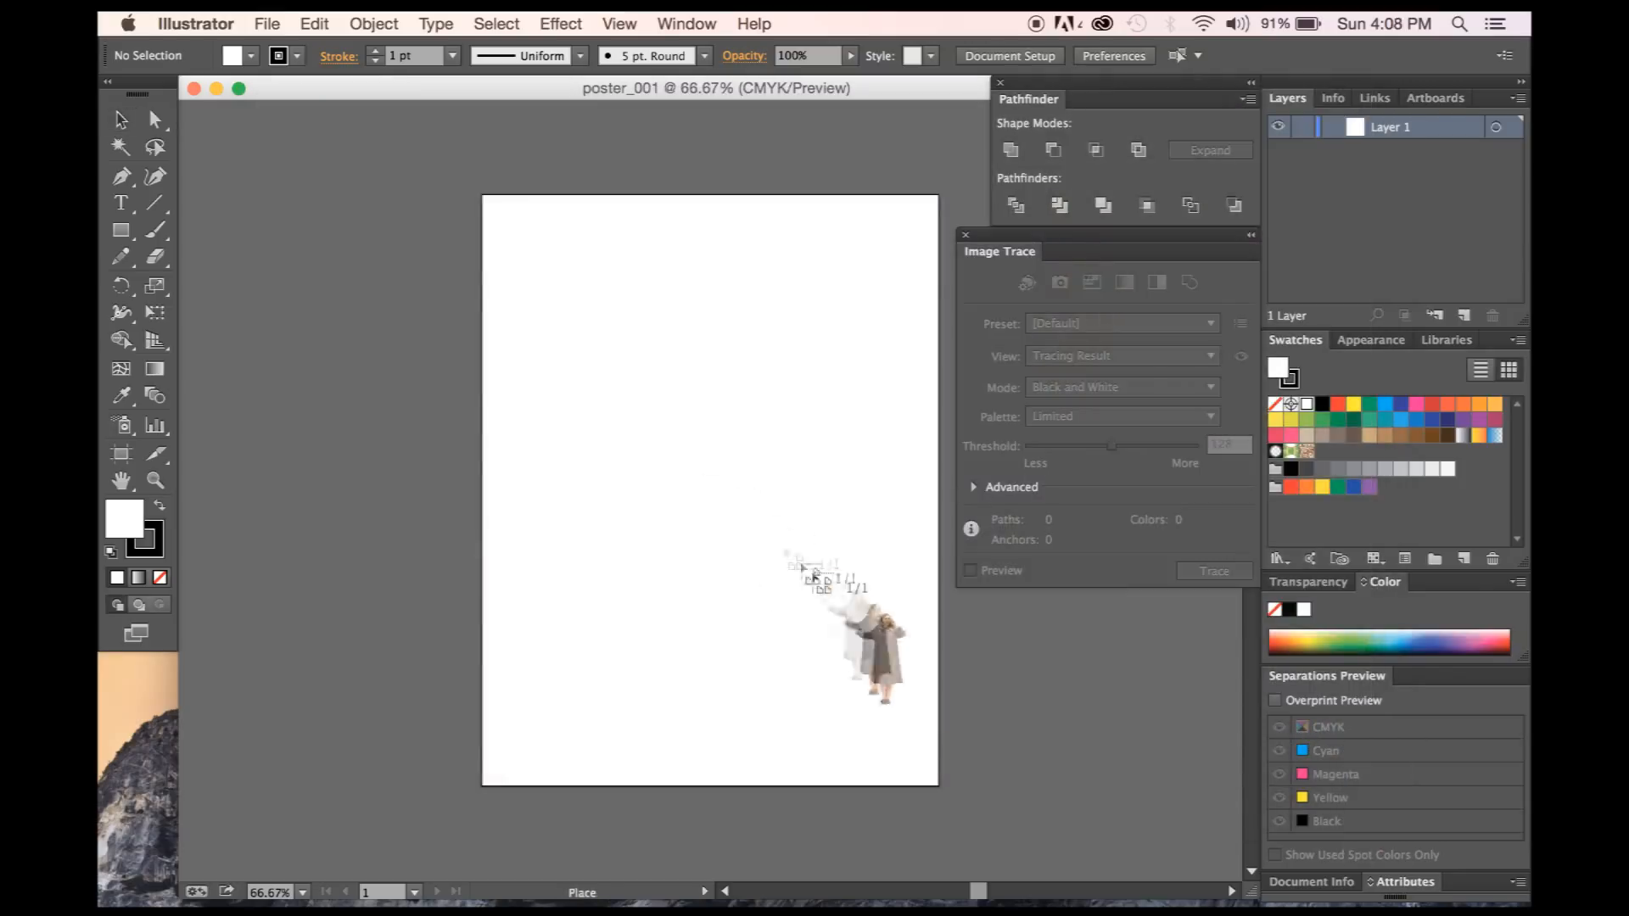
pyautogui.click(605, 348)
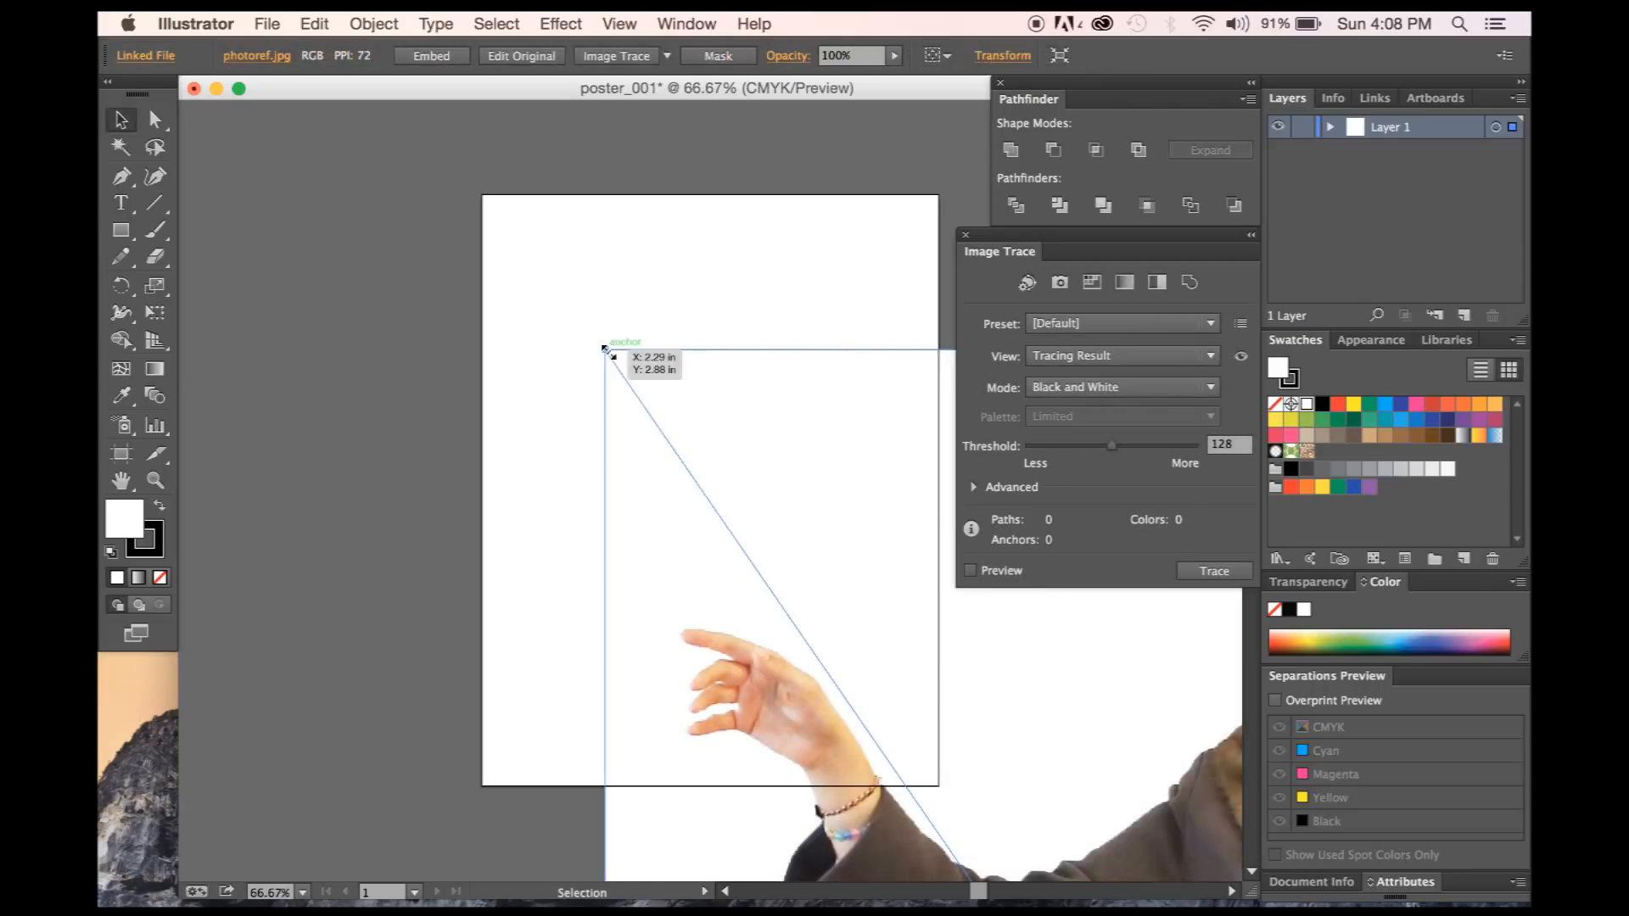
# Scale the placed photo down proportionally until the whole figure fits, centre it on the artboard, and deselect it.
pyautogui.moveTo(656, 405); pyautogui.dragTo(372, 144)
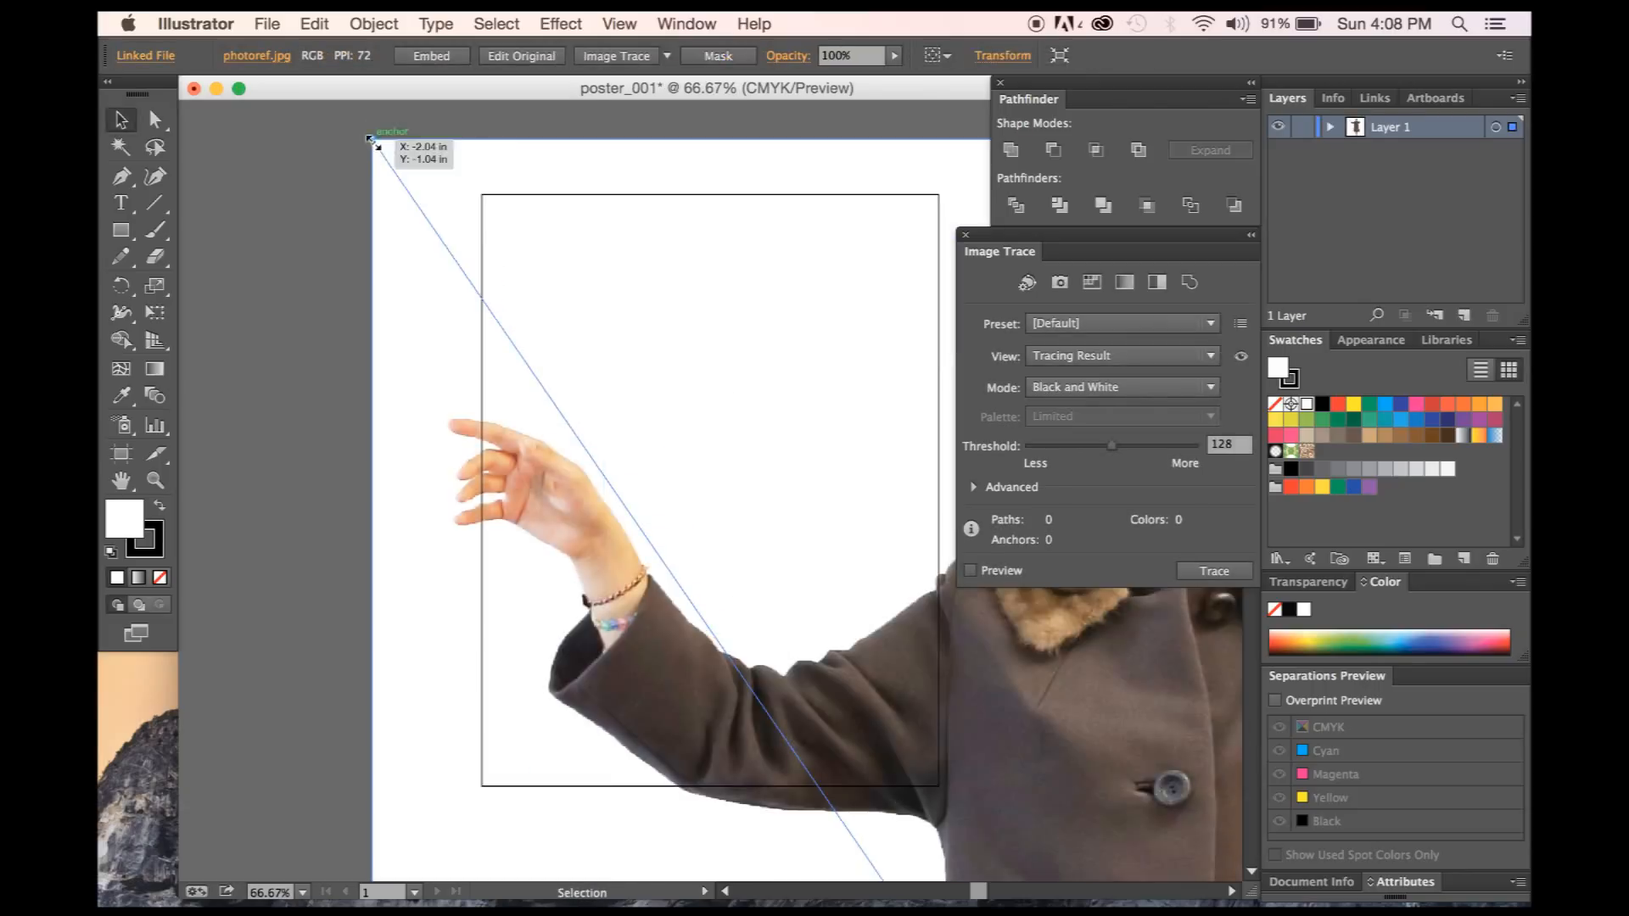
pyautogui.press('shift')
pyautogui.moveTo(370, 139); pyautogui.dragTo(803, 619)
pyautogui.moveTo(908, 835); pyautogui.dragTo(724, 563)
pyautogui.moveTo(873, 745); pyautogui.dragTo(509, 255)
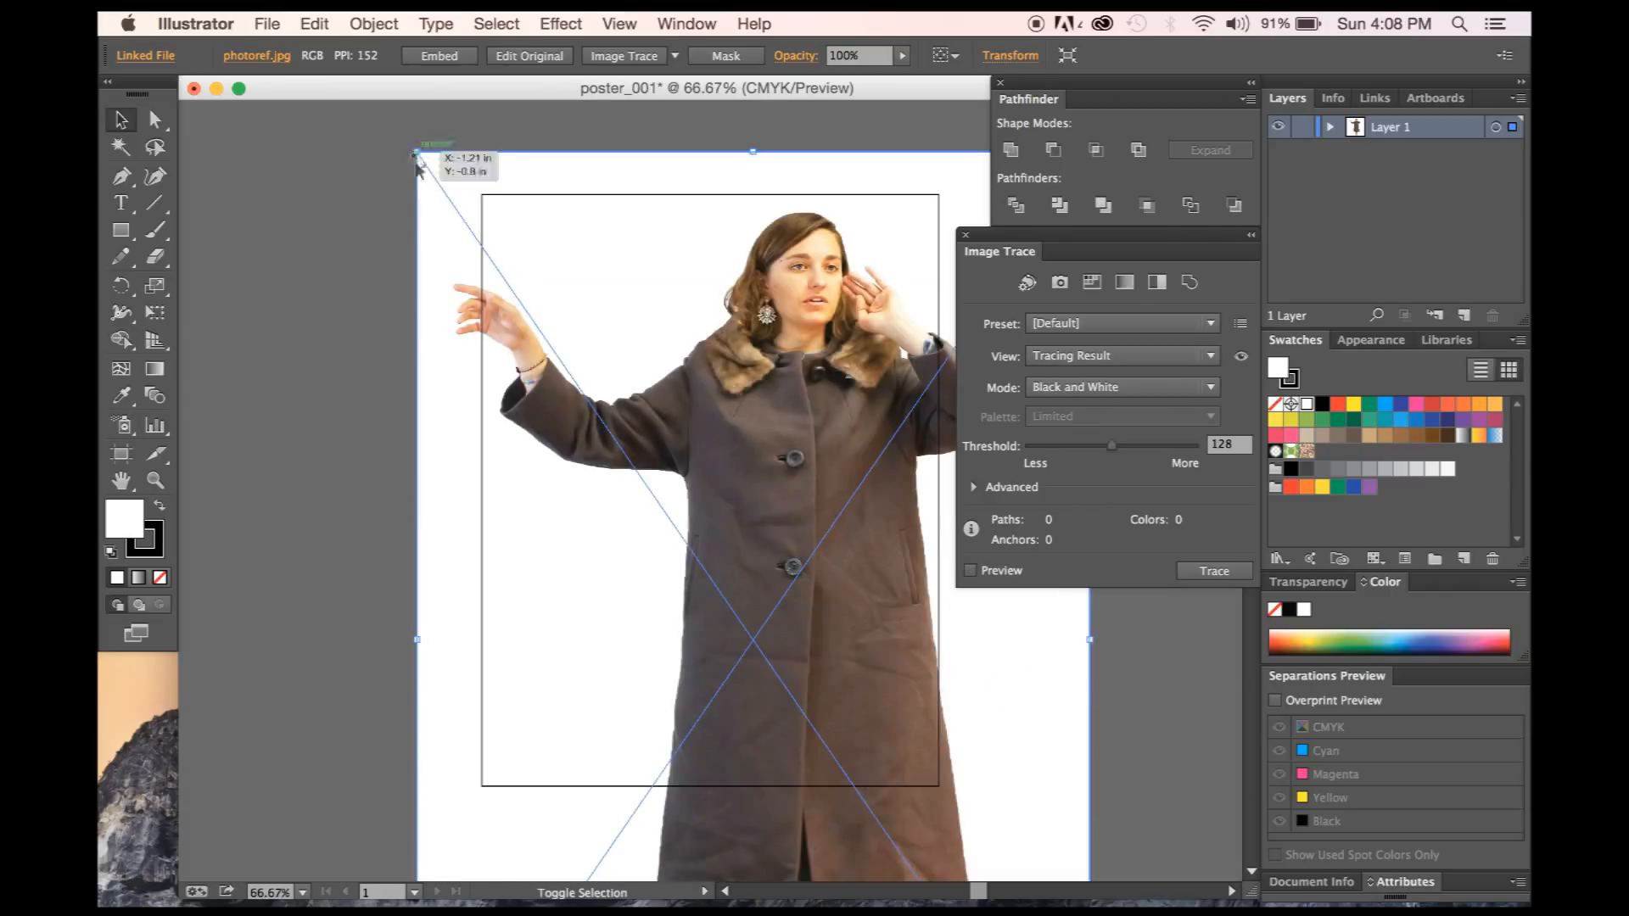
pyautogui.moveTo(415, 152); pyautogui.dragTo(753, 640)
pyautogui.moveTo(873, 684); pyautogui.dragTo(667, 281)
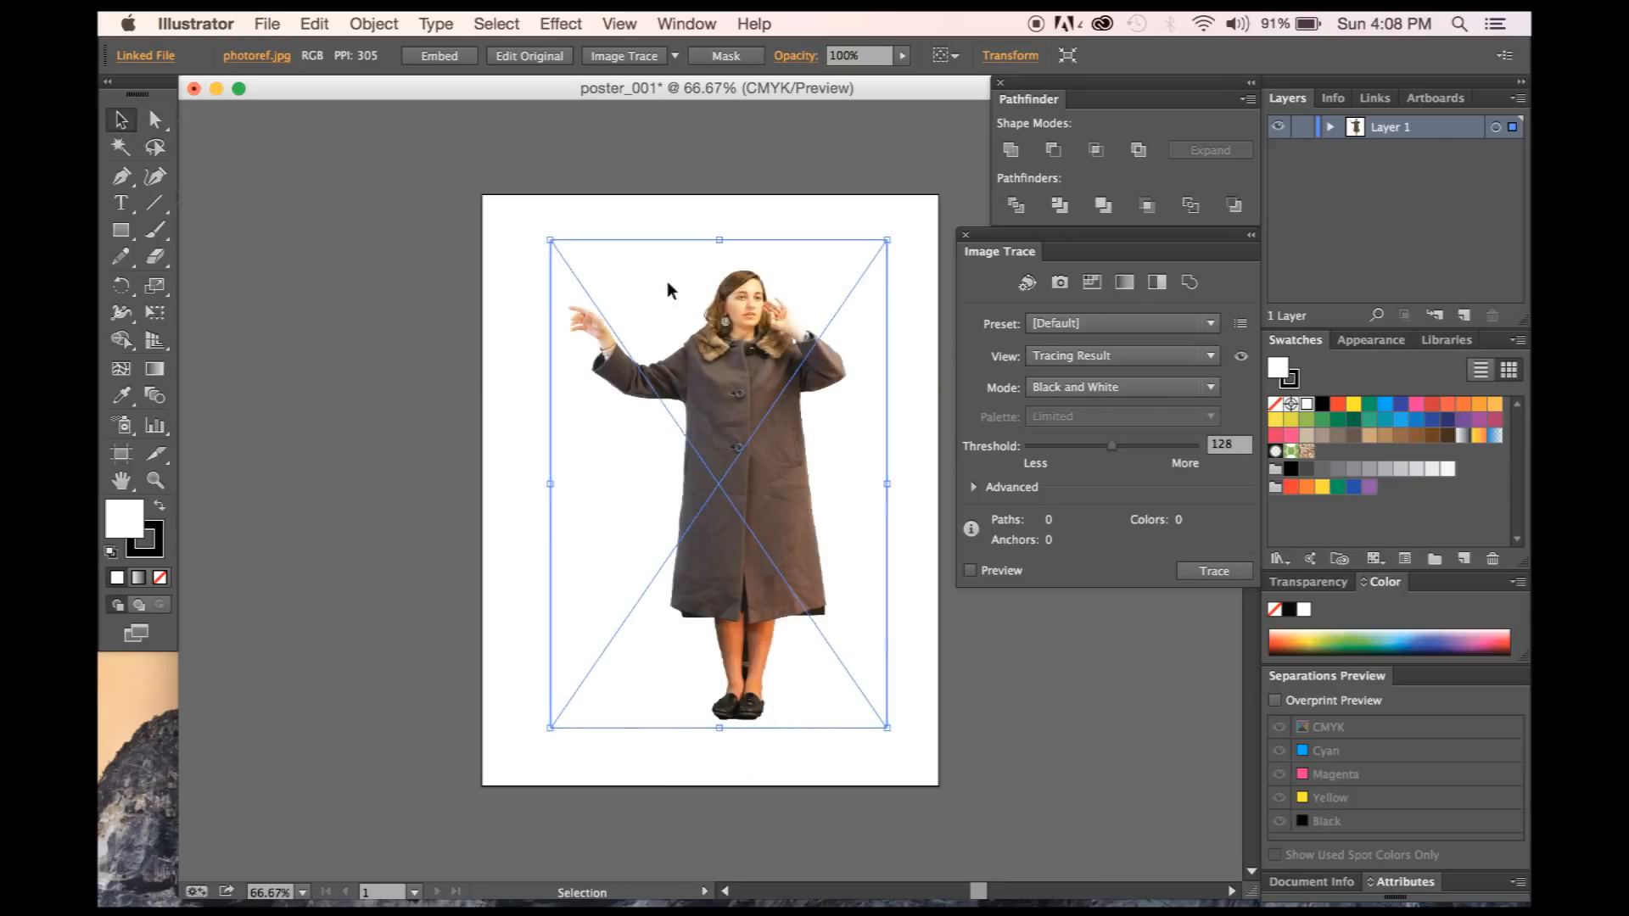
pyautogui.click(451, 378)
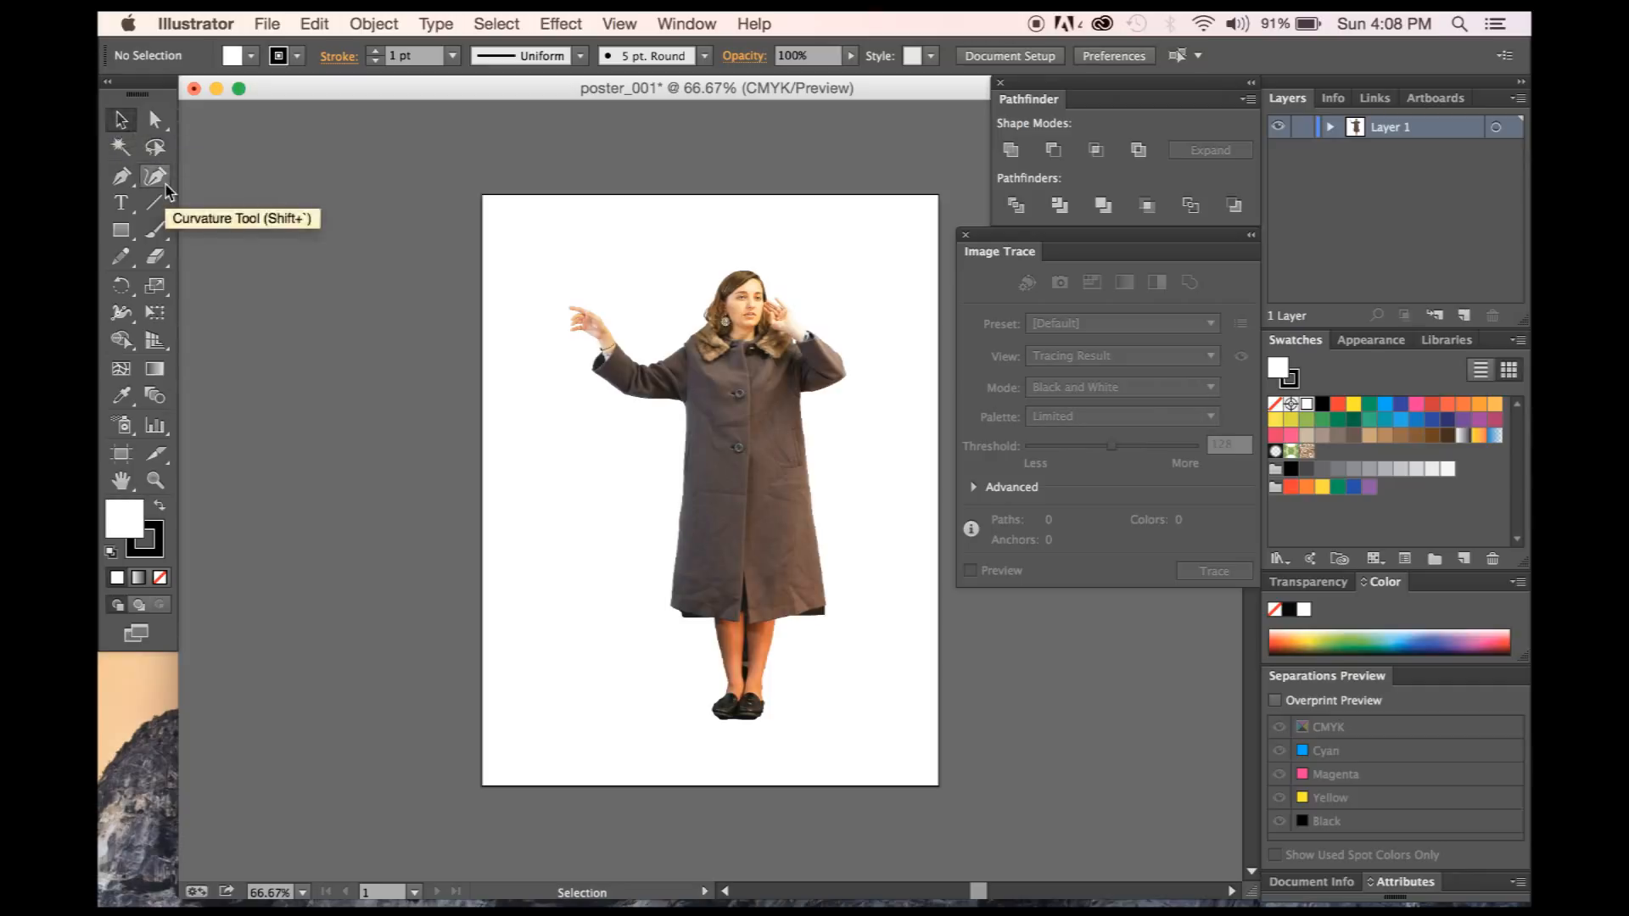
pyautogui.click(763, 443)
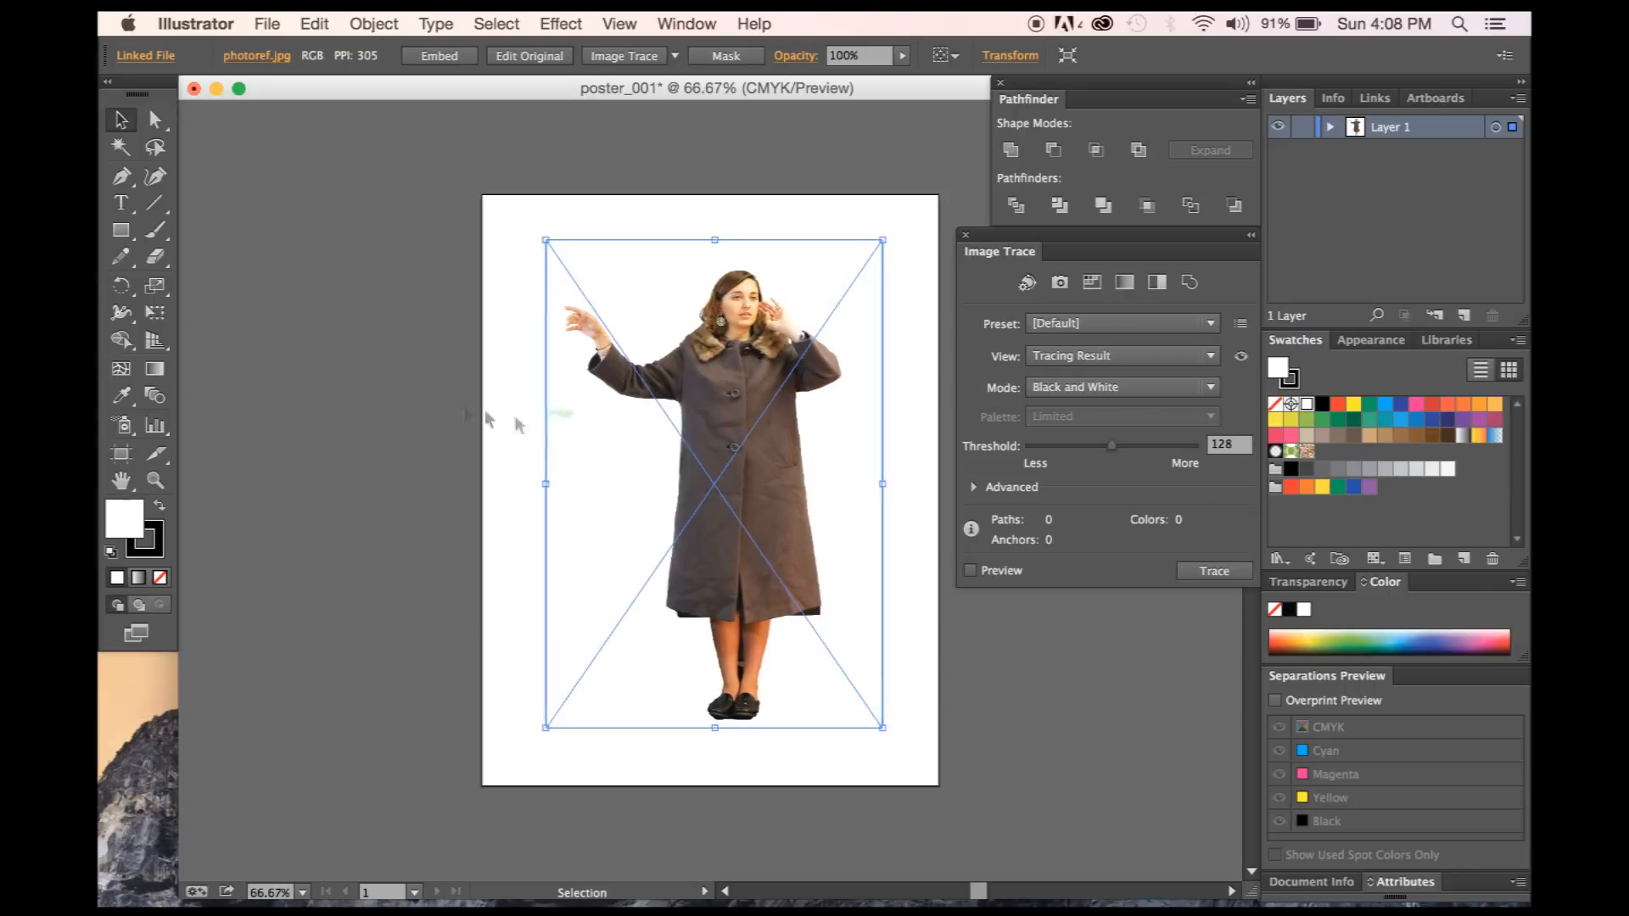
pyautogui.click(433, 402)
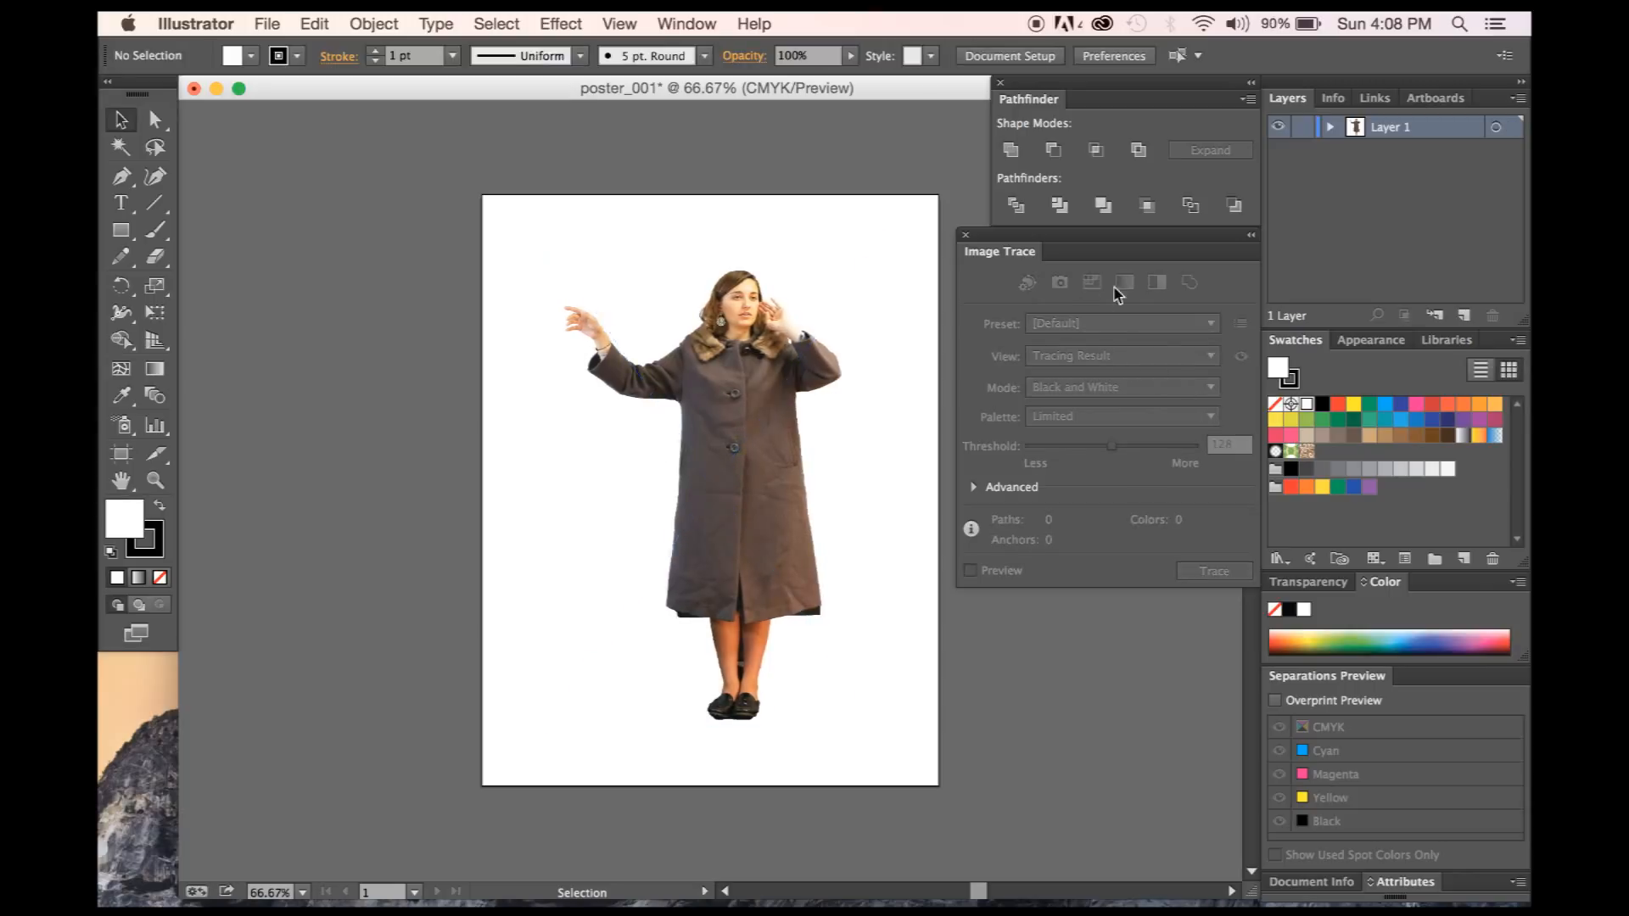
# Rename the layer holding the placed image as photo.
pyautogui.doubleClick(1393, 129)
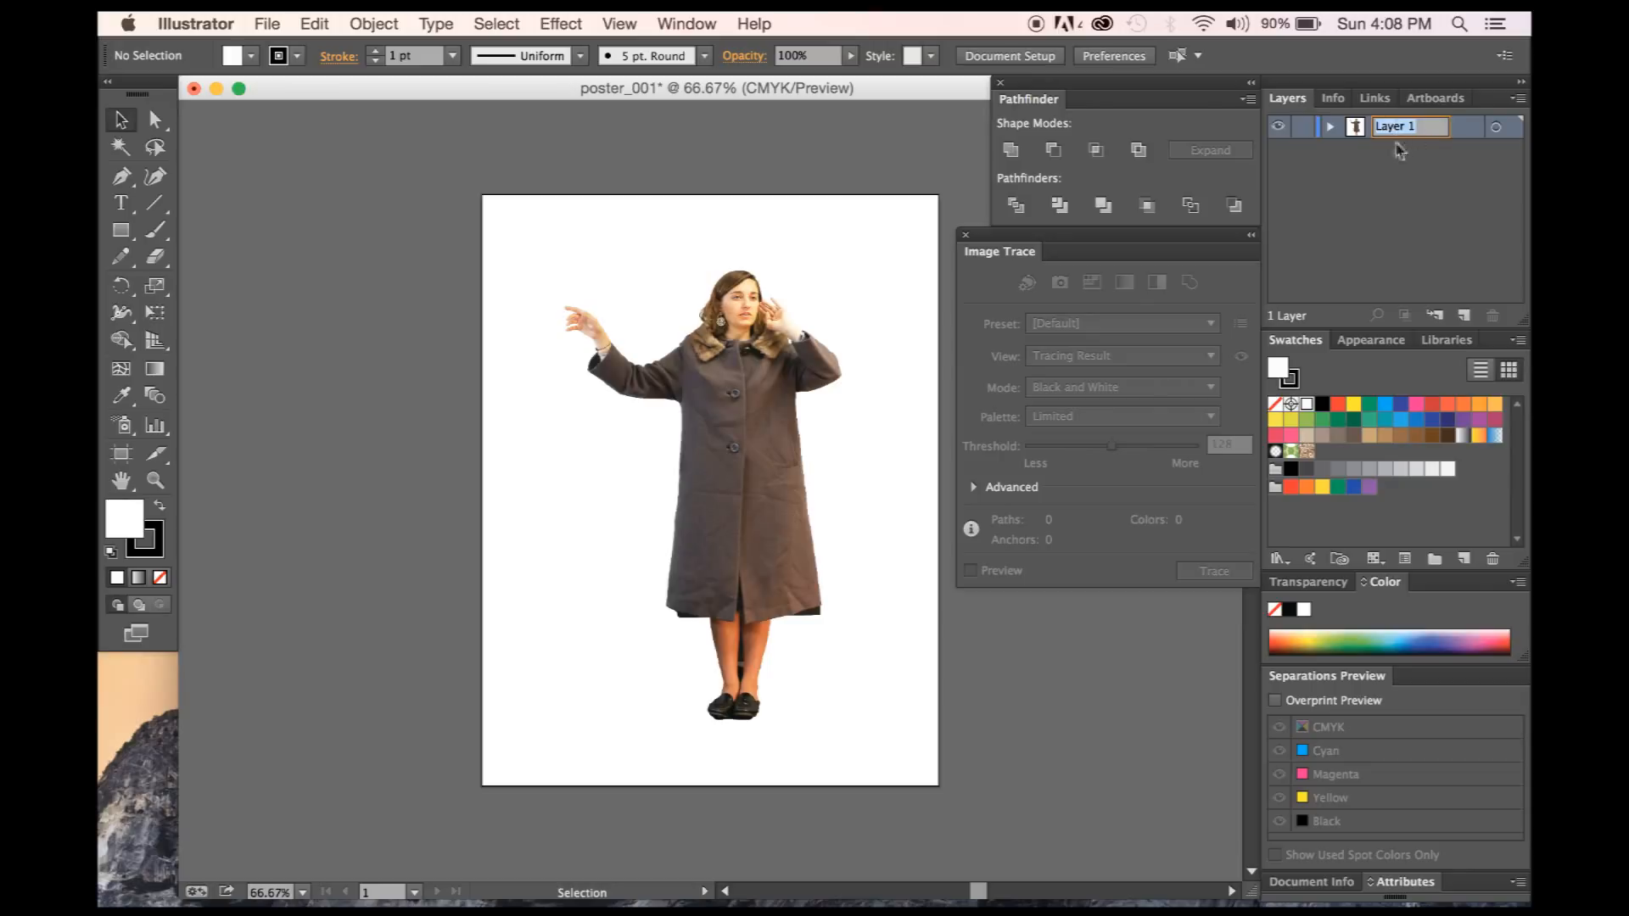
pyautogui.write('photo')
pyautogui.press('Return')
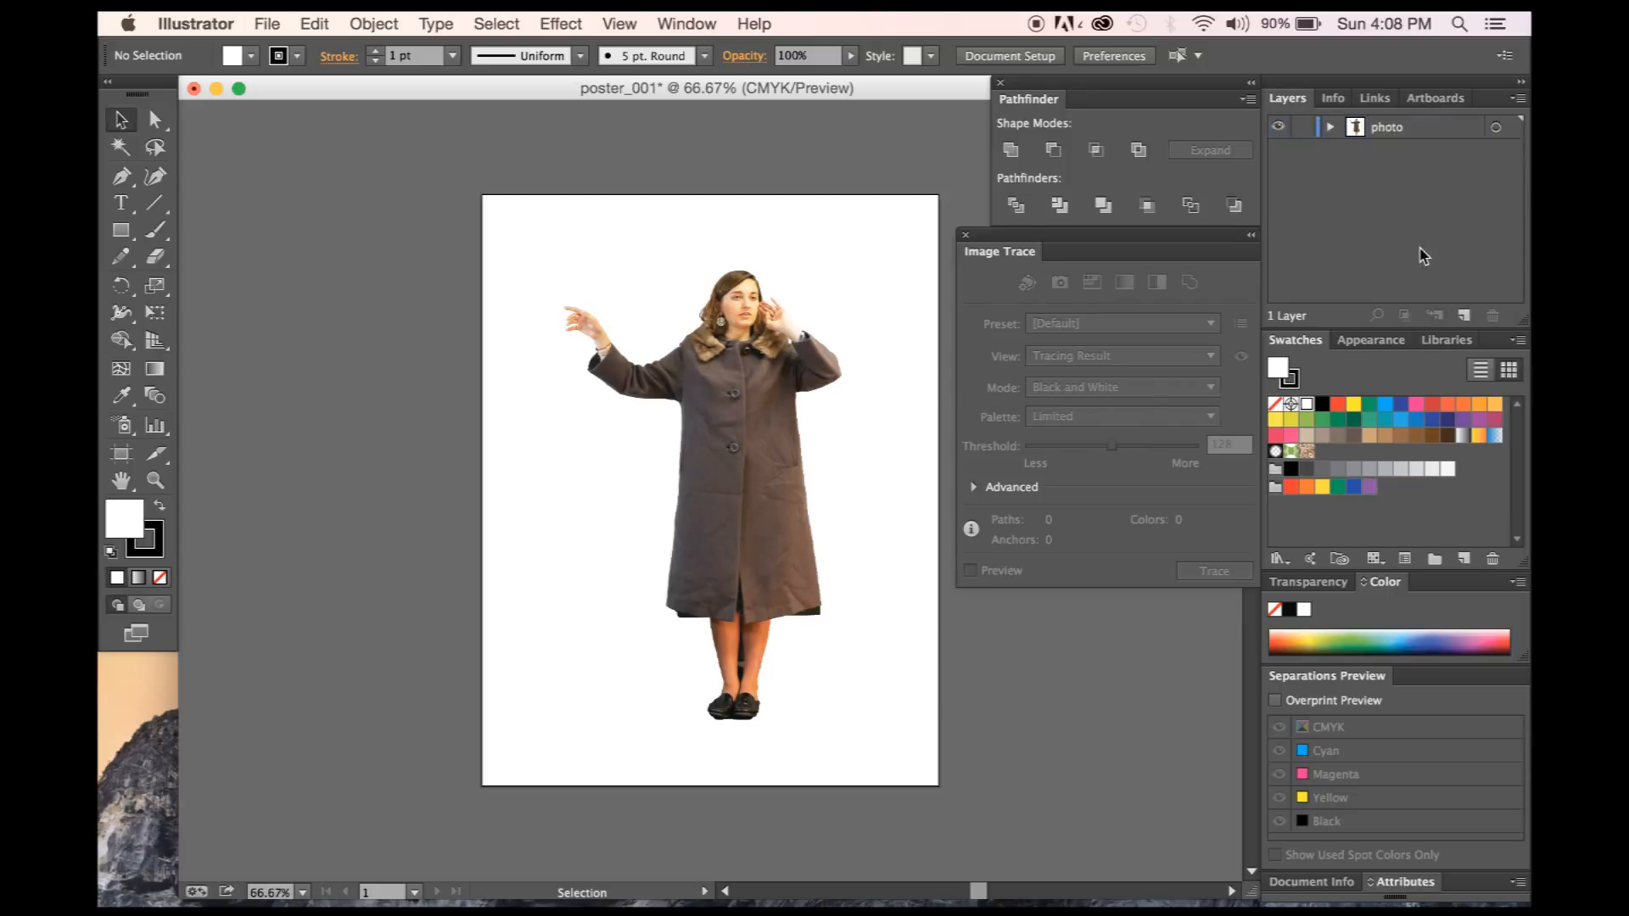
# Add a new layer above the photo layer and name it decoration.
pyautogui.click(1464, 317)
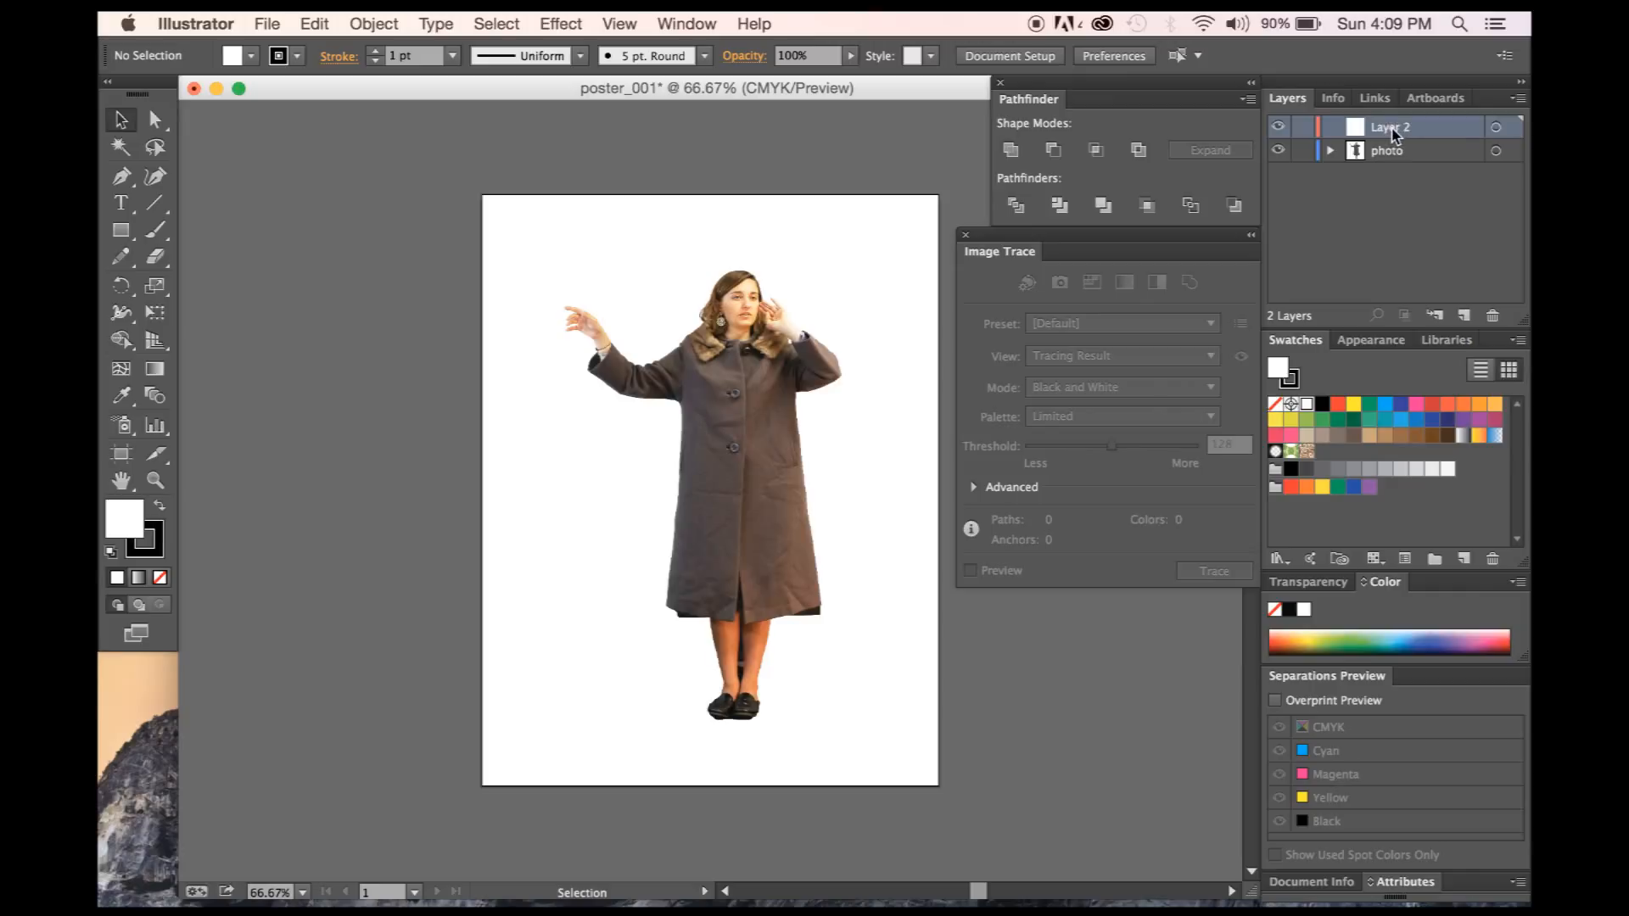
pyautogui.doubleClick(1393, 131)
pyautogui.write('decor')
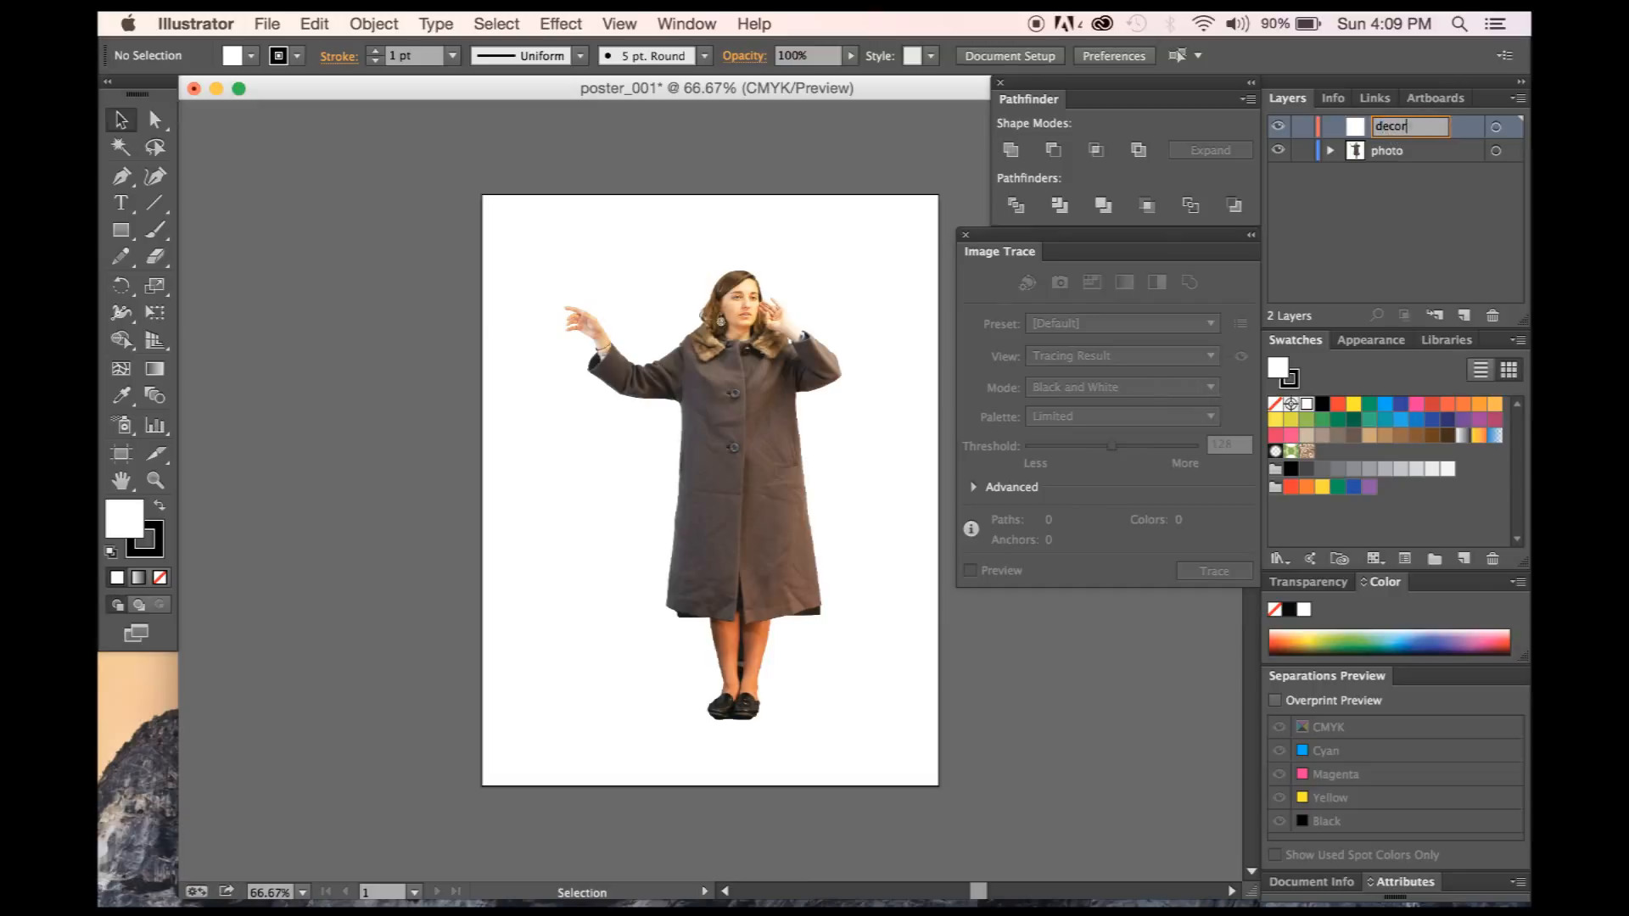
pyautogui.write('ation')
pyautogui.click(1353, 193)
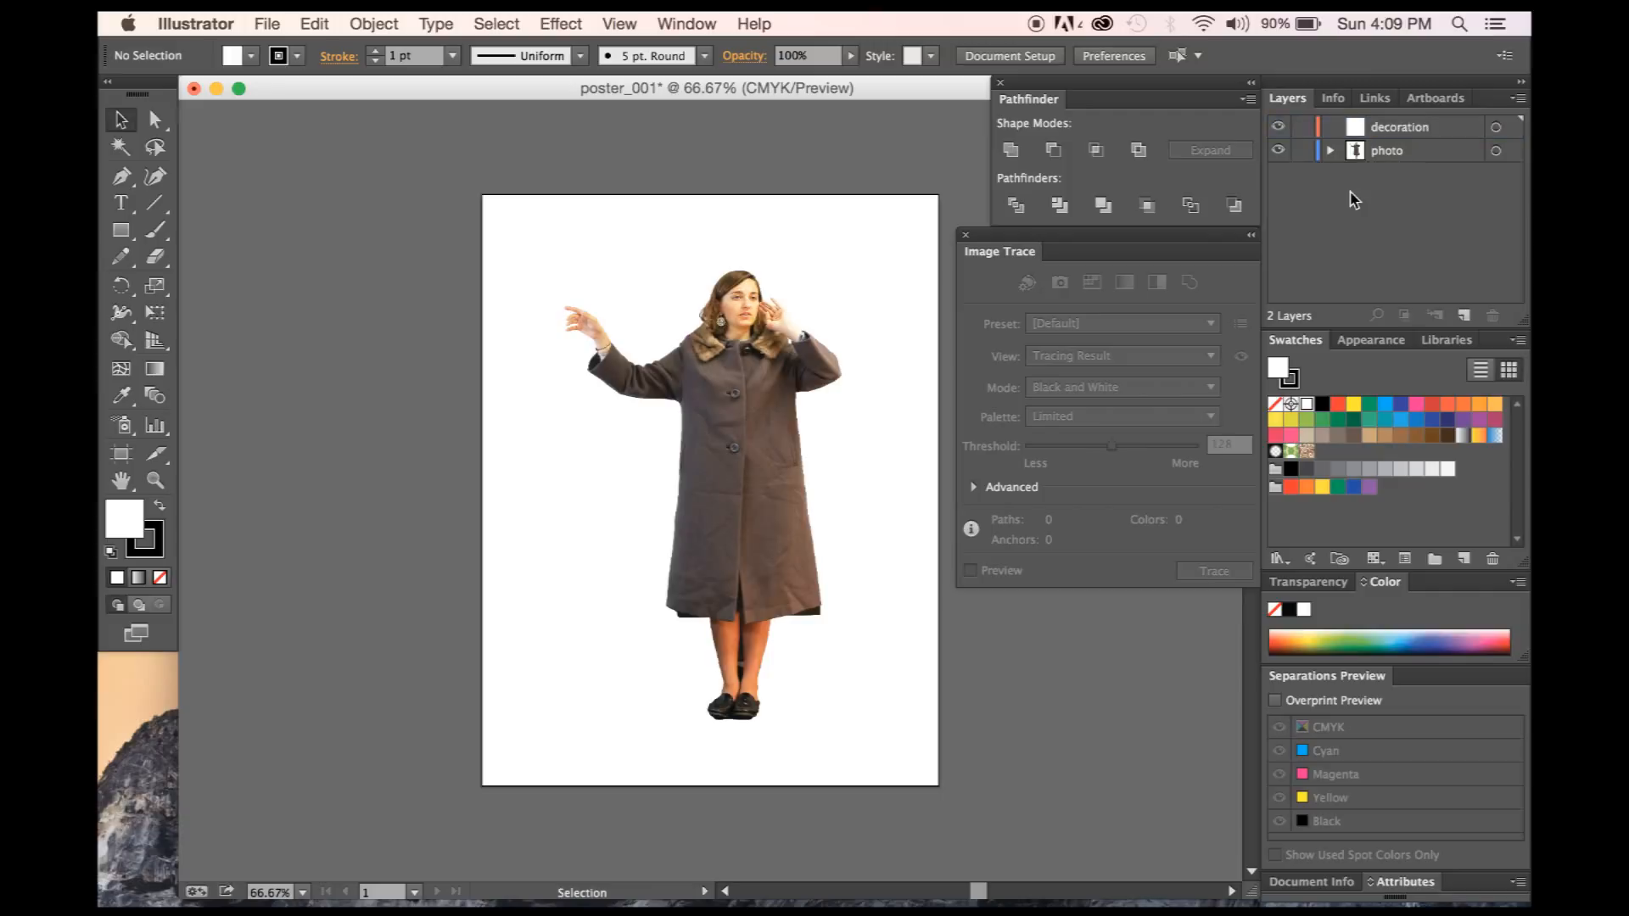
# Hide the photo layer and draw a closed rectangle about 7.7 by 10.2 in on the decoration layer with the Pen tool, just inside the artboard edges.
pyautogui.click(1278, 151)
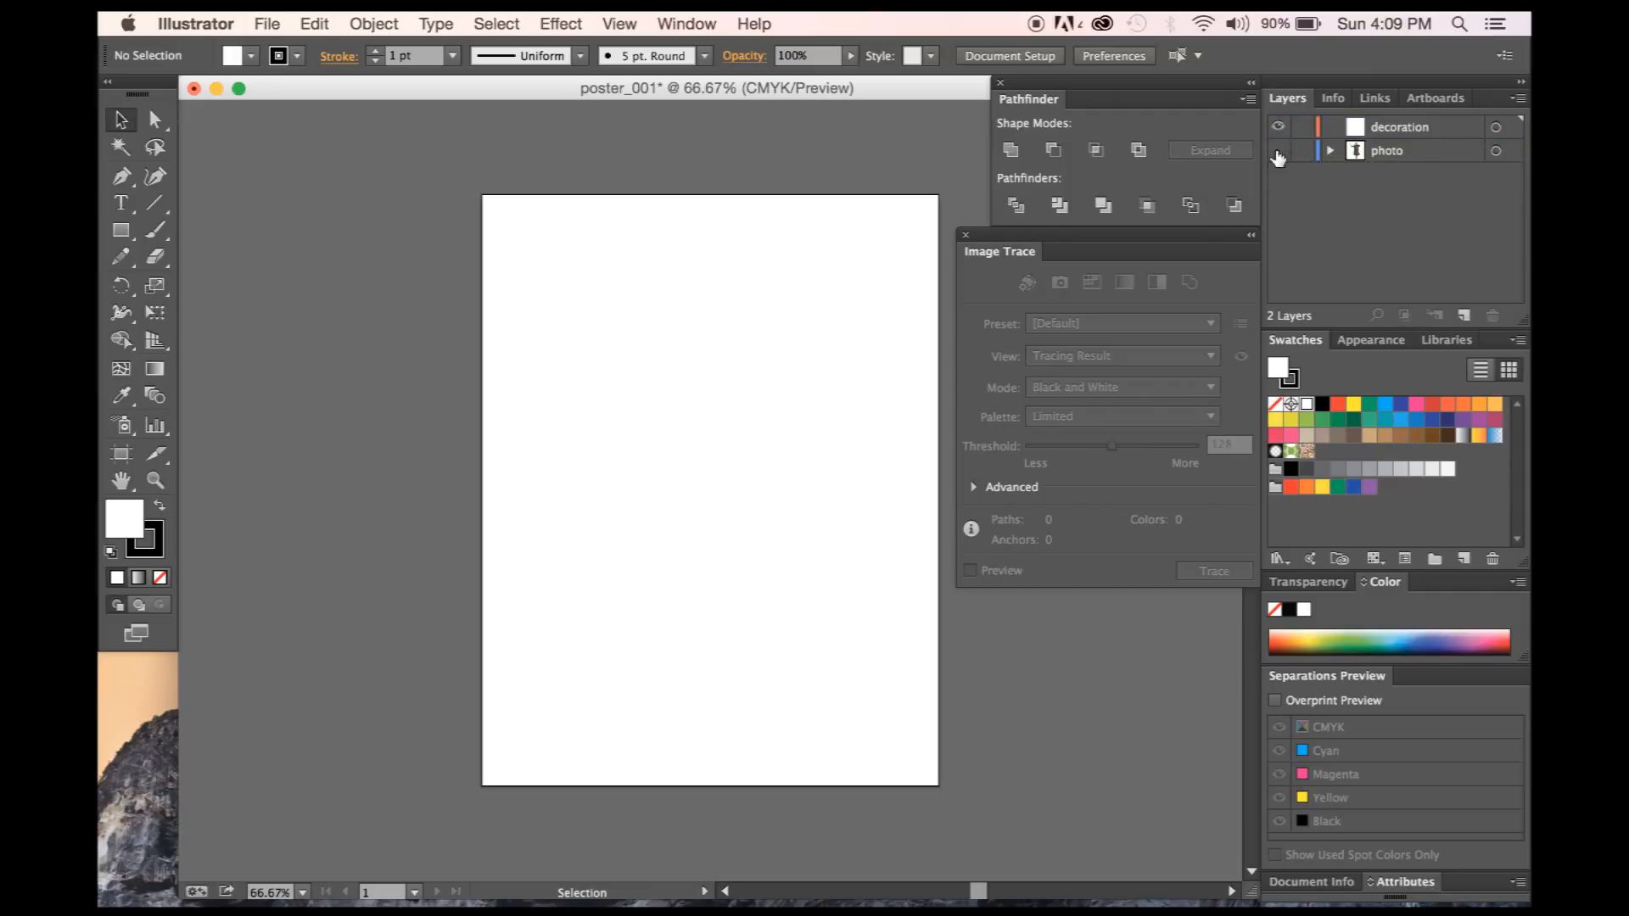
pyautogui.click(1398, 129)
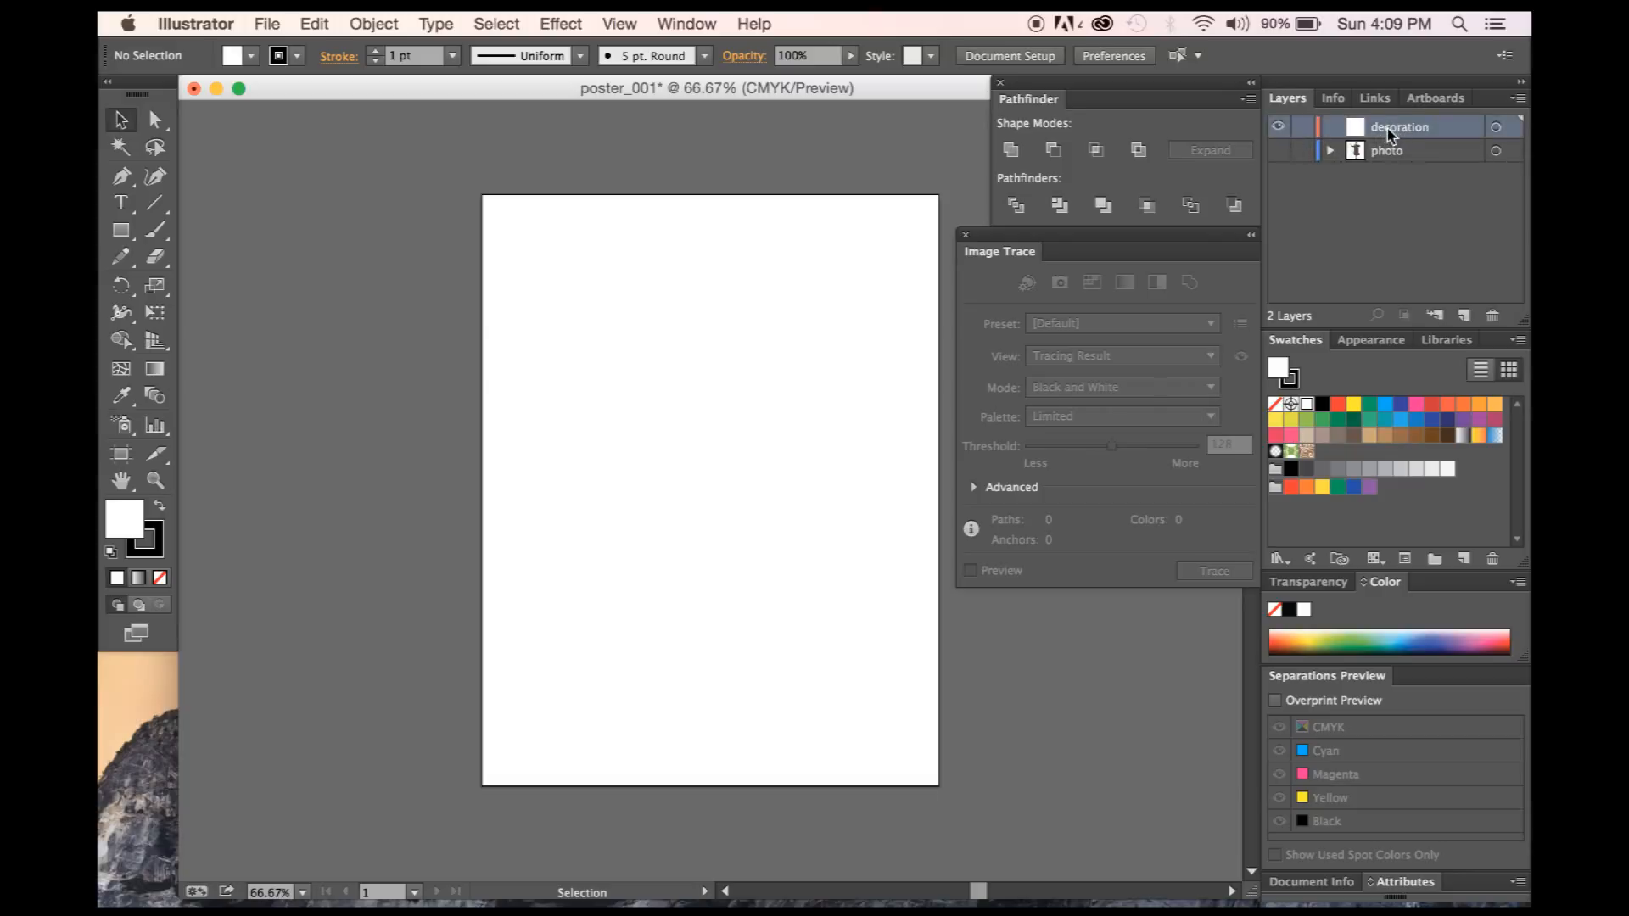
pyautogui.click(117, 182)
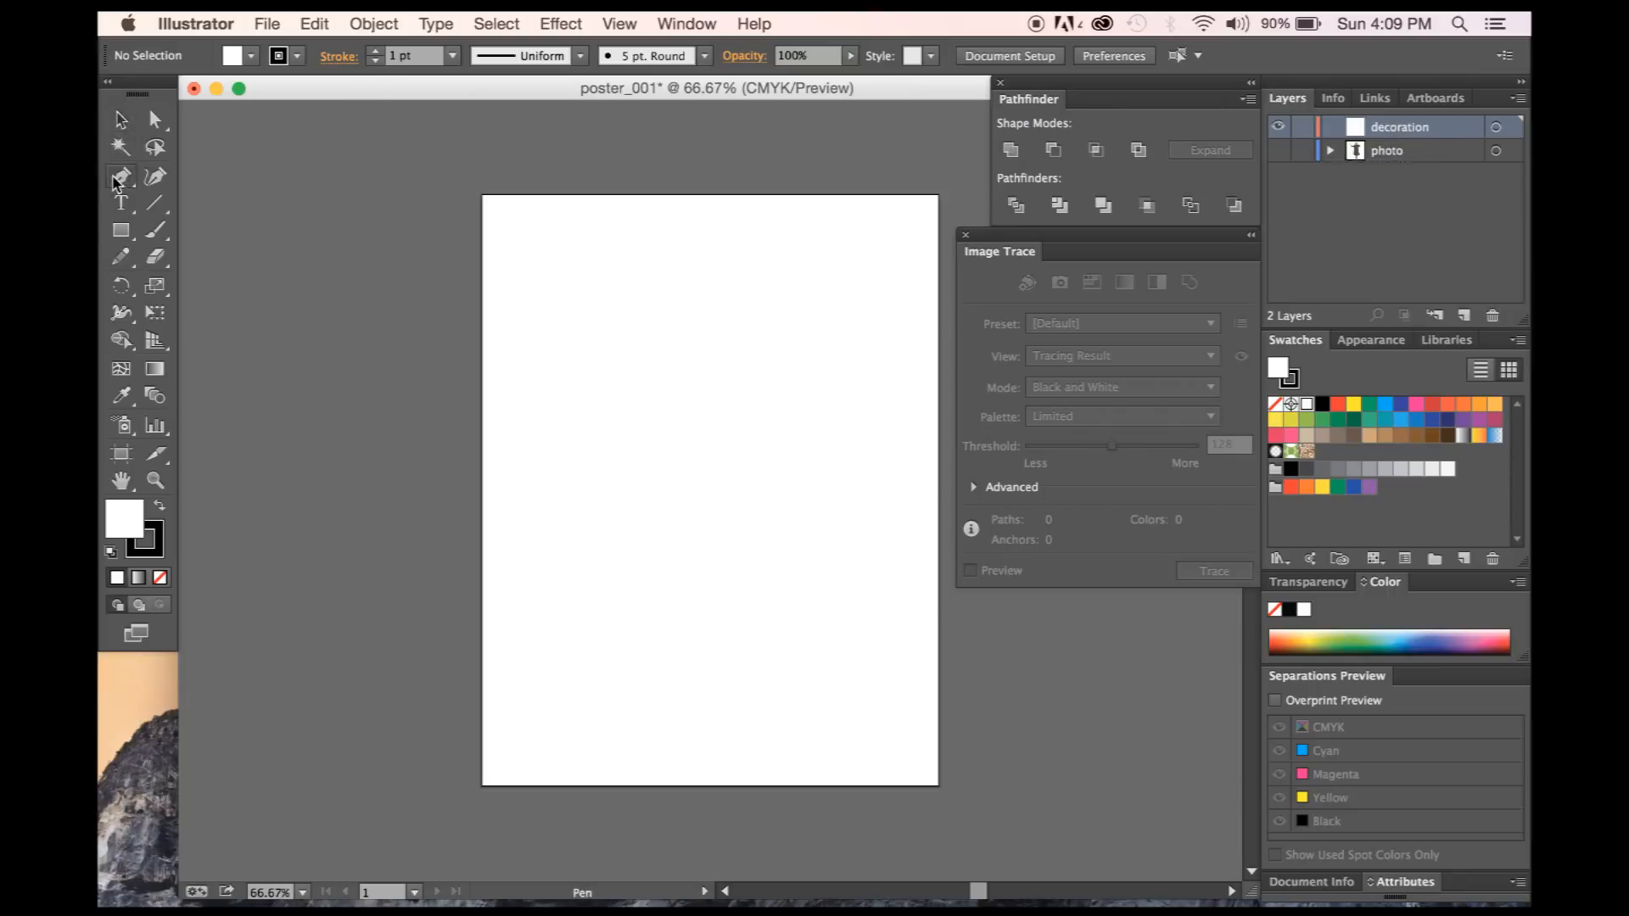
pyautogui.click(500, 215)
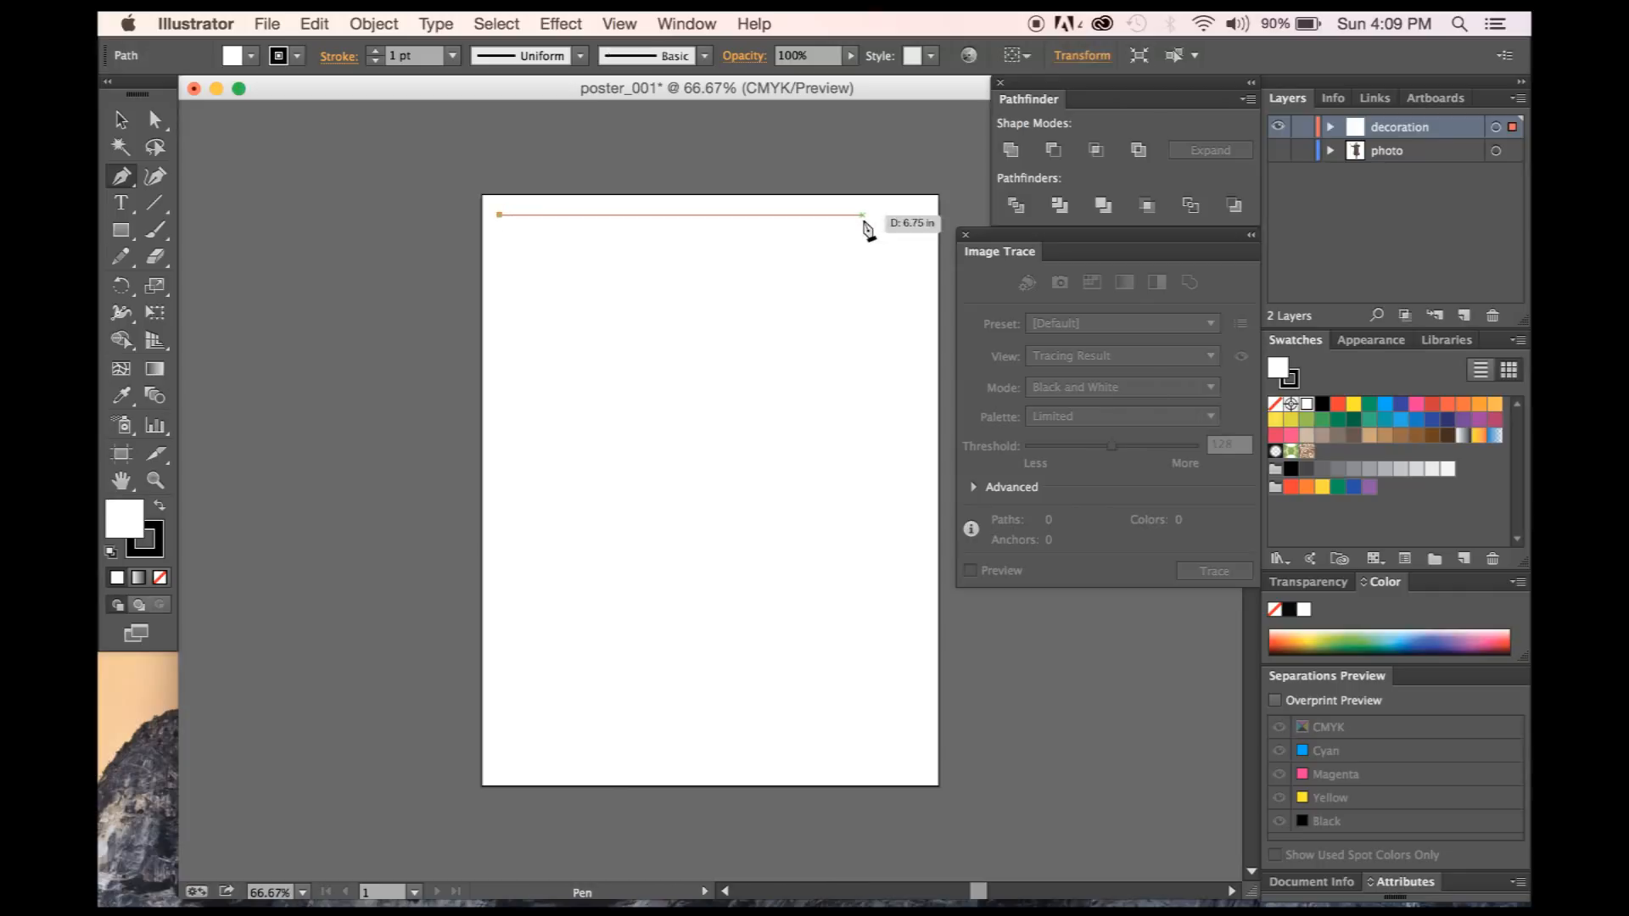
pyautogui.click(915, 216)
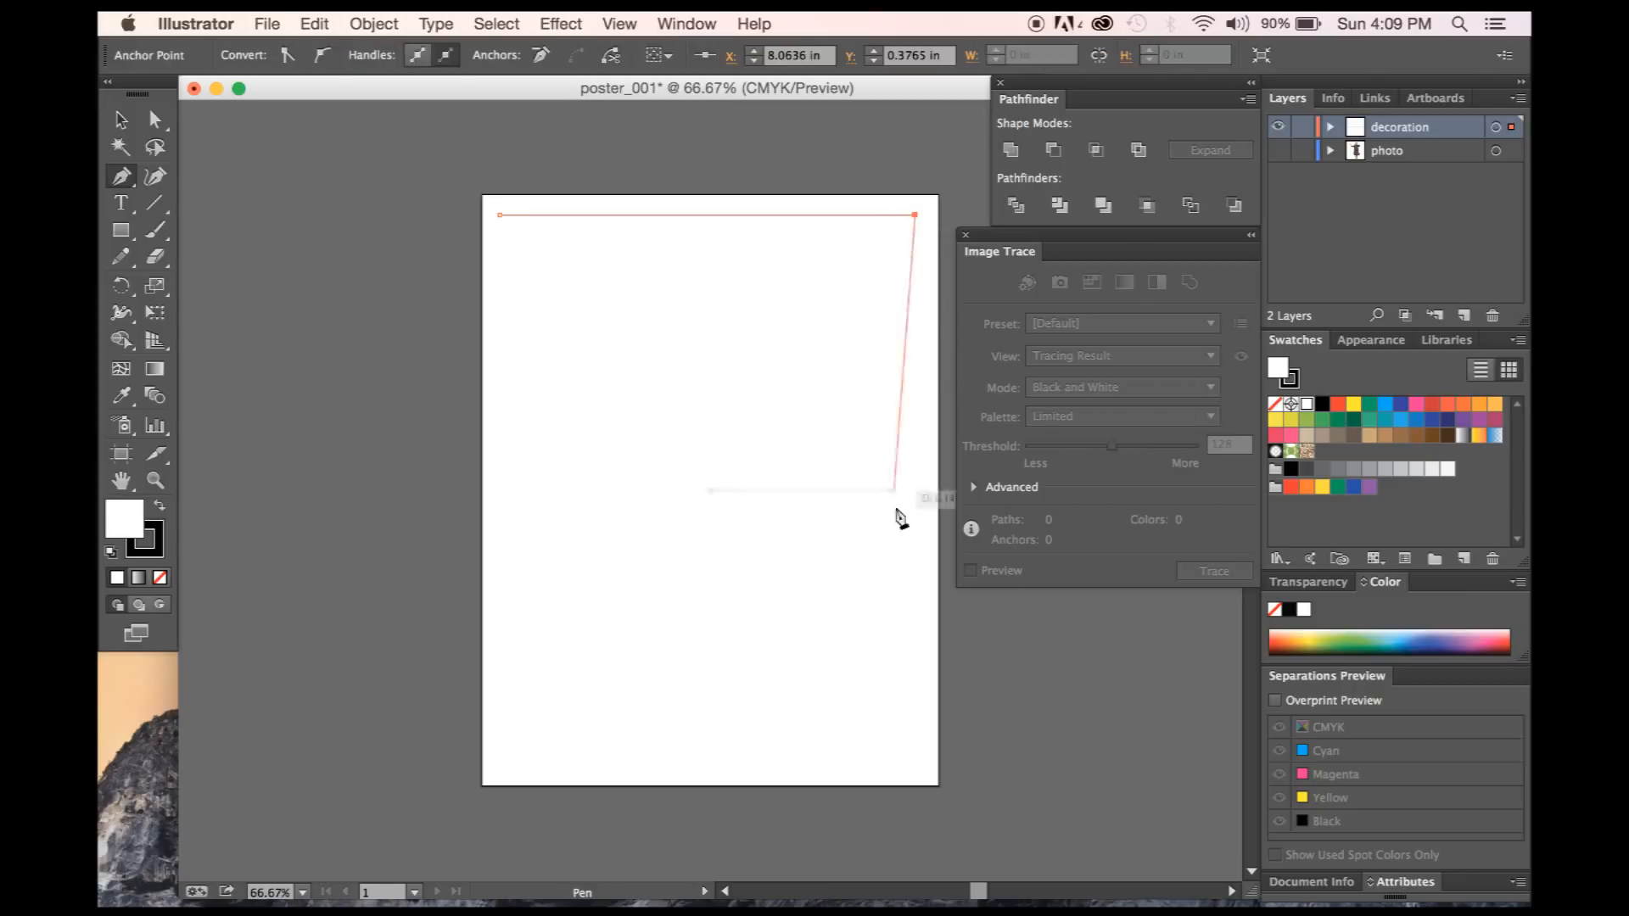
pyautogui.click(916, 763)
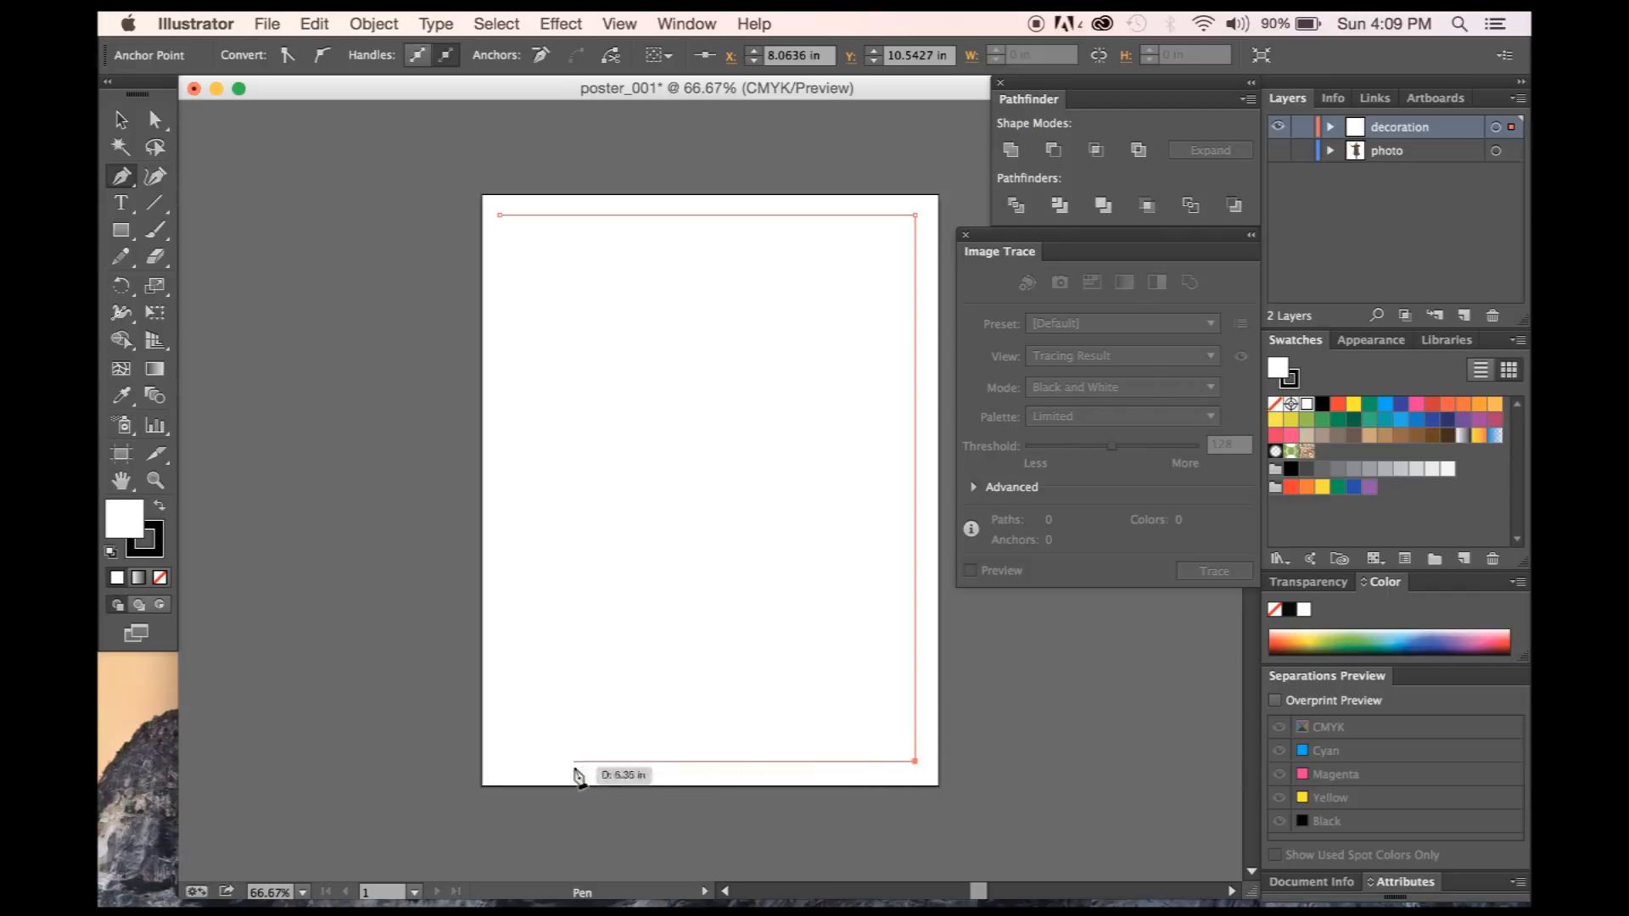
pyautogui.click(500, 762)
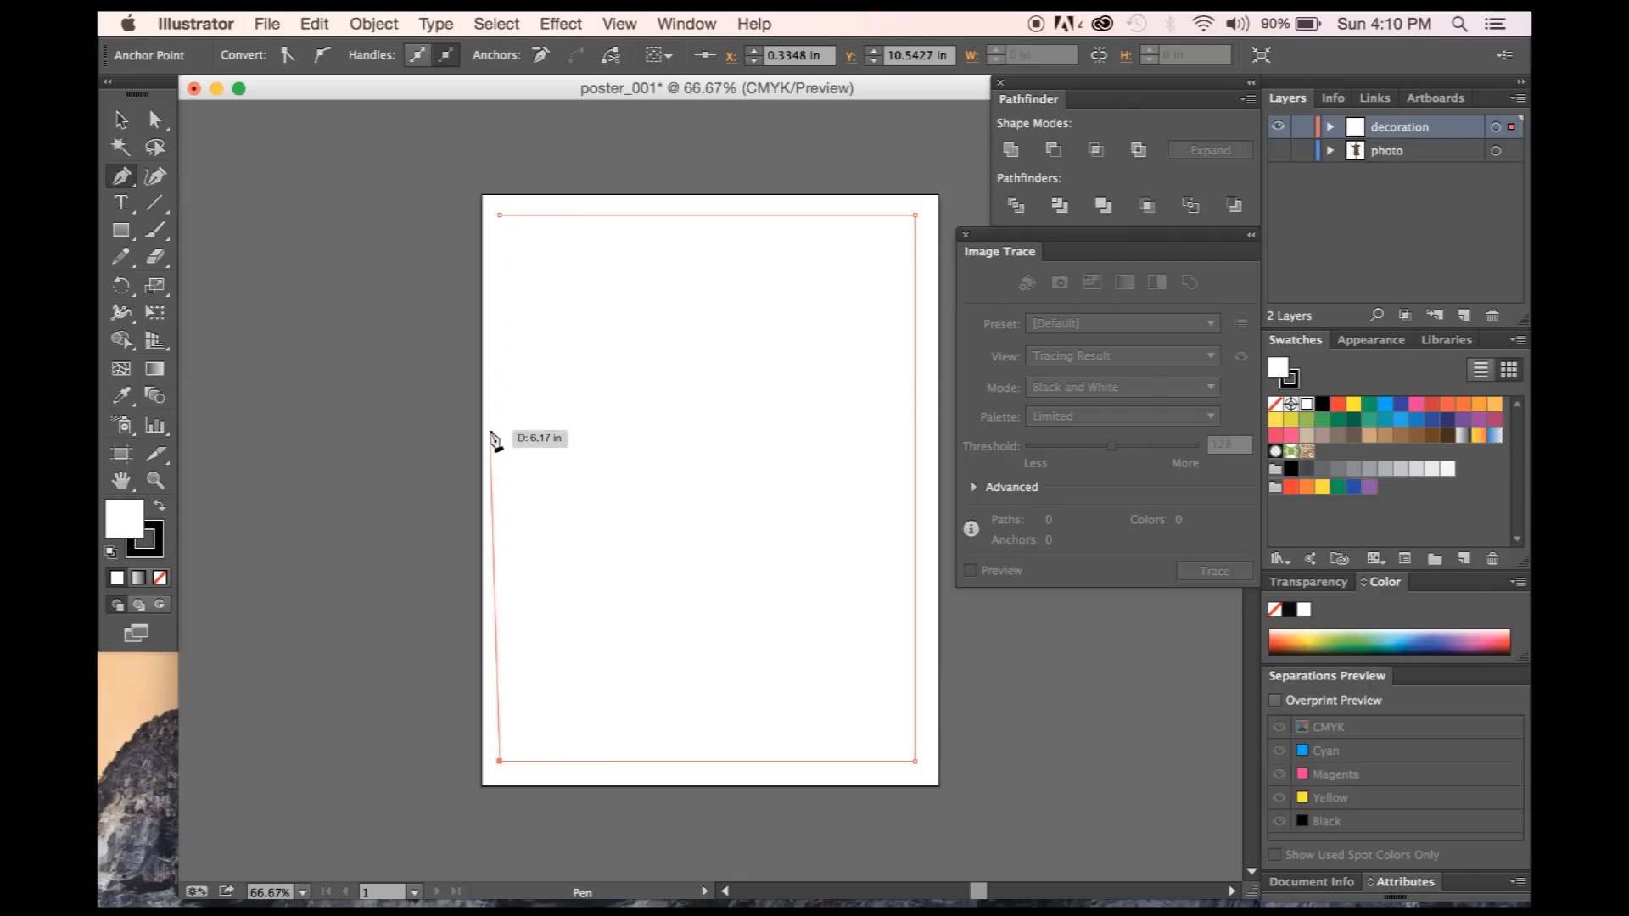
pyautogui.click(501, 219)
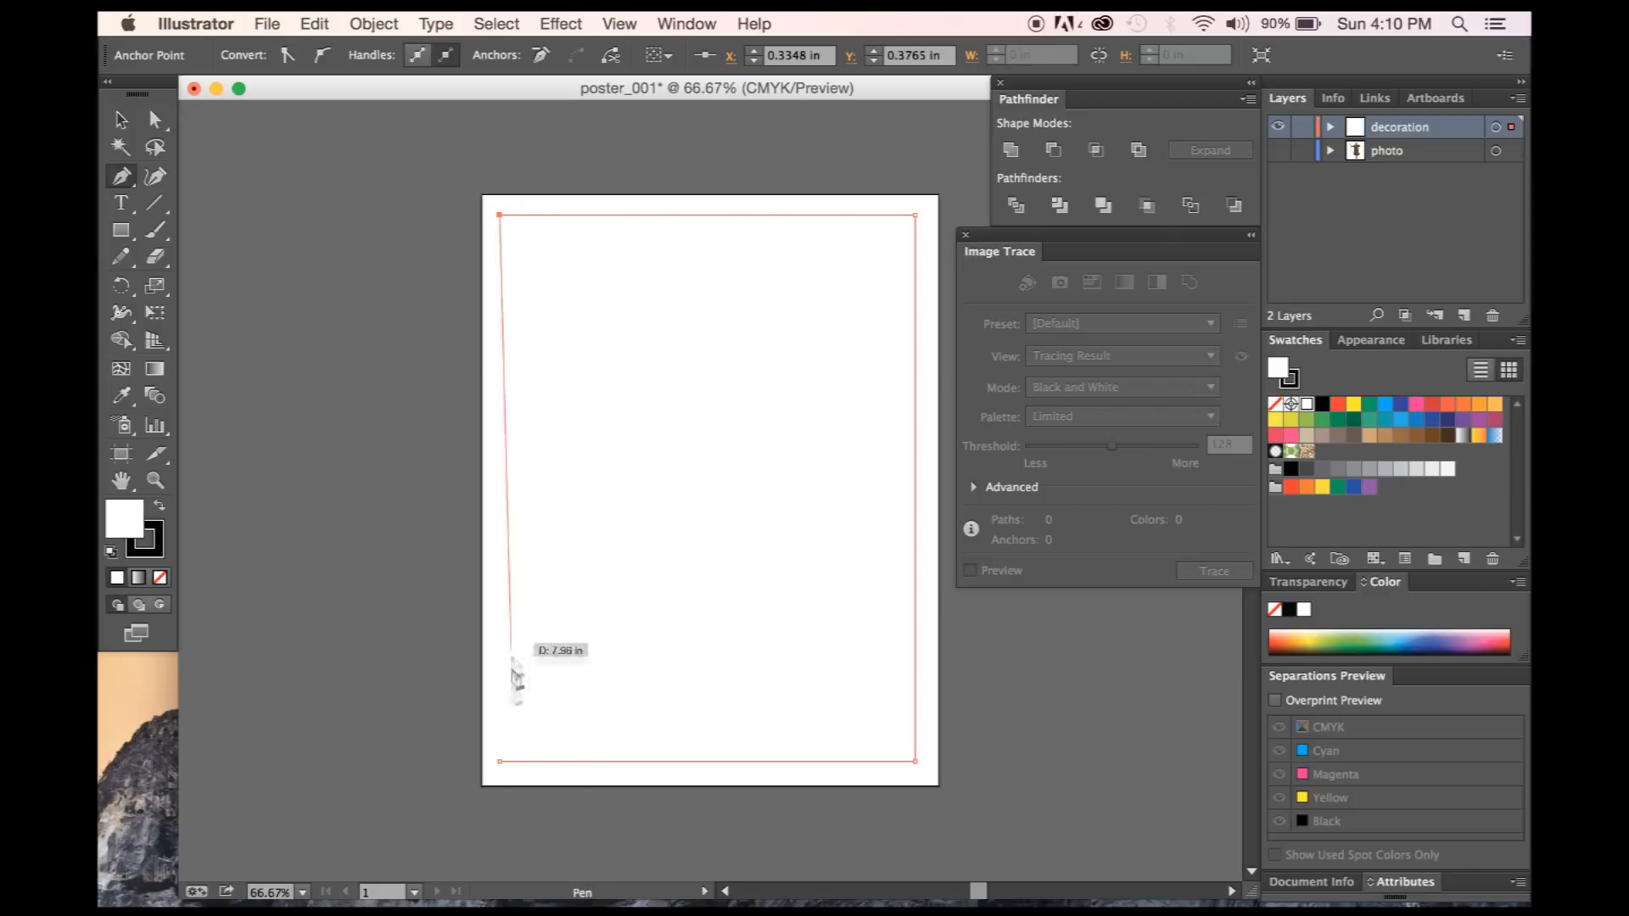
pyautogui.click(501, 765)
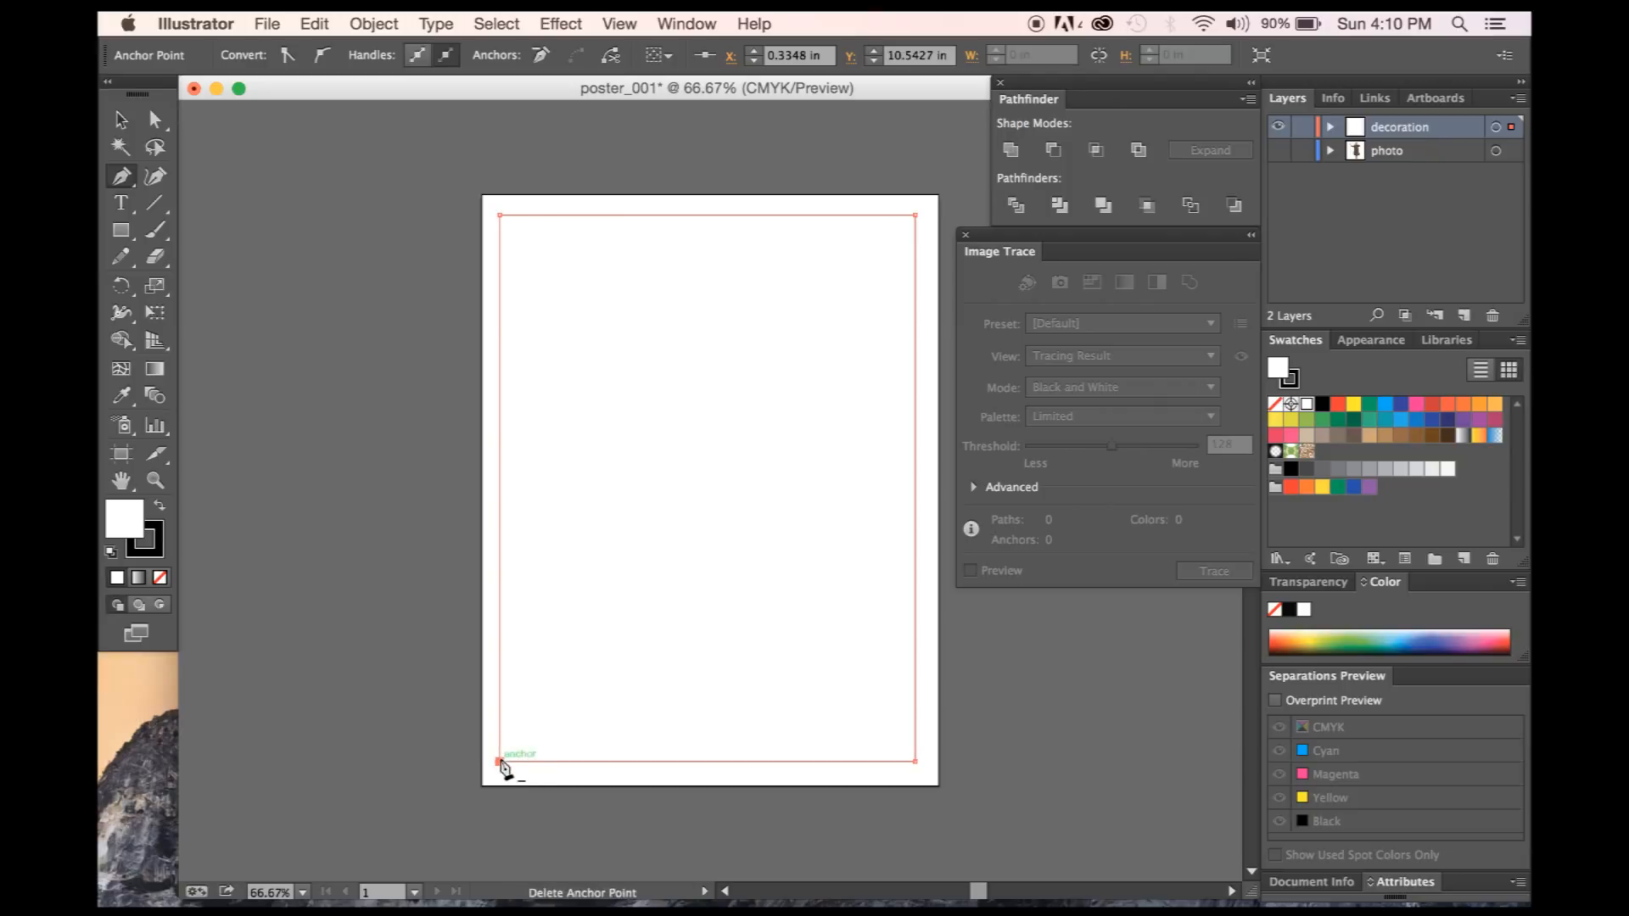
pyautogui.click(121, 120)
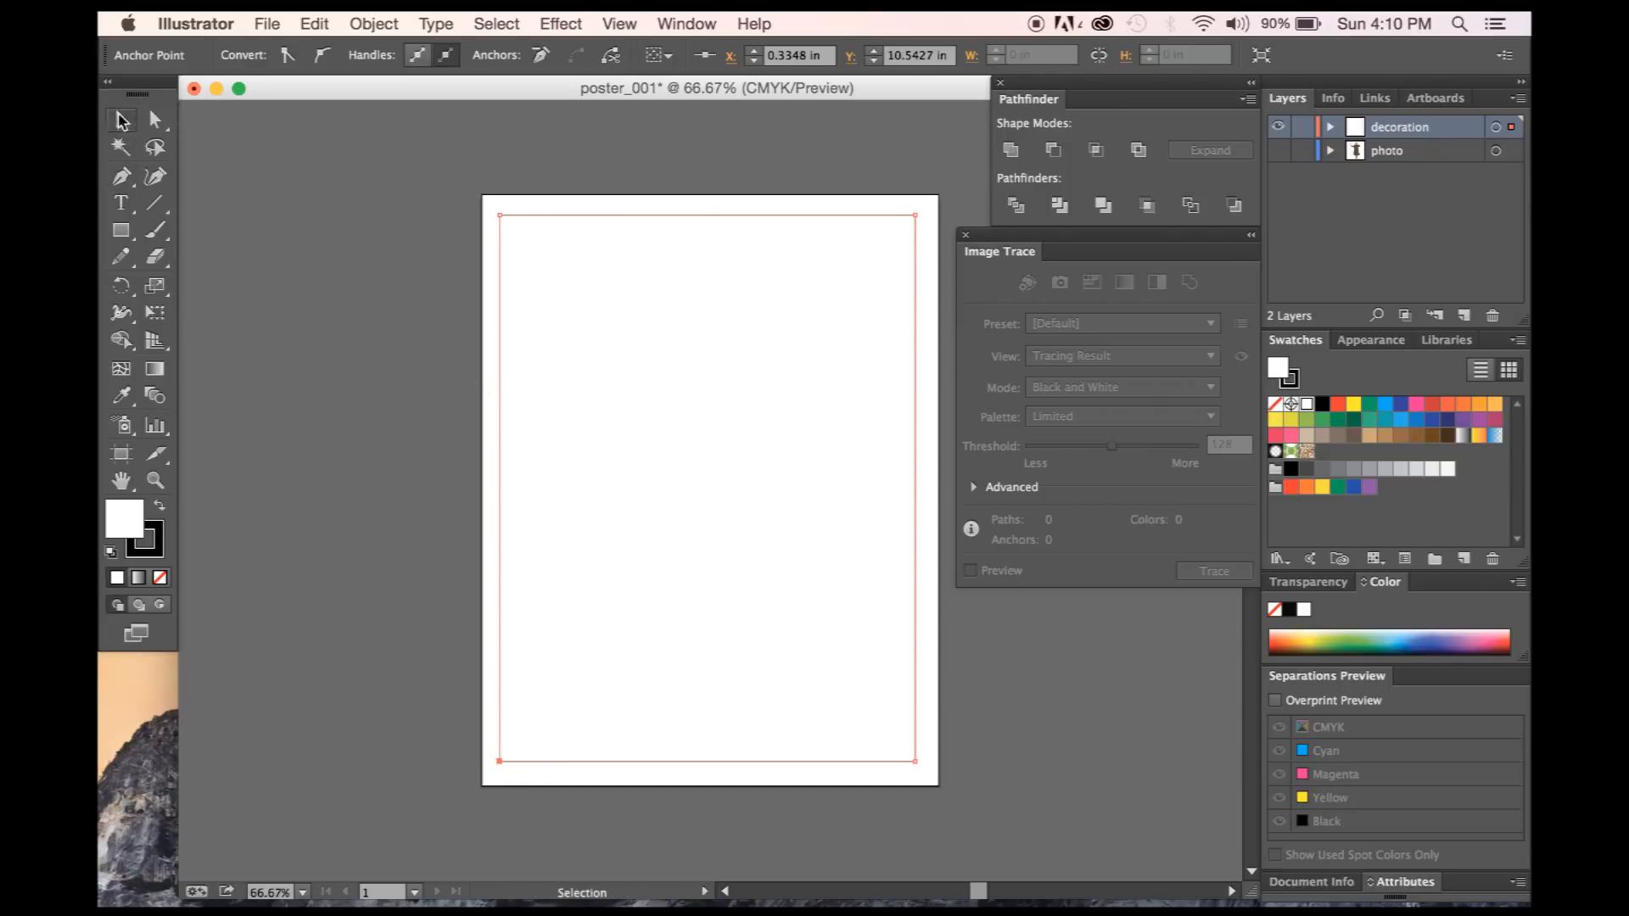
pyautogui.click(390, 277)
# Select the rectangular frame and set its black stroke weight to 16 pt, keeping the white fill.
pyautogui.moveTo(603, 172); pyautogui.dragTo(660, 297)
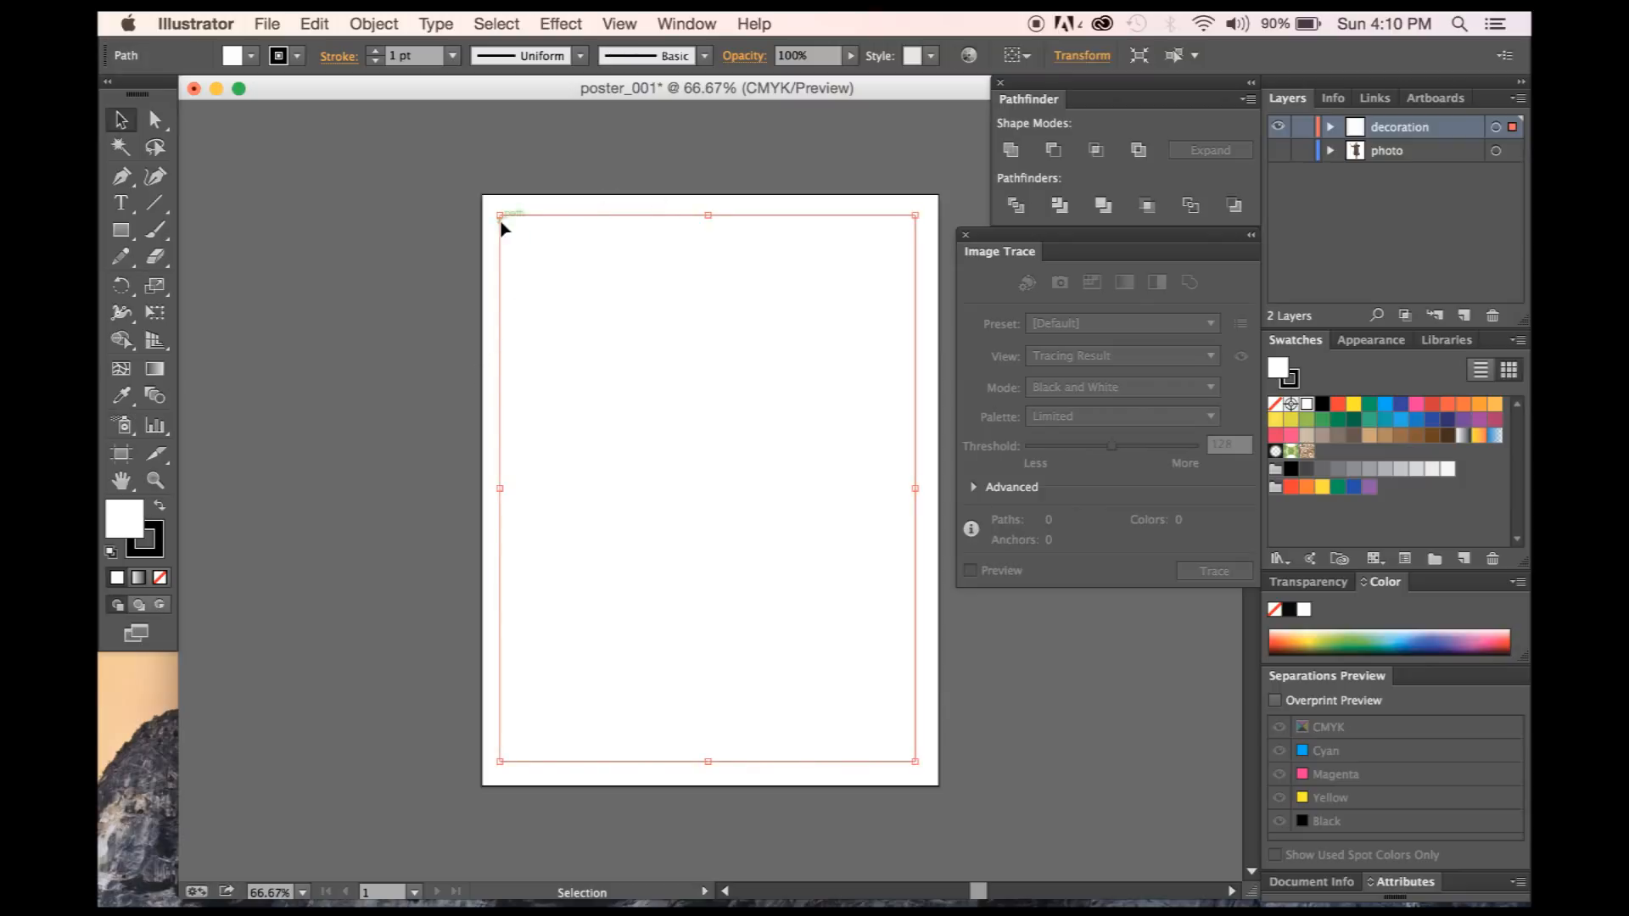
pyautogui.click(160, 509)
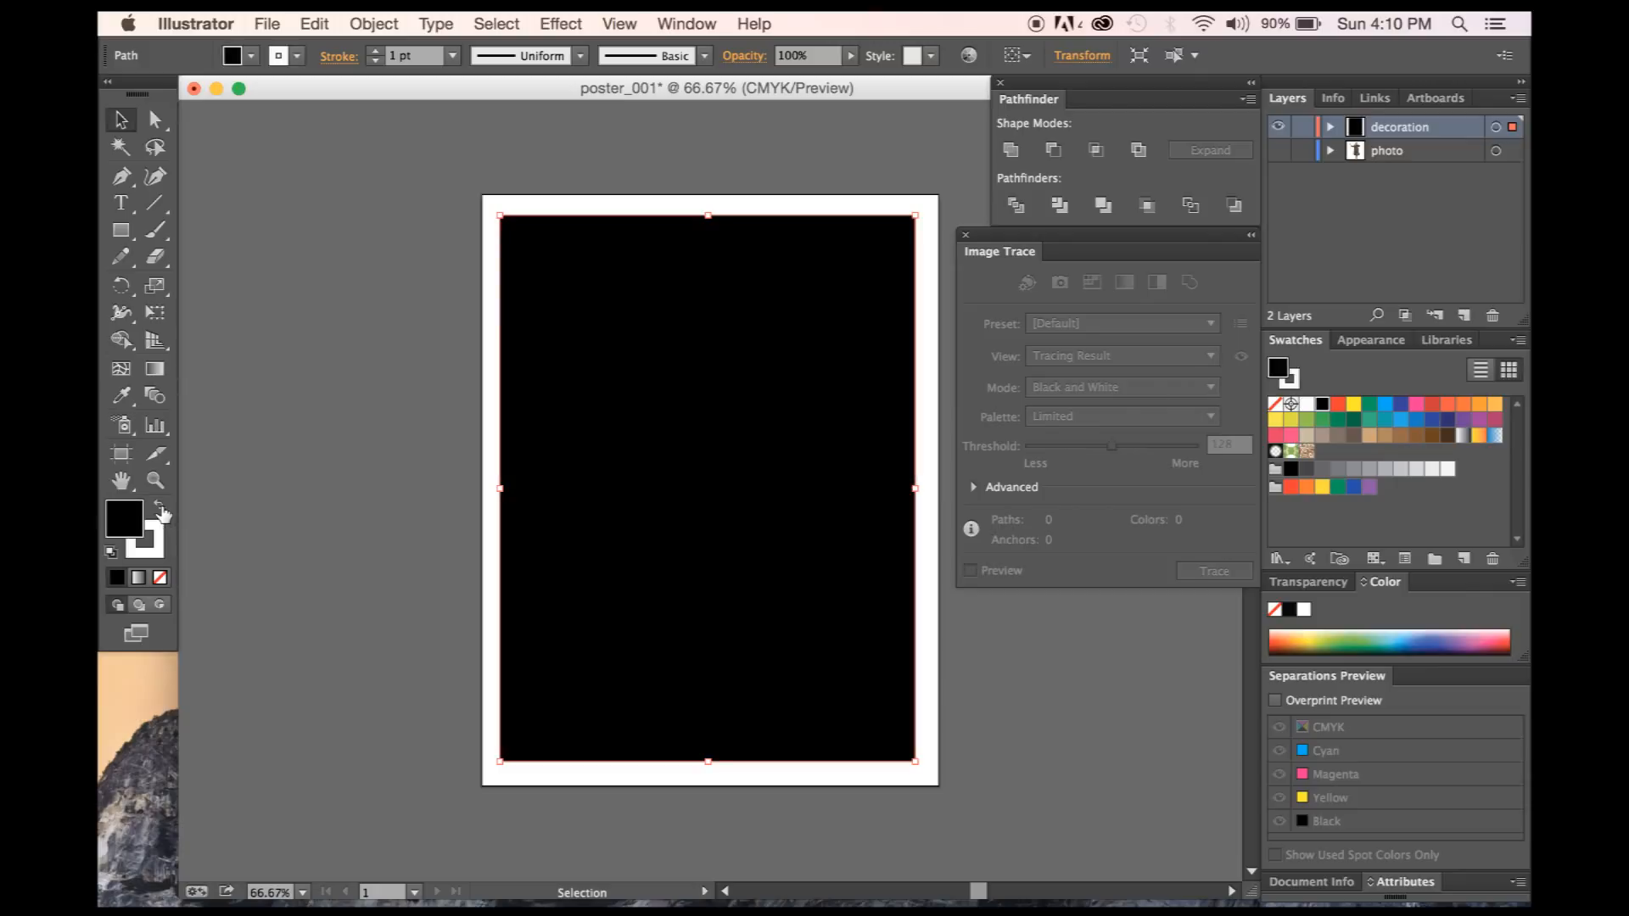
pyautogui.click(161, 511)
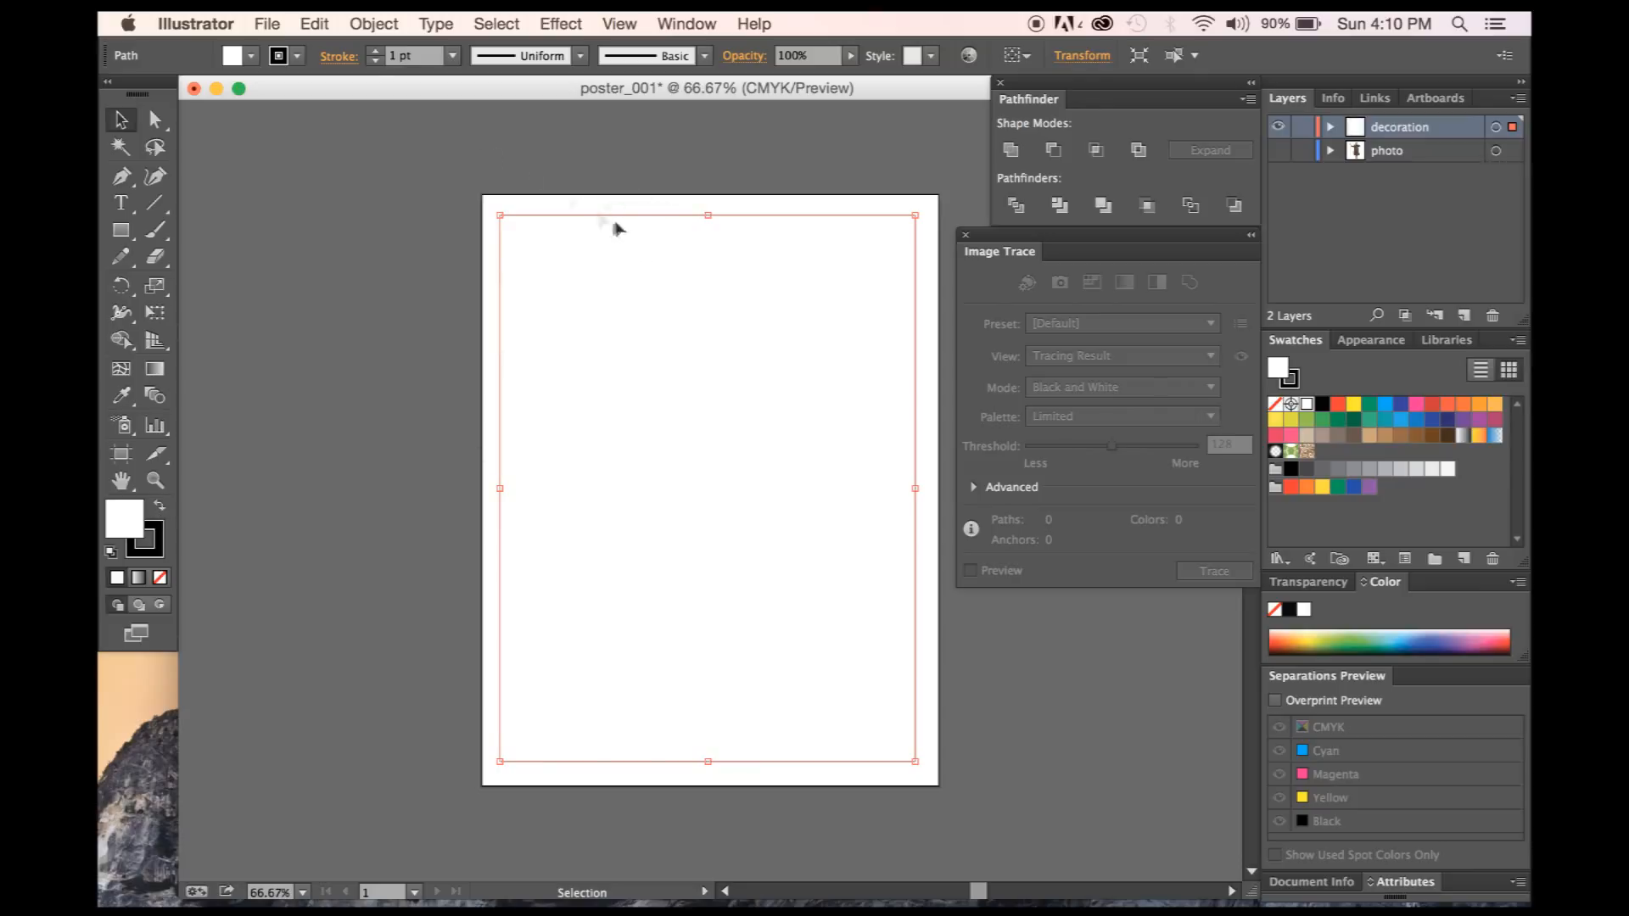
pyautogui.click(378, 52)
pyautogui.click(379, 52)
pyautogui.click(379, 53)
pyautogui.click(378, 52)
pyautogui.click(379, 52)
pyautogui.click(379, 52)
pyautogui.click(378, 53)
pyautogui.click(378, 53)
pyautogui.click(379, 52)
pyautogui.click(379, 52)
pyautogui.click(379, 53)
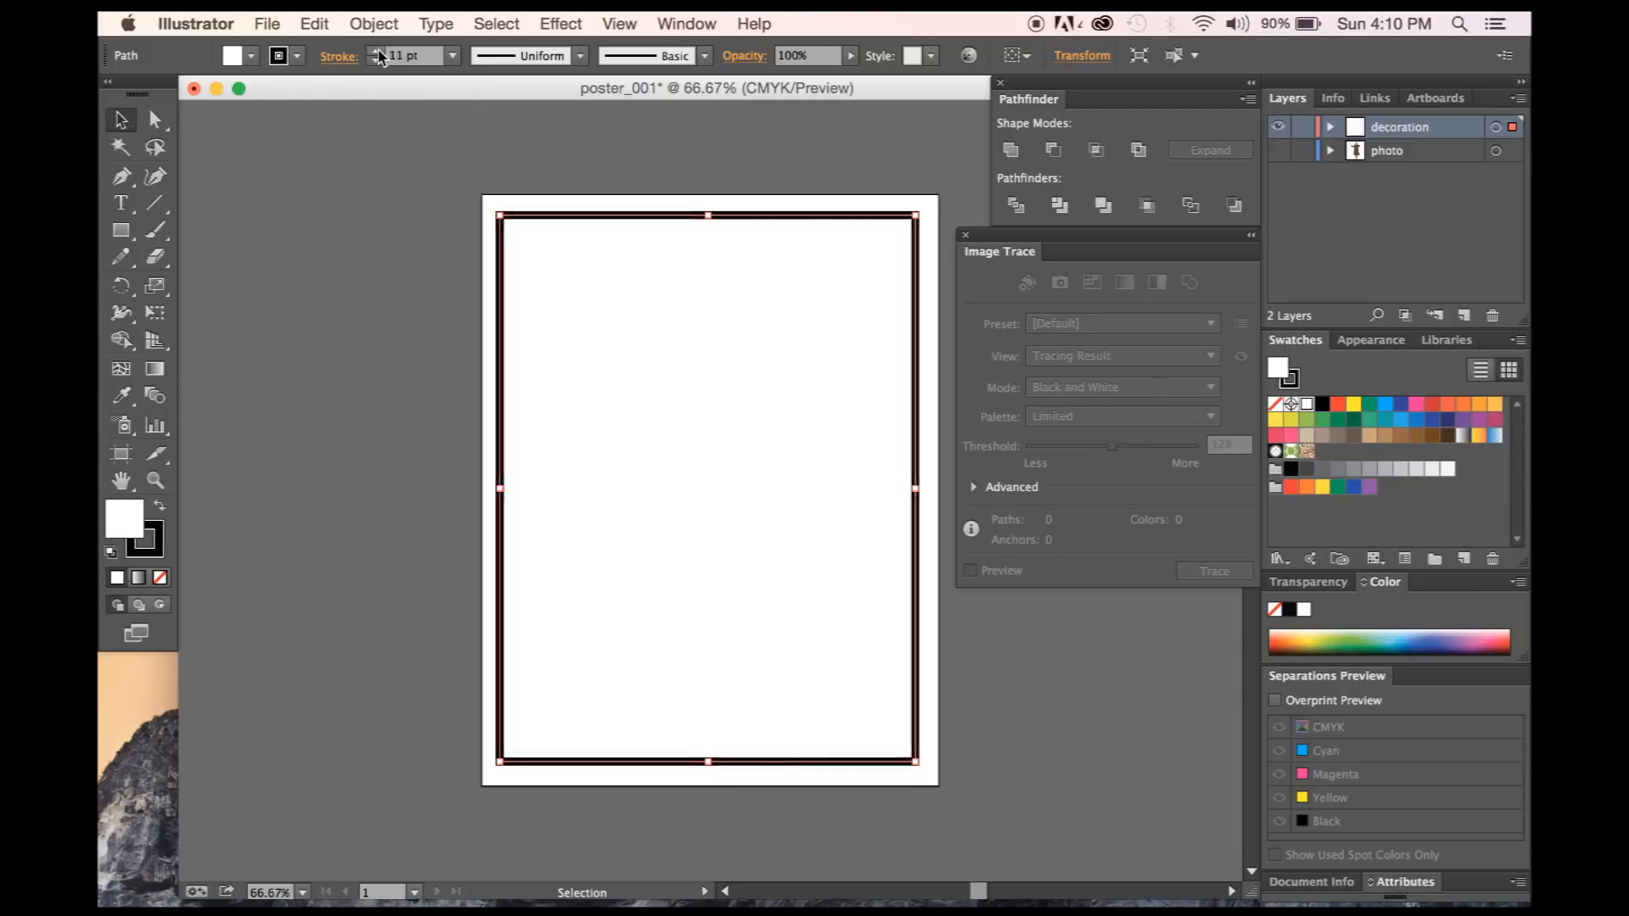
pyautogui.click(379, 52)
pyautogui.click(379, 53)
pyautogui.click(378, 52)
pyautogui.click(378, 52)
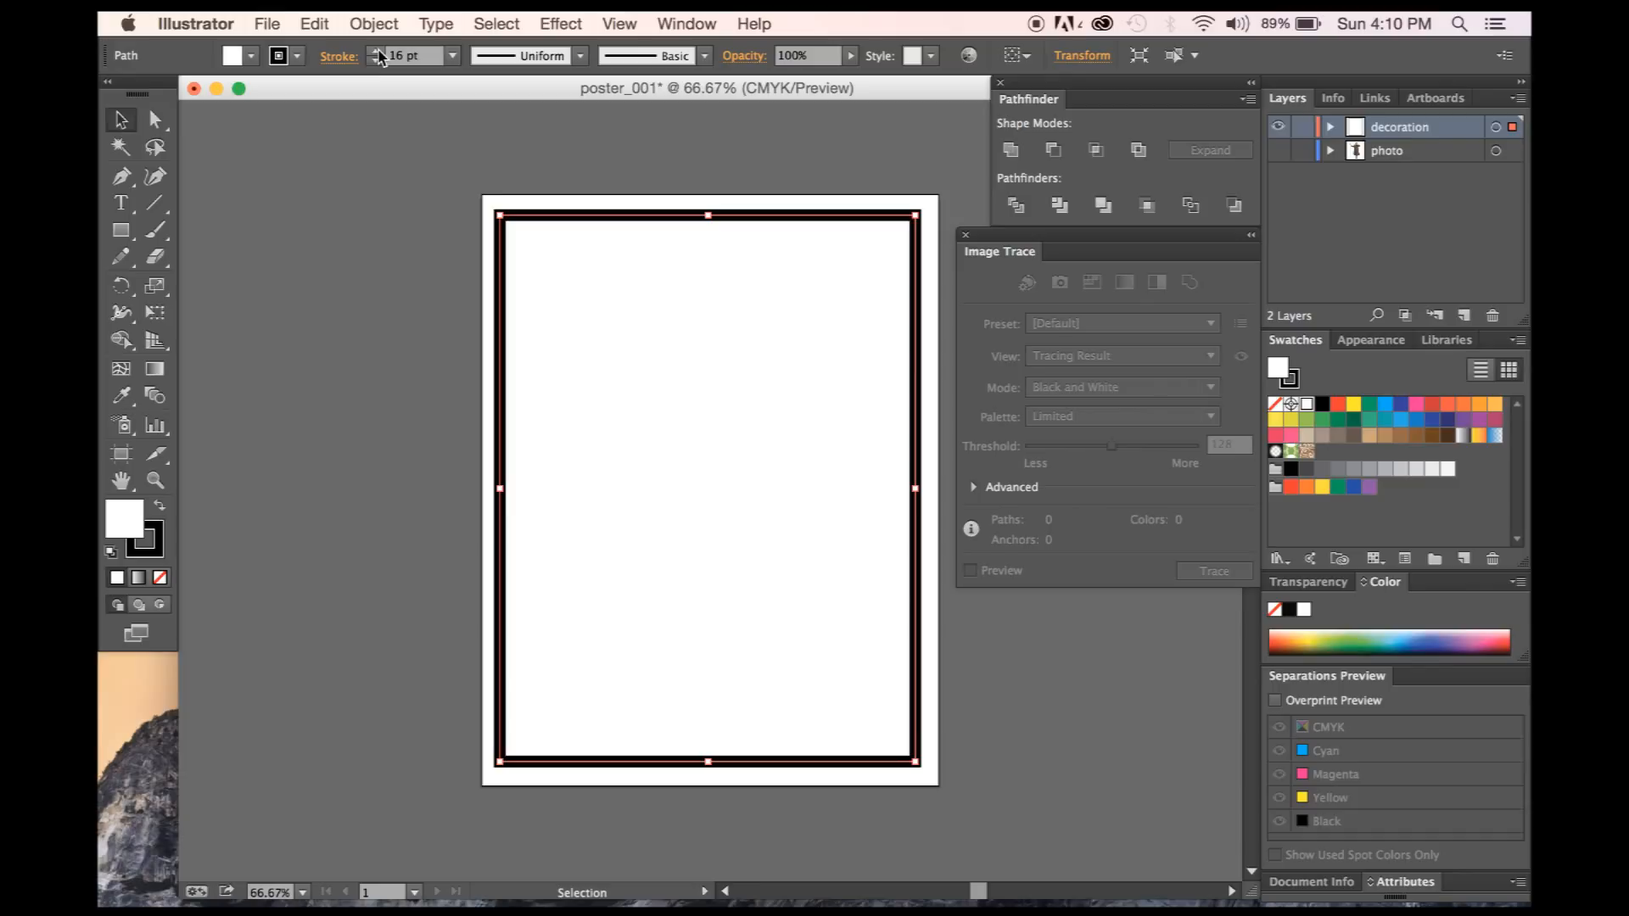
# Show the full Stroke settings docked beneath the Image Trace settings and collapse the leftover Gradient settings.
pyautogui.click(685, 23)
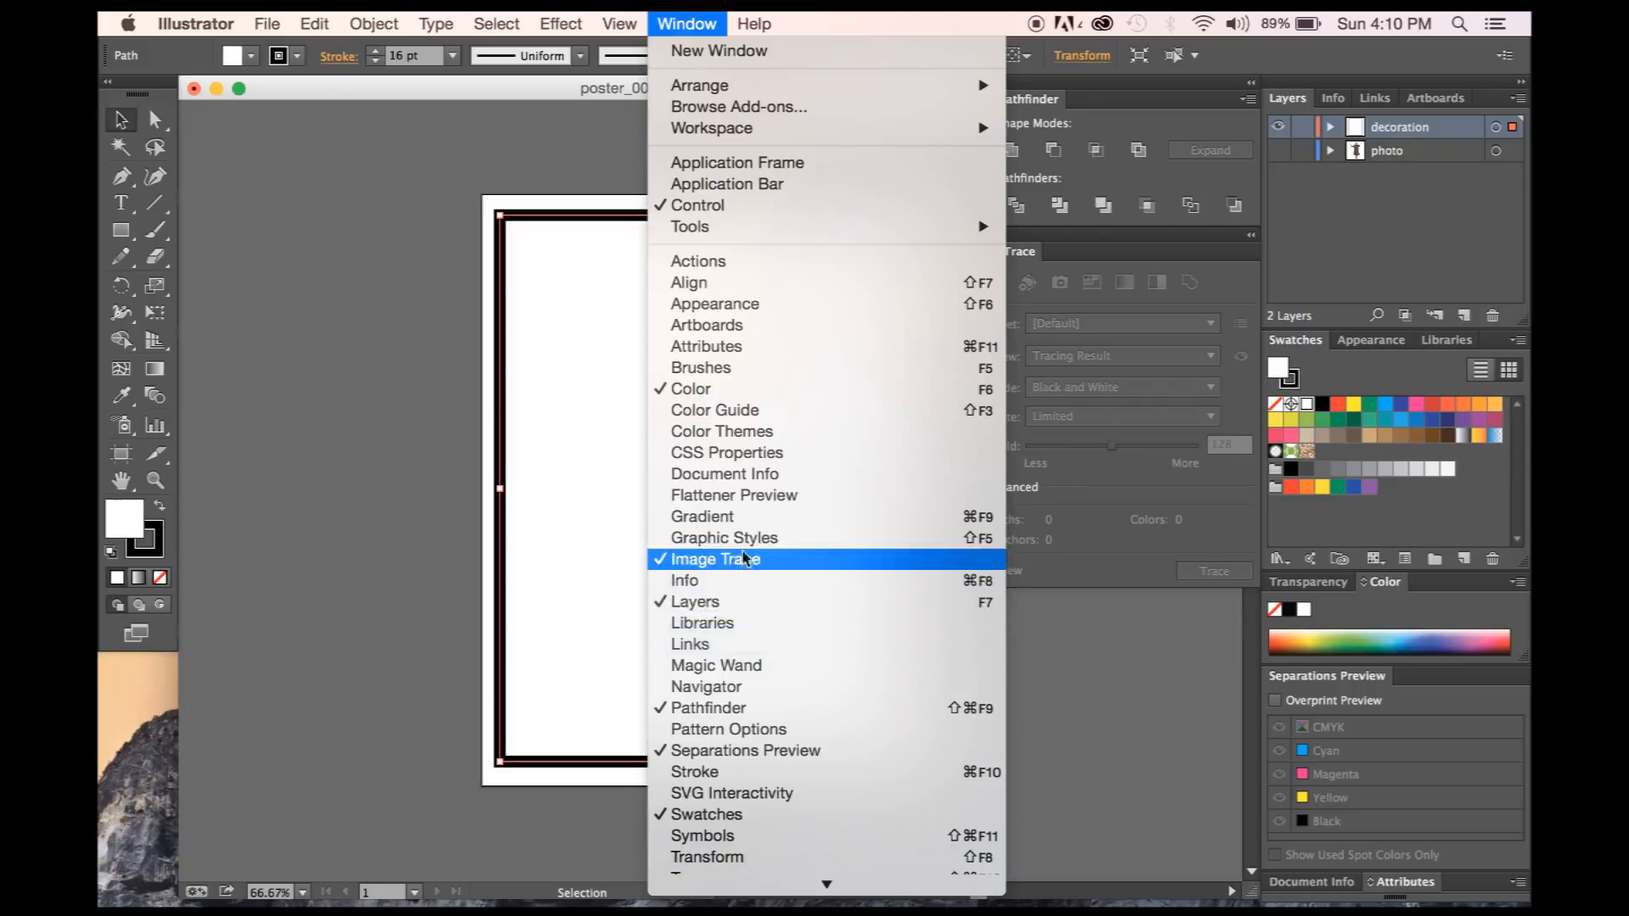
pyautogui.click(732, 776)
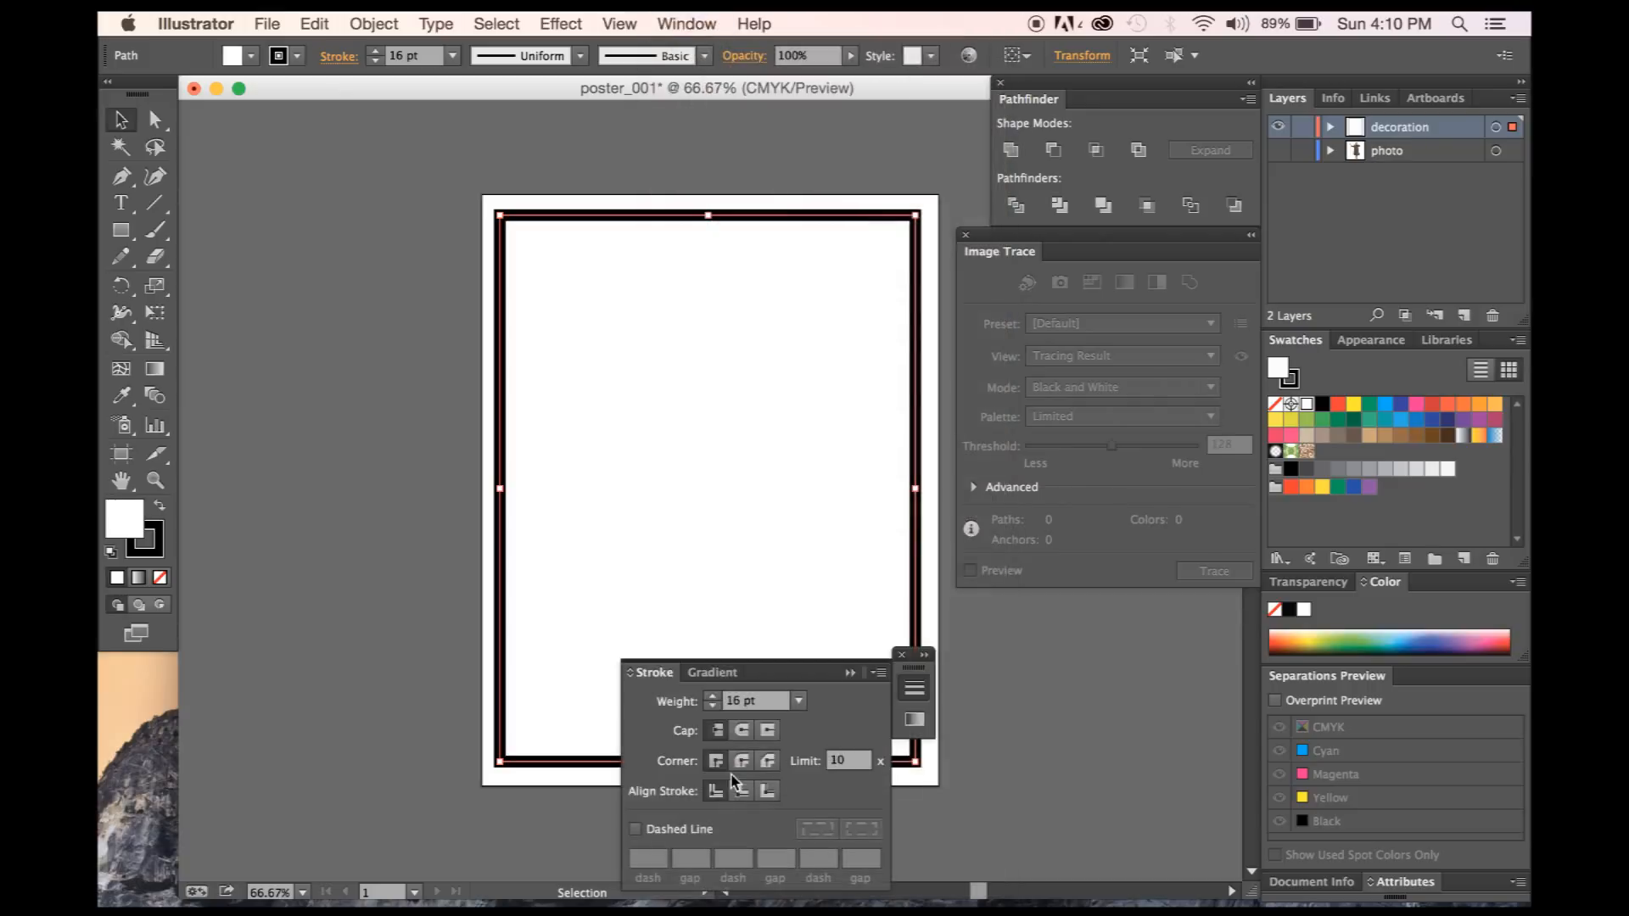
pyautogui.moveTo(661, 672)
pyautogui.mouseDown()
pyautogui.moveTo(657, 446)
pyautogui.moveTo(991, 599)
pyautogui.mouseUp()
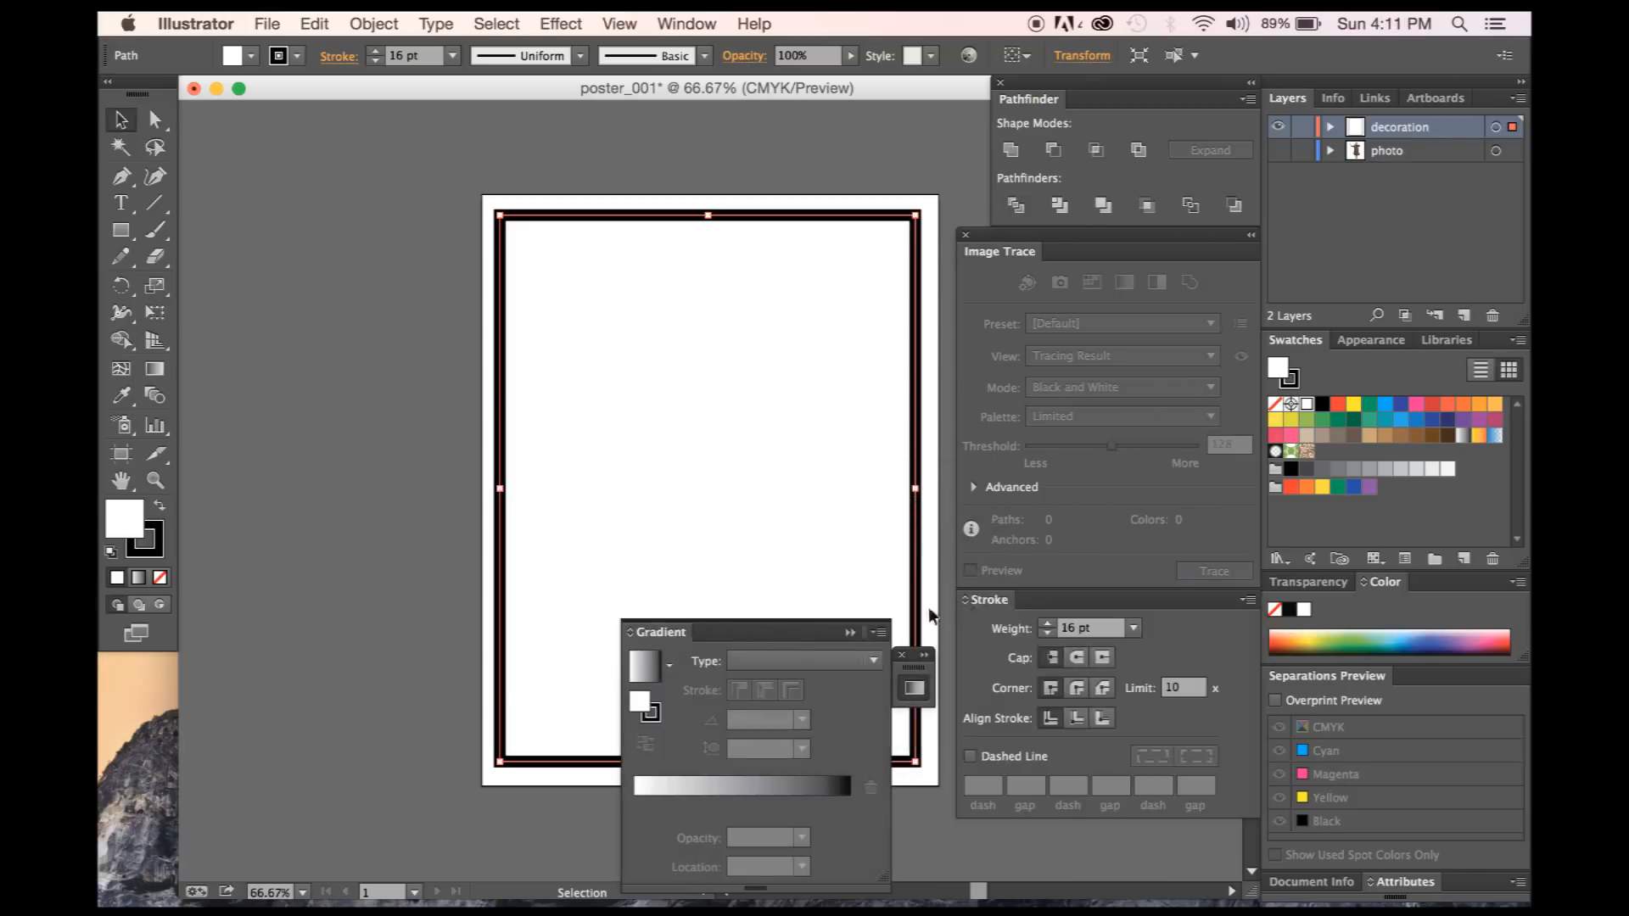
pyautogui.click(849, 633)
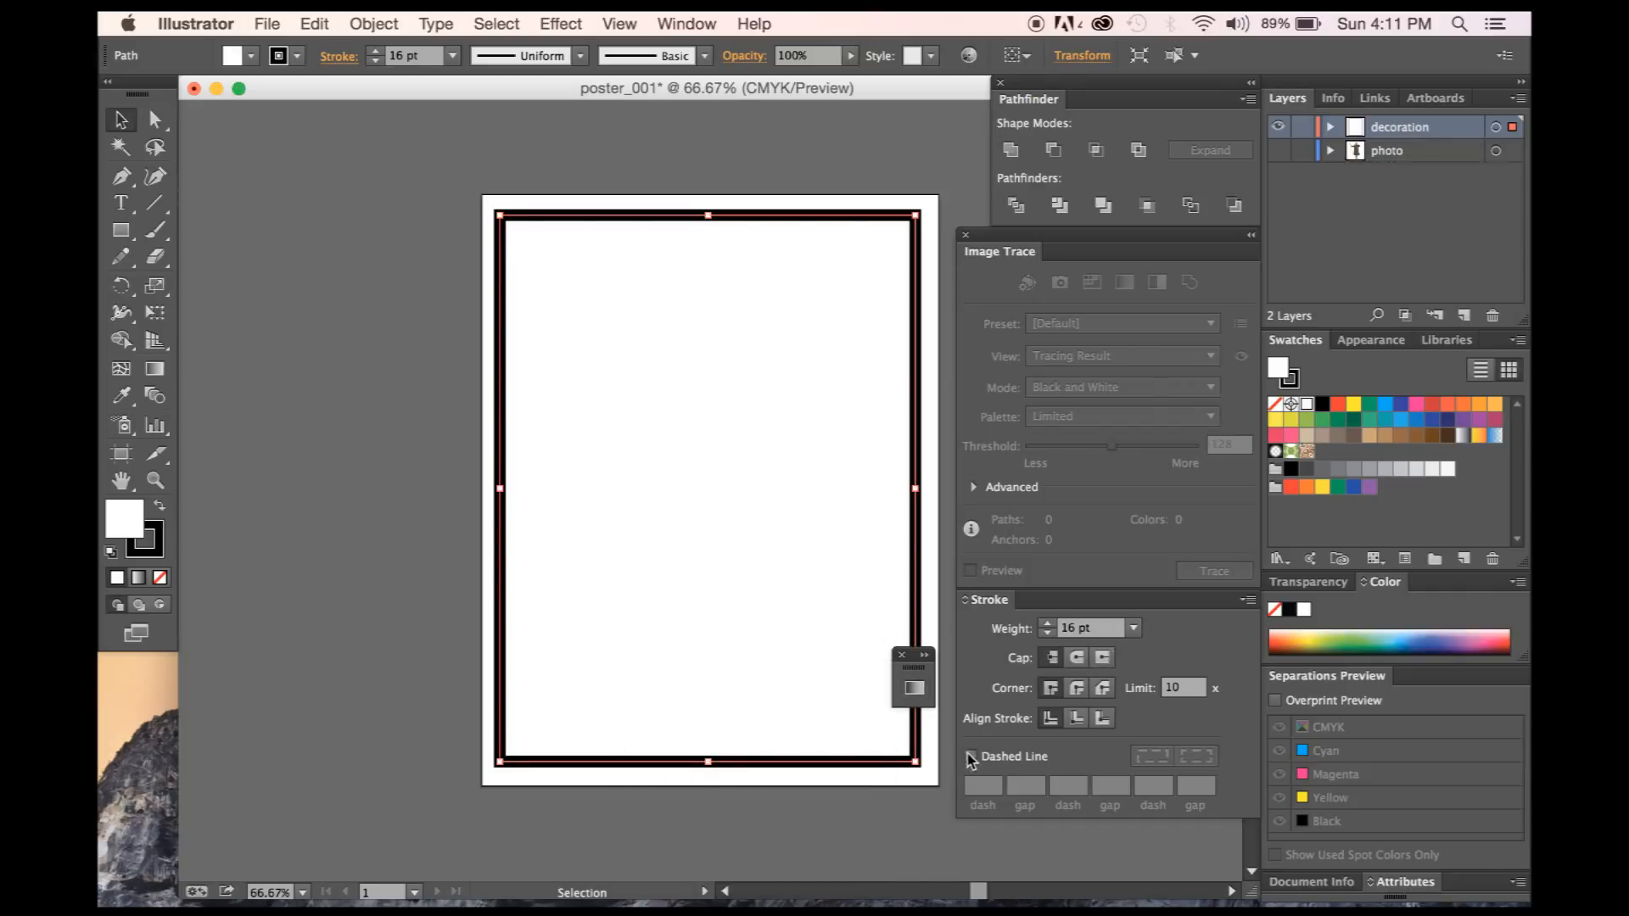
# Turn on a dashed line with 12 pt dashes for the frame and reduce its stroke weight to 2 pt.
pyautogui.click(973, 758)
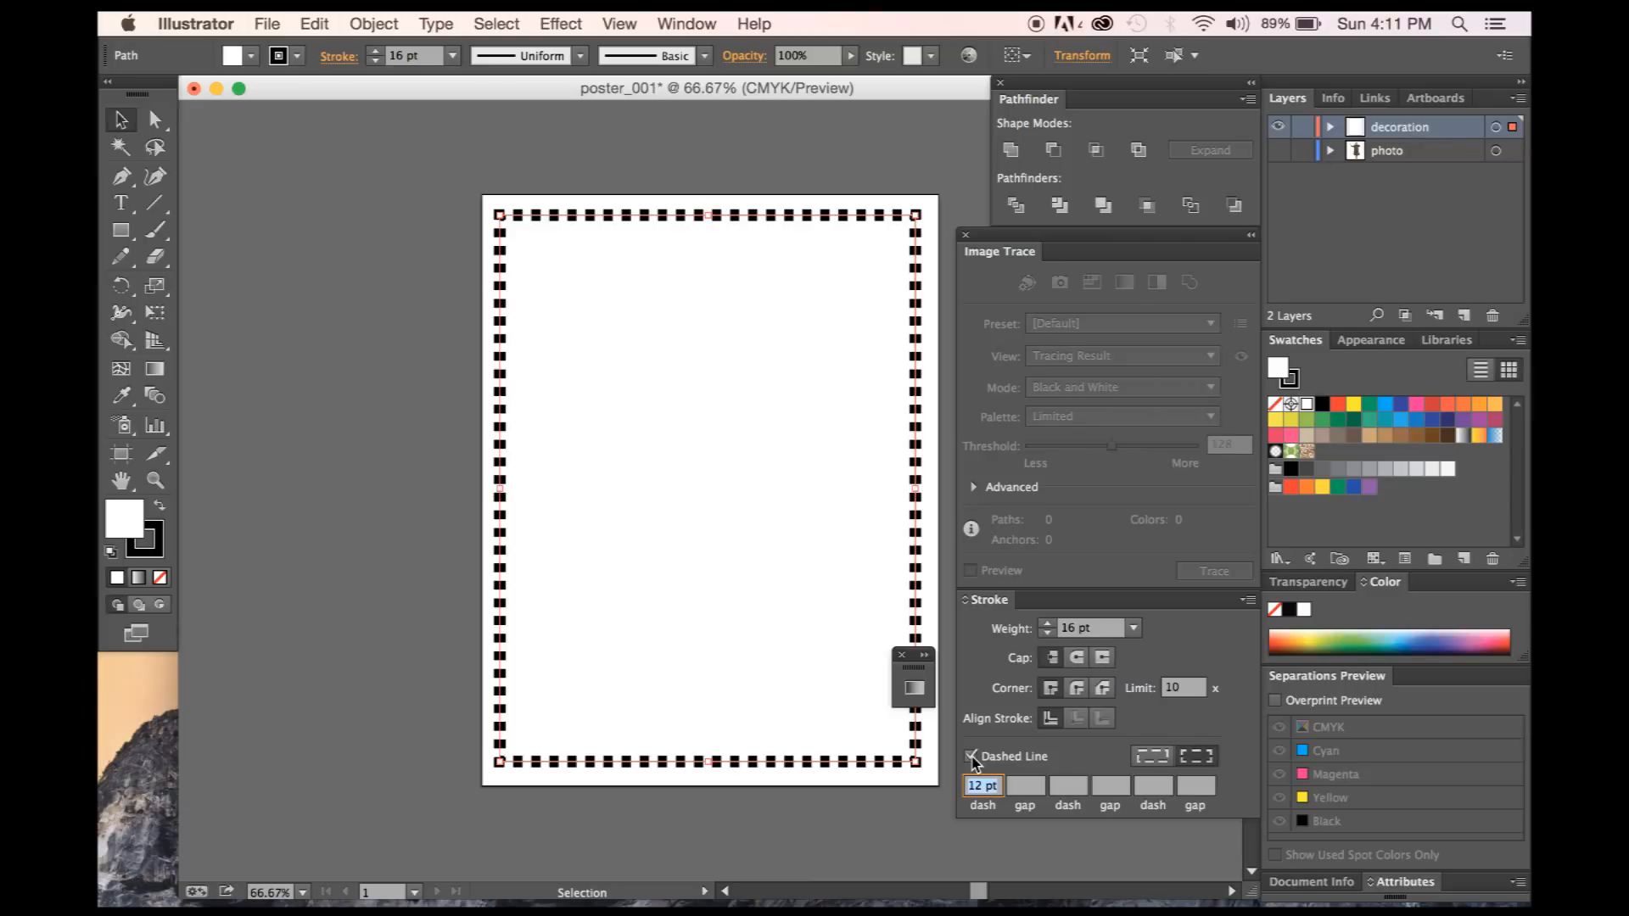
pyautogui.click(1052, 637)
pyautogui.click(1052, 637)
pyautogui.click(1049, 634)
pyautogui.click(1049, 634)
pyautogui.click(1049, 634)
pyautogui.click(1049, 634)
# Extend the frame's dash pattern with an 8 pt gap, a 12 pt dash and another 8 pt gap.
pyautogui.click(1023, 787)
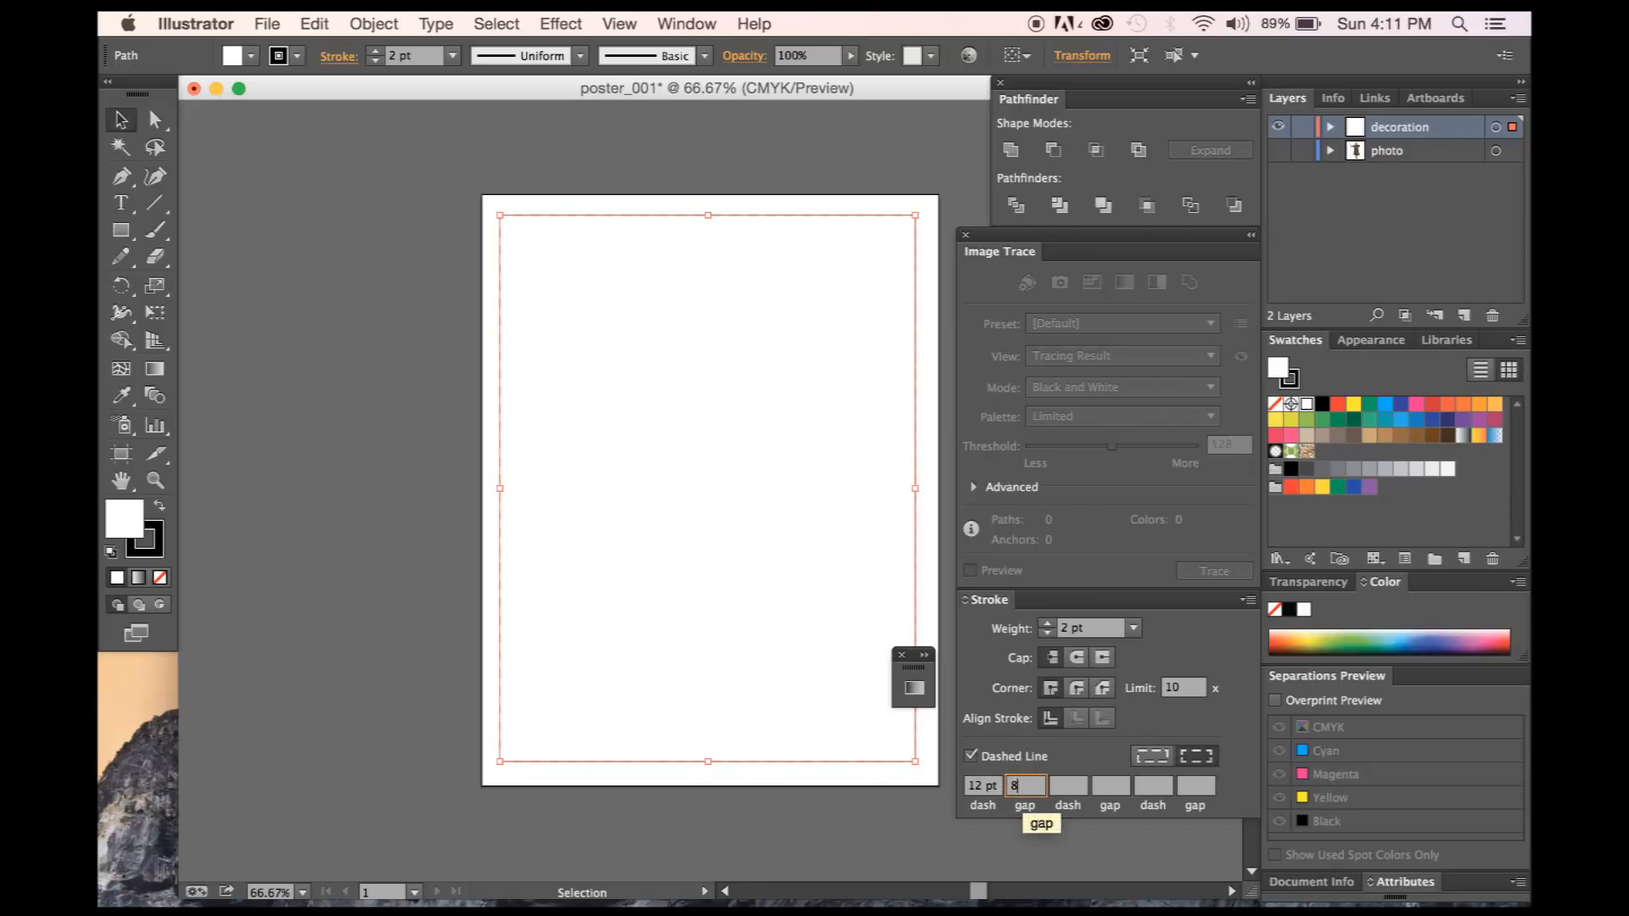
pyautogui.write('8')
pyautogui.press('Return')
pyautogui.click(1068, 786)
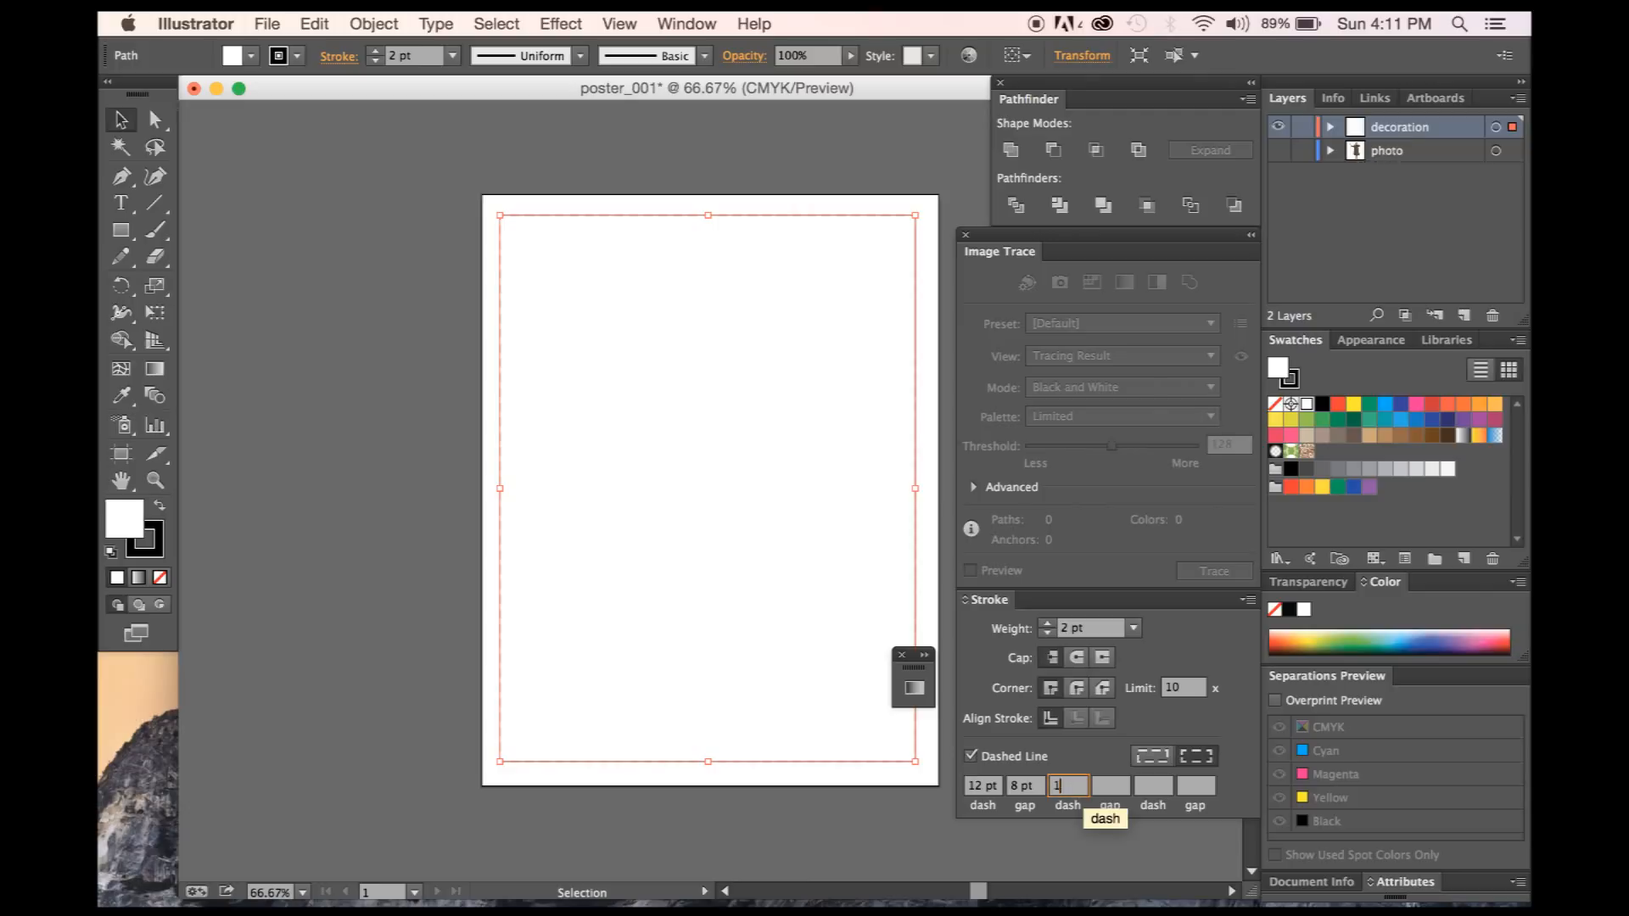
pyautogui.write('12')
pyautogui.click(1108, 787)
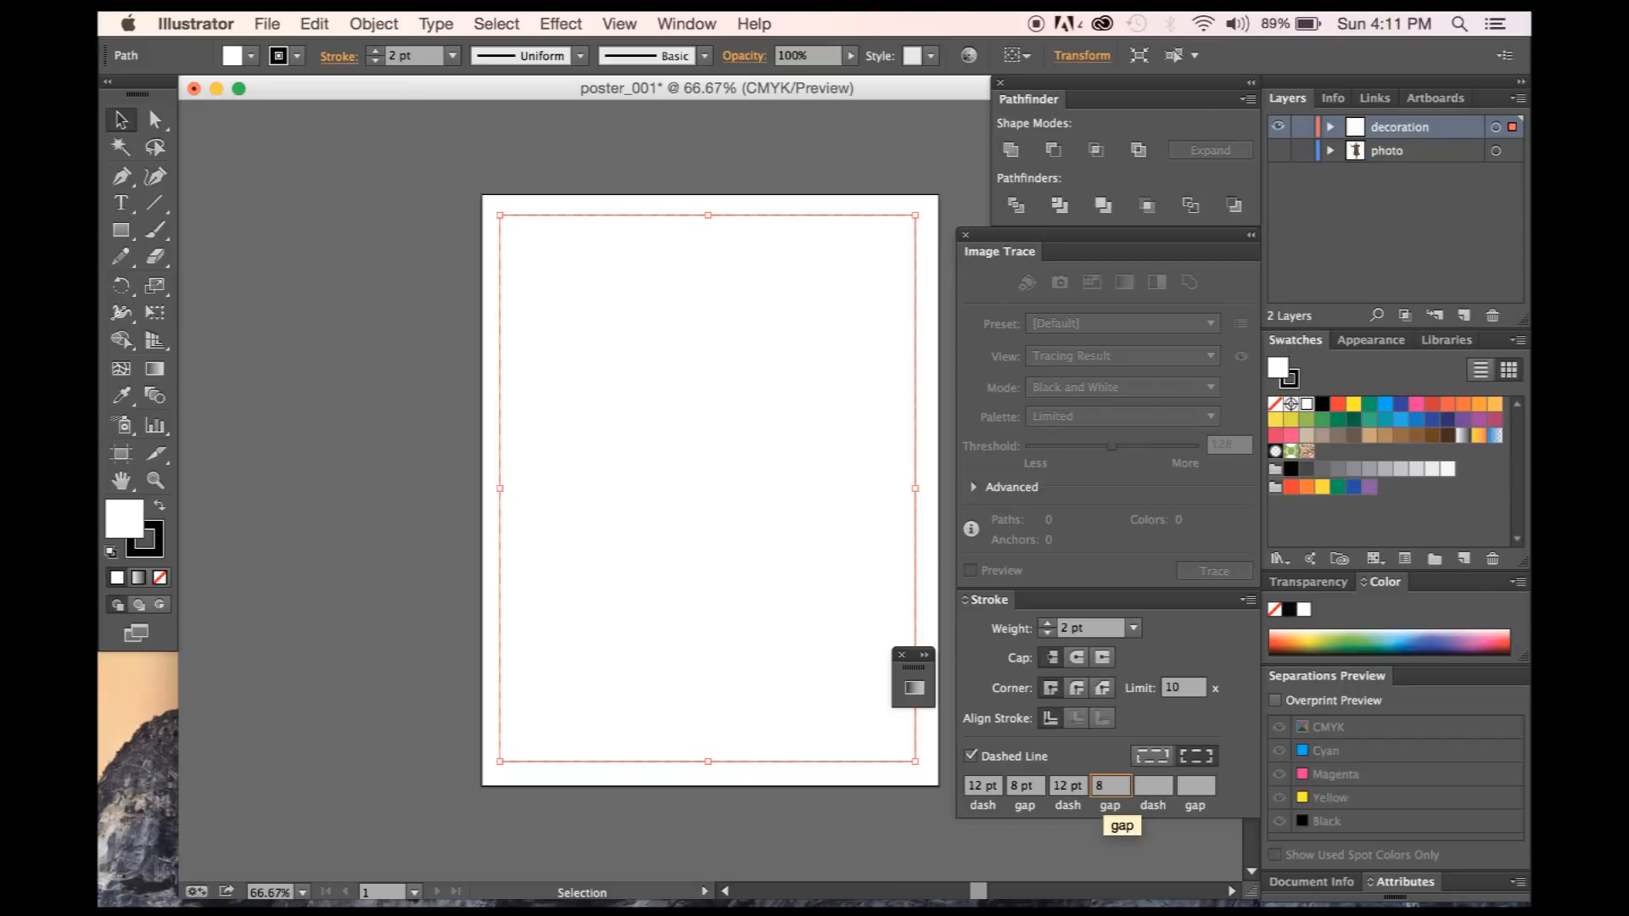
pyautogui.press('Return')
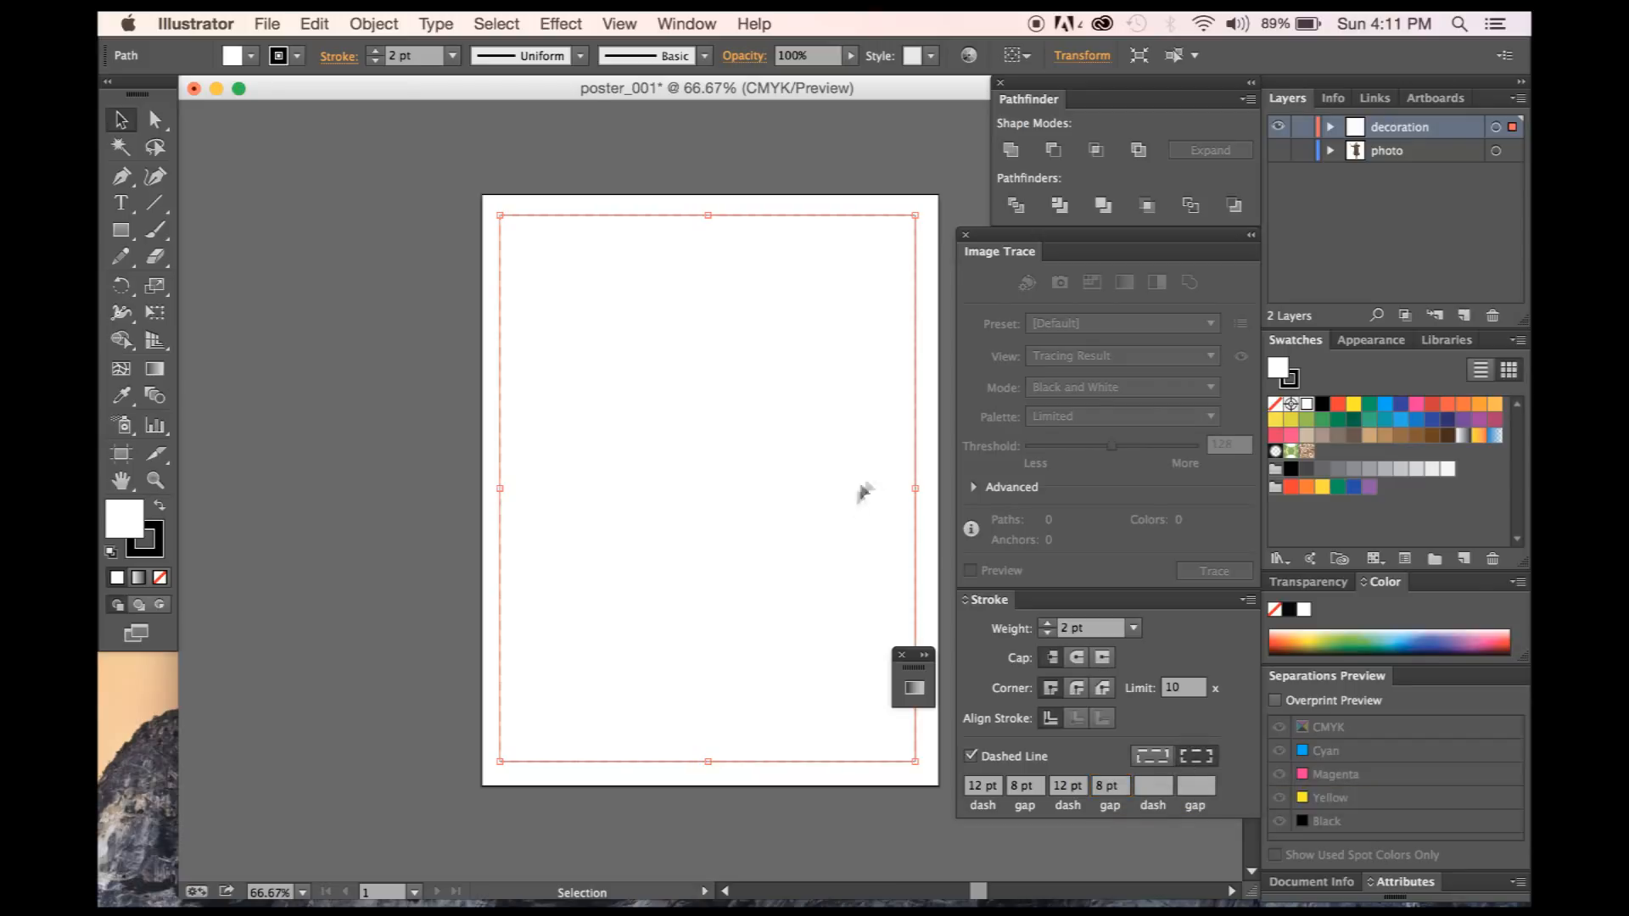
# Reselect the frame and turn off its dashed line so that the stroke is solid.
pyautogui.click(923, 460)
pyautogui.moveTo(735, 186); pyautogui.dragTo(806, 344)
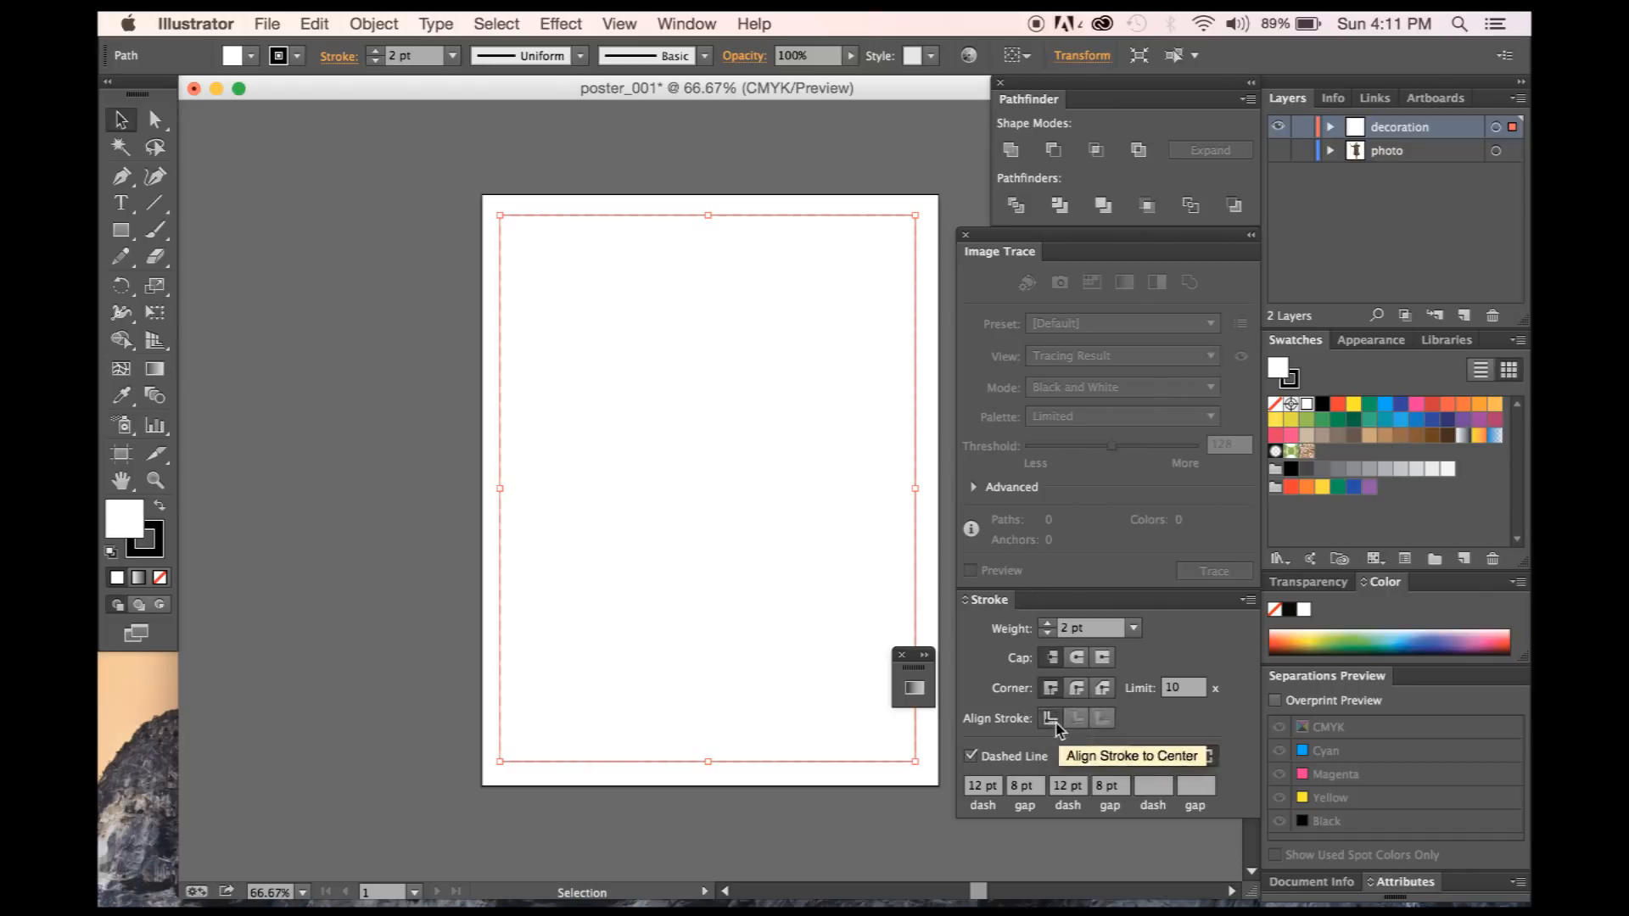
pyautogui.click(972, 756)
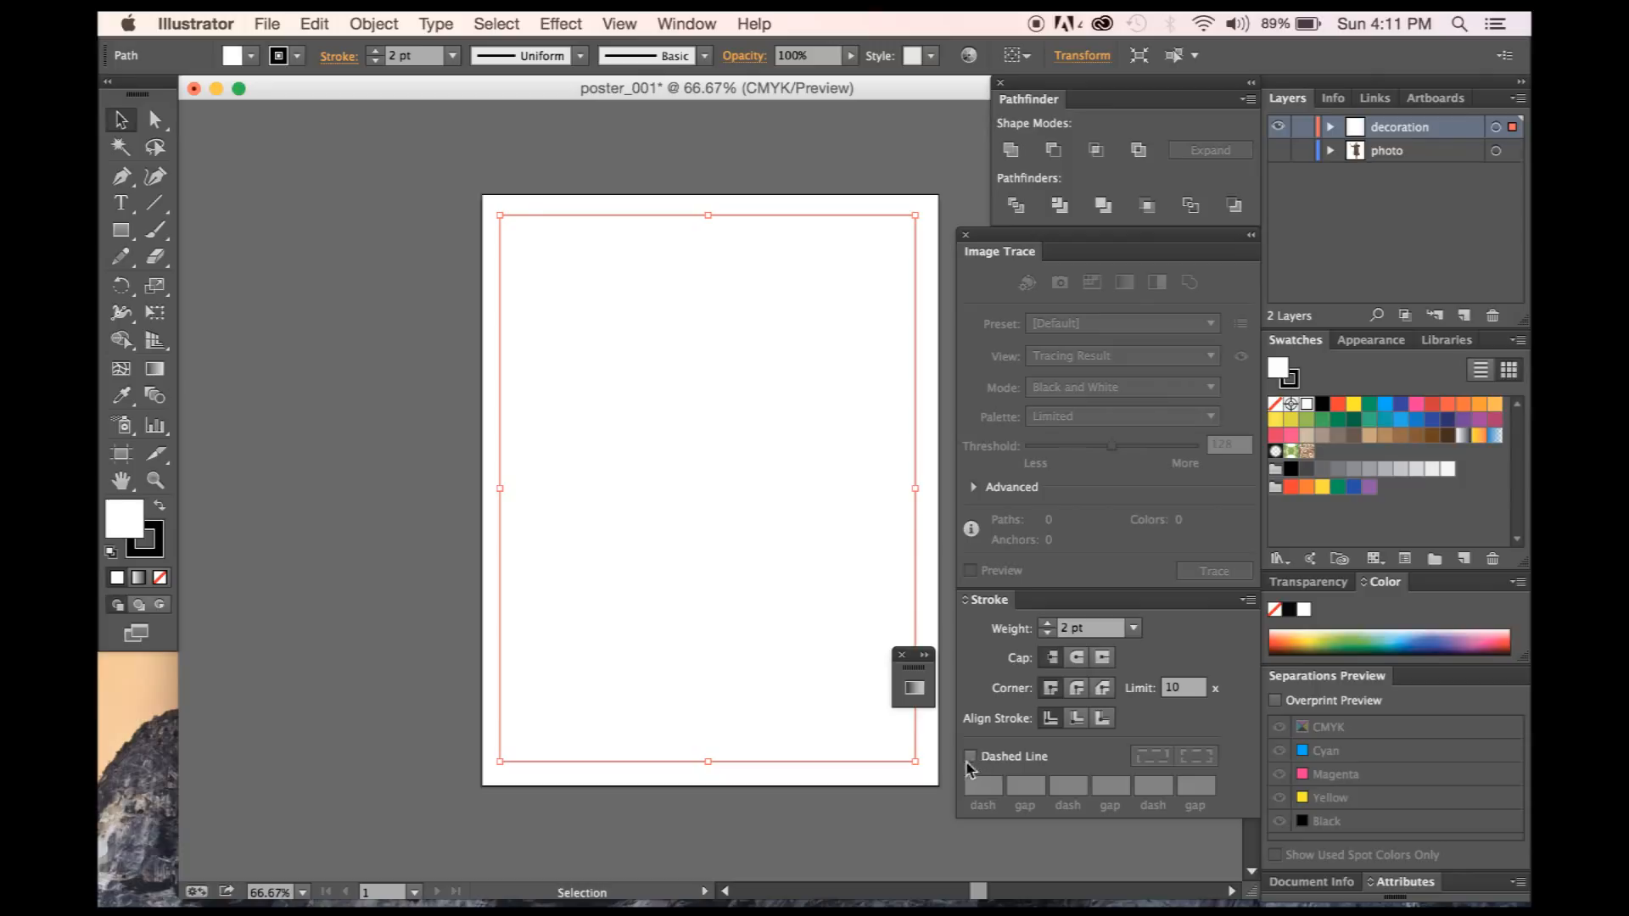
# Try the inside and outside stroke alignments on the frame, finishing with the stroke aligned to center.
pyautogui.click(1079, 720)
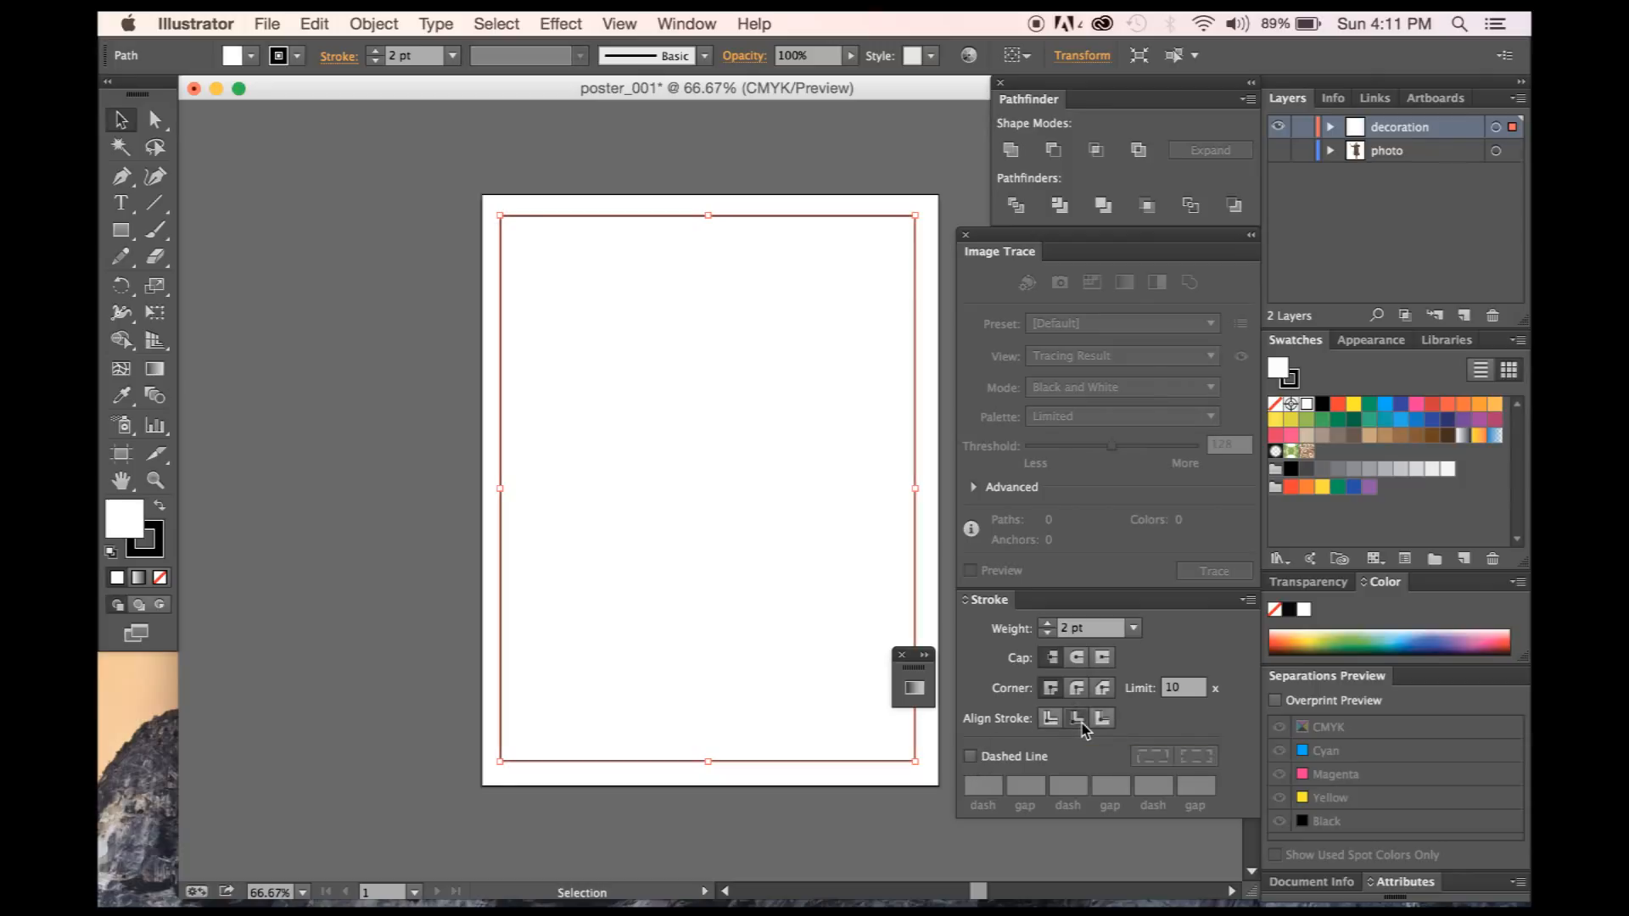
pyautogui.click(1104, 721)
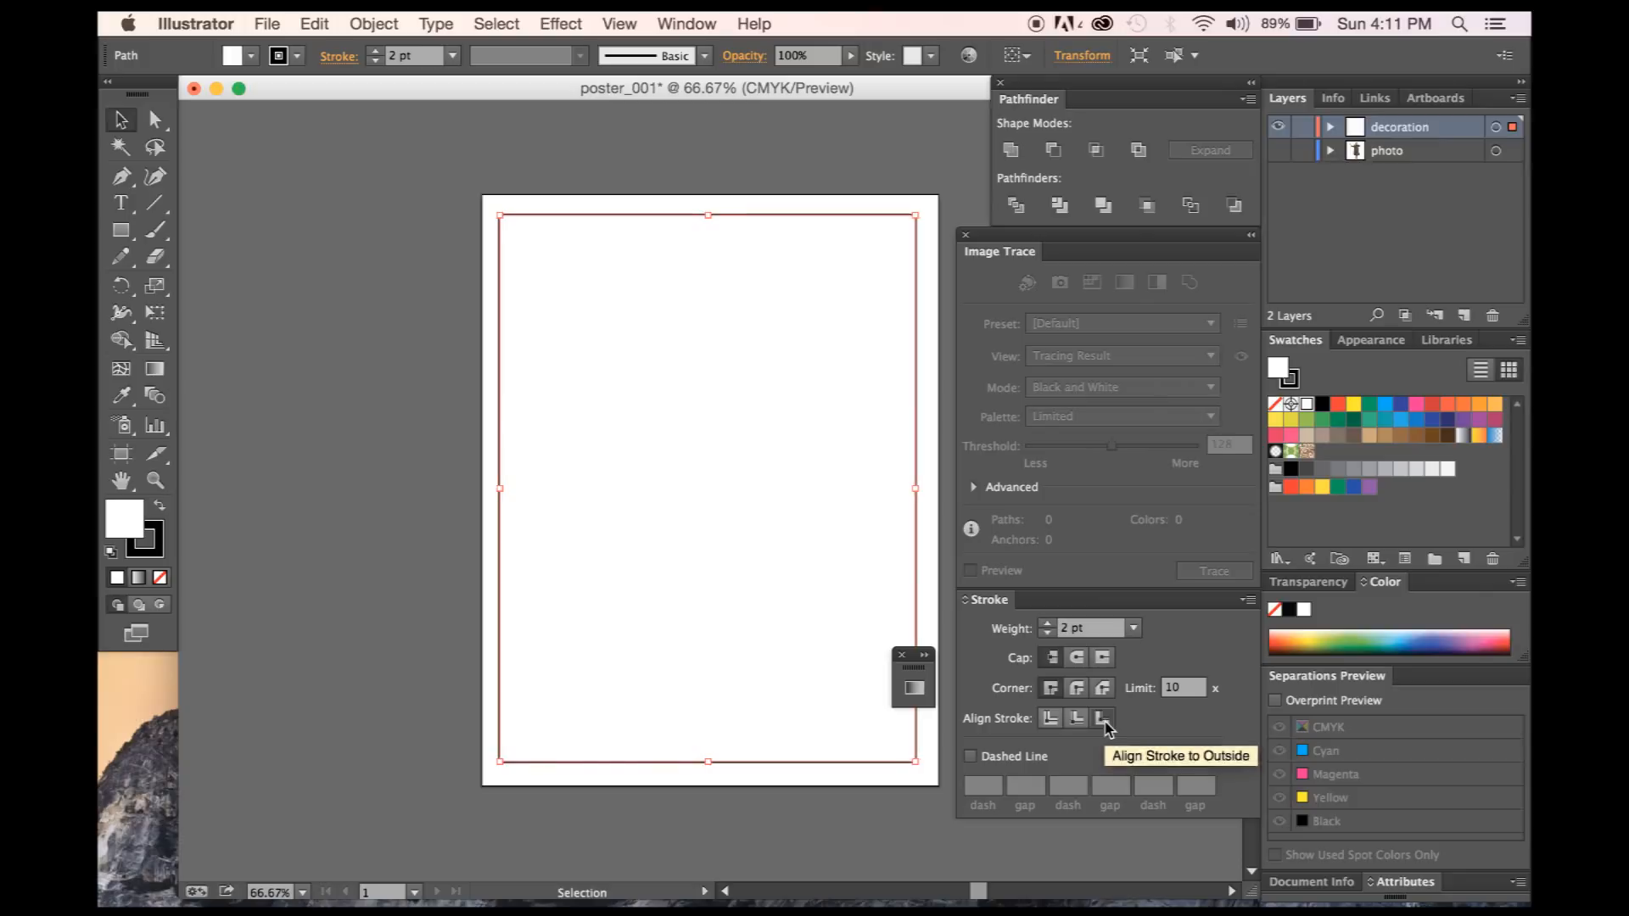
pyautogui.click(1050, 720)
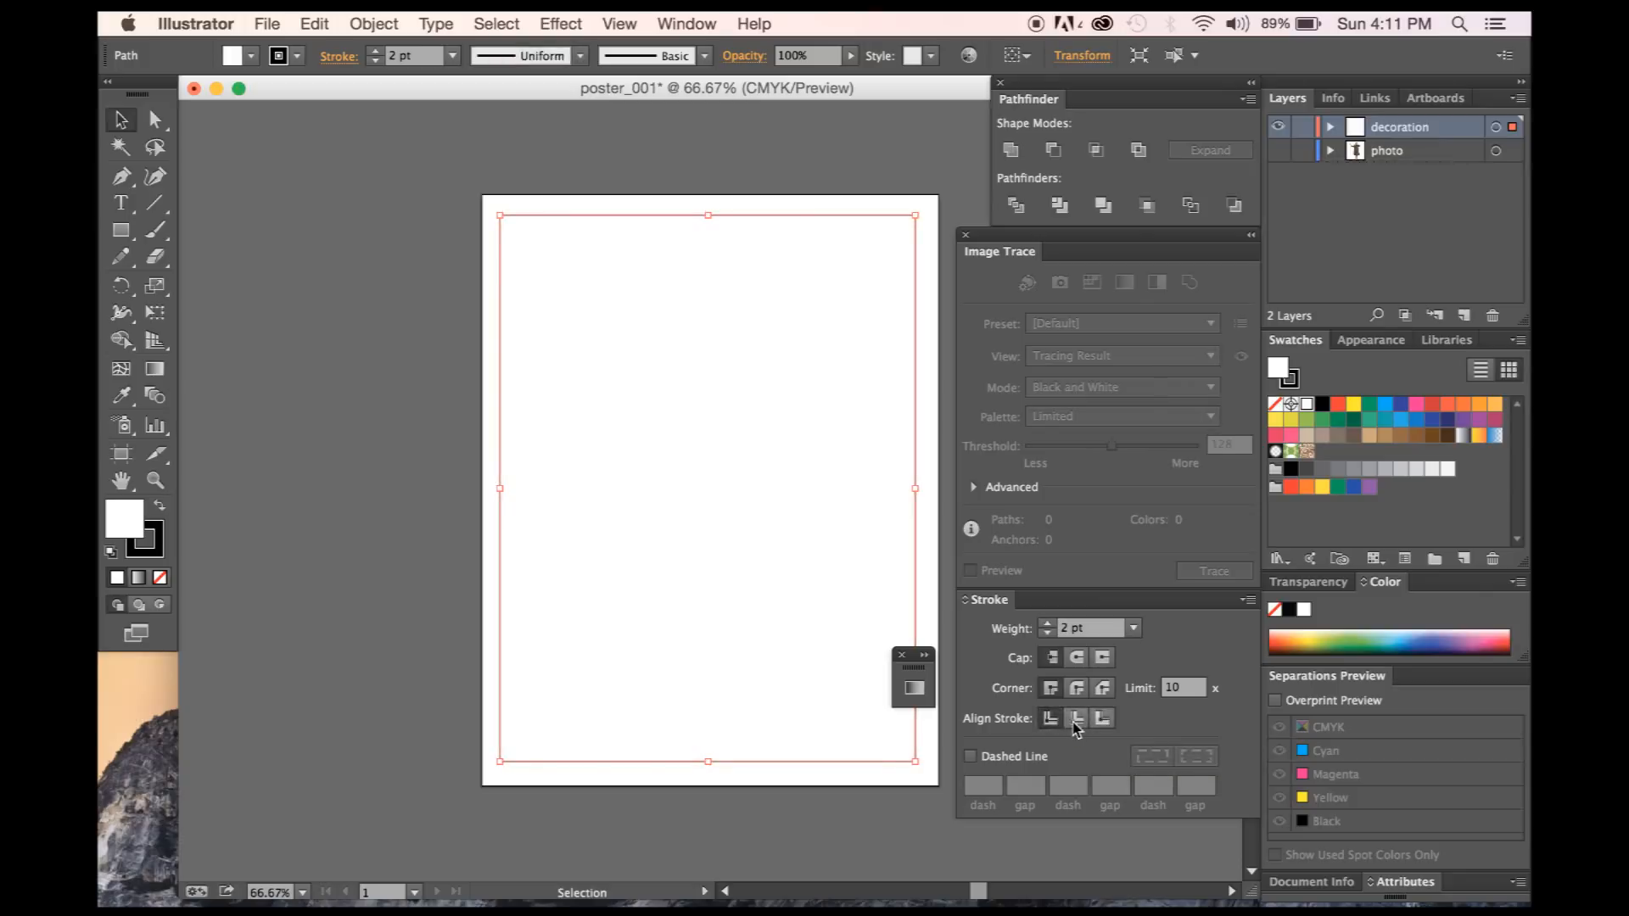
pyautogui.click(1077, 719)
pyautogui.click(1104, 722)
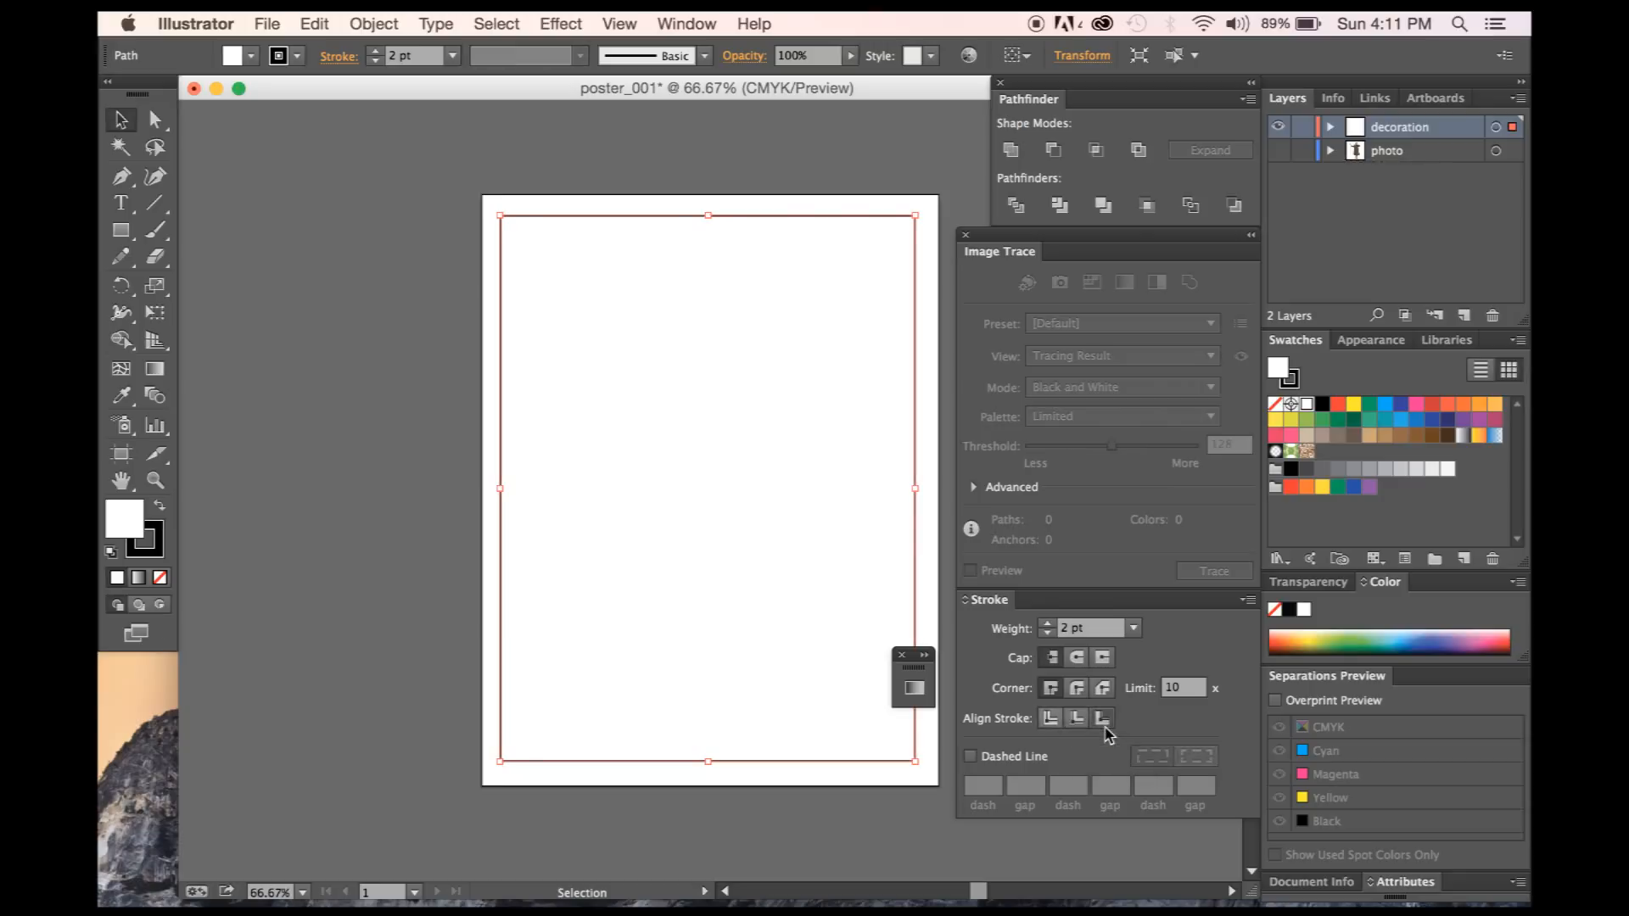
pyautogui.click(1074, 724)
pyautogui.click(1050, 720)
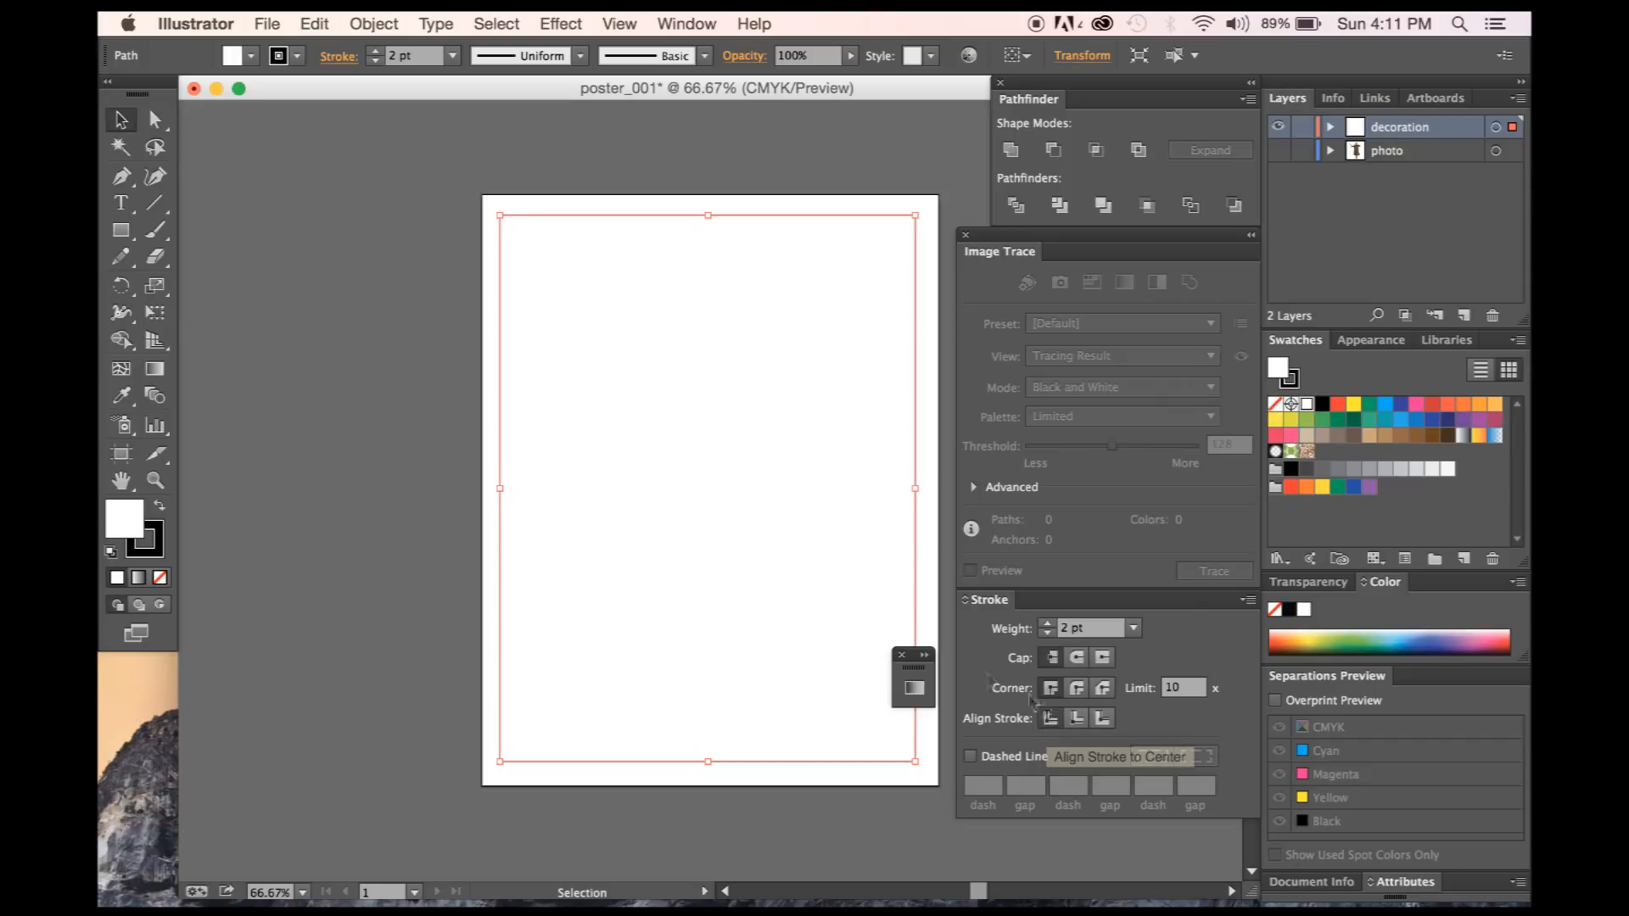
# Shift the frame slightly to the right and lower its upper edge to about Y 0.58 in, leaving it deselected.
pyautogui.click(272, 149)
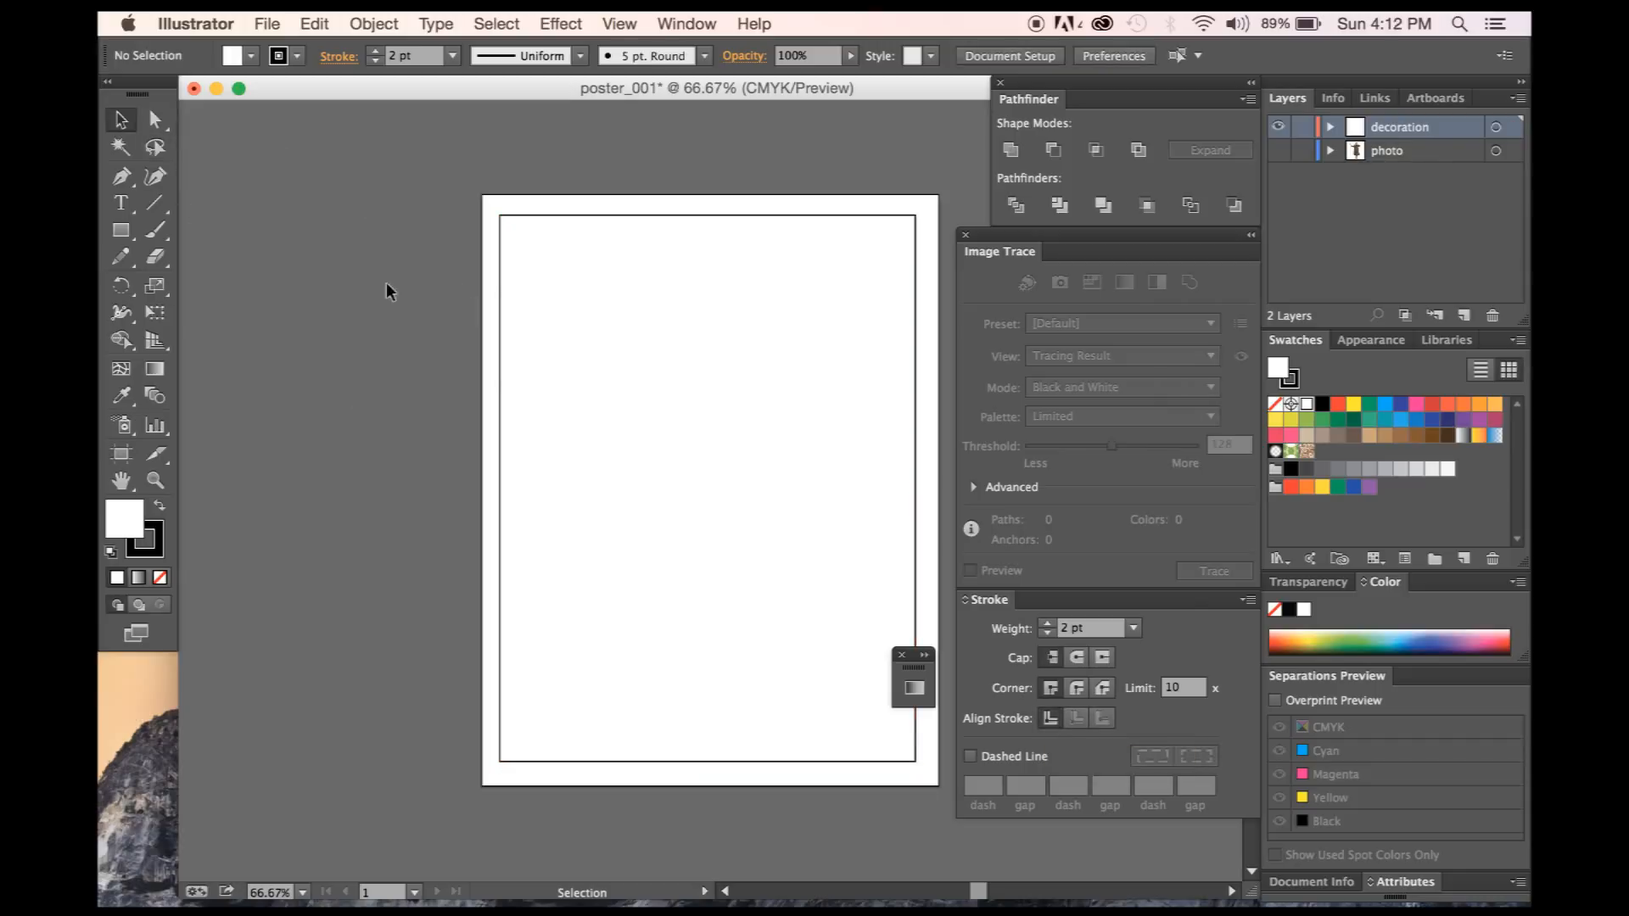
pyautogui.click(523, 386)
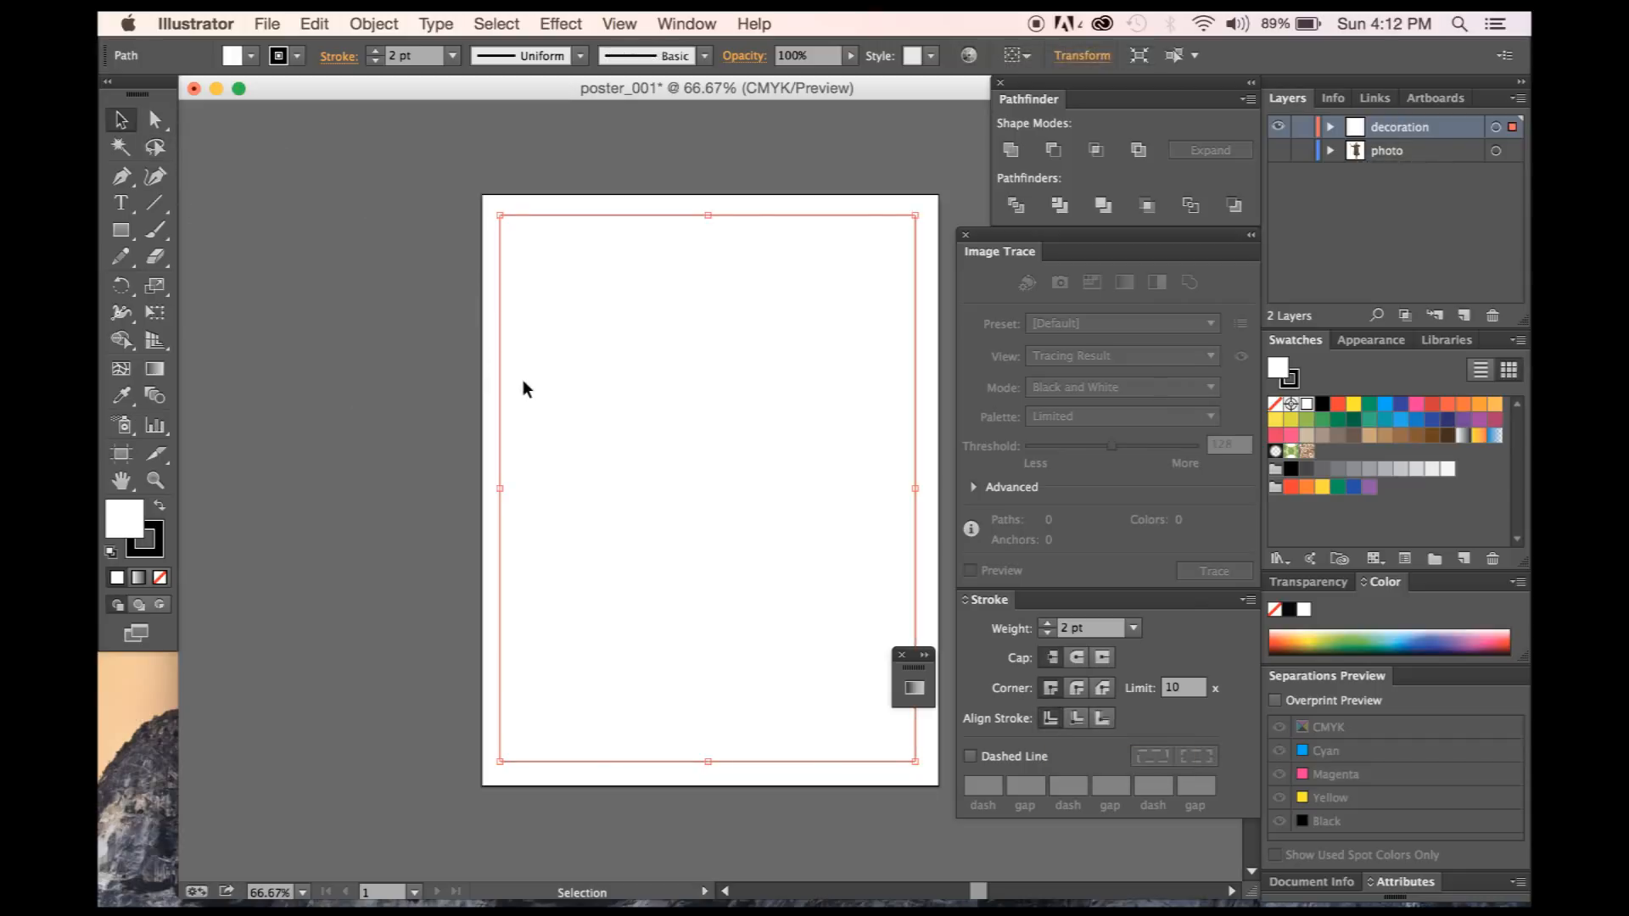
pyautogui.click(404, 410)
pyautogui.moveTo(566, 179); pyautogui.dragTo(643, 319)
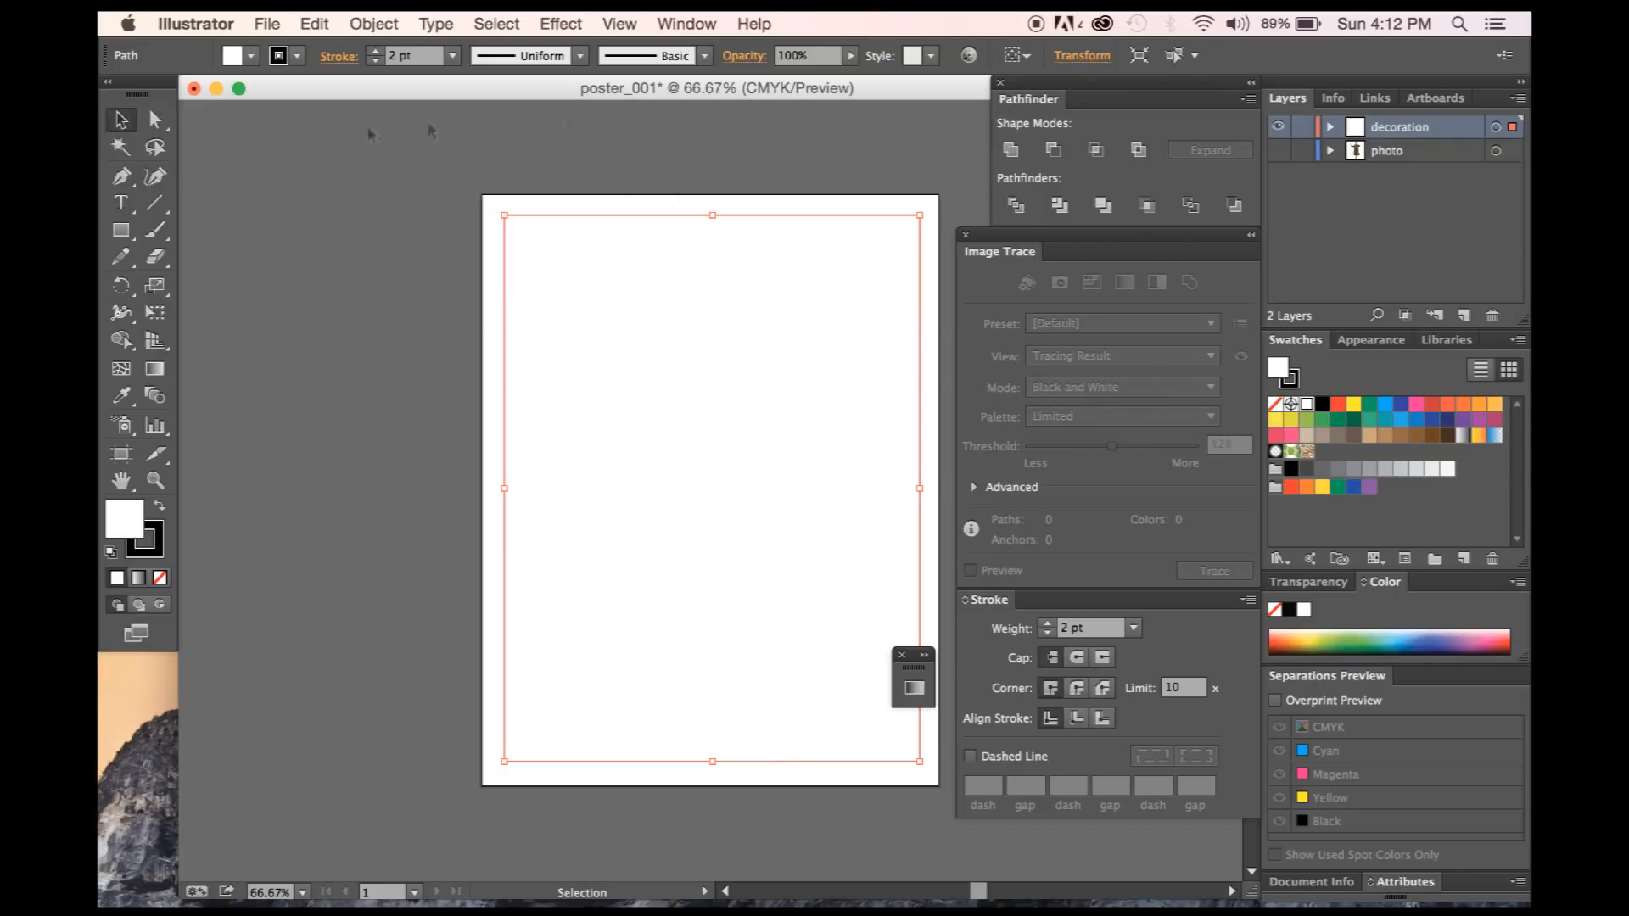
pyautogui.moveTo(714, 216); pyautogui.dragTo(714, 226)
pyautogui.click(643, 197)
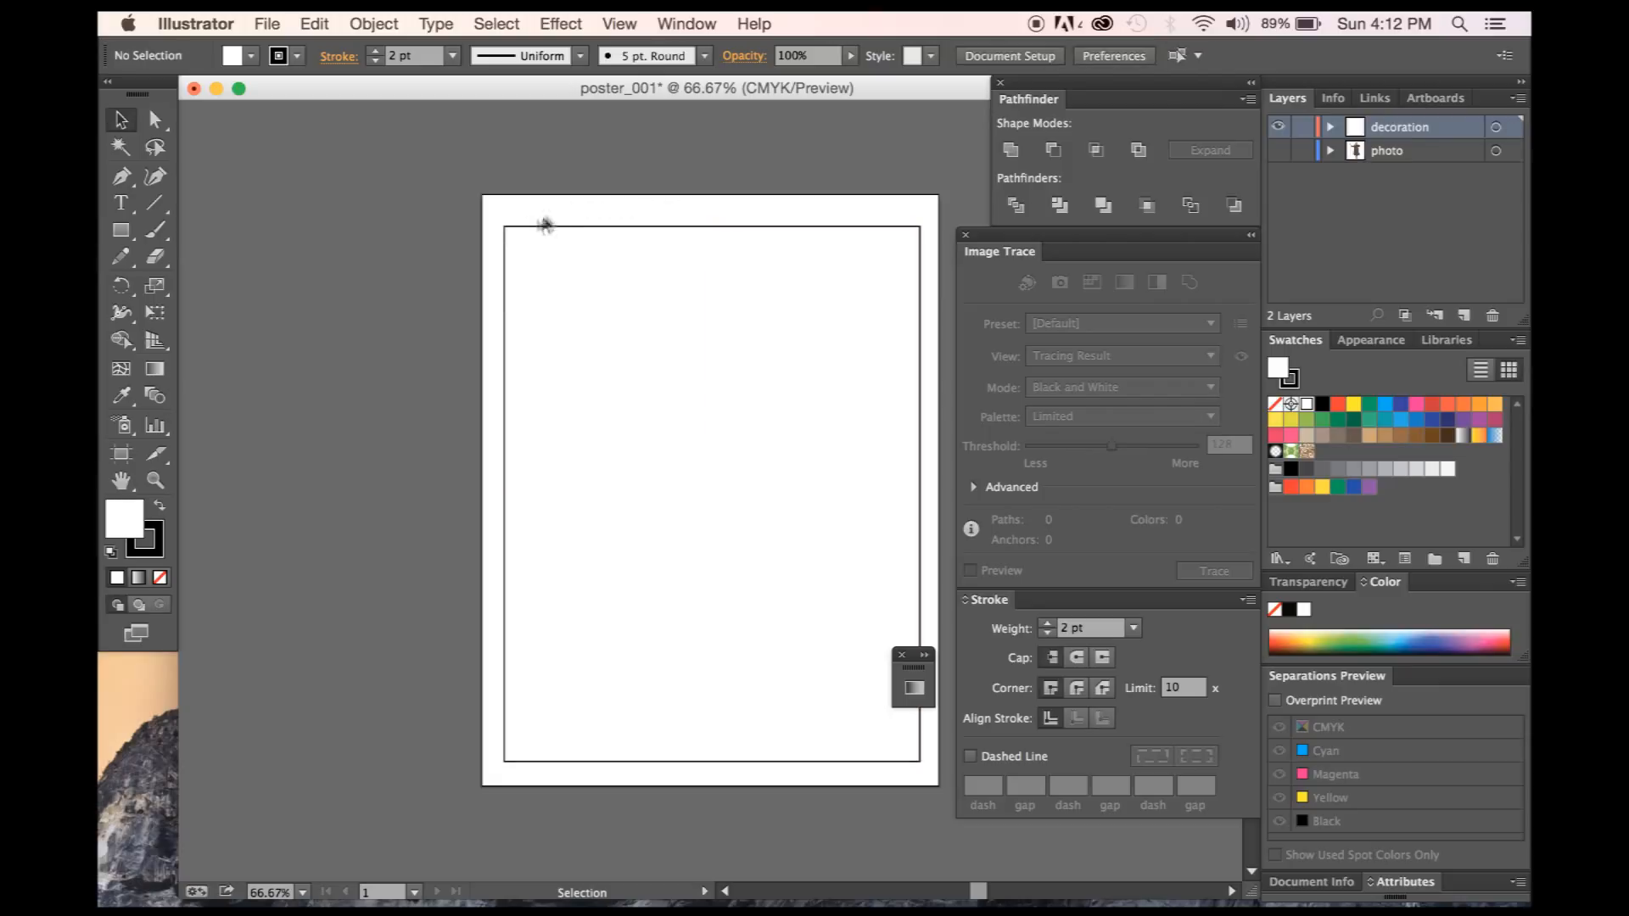
# Move the frame's upper-left anchor point inward with Direct Selection and round that corner to about 3.01 in.
pyautogui.click(154, 123)
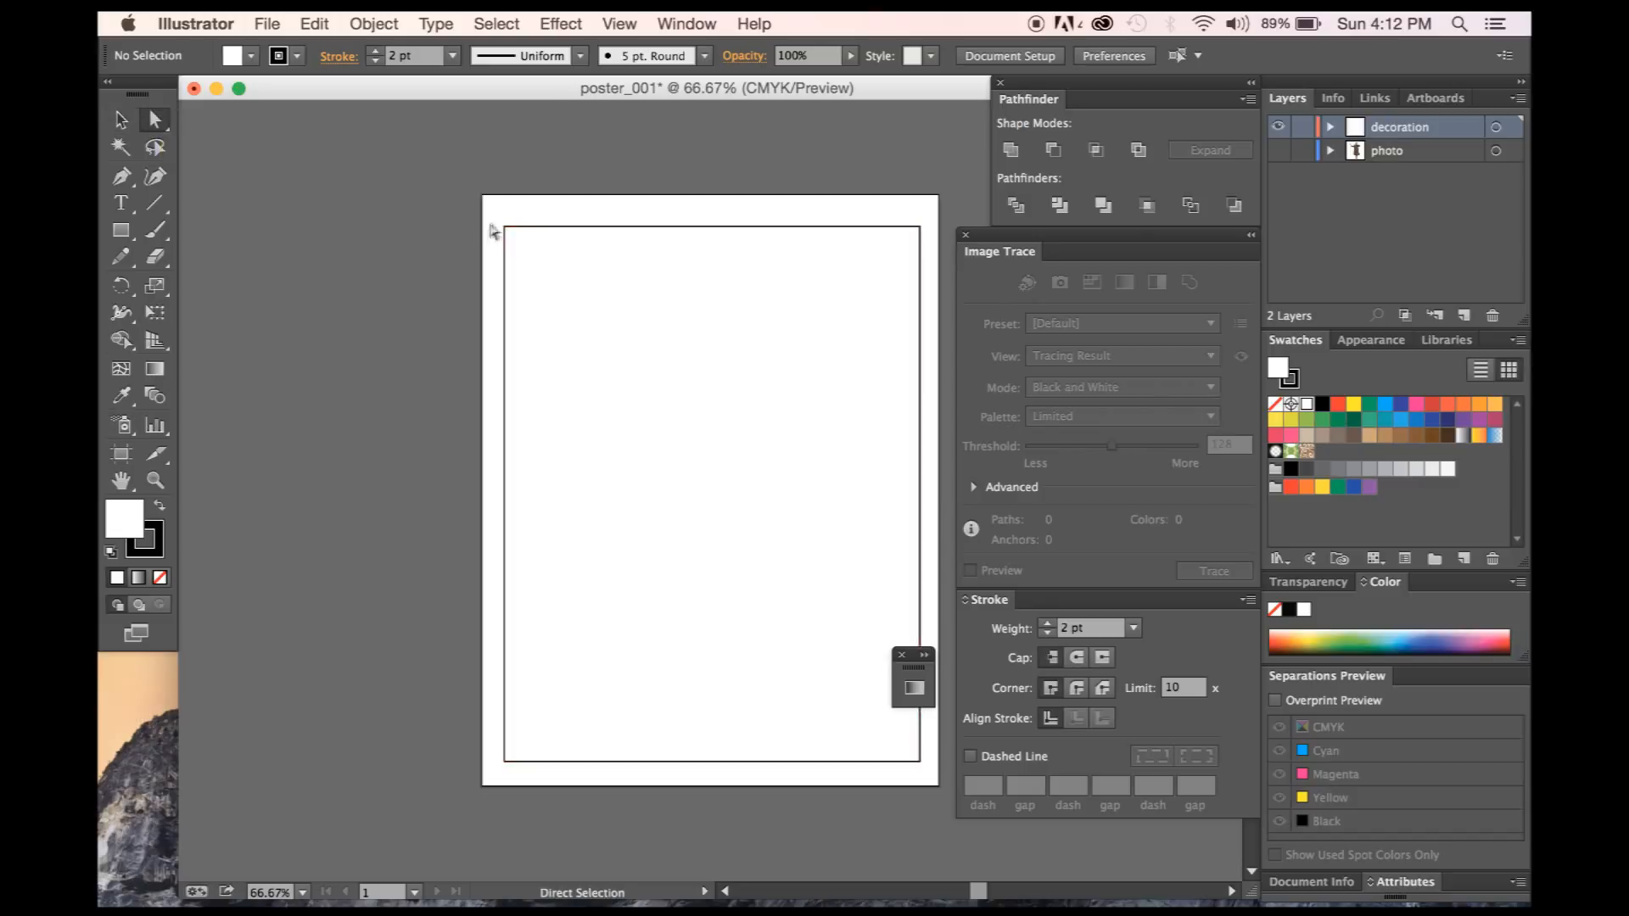
pyautogui.click(509, 229)
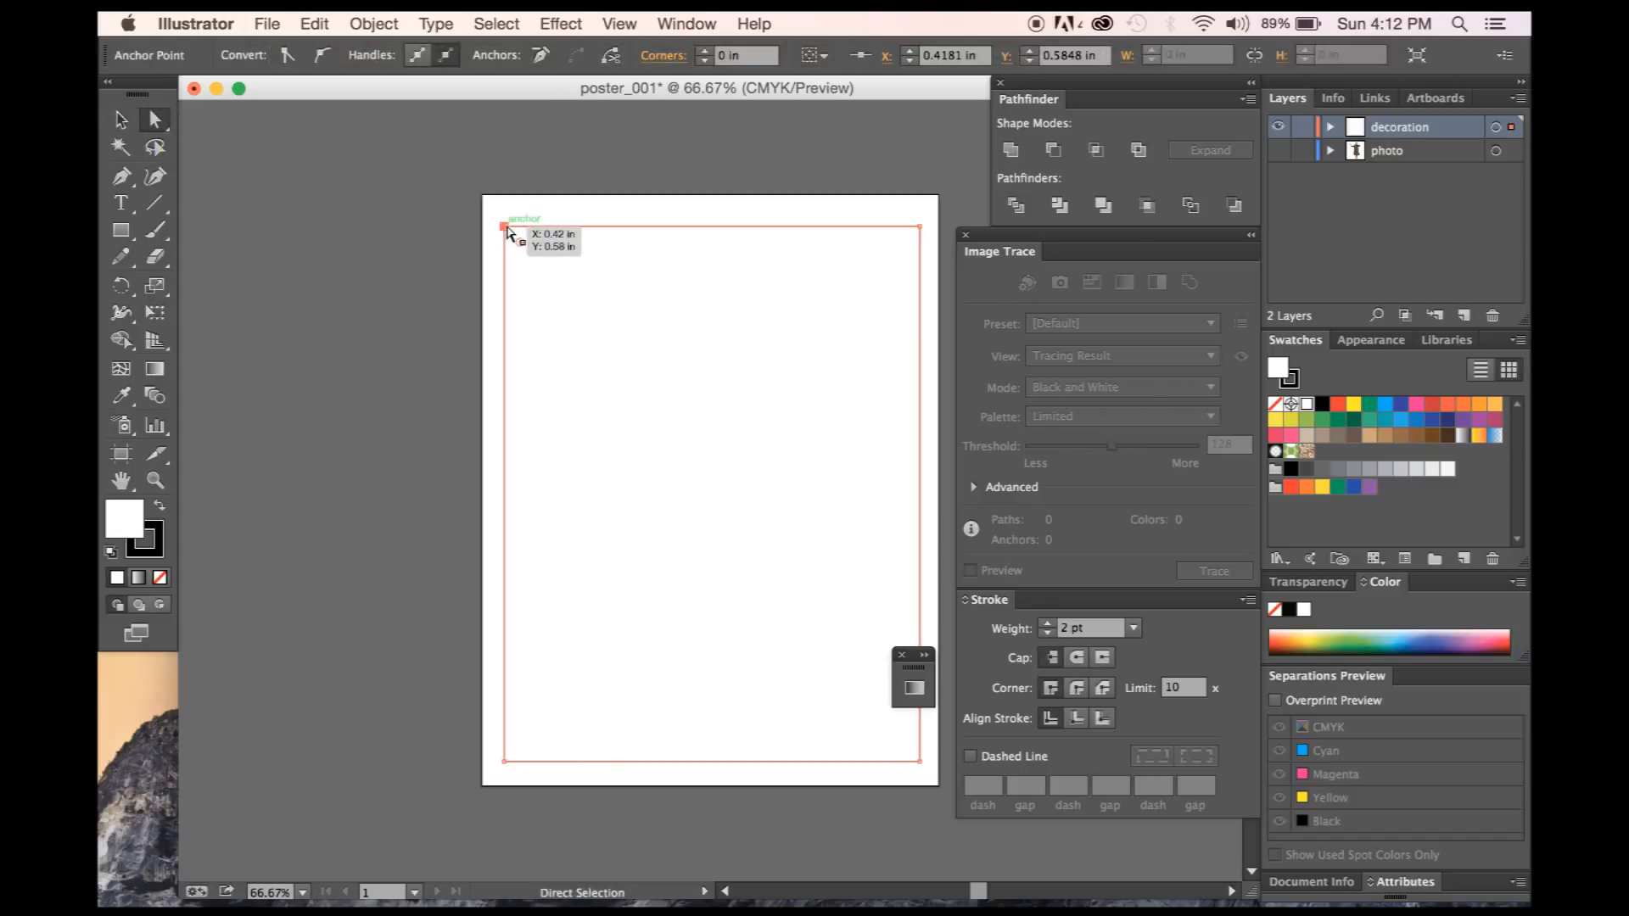
pyautogui.moveTo(508, 230); pyautogui.dragTo(840, 434)
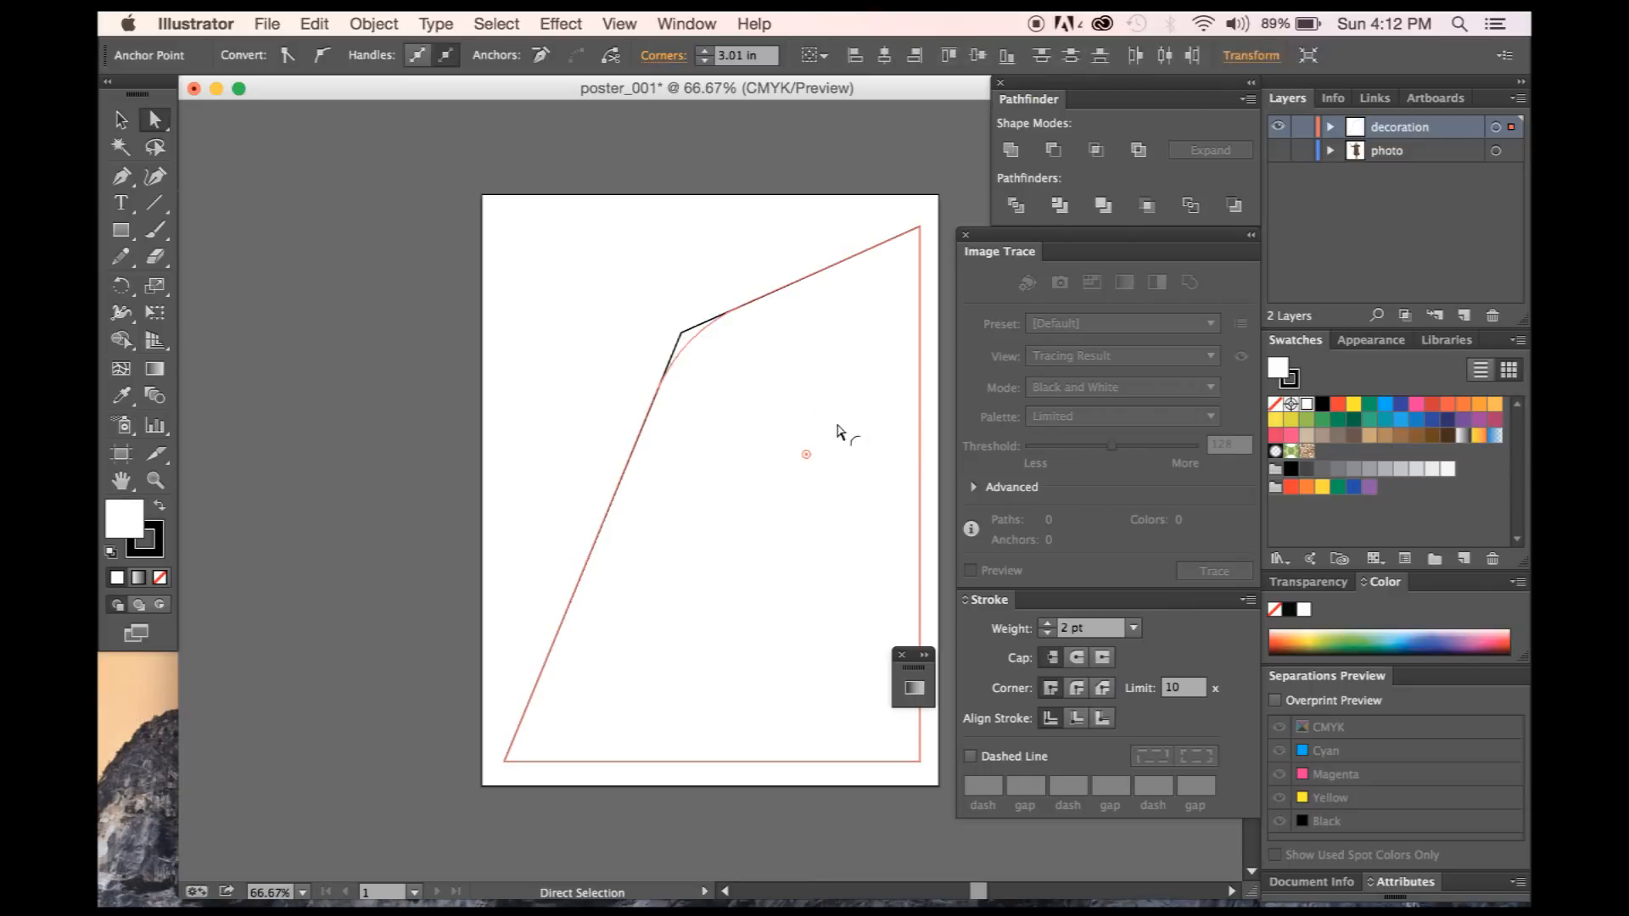
pyautogui.click(715, 282)
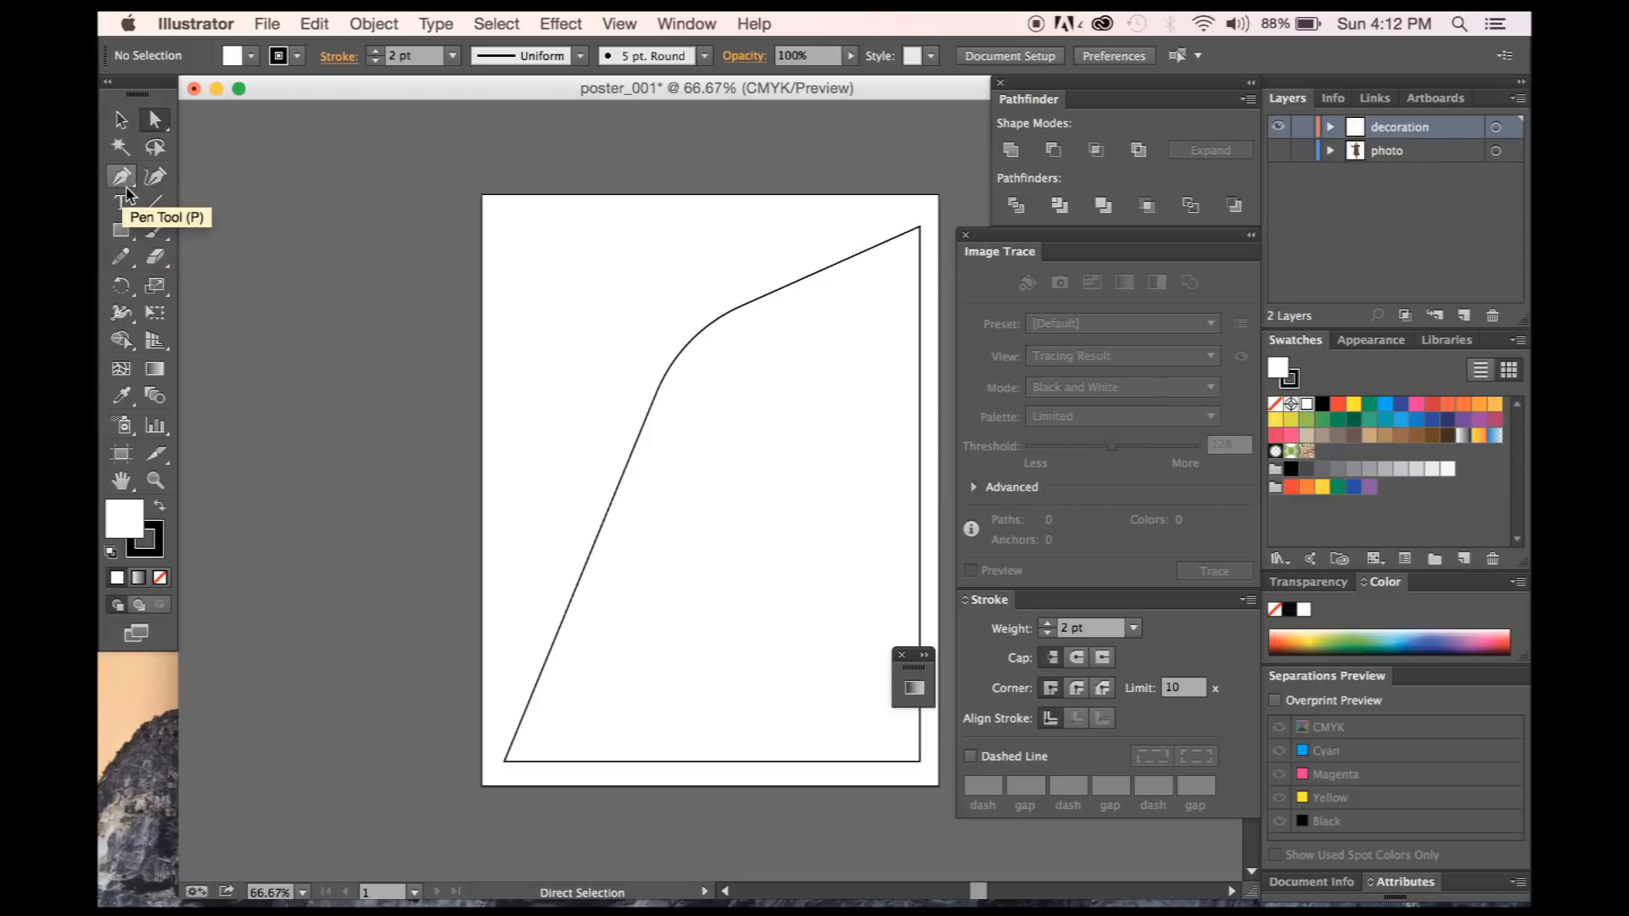
# Draw a circle with the Ellipse tool beside the frame's rounded corner, starting at about X 1.36 in, Y 1.73 in.
pyautogui.click(123, 236)
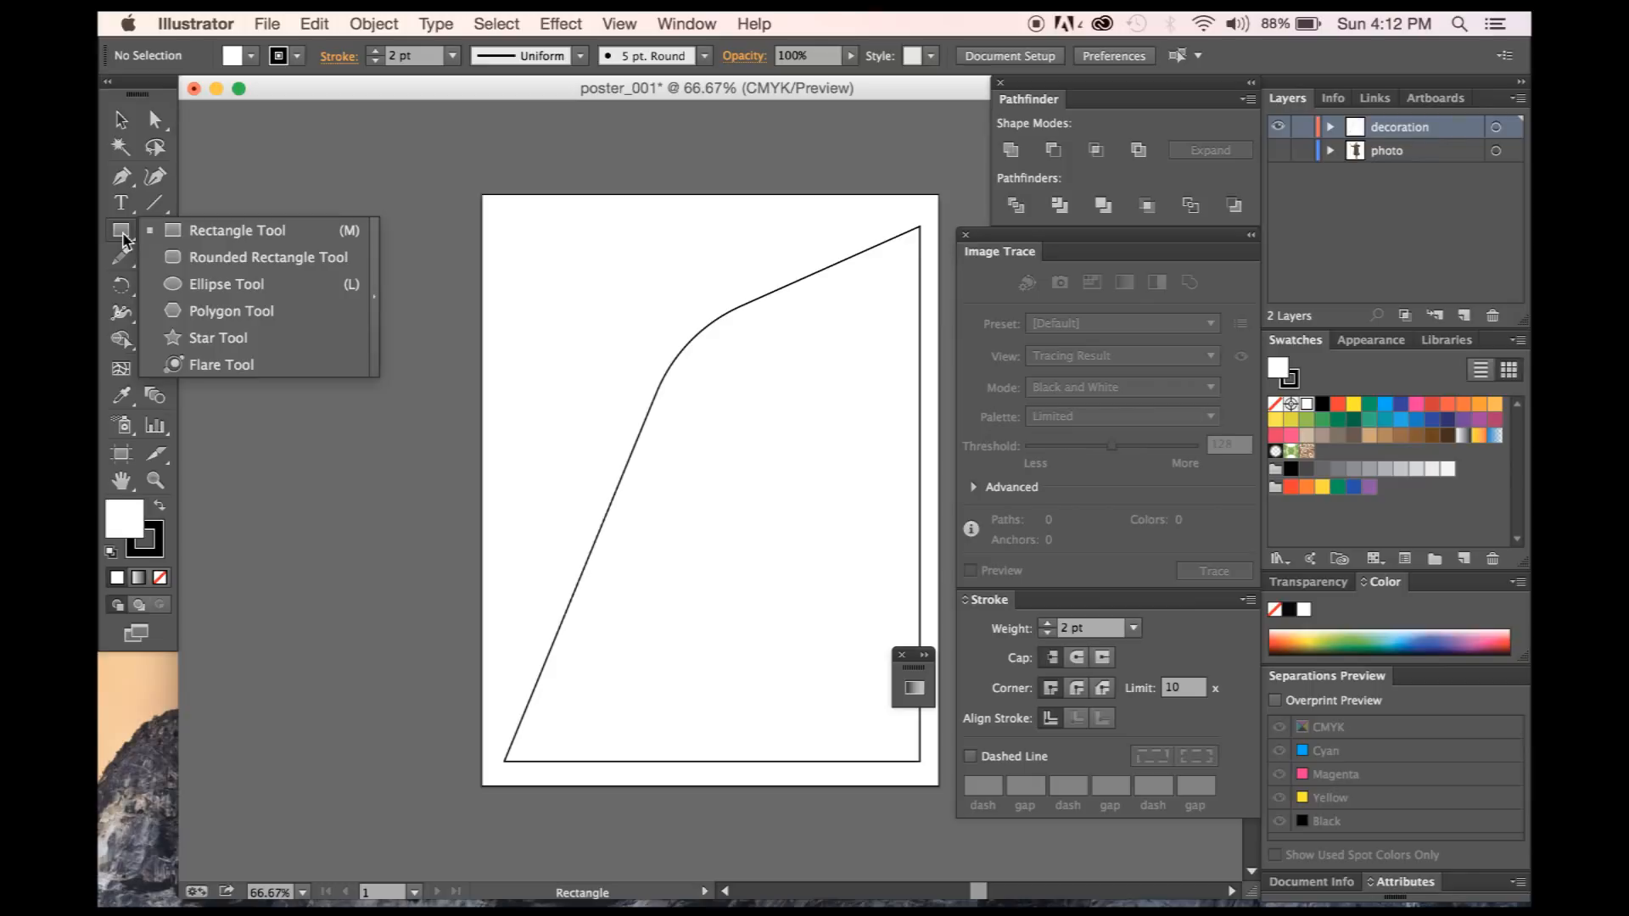
pyautogui.click(123, 240)
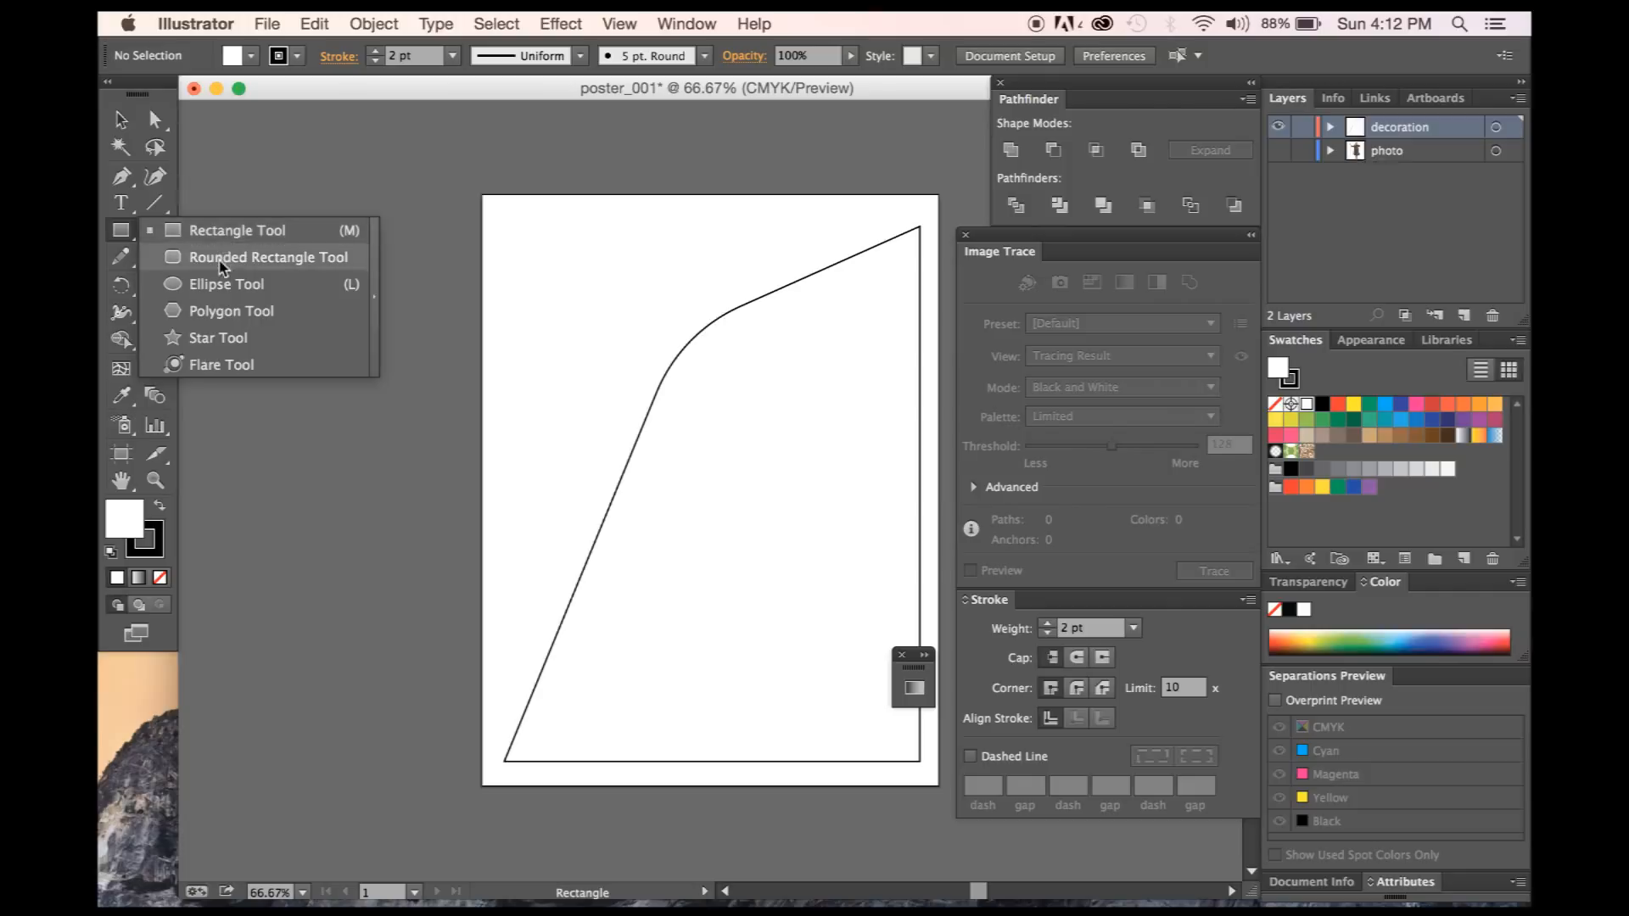
pyautogui.click(218, 288)
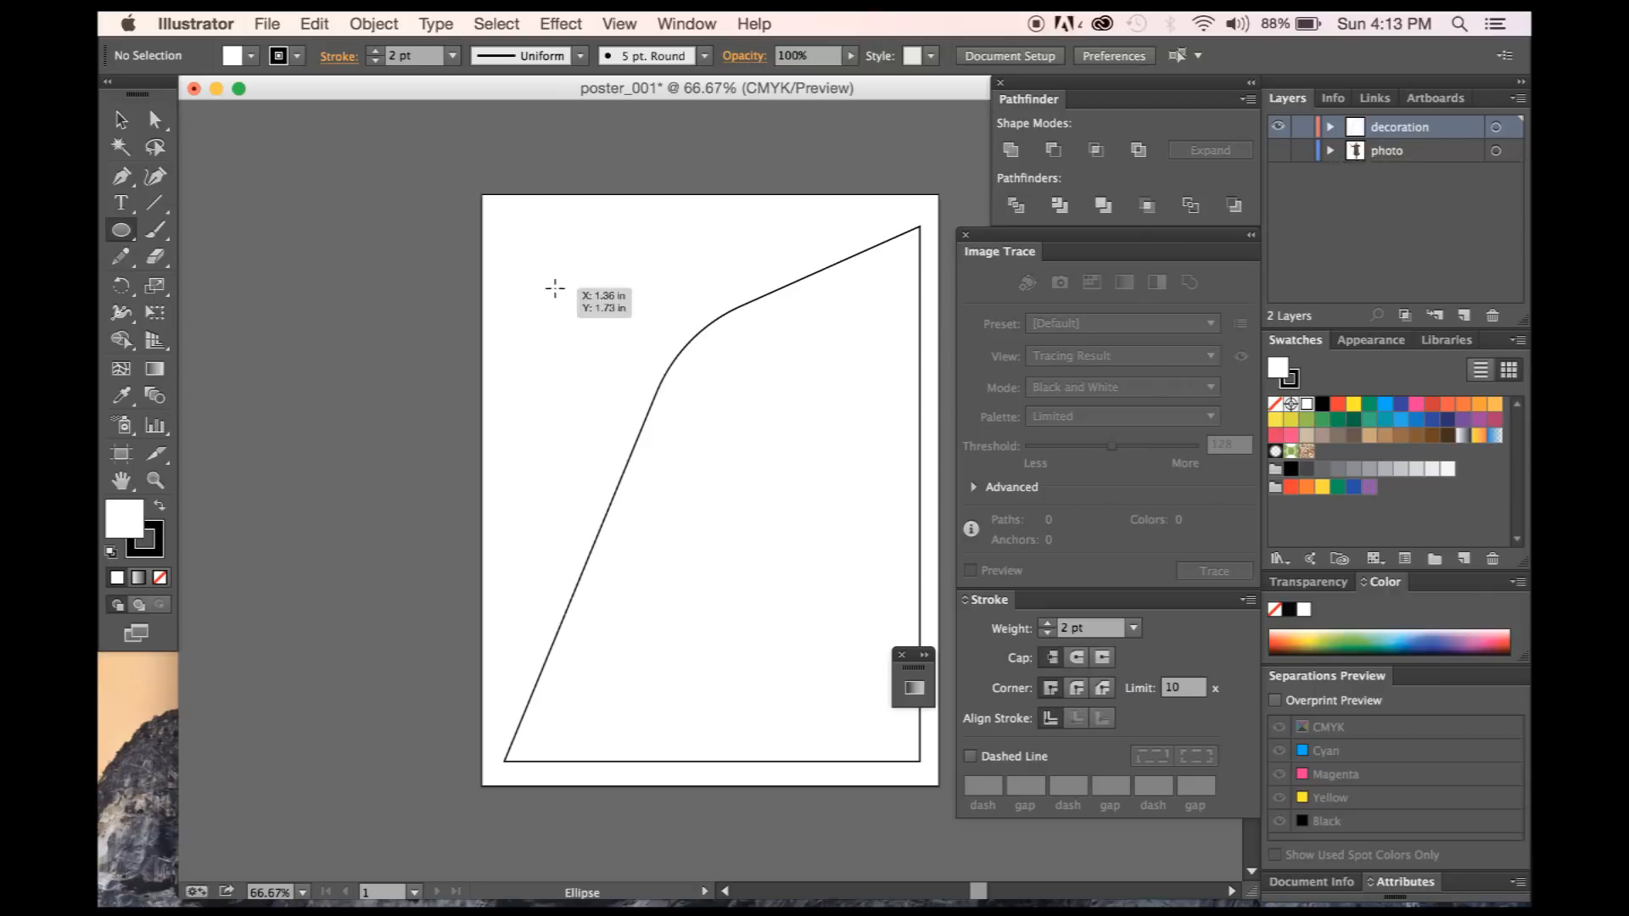
pyautogui.moveTo(555, 289); pyautogui.dragTo(687, 412)
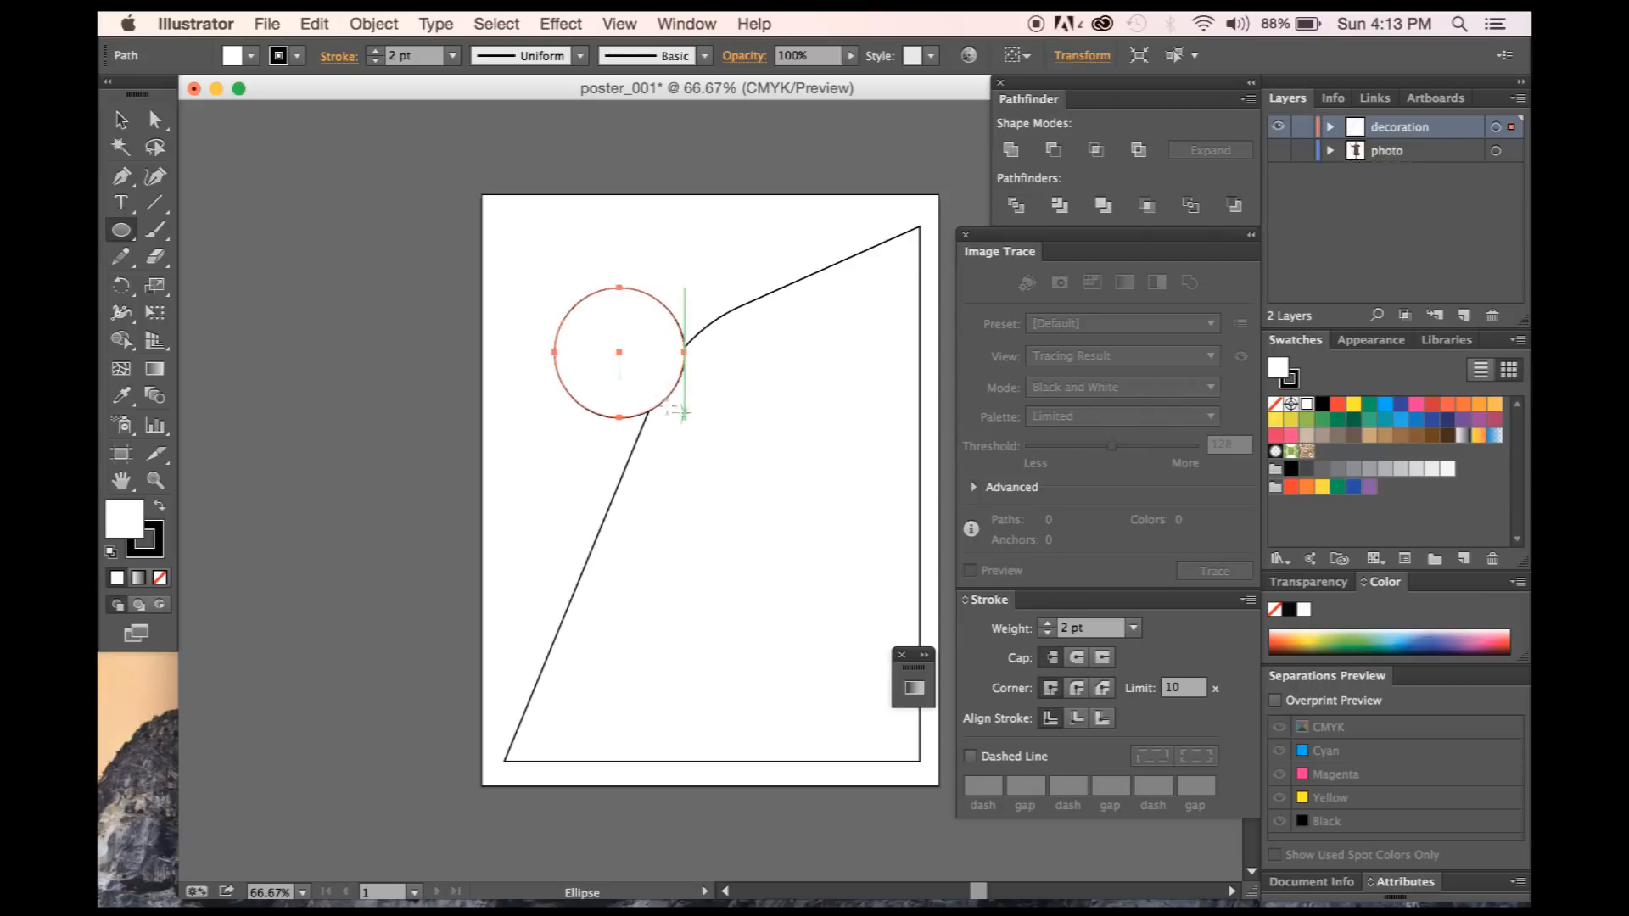
pyautogui.click(122, 120)
pyautogui.click(522, 342)
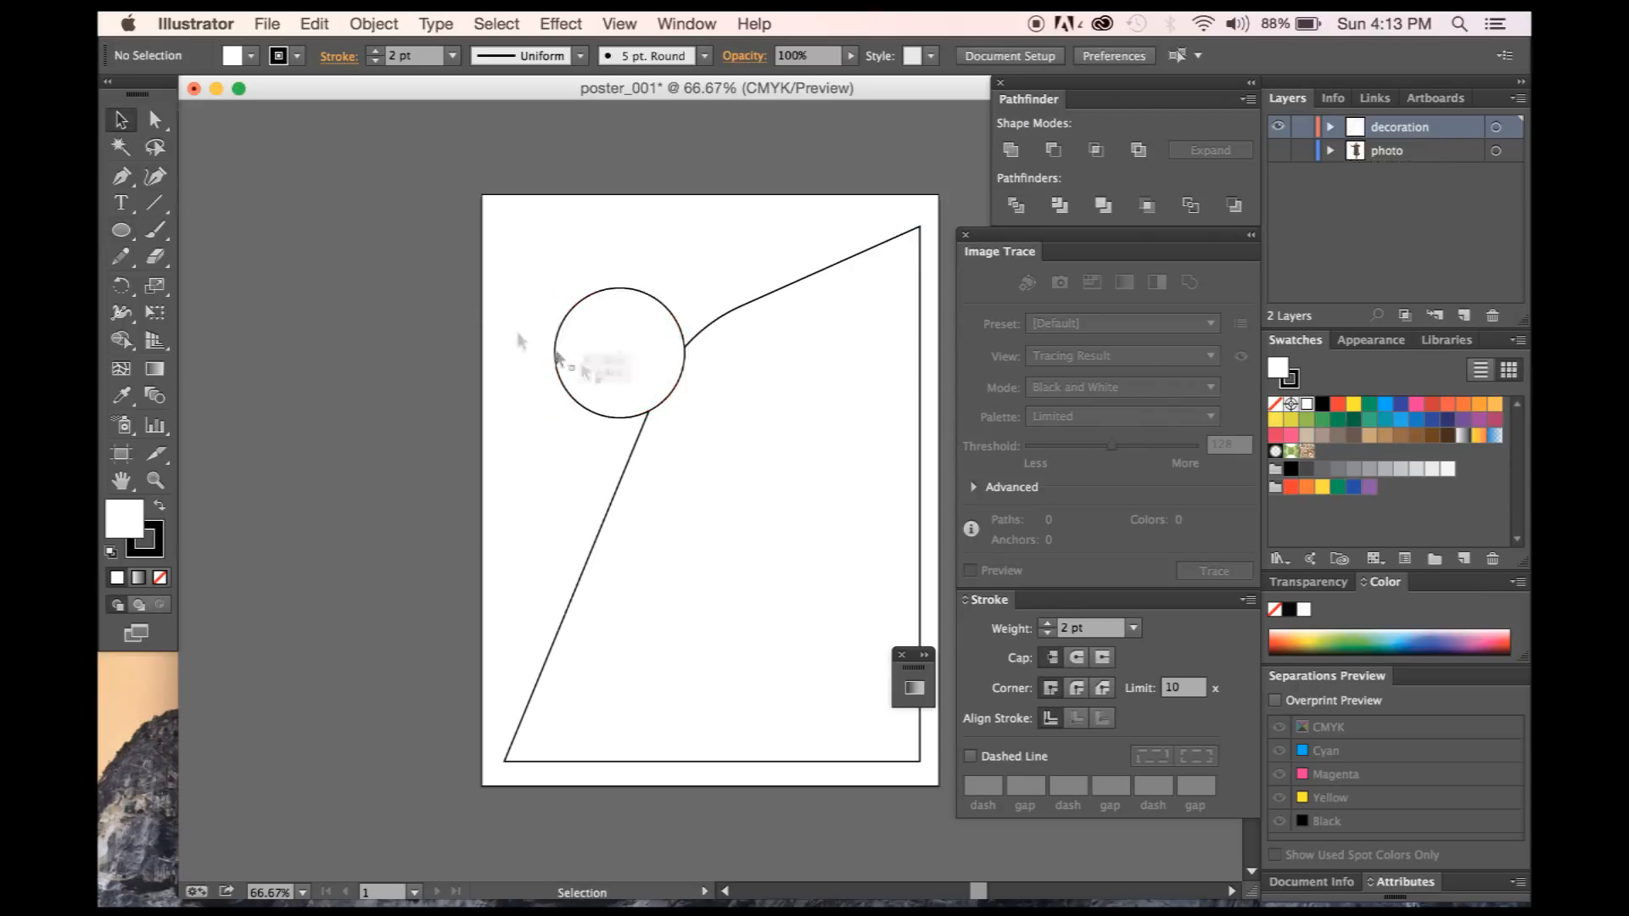
# Move the circle further over the frame's rounded corner and remove its fill, keeping the black stroke.
pyautogui.moveTo(632, 350); pyautogui.dragTo(679, 371)
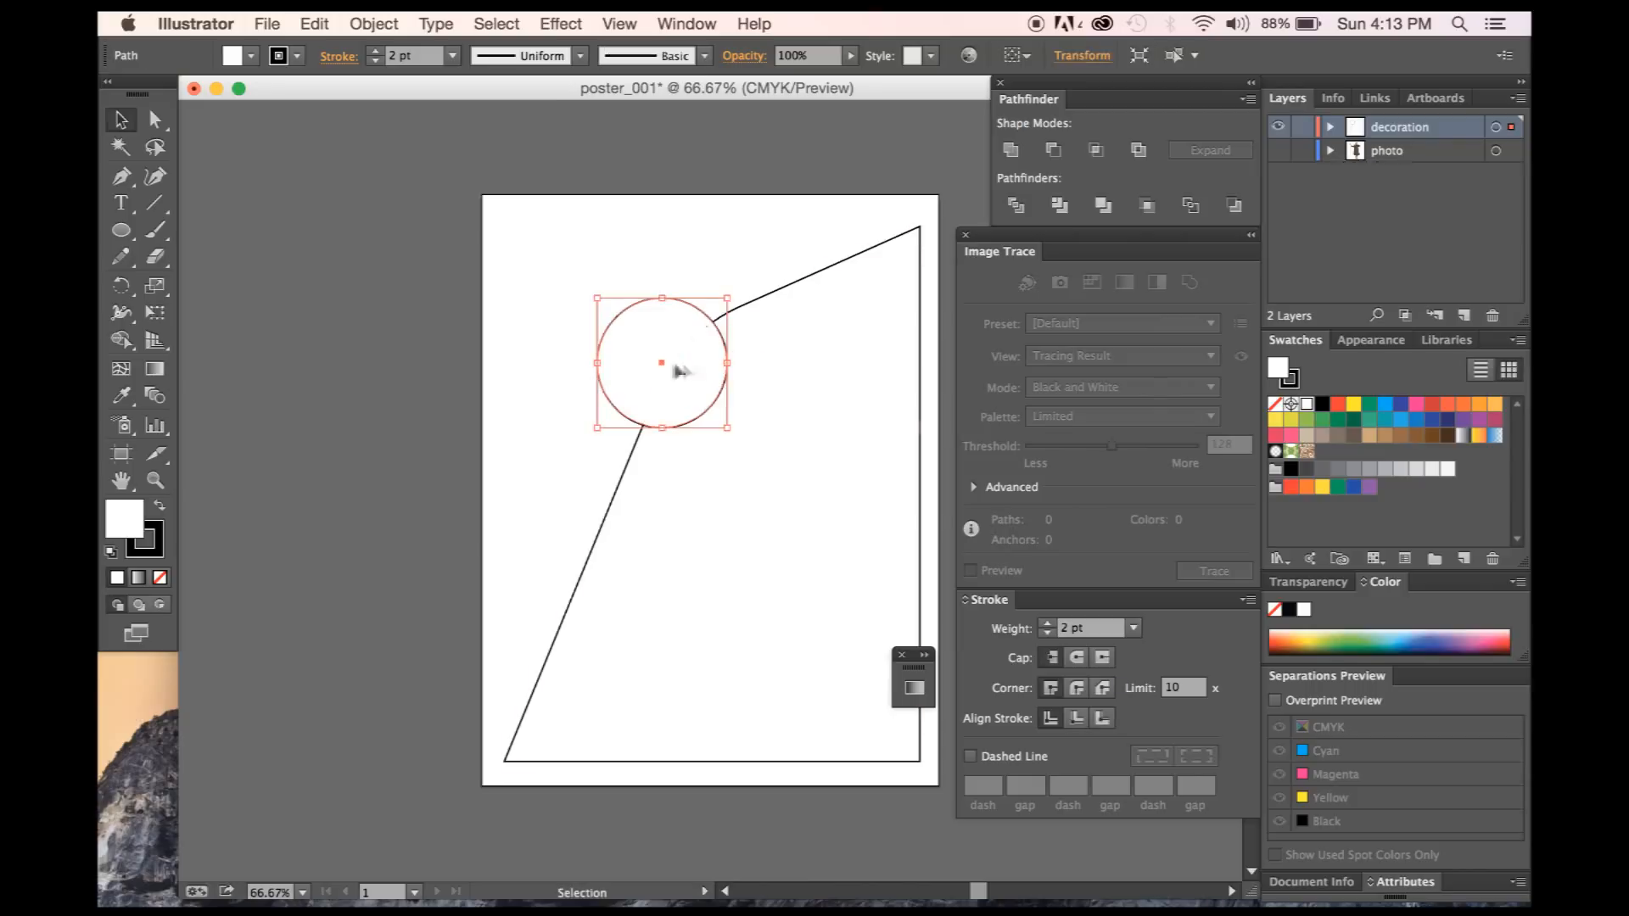
pyautogui.click(161, 578)
pyautogui.click(340, 519)
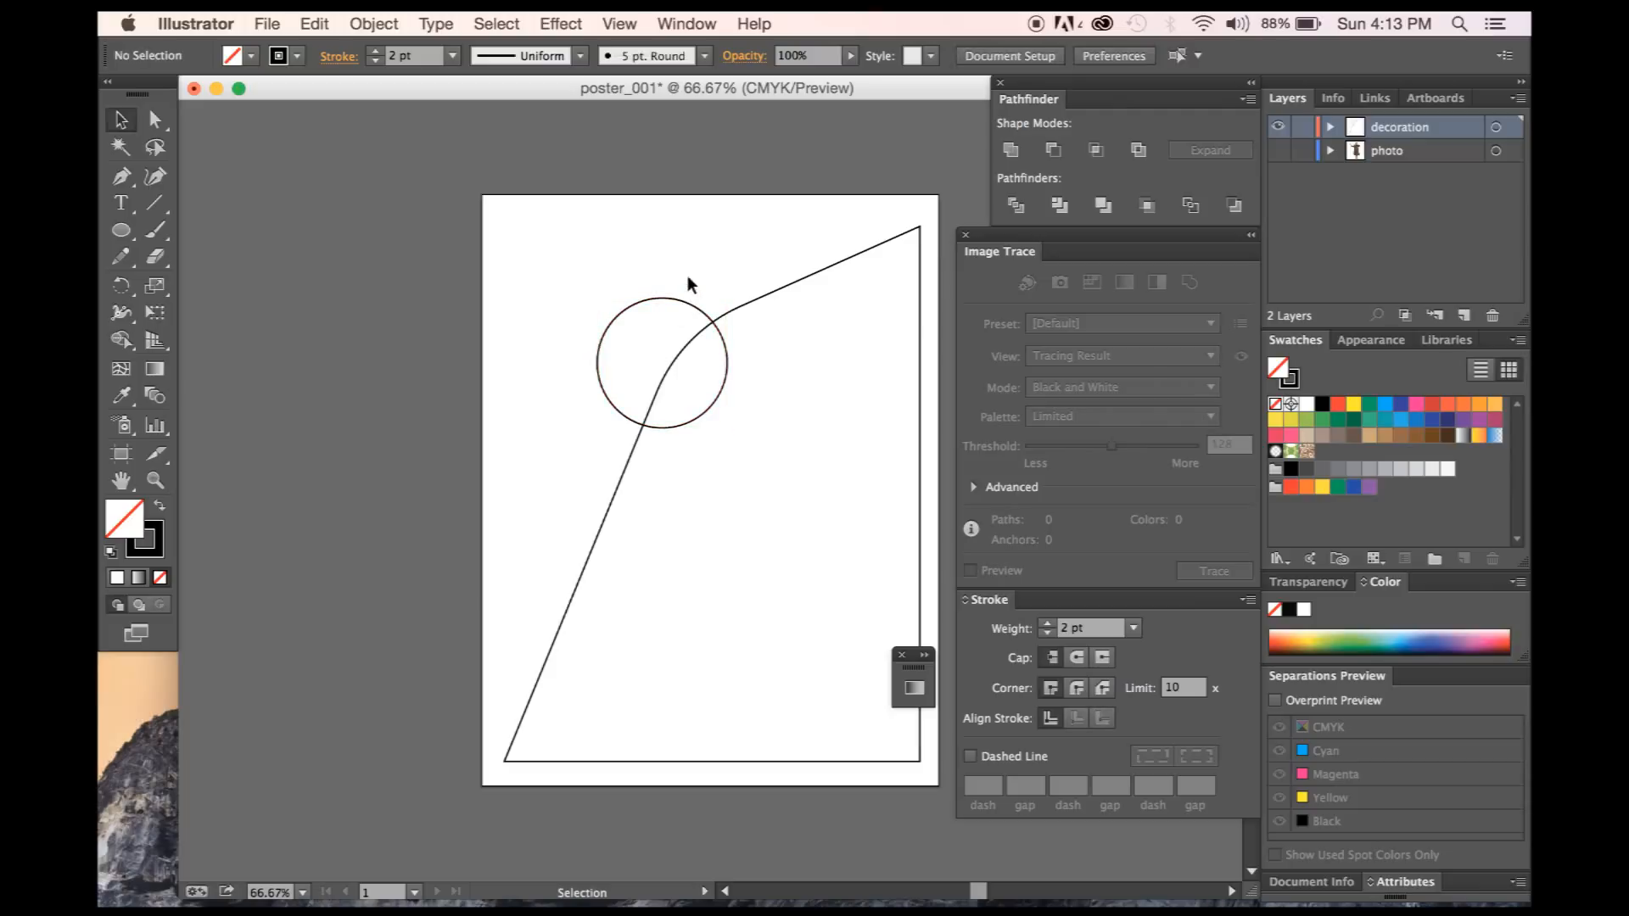
# Expand the decoration layer and hide and show each of its two paths to identify which shape each one is.
pyautogui.click(1331, 130)
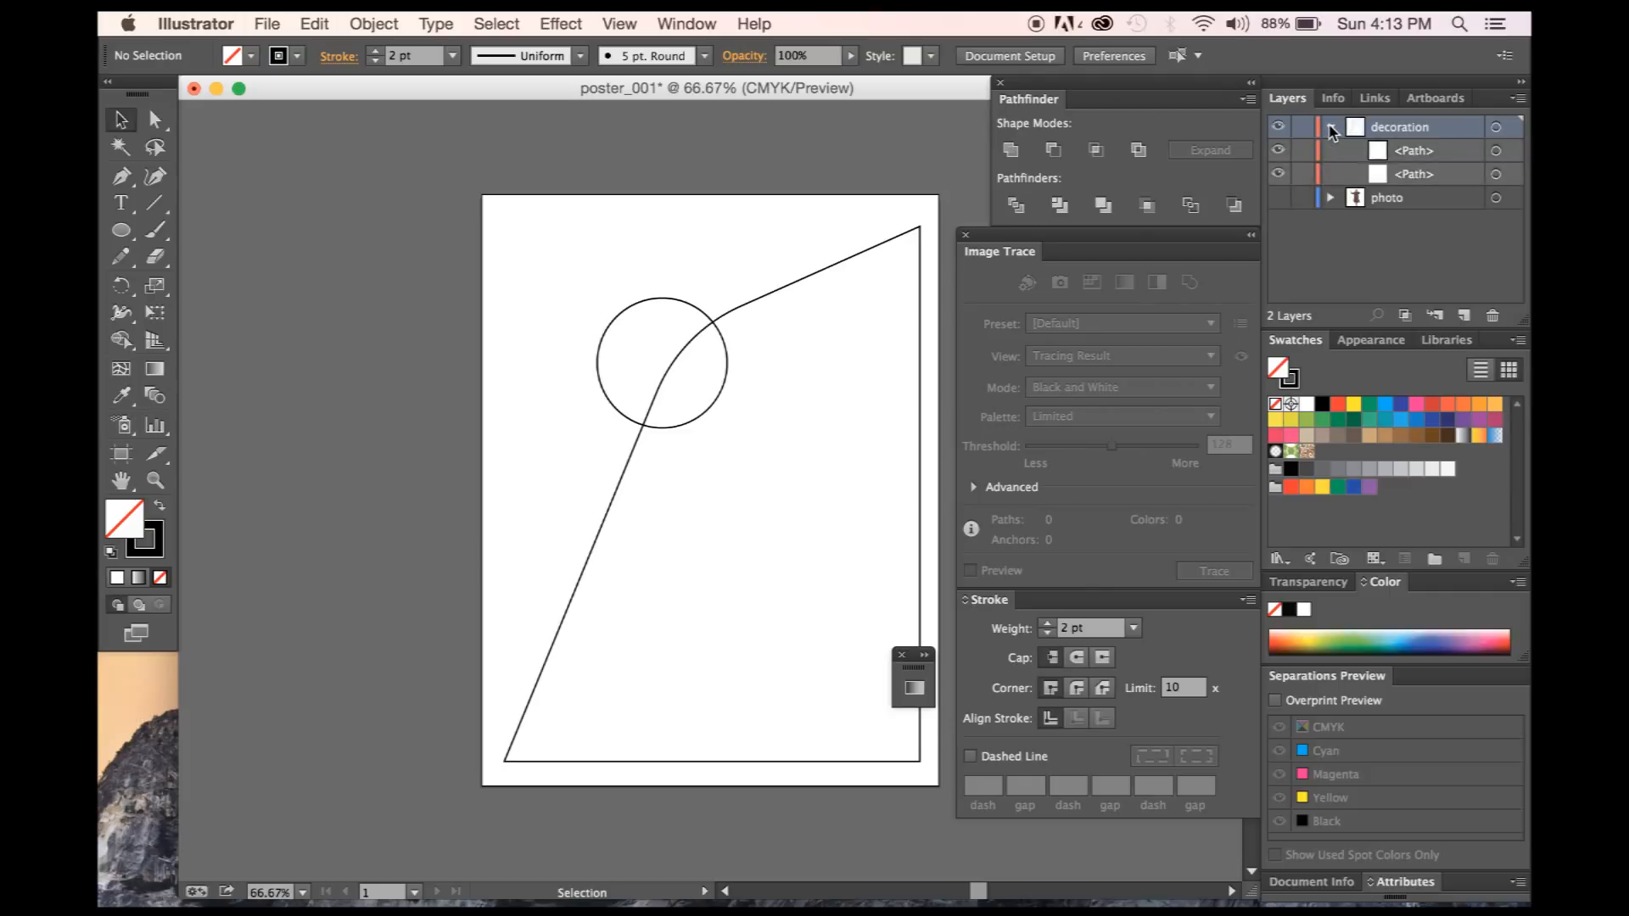
pyautogui.click(1278, 151)
pyautogui.click(1278, 150)
pyautogui.click(1279, 174)
pyautogui.click(1278, 174)
pyautogui.click(1279, 151)
pyautogui.click(1279, 151)
# Try merging the circle and the frame into one shape with Pathfinder's Unite, and undo the merge.
pyautogui.moveTo(653, 260); pyautogui.dragTo(766, 409)
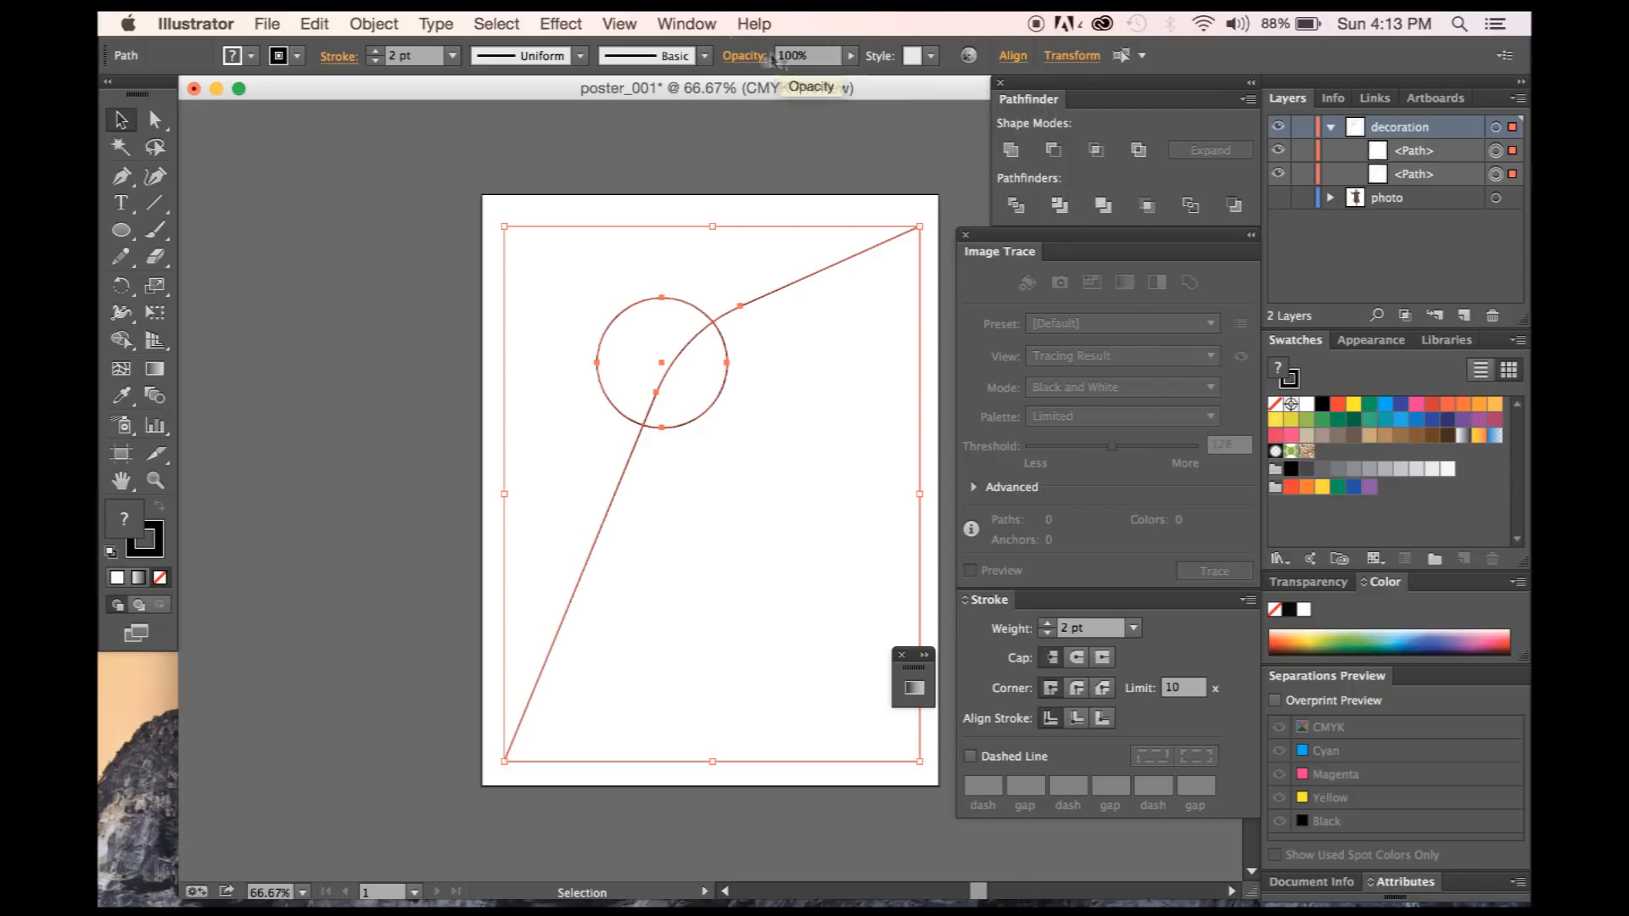
pyautogui.click(706, 24)
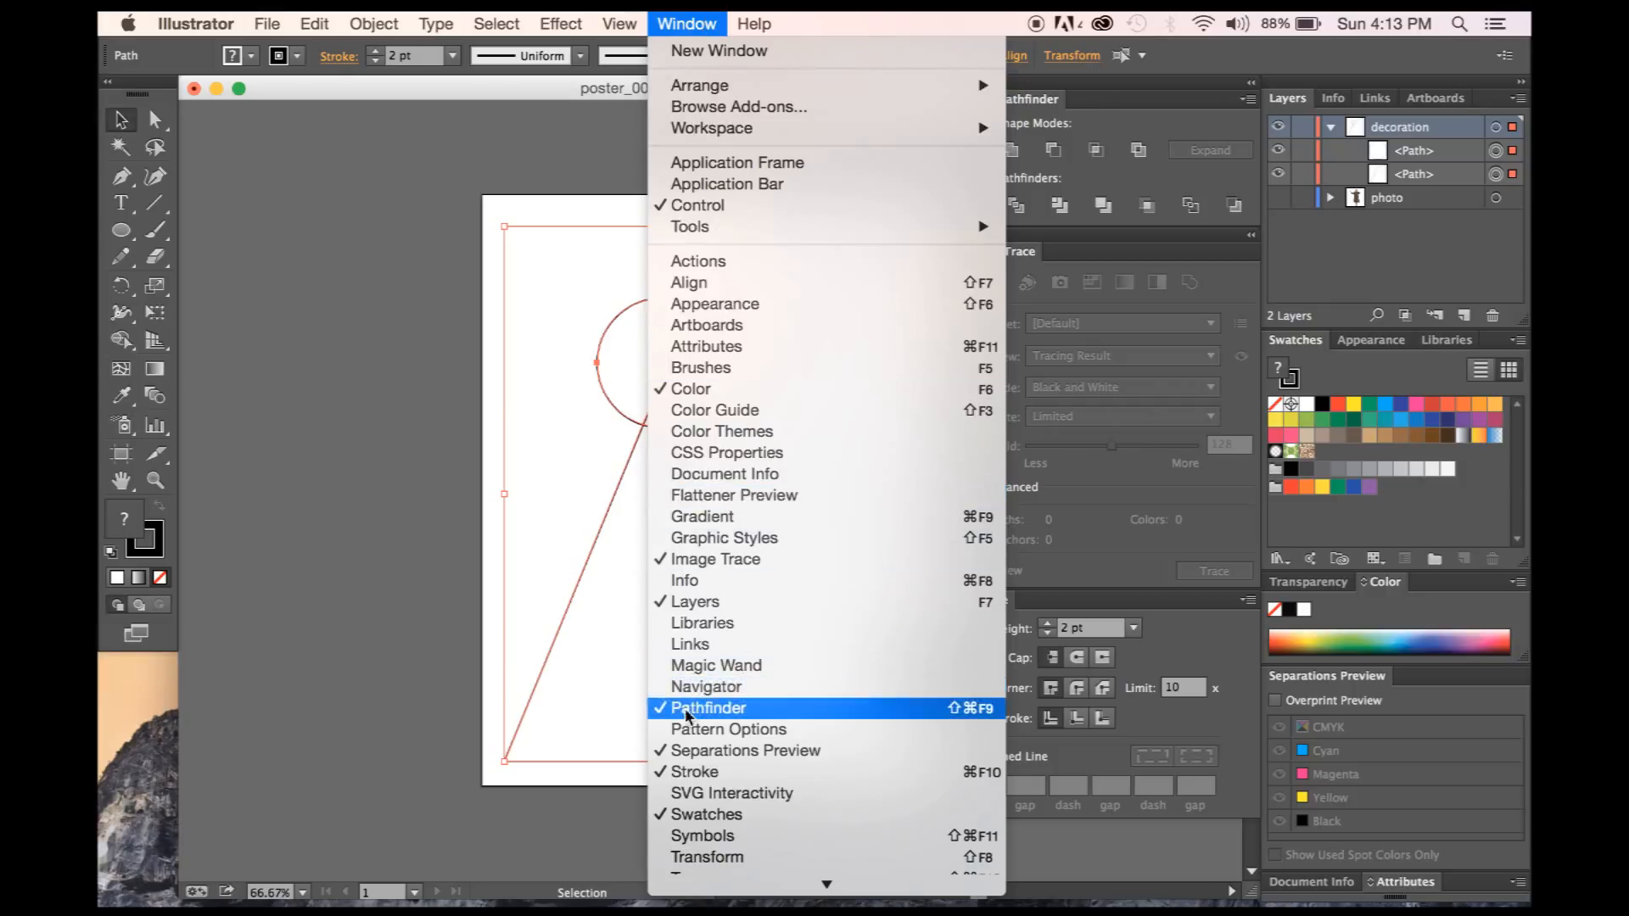
pyautogui.click(600, 138)
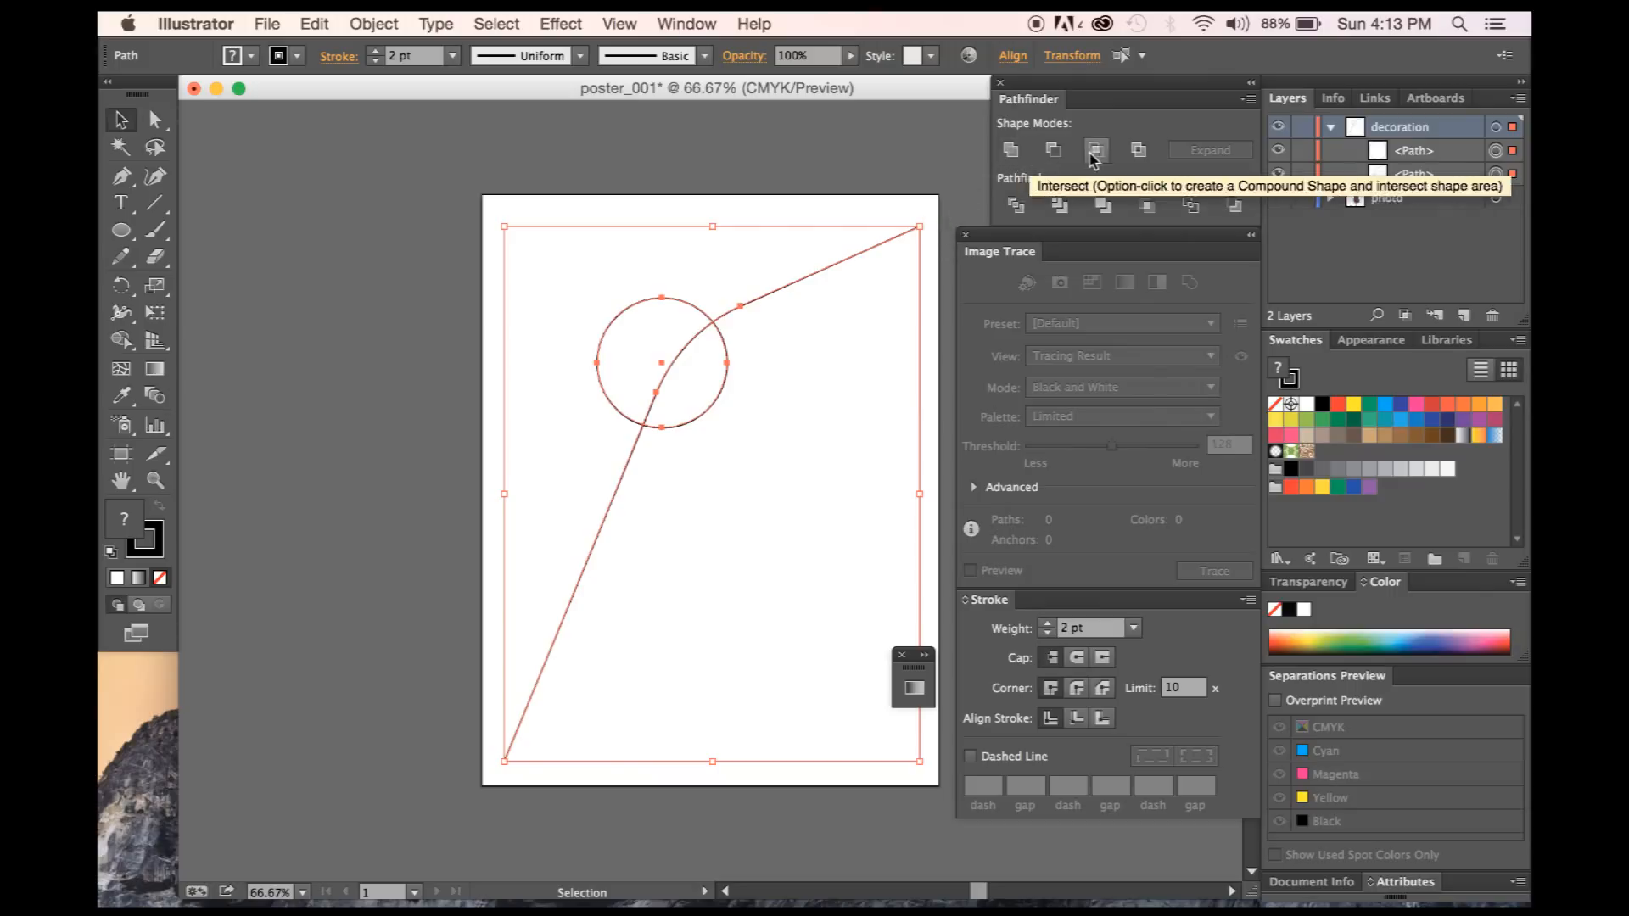
pyautogui.click(1011, 150)
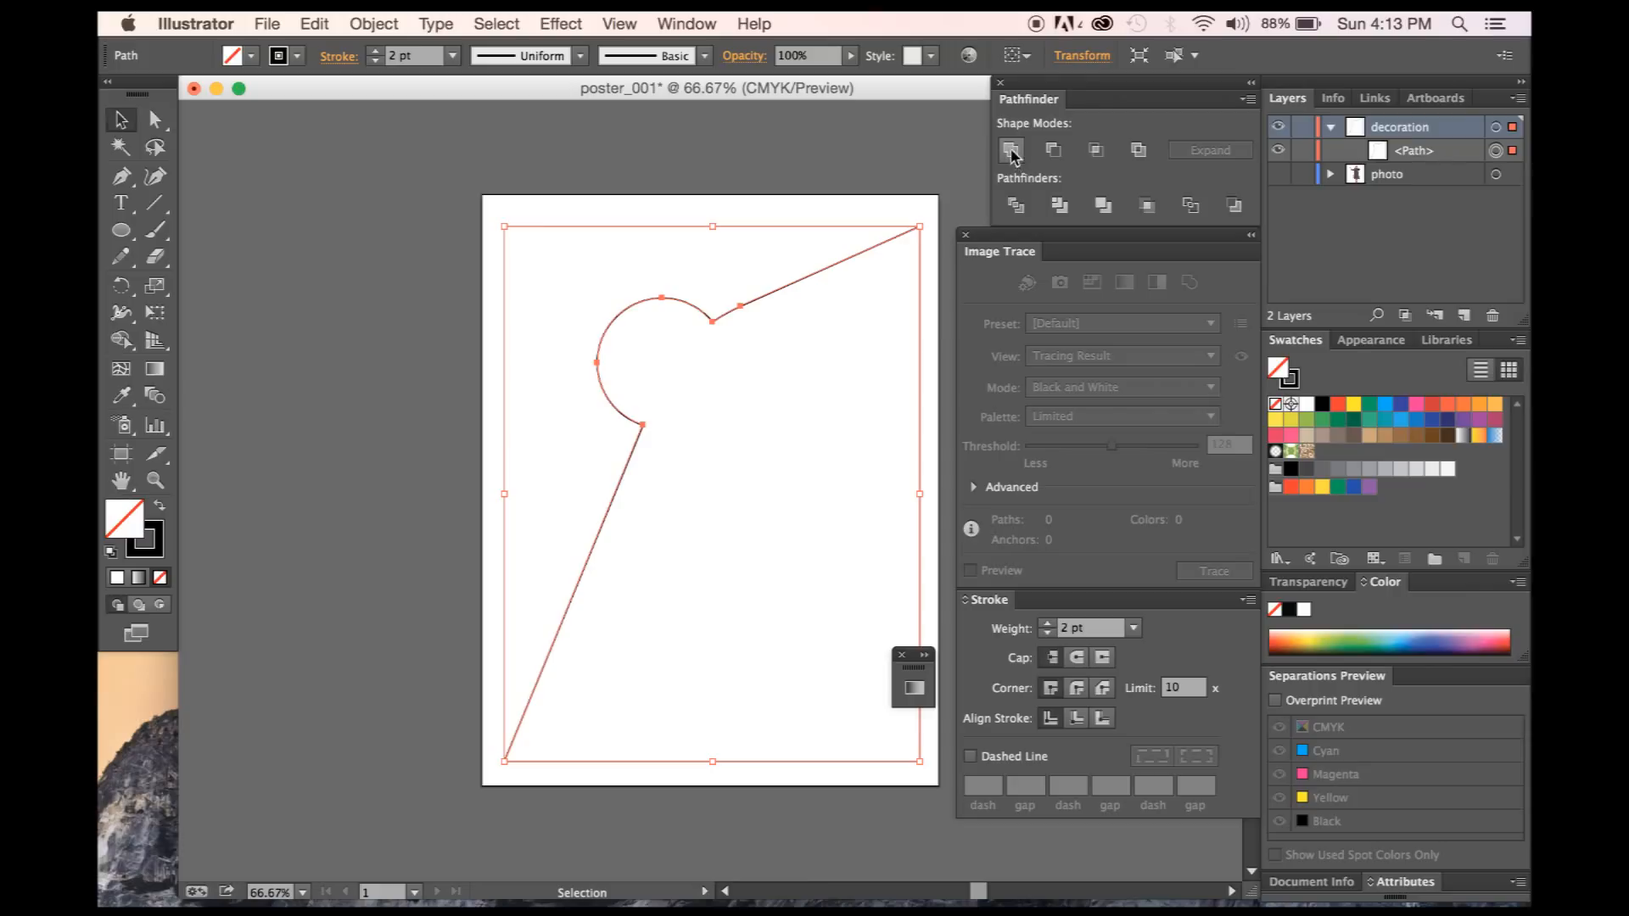
pyautogui.click(823, 226)
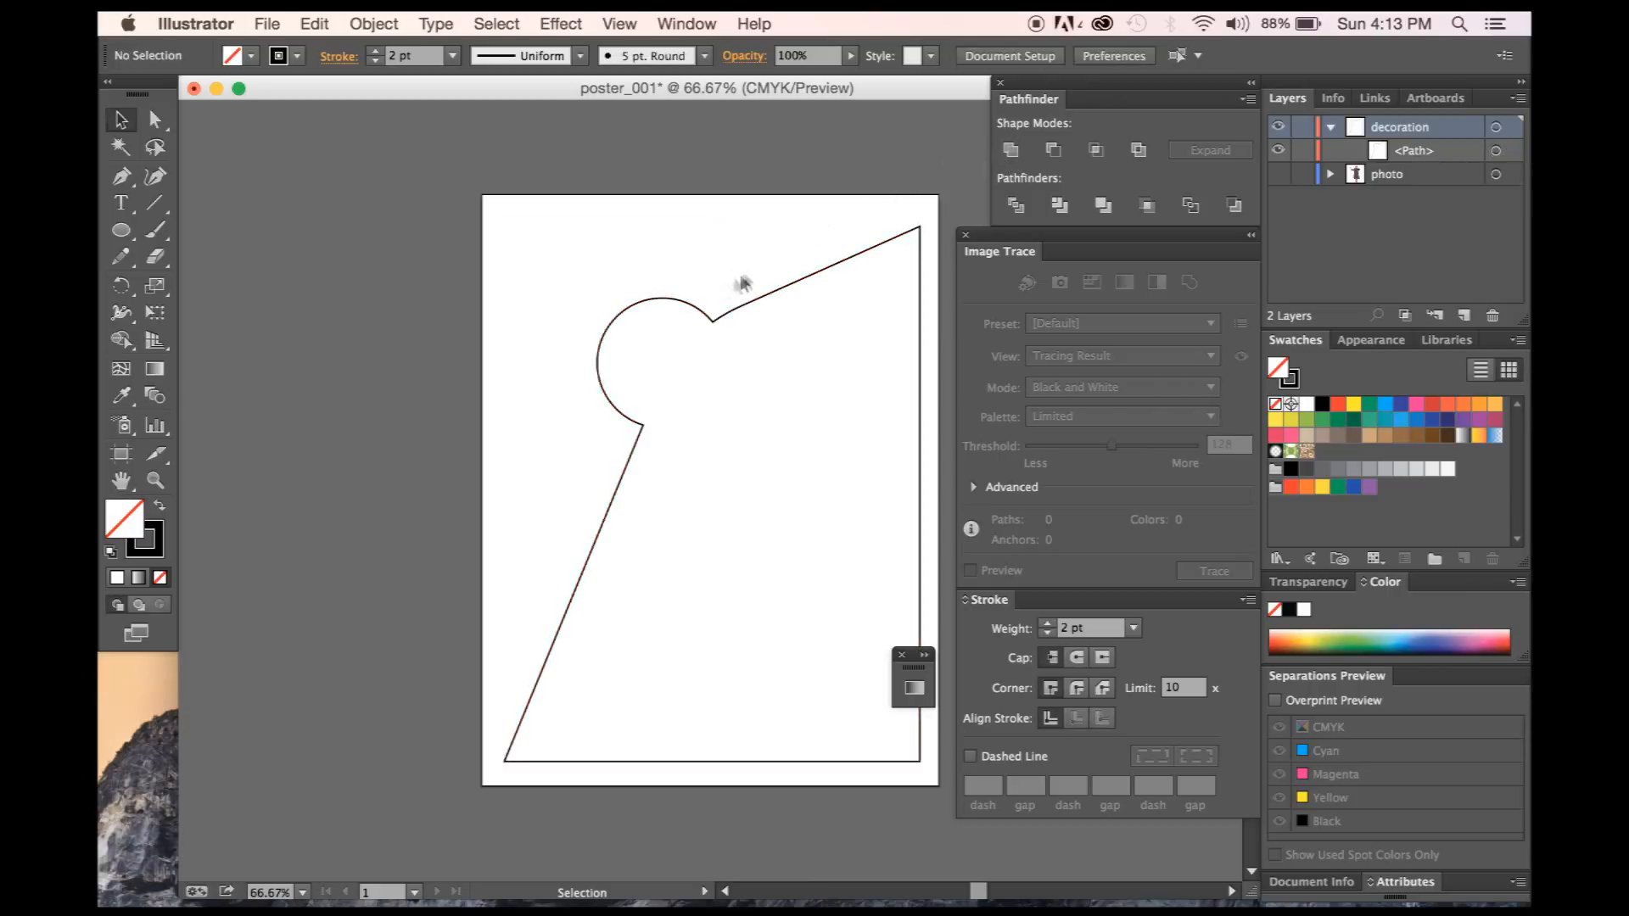
pyautogui.press('super+z')
pyautogui.press('super+z')
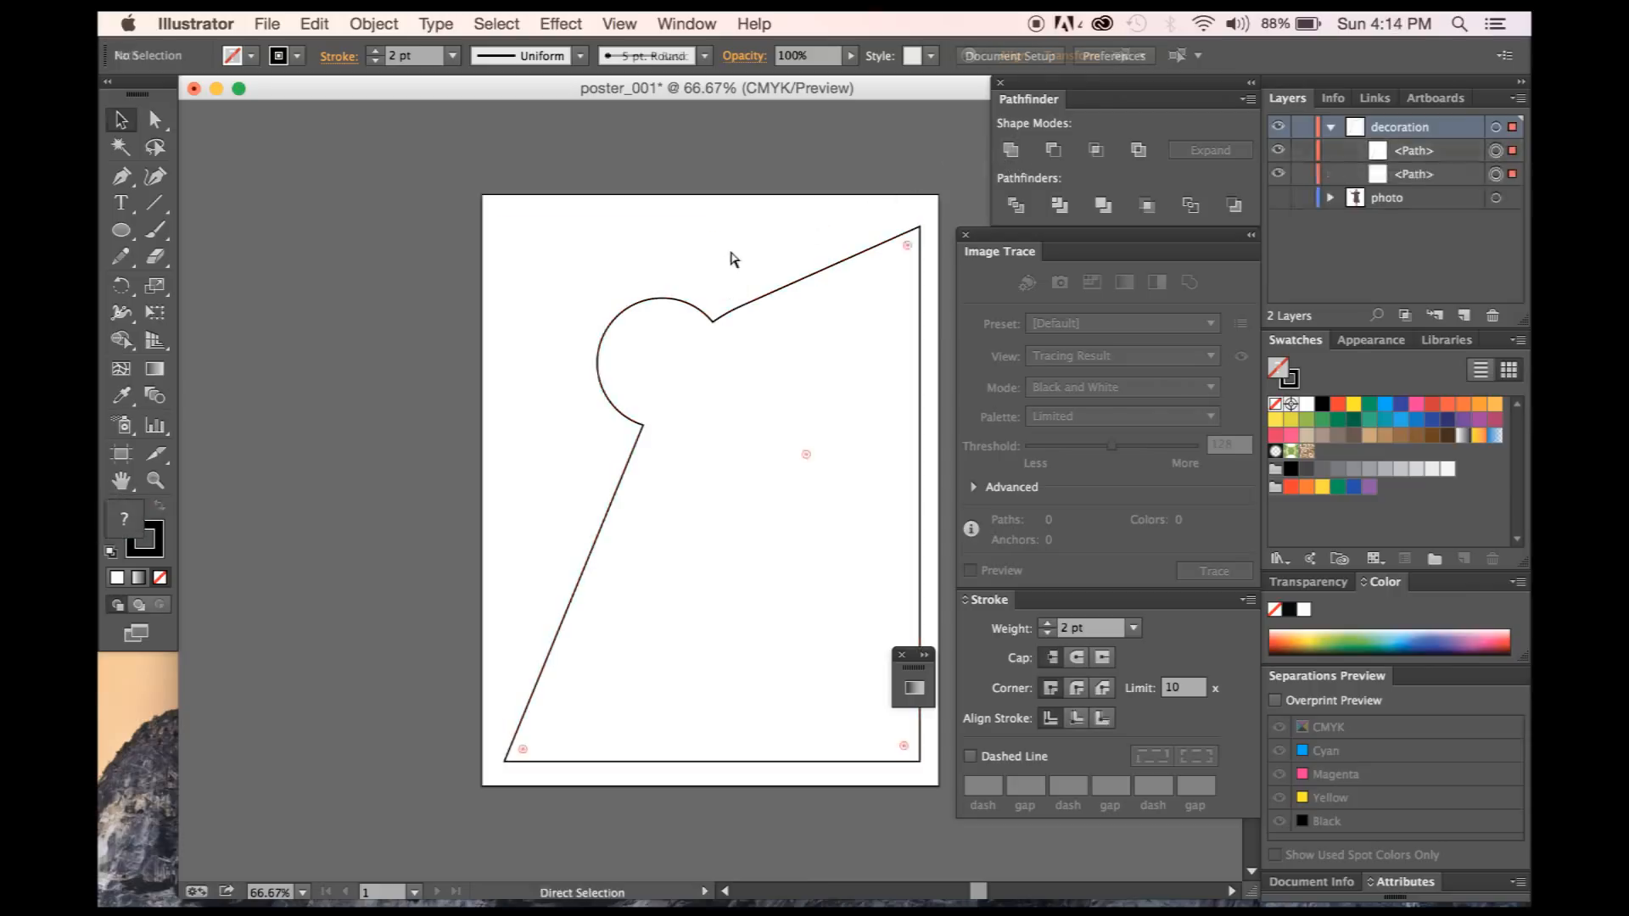
pyautogui.click(730, 249)
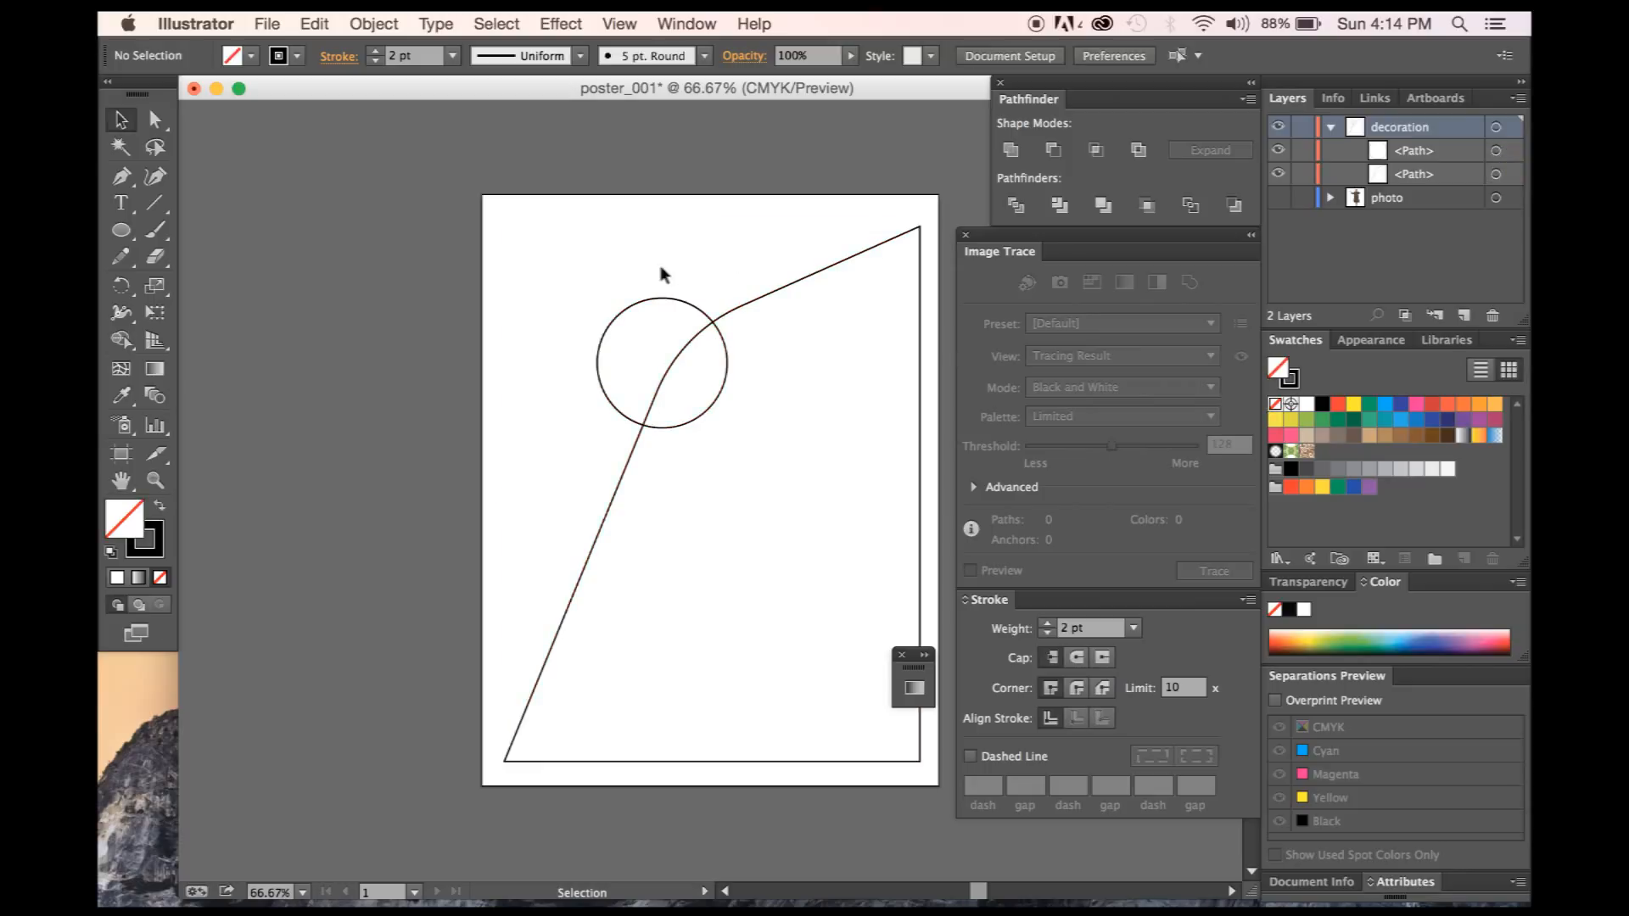
# Try cutting the circle out of the frame with Pathfinder's Minus Front, and undo the cut.
pyautogui.moveTo(661, 266); pyautogui.dragTo(788, 389)
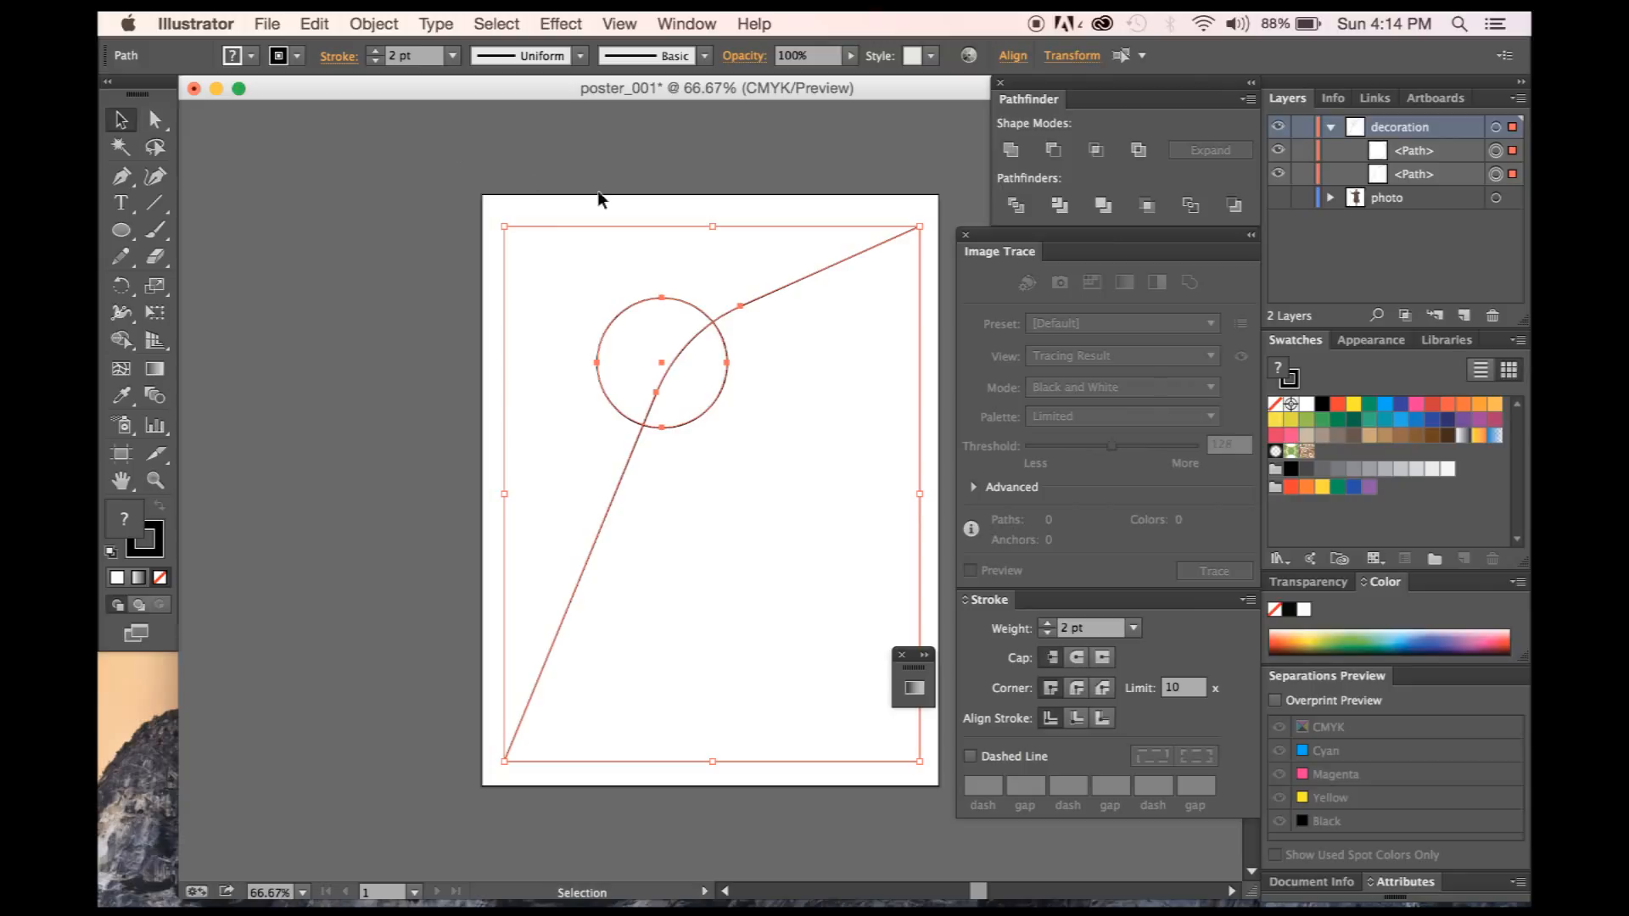
pyautogui.click(1052, 158)
pyautogui.click(782, 273)
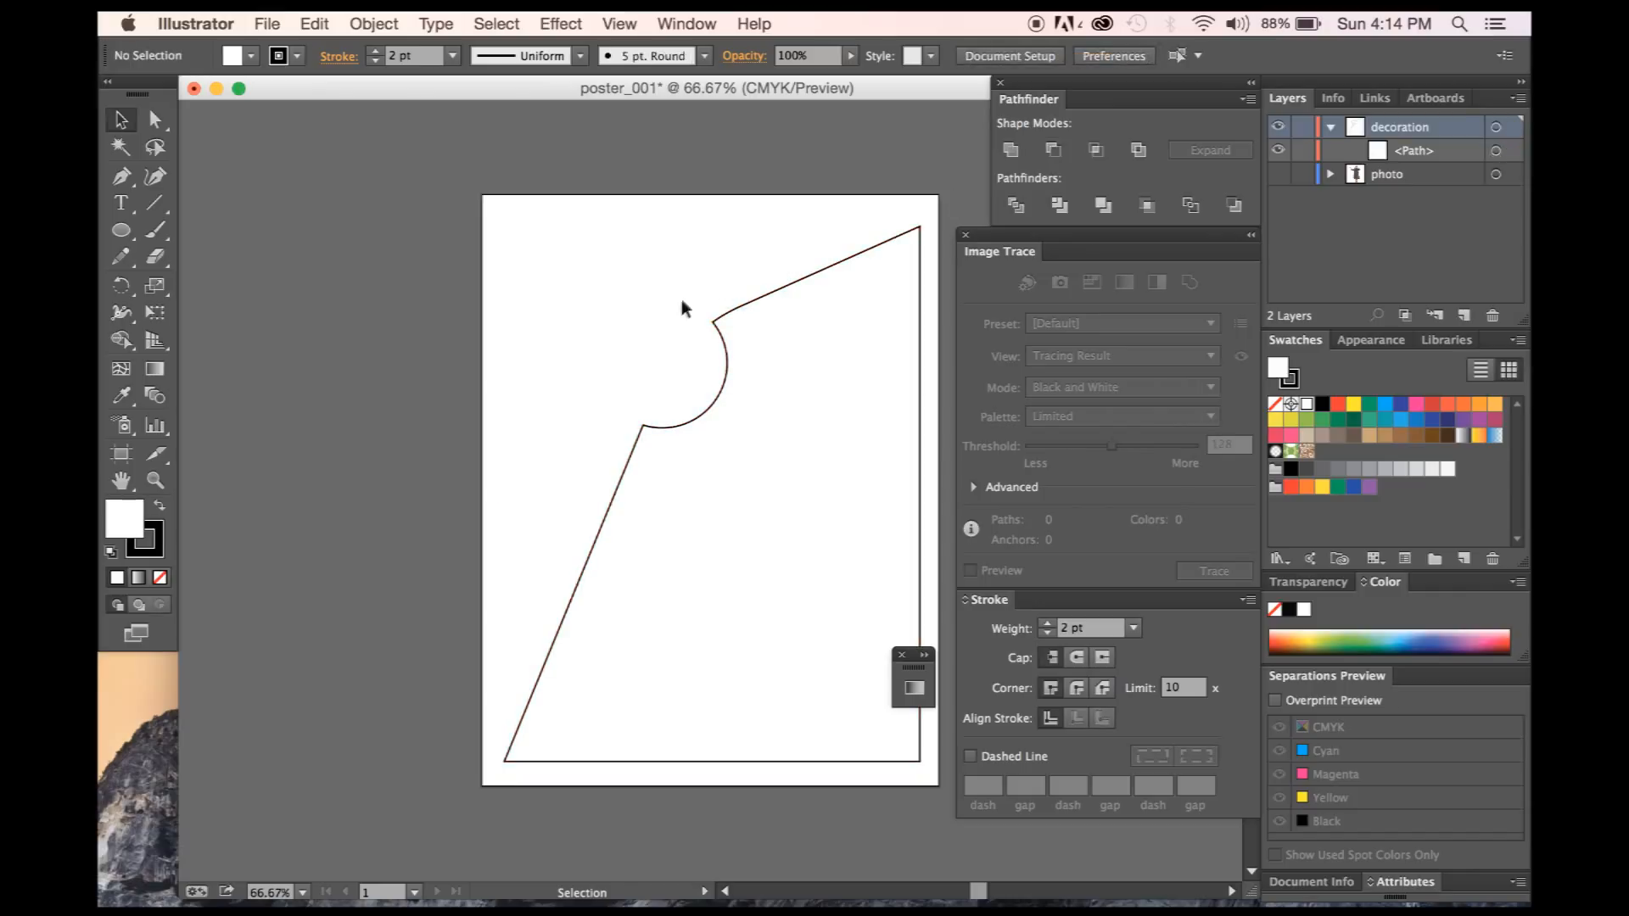
pyautogui.press('cmd+z')
pyautogui.click(783, 268)
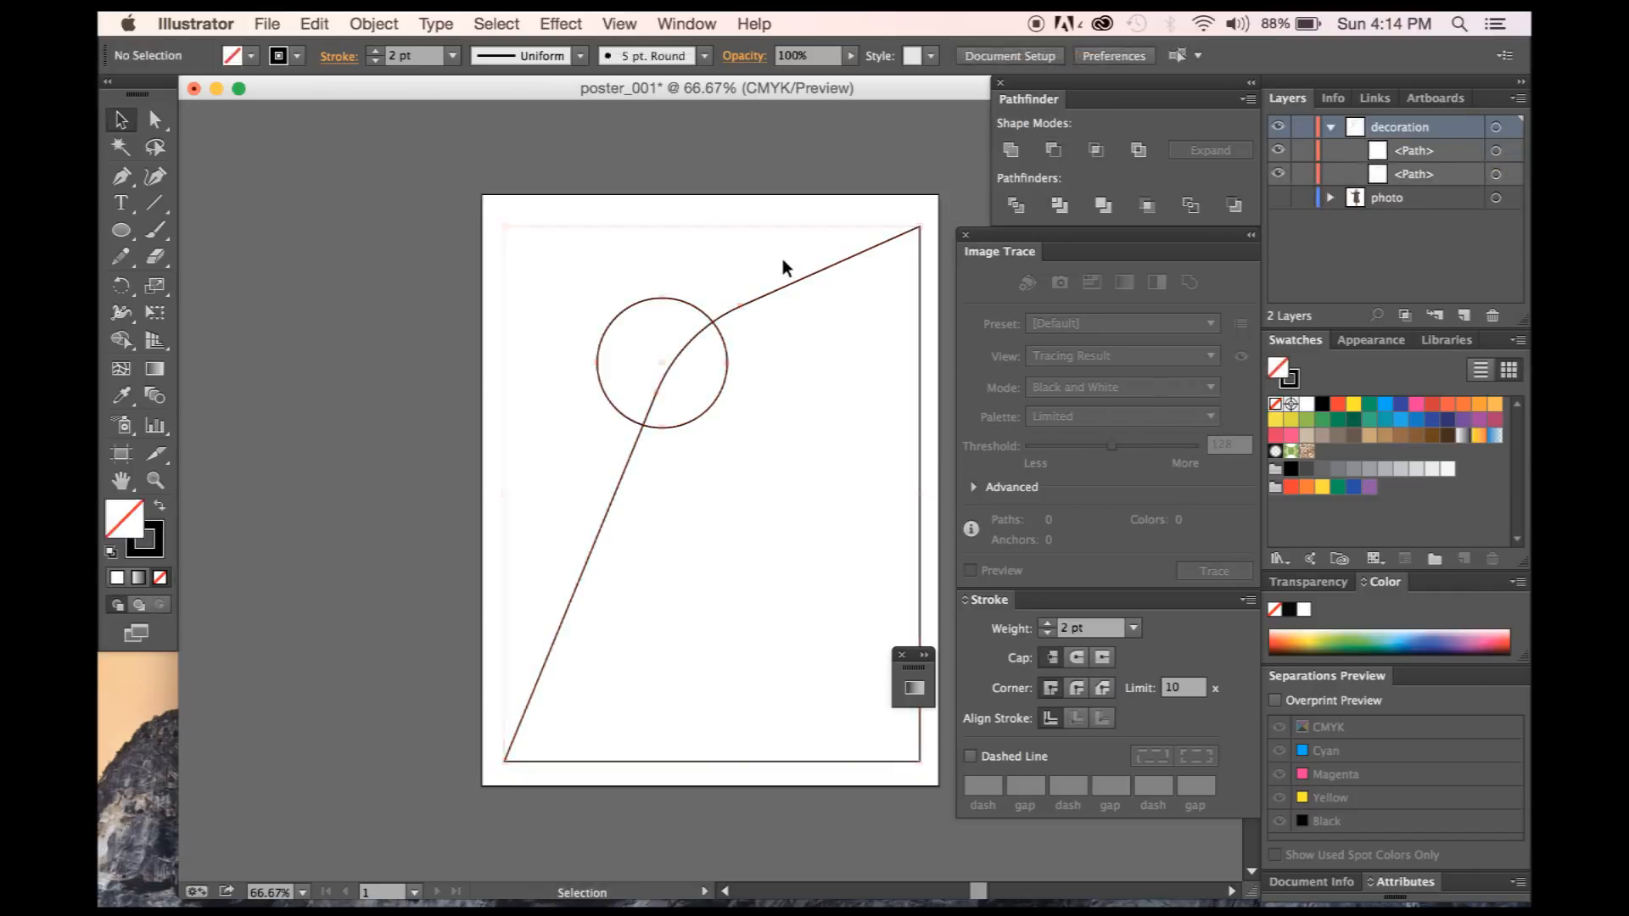
# Try keeping only the overlap of the circle and the frame with Pathfinder's Intersect, and undo it.
pyautogui.moveTo(664, 258); pyautogui.dragTo(803, 404)
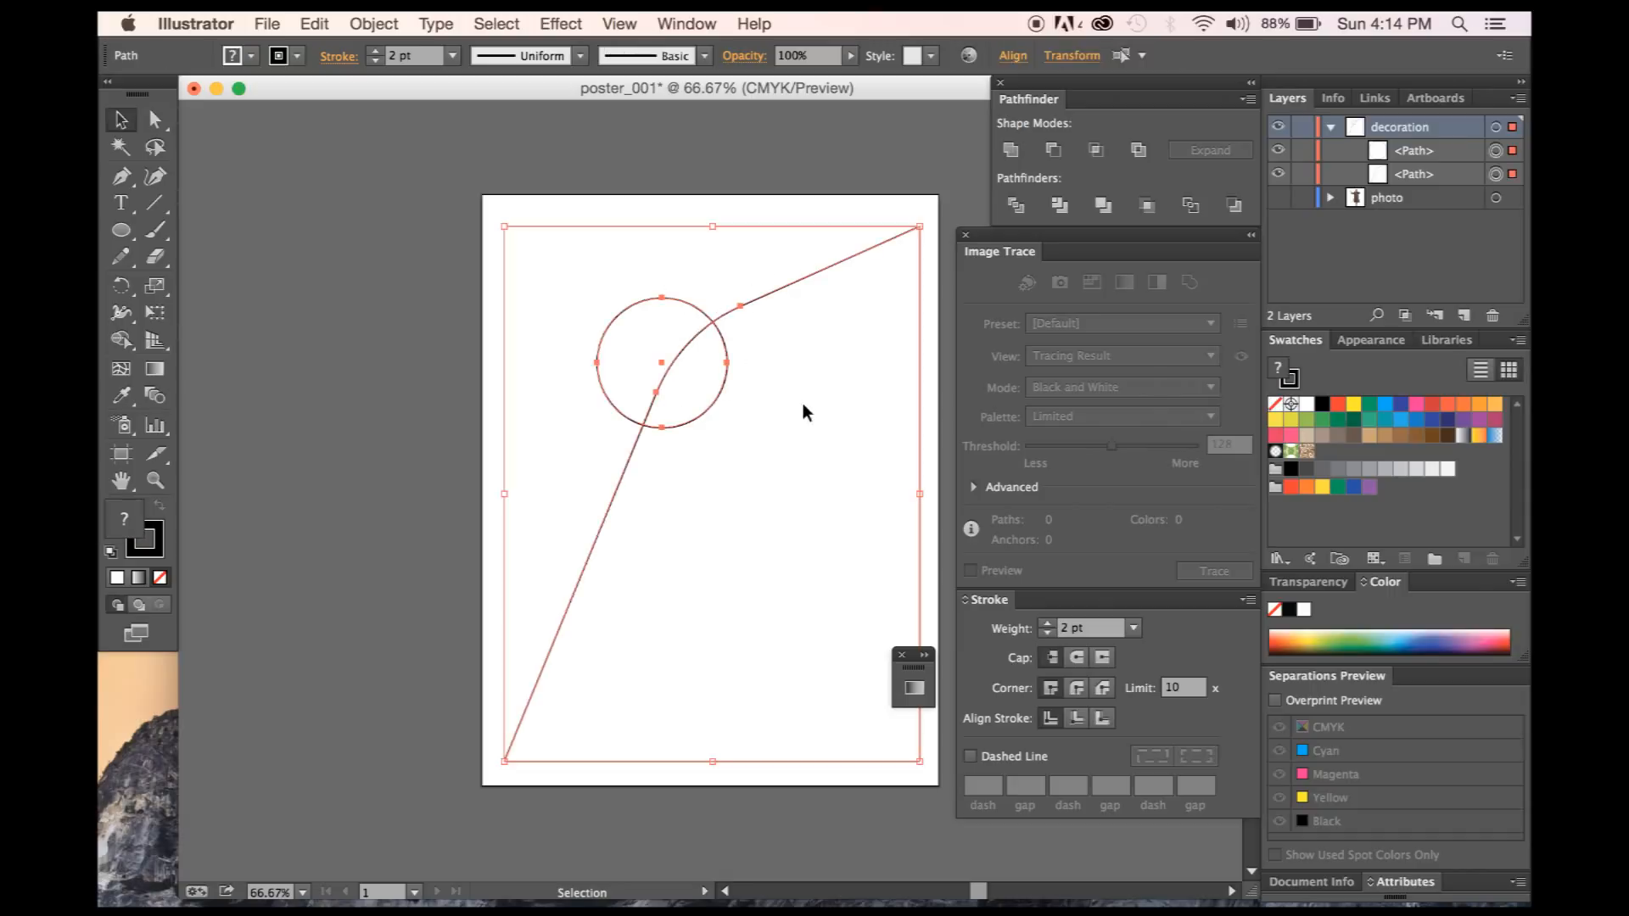
pyautogui.click(1096, 153)
pyautogui.click(838, 298)
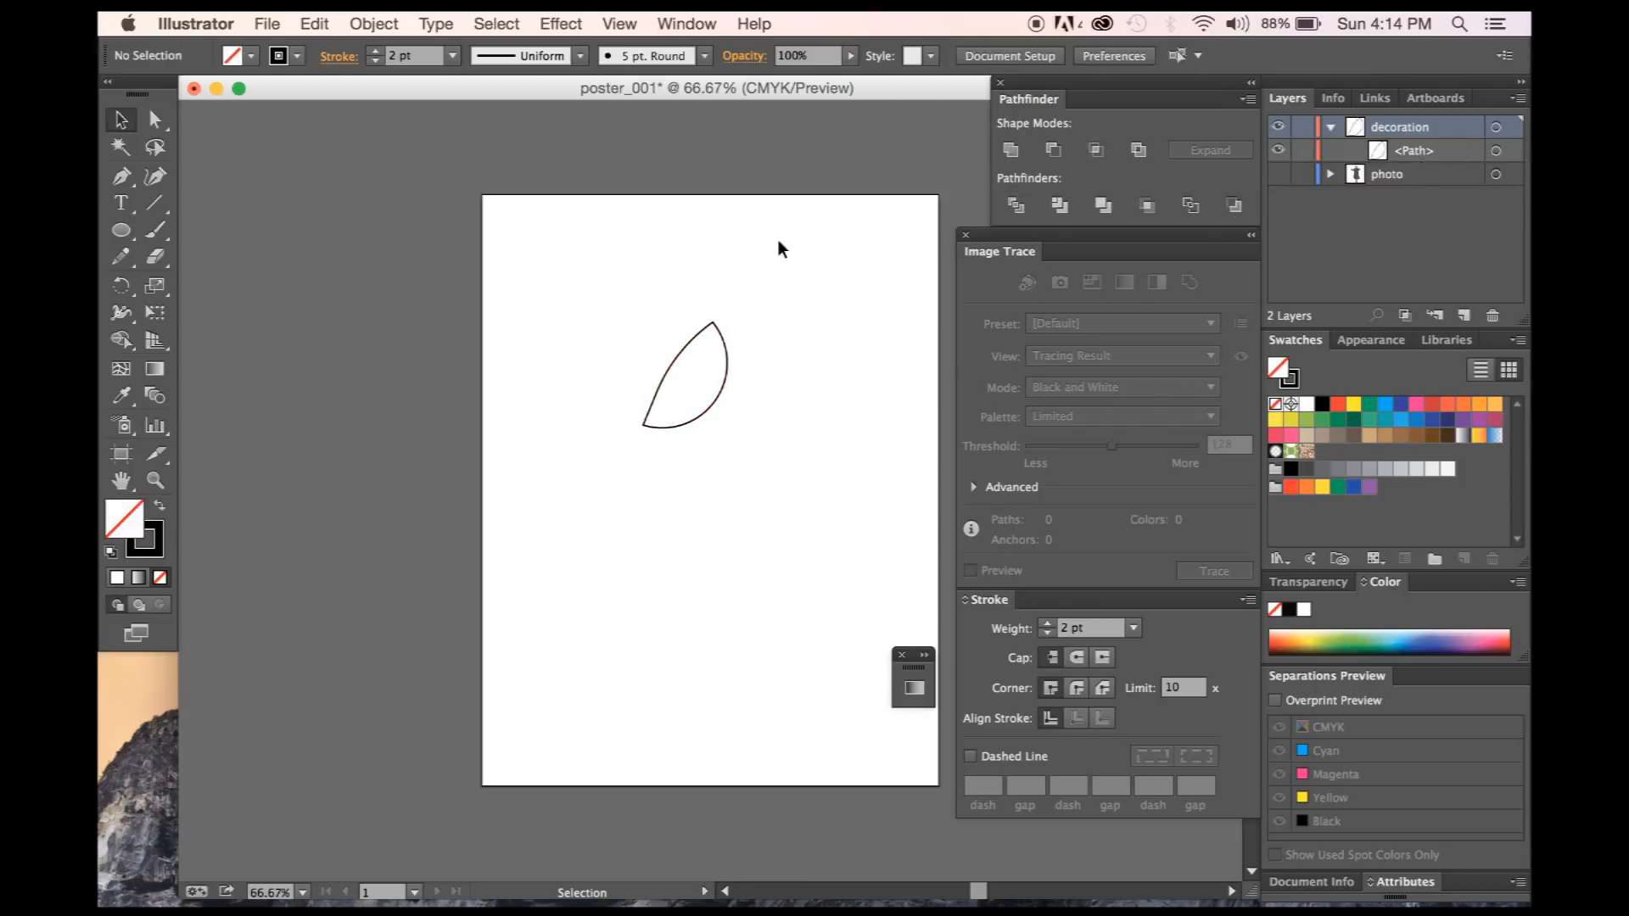
pyautogui.press('cmd+z')
pyautogui.click(728, 272)
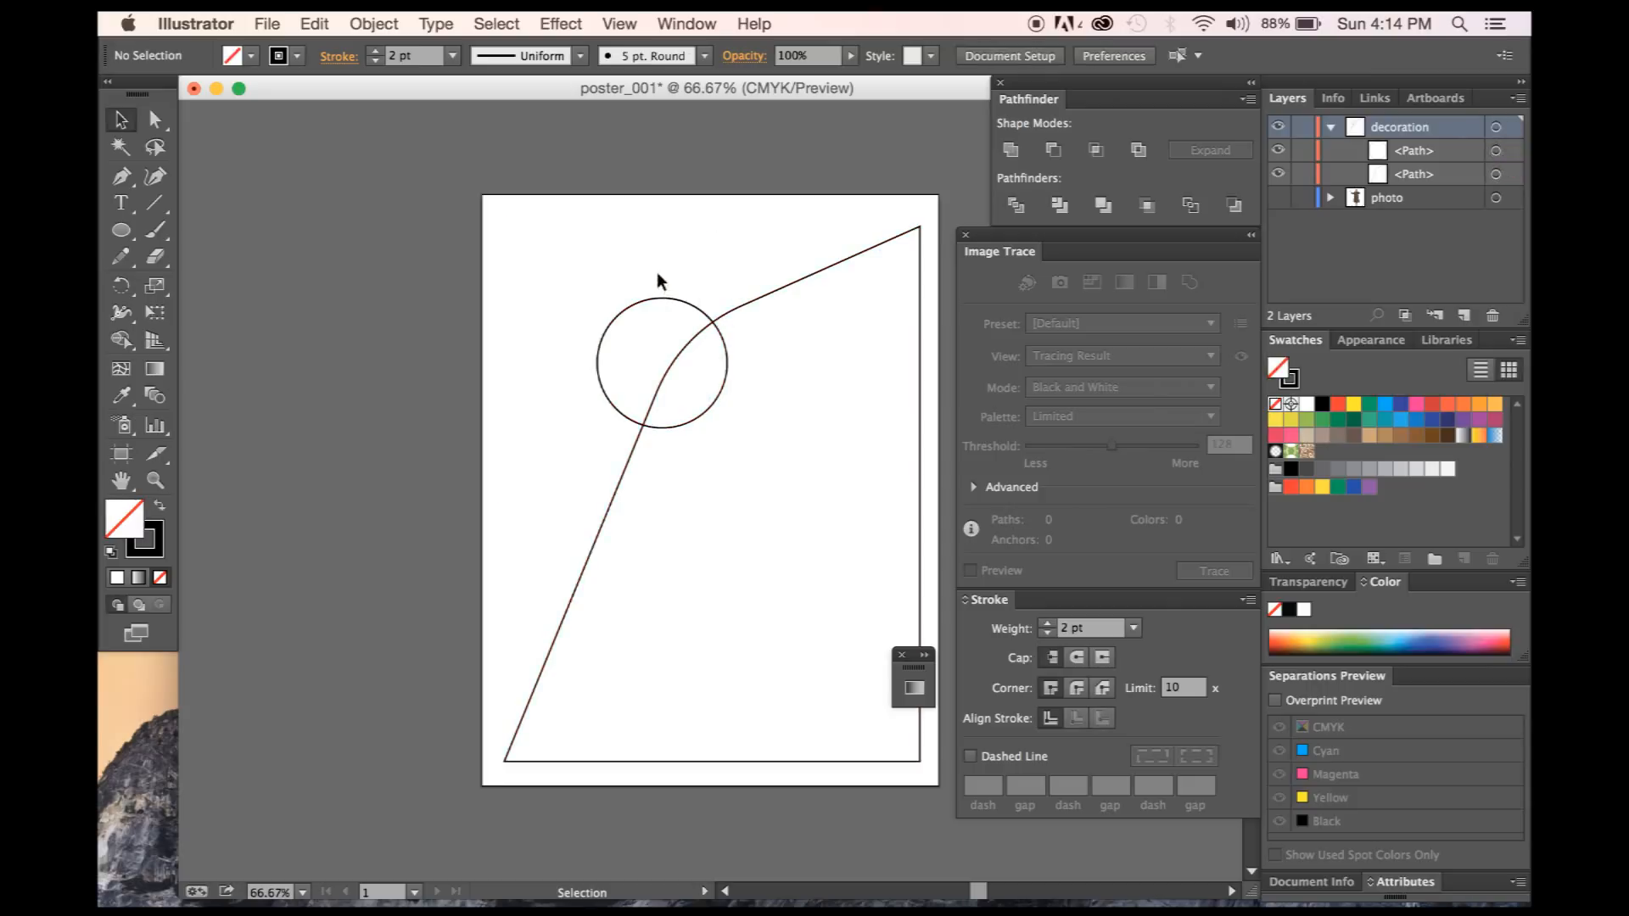
# Try Pathfinder's Exclude on the circle and the frame, and undo it to restore the two separate paths.
pyautogui.moveTo(669, 269); pyautogui.dragTo(772, 393)
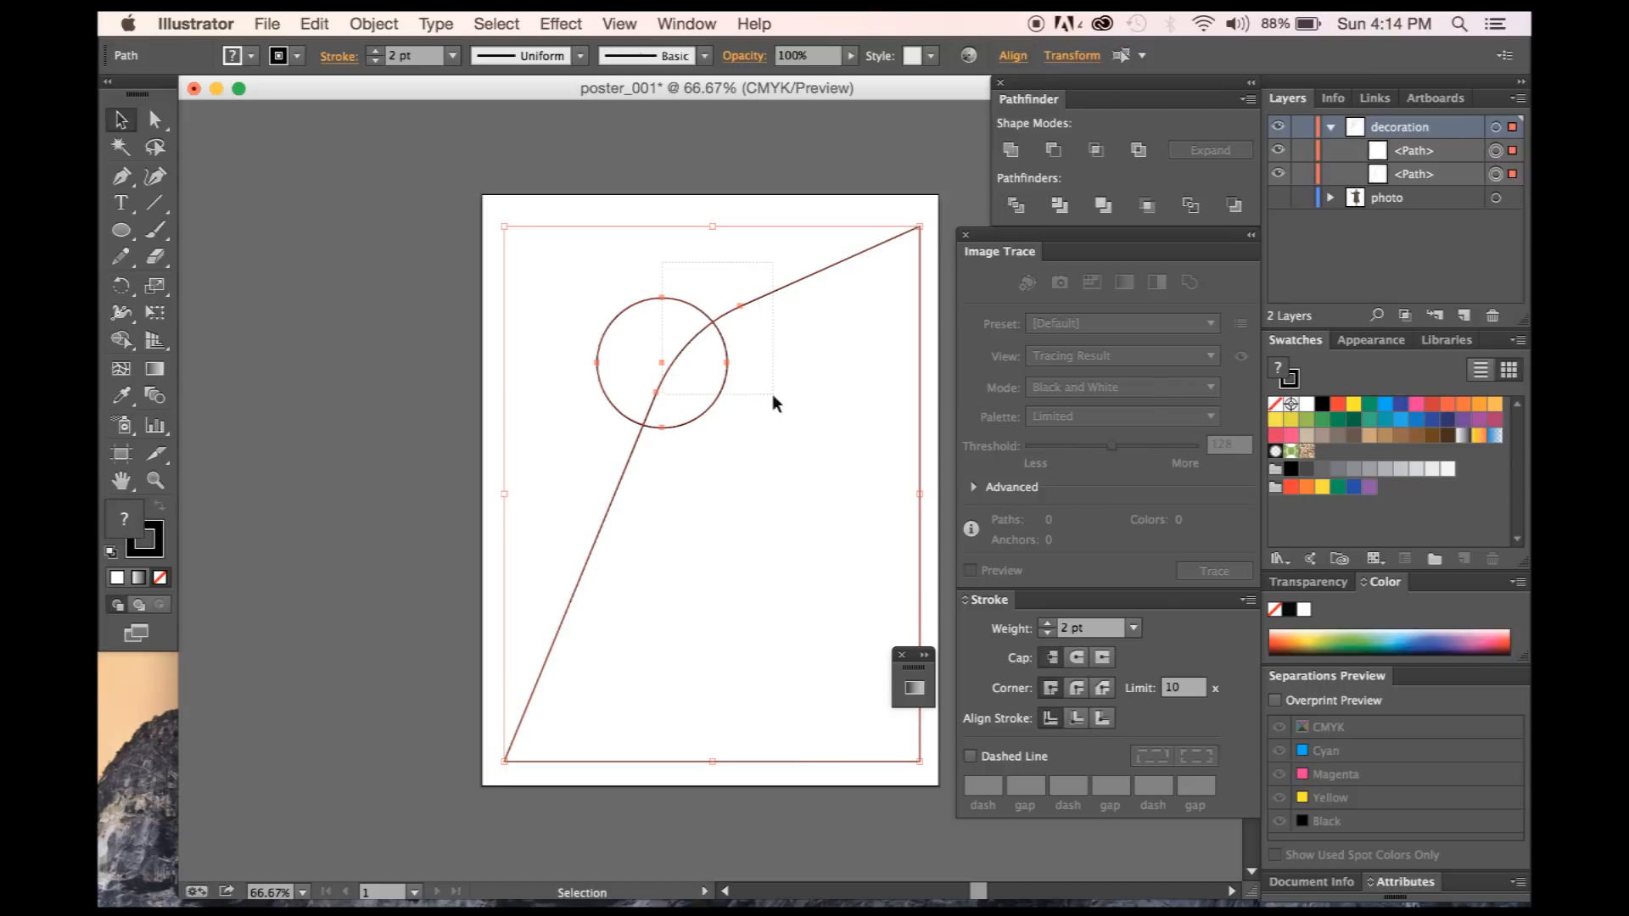
pyautogui.click(1139, 149)
pyautogui.click(837, 257)
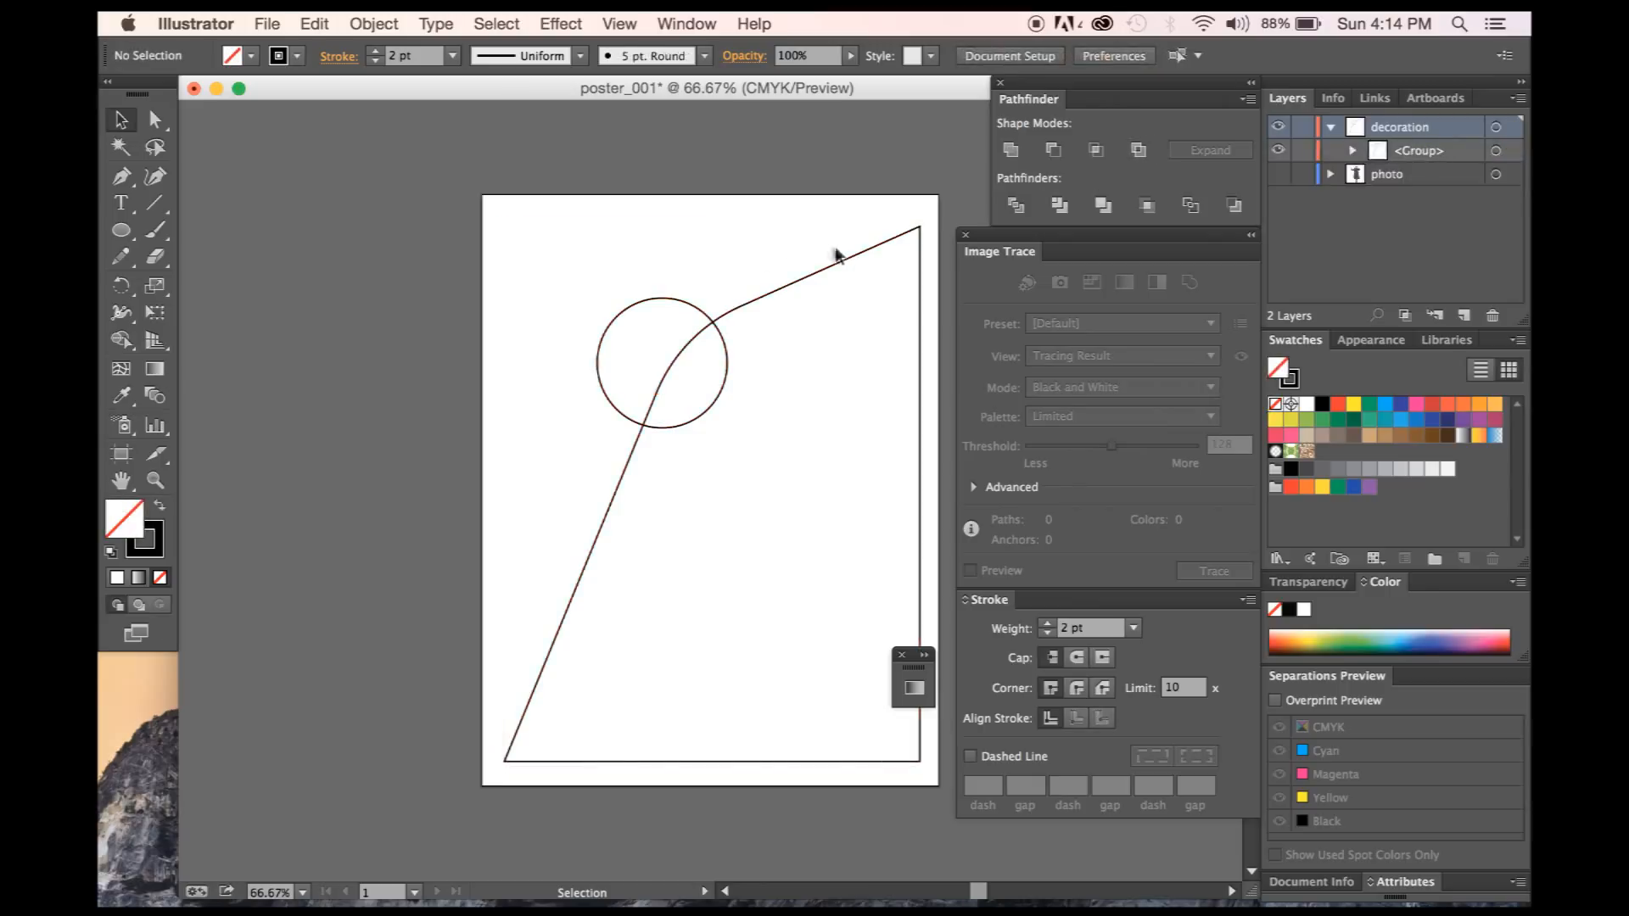
pyautogui.click(704, 326)
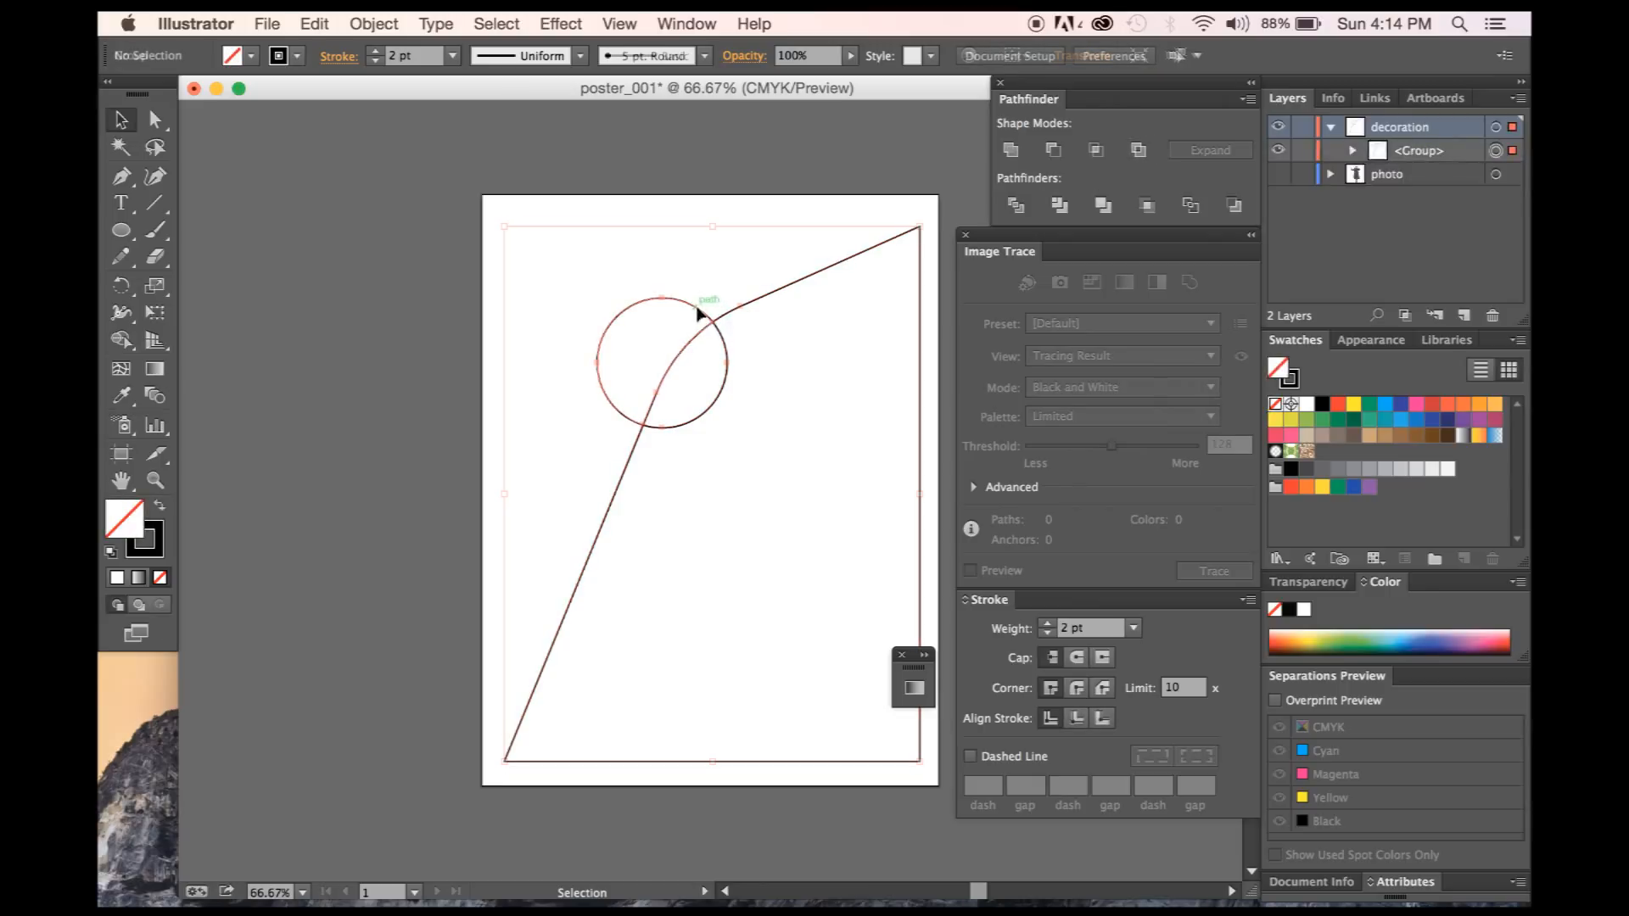
pyautogui.press('a')
pyautogui.press('shift+super+g')
pyautogui.press('v')
pyautogui.click(767, 262)
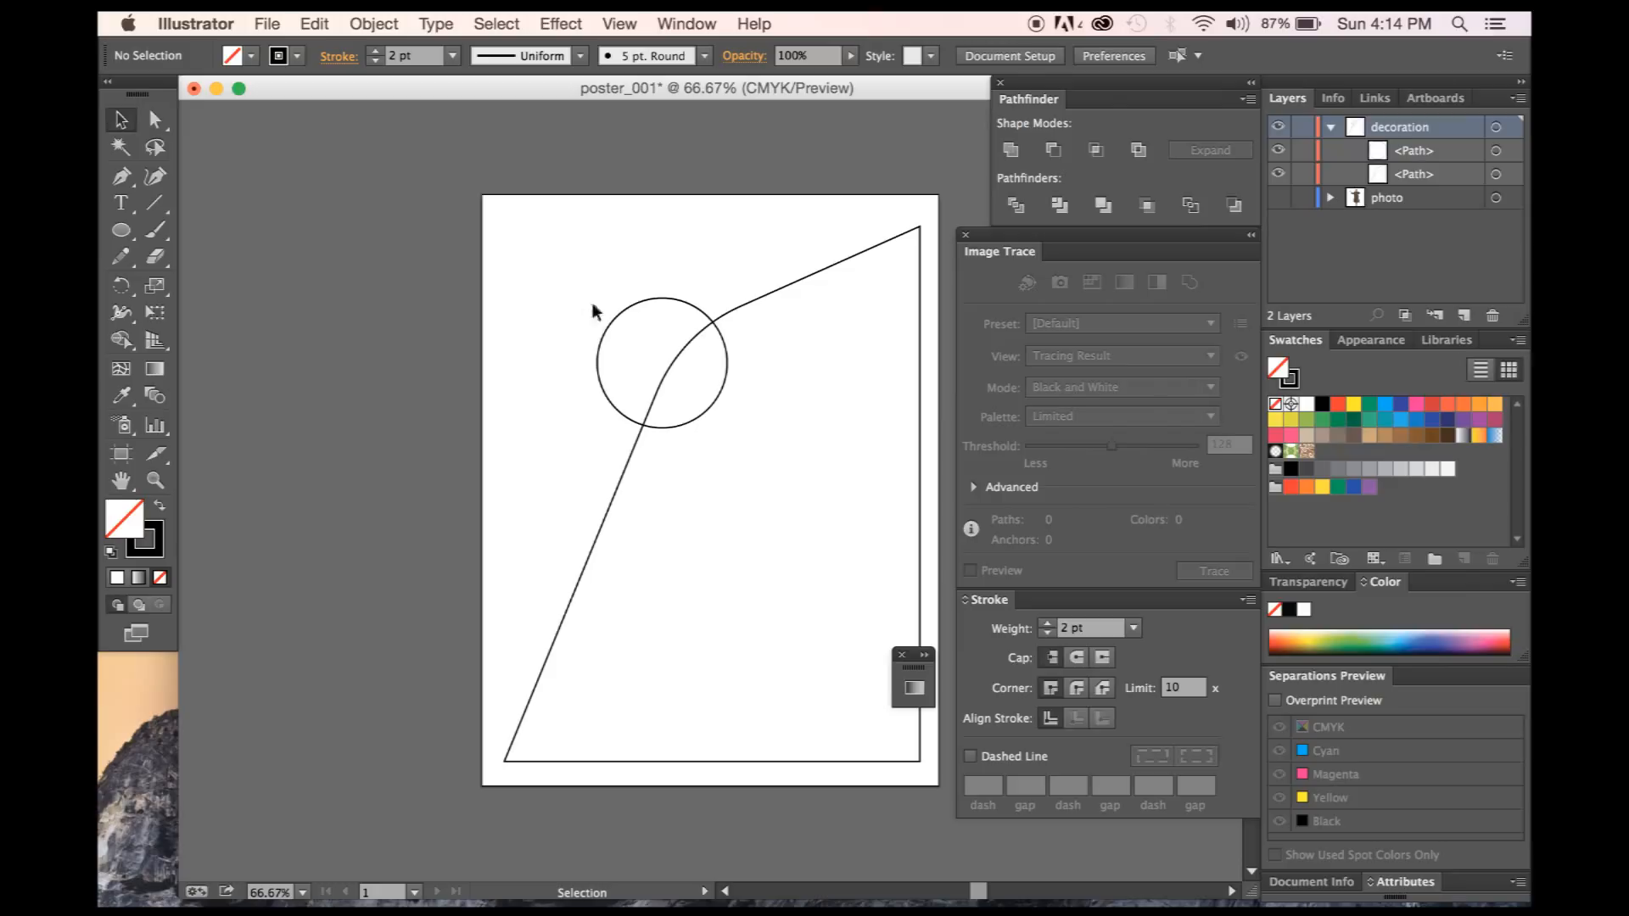
# Pick out the circle as the front shape, repeat Minus Front on the circle and the frame, and undo the subtraction.
pyautogui.moveTo(552, 296); pyautogui.dragTo(635, 358)
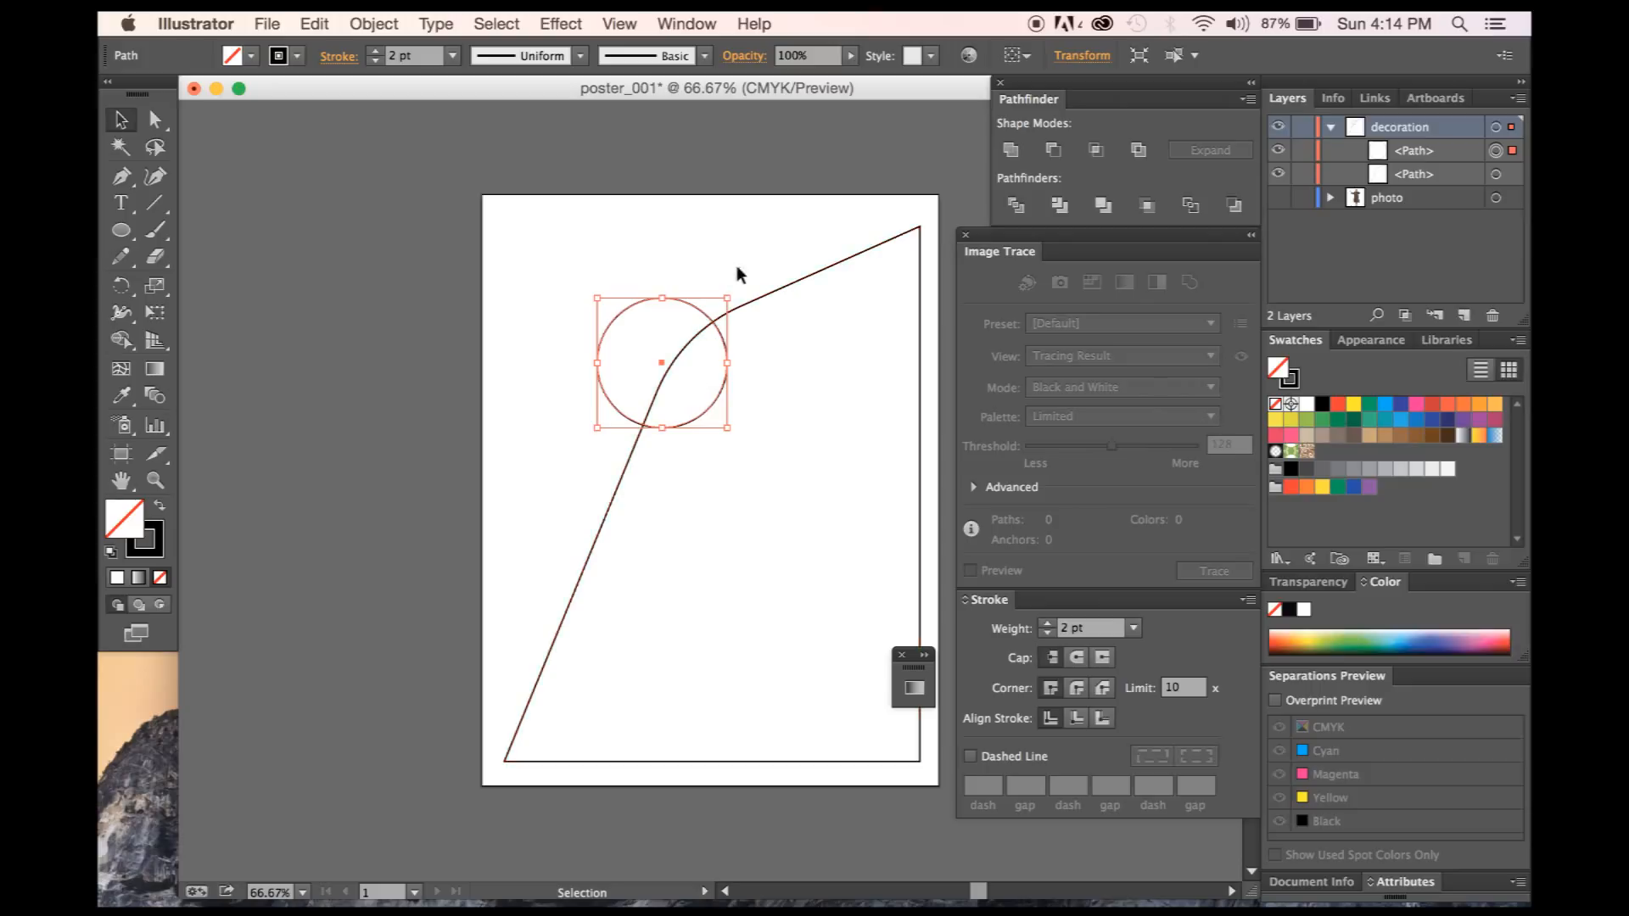
pyautogui.click(664, 268)
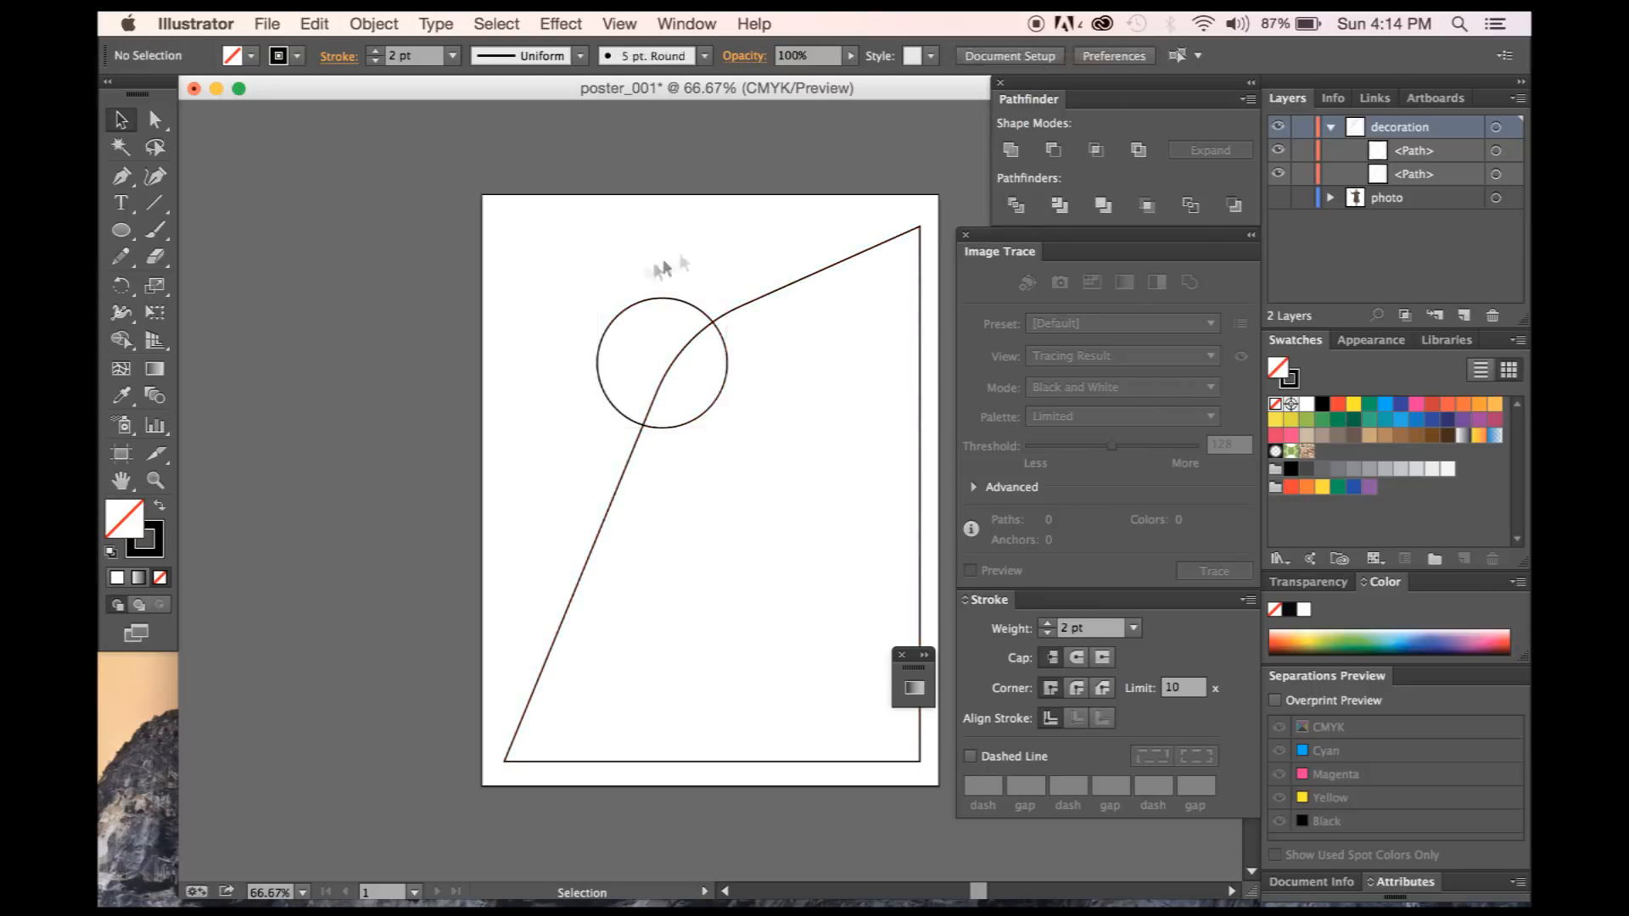
pyautogui.moveTo(755, 386); pyautogui.dragTo(770, 409)
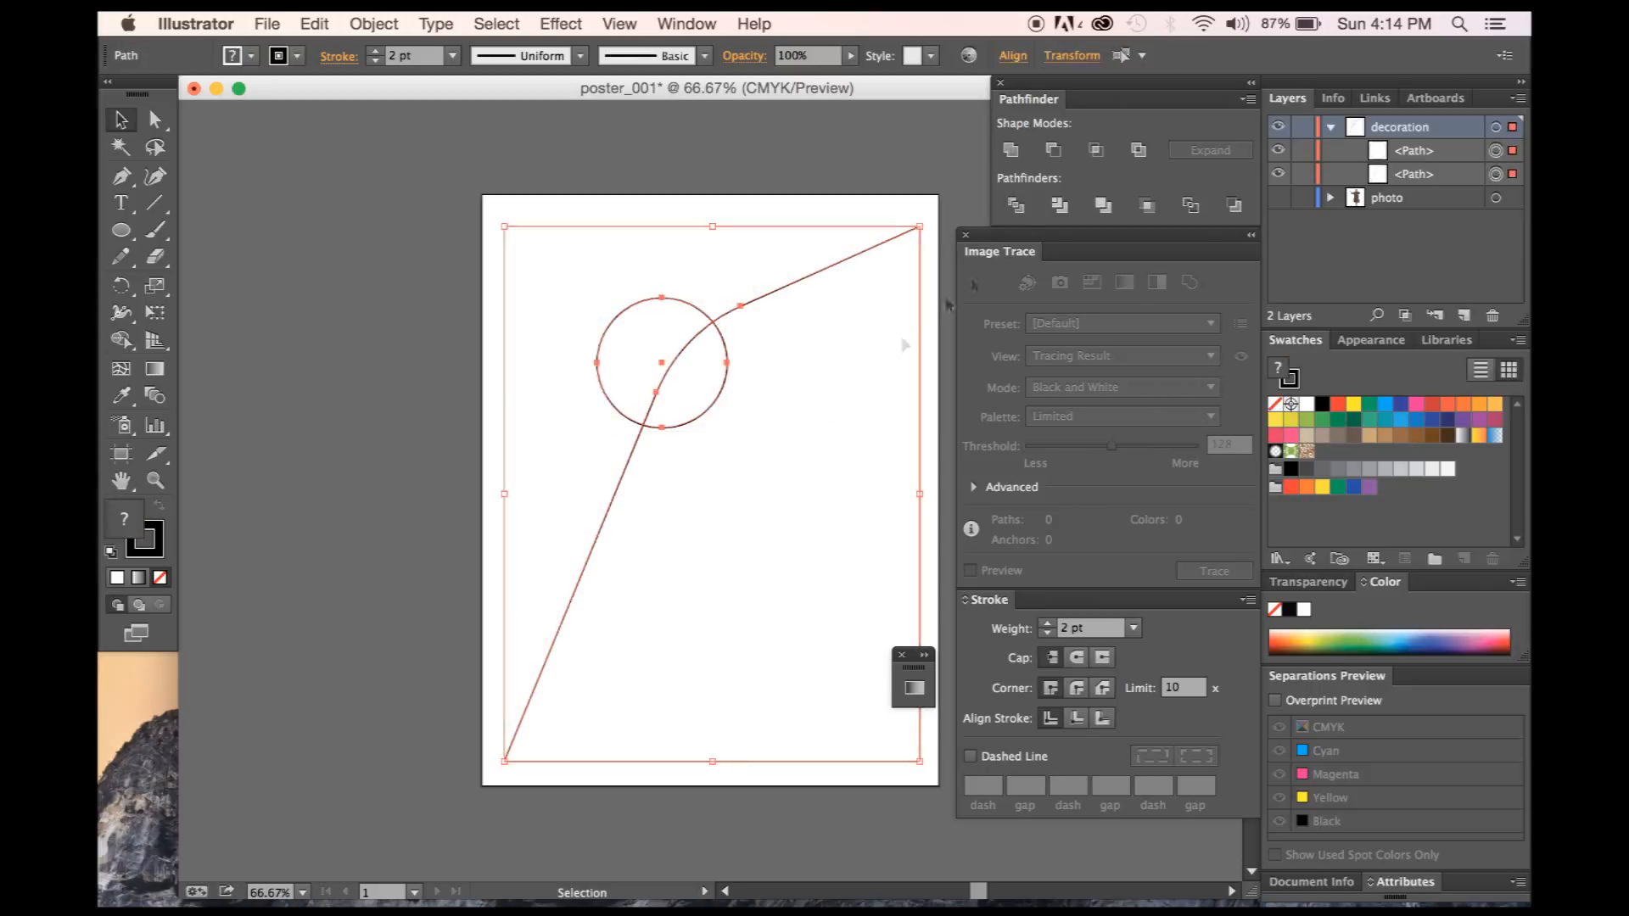
pyautogui.click(1053, 151)
pyautogui.click(719, 273)
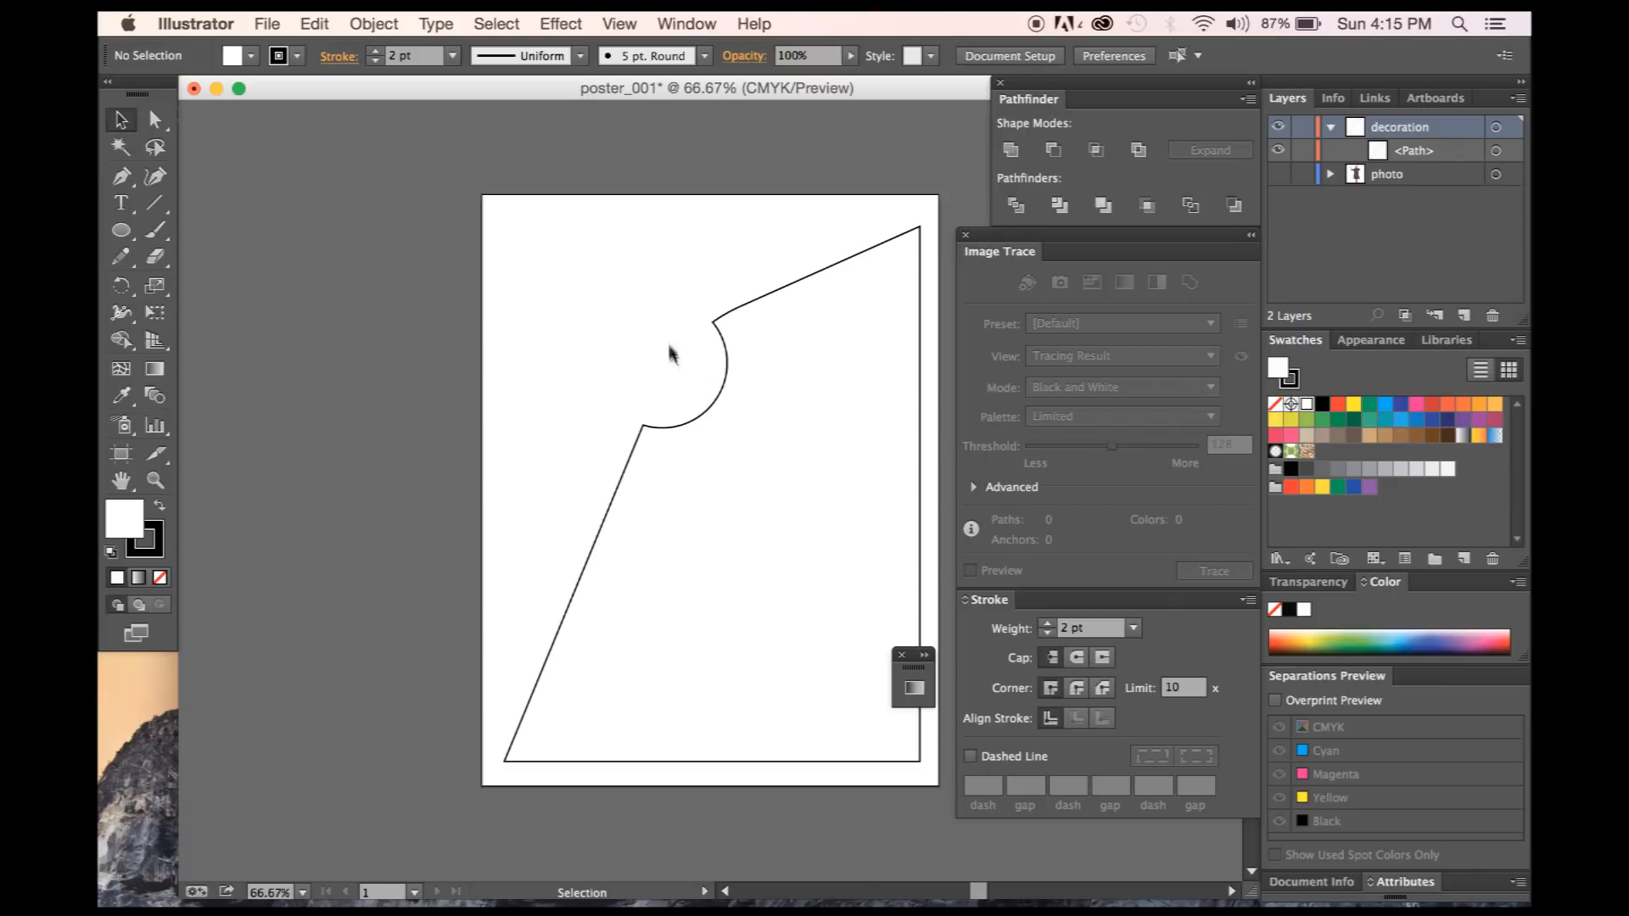
pyautogui.press('super+z')
pyautogui.press('super+z')
pyautogui.click(734, 243)
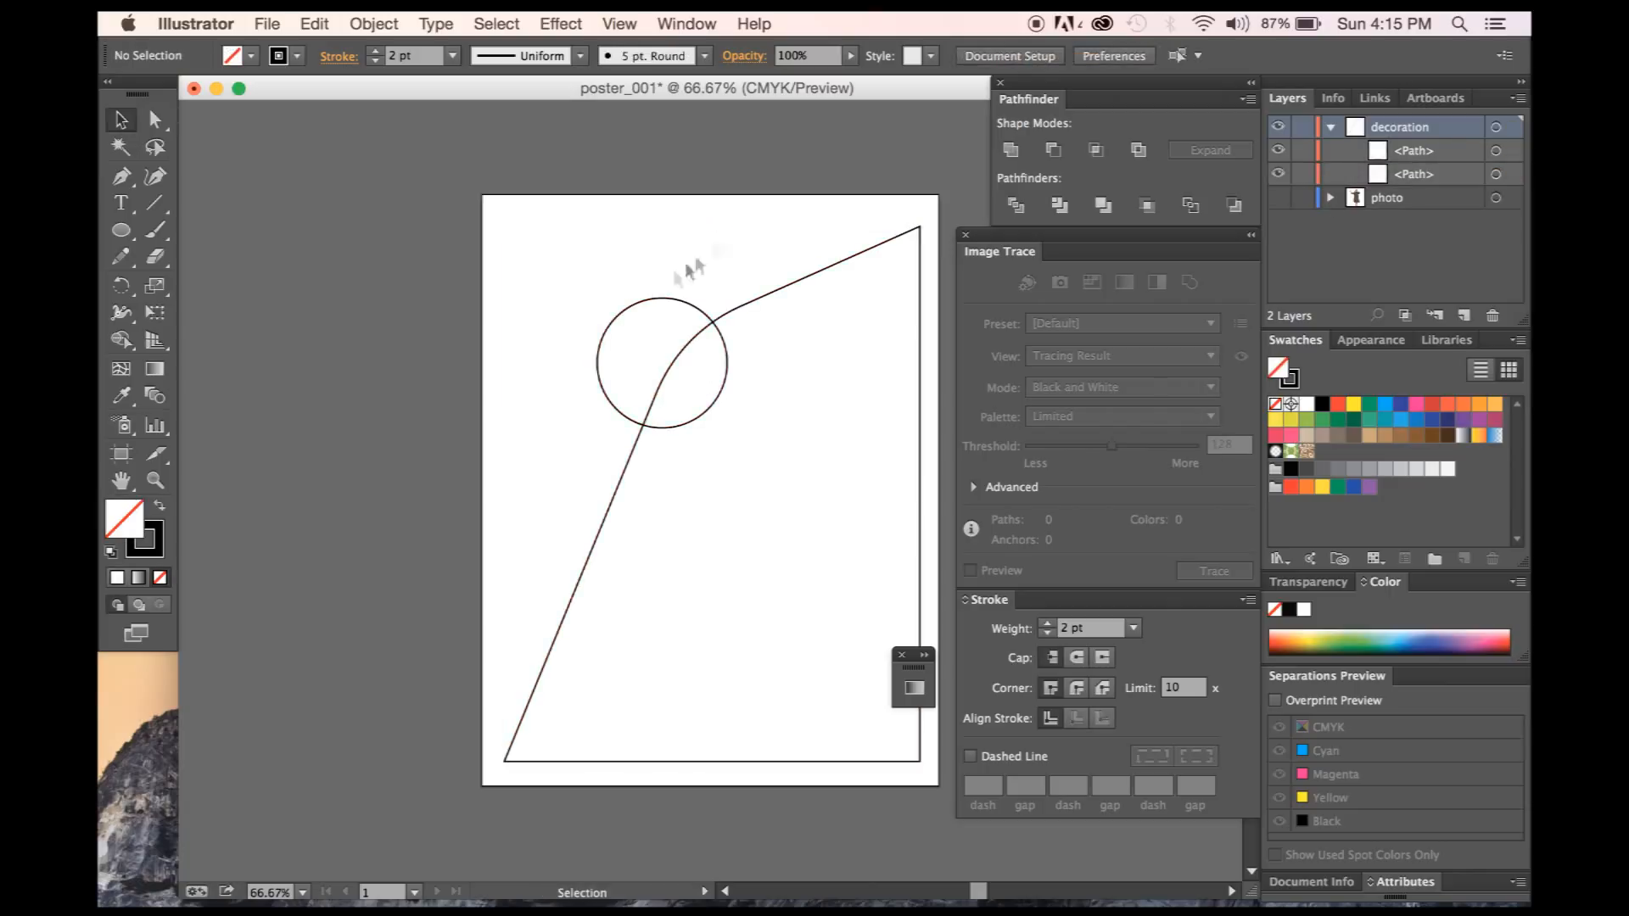
# Copy the circle overlapping the frame's rounded corner to the clipboard and deselect it.
pyautogui.moveTo(625, 289); pyautogui.dragTo(672, 341)
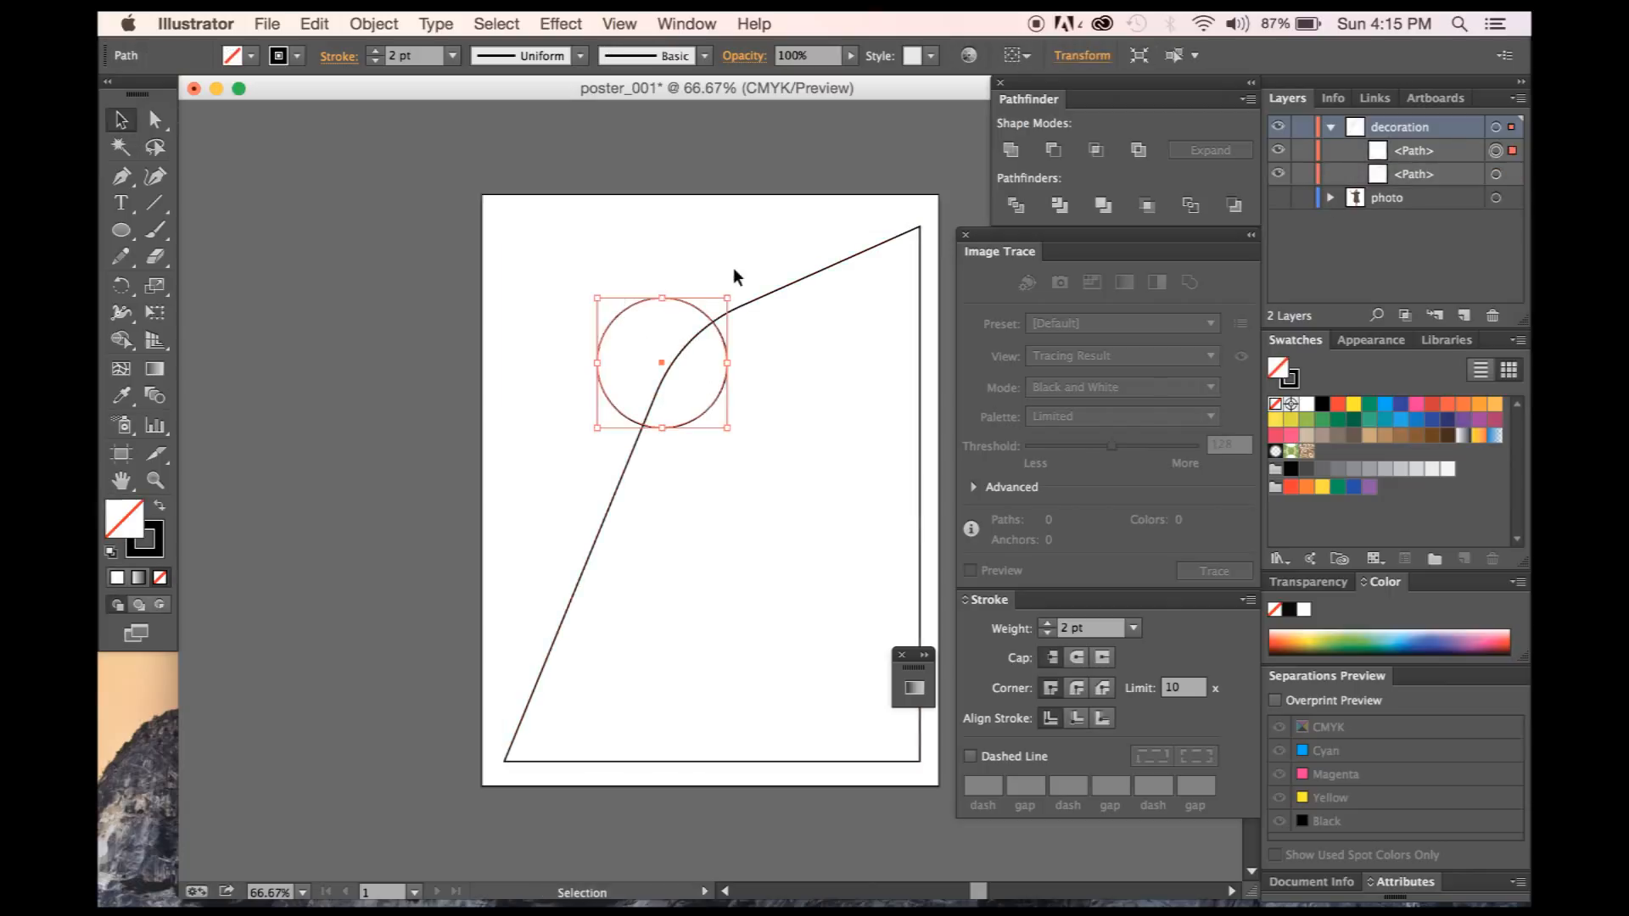
pyautogui.press('a')
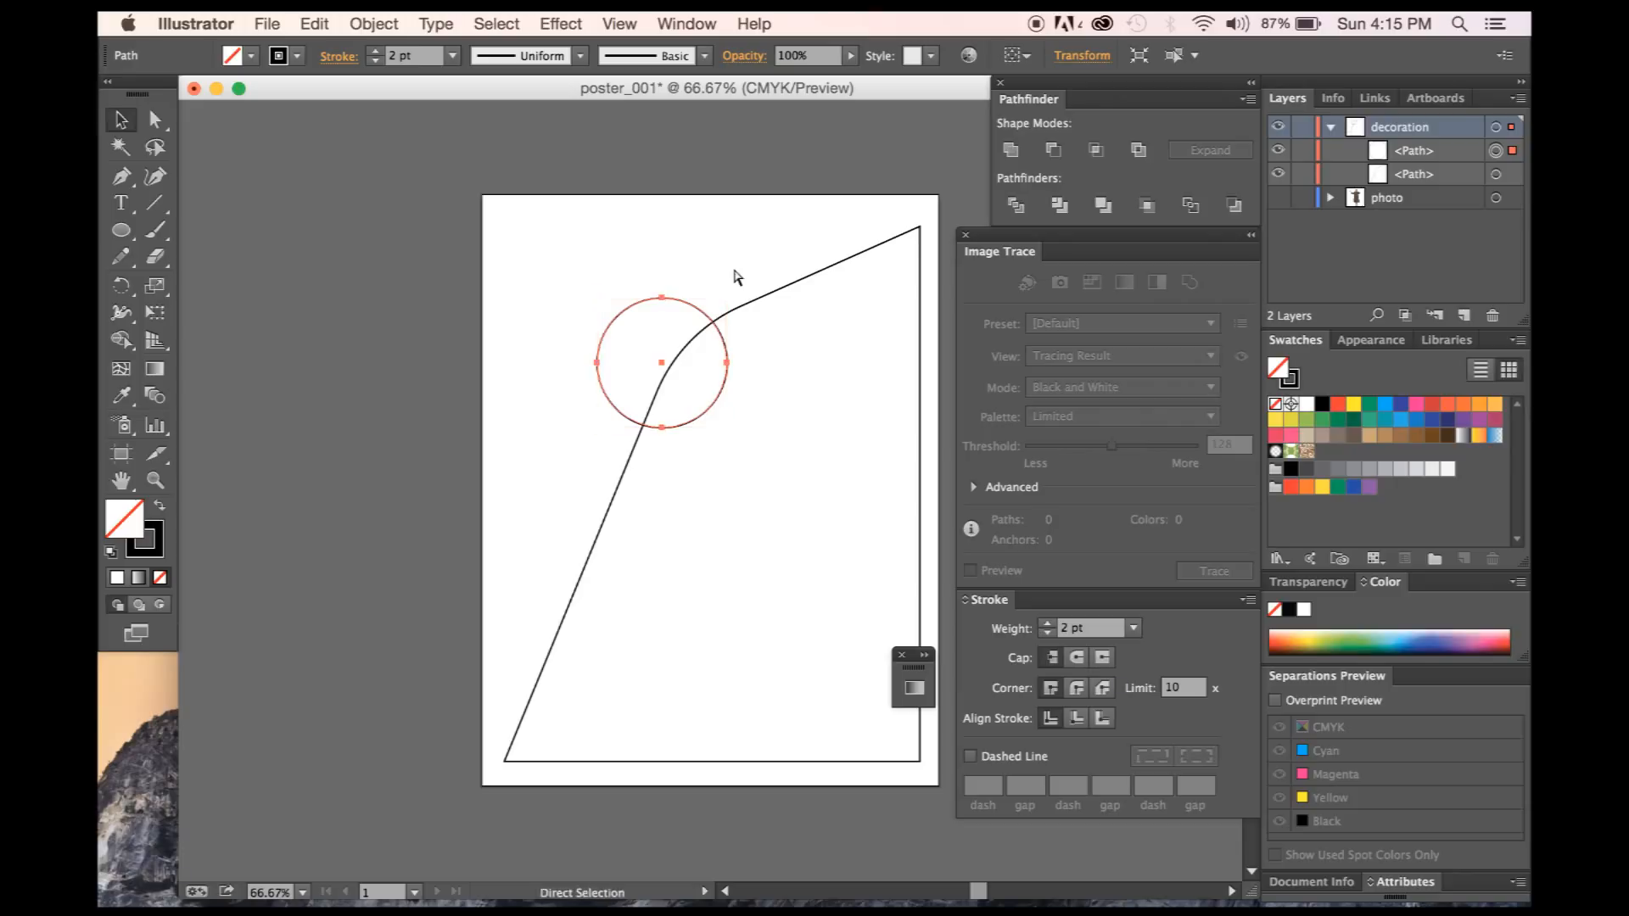
pyautogui.press('v')
pyautogui.click(762, 261)
# Subtract the circle from the frame with Minus Front and paste the copied circle in front at its original position.
pyautogui.moveTo(658, 257); pyautogui.dragTo(782, 431)
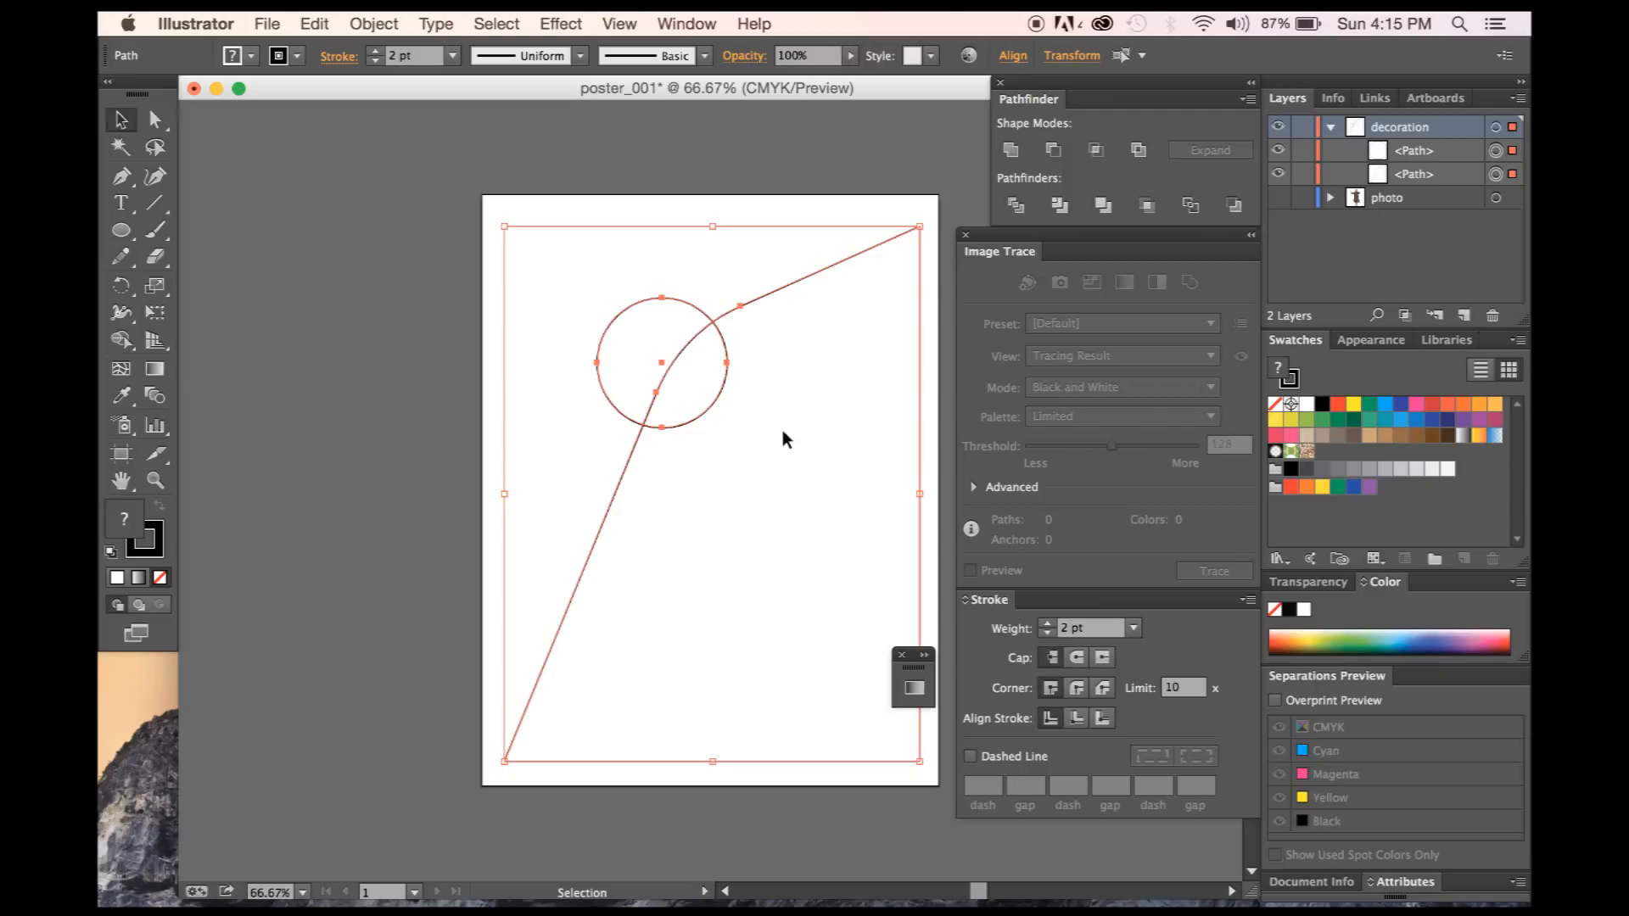
pyautogui.click(1060, 205)
pyautogui.click(807, 228)
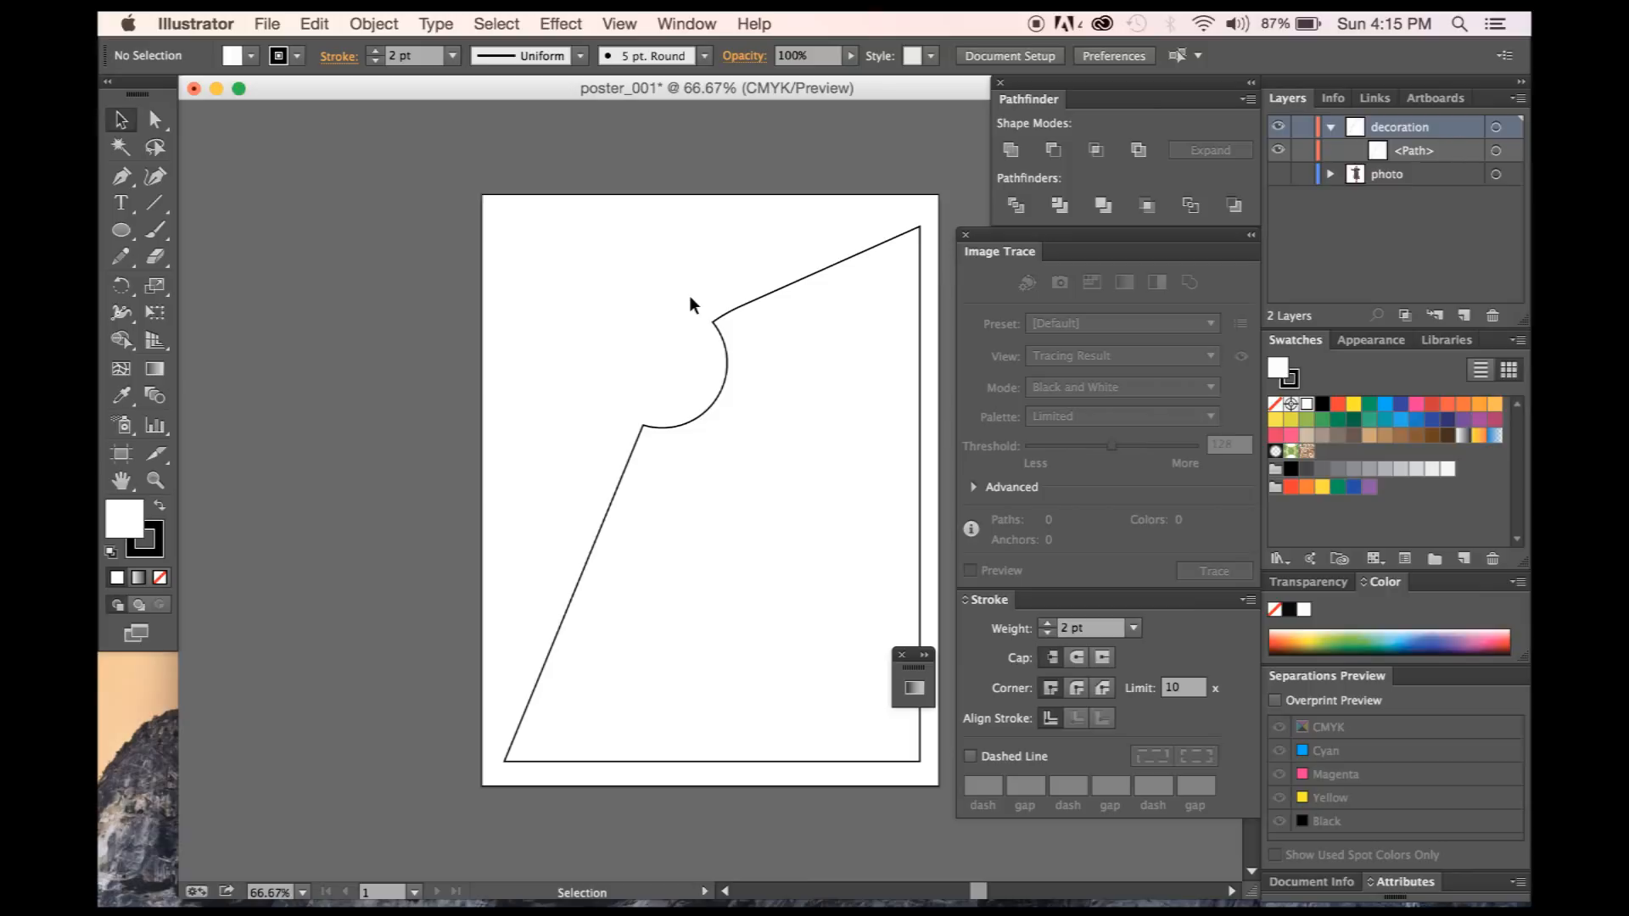
pyautogui.hotkey('ctrl', 'z')
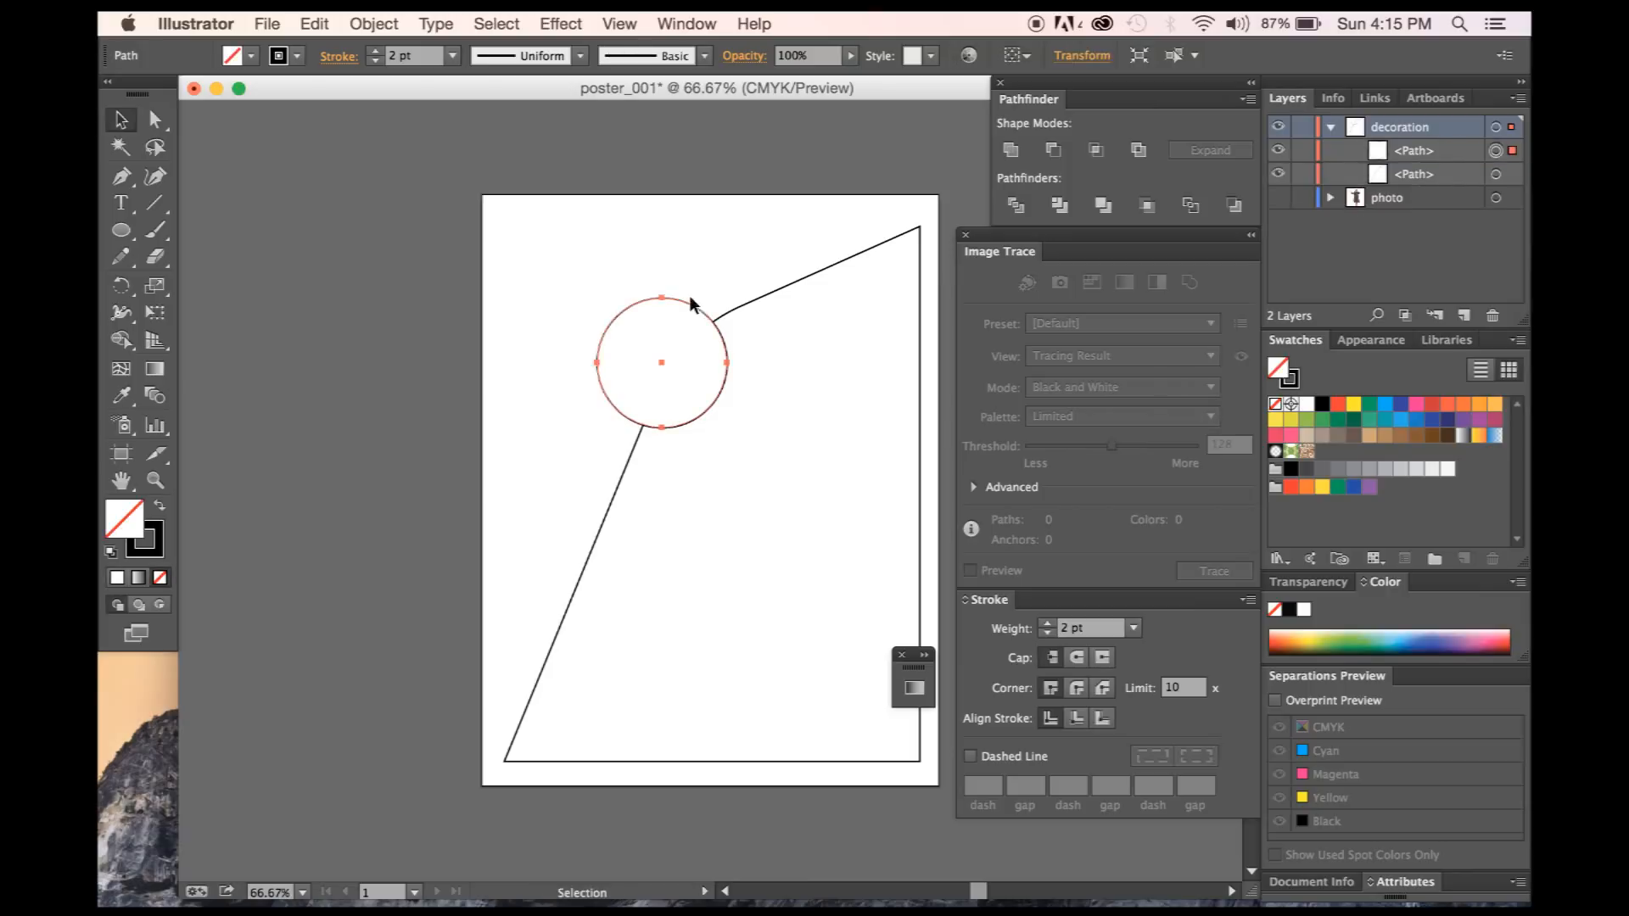
pyautogui.click(750, 255)
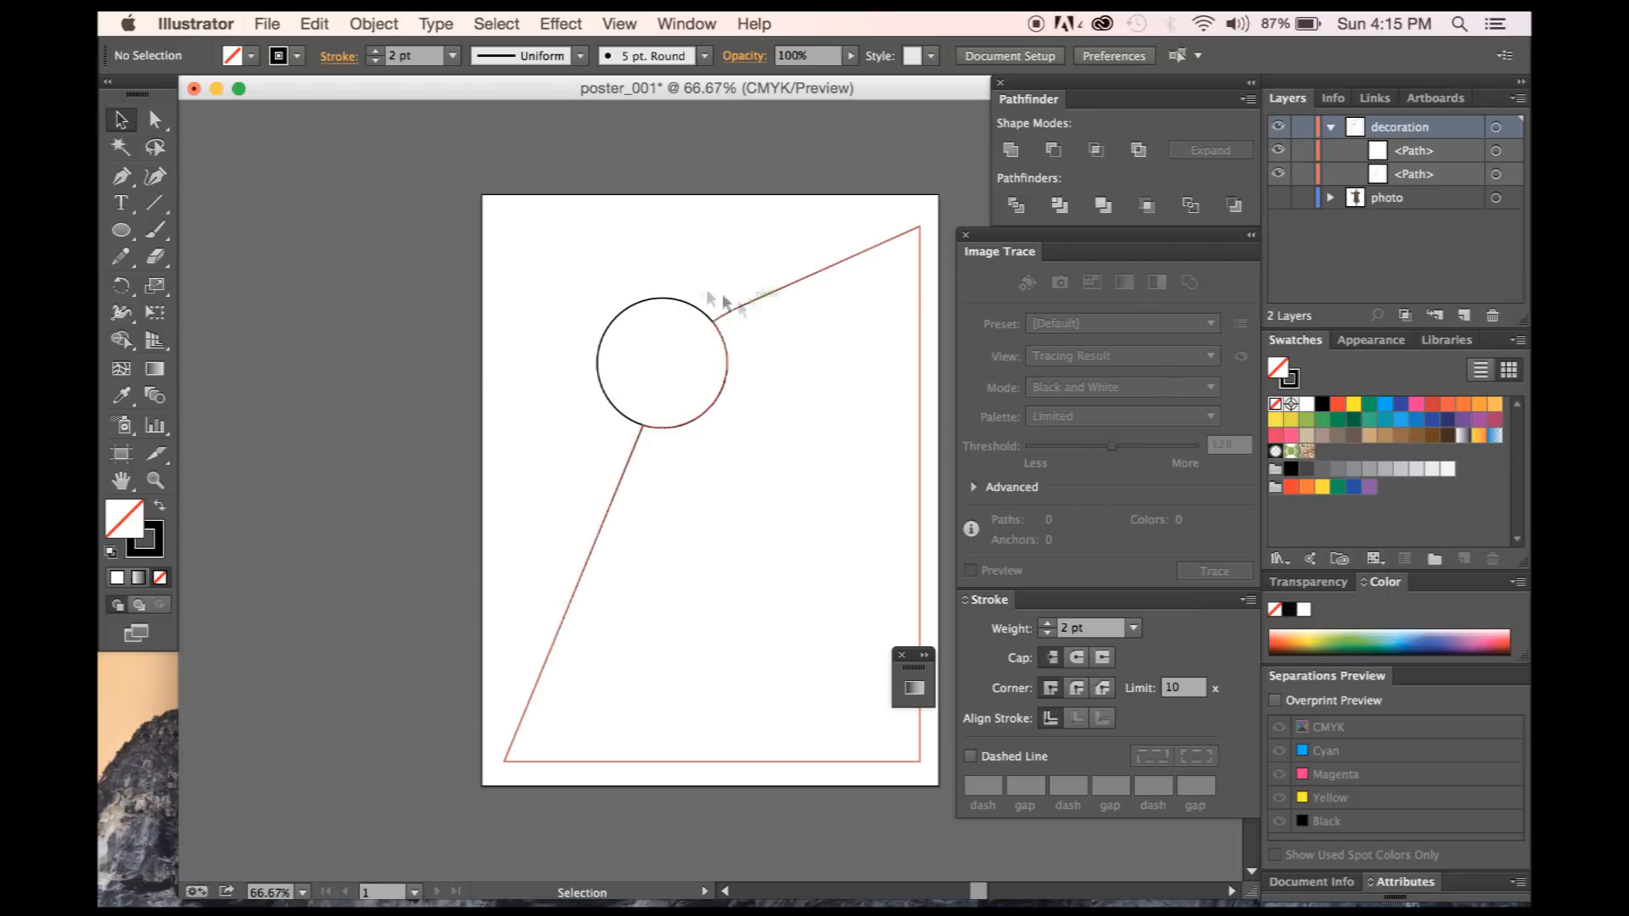
# Undo the pasted circle and the subtraction so the circle and the uncut frame are restored.
pyautogui.press('a')
pyautogui.press('v')
pyautogui.press('super+a')
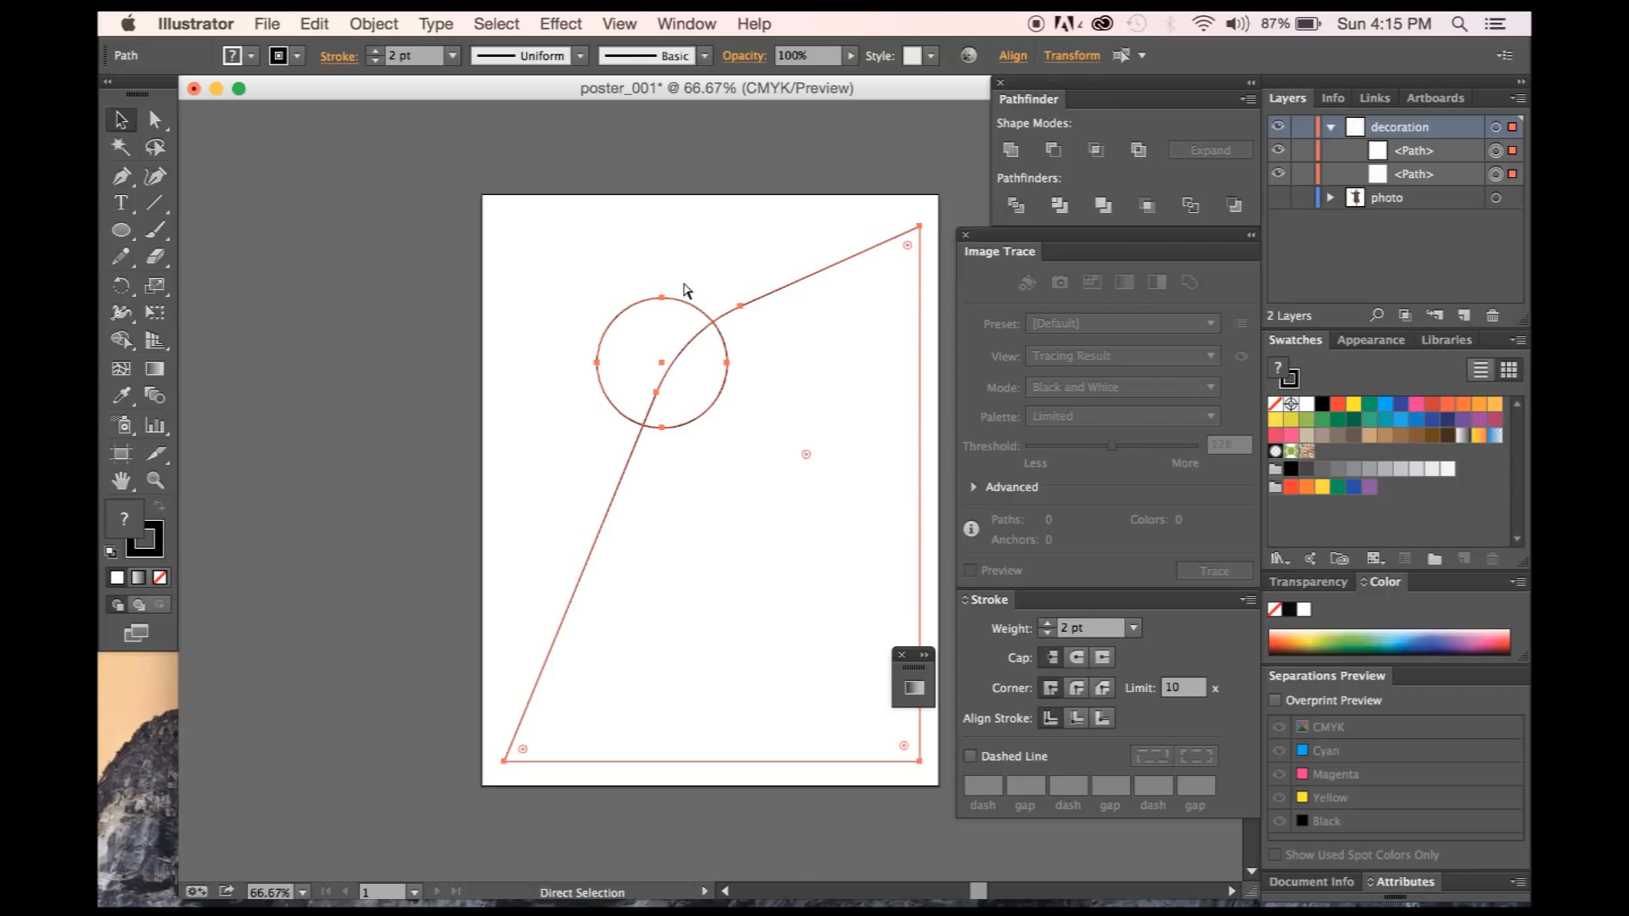
pyautogui.click(738, 265)
# Cut the circle and paste it in place behind the frame, leaving nothing selected.
pyautogui.click(751, 303)
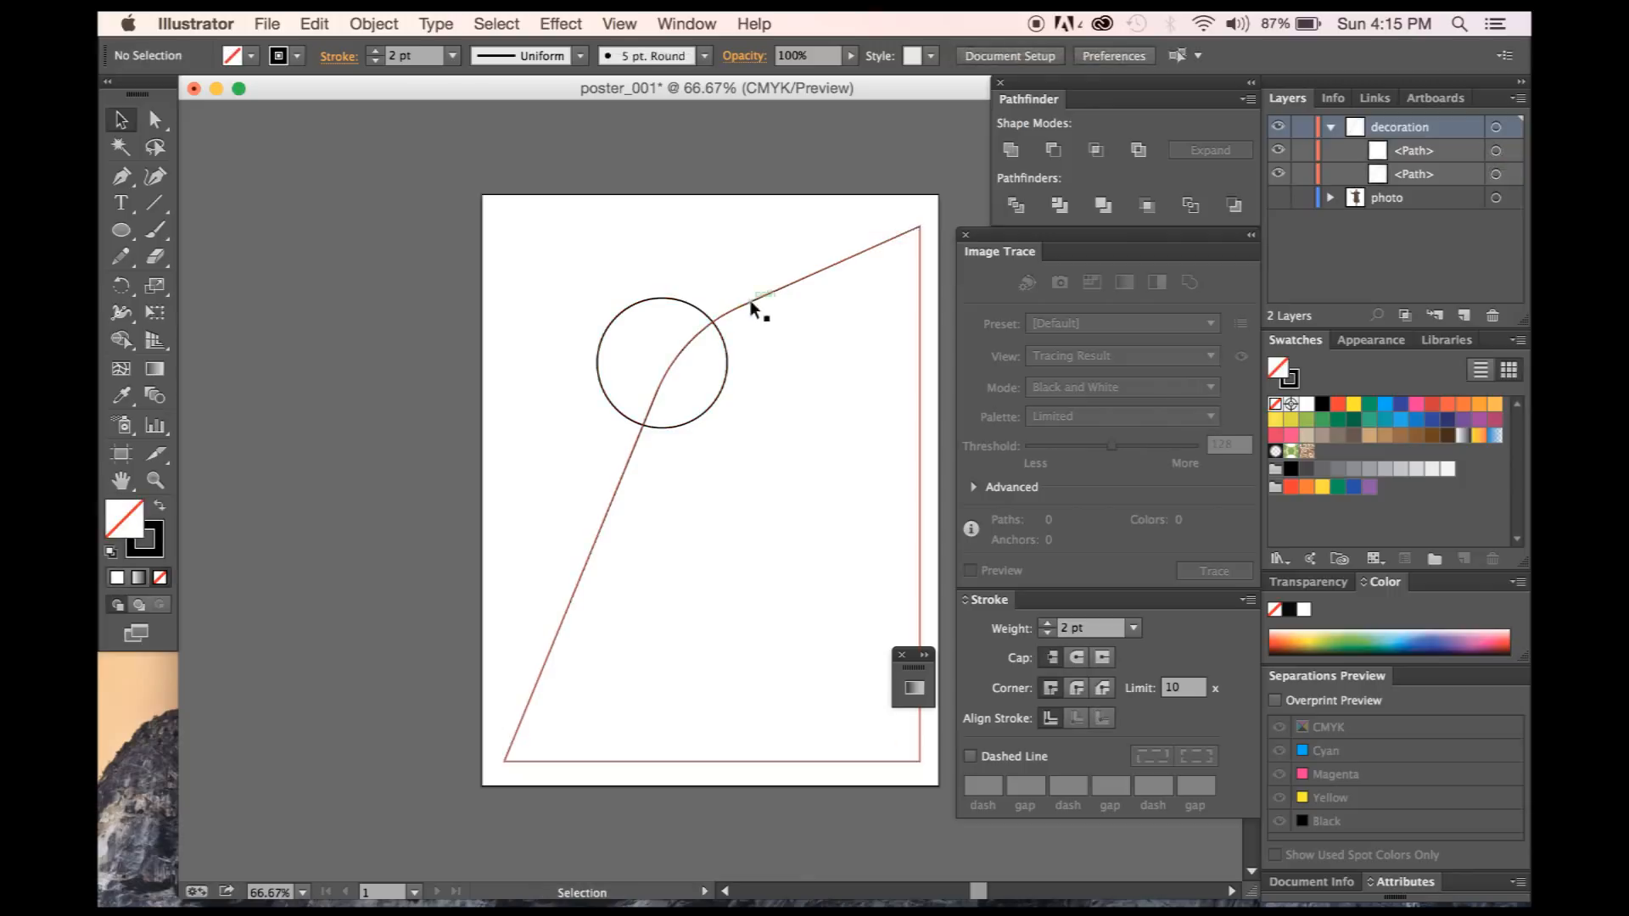
pyautogui.click(684, 304)
pyautogui.click(685, 298)
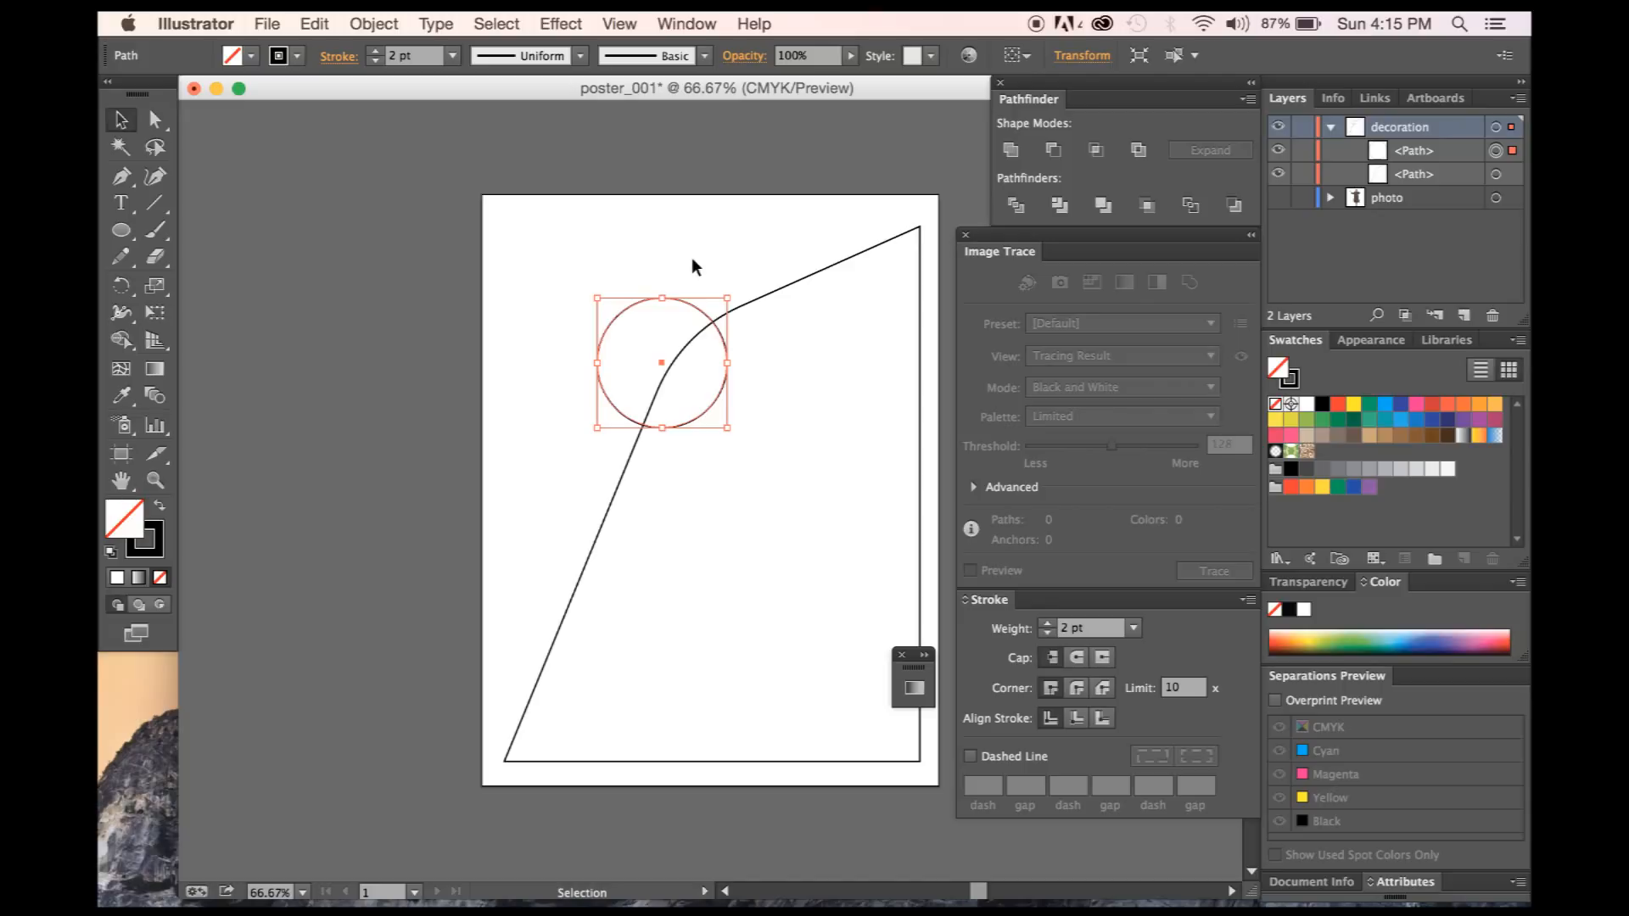
pyautogui.press('Delete')
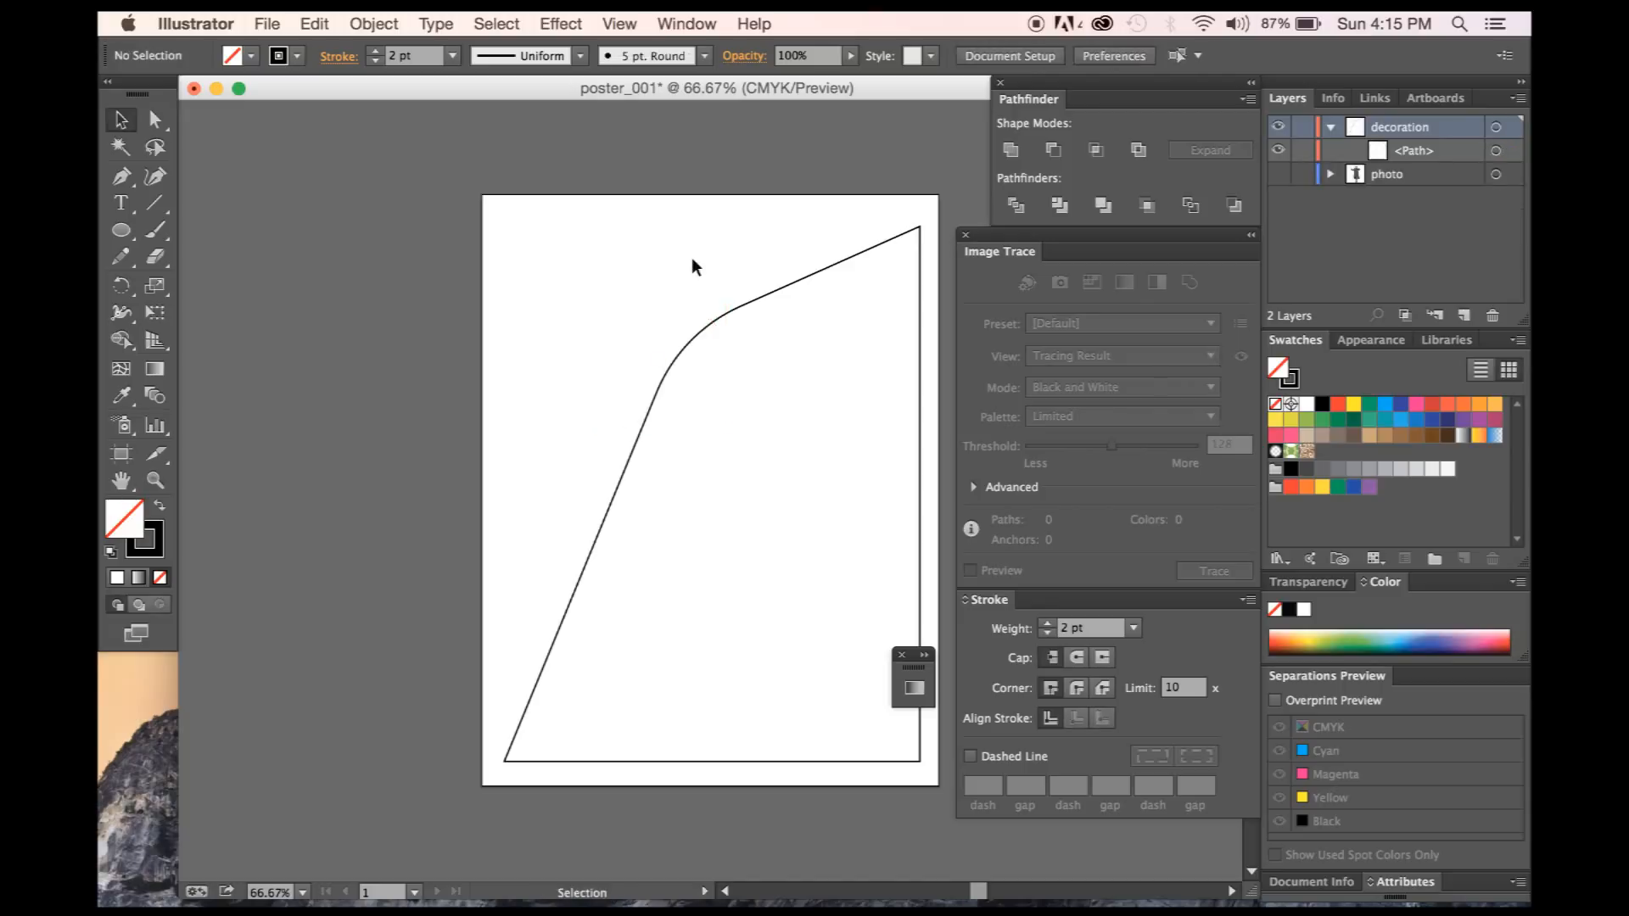
pyautogui.press('a')
pyautogui.press('super+z')
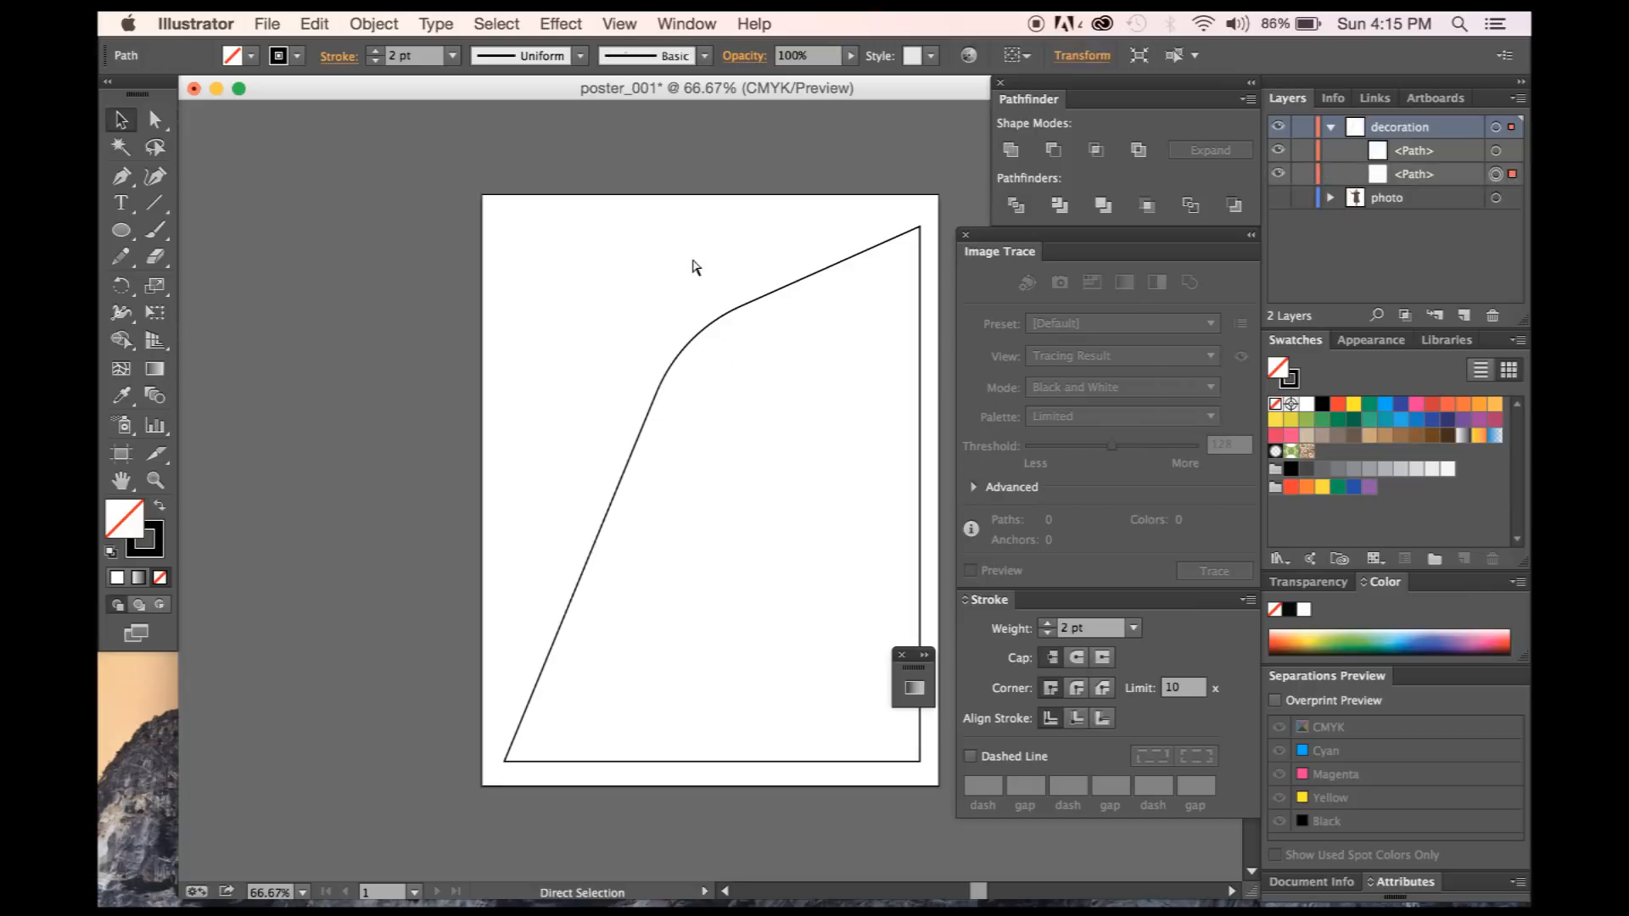
pyautogui.press('super+shift+a')
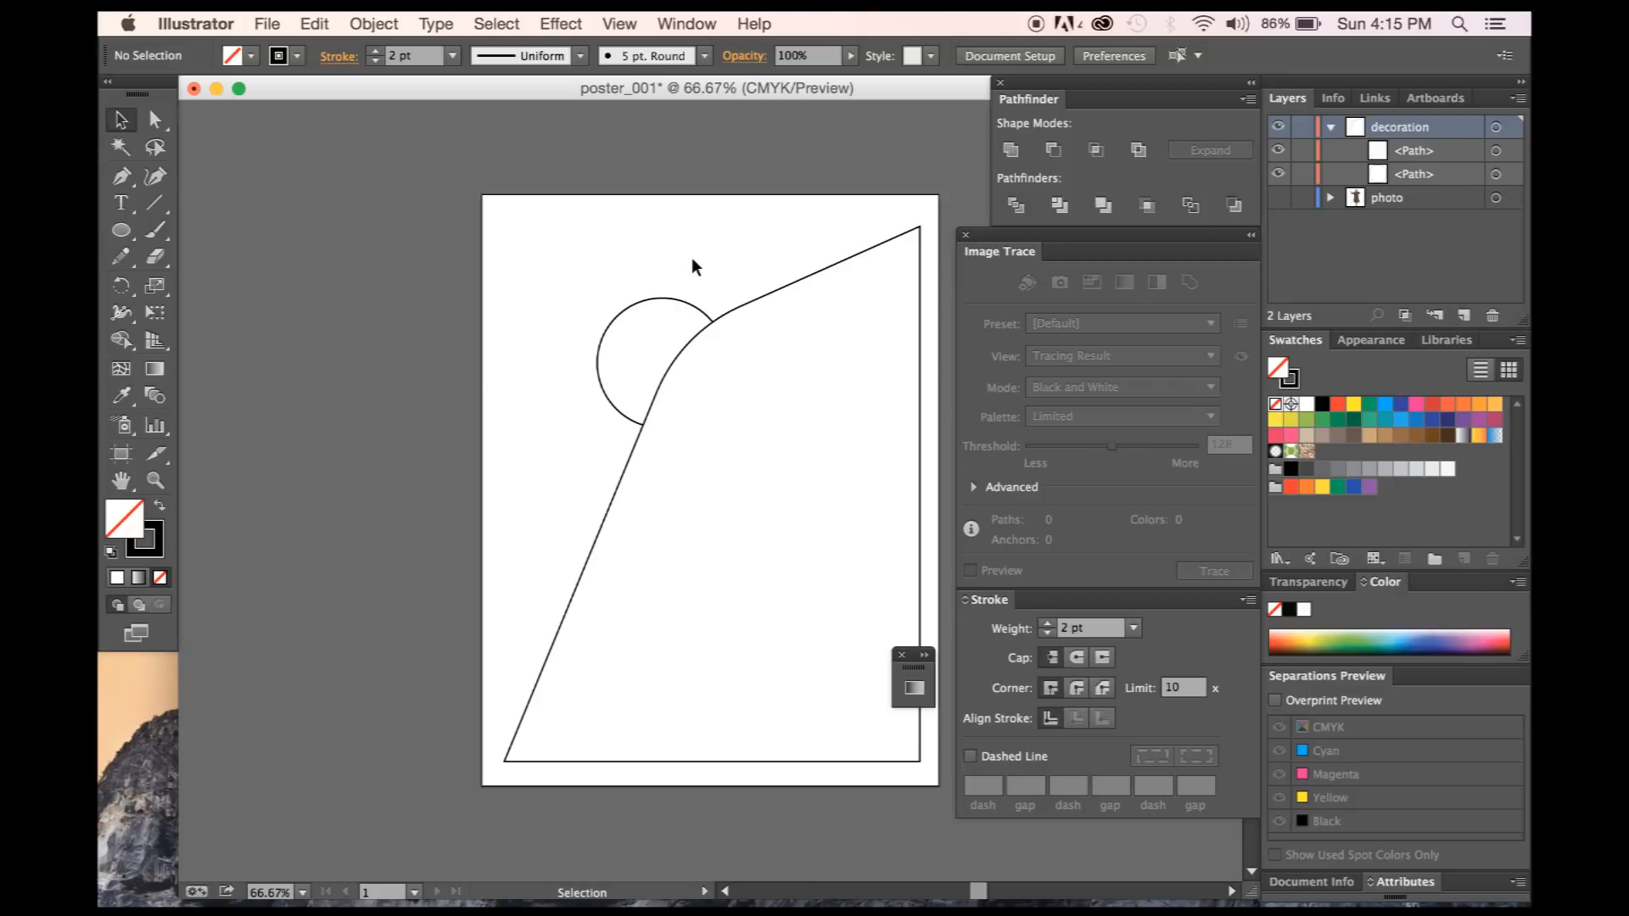
# Restore the circle to its place in front of the frame and leave it deselected.
pyautogui.click(711, 321)
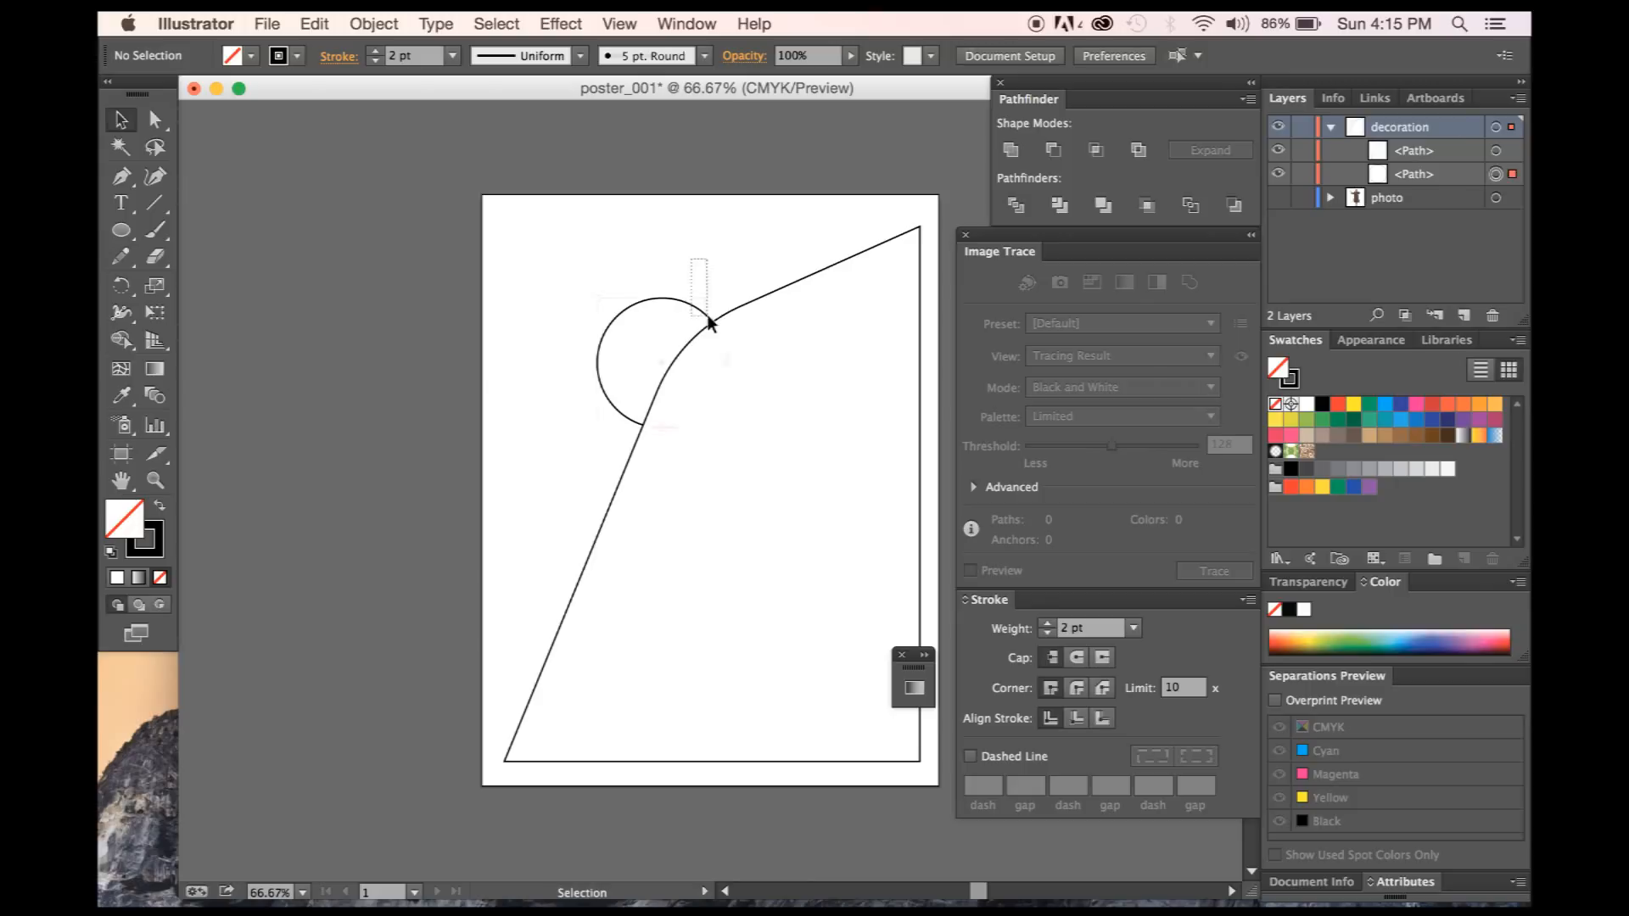
pyautogui.press('a')
pyautogui.press('v')
pyautogui.press('Delete')
pyautogui.press('a')
pyautogui.hotkey('ctrl', 'z')
pyautogui.press('v')
pyautogui.click(733, 267)
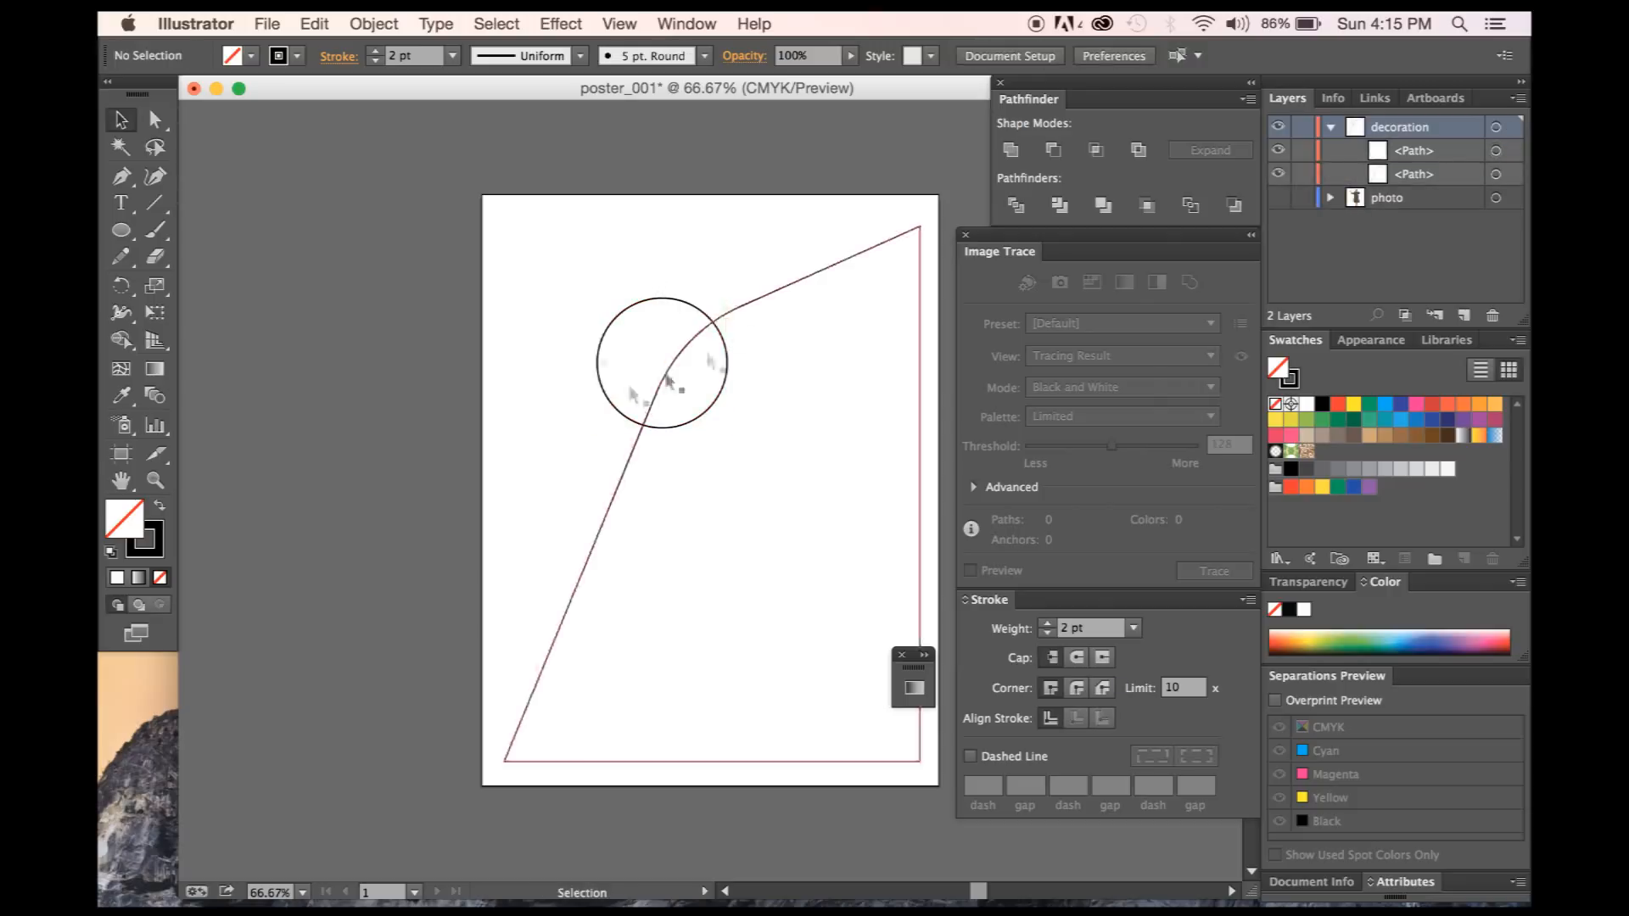
# Draw a square about 1.9 in wide inside the lower middle part of the frame with the Rectangle tool.
pyautogui.click(118, 234)
pyautogui.moveTo(119, 237); pyautogui.dragTo(189, 238)
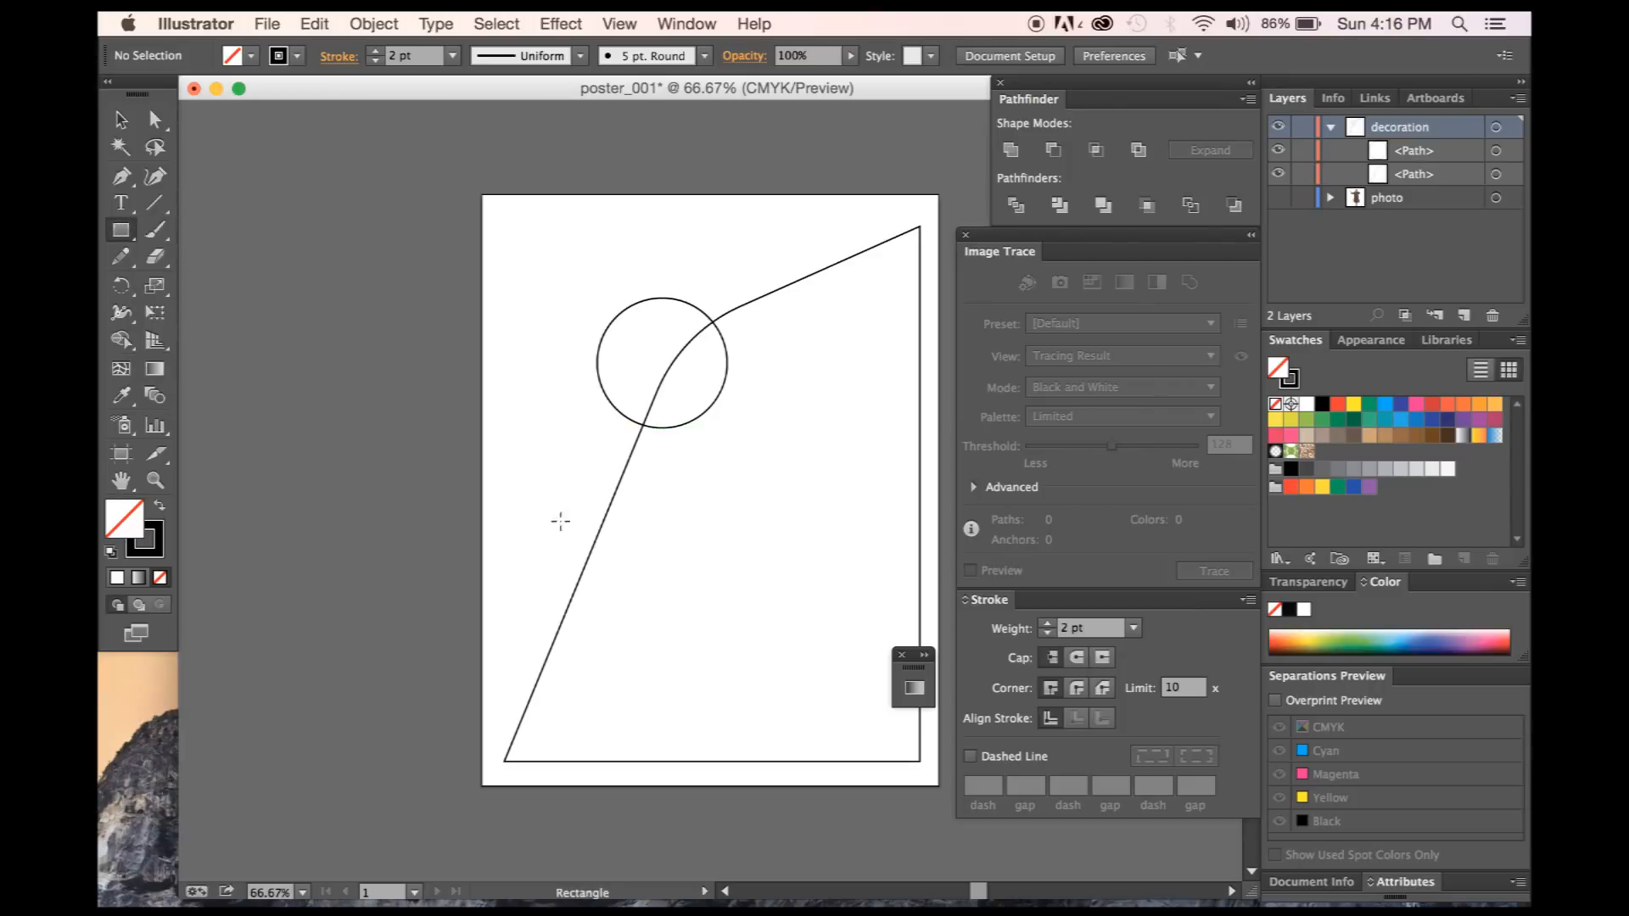
pyautogui.moveTo(687, 508); pyautogui.dragTo(788, 602)
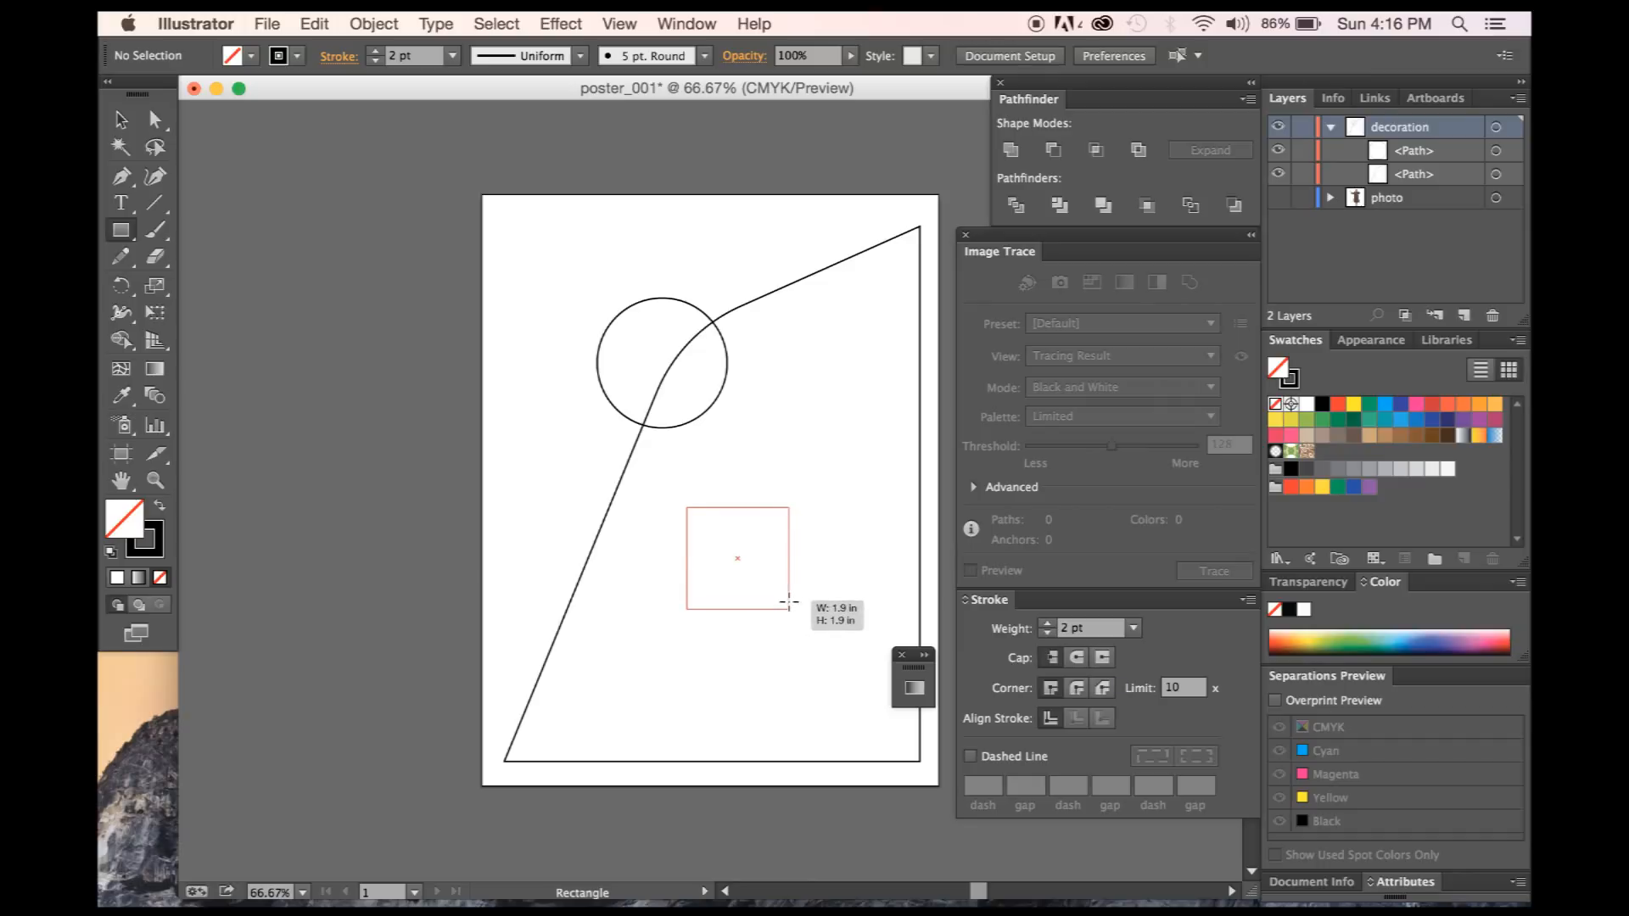
pyautogui.moveTo(789, 601); pyautogui.dragTo(789, 602)
# Round all four corners of the square slightly and deselect it.
pyautogui.click(132, 126)
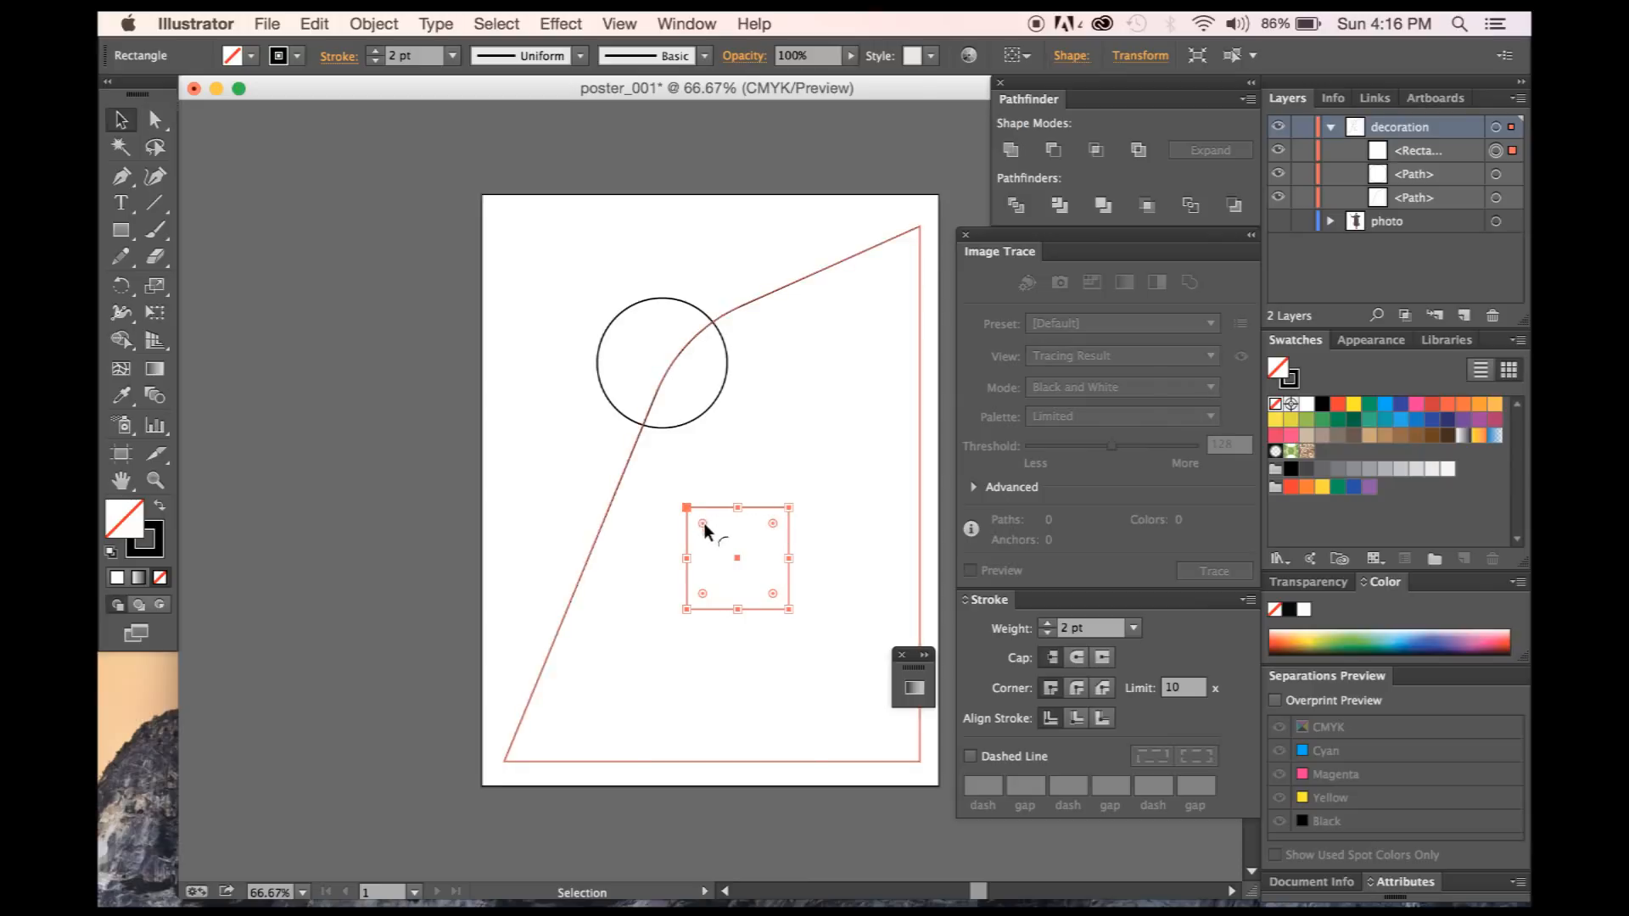
pyautogui.moveTo(703, 526)
pyautogui.mouseDown()
pyautogui.moveTo(721, 540)
pyautogui.moveTo(709, 521)
pyautogui.mouseUp()
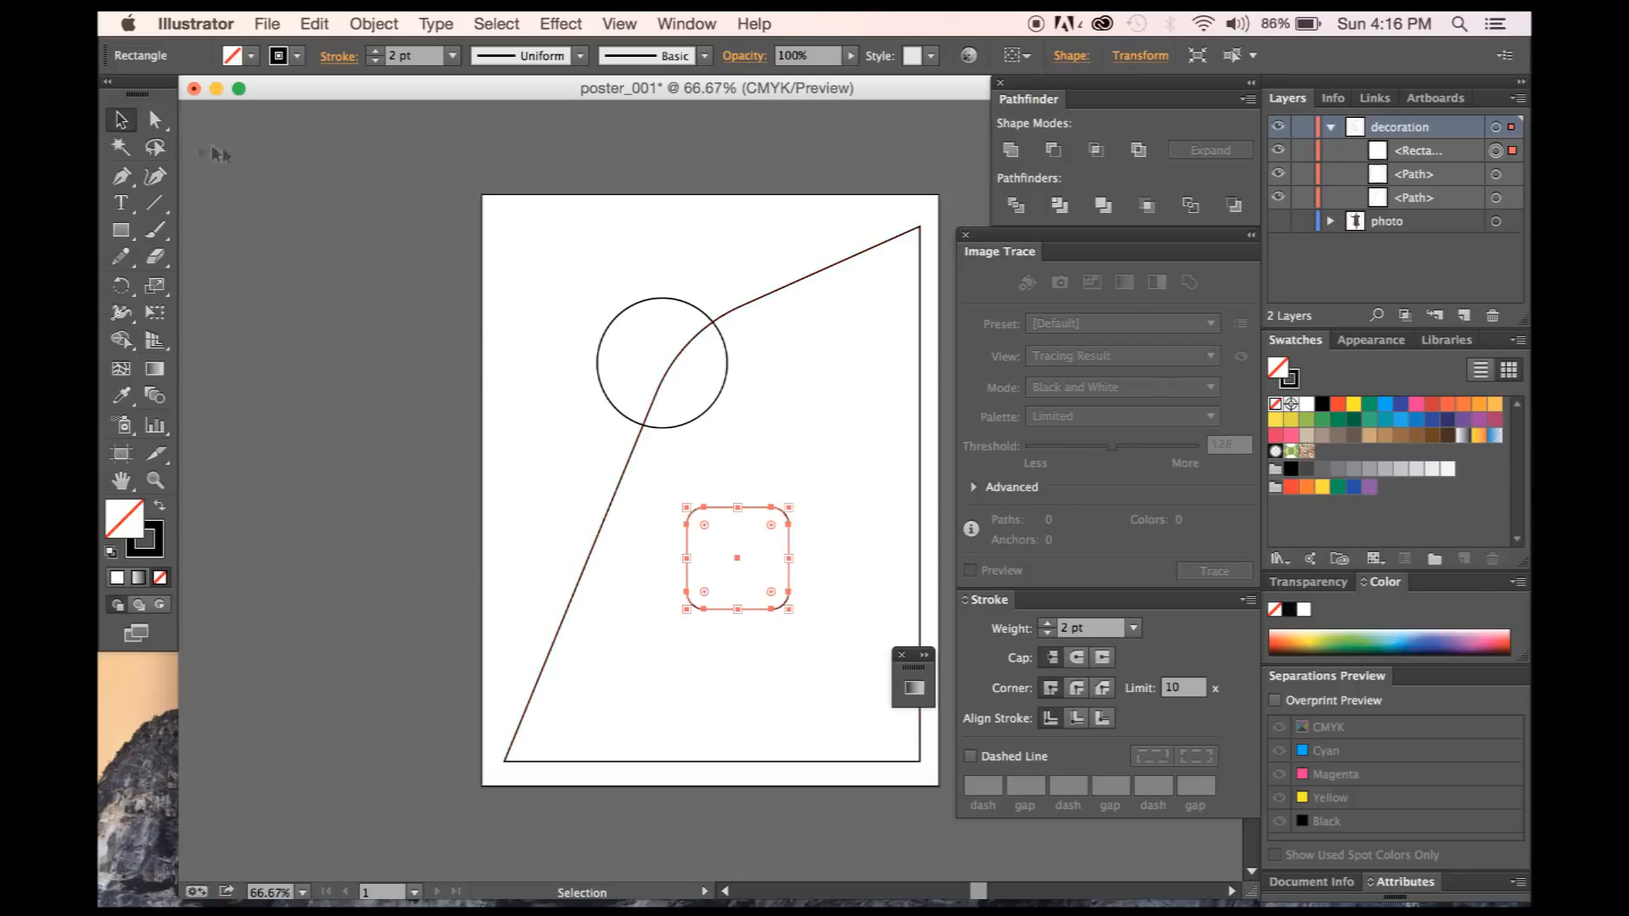
pyautogui.click(417, 327)
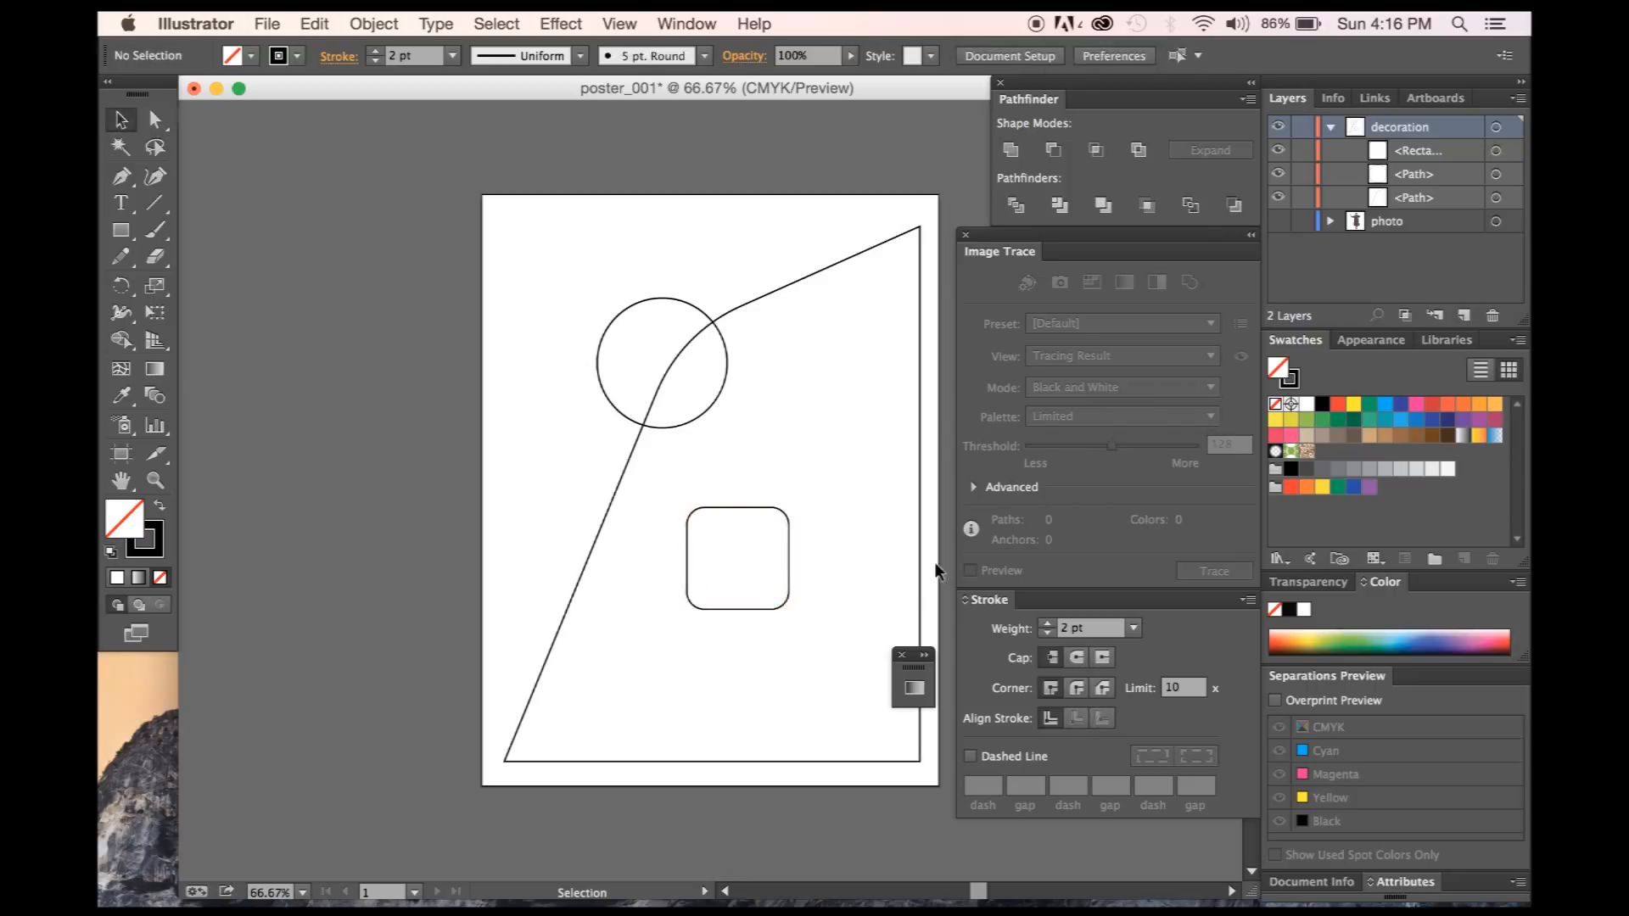
pyautogui.click(790, 560)
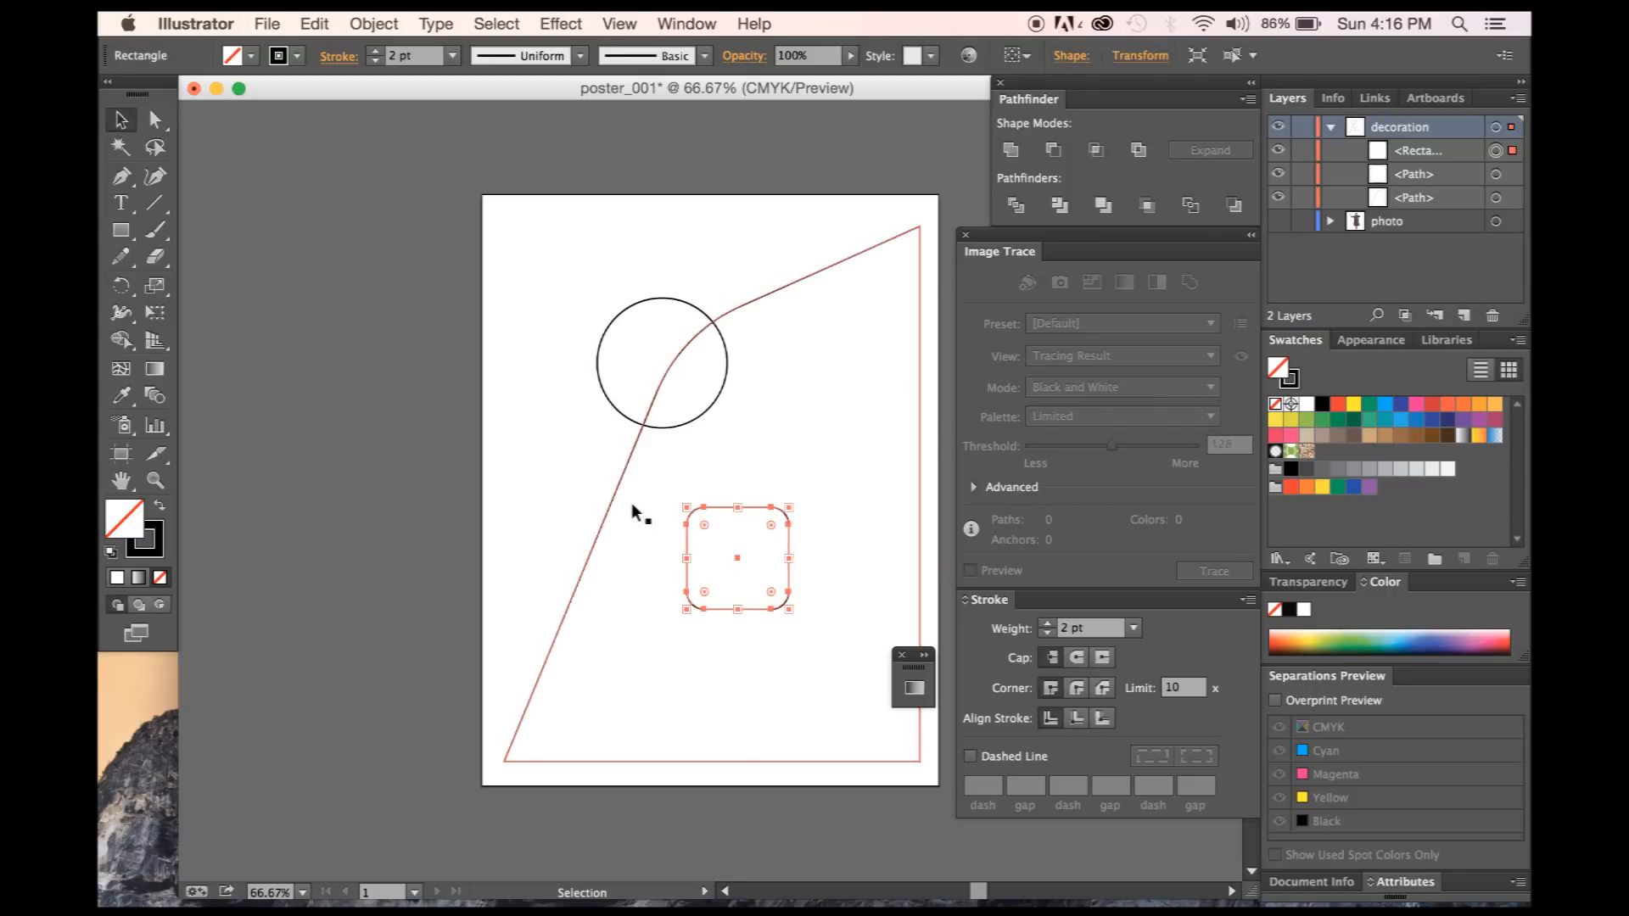
pyautogui.click(293, 386)
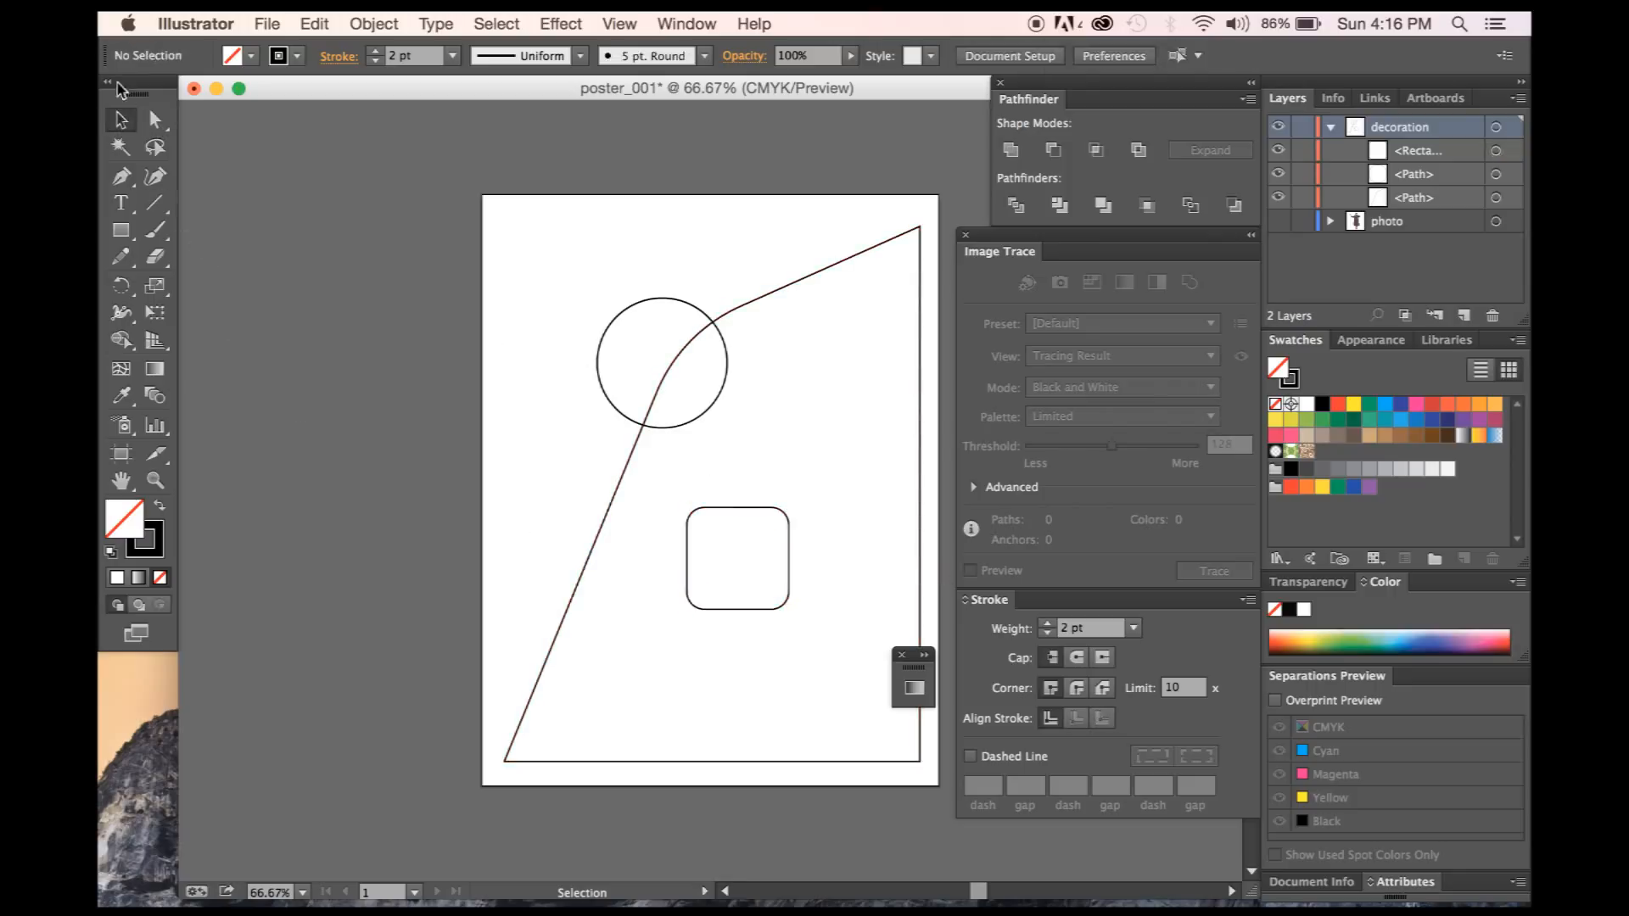
# Shrink the rounded square toward its lower-right corner and lock the frame's path in the decoration layer.
pyautogui.click(690, 521)
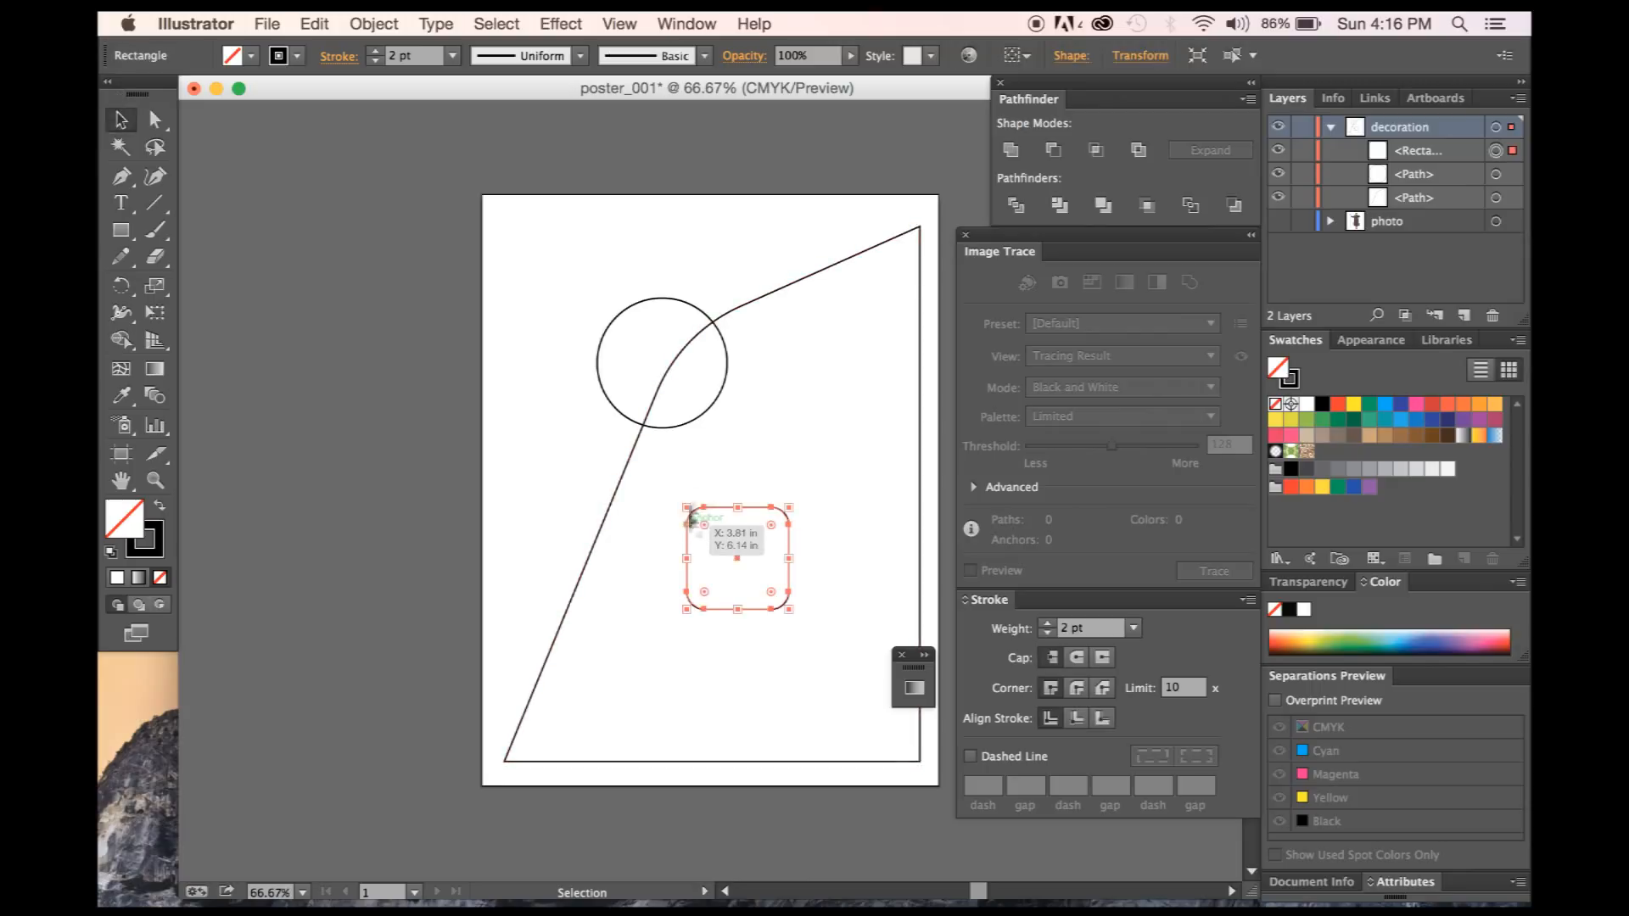
pyautogui.moveTo(689, 509); pyautogui.dragTo(894, 431)
pyautogui.press('a')
pyautogui.hotkey('ctrl', 'z')
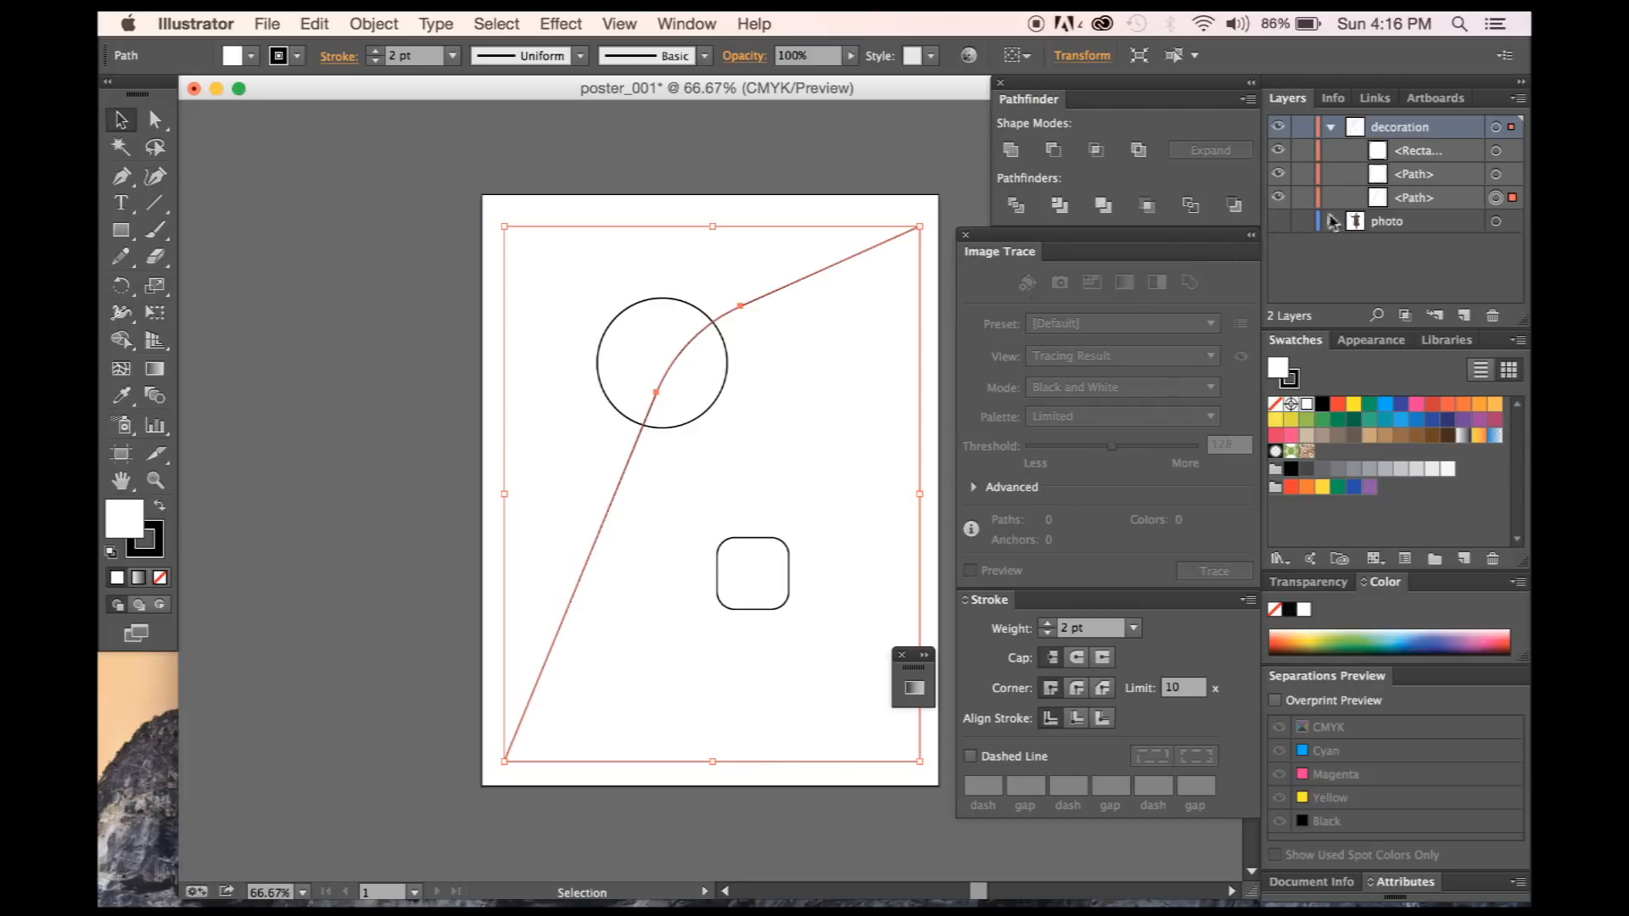
pyautogui.click(1304, 198)
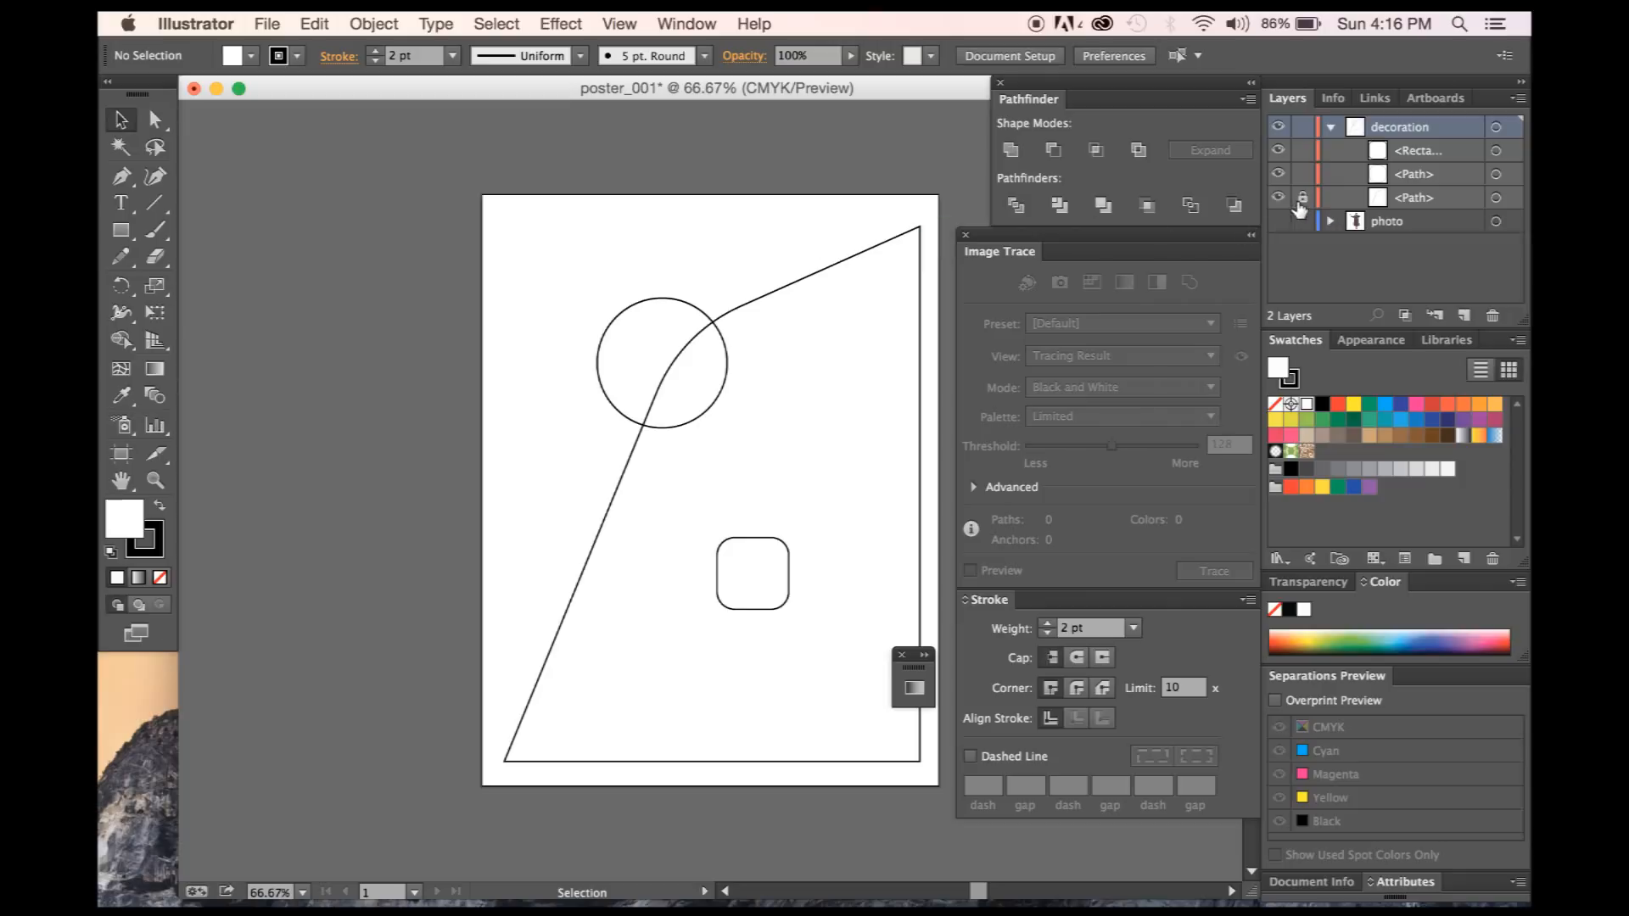
# Move the rounded square onto the frame's right edge, shrink it further and position it just below the top corner.
pyautogui.click(788, 550)
pyautogui.moveTo(755, 569); pyautogui.dragTo(829, 462)
pyautogui.moveTo(753, 577); pyautogui.dragTo(894, 299)
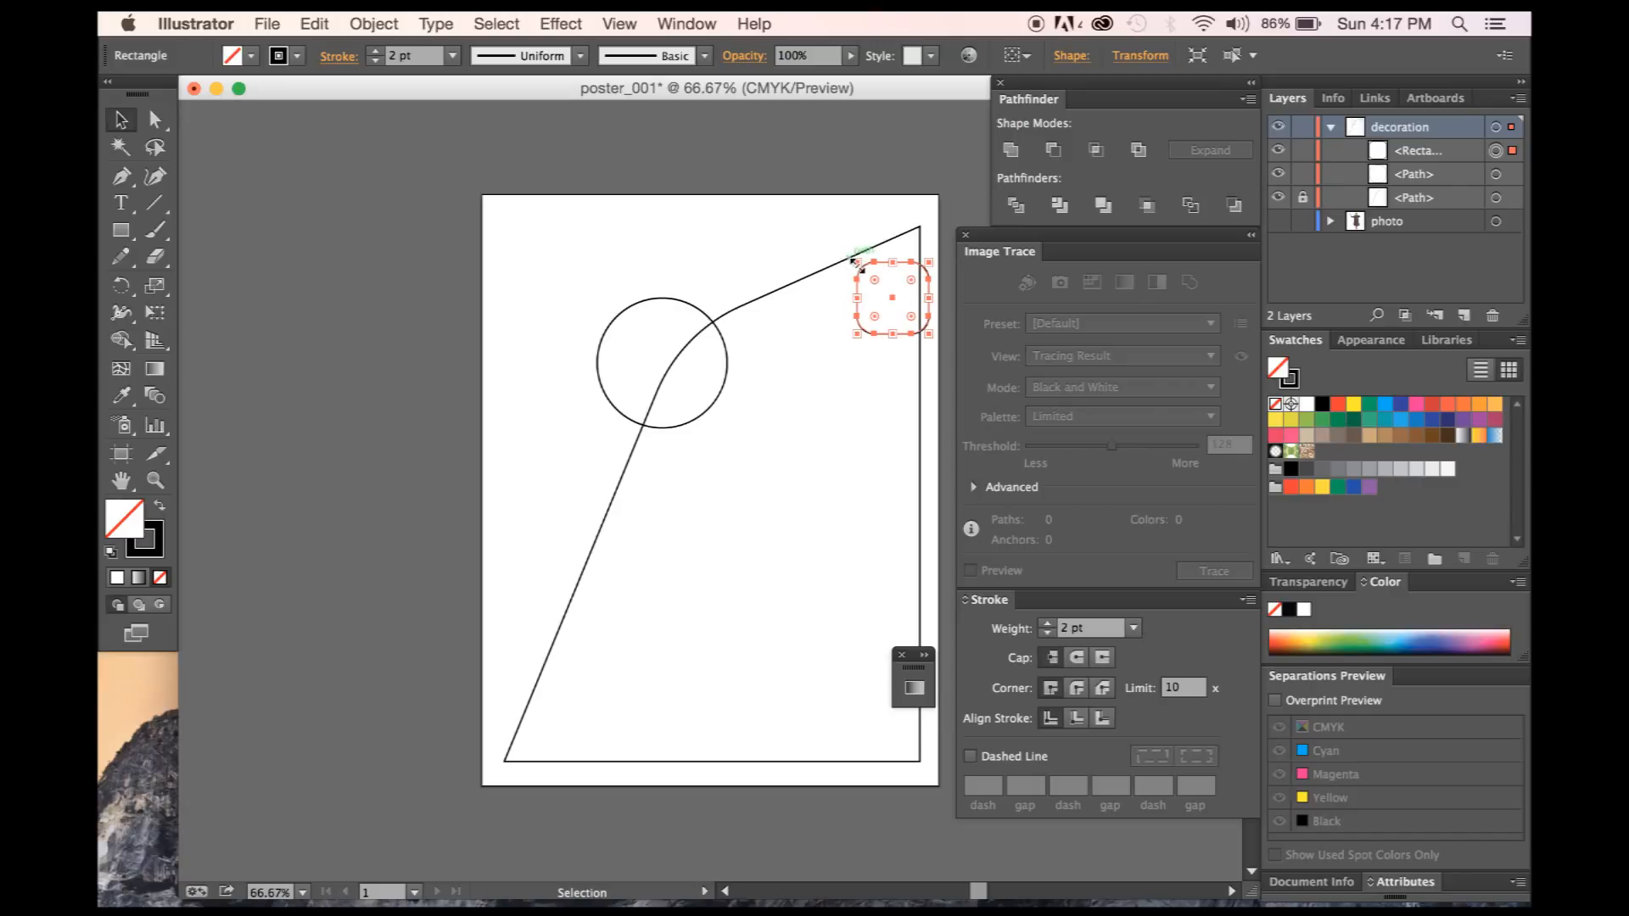
pyautogui.moveTo(853, 261); pyautogui.dragTo(883, 290)
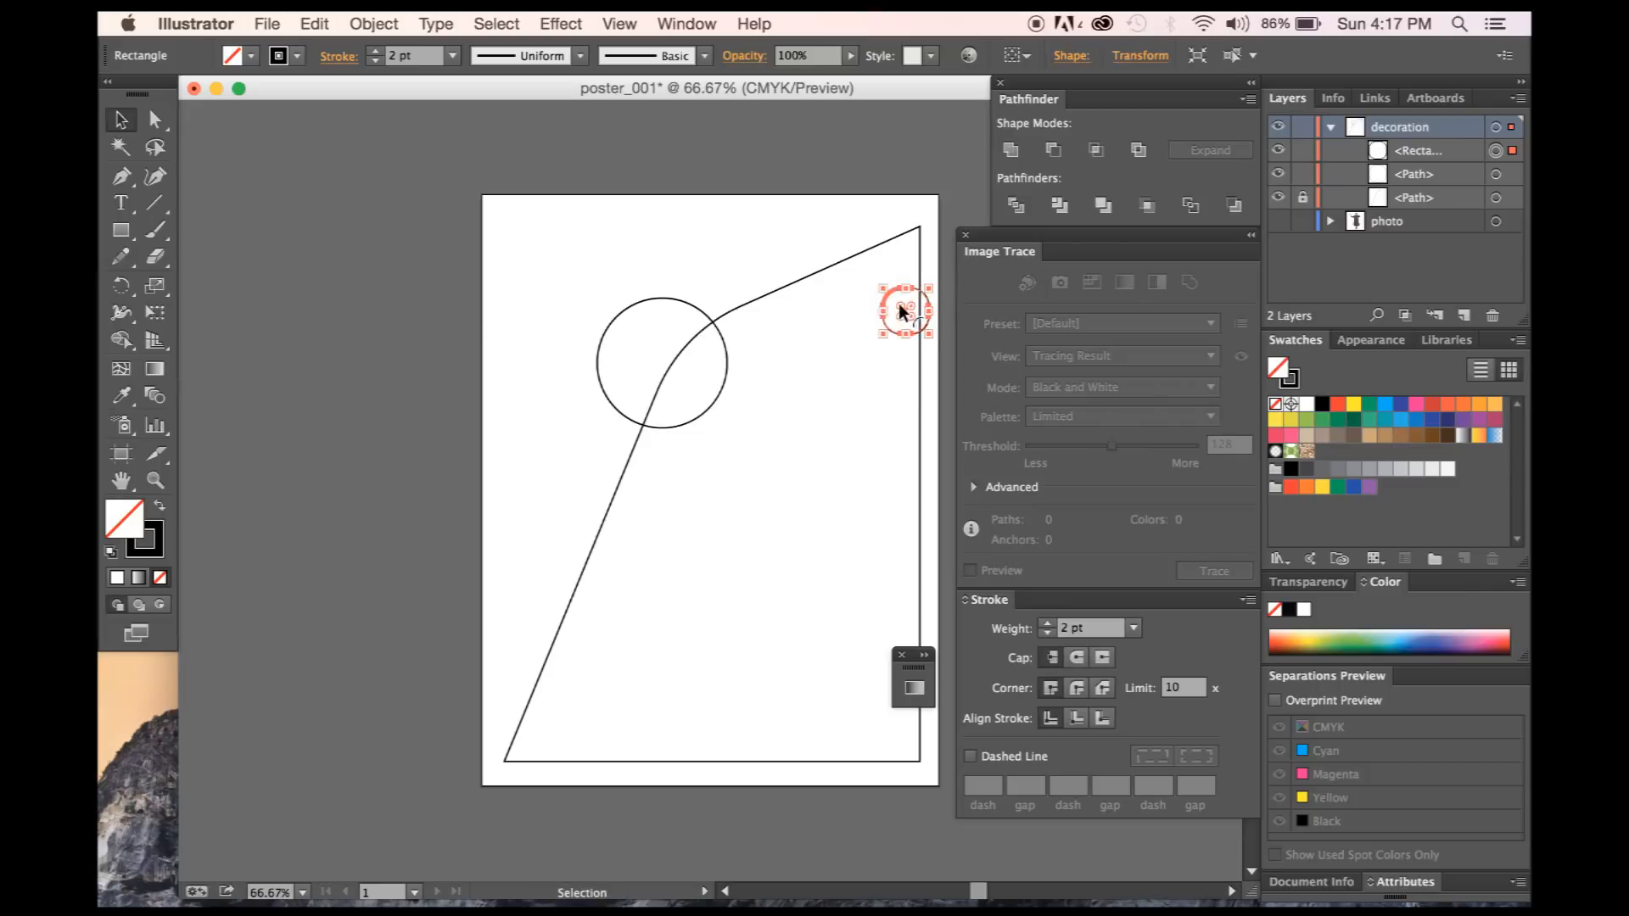
pyautogui.moveTo(899, 303); pyautogui.dragTo(902, 280)
# Duplicate the rounded square twice straight down the frame's right edge to form a column of three, and deselect.
pyautogui.moveTo(903, 281); pyautogui.dragTo(903, 356)
pyautogui.press('shift')
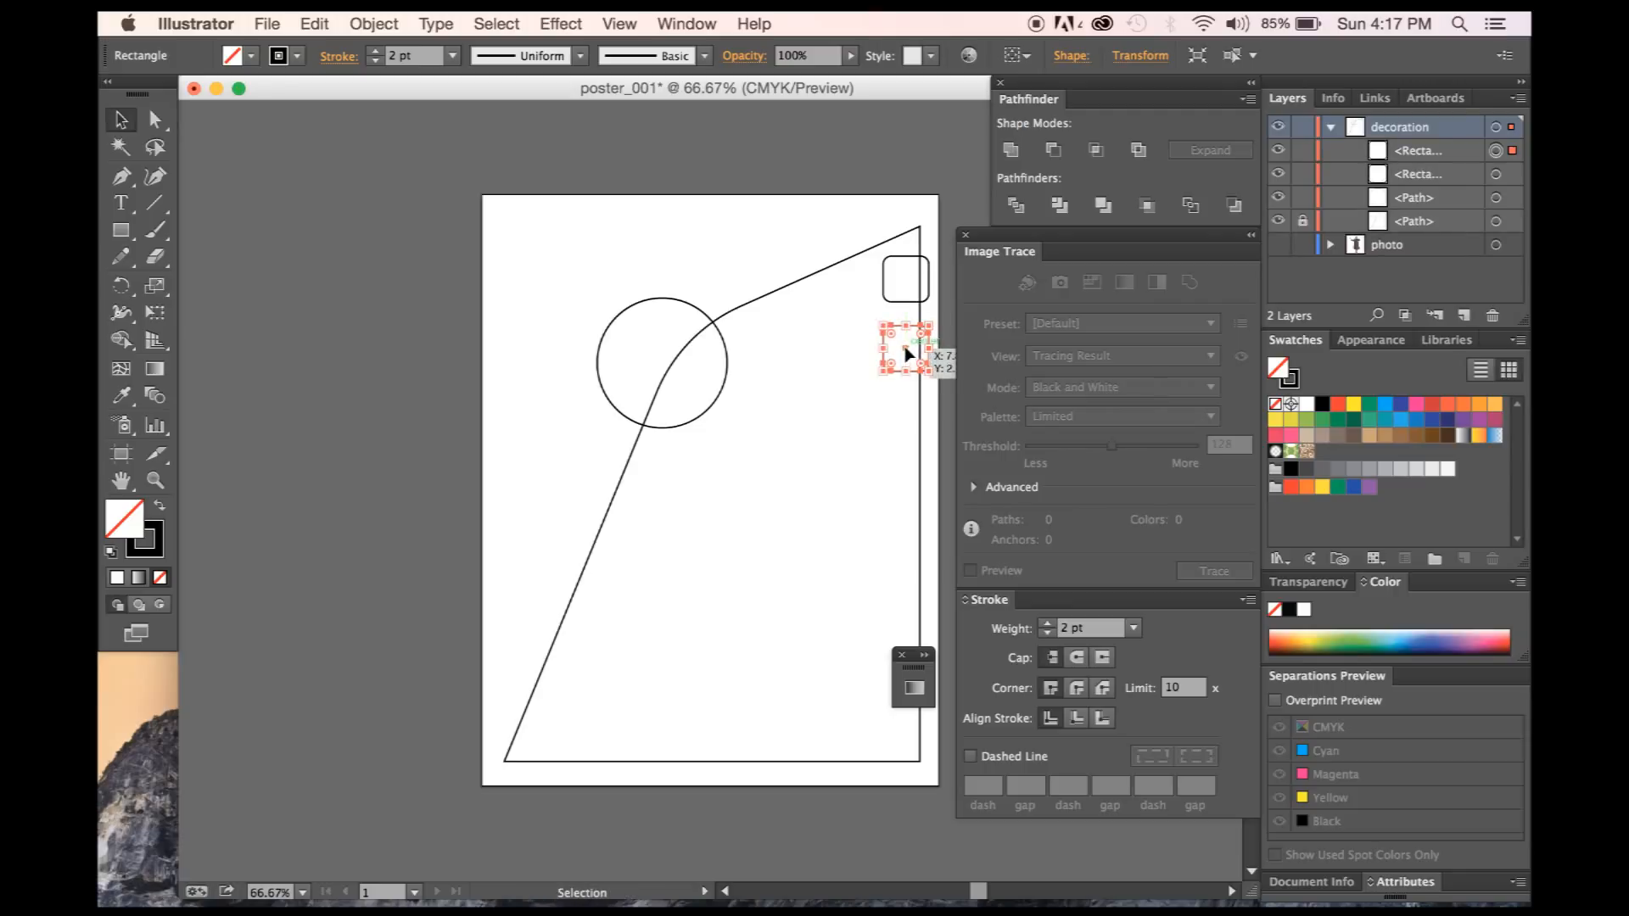
pyautogui.moveTo(905, 346); pyautogui.dragTo(900, 418)
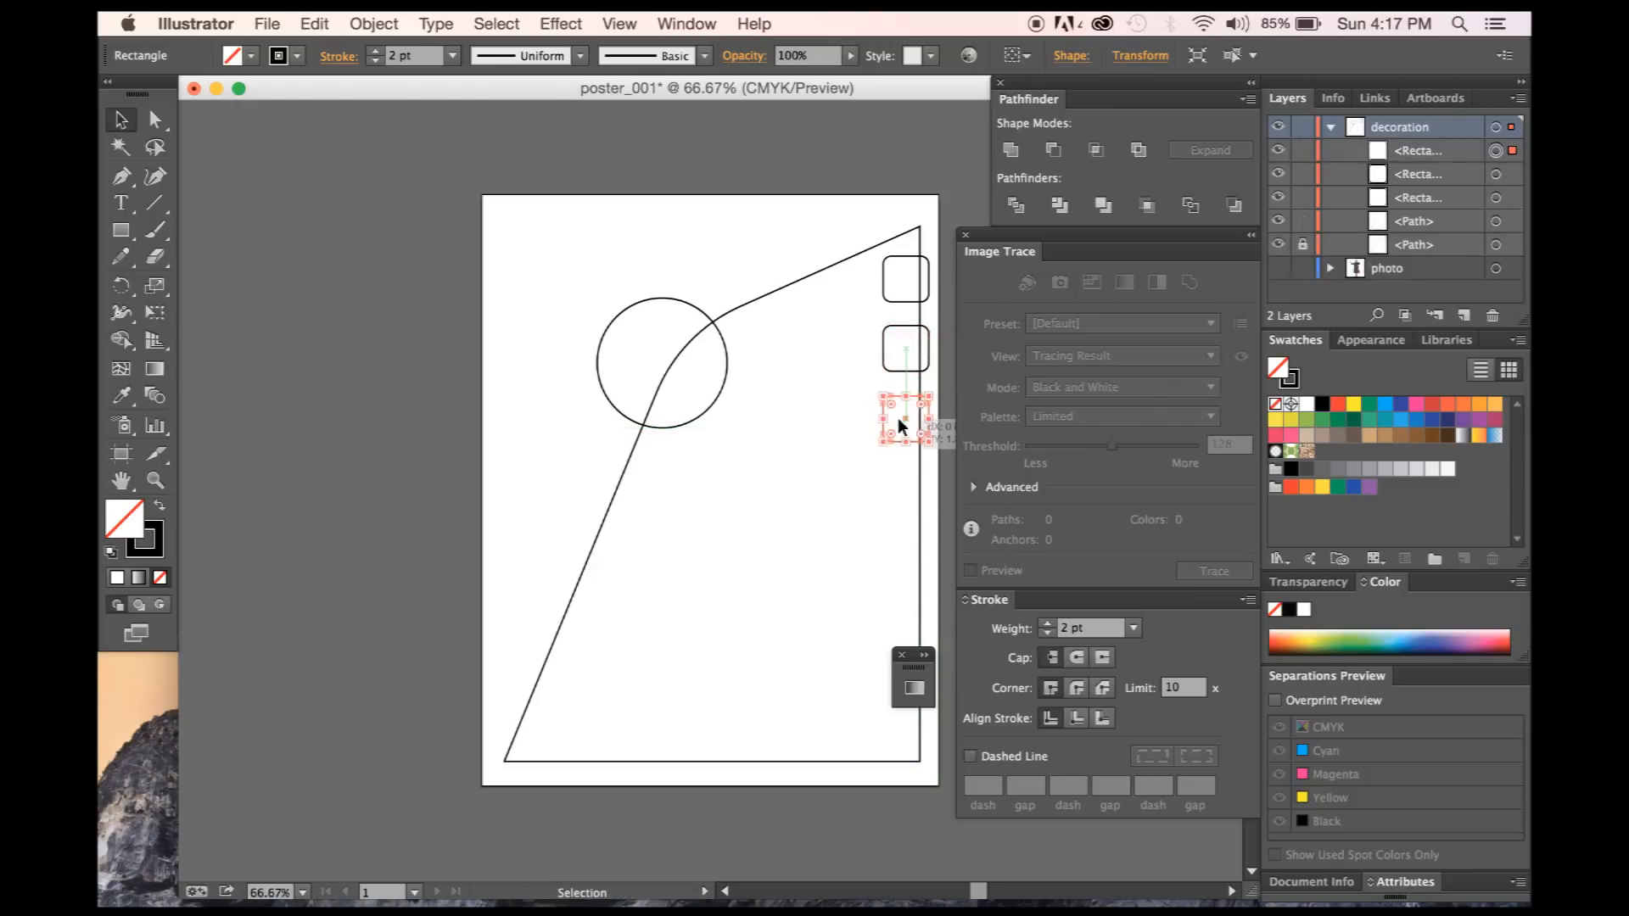
pyautogui.click(853, 394)
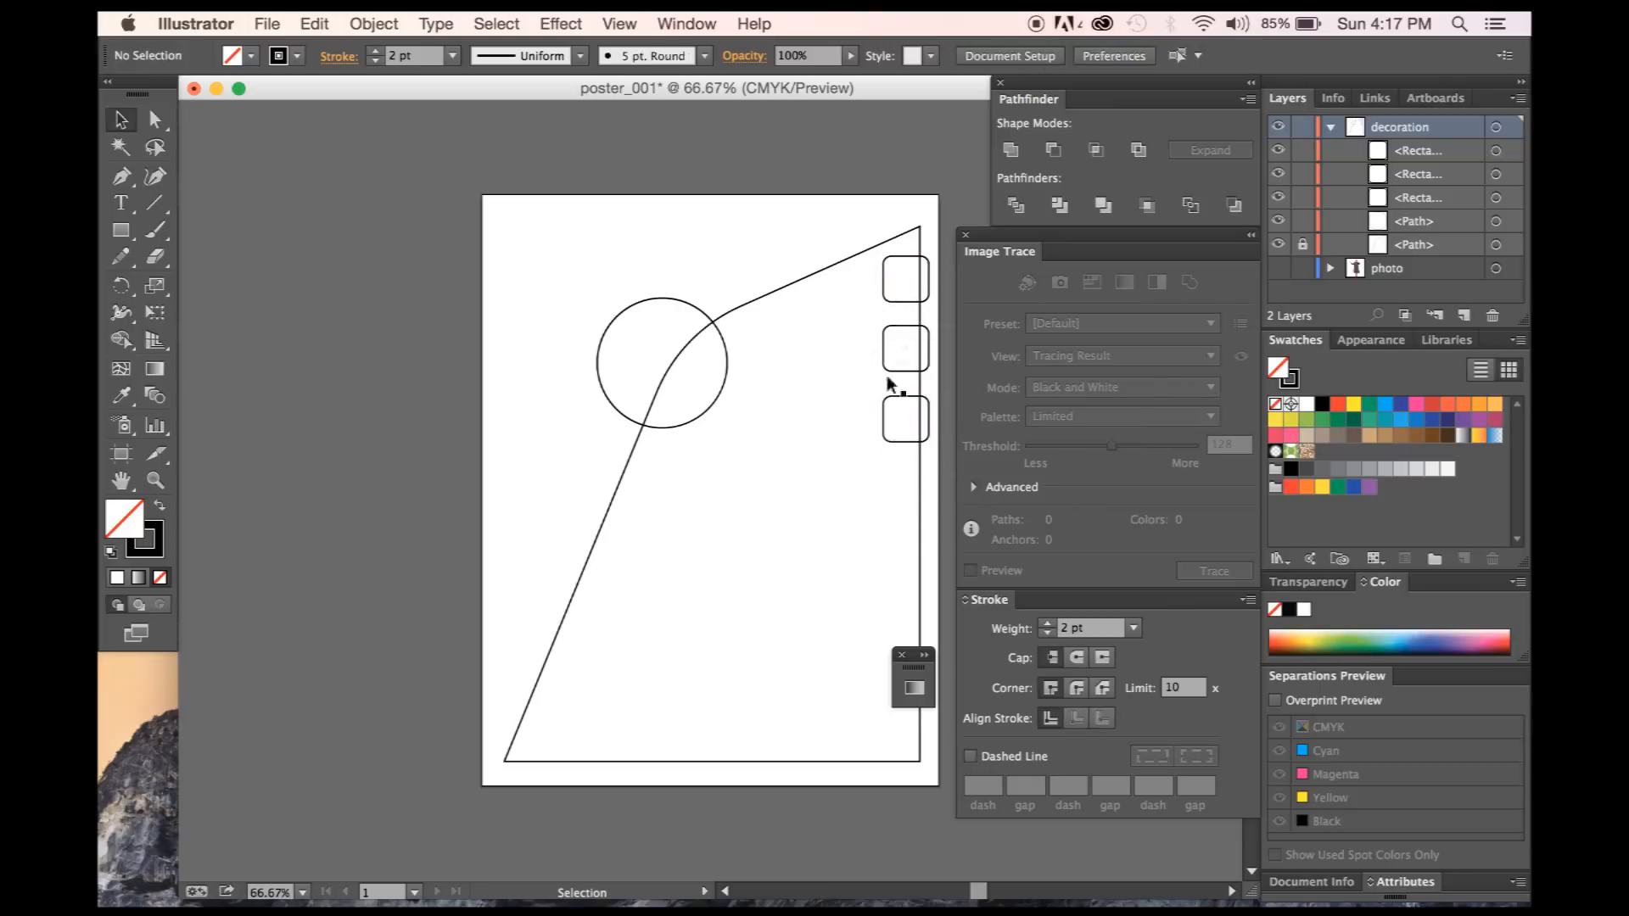
# Select all three rounded squares and show the Align settings with the Distribute Spacing options.
pyautogui.click(894, 304)
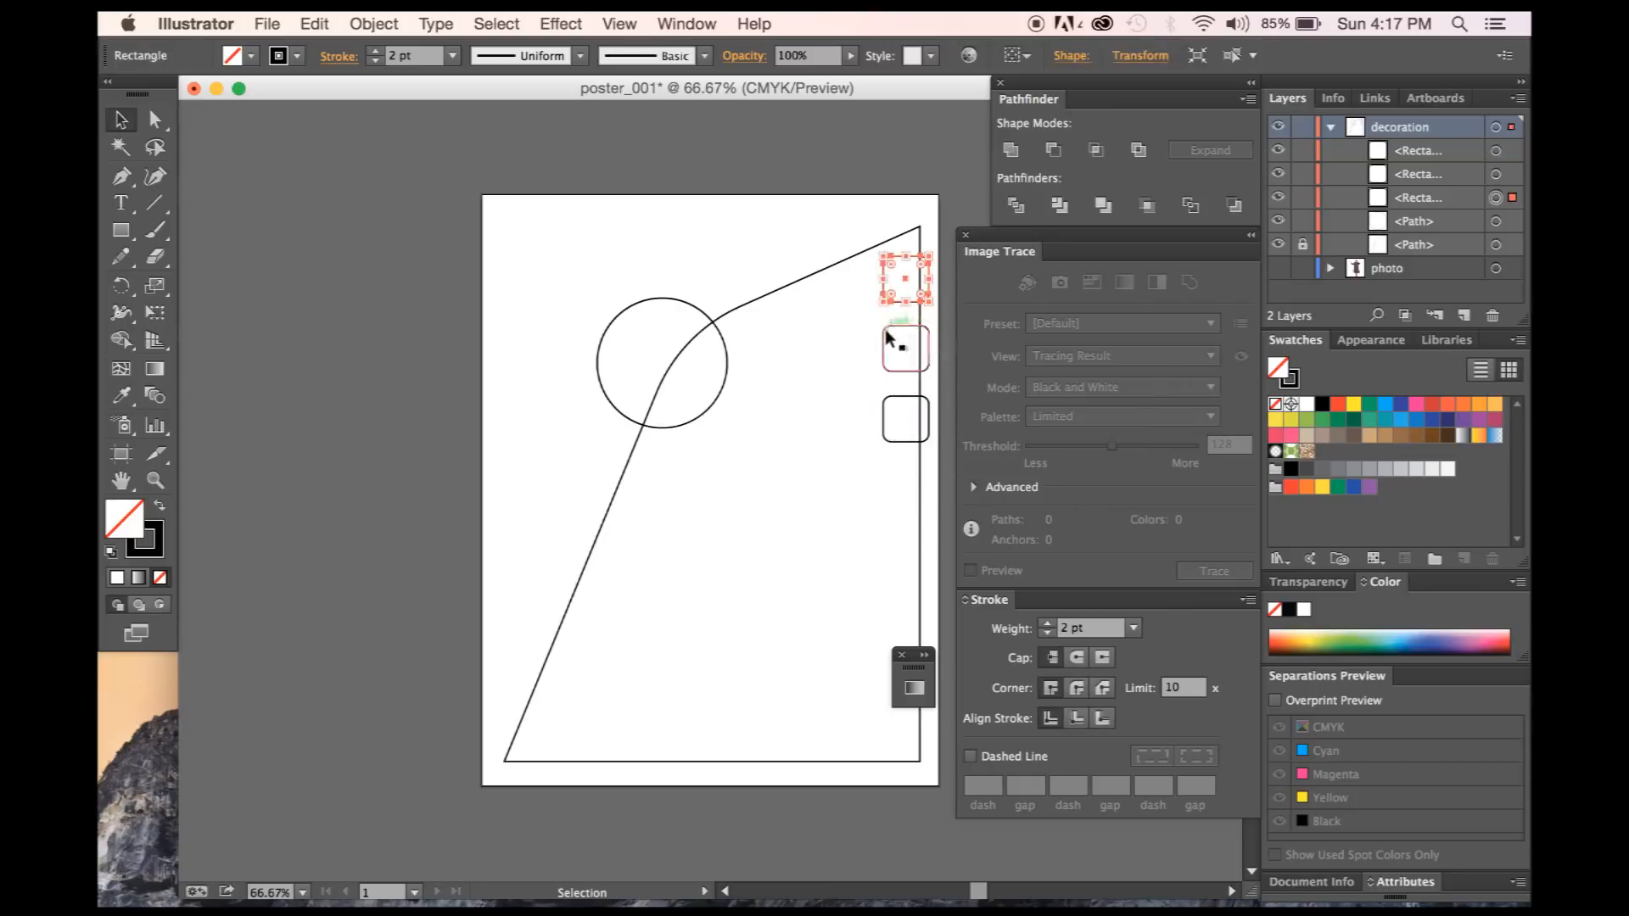
pyautogui.keyDown('shift'); pyautogui.click(885, 336); pyautogui.keyUp('shift')
pyautogui.keyDown('shift'); pyautogui.click(891, 397); pyautogui.keyUp('shift')
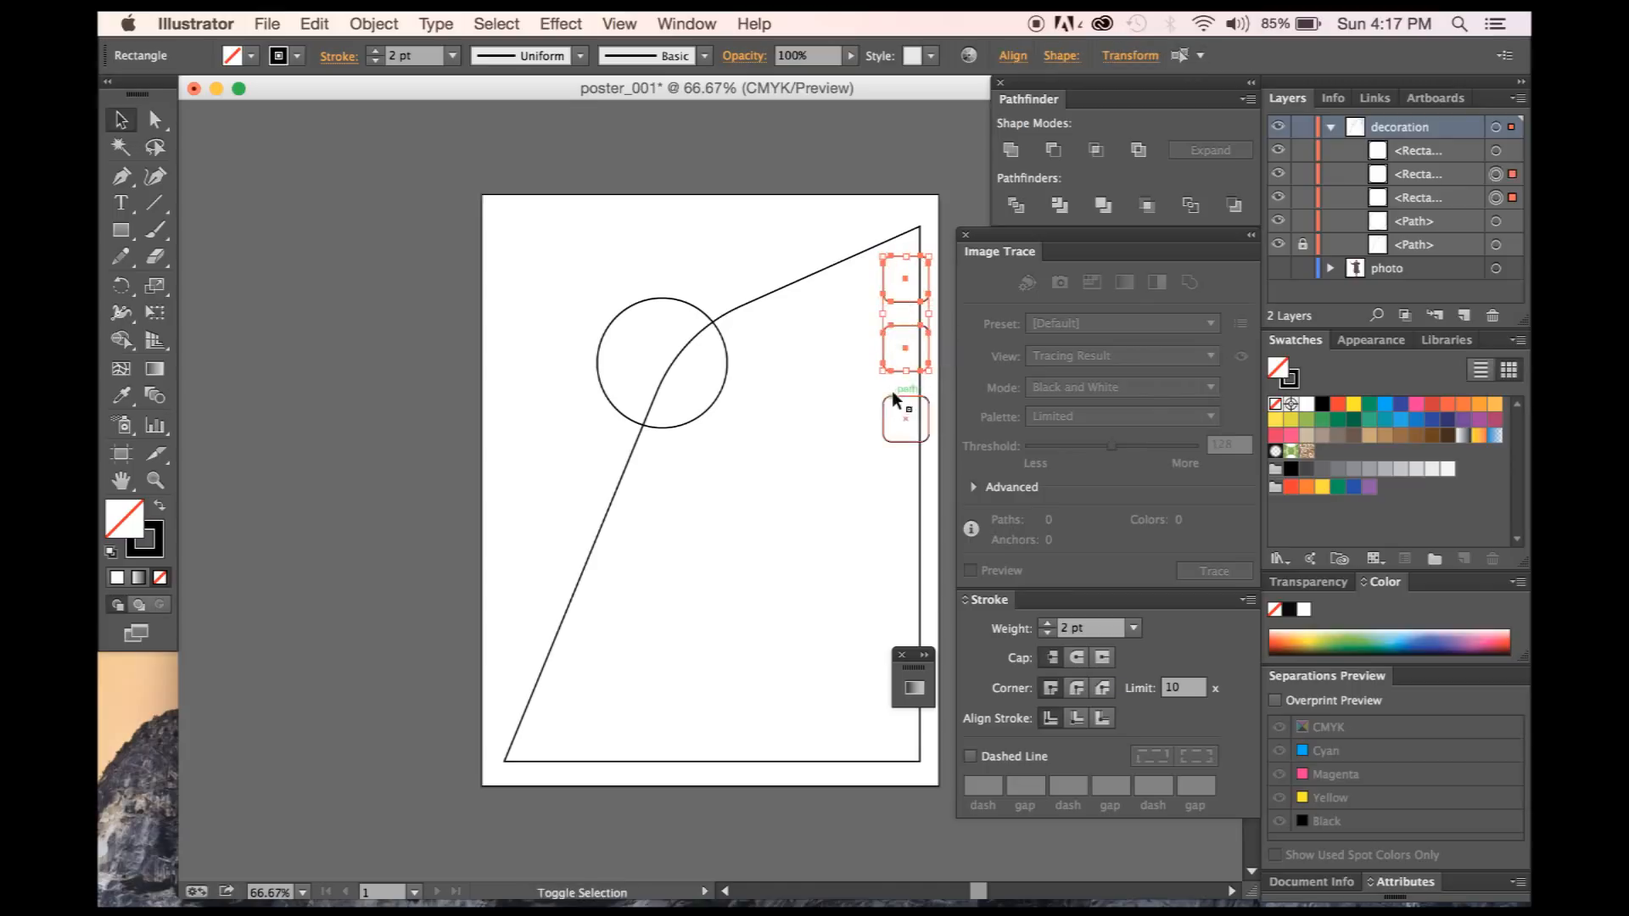
pyautogui.click(684, 25)
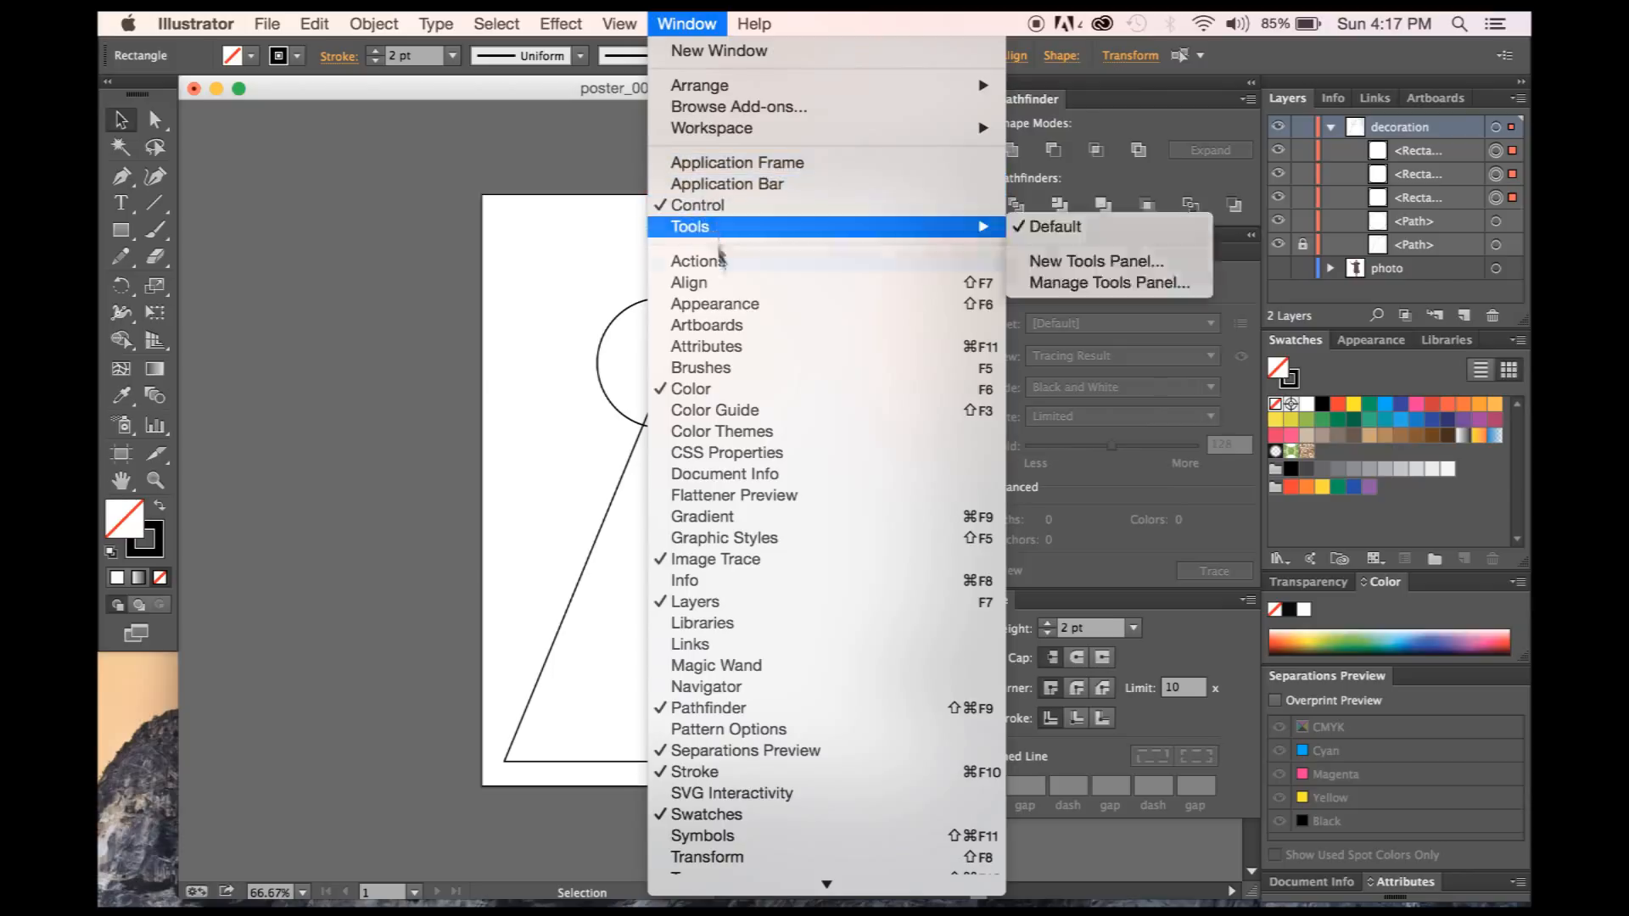
pyautogui.click(720, 283)
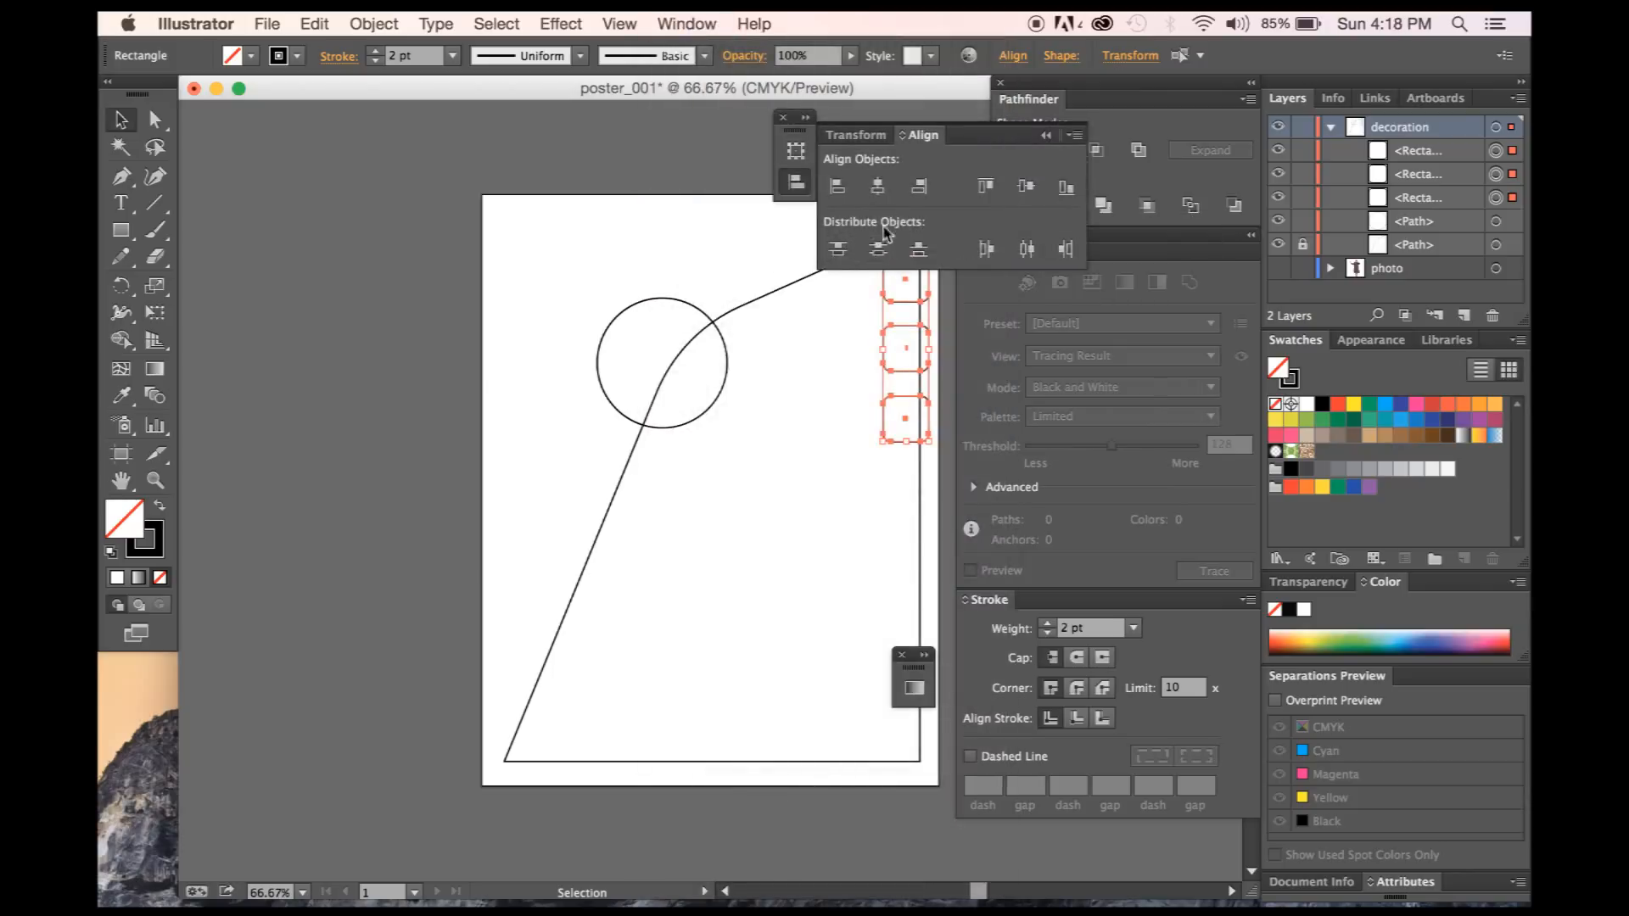
pyautogui.click(1073, 137)
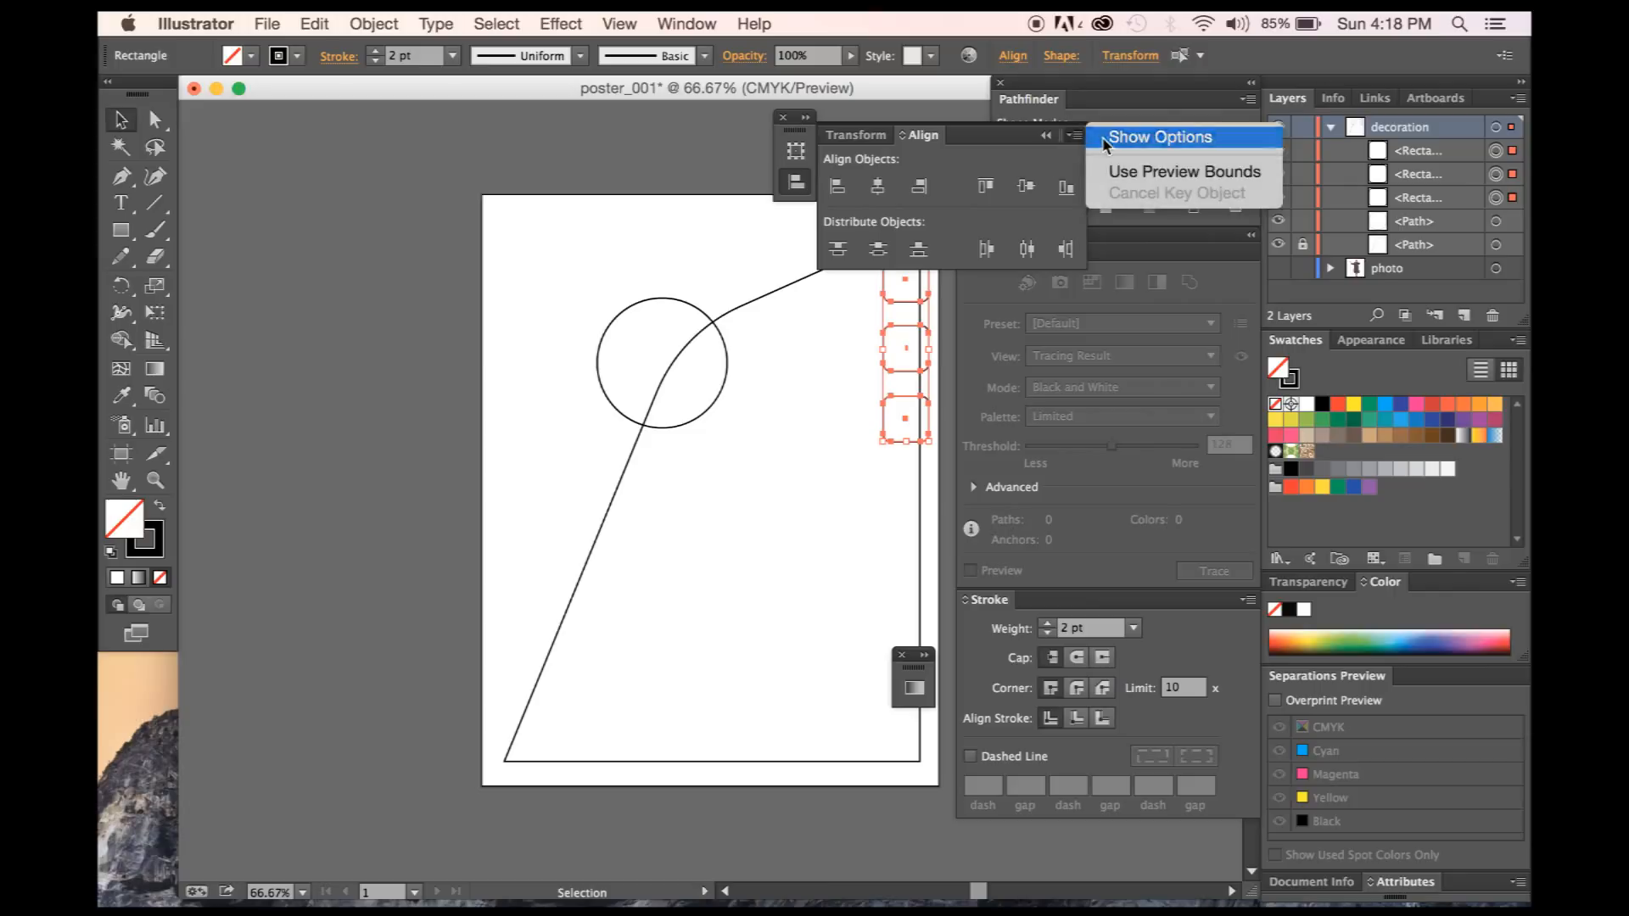
pyautogui.click(1106, 141)
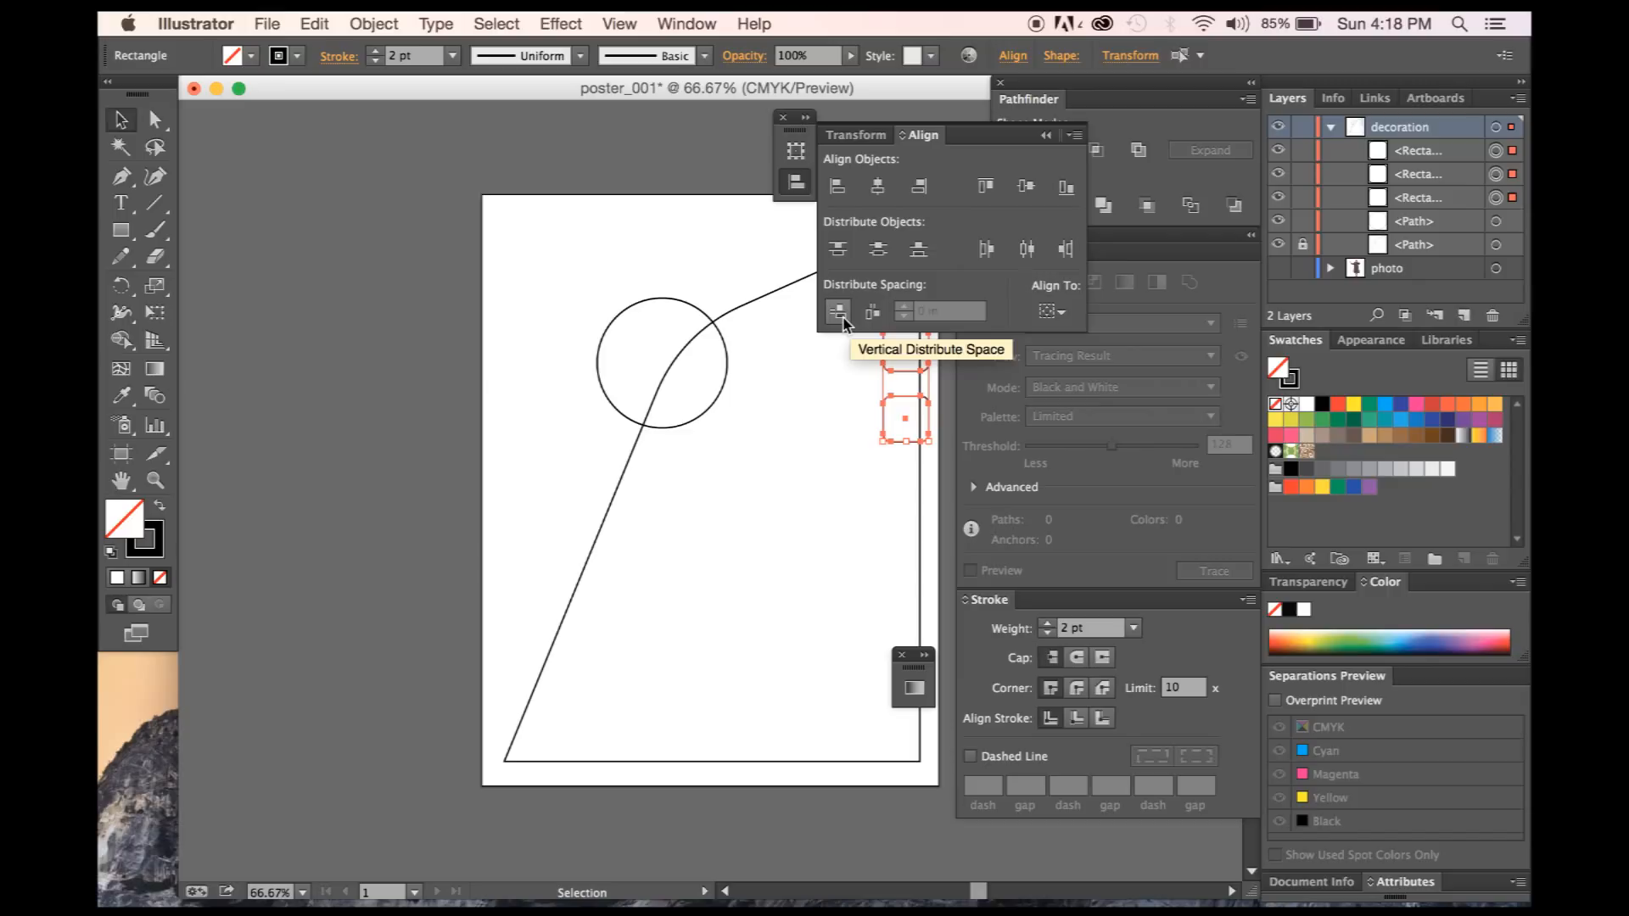
# Distribute the vertical space between the three rounded squares evenly with Vertical Distribute Space and deselect them.
pyautogui.click(838, 312)
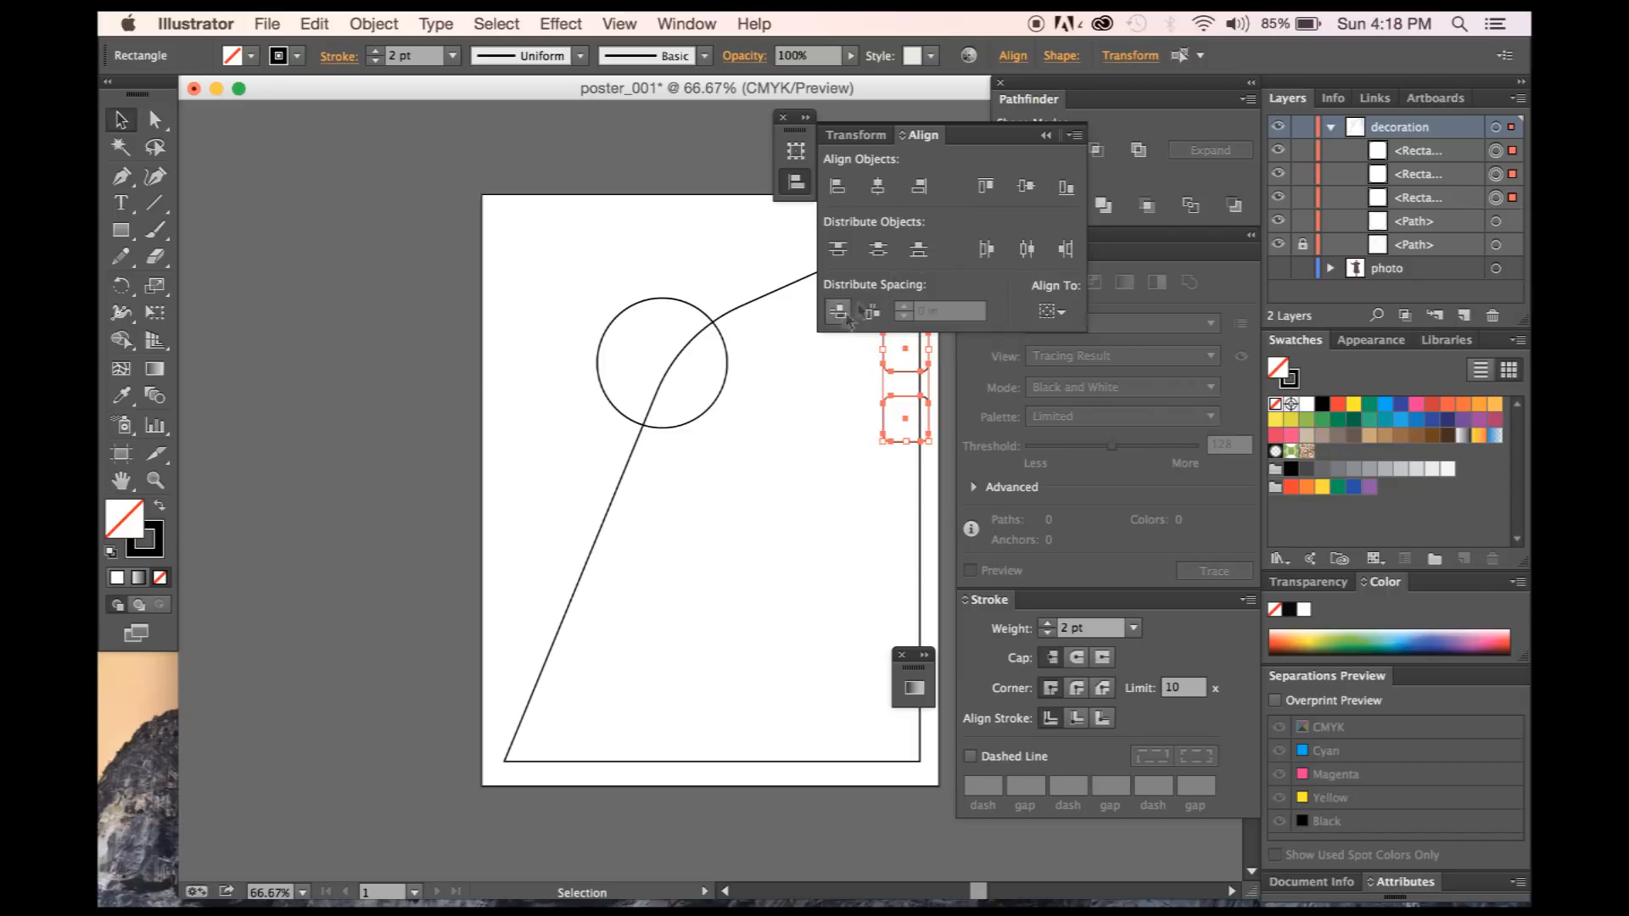
pyautogui.moveTo(963, 134); pyautogui.dragTo(542, 137)
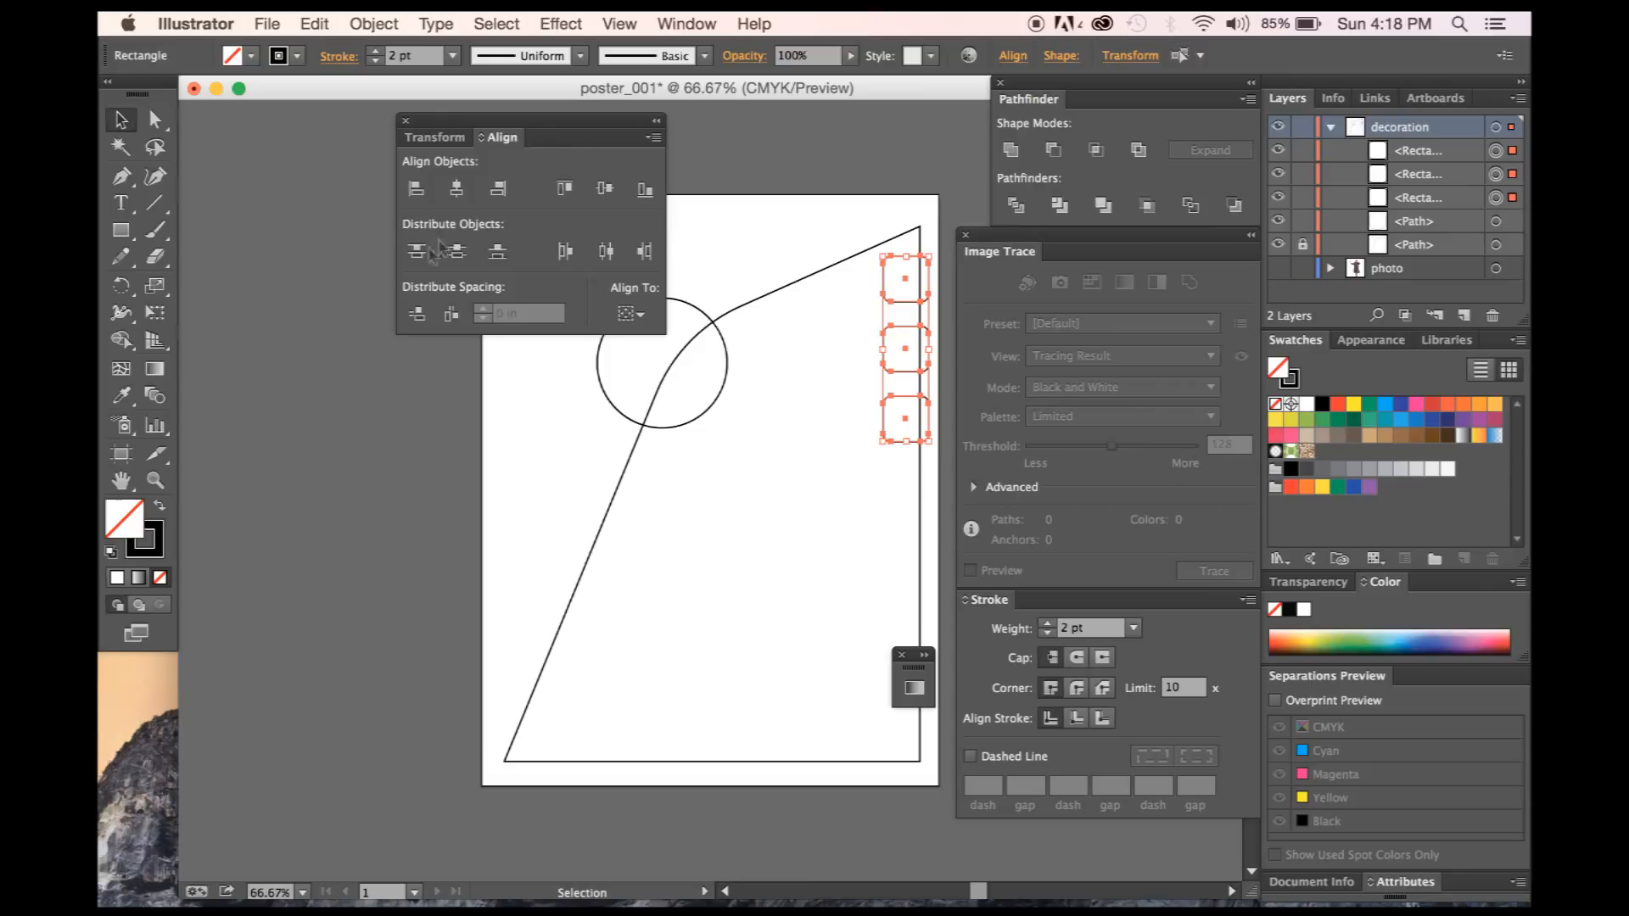
pyautogui.click(419, 316)
pyautogui.click(363, 375)
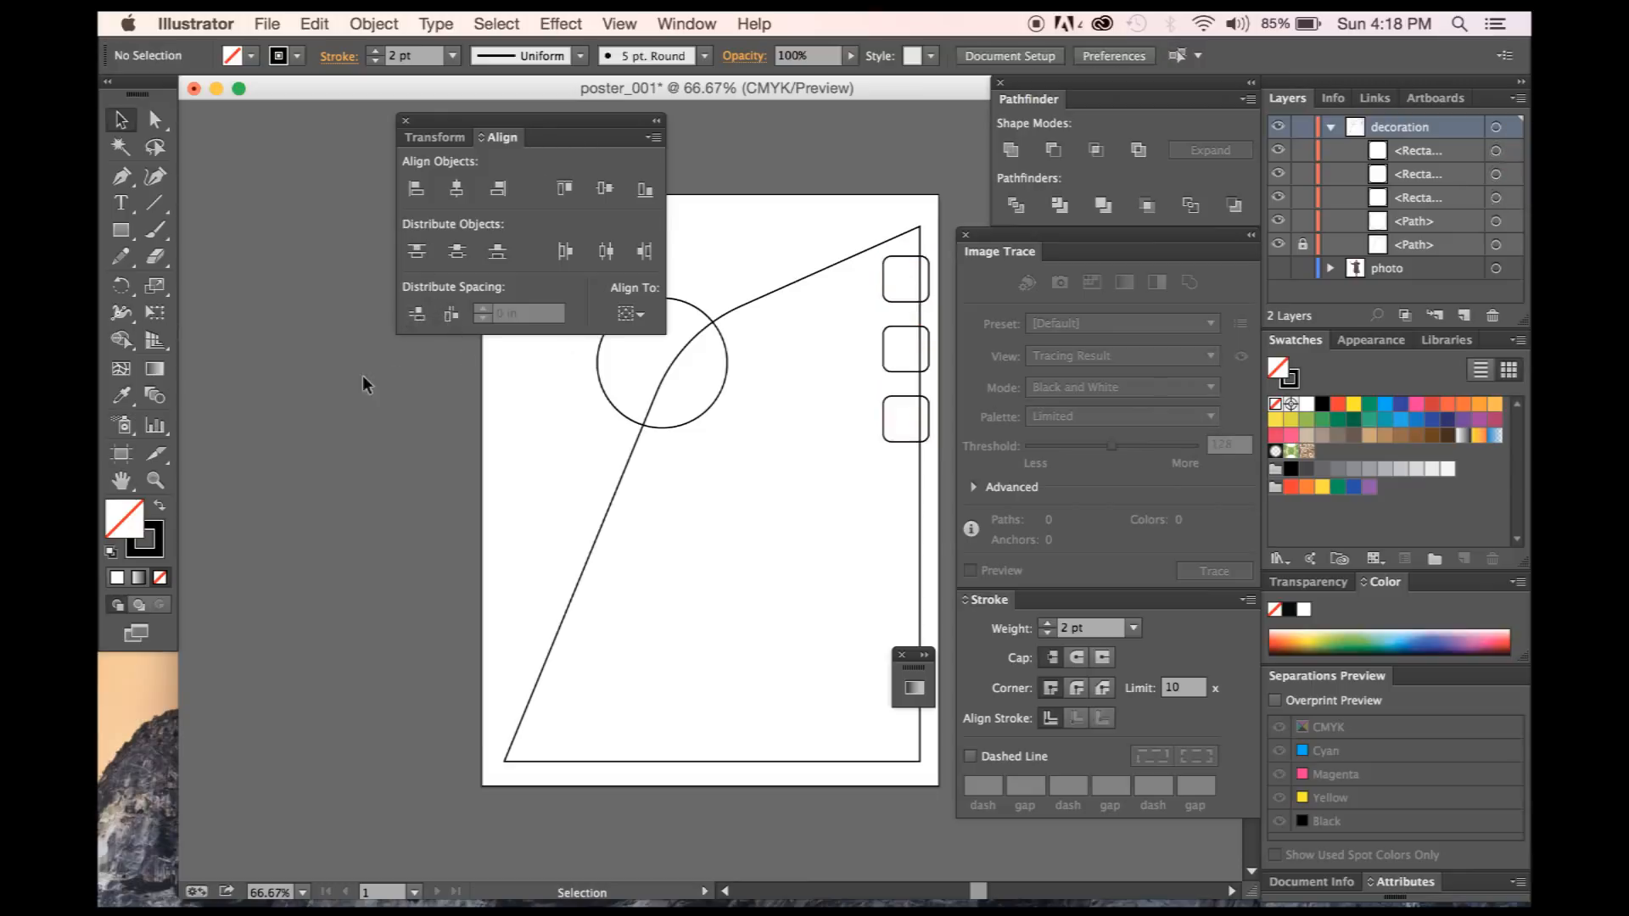
# Nudge the middle rounded square up, redistribute the vertical space between all three squares, and deselect them.
pyautogui.click(883, 337)
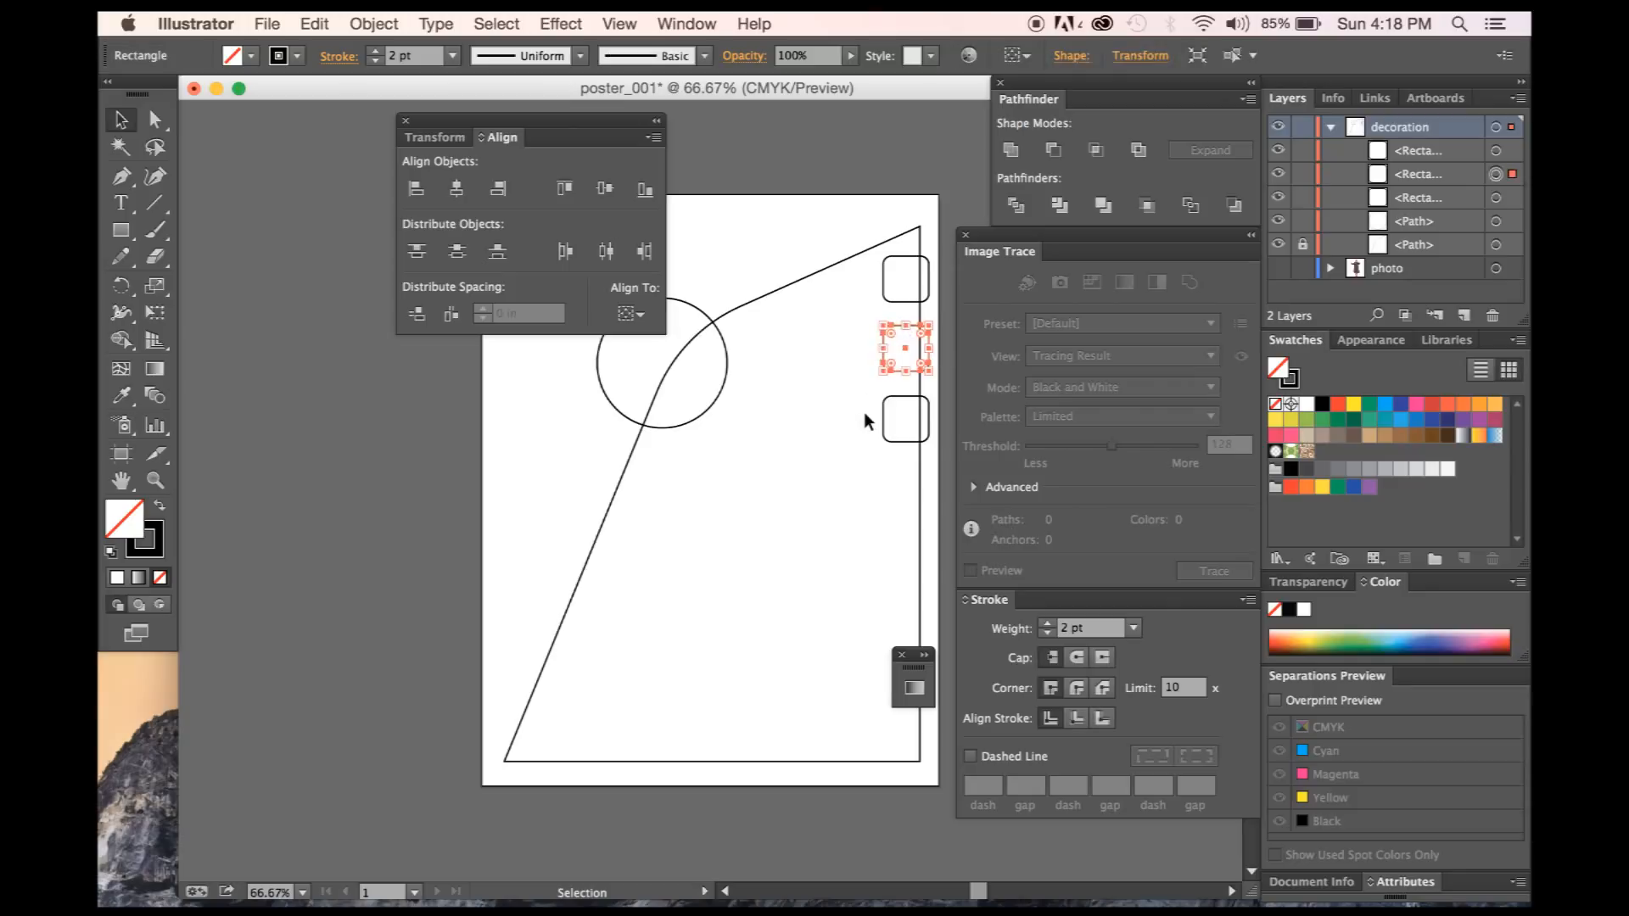
pyautogui.keyDown('shift'); pyautogui.click(906, 301); pyautogui.keyUp('shift')
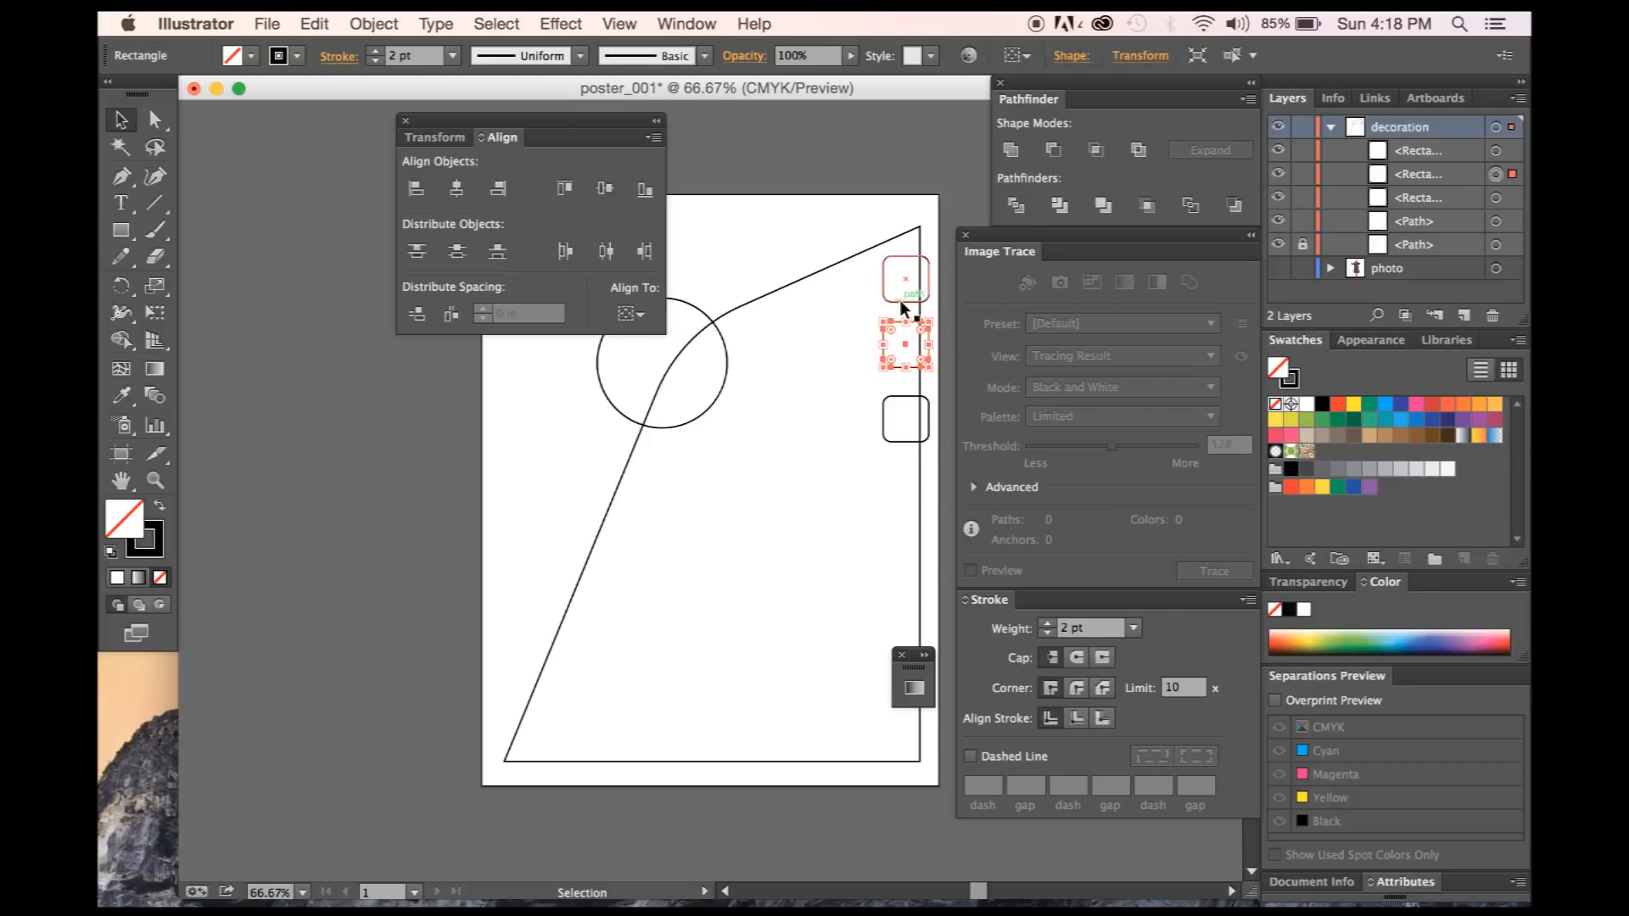
pyautogui.keyDown('shift'); pyautogui.click(885, 409); pyautogui.keyUp('shift')
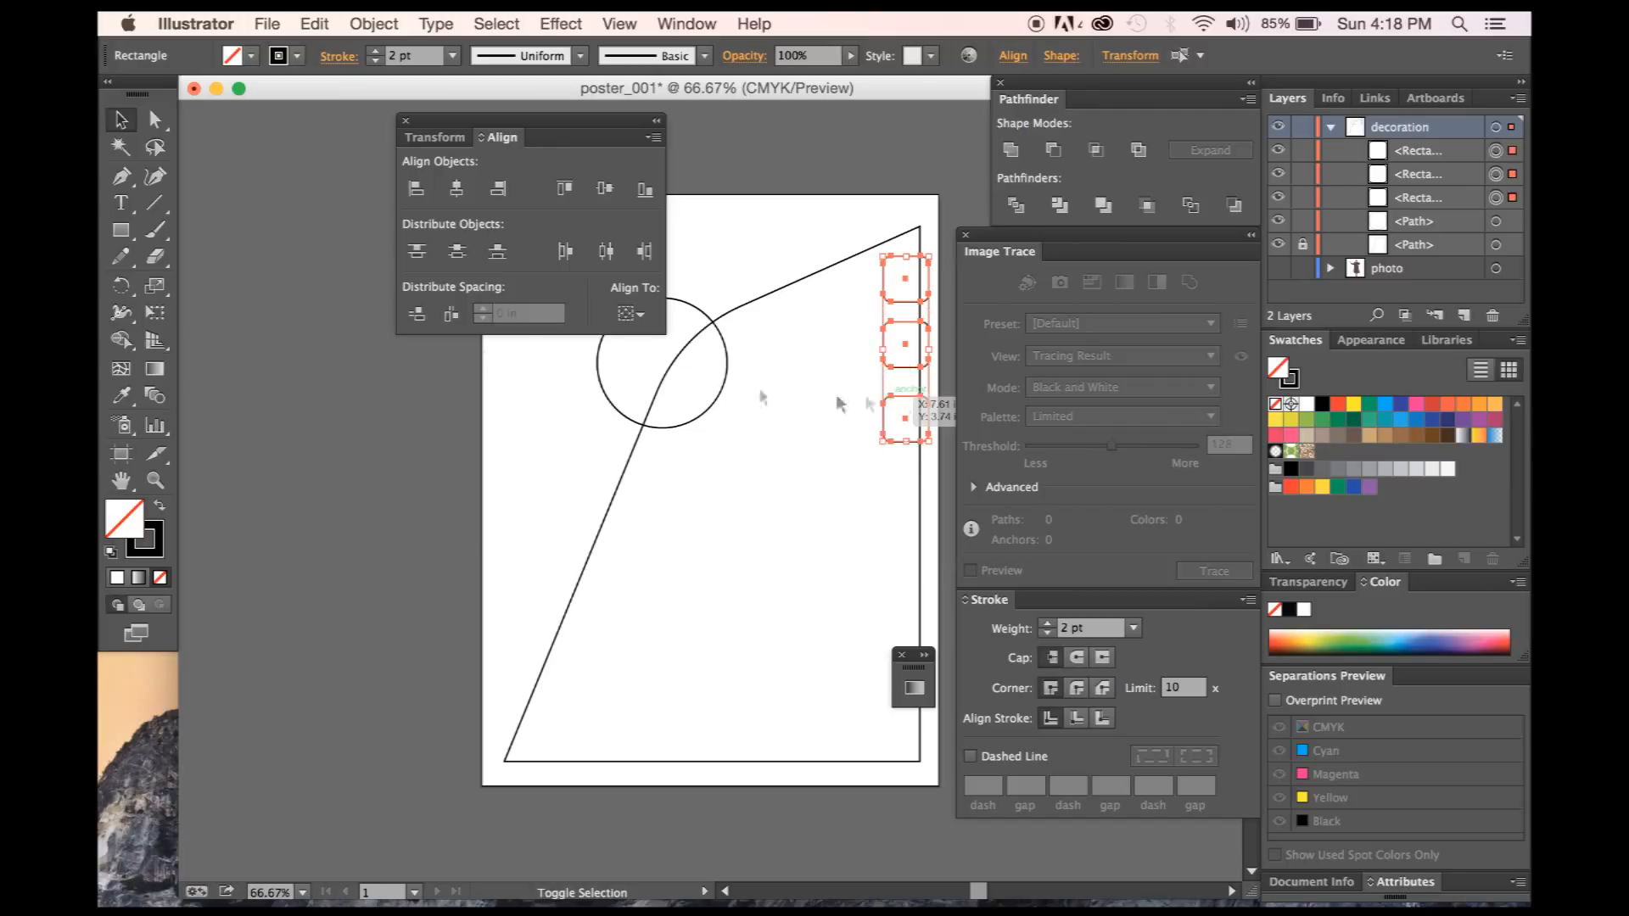
pyautogui.click(418, 317)
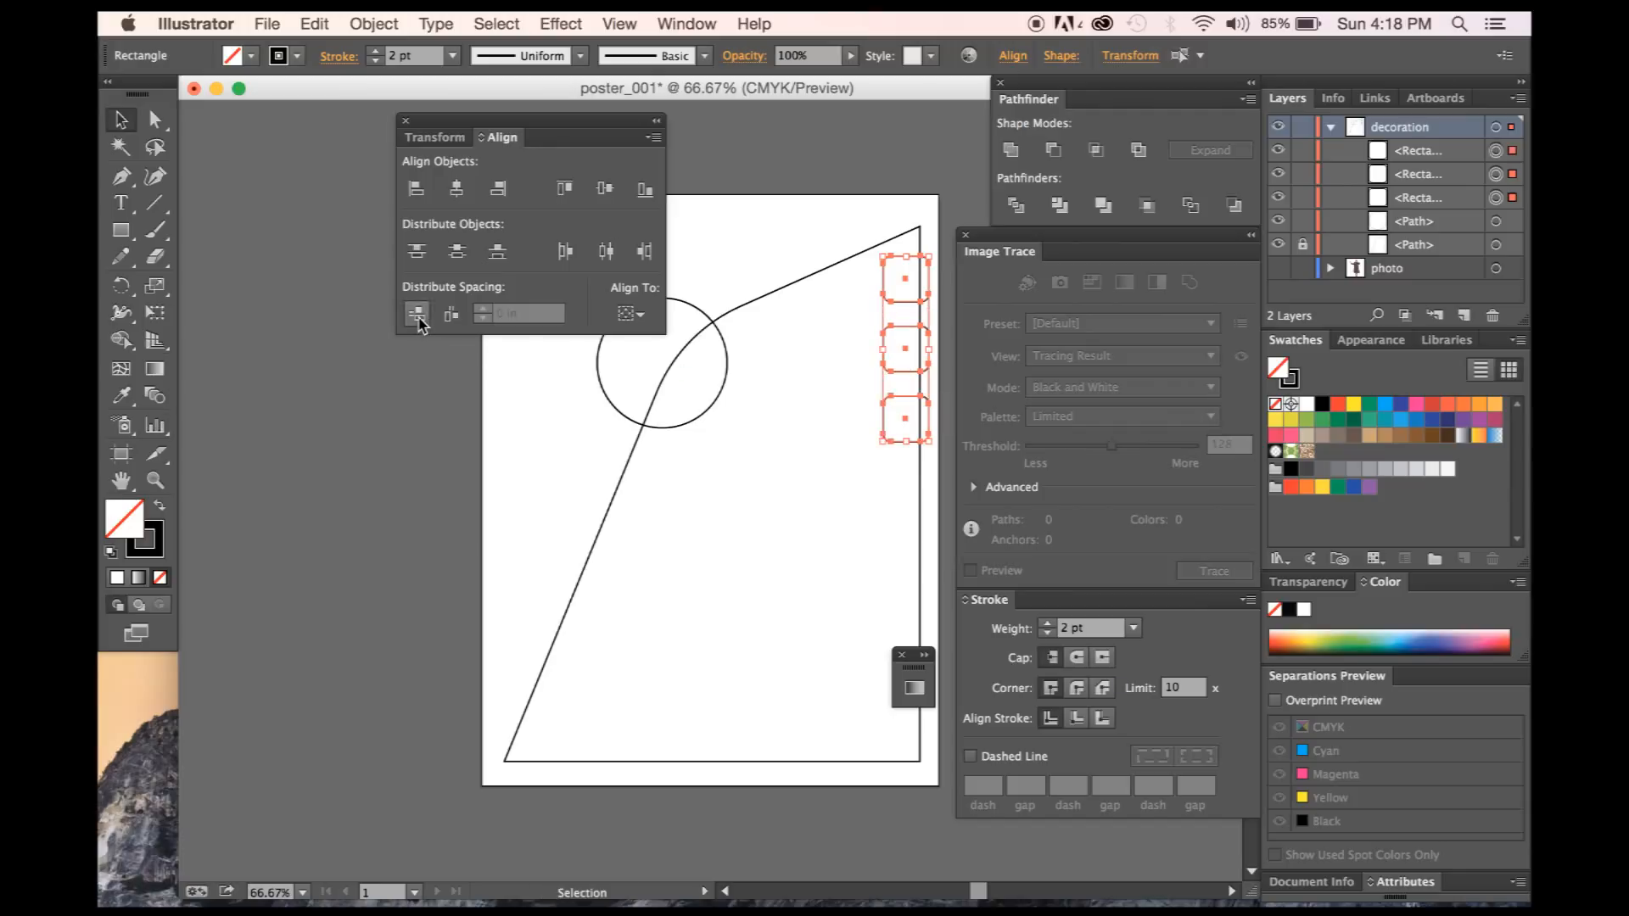
pyautogui.click(239, 420)
# Move the Align panel clear of the artboard and unlock the frame's path in the decoration layer.
pyautogui.moveTo(441, 123); pyautogui.dragTo(242, 133)
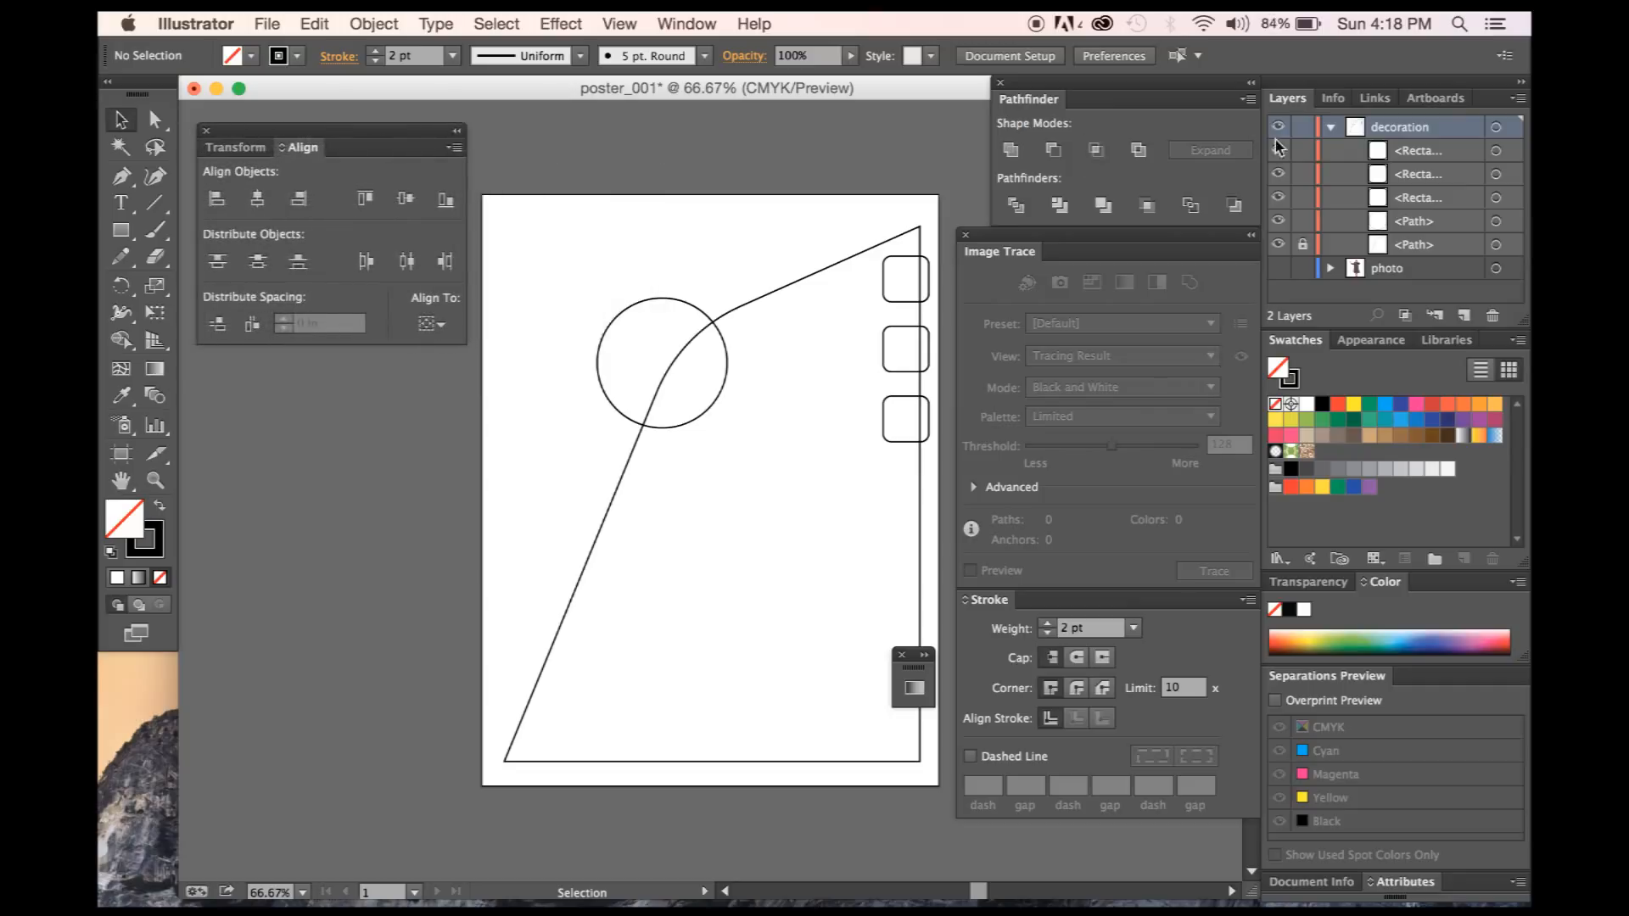
pyautogui.click(1333, 128)
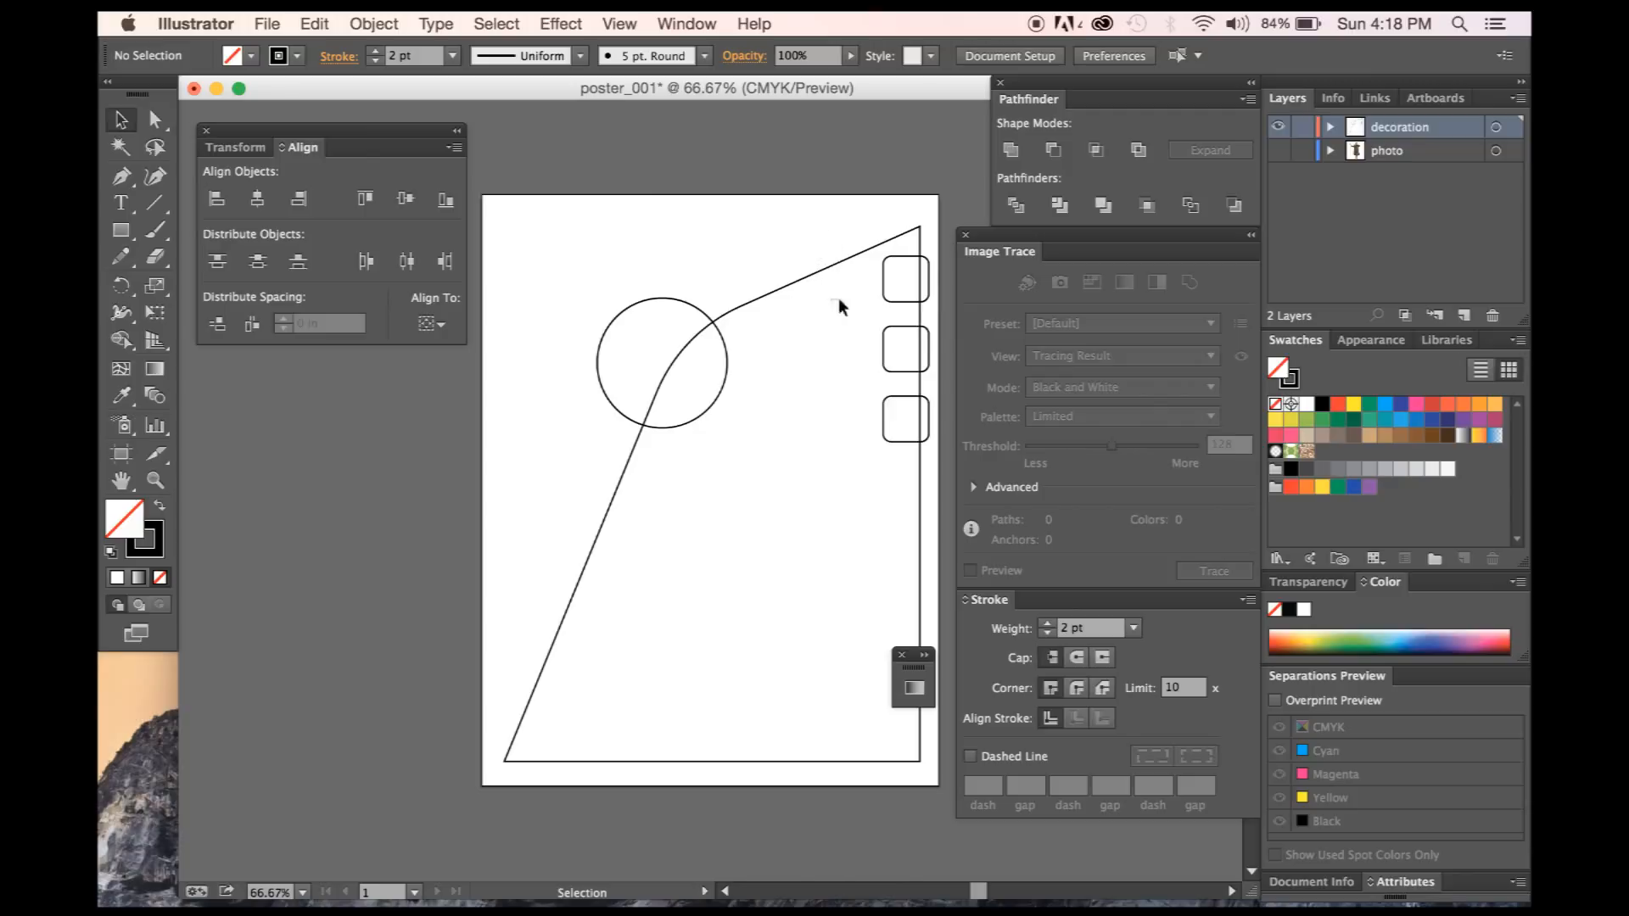
pyautogui.click(1331, 127)
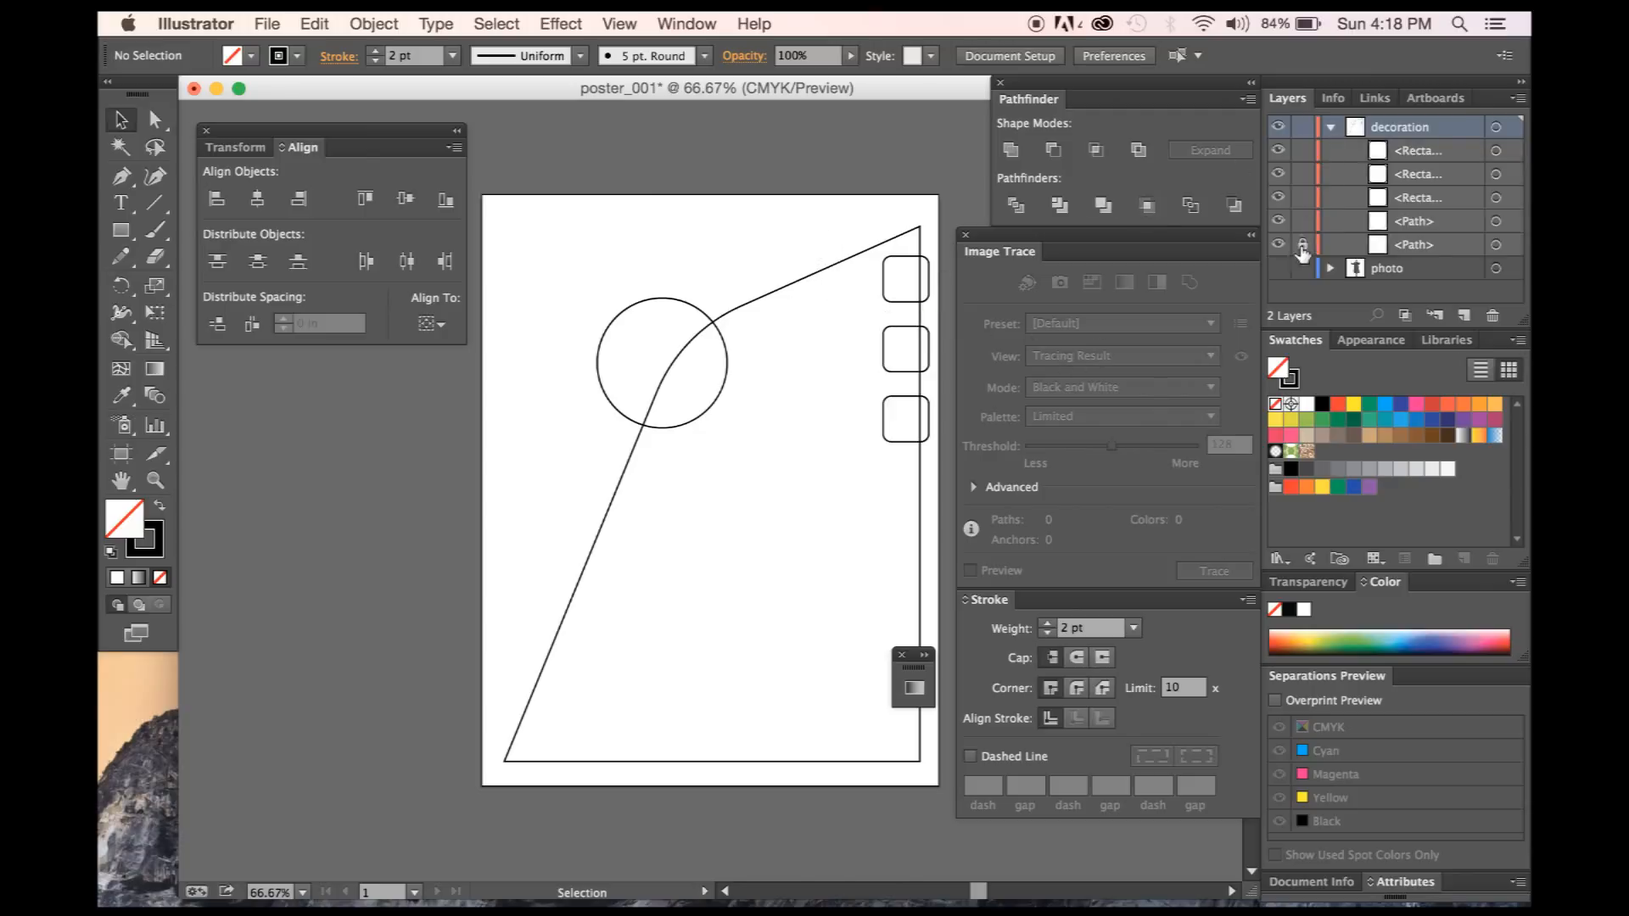
# Fill the frame with the red swatch and select the top rounded square on its right edge.
pyautogui.click(795, 293)
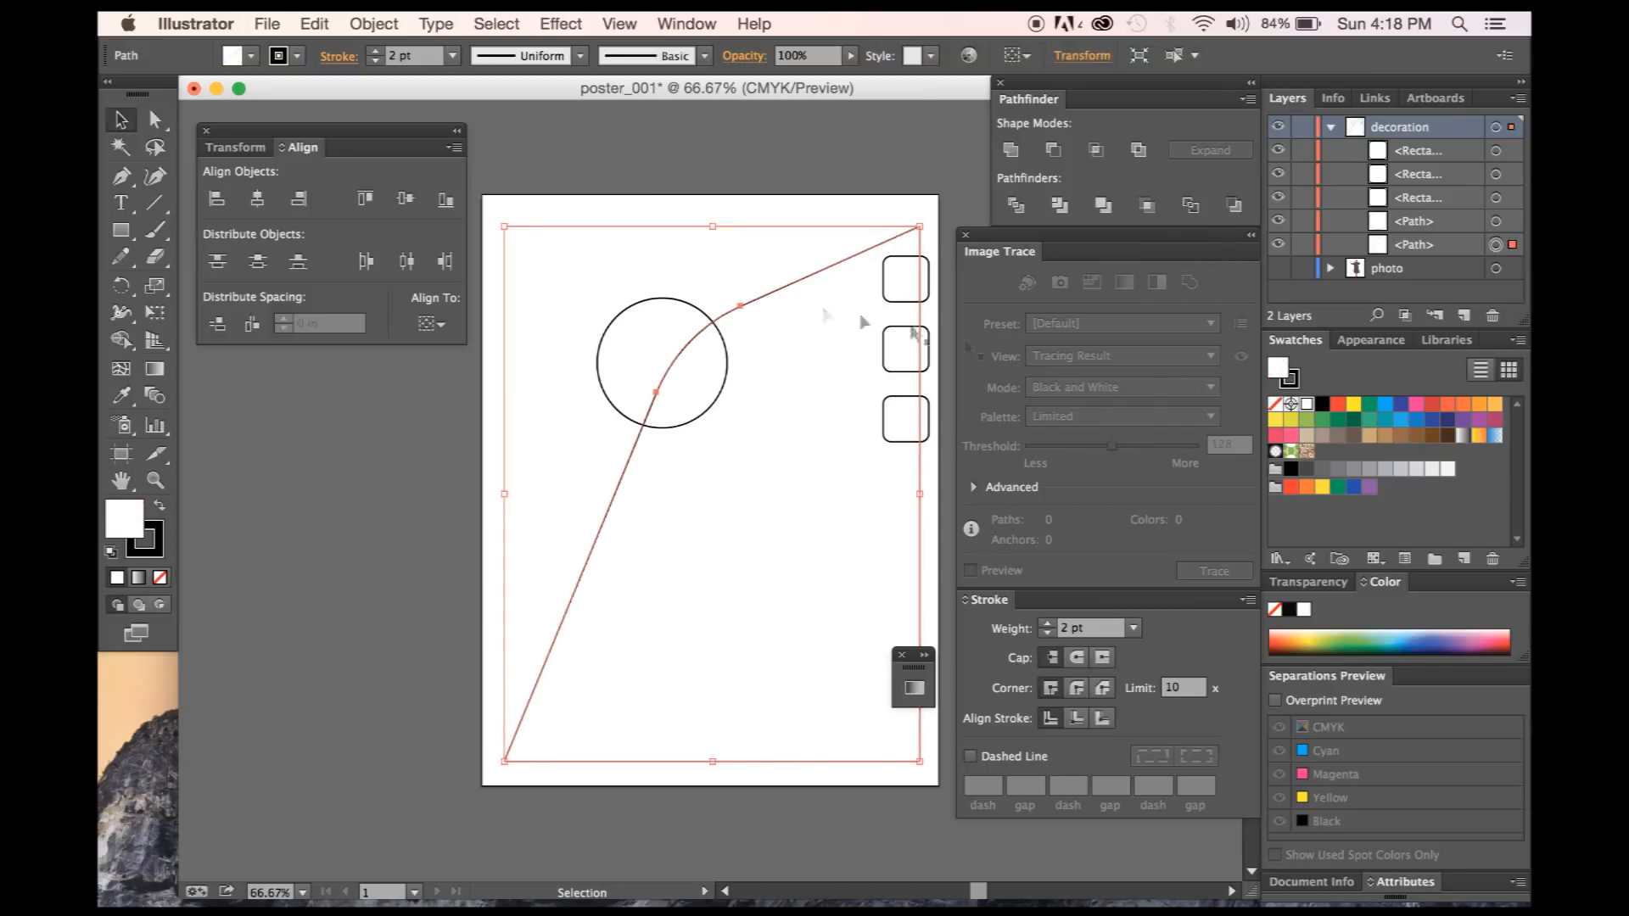
pyautogui.click(1338, 404)
pyautogui.click(781, 217)
pyautogui.click(929, 298)
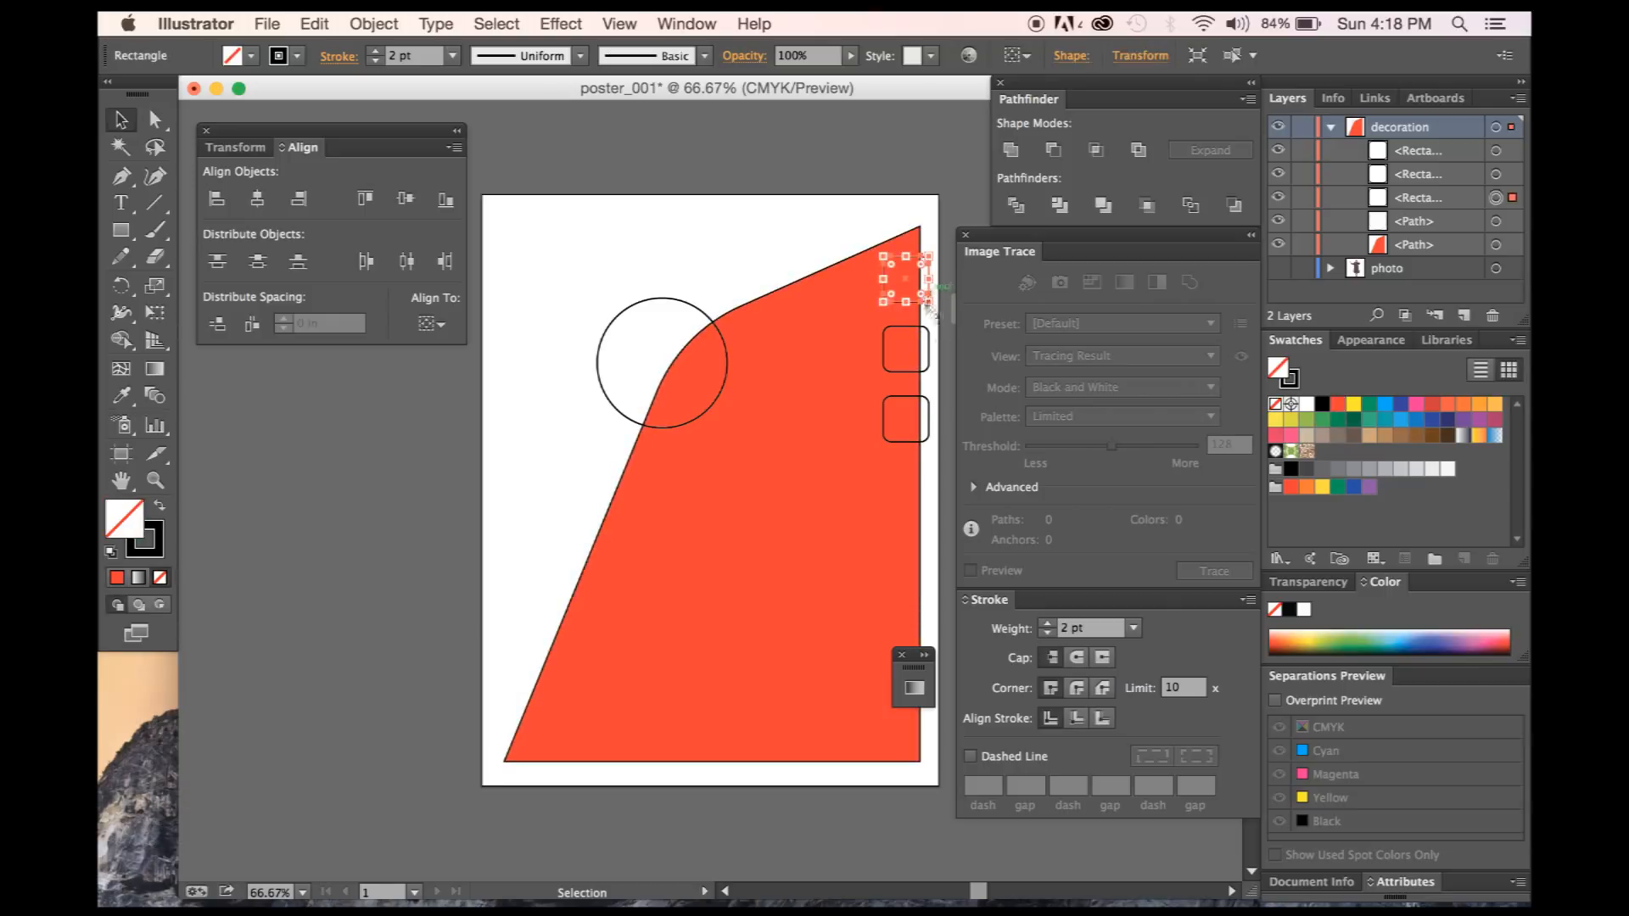
# Fill the three rounded squares on the frame's right edge with CMYK Yellow, remove their stroke, and deselect them.
pyautogui.keyDown('shift'); pyautogui.click(927, 336); pyautogui.keyUp('shift')
pyautogui.keyDown('shift'); pyautogui.click(929, 400); pyautogui.keyUp('shift')
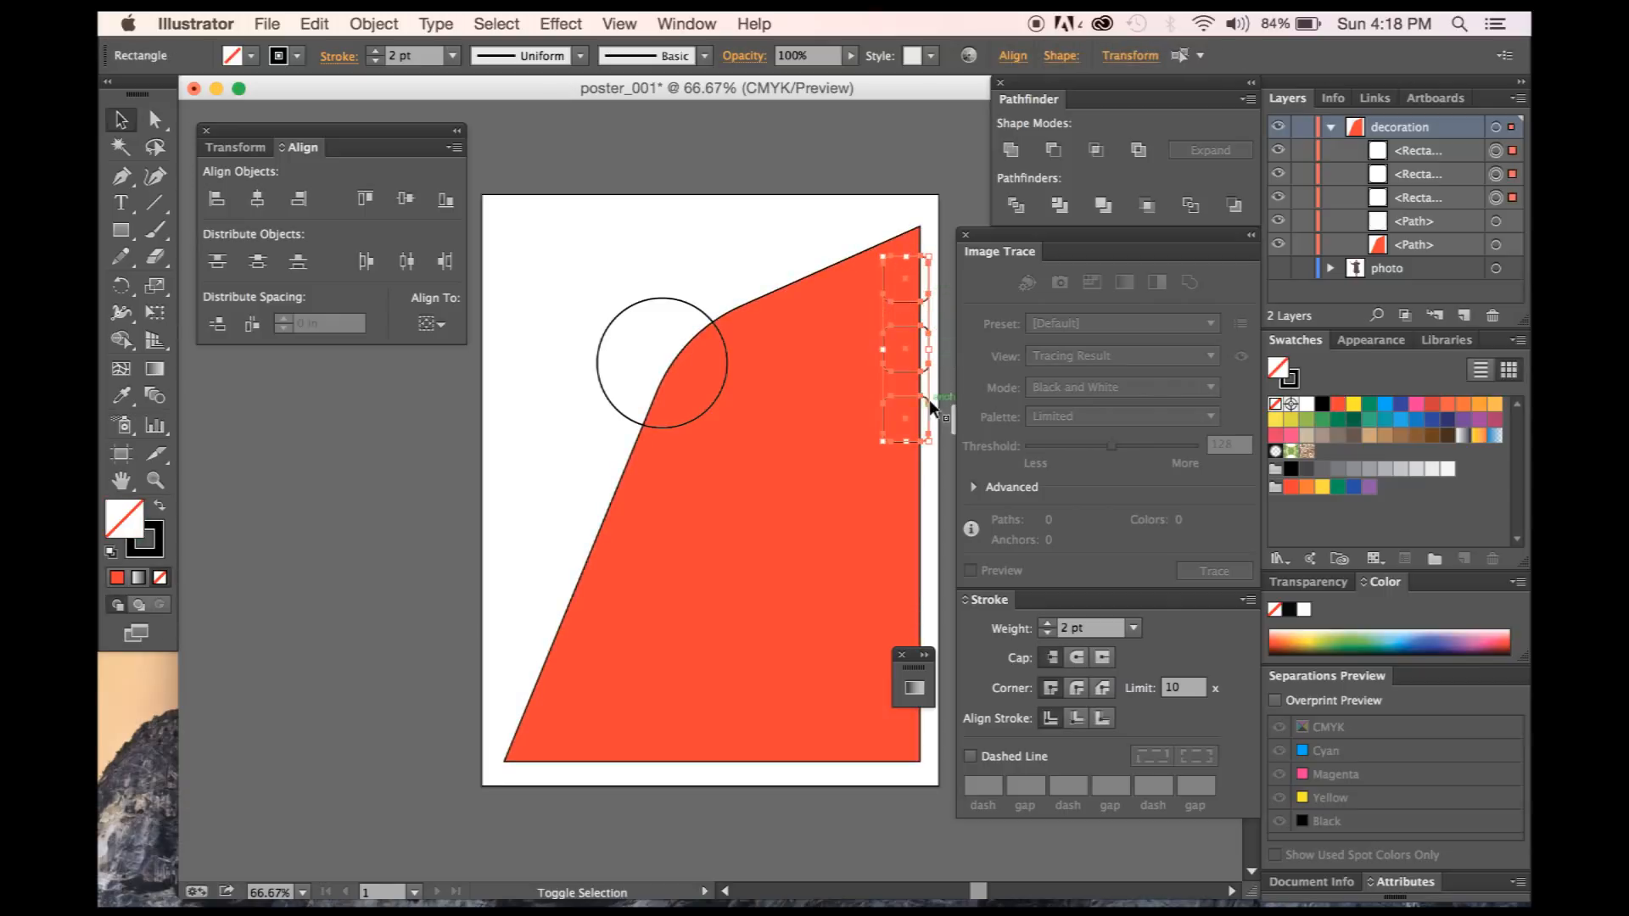
pyautogui.click(1355, 405)
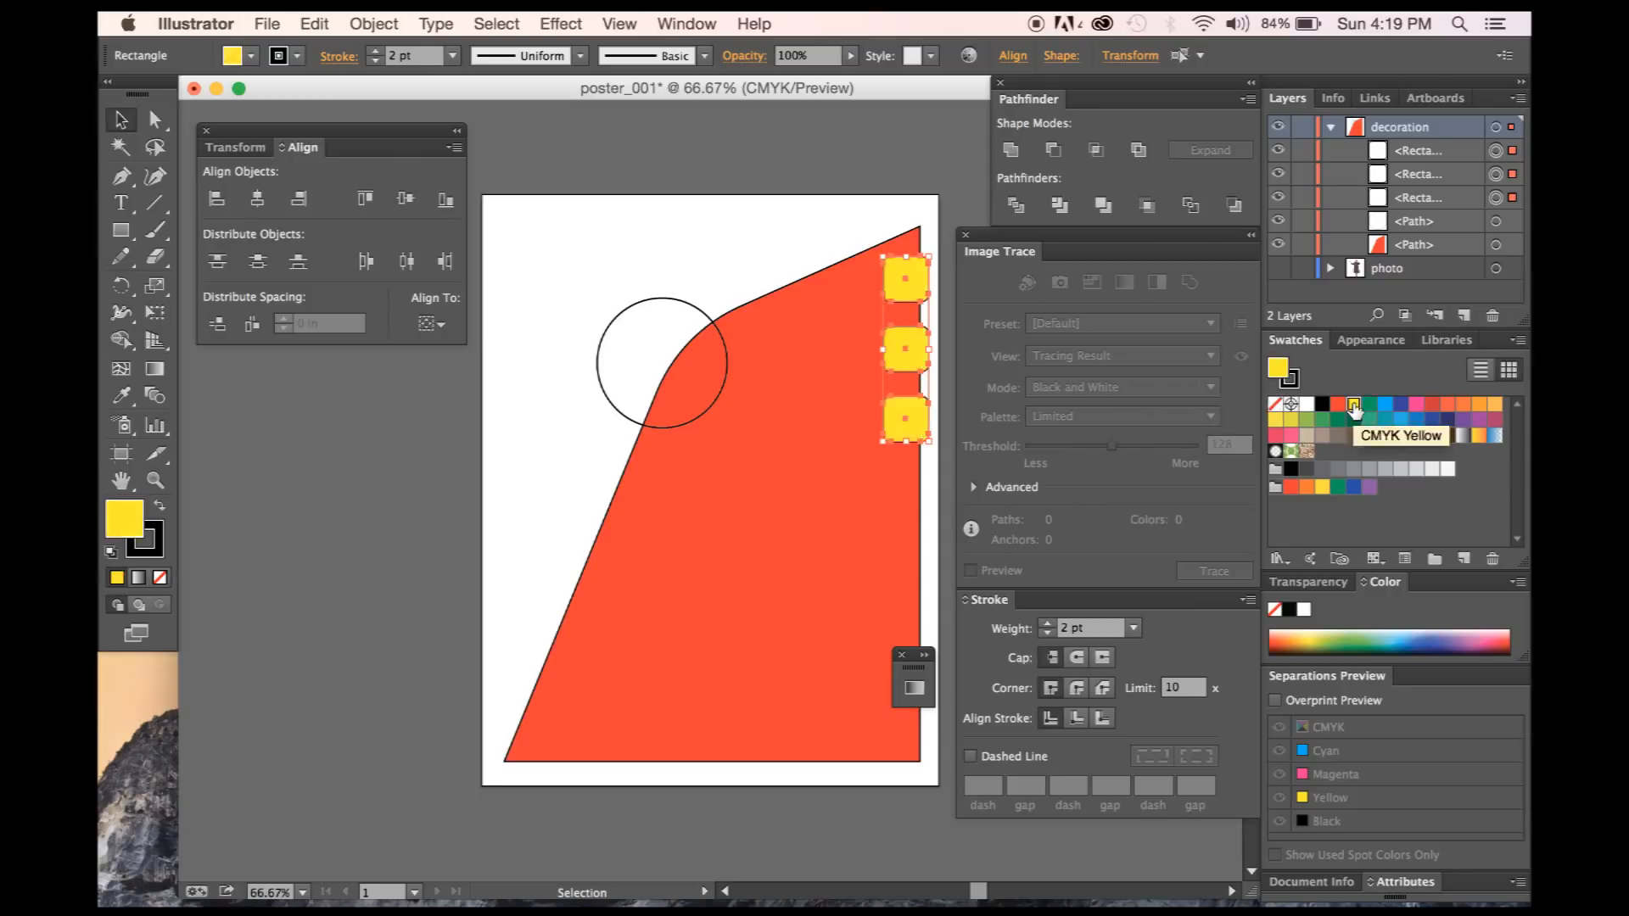
pyautogui.click(160, 544)
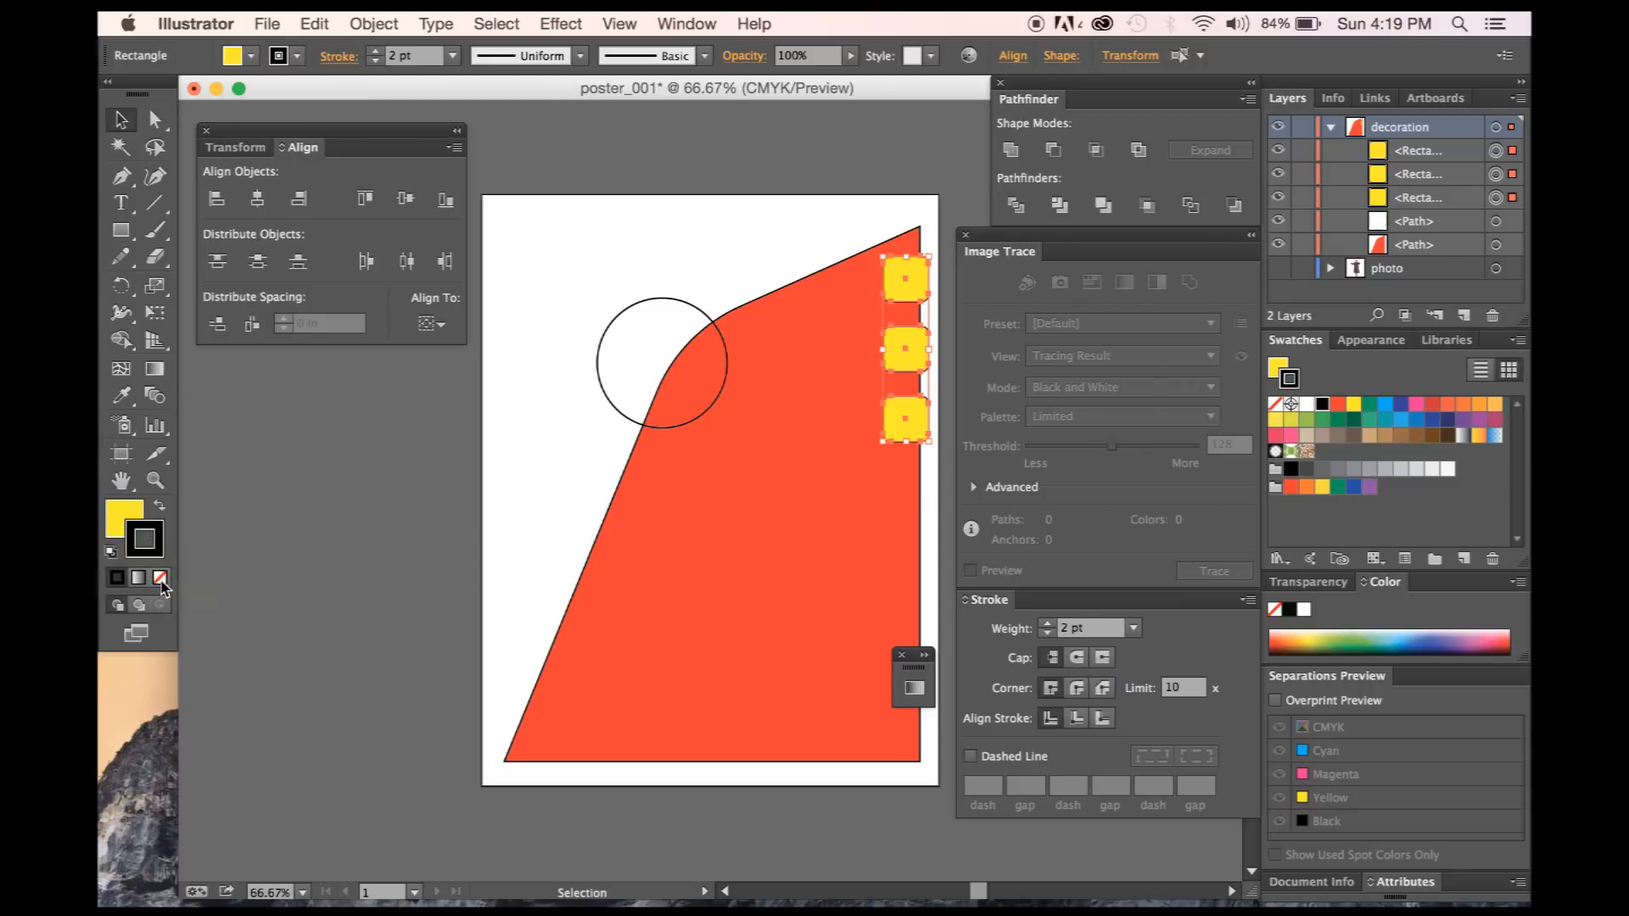
pyautogui.click(161, 580)
pyautogui.click(119, 519)
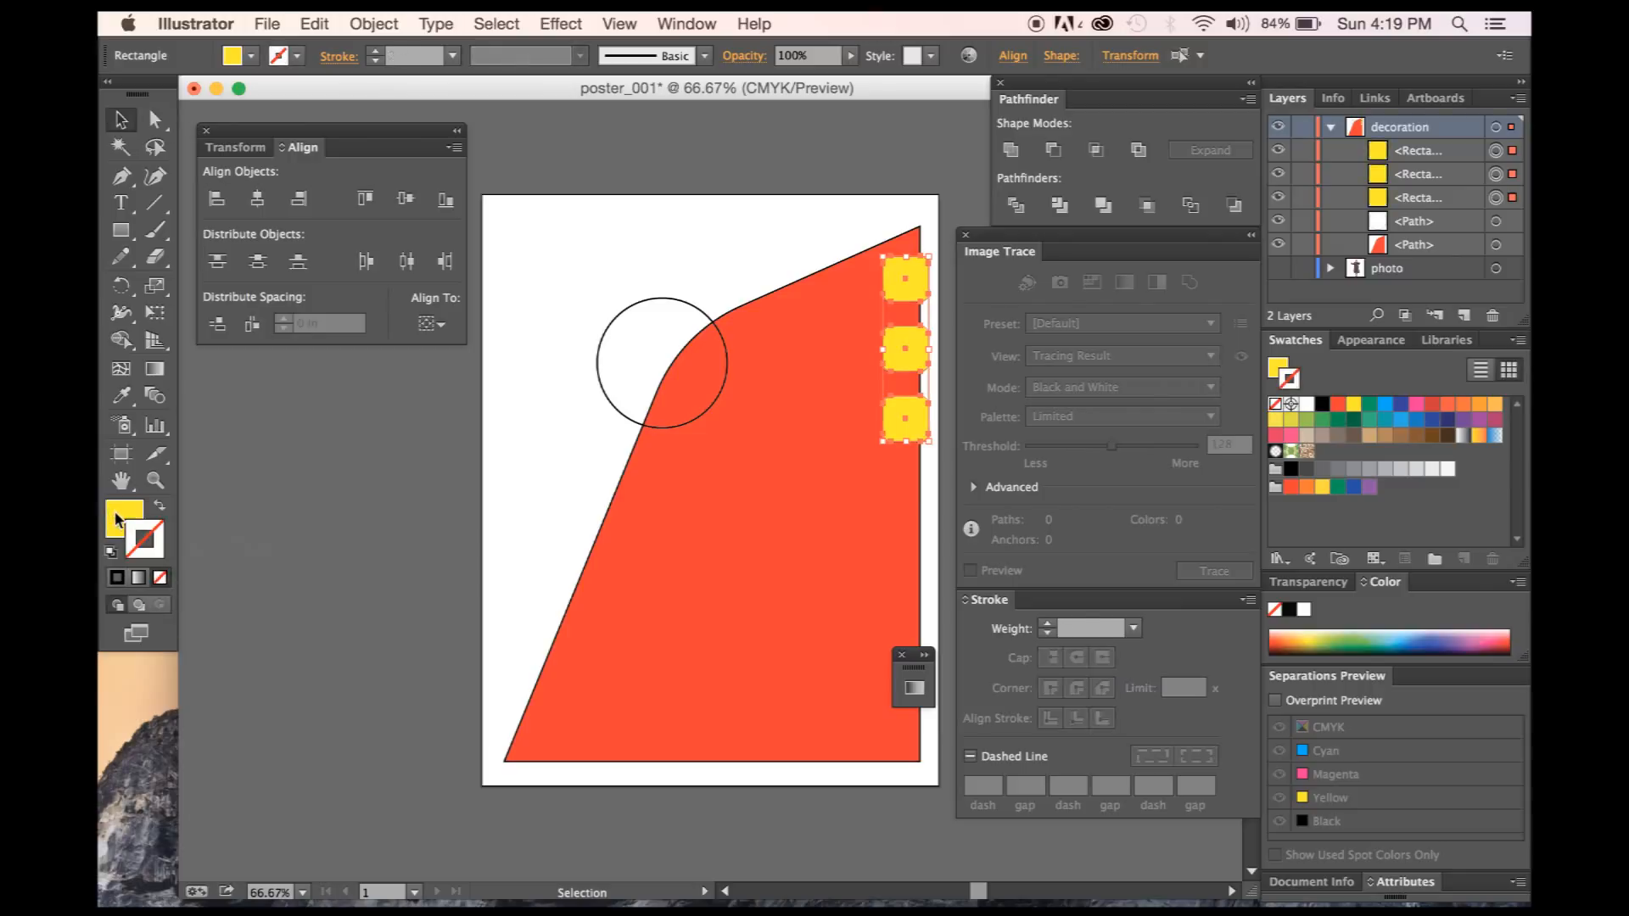
pyautogui.click(409, 445)
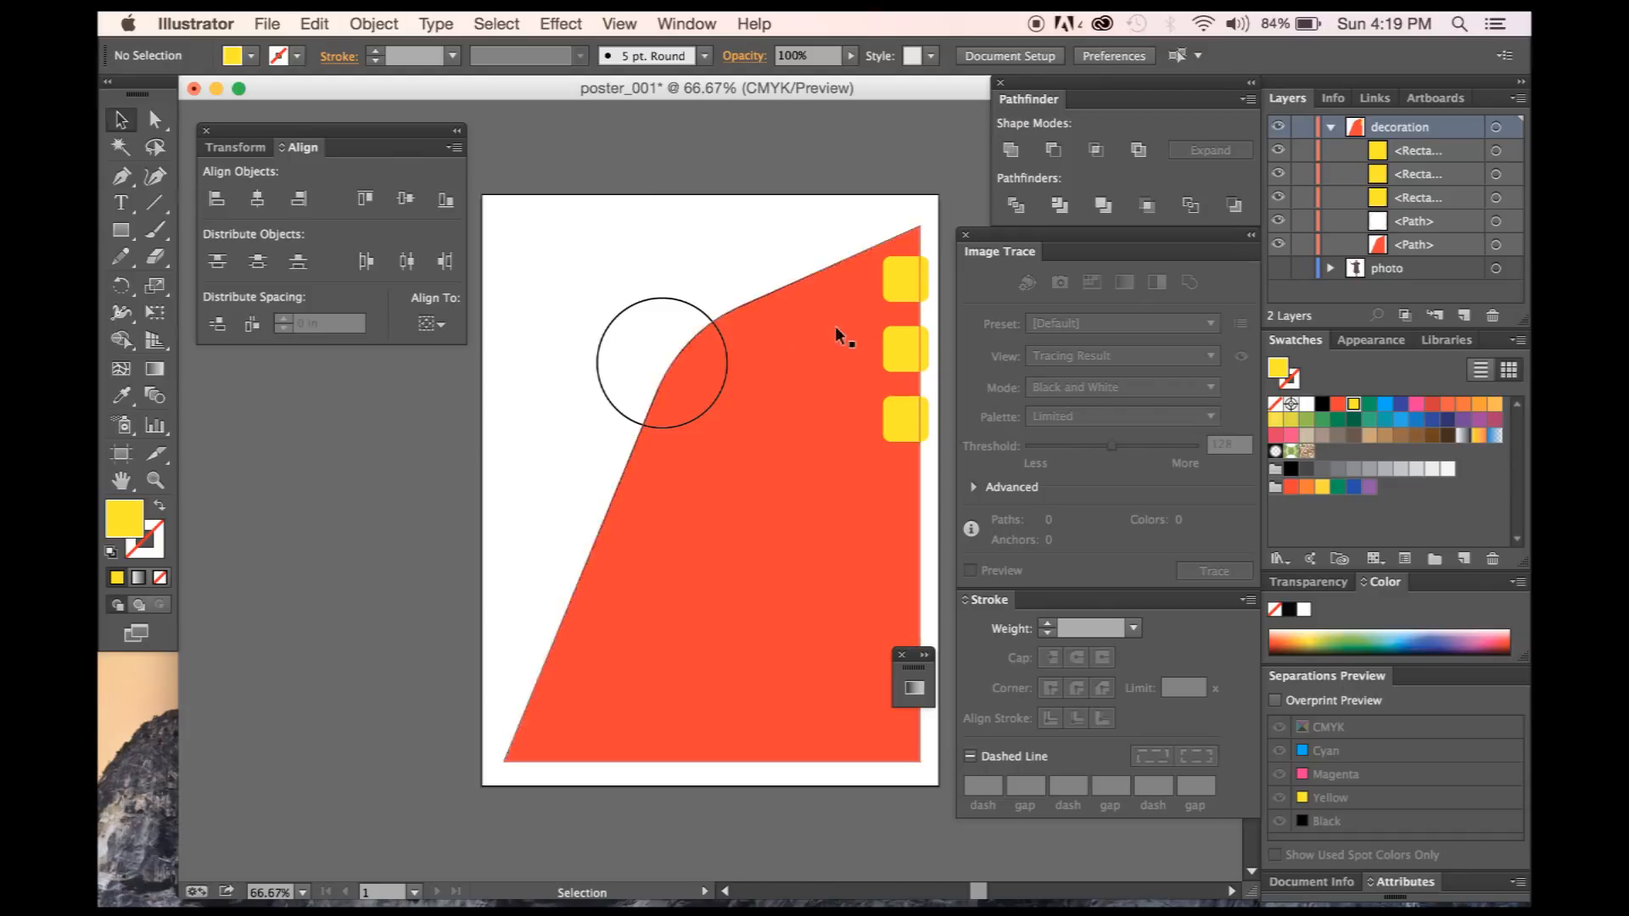
# Remove the black stroke from the red frame while keeping its red fill, and deselect it.
pyautogui.click(770, 309)
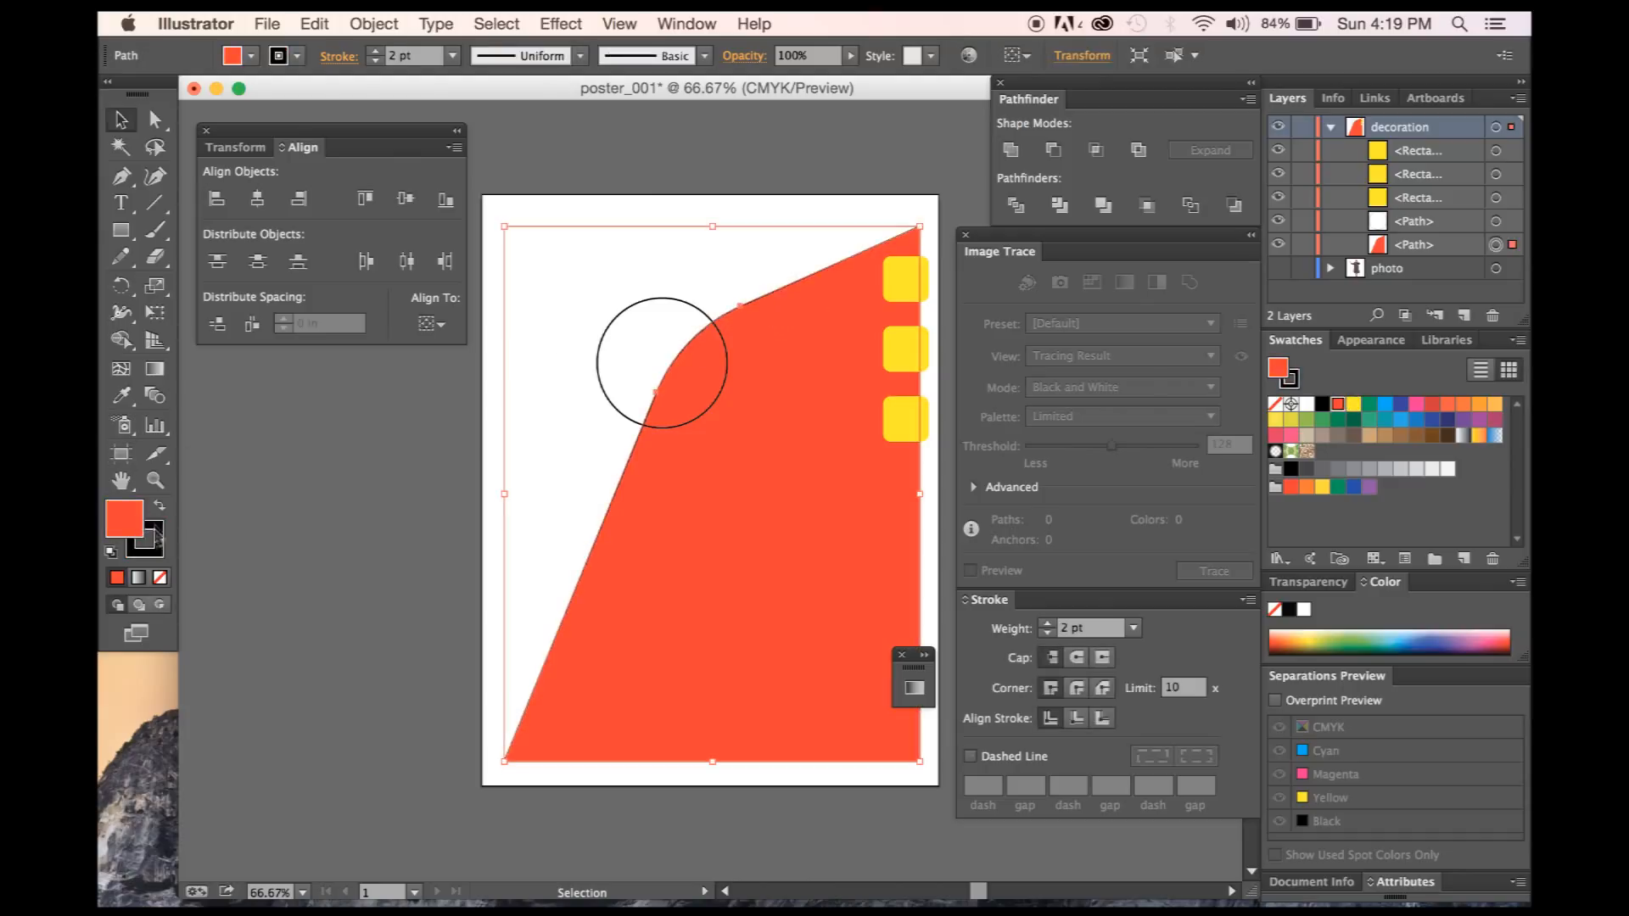
pyautogui.click(160, 578)
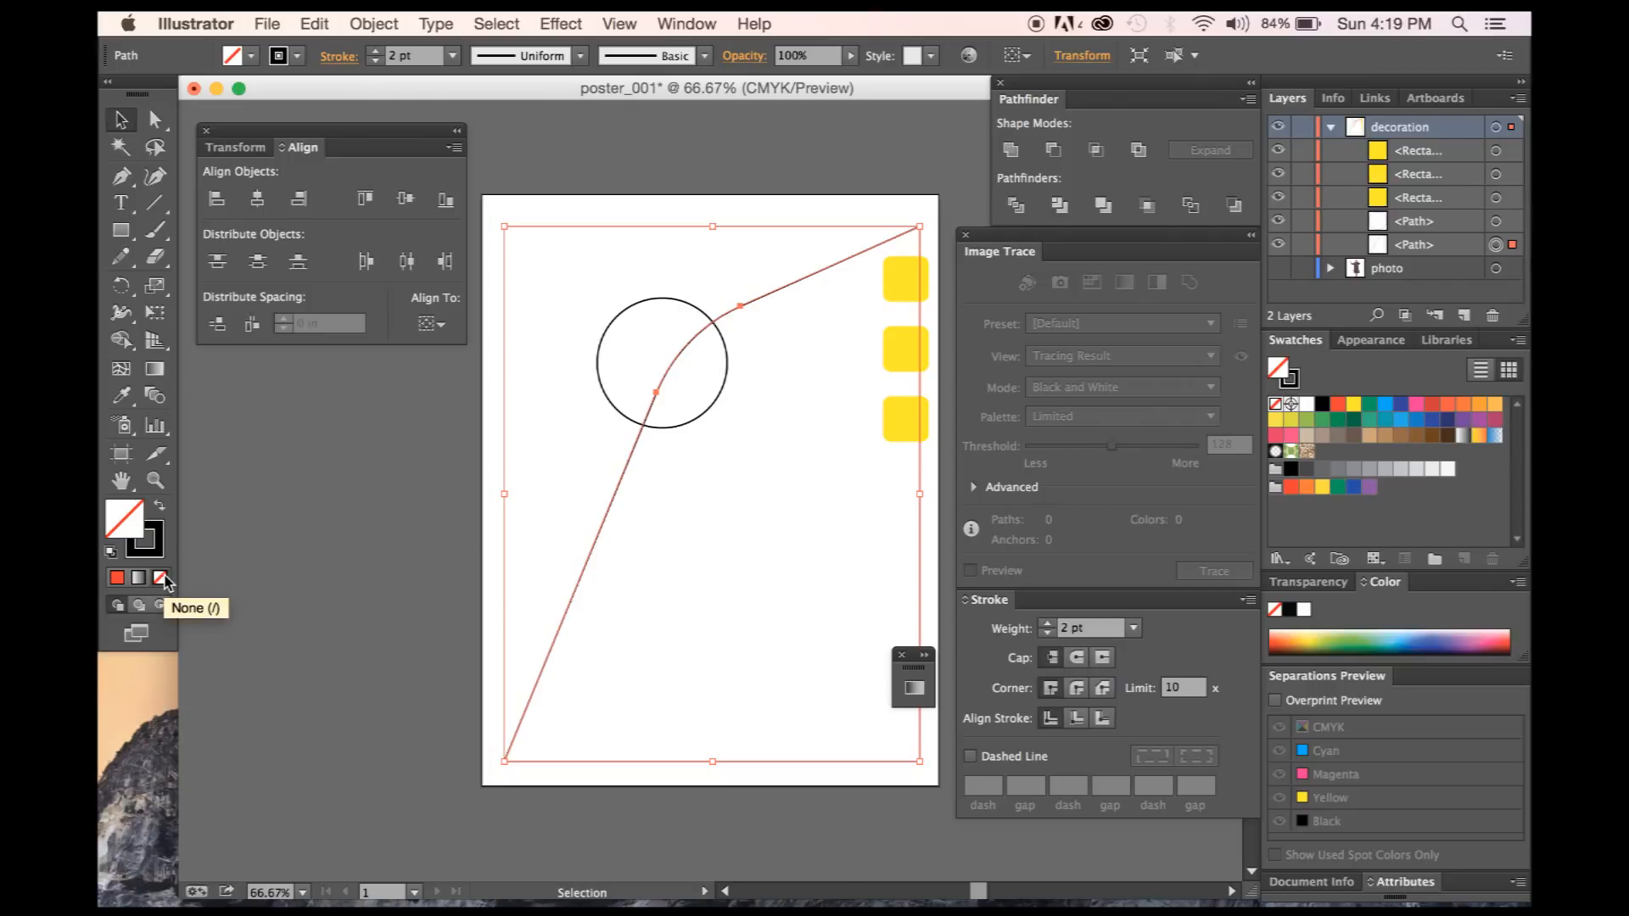
pyautogui.press('super+z')
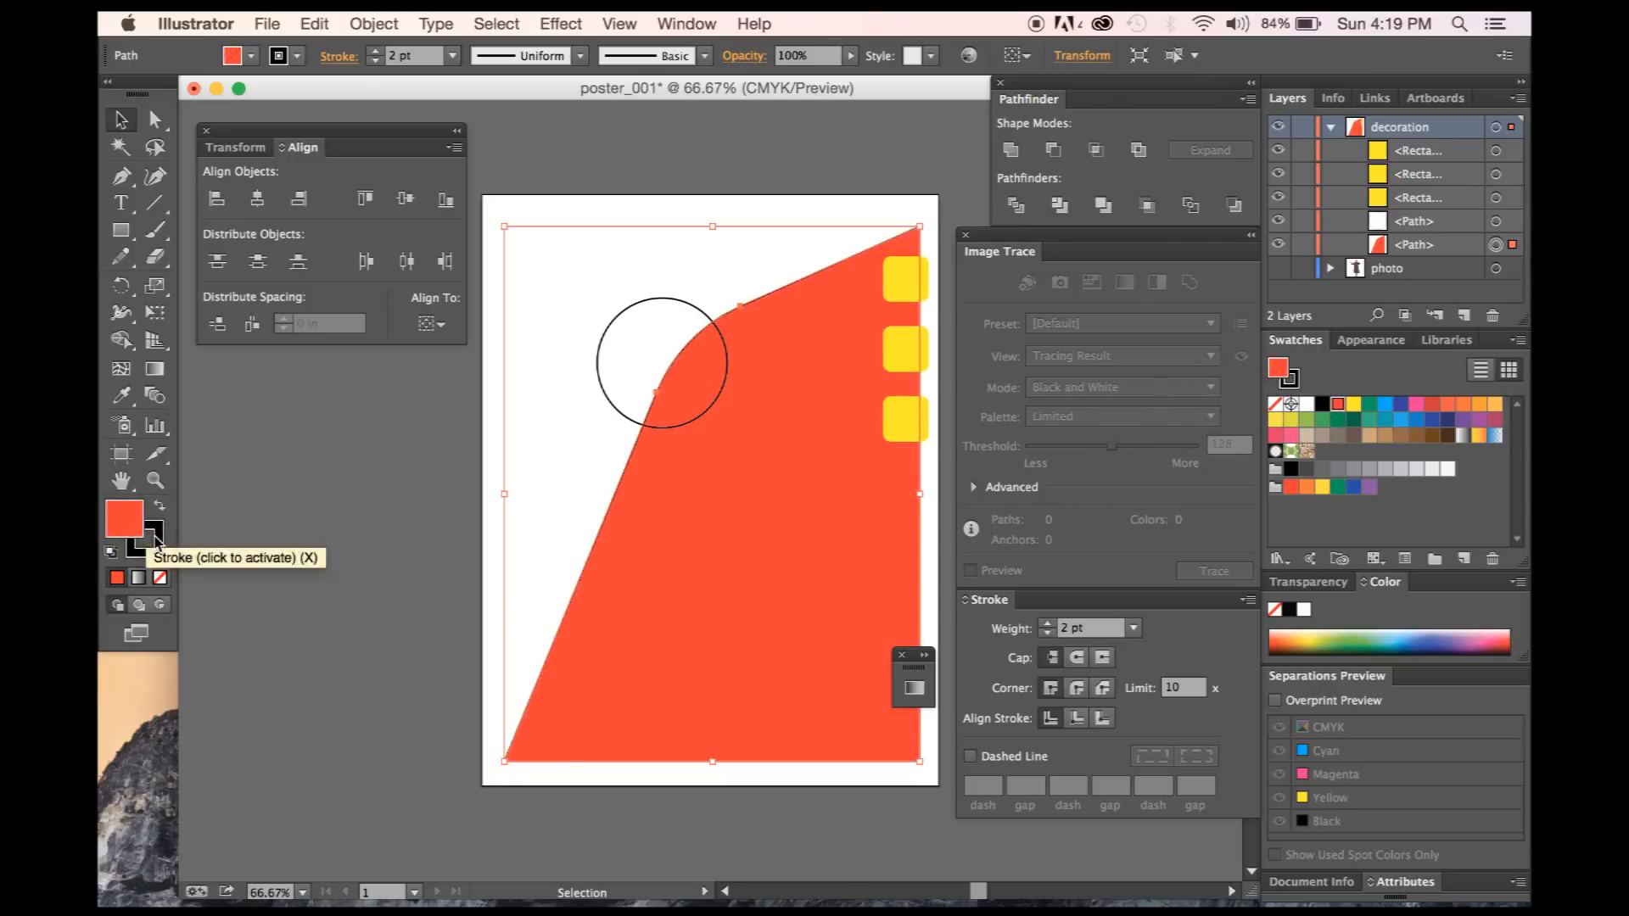
pyautogui.click(154, 538)
pyautogui.click(160, 578)
pyautogui.click(370, 519)
# Give the circle the rounded squares' yellow fill and no stroke by sampling one square with the Eyedropper, then deselect it.
pyautogui.moveTo(612, 261); pyautogui.dragTo(674, 334)
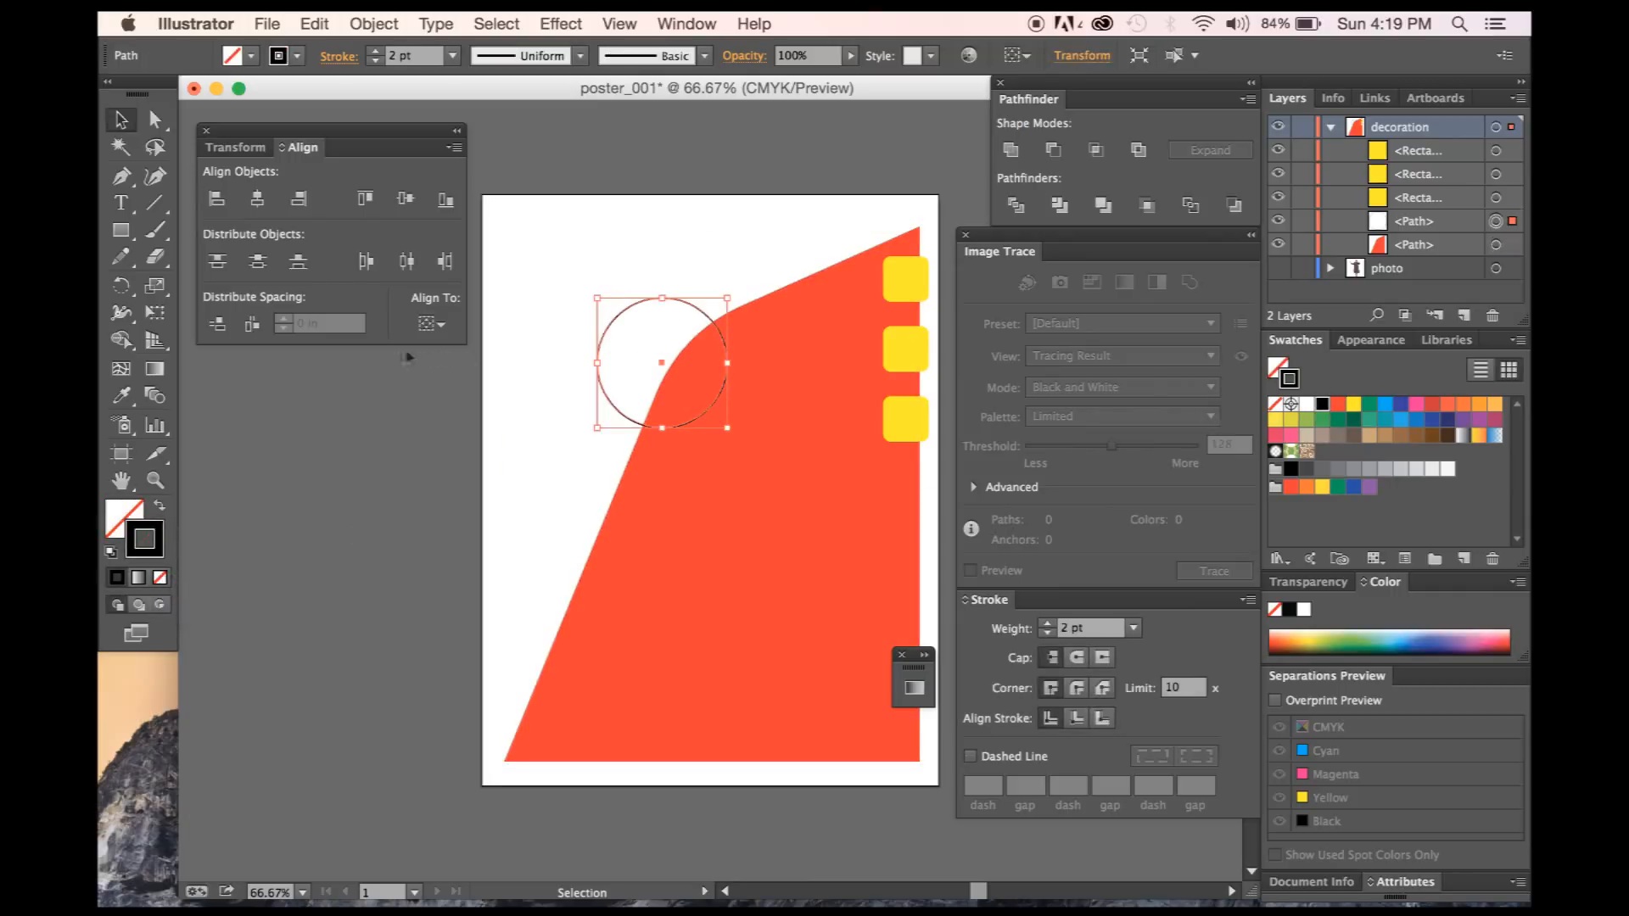
pyautogui.click(122, 396)
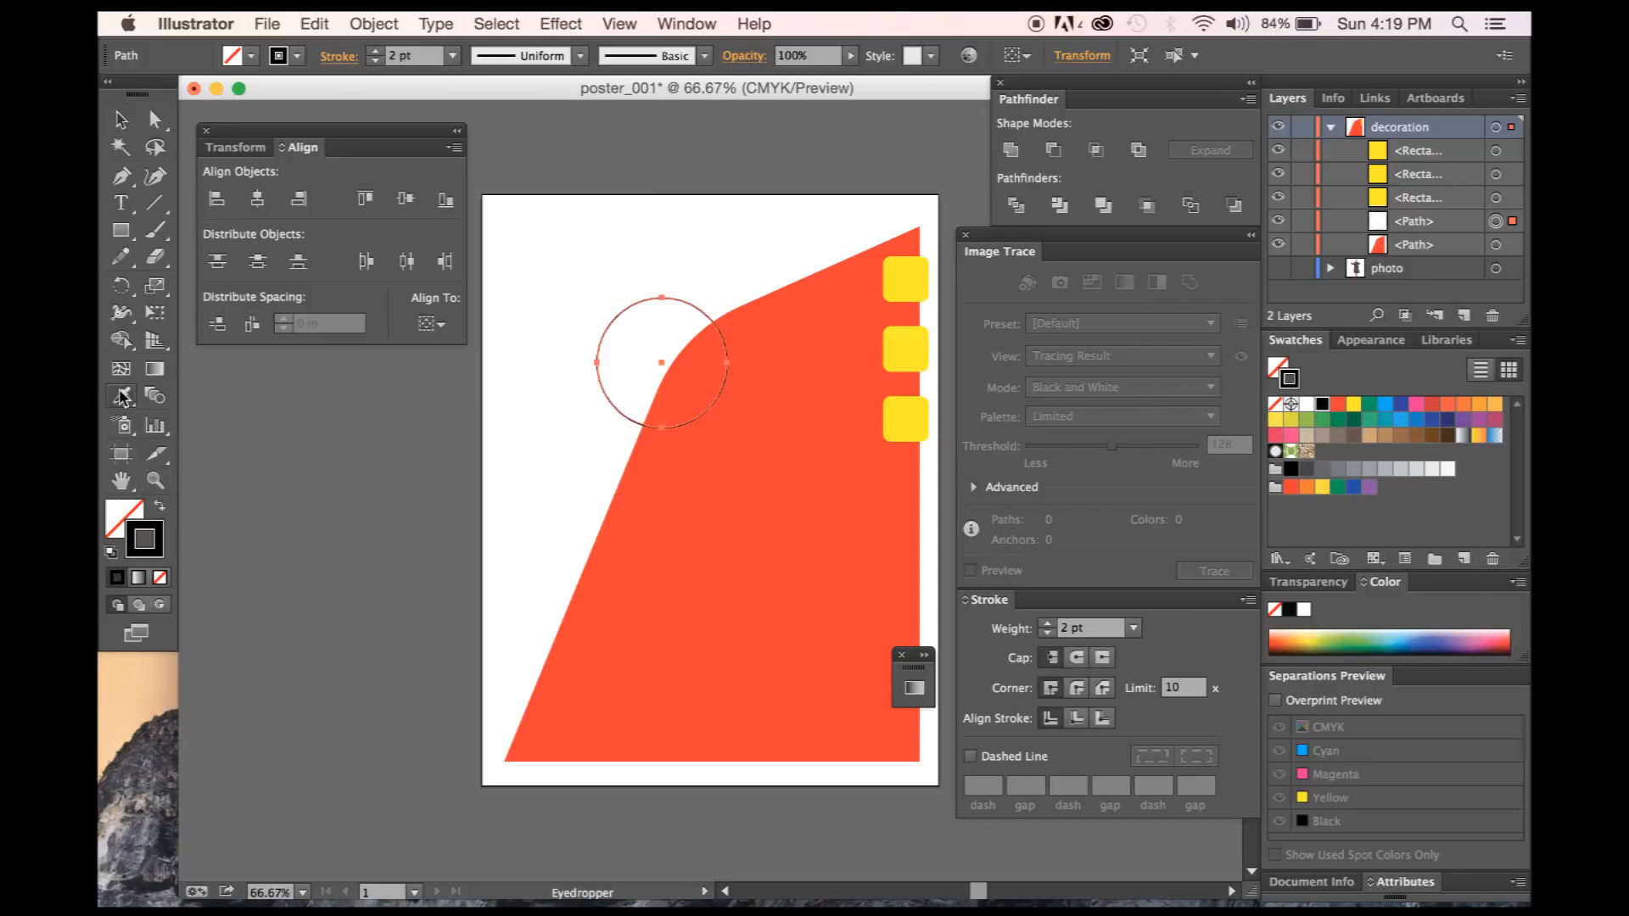
pyautogui.click(904, 344)
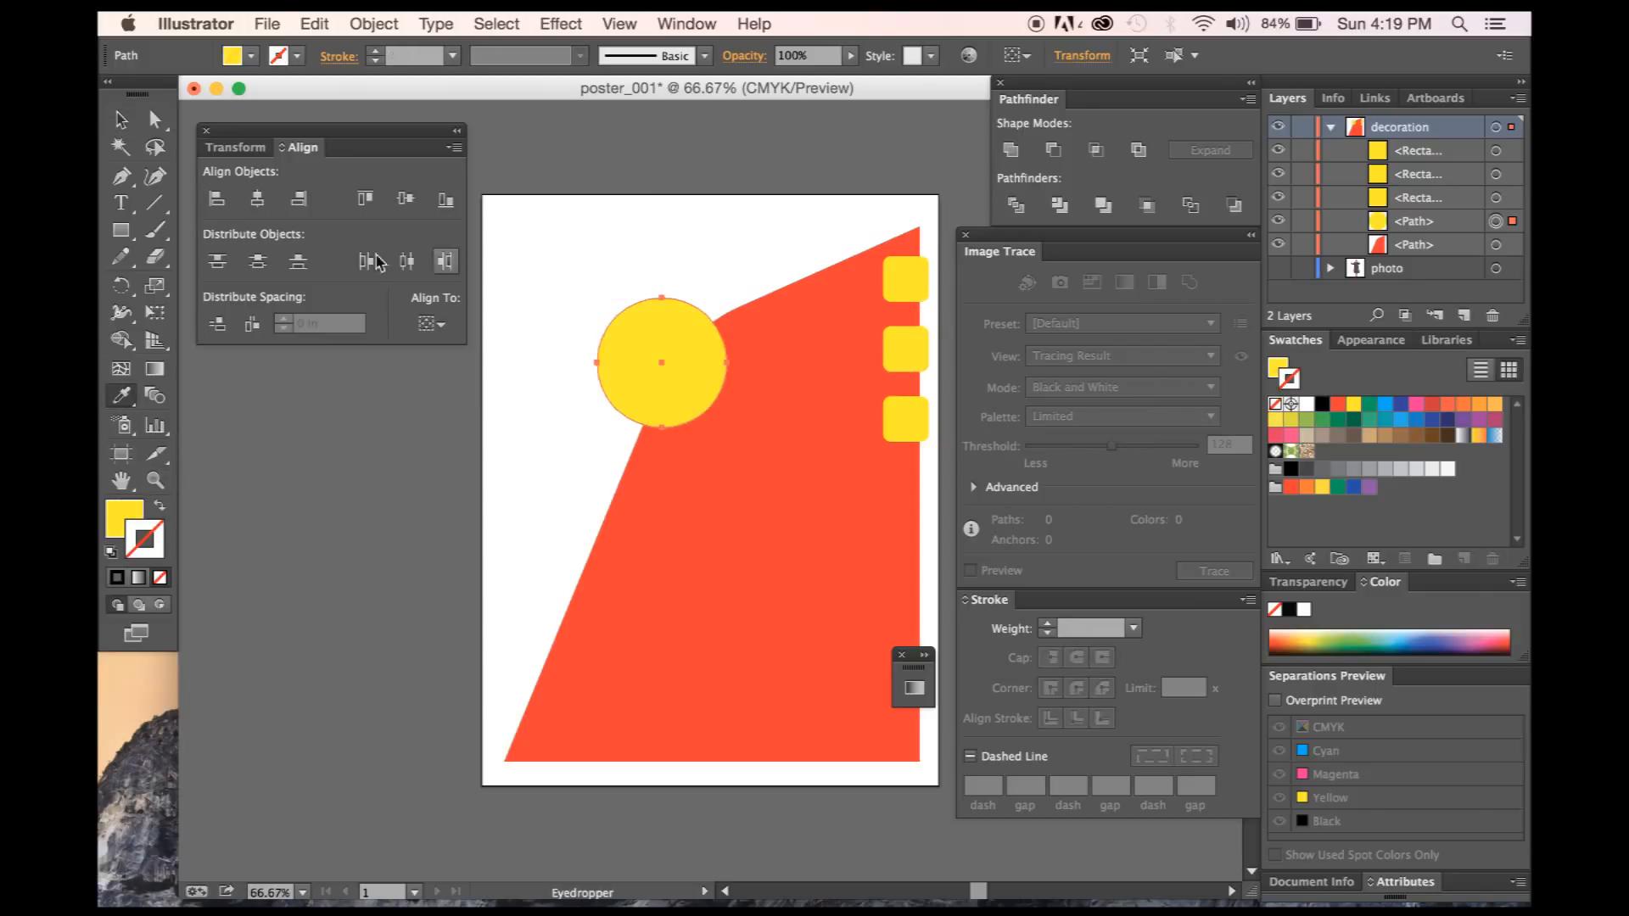
pyautogui.click(121, 120)
pyautogui.click(313, 502)
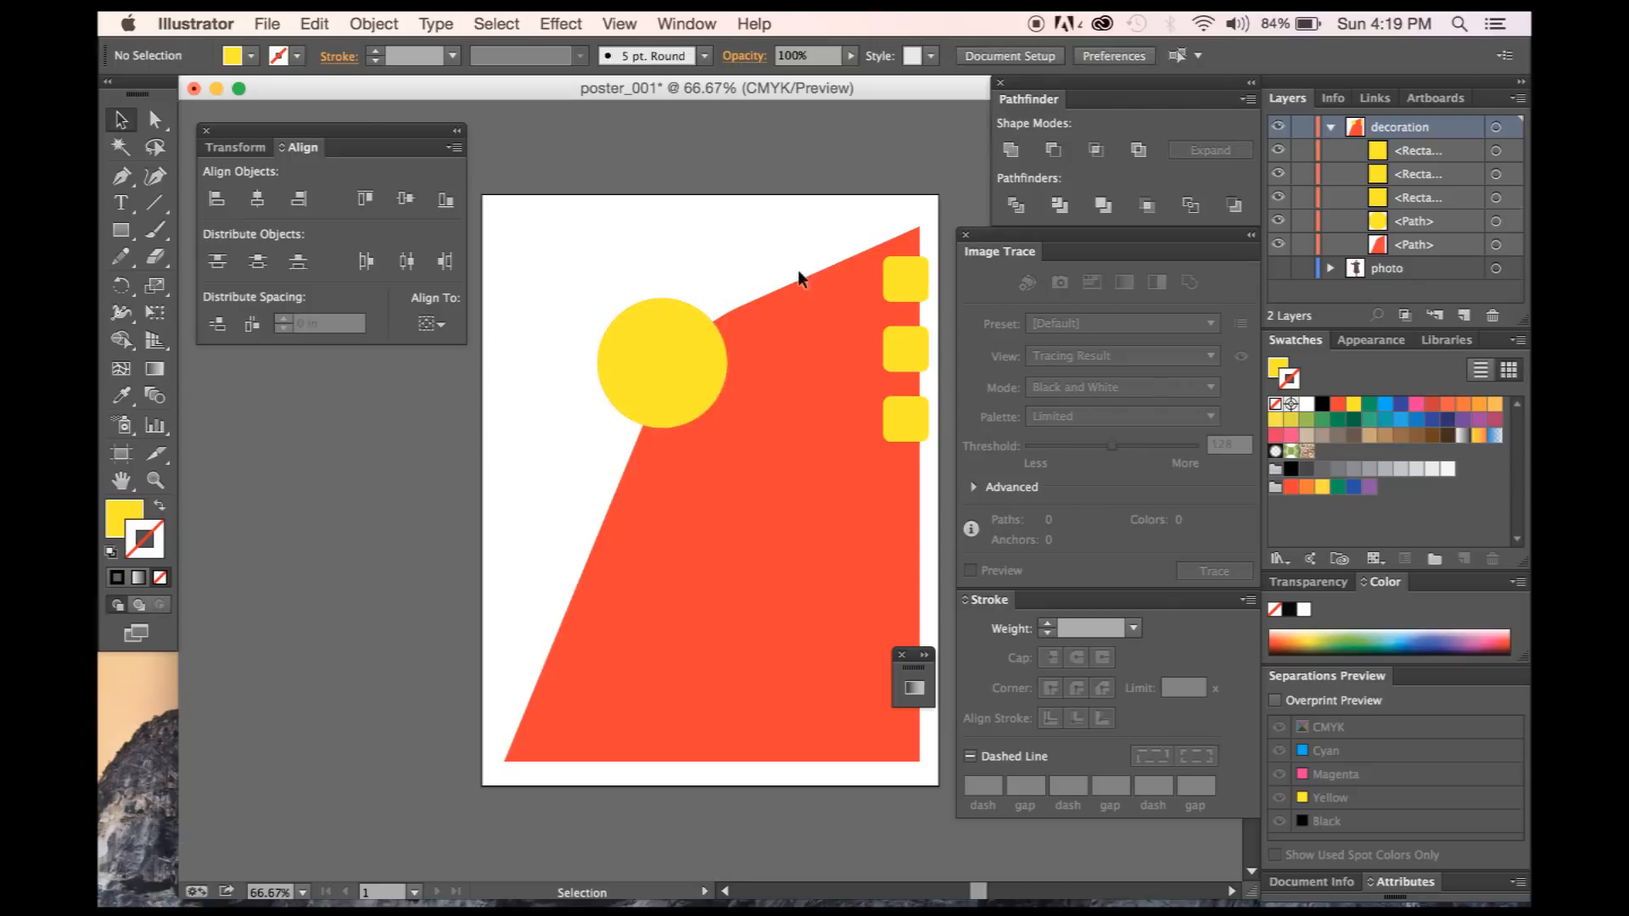
# Select the yellow circle and the three yellow squares and cut them from the decoration layer.
pyautogui.click(679, 331)
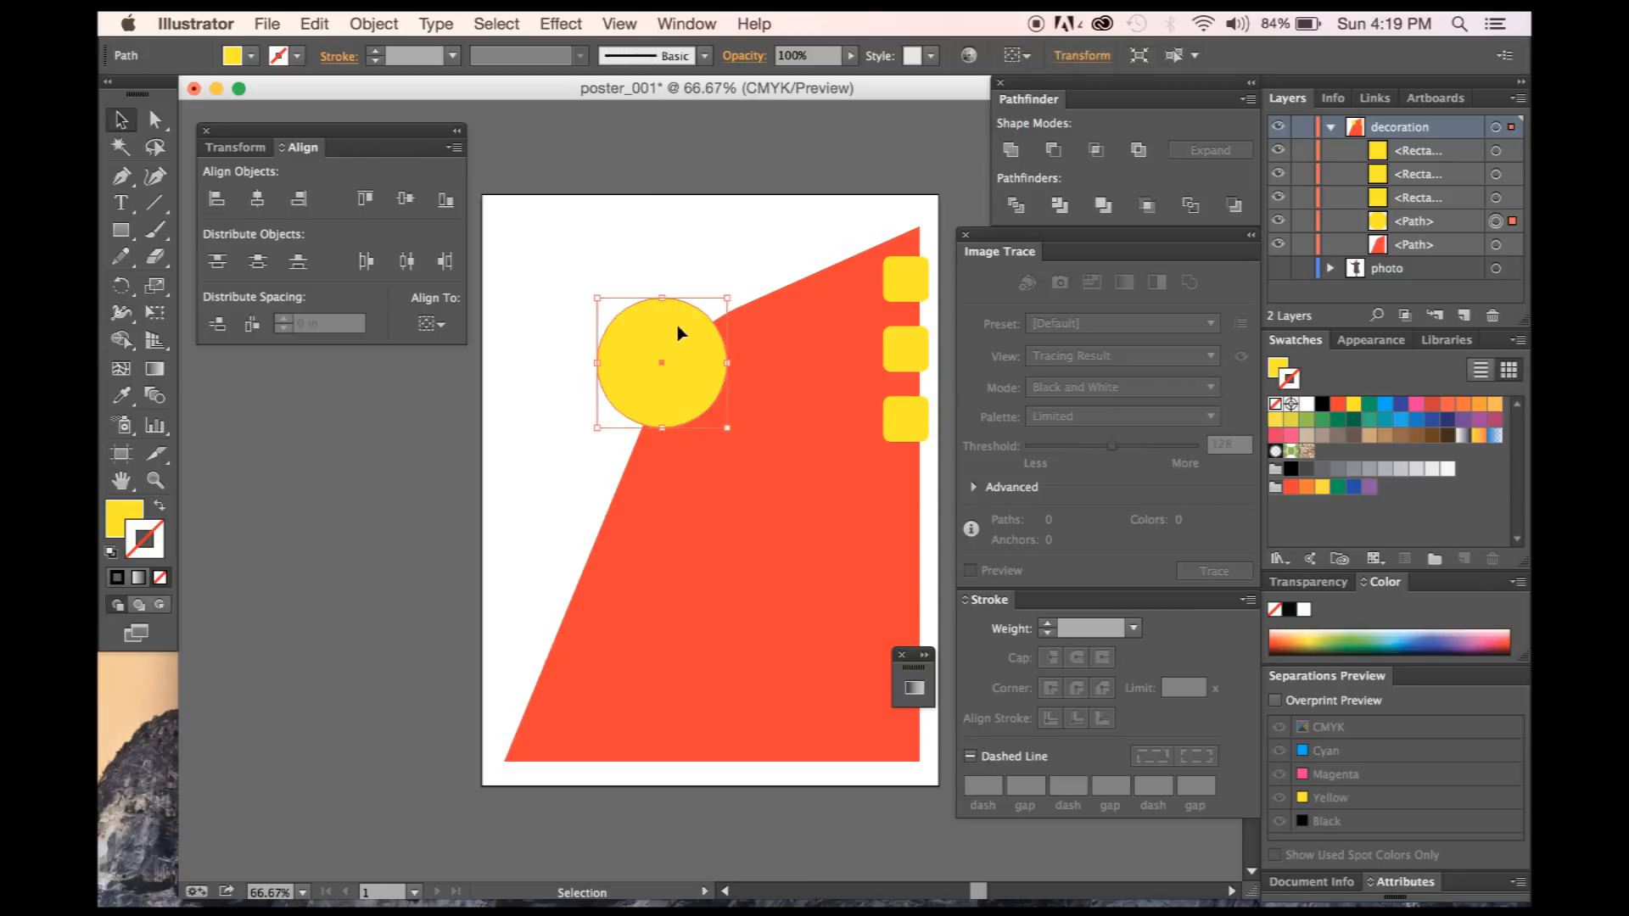
pyautogui.keyDown('shift'); pyautogui.click(914, 273); pyautogui.keyUp('shift')
pyautogui.keyDown('shift'); pyautogui.click(909, 335); pyautogui.keyUp('shift')
pyautogui.keyDown('shift'); pyautogui.click(904, 415); pyautogui.keyUp('shift')
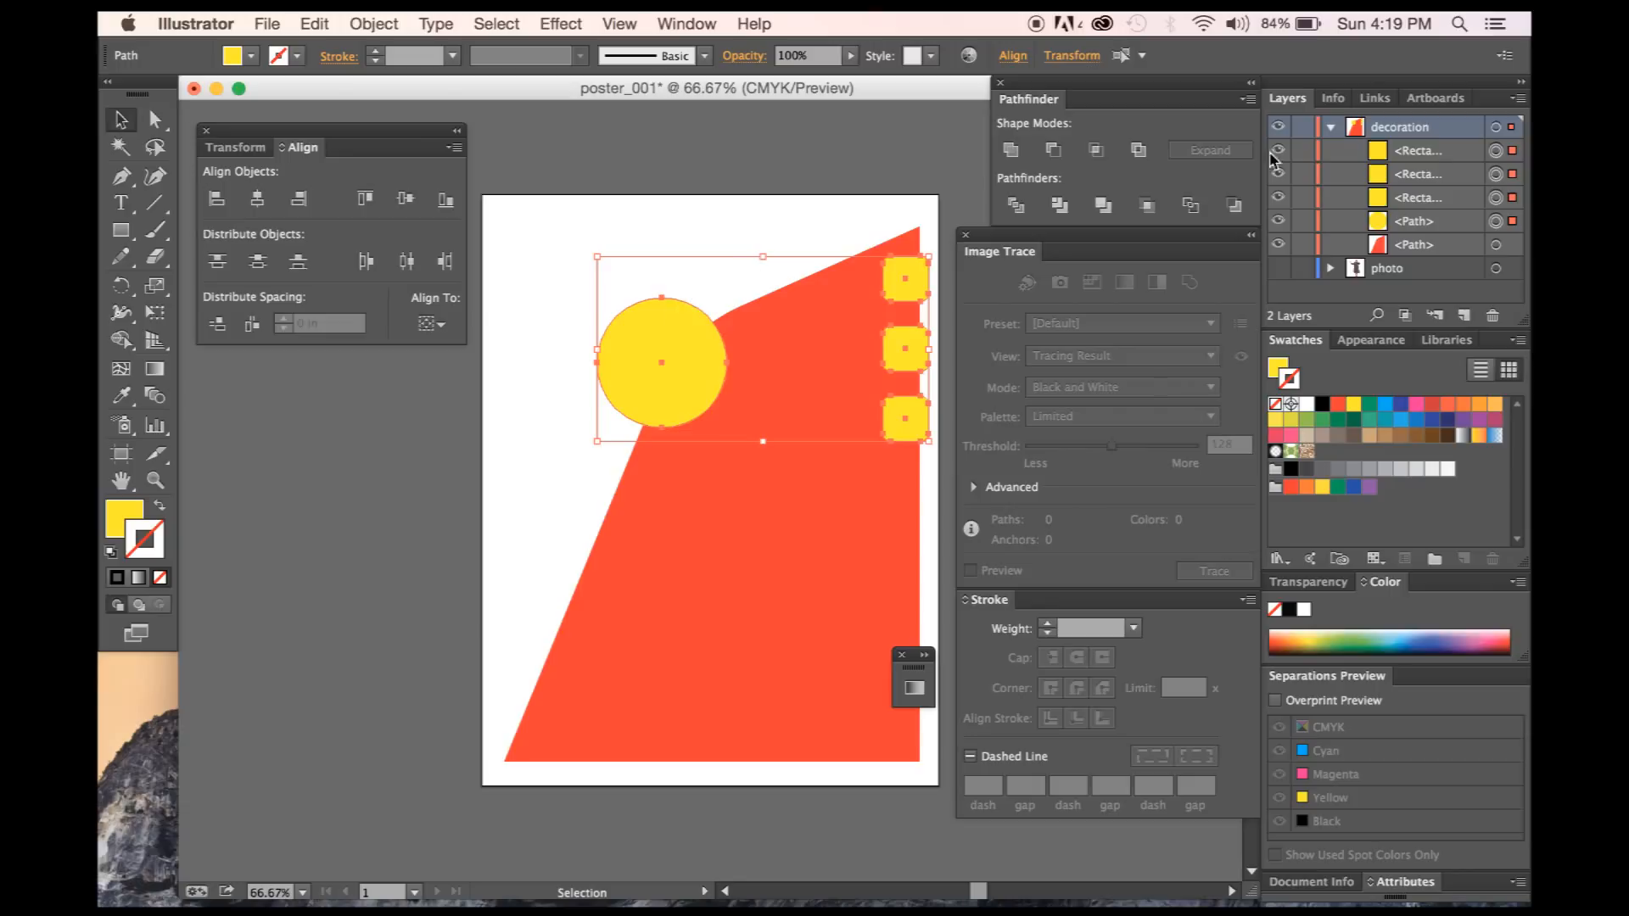
pyautogui.click(1331, 128)
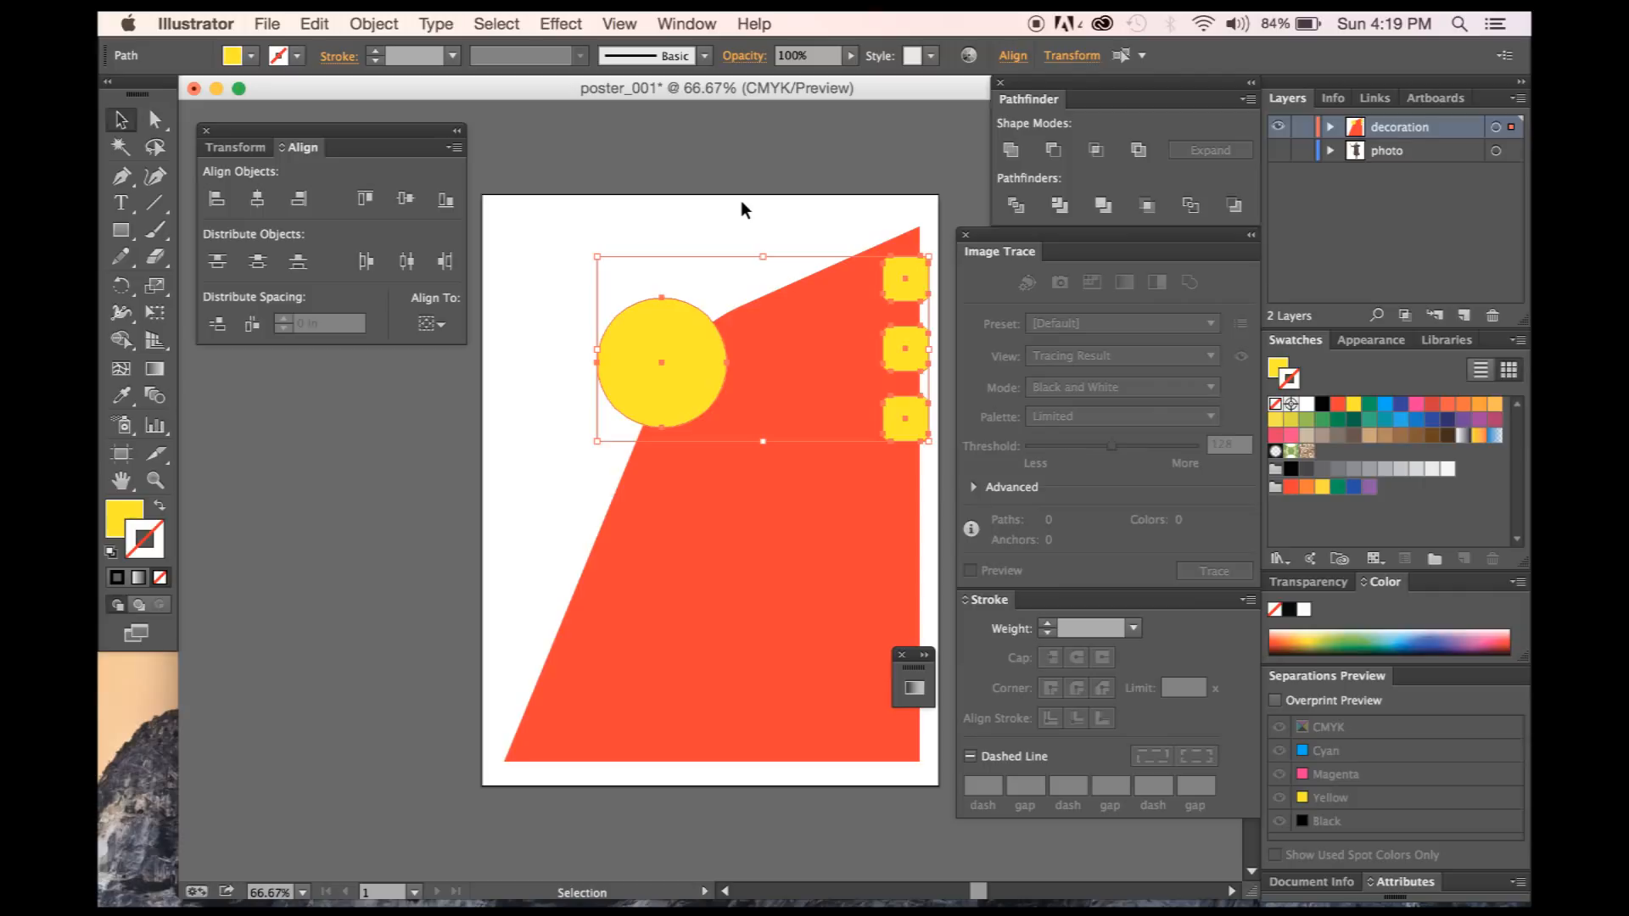
pyautogui.press('super+x')
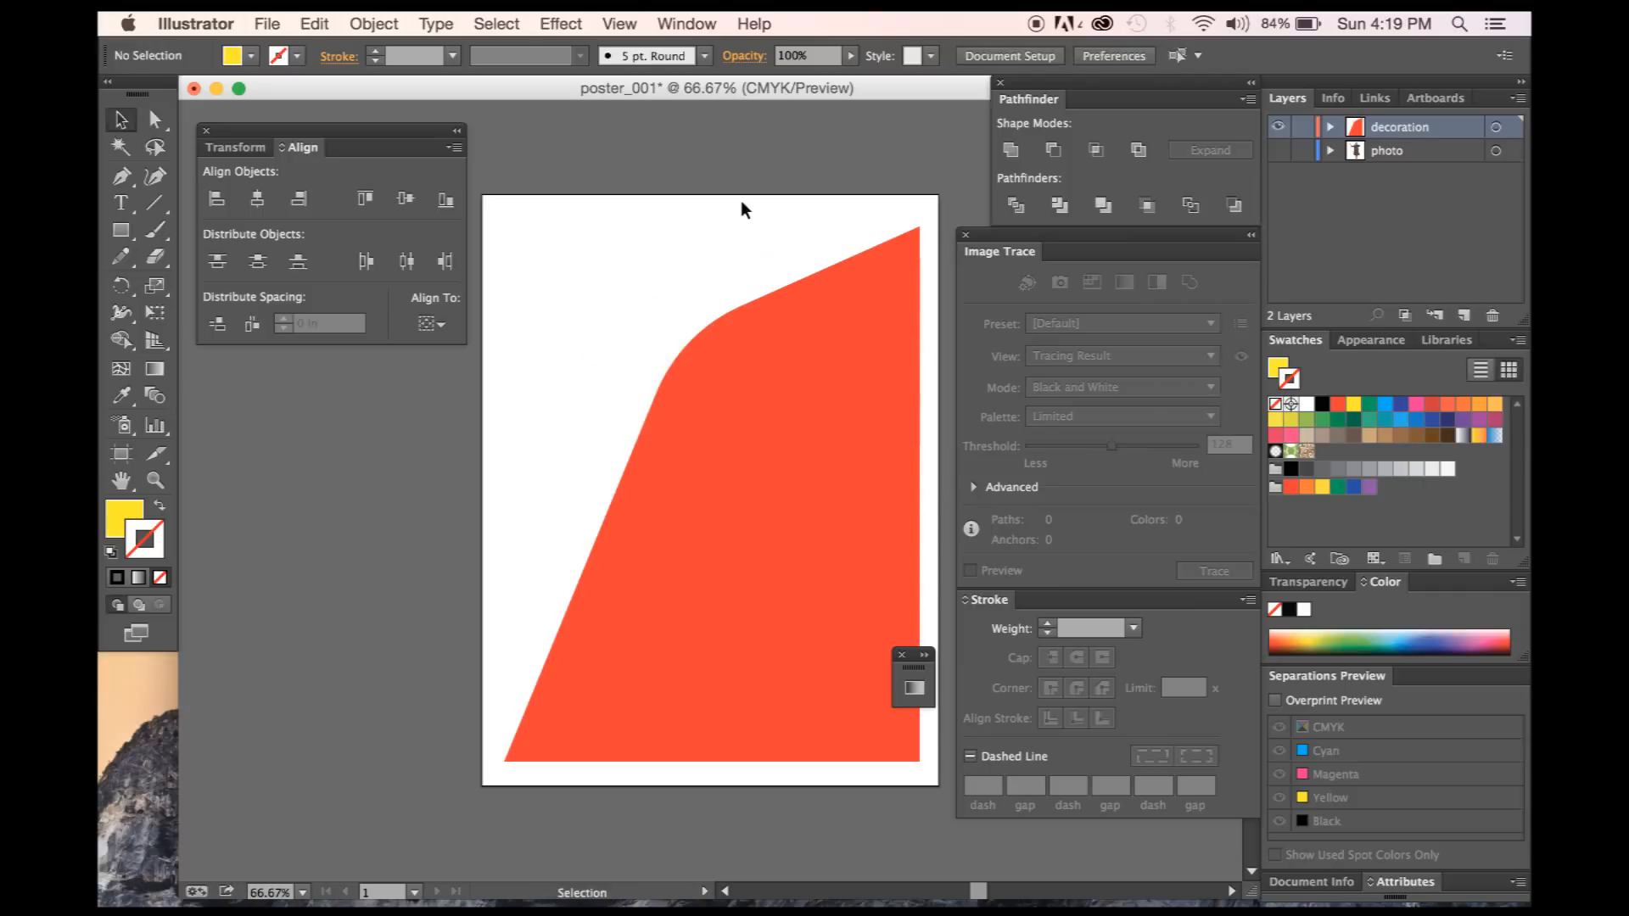
# Create a new layer named yellow above decoration and paste the cut shapes in place on it.
pyautogui.click(1464, 315)
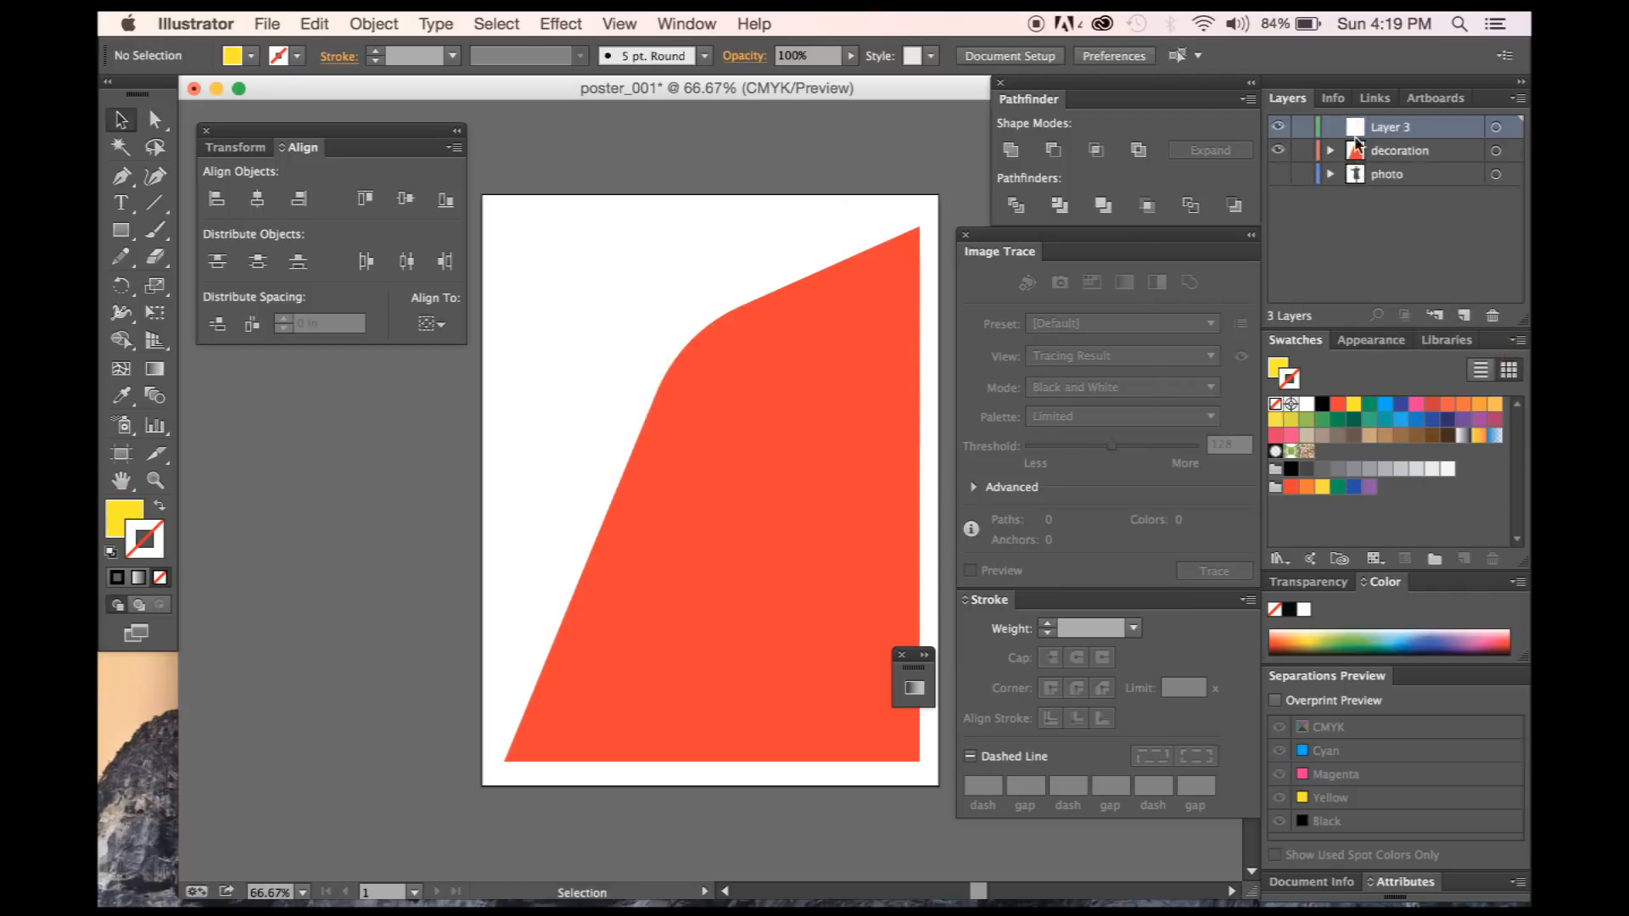
pyautogui.doubleClick(1377, 126)
pyautogui.write('V')
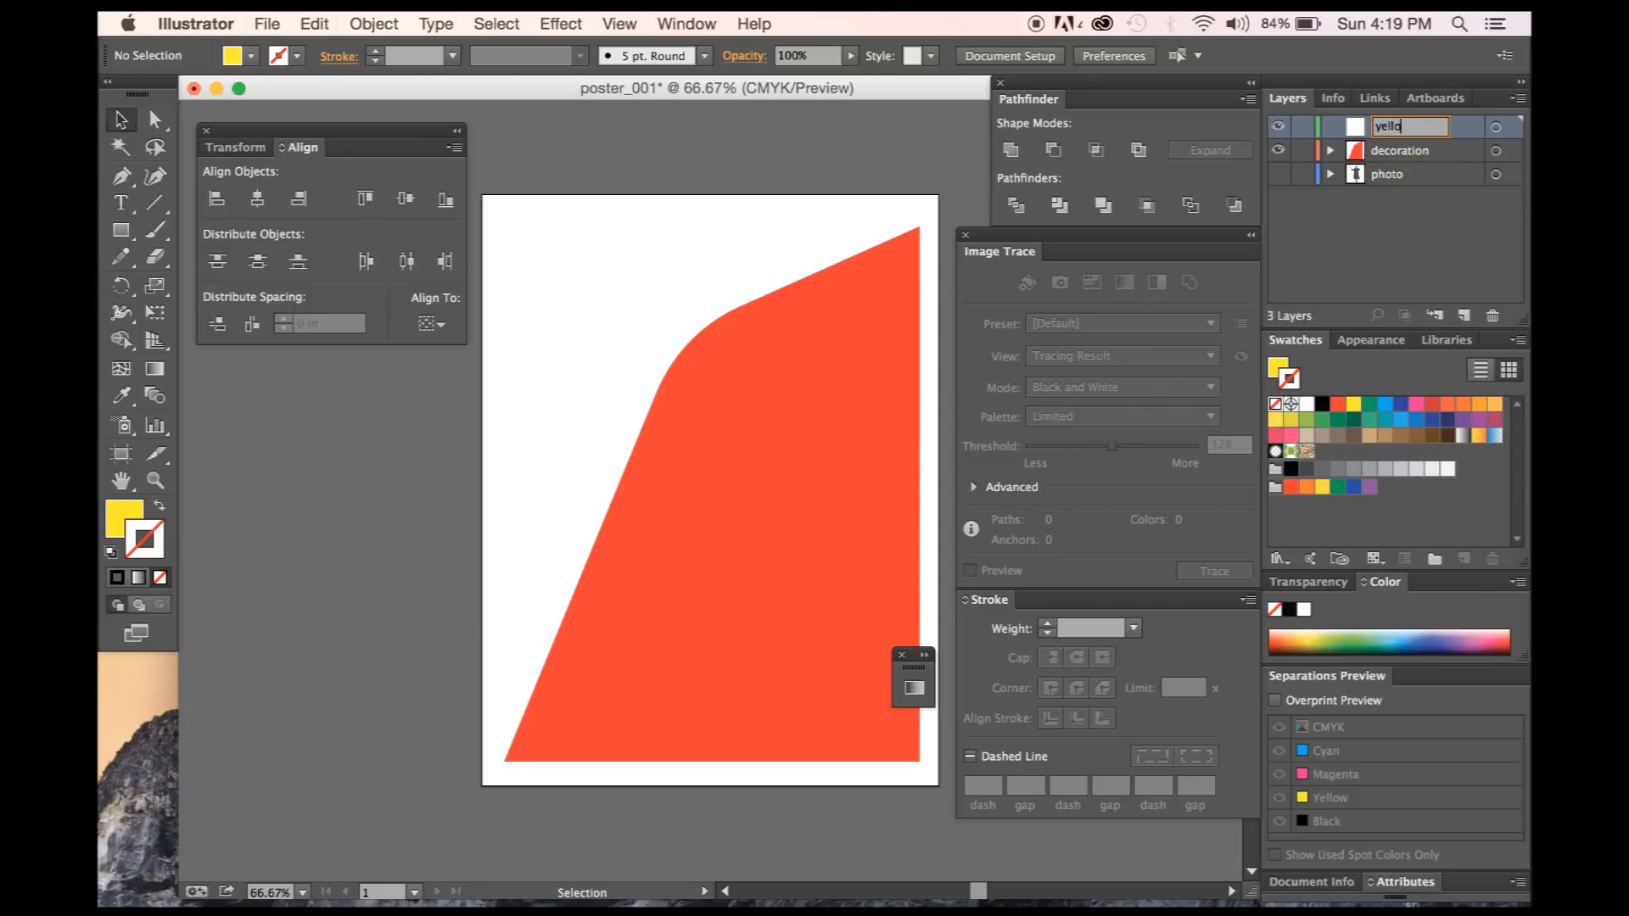
pyautogui.press('Return')
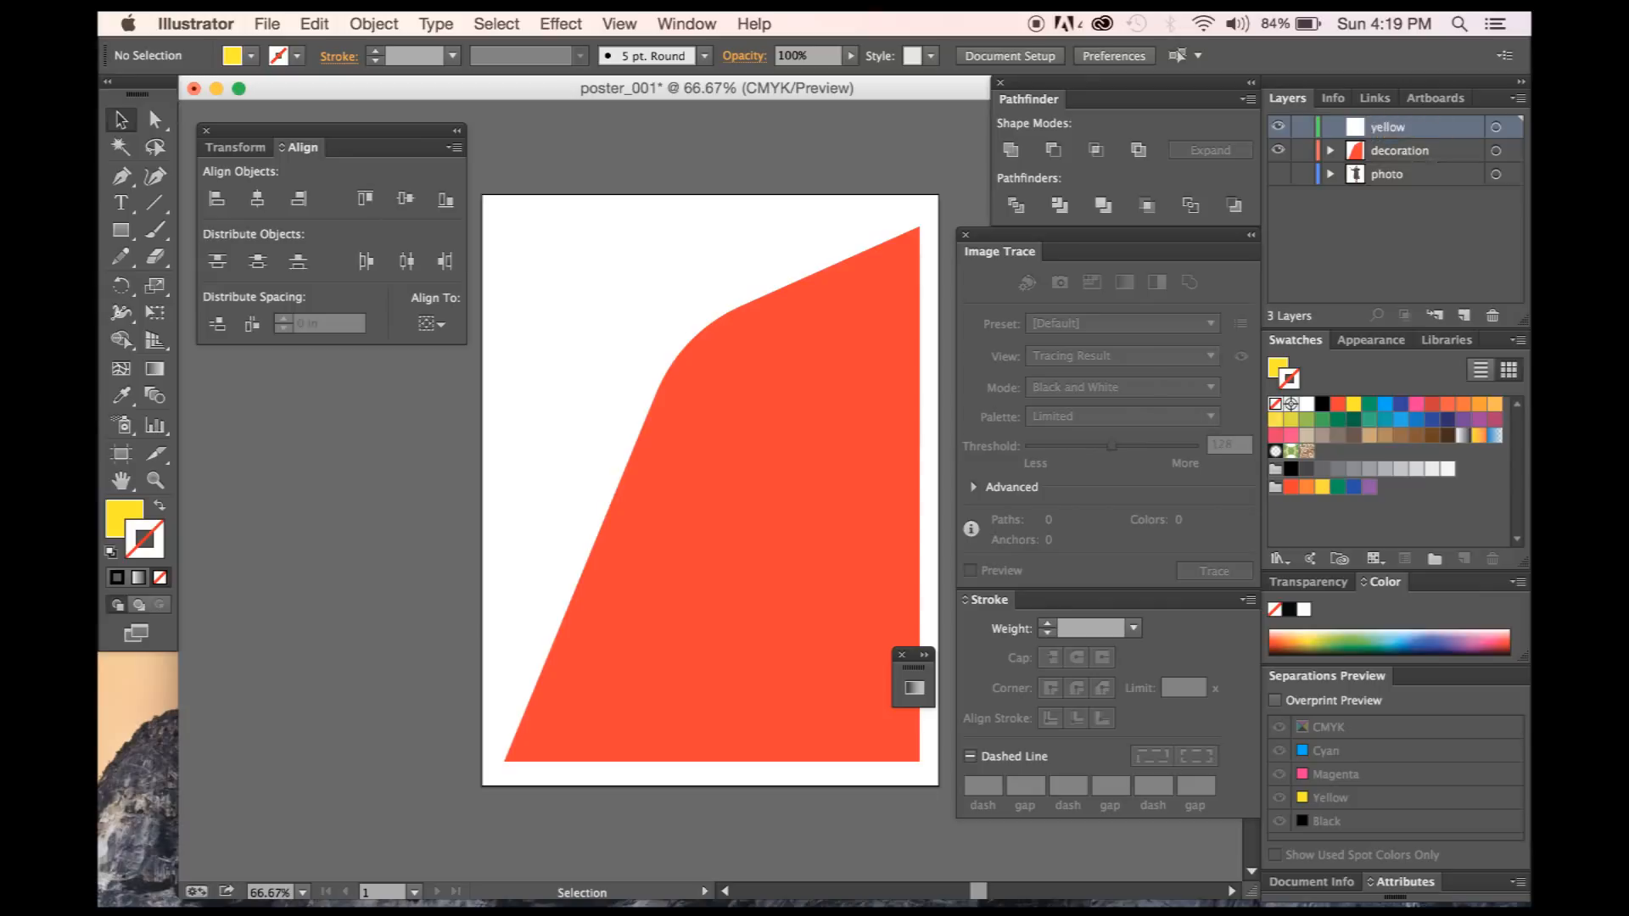
pyautogui.hotkey('ctrl', 'f')
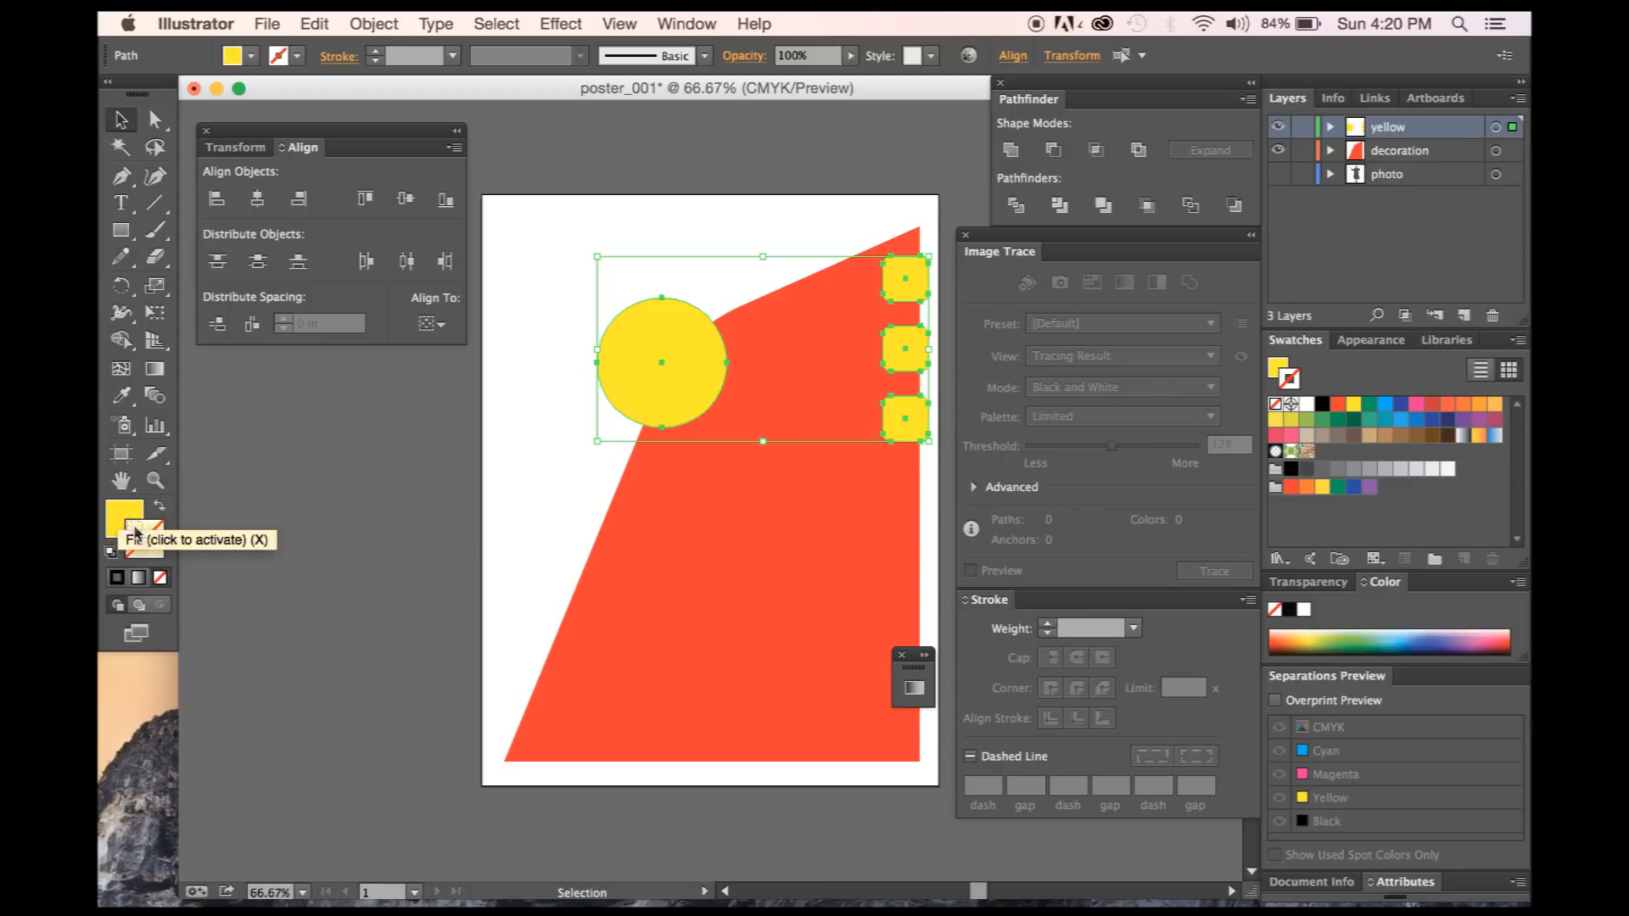
# Give the yellow circle and squares a yellow stroke 0.5 pt thick and deselect them.
pyautogui.moveTo(133, 528); pyautogui.dragTo(143, 534)
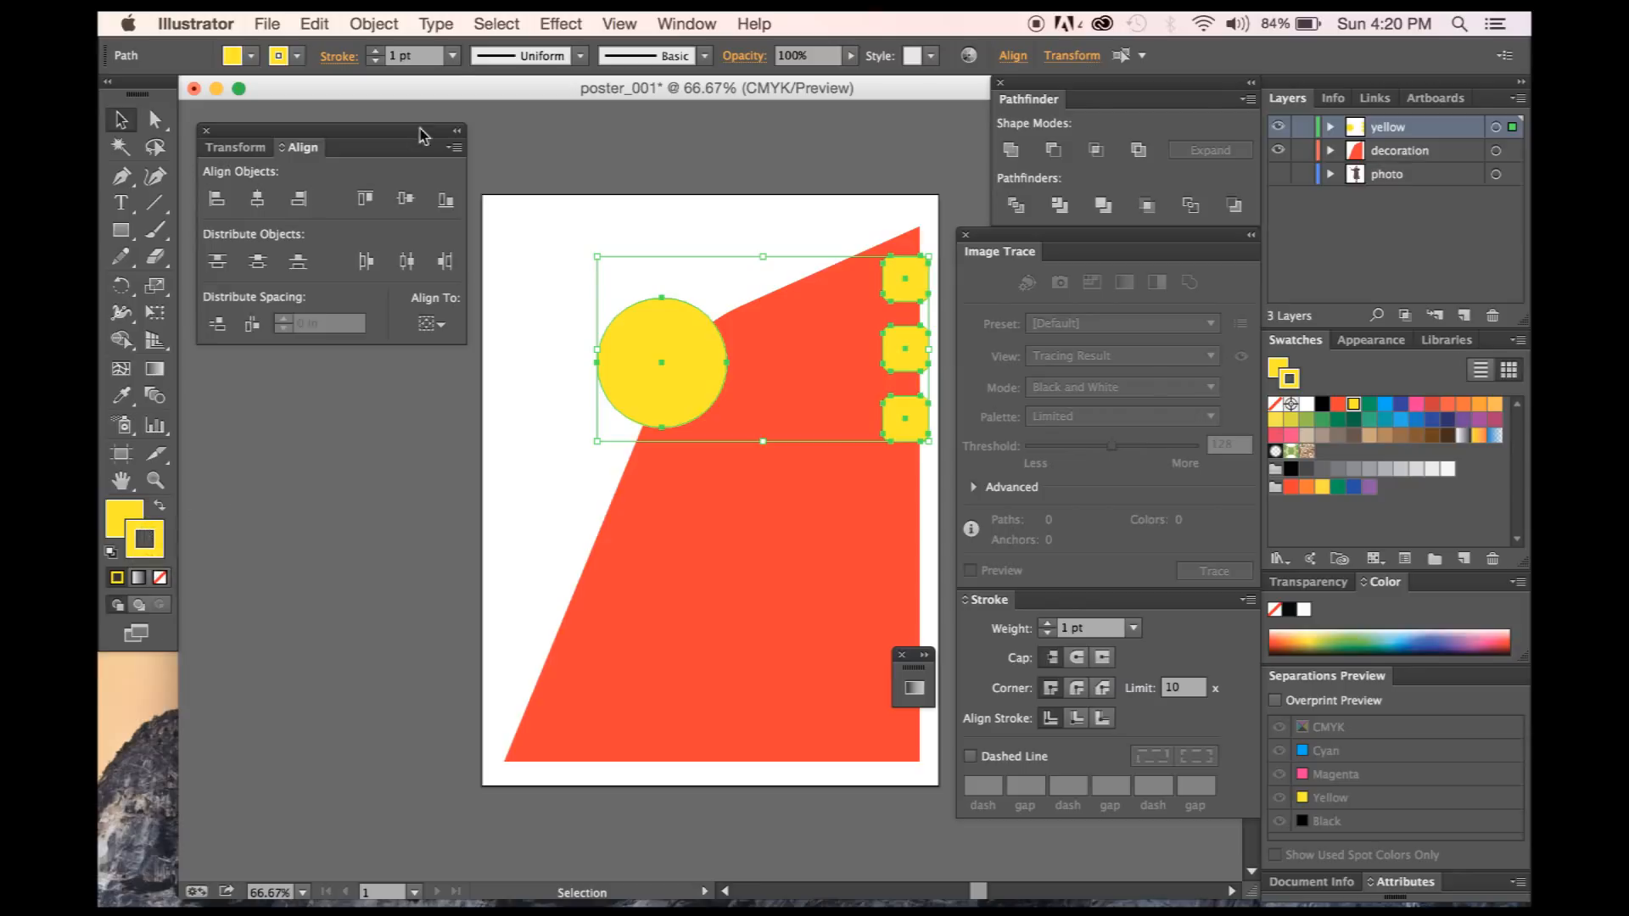
pyautogui.click(453, 55)
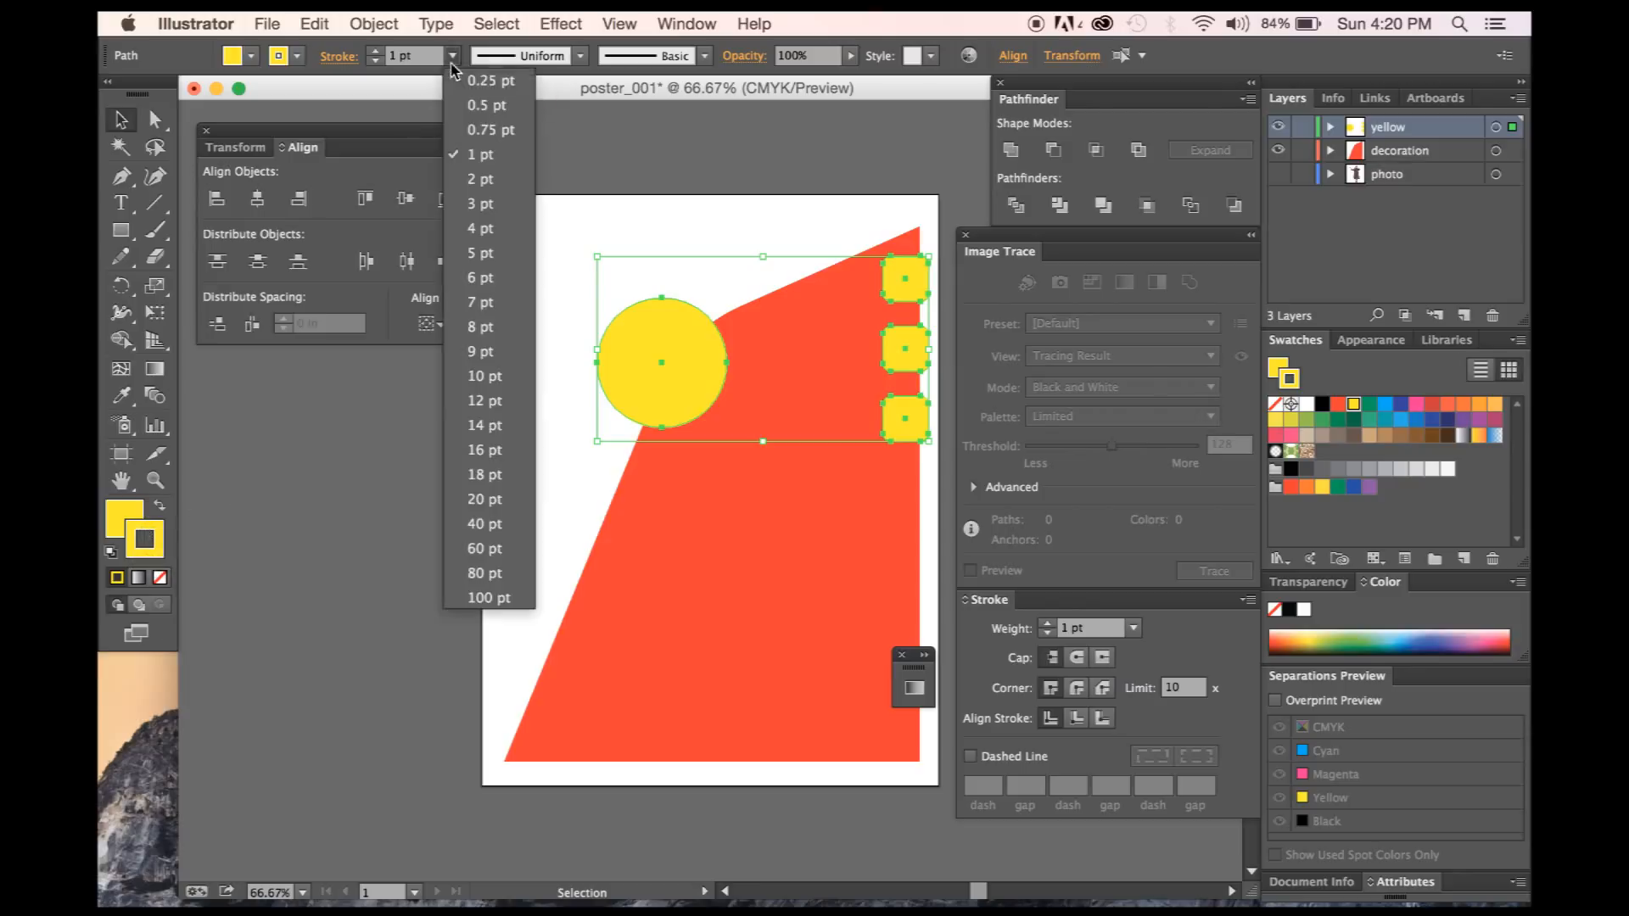
pyautogui.click(463, 106)
pyautogui.click(574, 124)
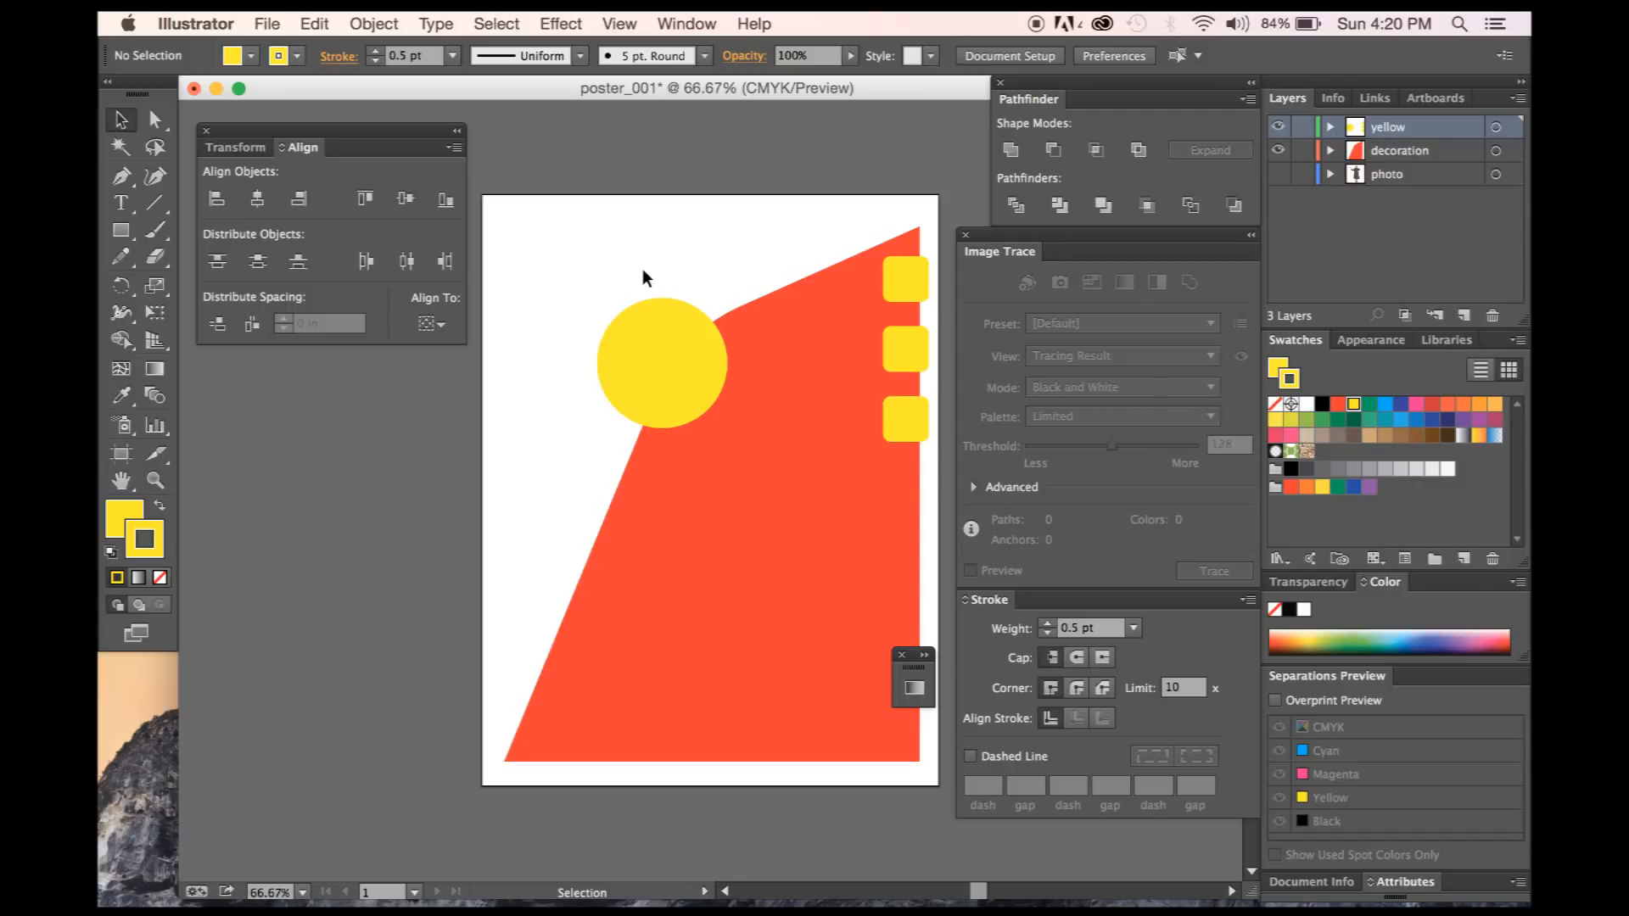
pyautogui.moveTo(658, 320); pyautogui.dragTo(655, 316)
pyautogui.click(684, 273)
pyautogui.hotkey('ctrl', 'z')
pyautogui.hotkey('ctrl', 'z')
pyautogui.click(746, 257)
# Hide the yellow and decoration layers, then show the photo layer and make it active.
pyautogui.click(1279, 128)
pyautogui.click(1279, 151)
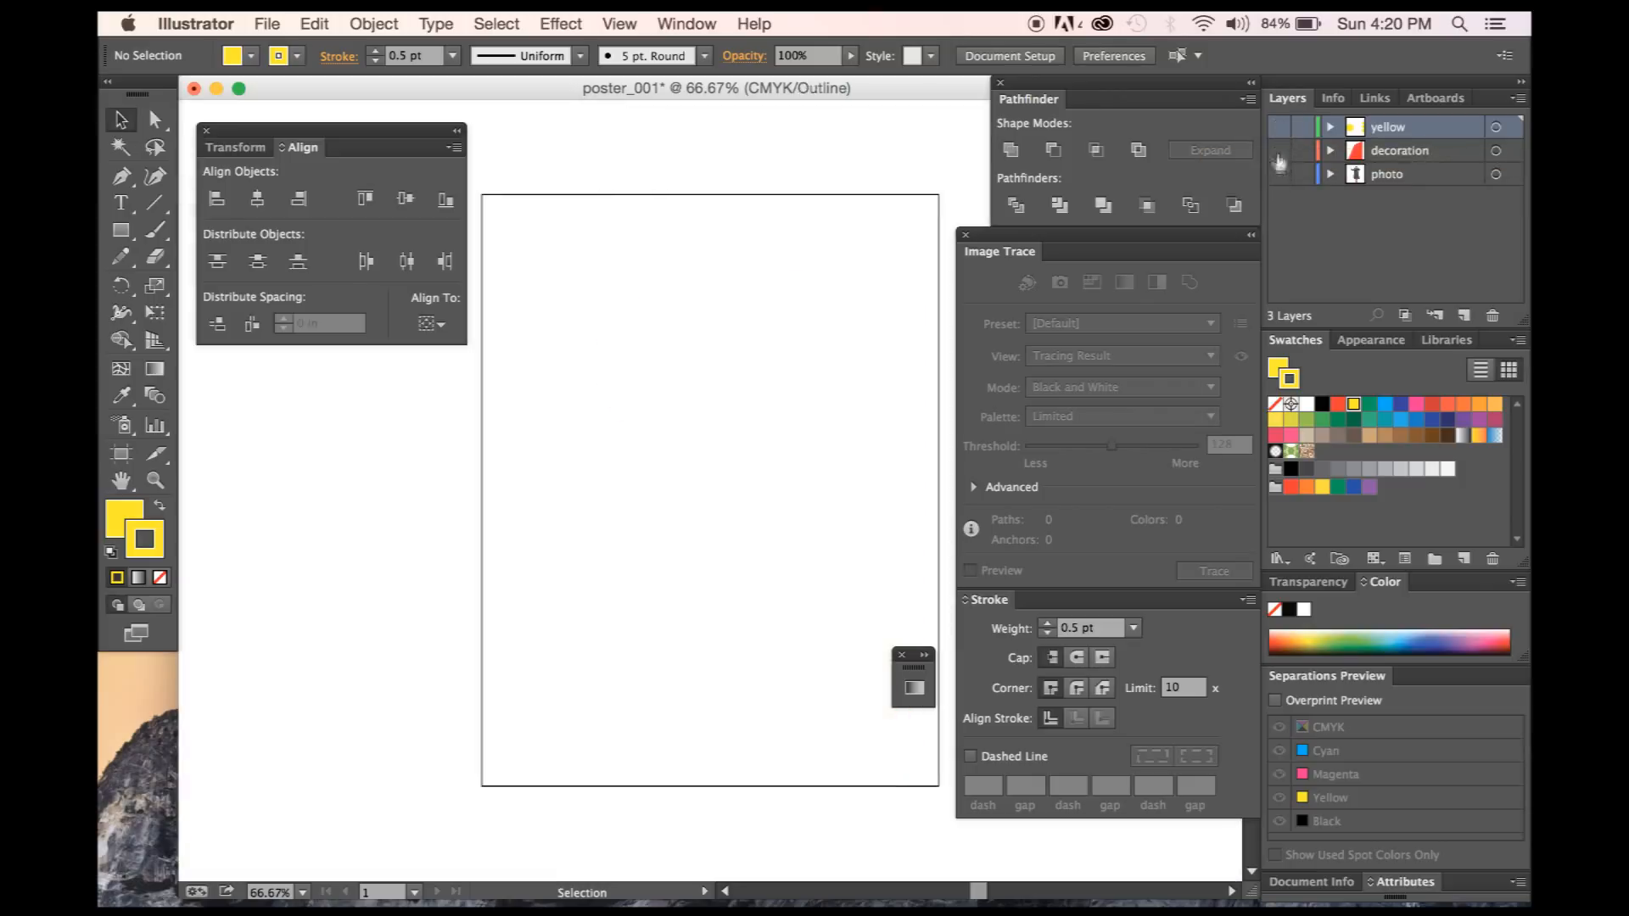
pyautogui.click(1280, 129)
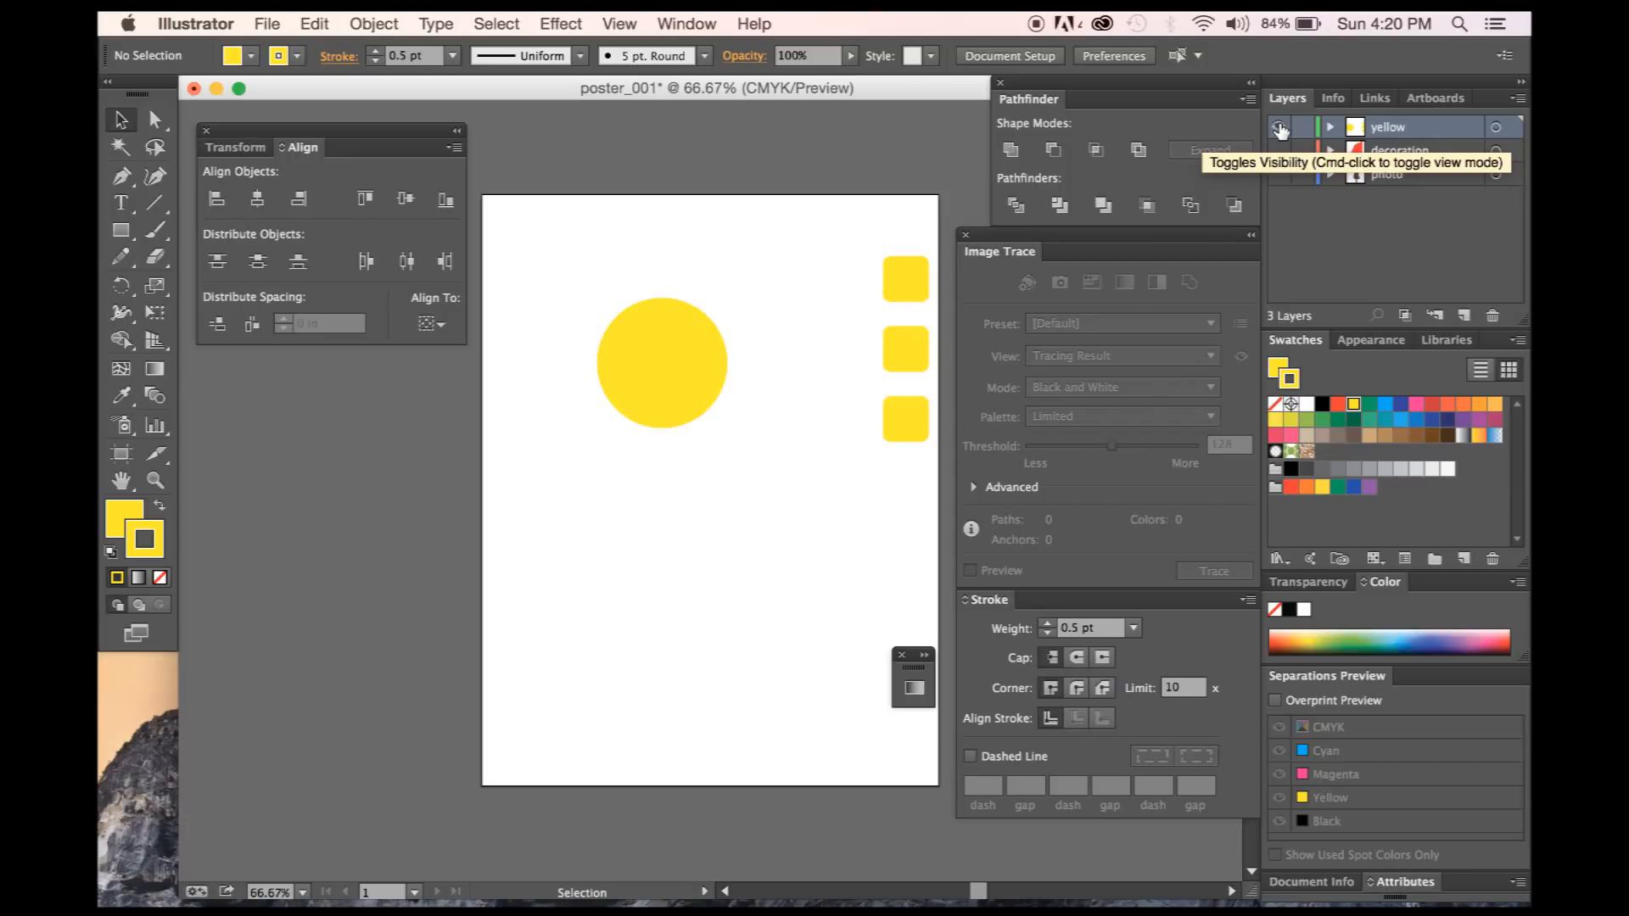
pyautogui.click(1280, 128)
pyautogui.click(1279, 174)
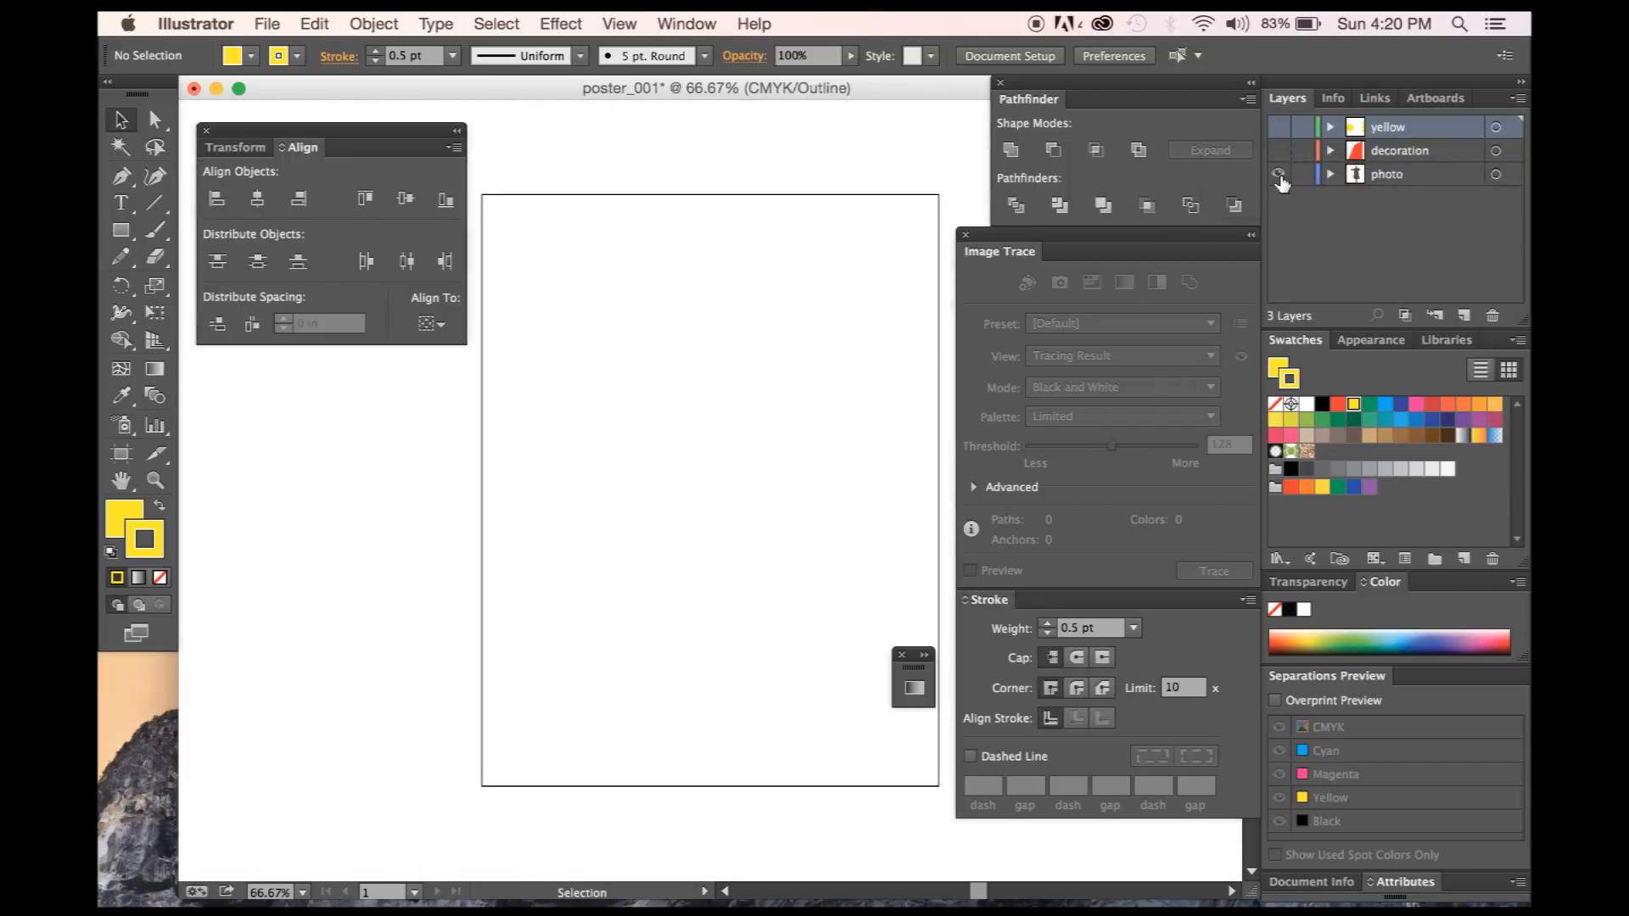
pyautogui.click(1383, 174)
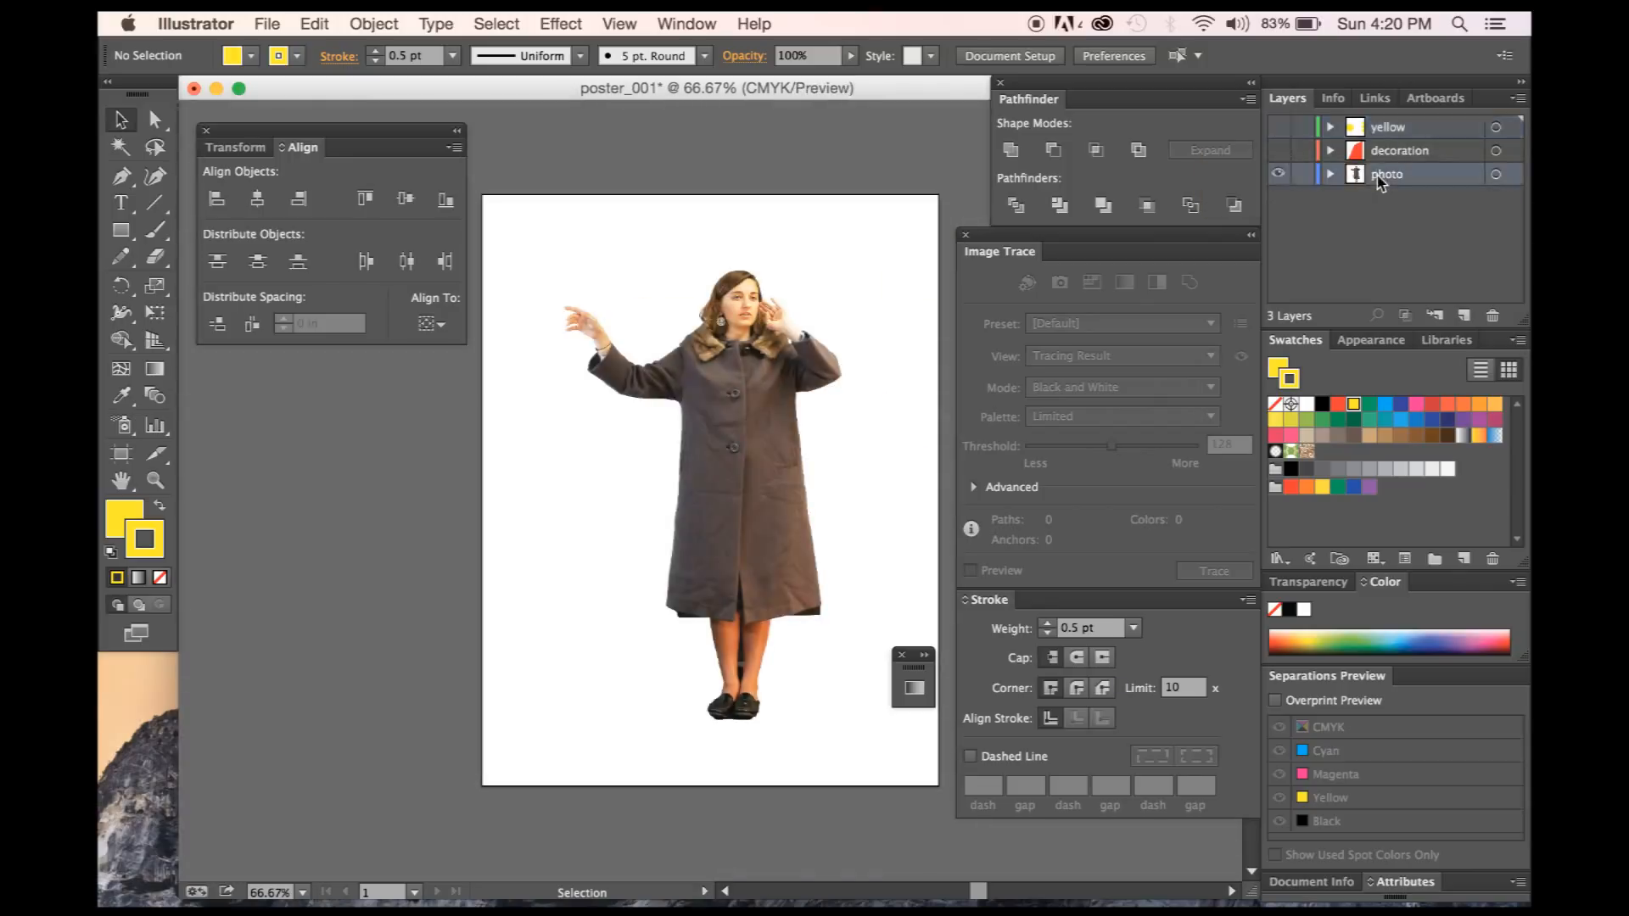
# Trace the woman's photo with Image Trace in Black and White mode with the preview on, accepting the large image size.
pyautogui.click(713, 383)
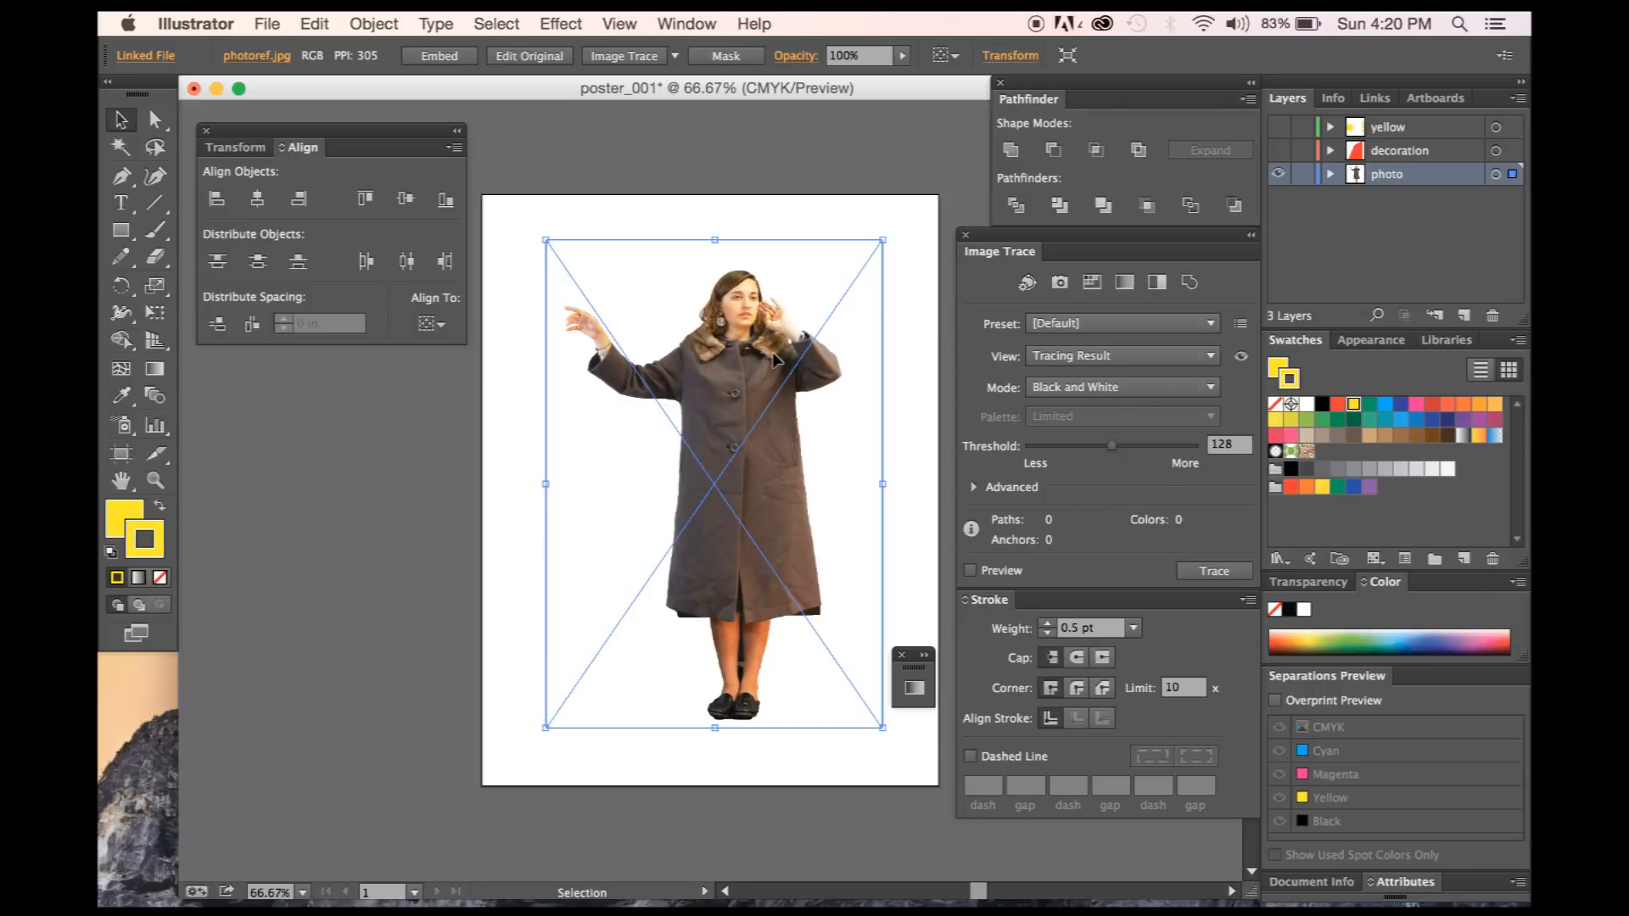
pyautogui.click(1070, 359)
pyautogui.click(1070, 365)
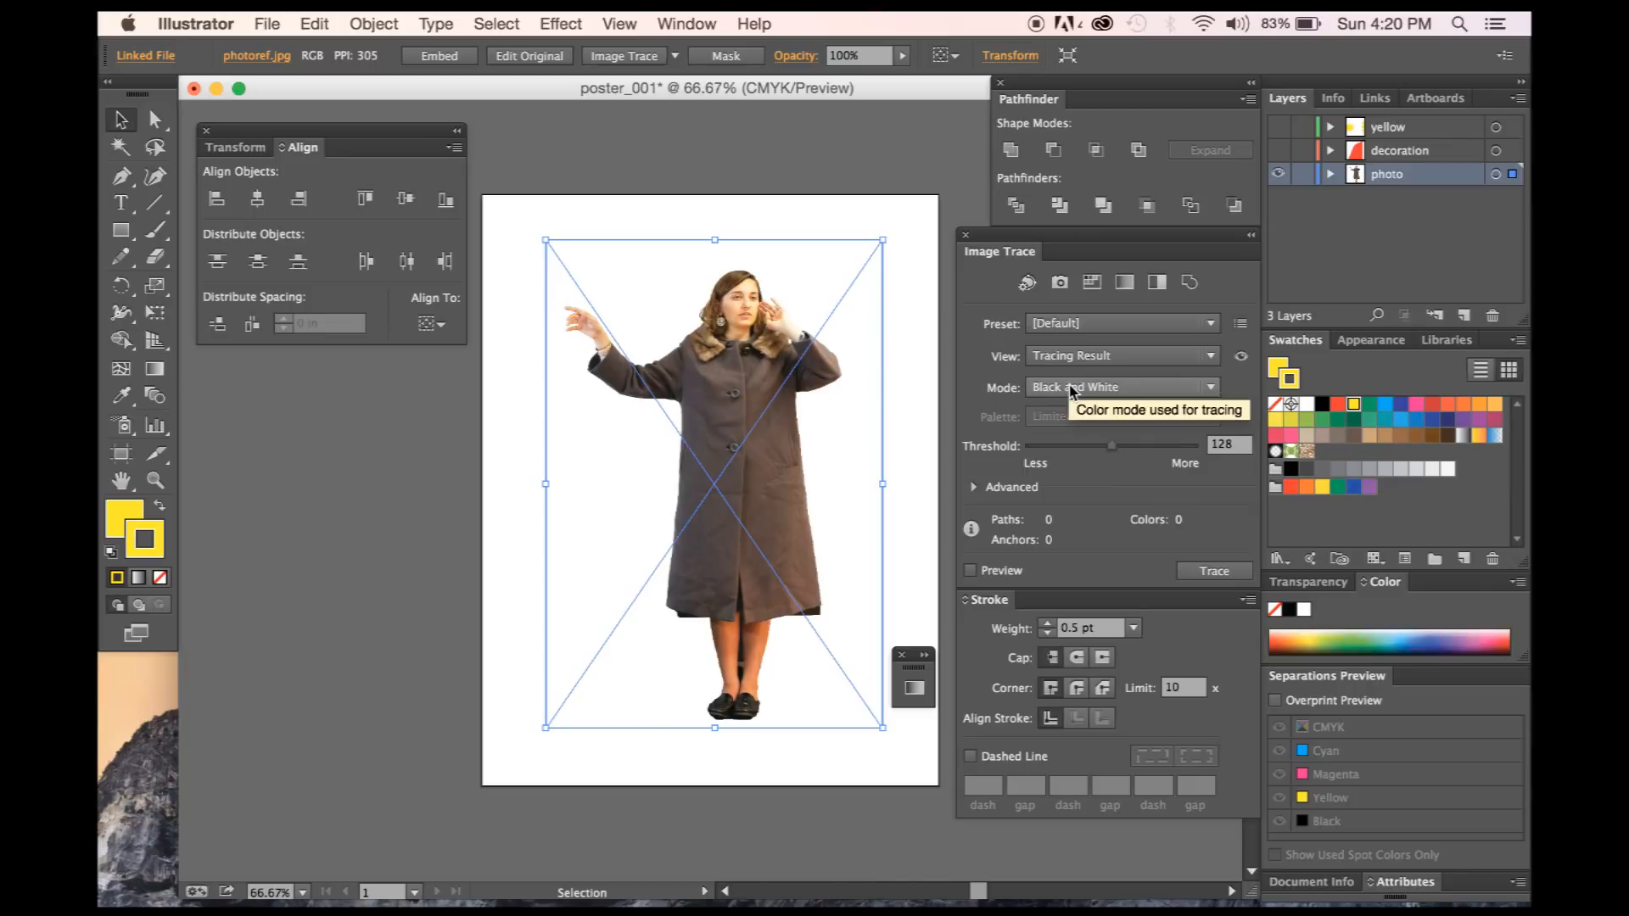
pyautogui.click(1072, 391)
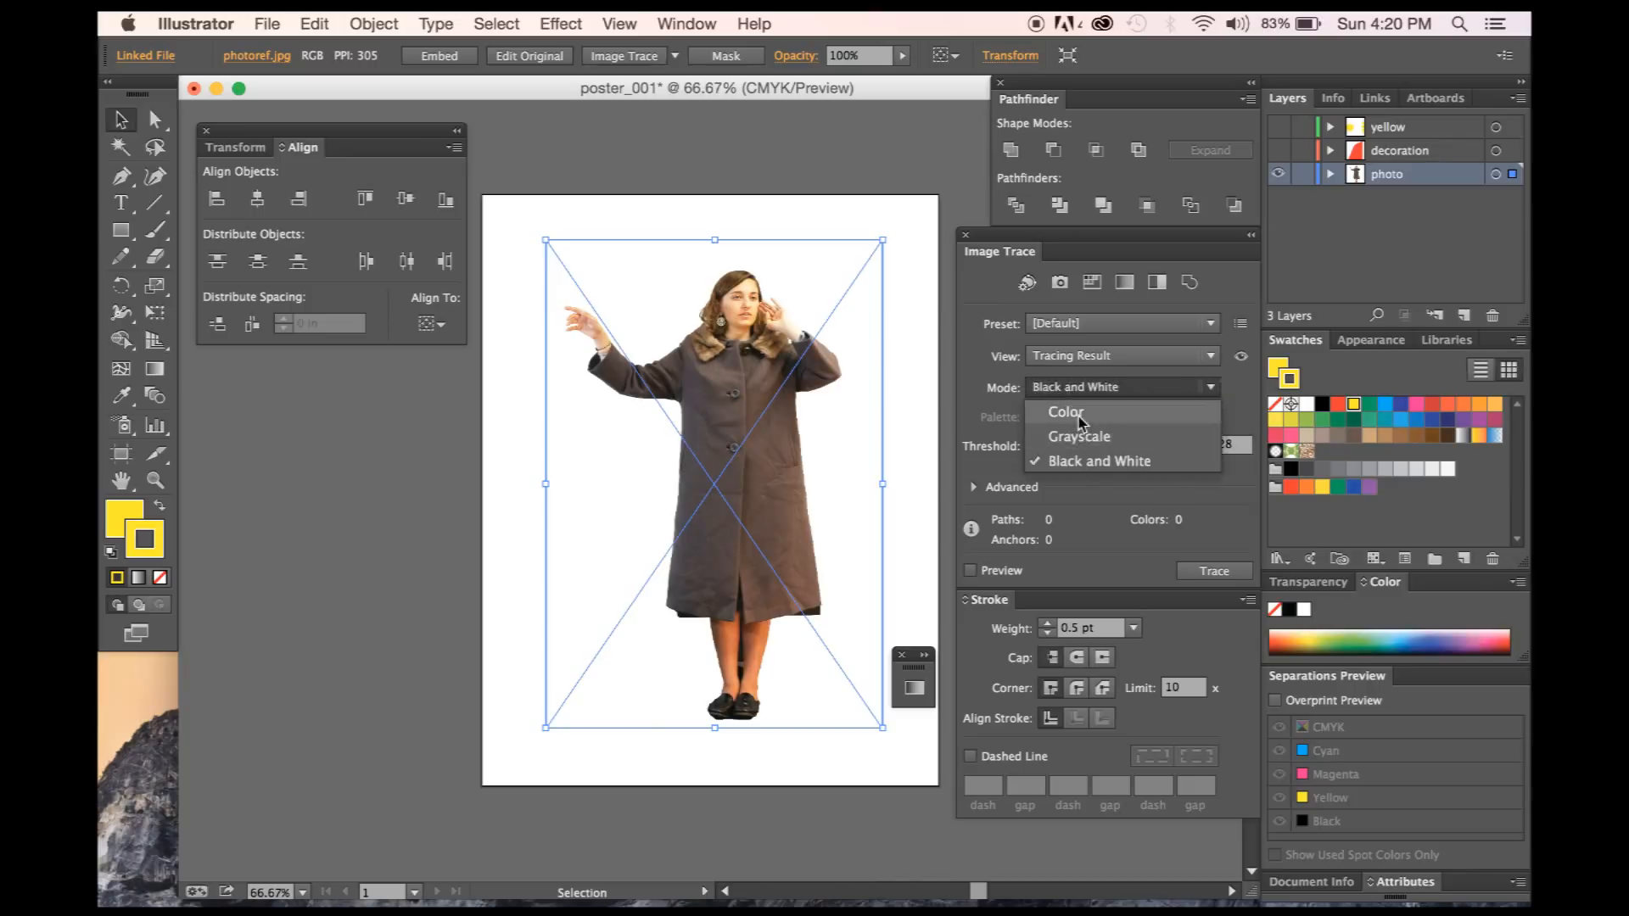
pyautogui.click(1083, 463)
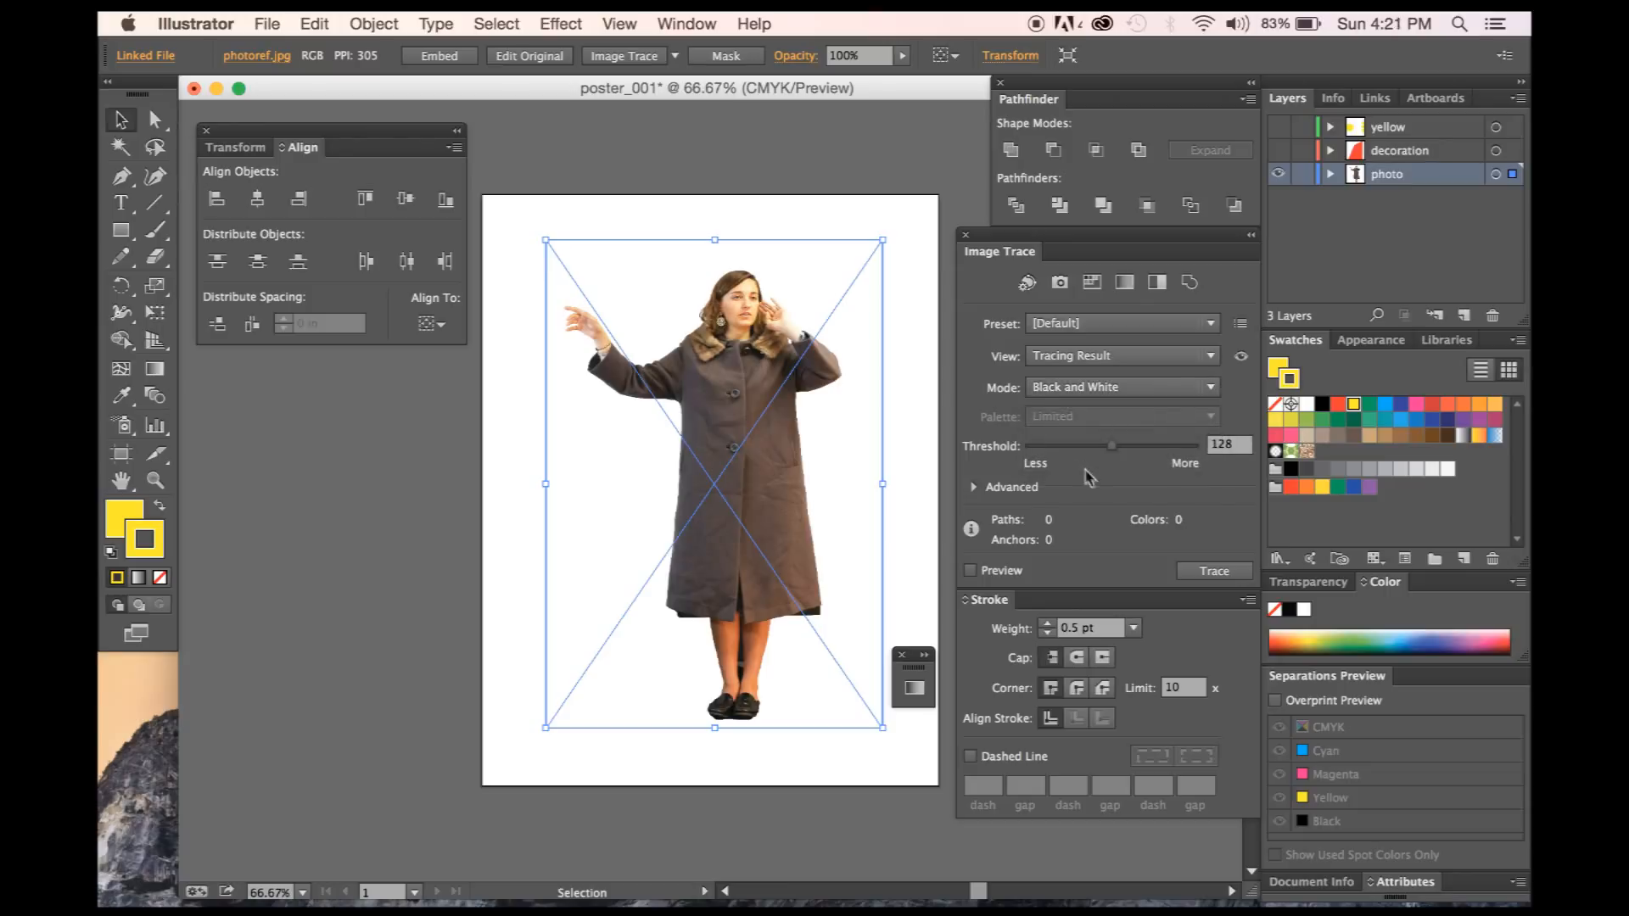
pyautogui.click(972, 572)
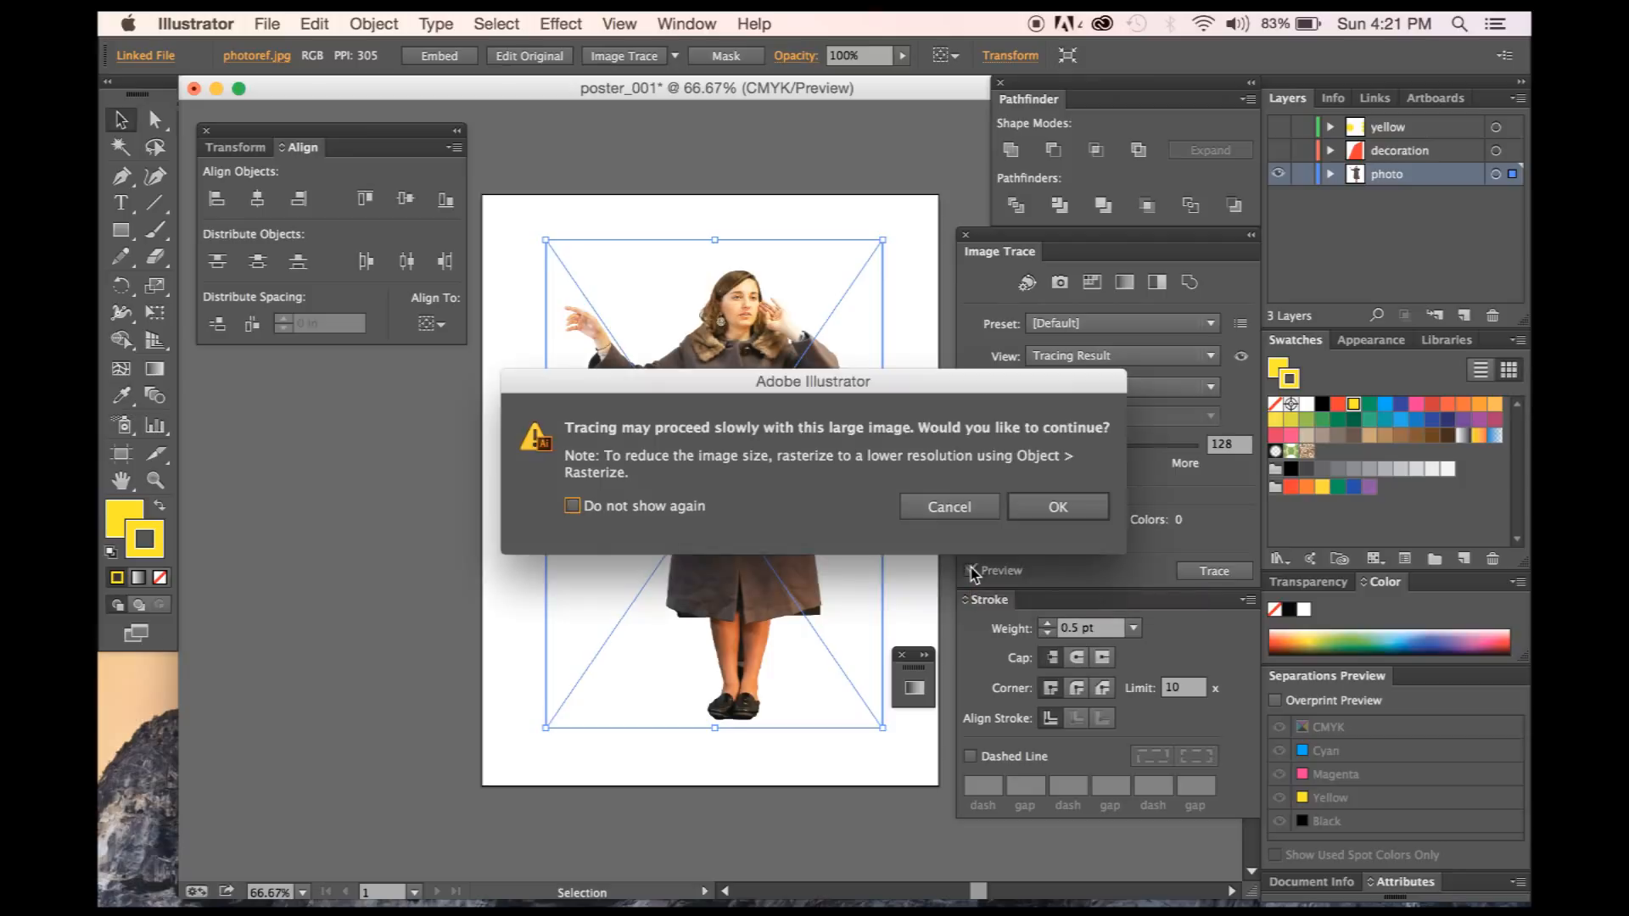
pyautogui.click(1044, 509)
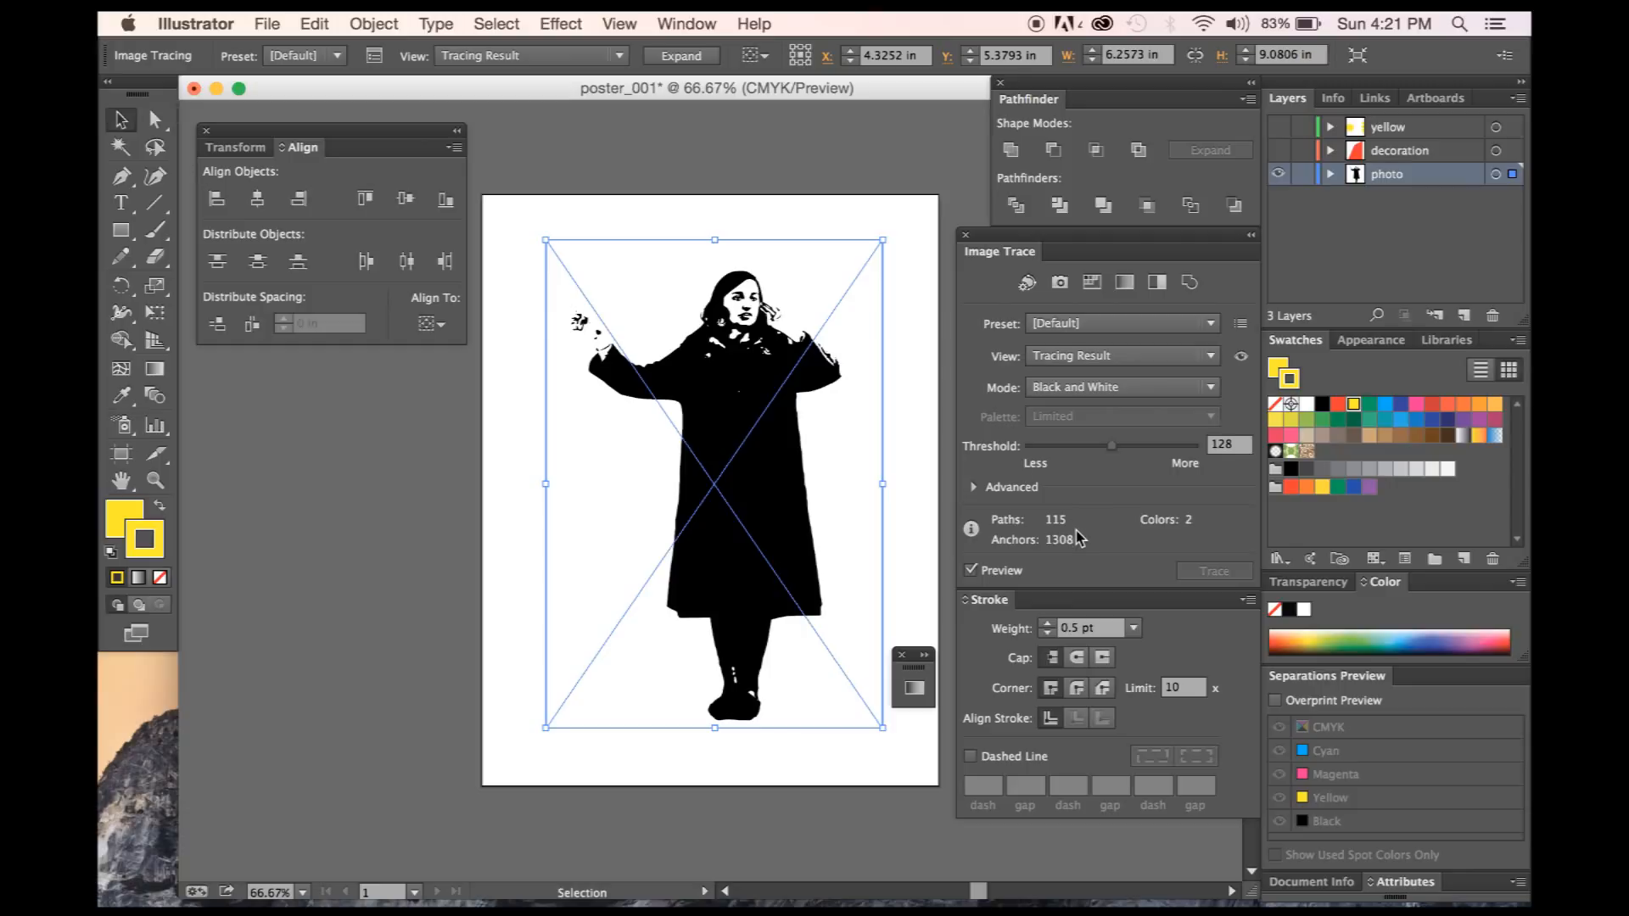
# In the advanced Image Trace settings, raise Paths to 87% and reduce Noise to 1 px.
pyautogui.click(973, 487)
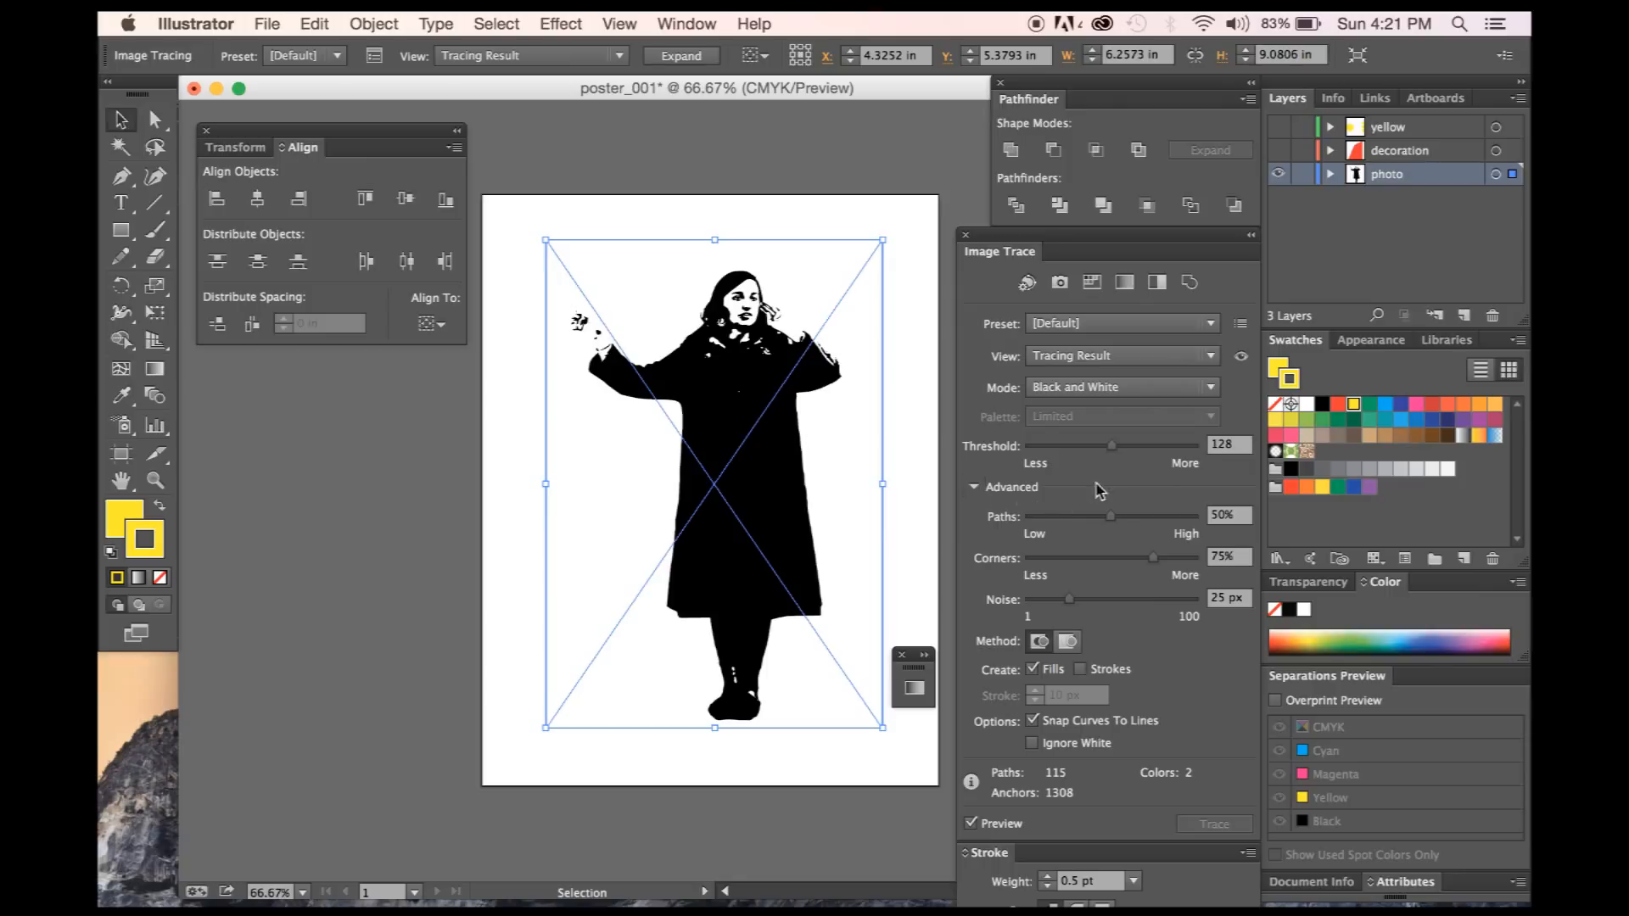
pyautogui.moveTo(1109, 517); pyautogui.dragTo(1167, 520)
pyautogui.moveTo(1069, 600); pyautogui.dragTo(1010, 606)
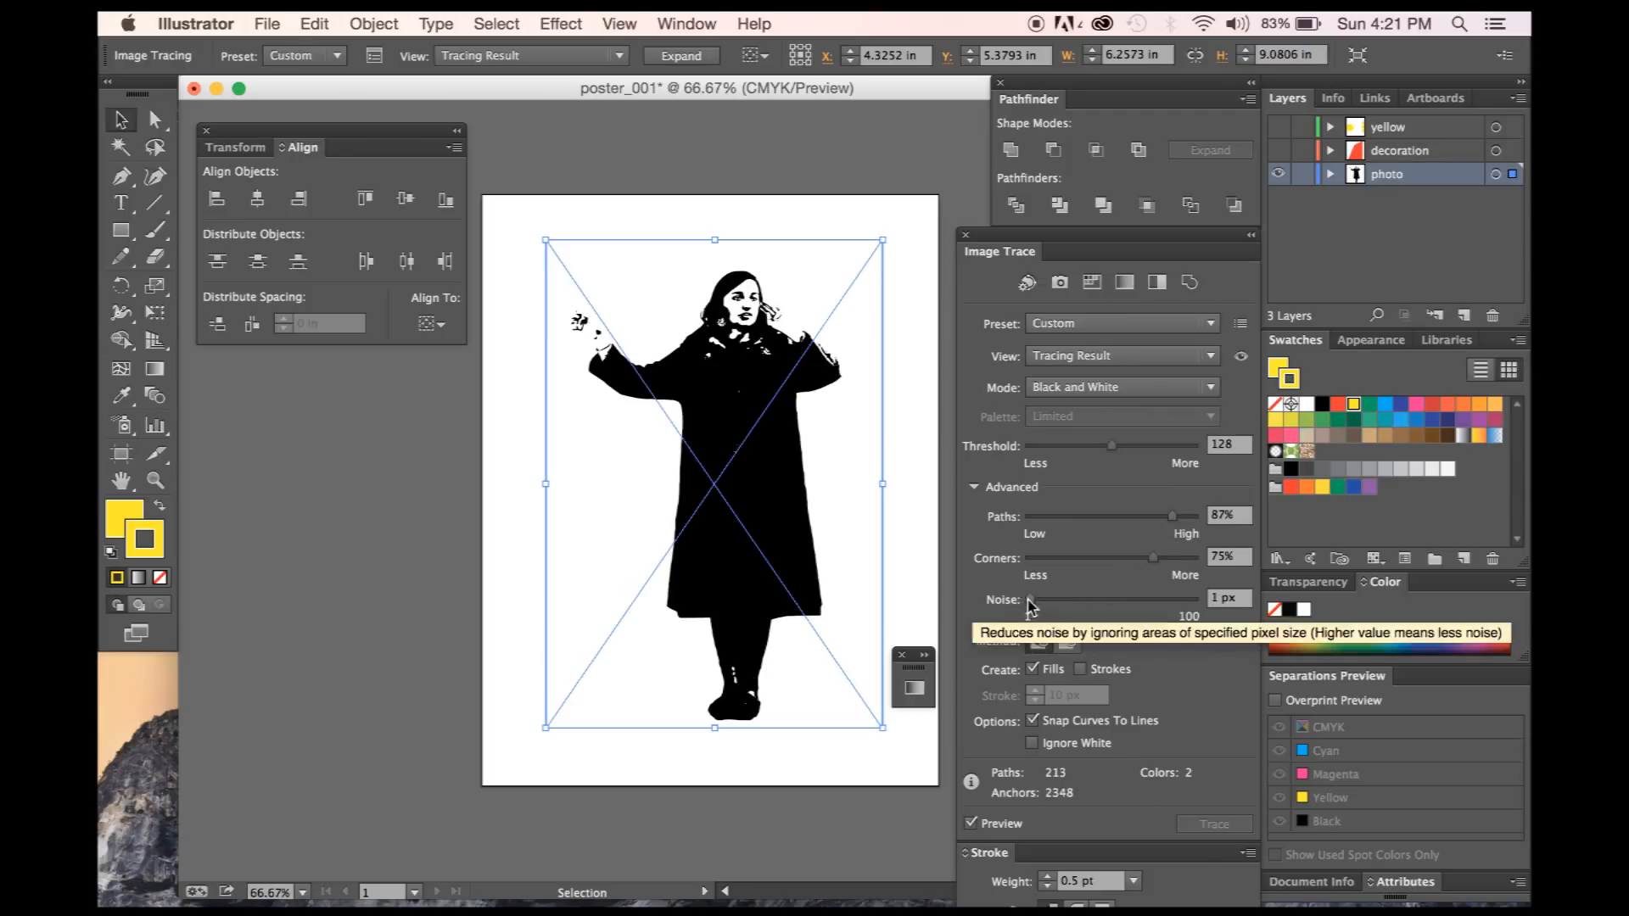
# In the Image Trace settings, raise Corners to 97%, ignore white areas and set Paths to 68%.
pyautogui.moveTo(1158, 558); pyautogui.dragTo(1079, 526)
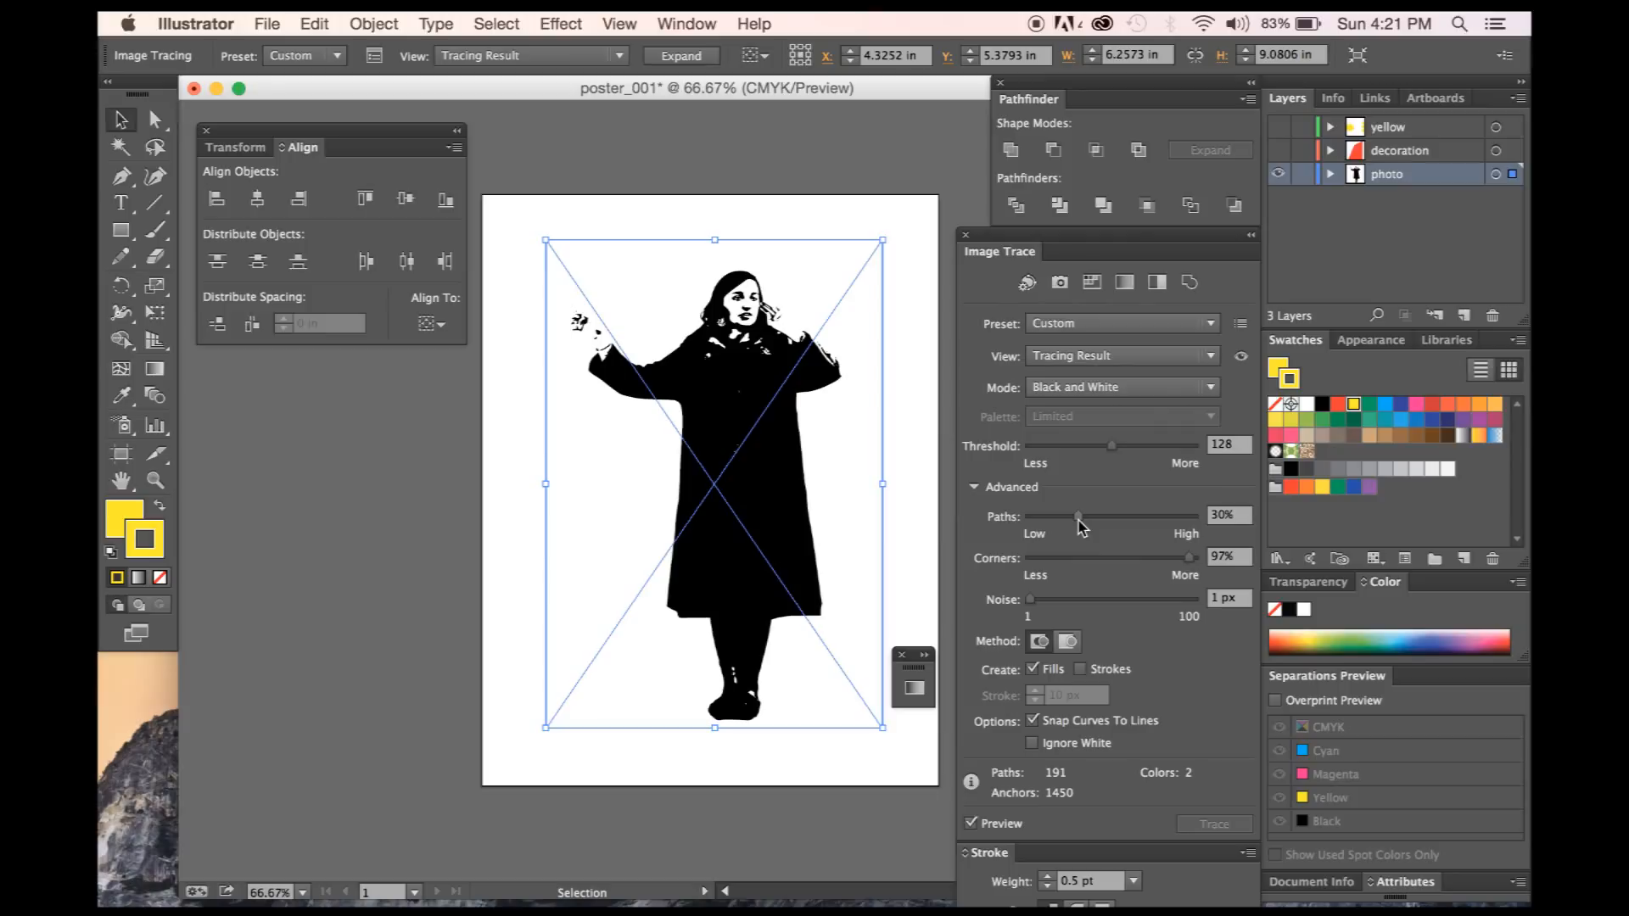
pyautogui.click(1032, 743)
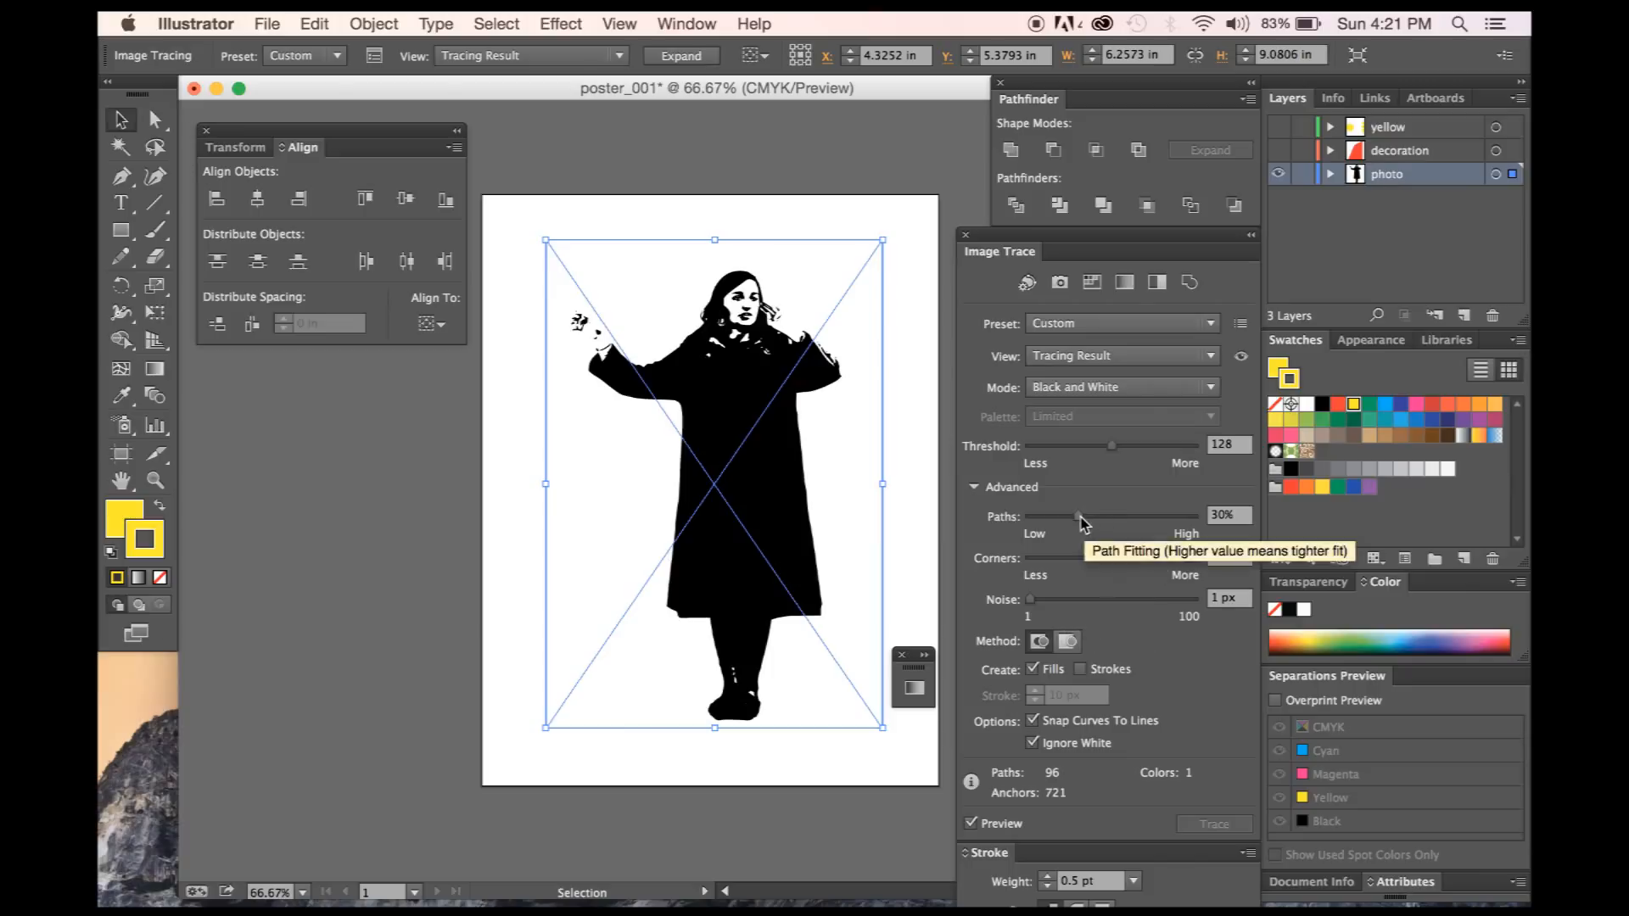
pyautogui.moveTo(1079, 517); pyautogui.dragTo(1142, 519)
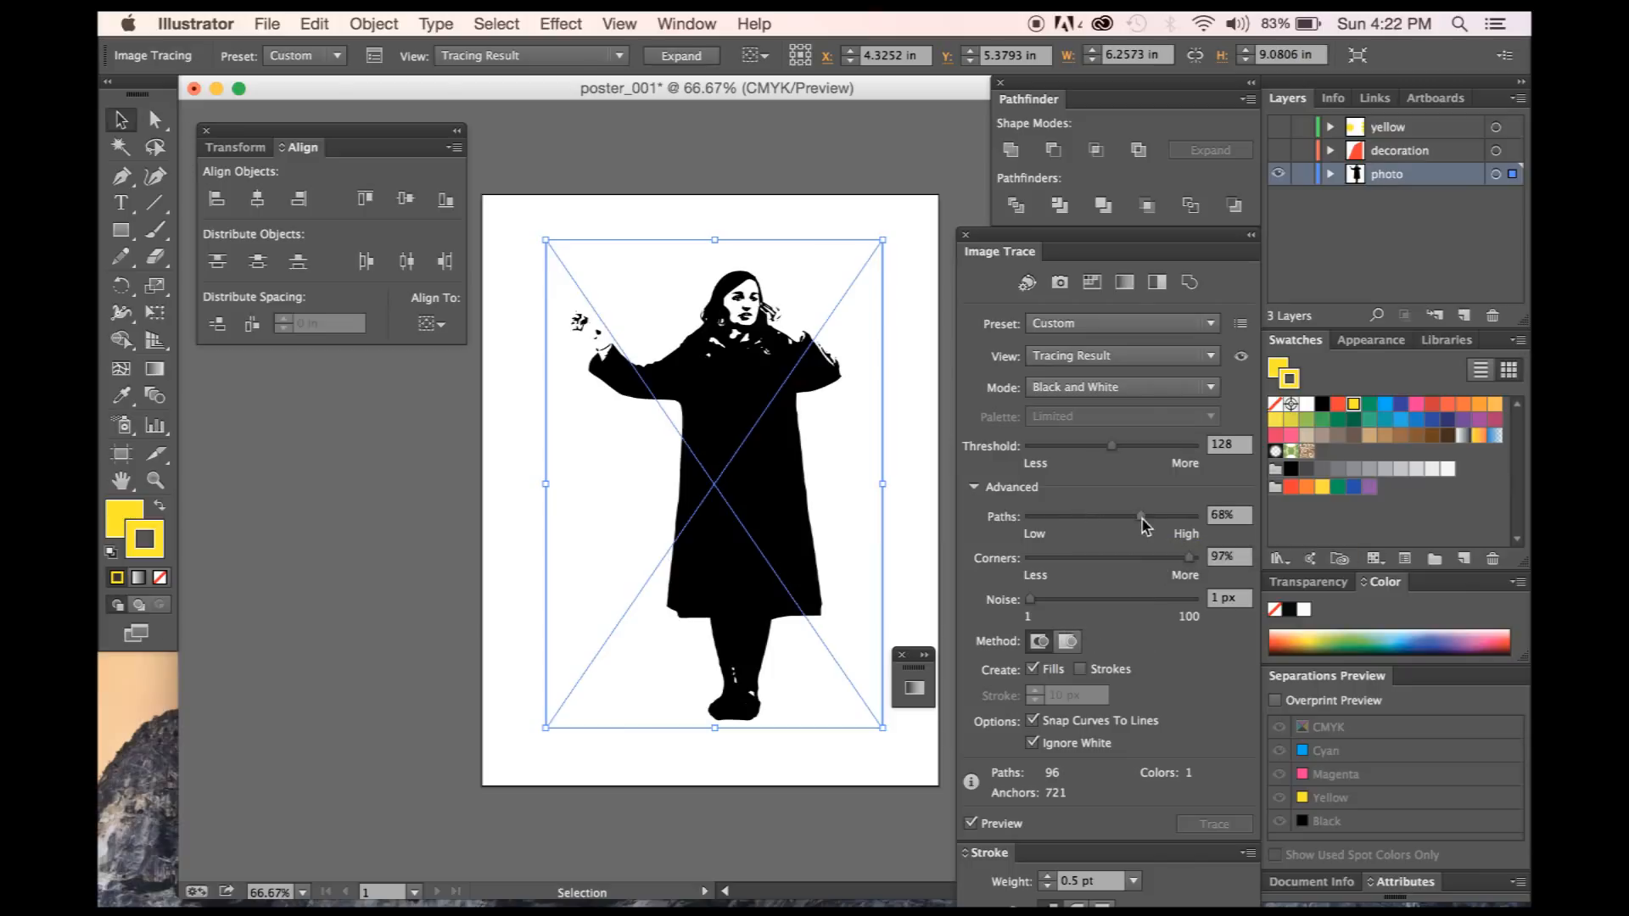
# Try Image Trace thresholds between 25 and 156 on the woman's photo, set Threshold to 126, and deselect the photo.
pyautogui.moveTo(1068, 450); pyautogui.dragTo(1049, 451)
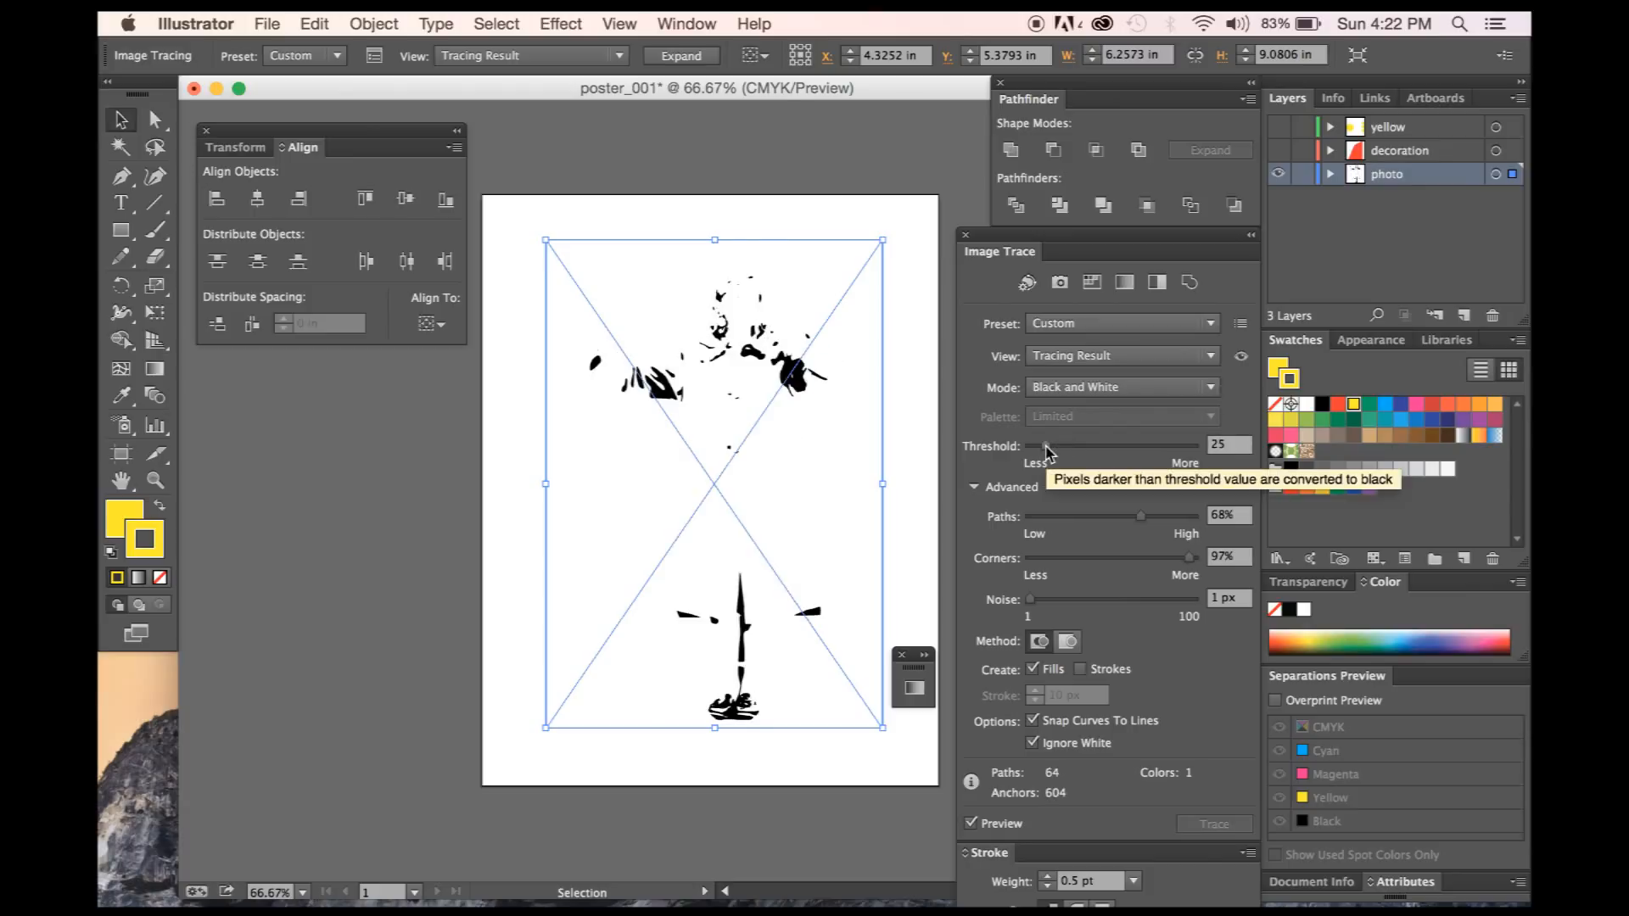
pyautogui.moveTo(1051, 452); pyautogui.dragTo(1118, 460)
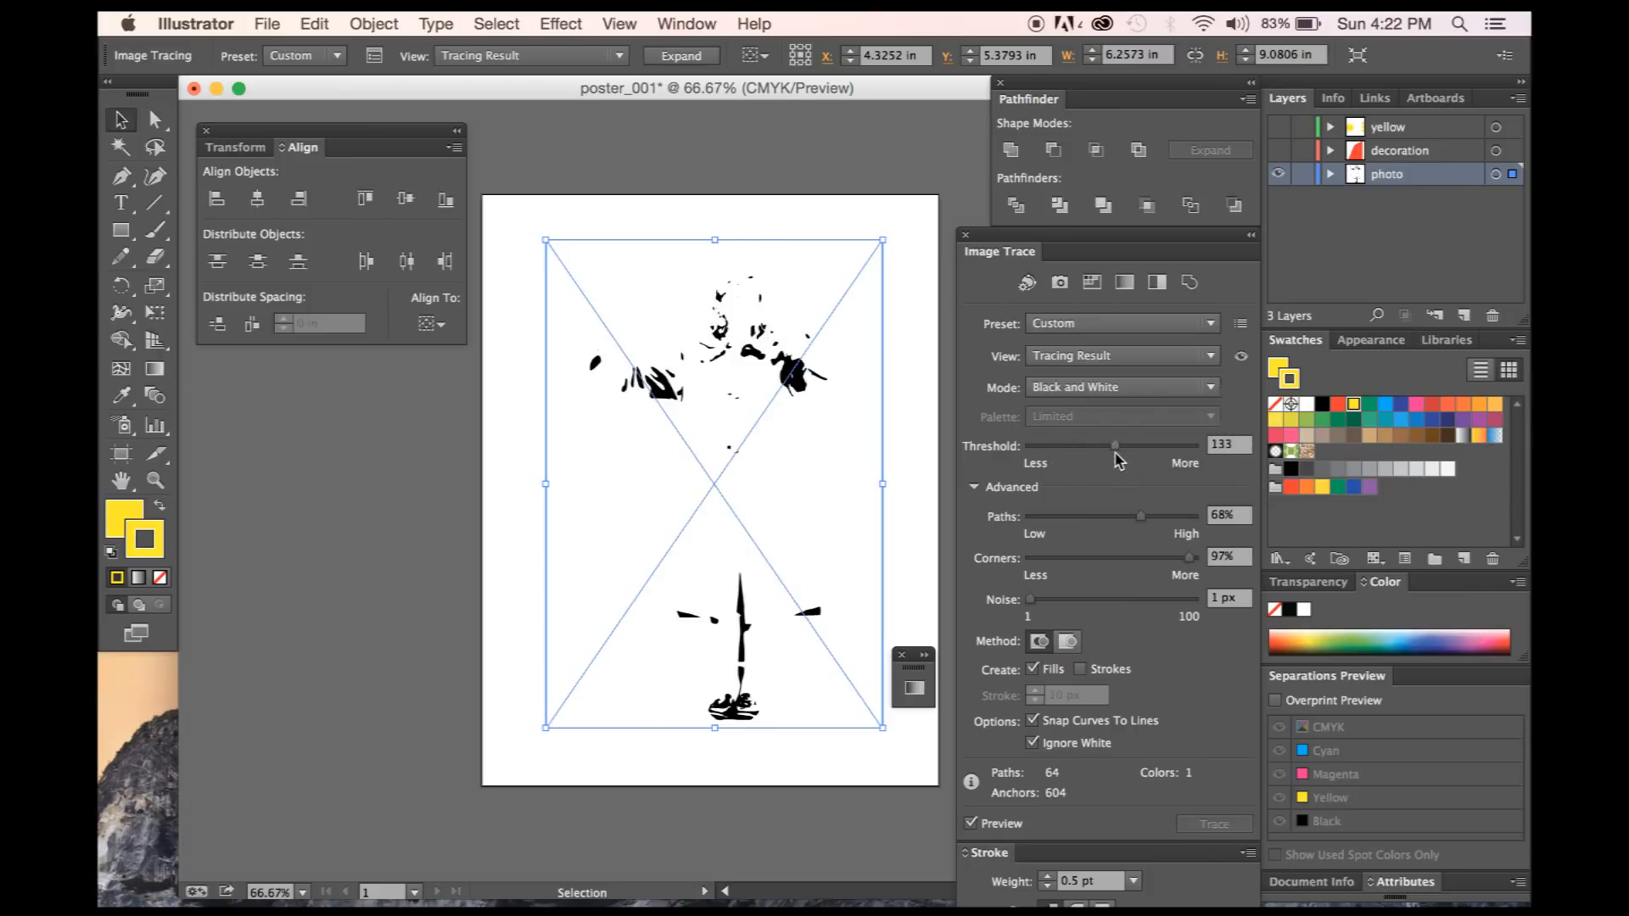
pyautogui.moveTo(1114, 448); pyautogui.dragTo(1084, 456)
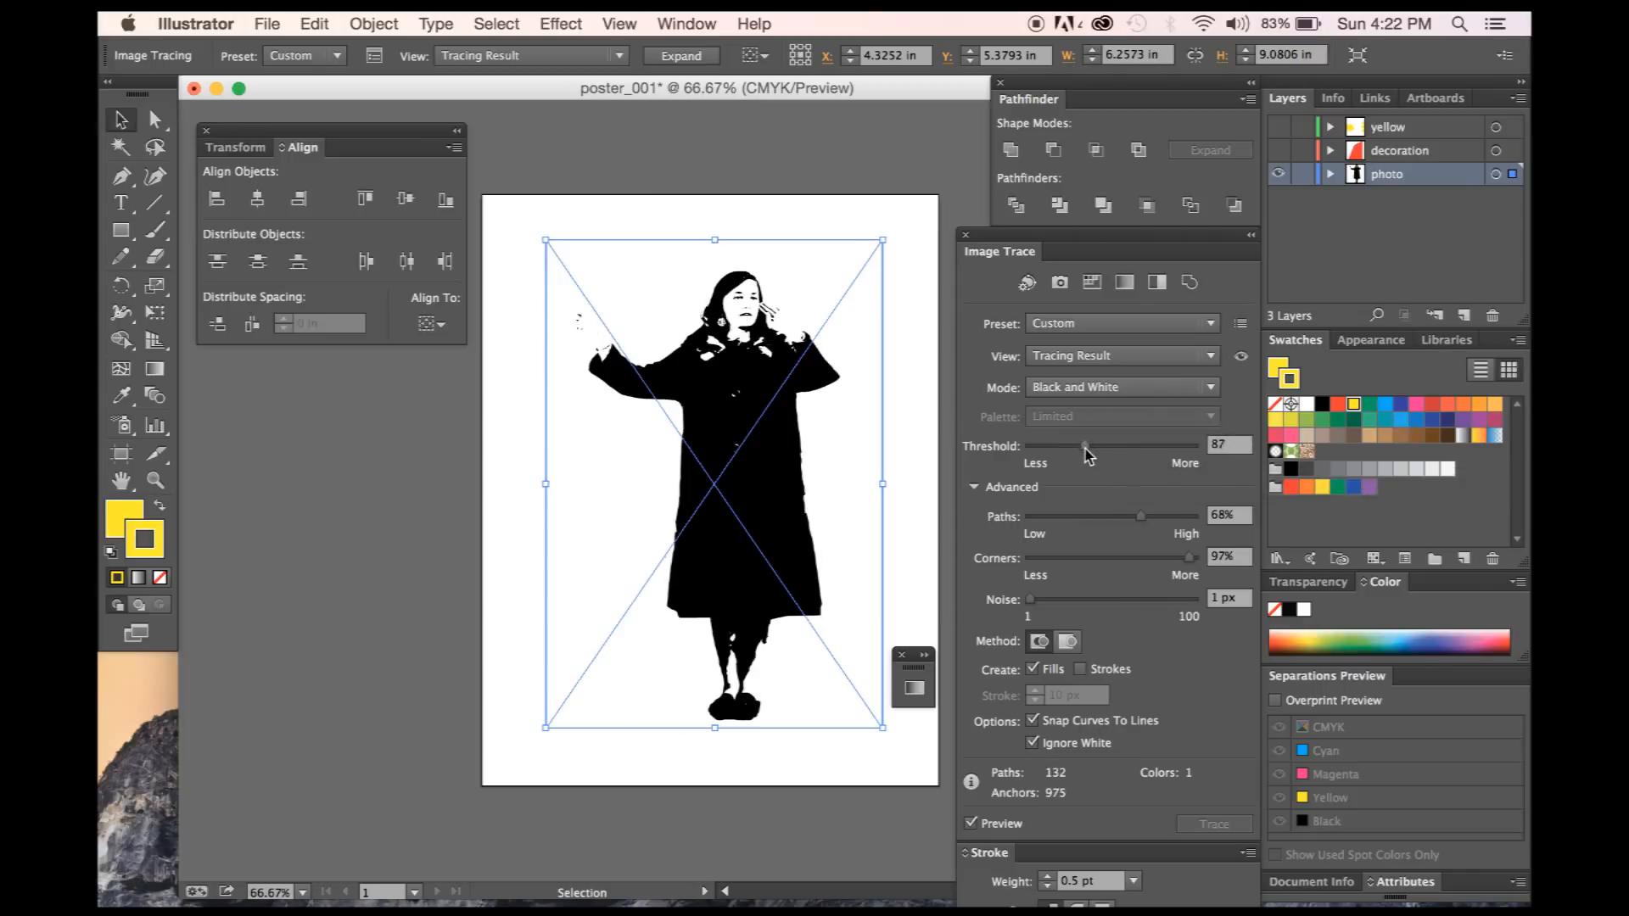
pyautogui.moveTo(1088, 452); pyautogui.dragTo(1111, 450)
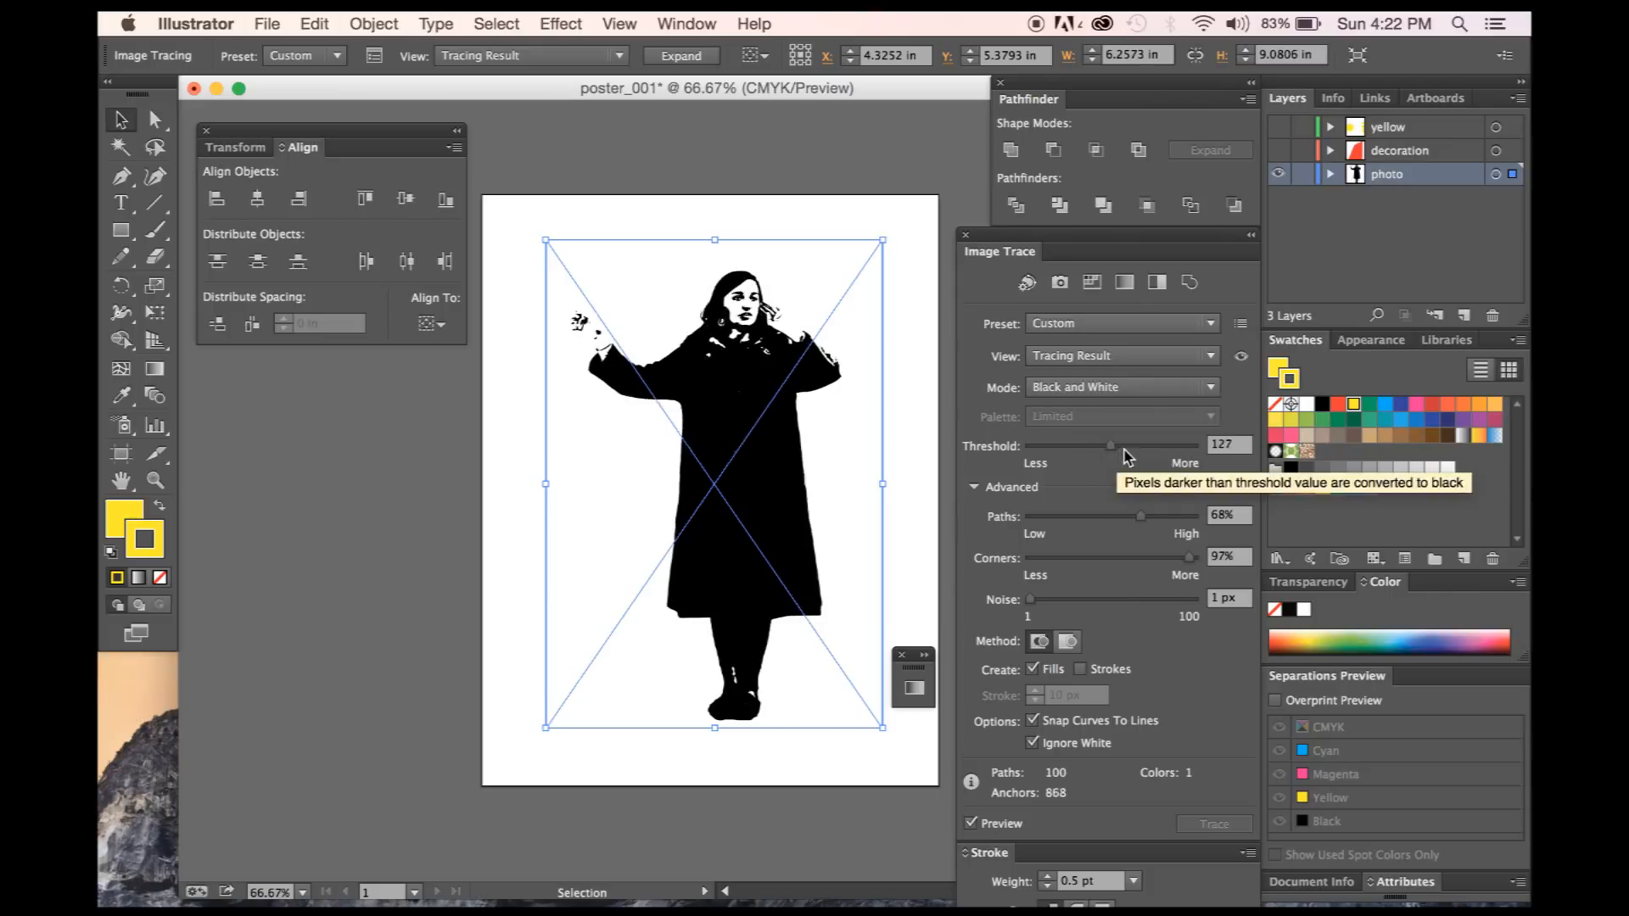
pyautogui.moveTo(1126, 456); pyautogui.dragTo(1131, 455)
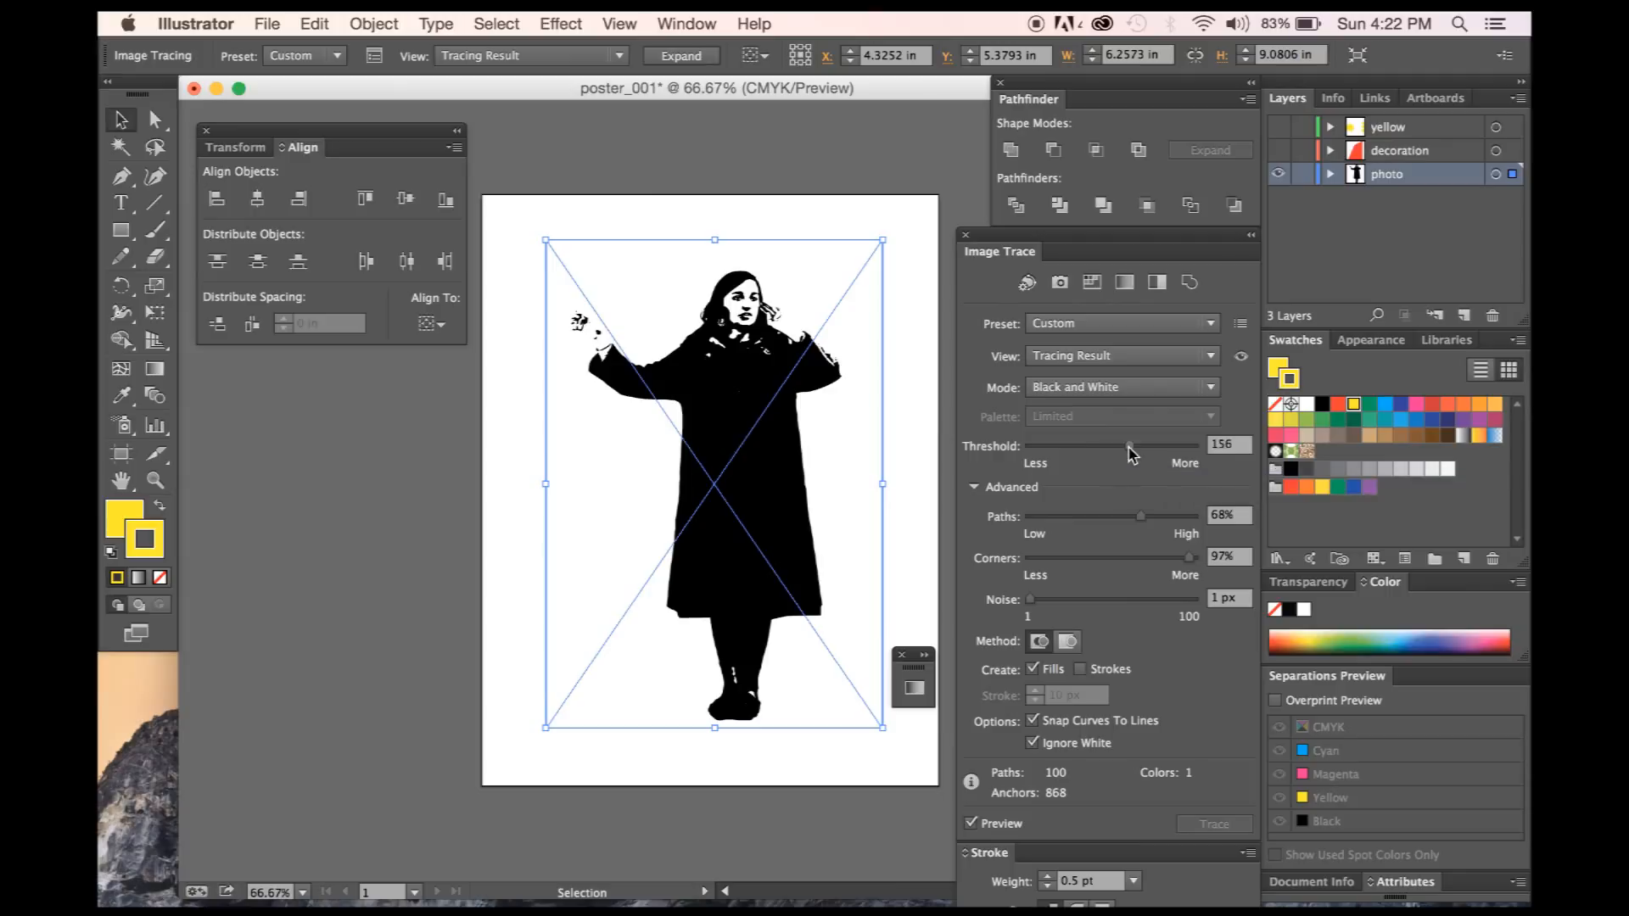
pyautogui.moveTo(1131, 455); pyautogui.dragTo(1114, 456)
pyautogui.press('Return')
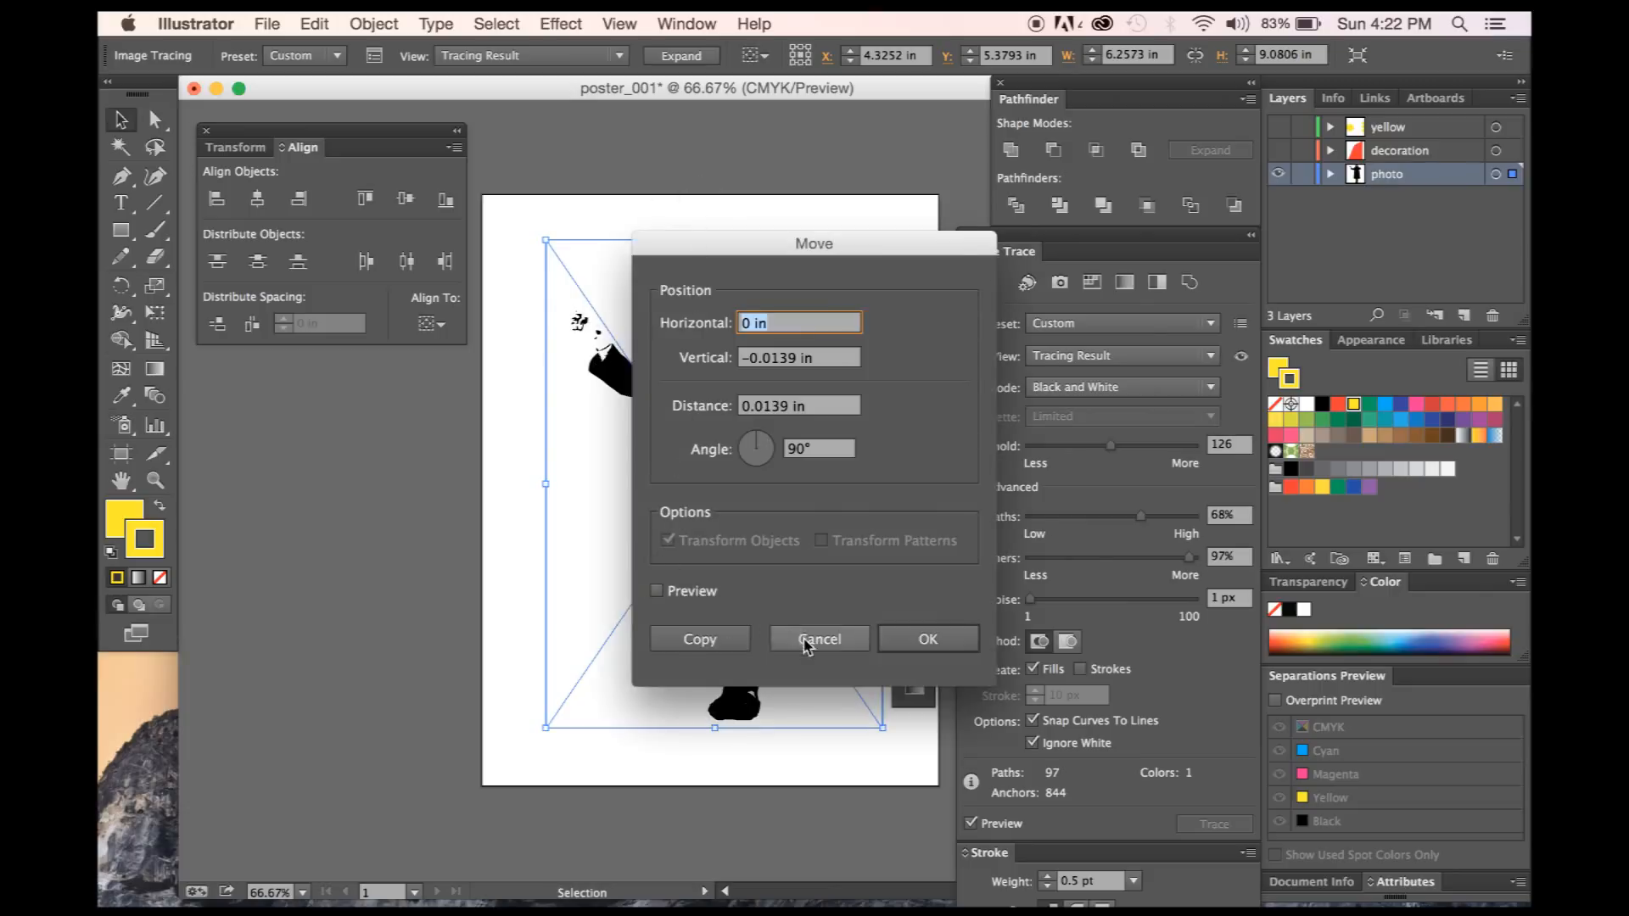
pyautogui.click(806, 643)
pyautogui.click(676, 161)
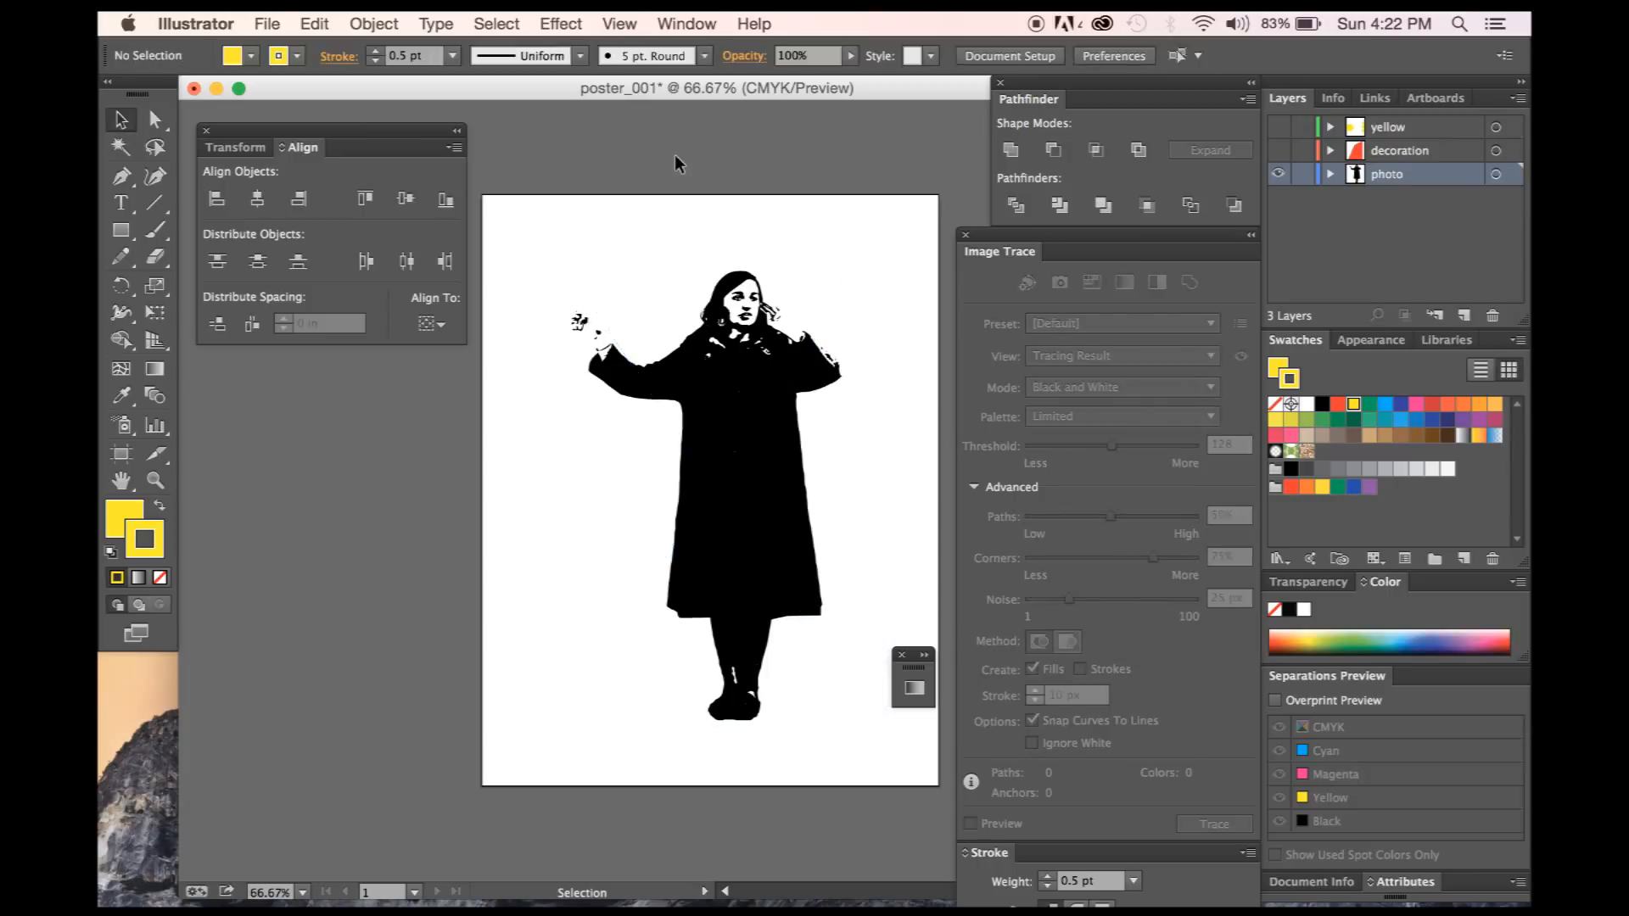
# Undo all the Image Trace changes back to the original untraced color photo, and deselect it.
pyautogui.press('a')
pyautogui.press('super+z')
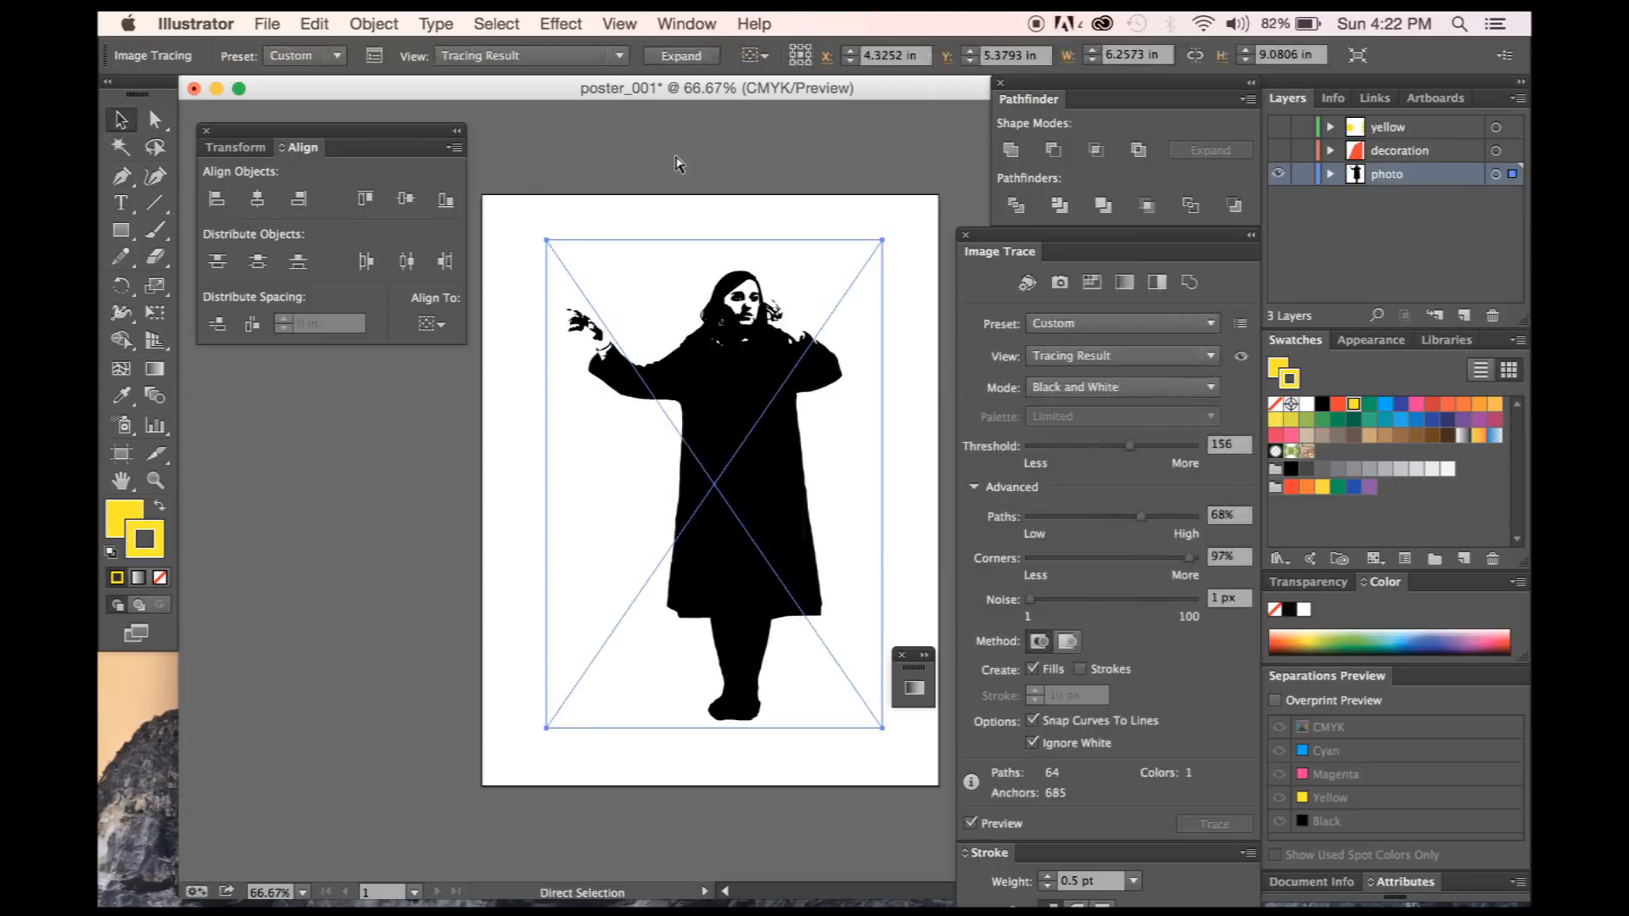
pyautogui.press('super+z')
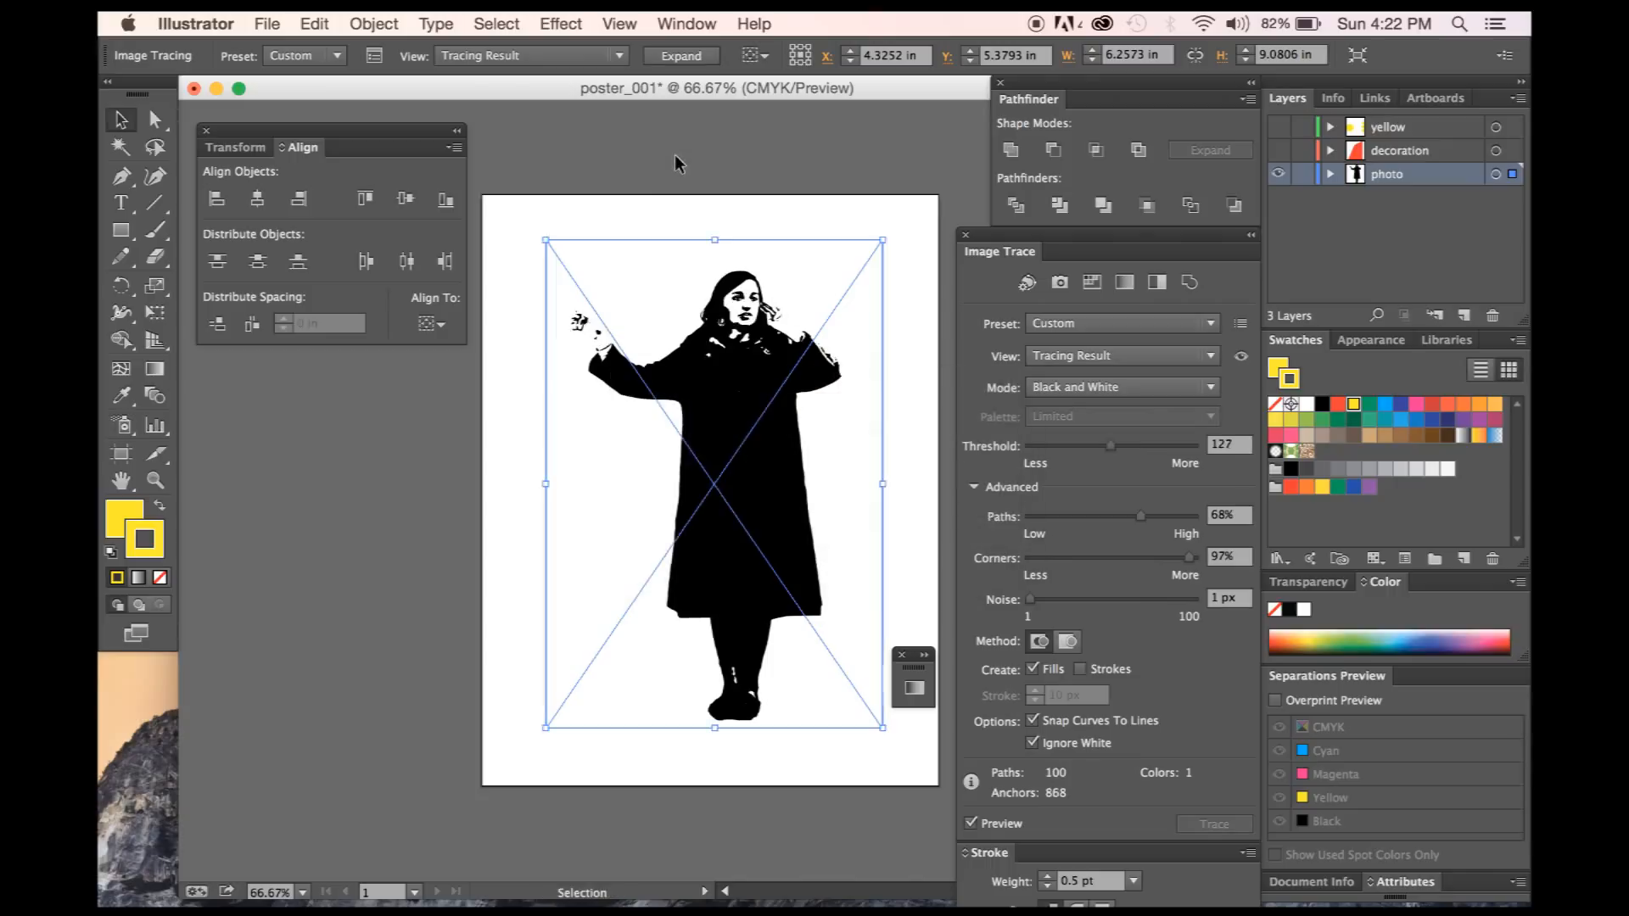
pyautogui.press('super+z')
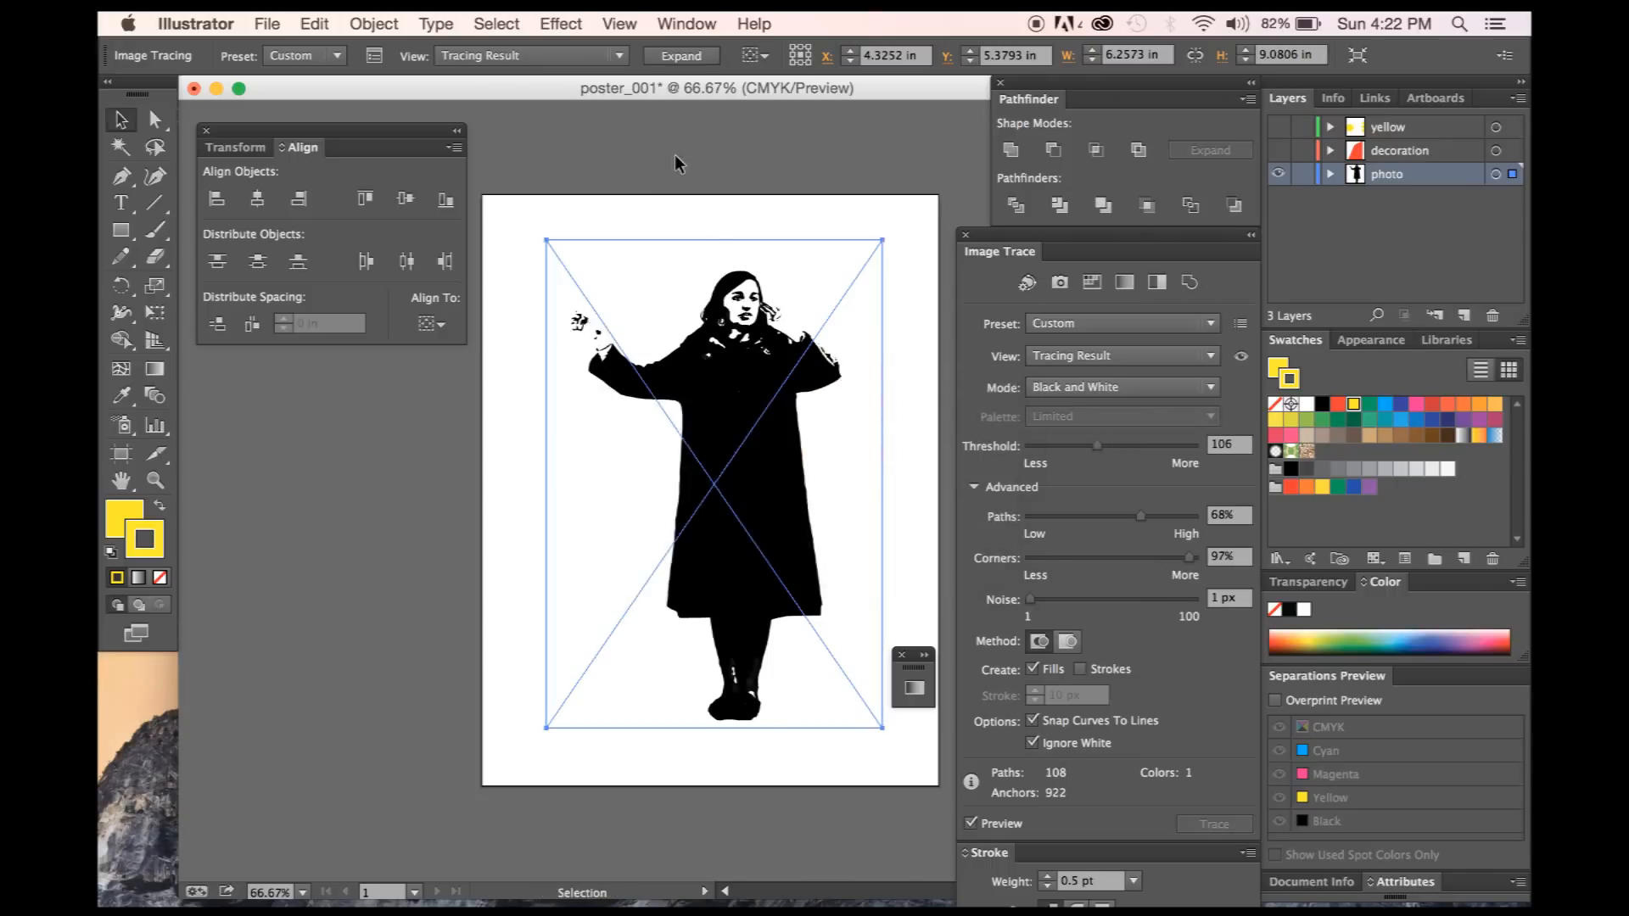
pyautogui.press('super+z')
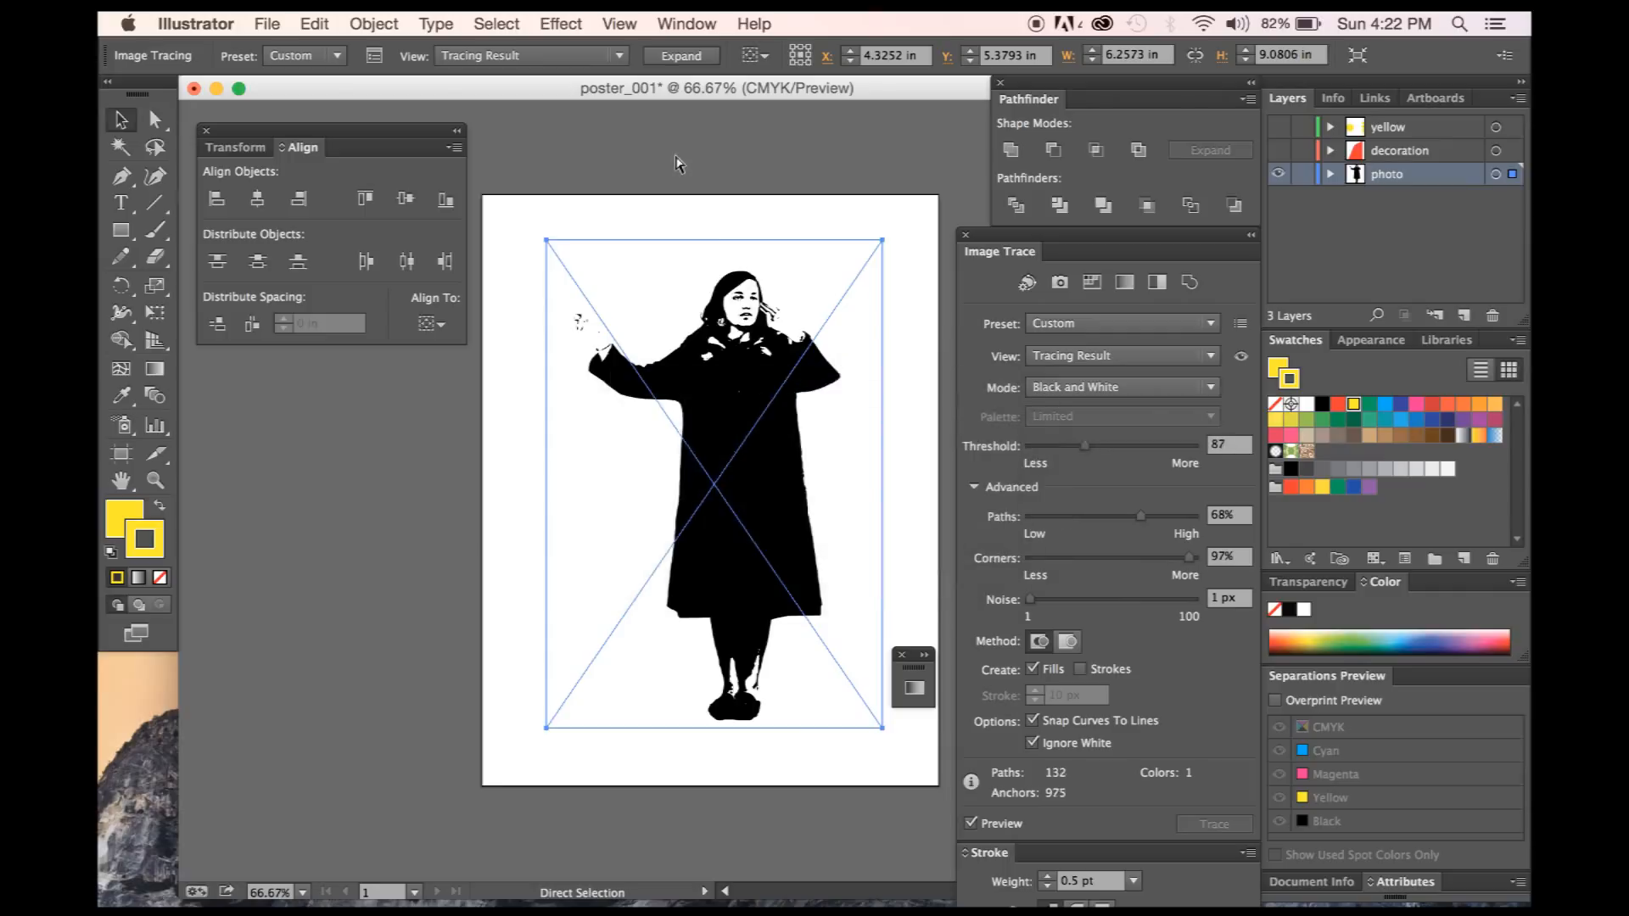
pyautogui.press('super+z')
pyautogui.press('super+z')
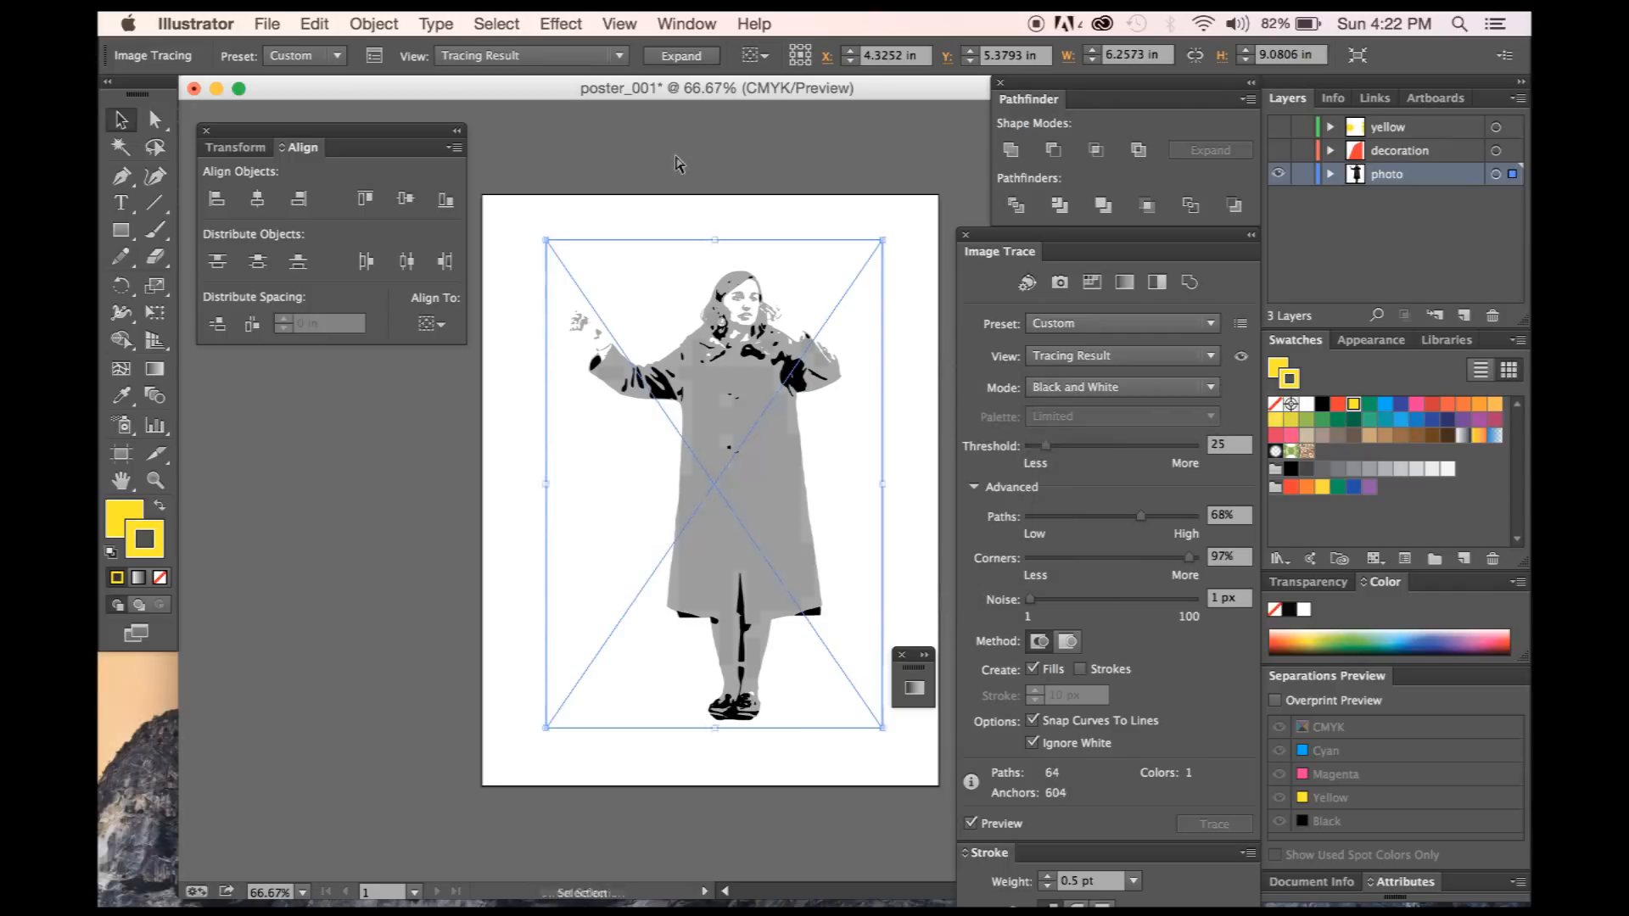
pyautogui.press('super+z')
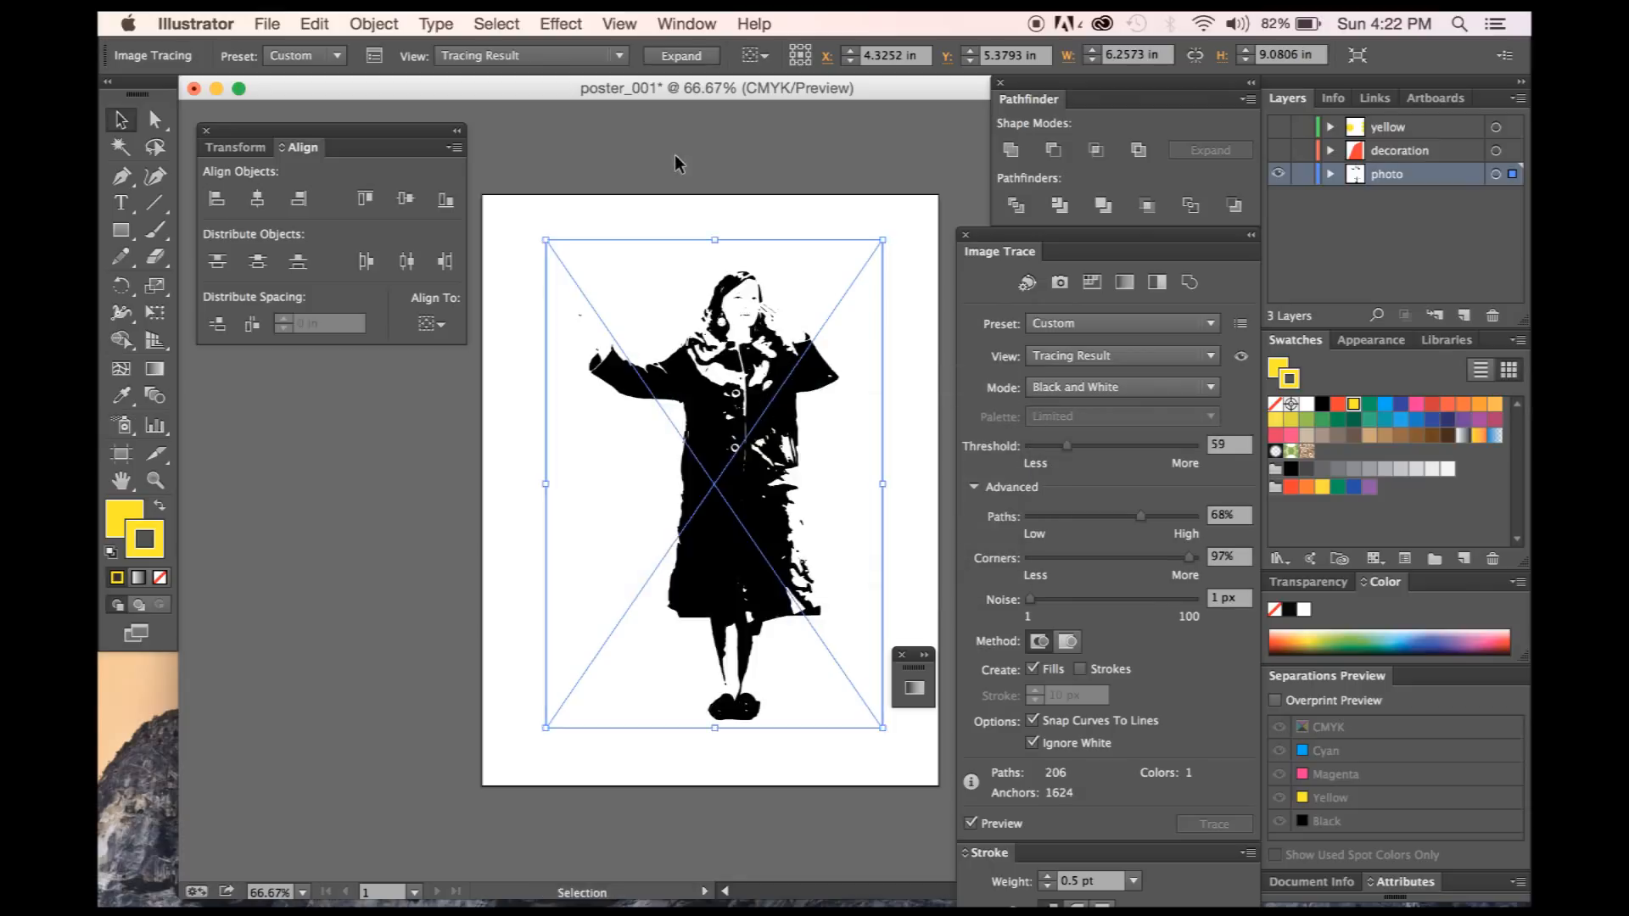
pyautogui.press('super+z')
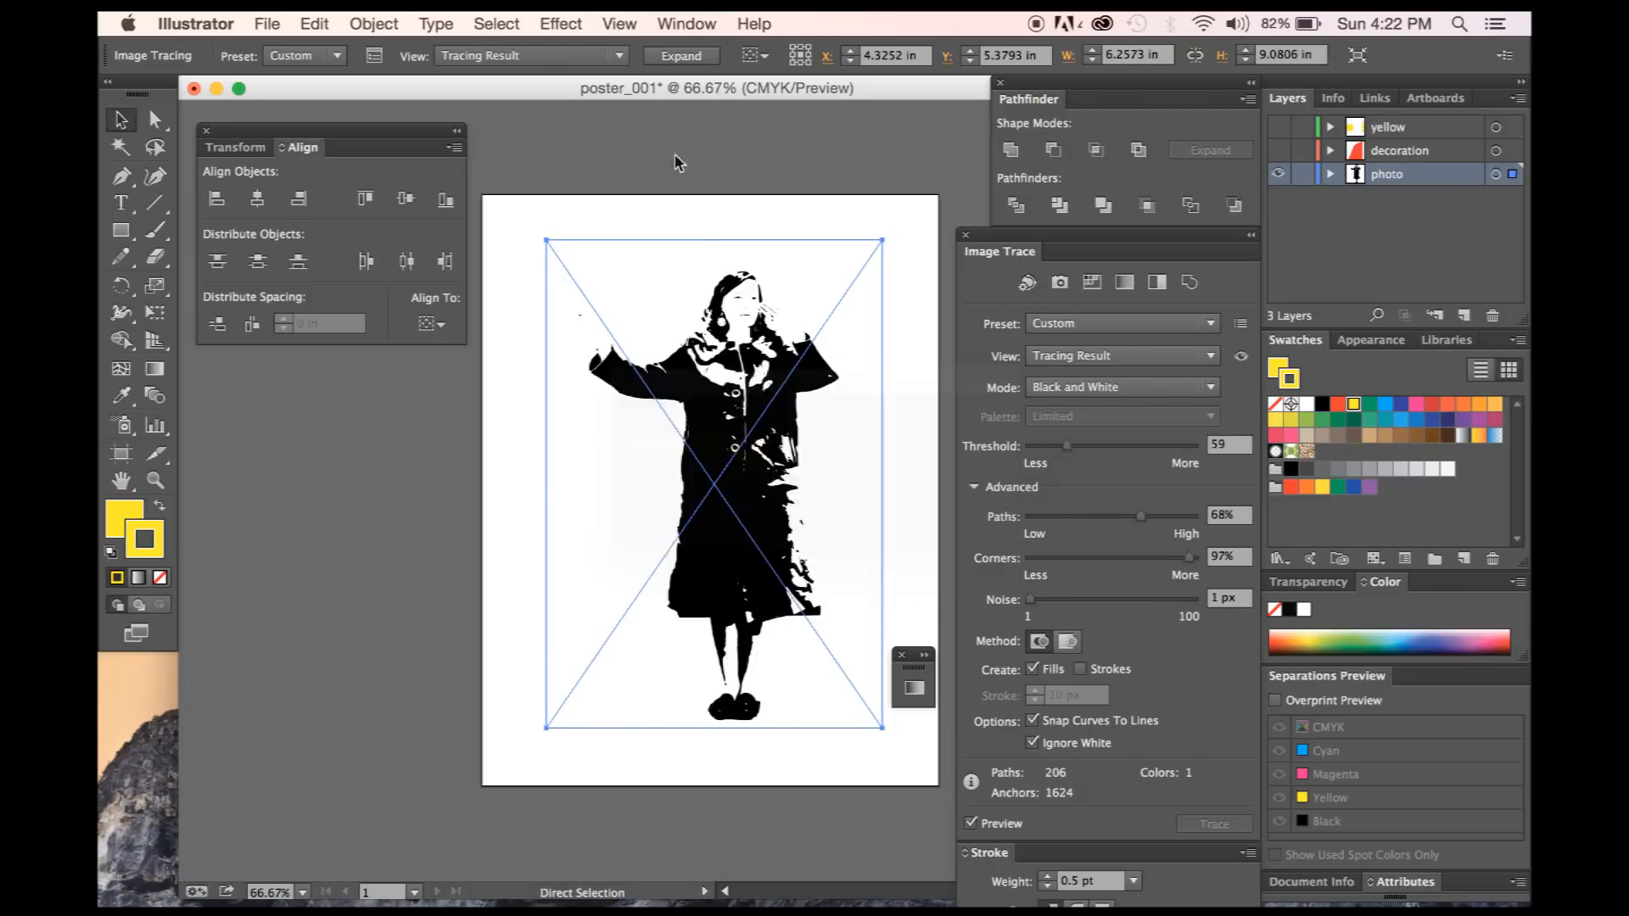
pyautogui.press('super+z')
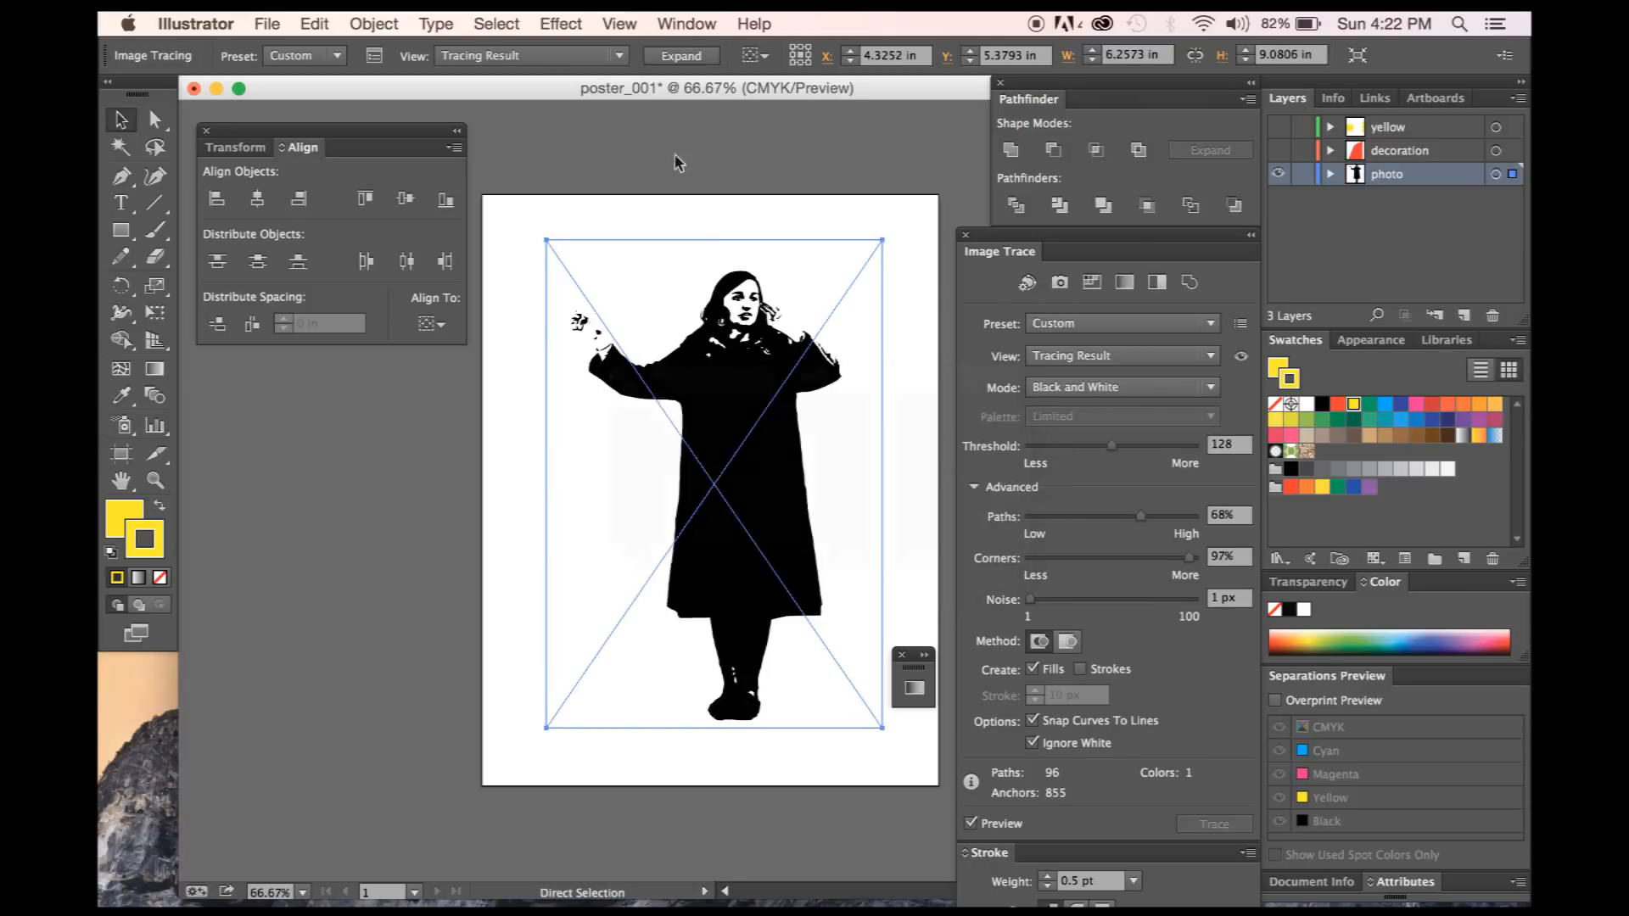
pyautogui.press('super+z')
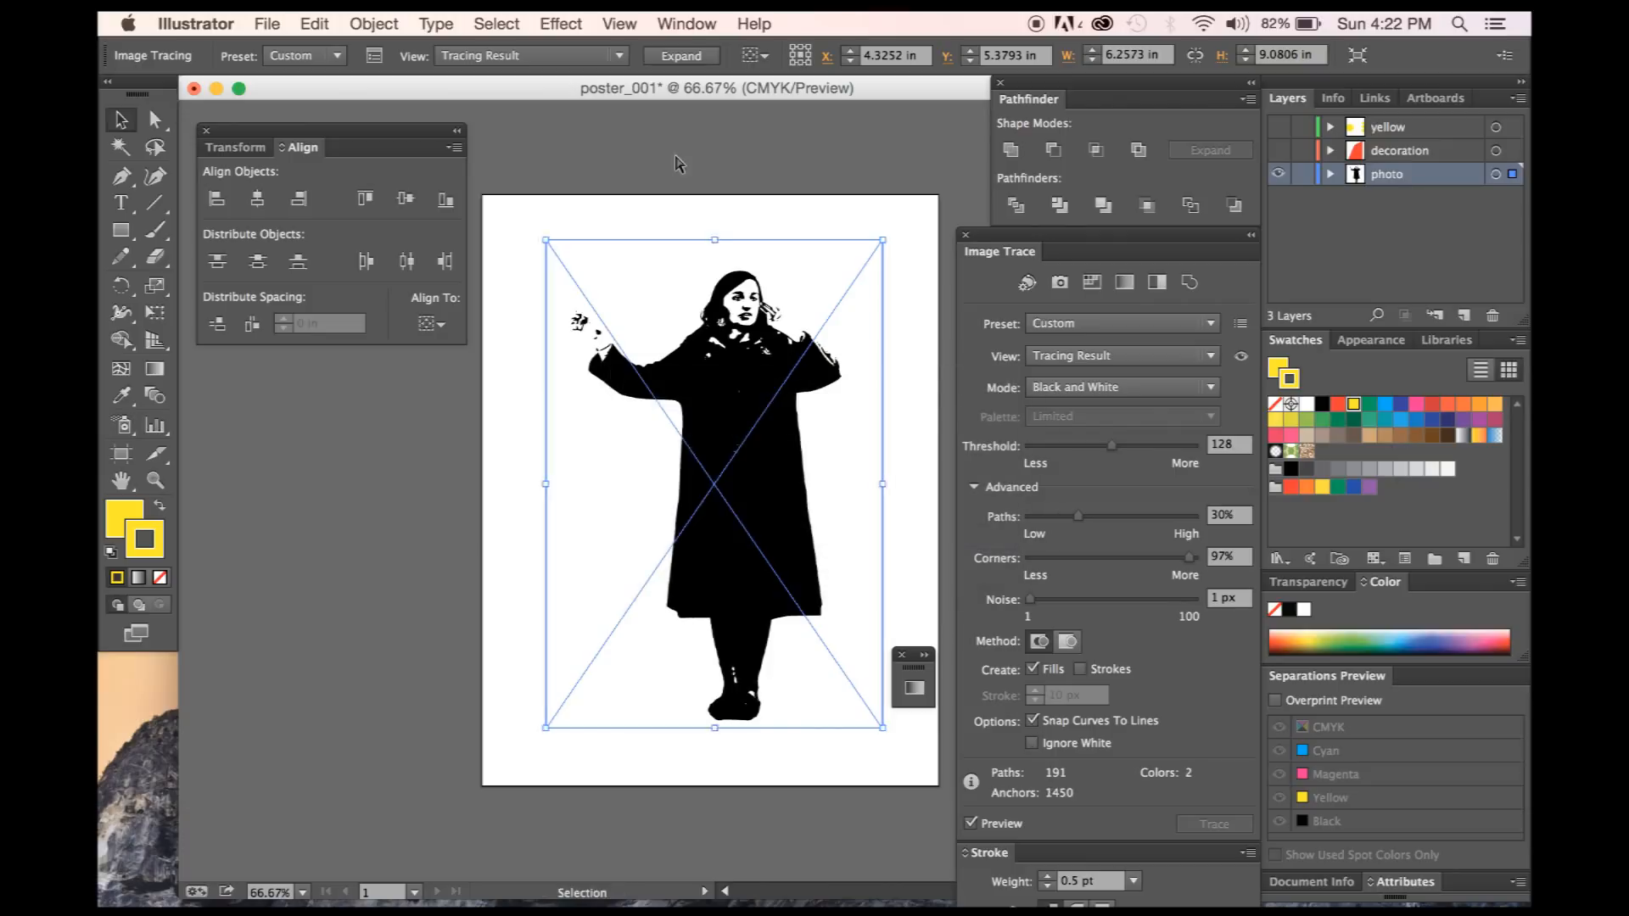
pyautogui.press('super+z')
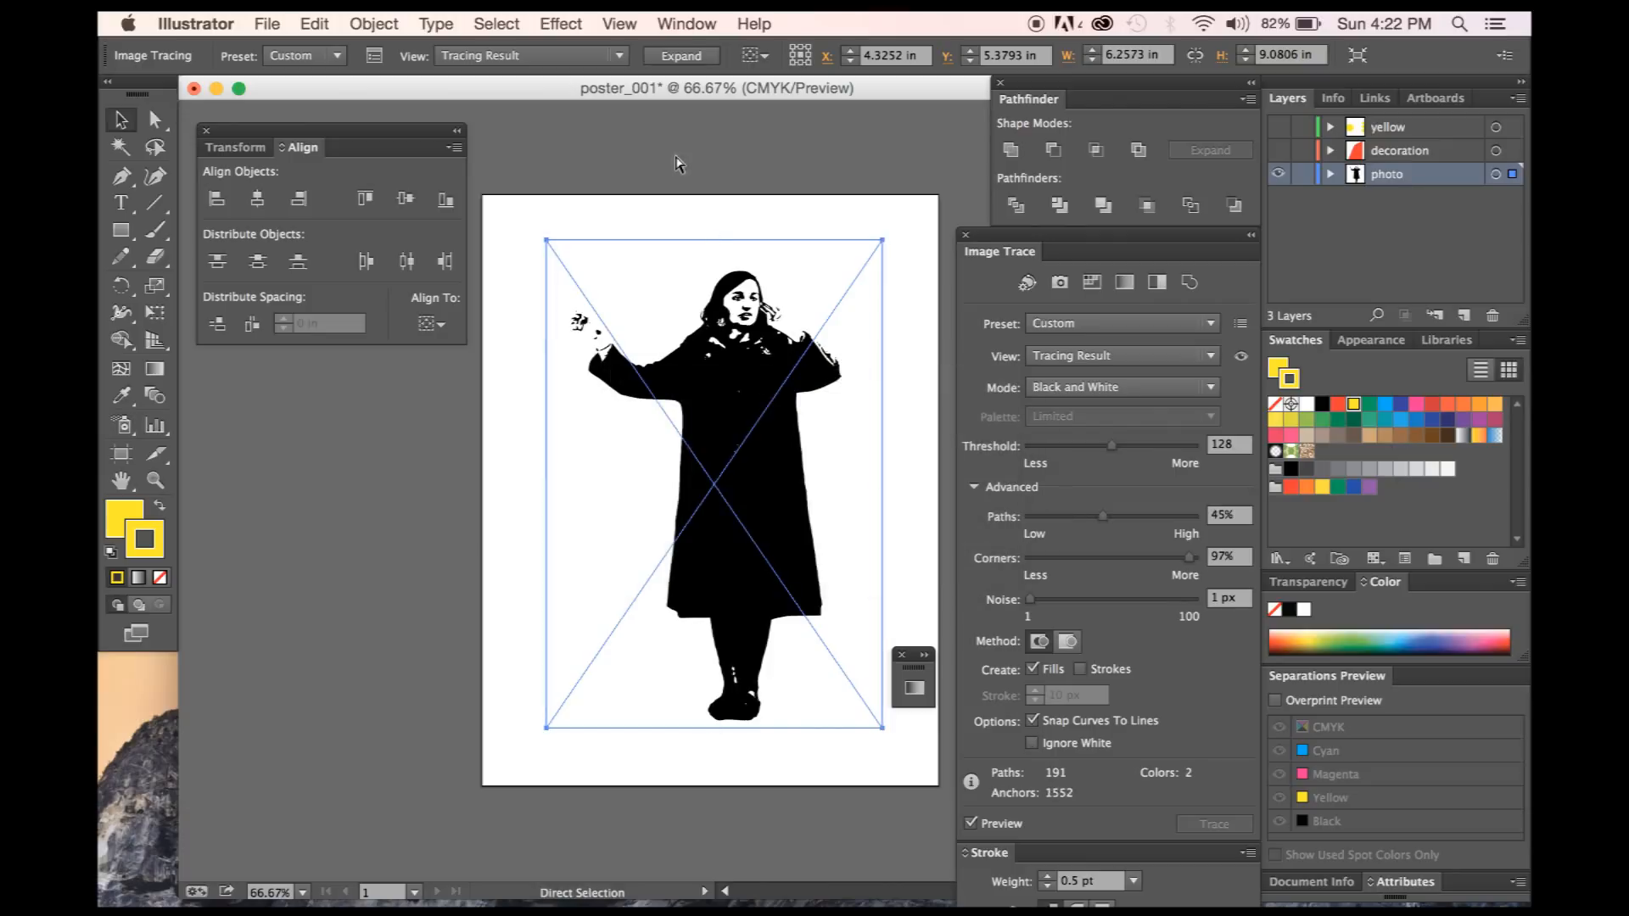
pyautogui.press('super+z')
pyautogui.press('super+z')
pyautogui.press('super+z')
pyautogui.press('super+z')
pyautogui.press('super+z')
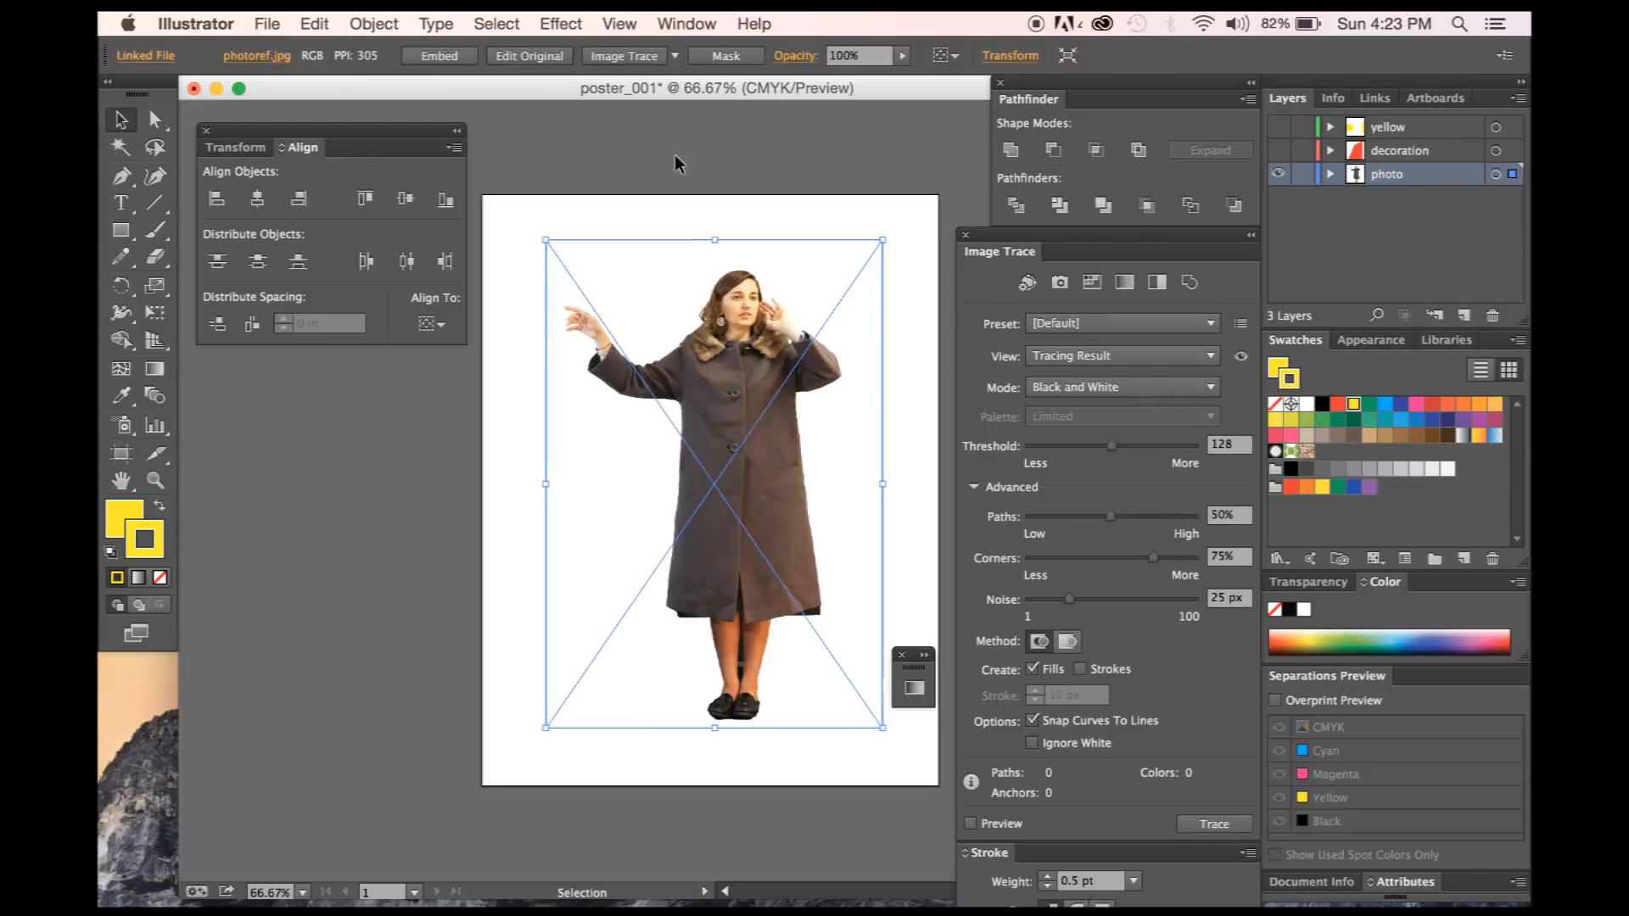
pyautogui.click(717, 163)
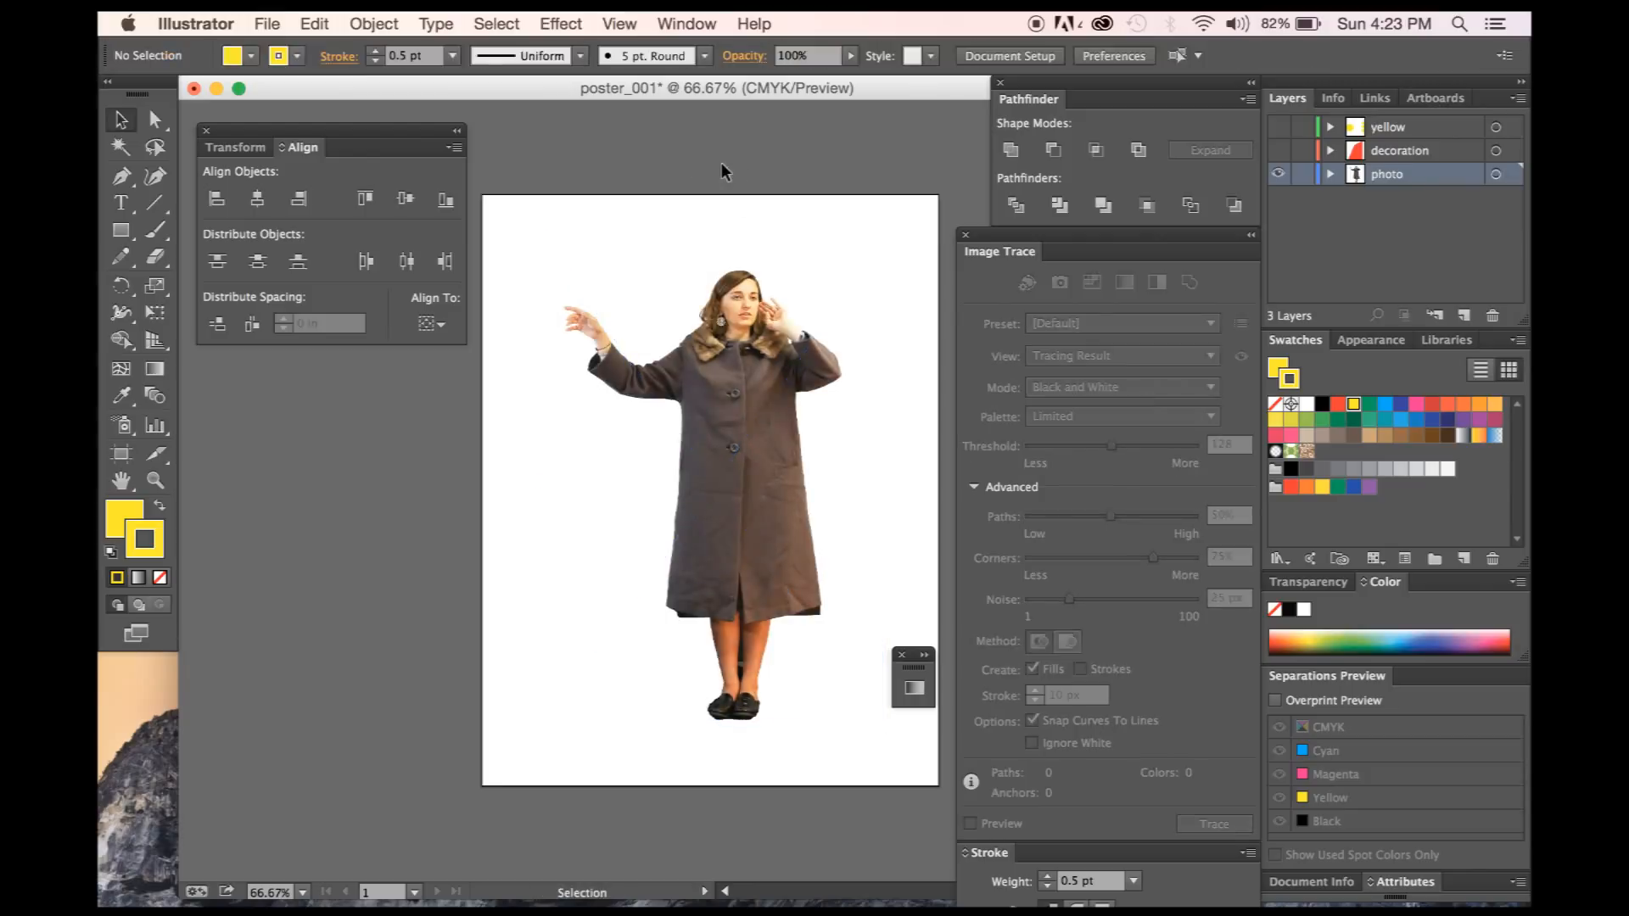
# Select the woman's photo and add a new layer directly above the photo layer.
pyautogui.click(763, 316)
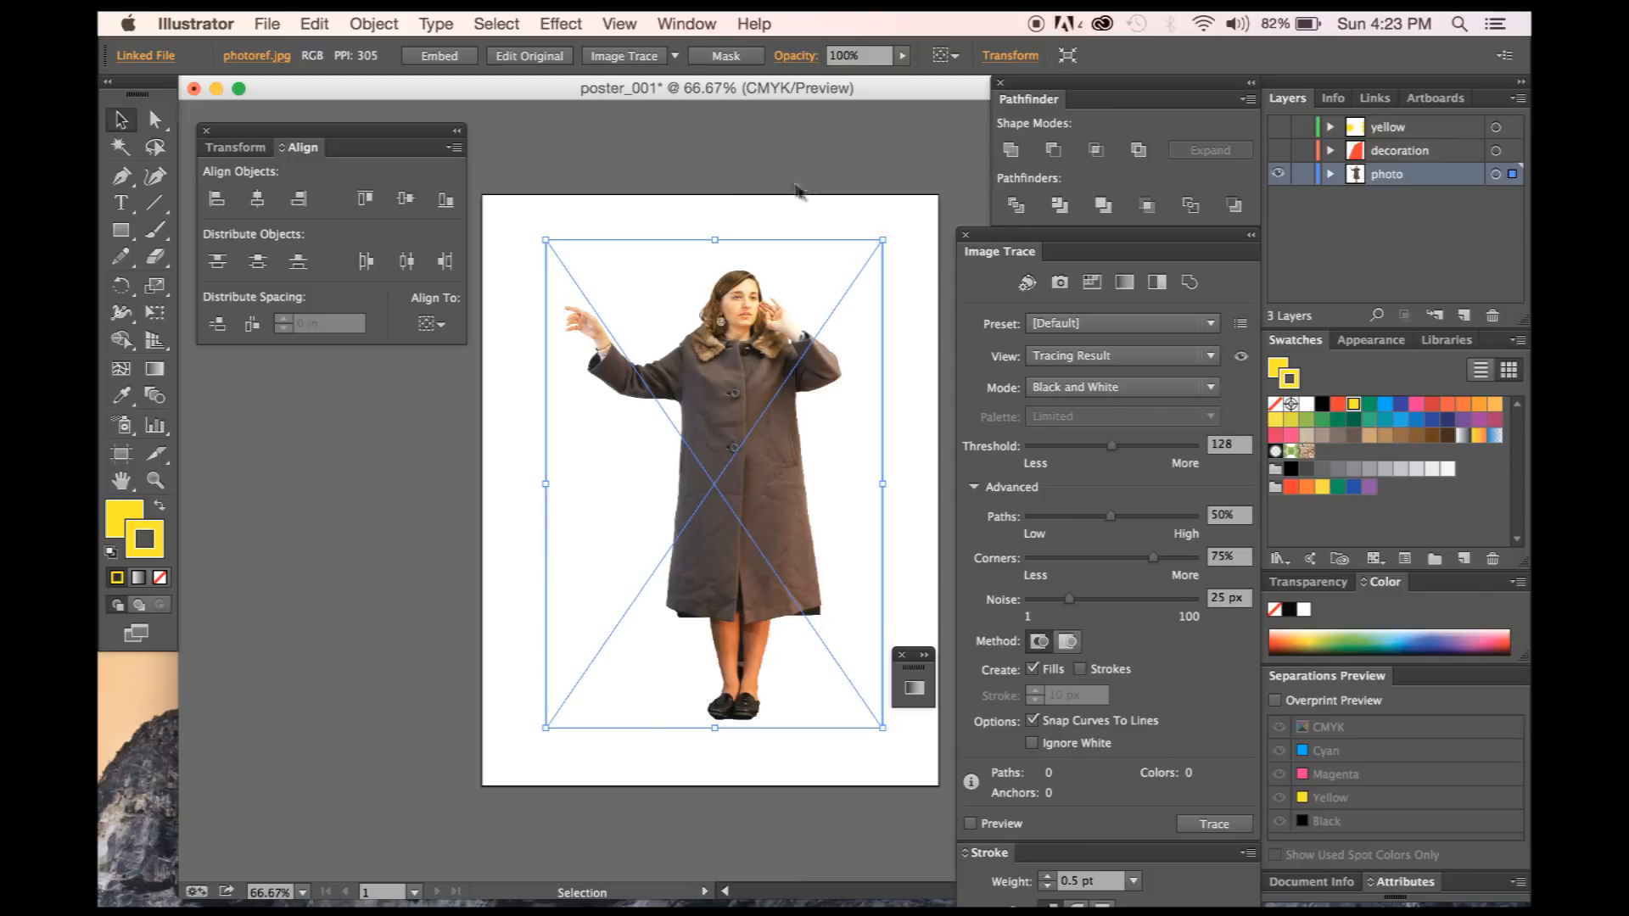
pyautogui.click(779, 163)
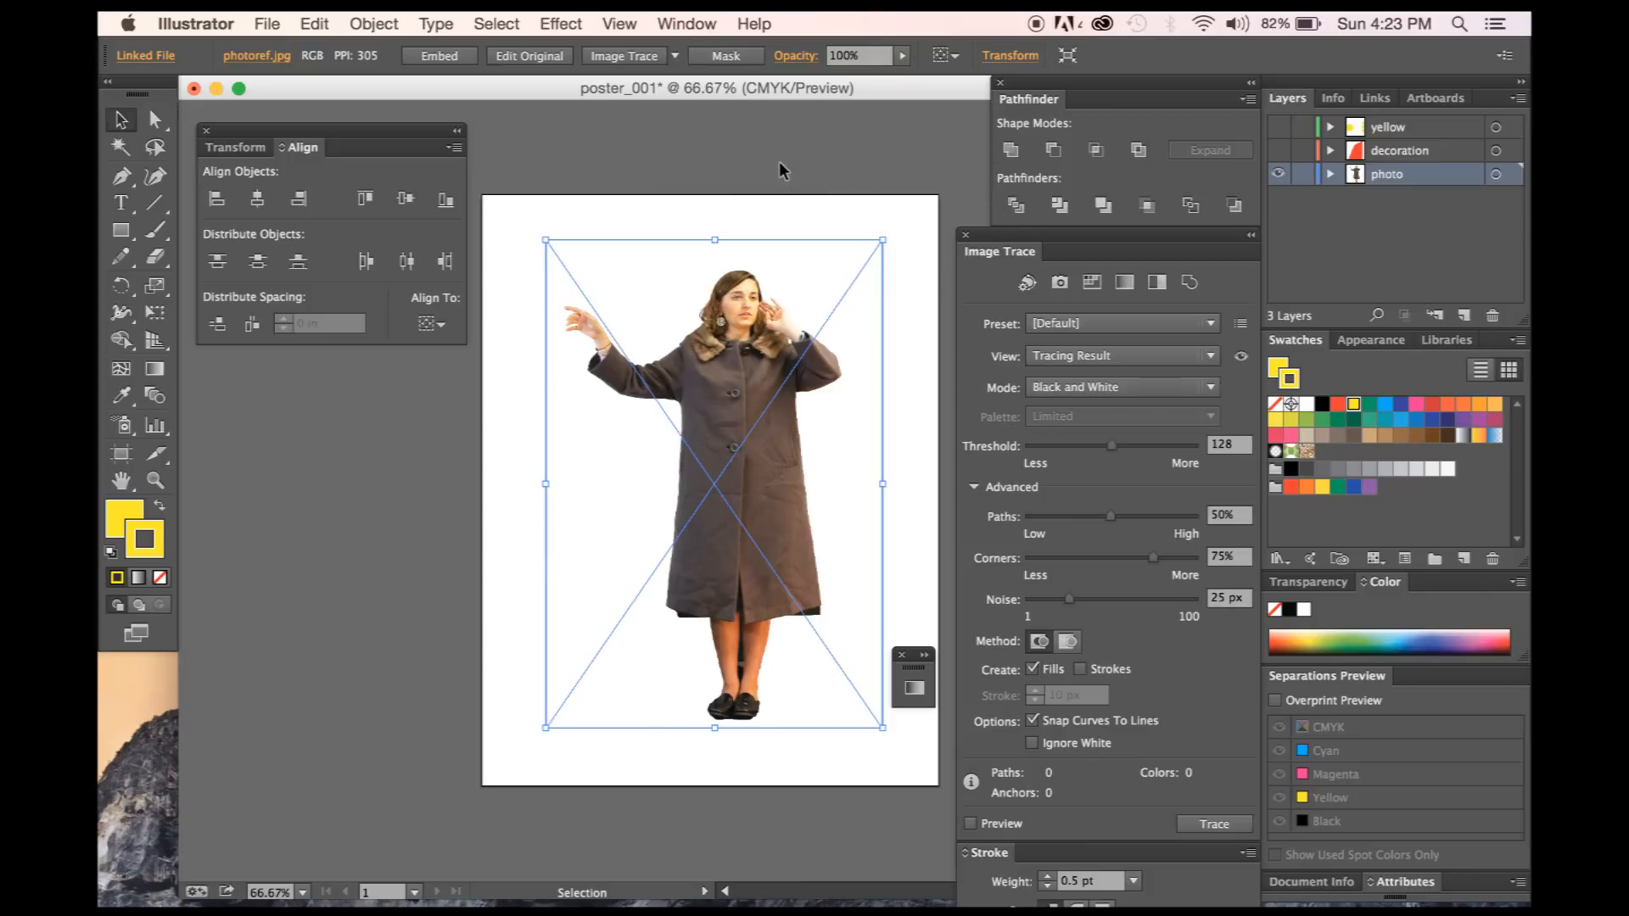
pyautogui.click(735, 317)
pyautogui.press('a')
pyautogui.press('v')
pyautogui.click(1463, 315)
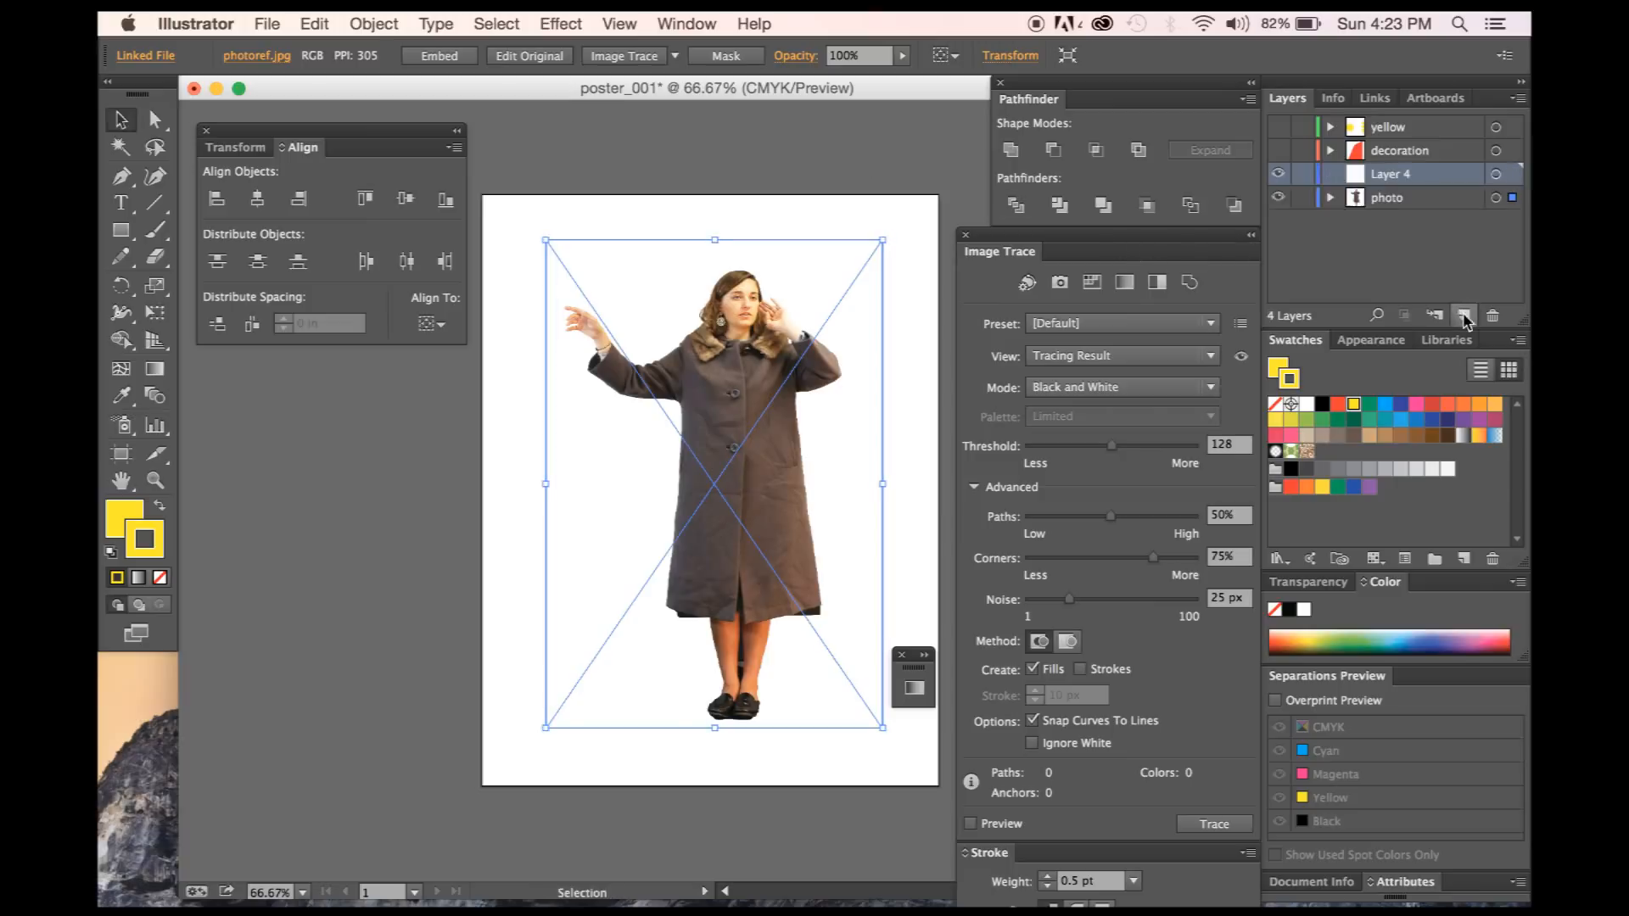
# Copy the woman's photo in place onto the new empty layer and hide the original photo layer.
pyautogui.click(1392, 202)
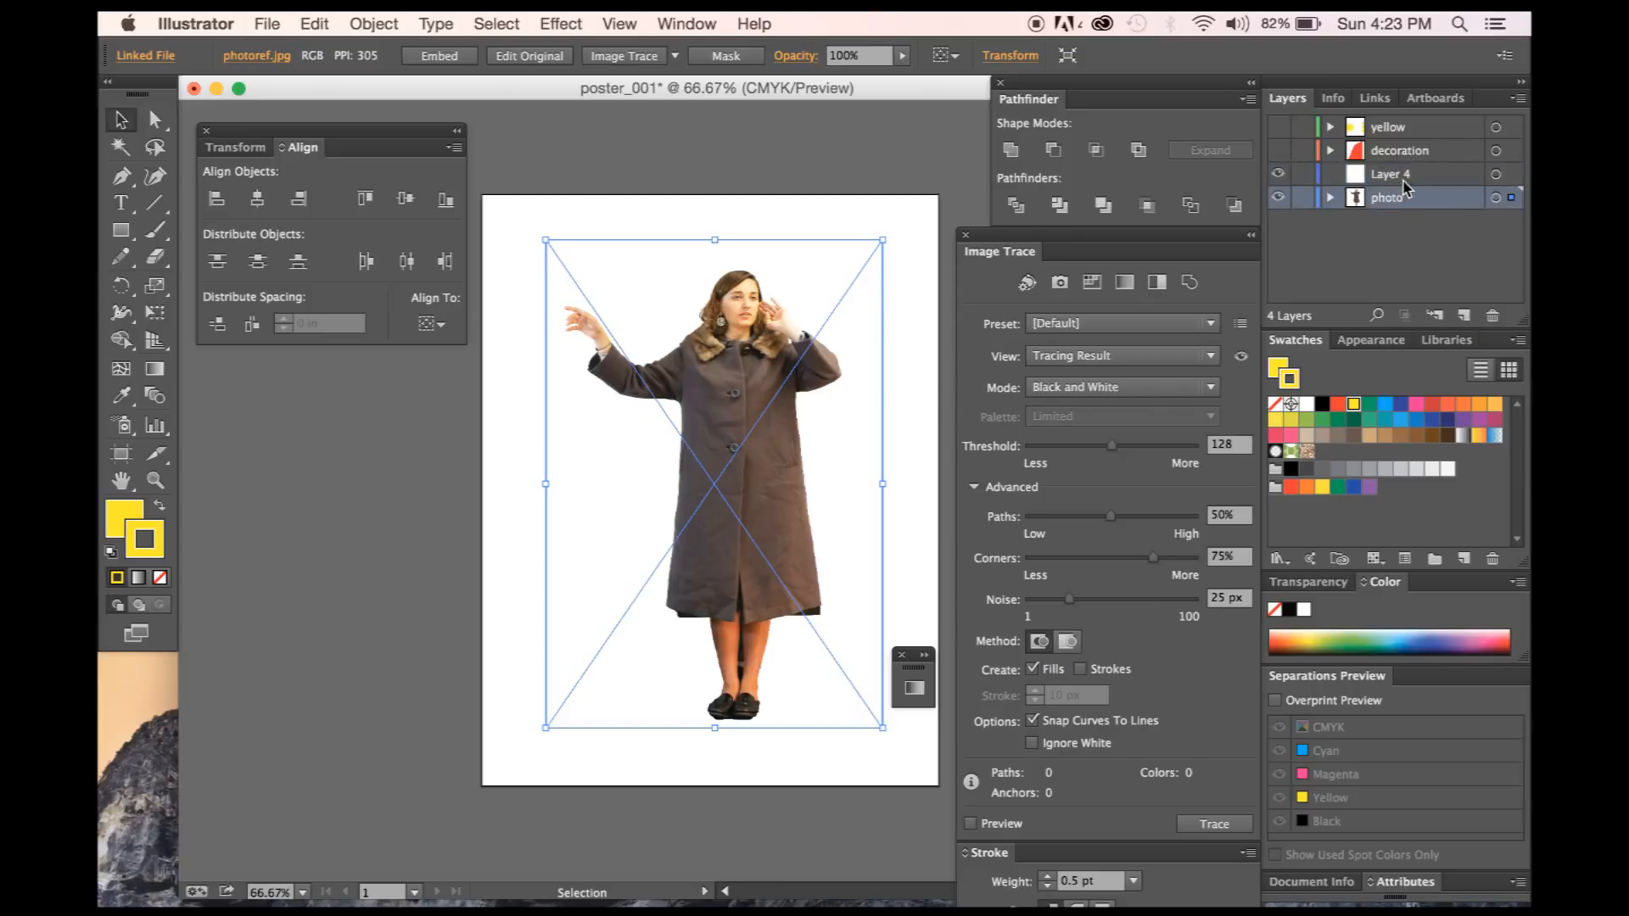
pyautogui.click(819, 222)
pyautogui.click(813, 284)
pyautogui.press('super+shift+a')
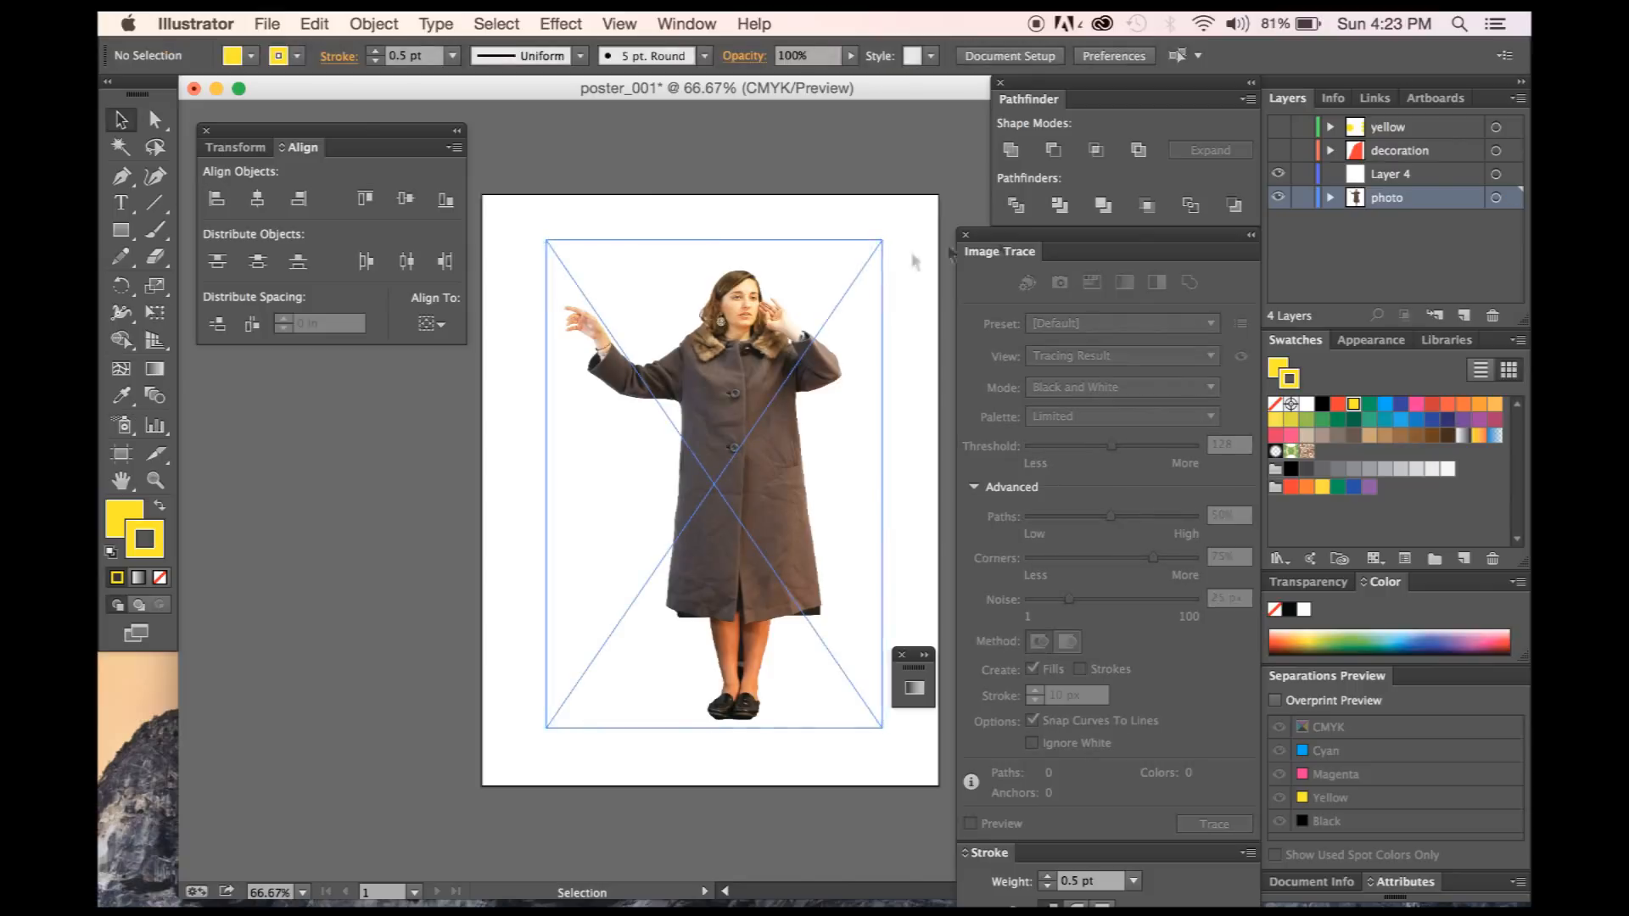
pyautogui.click(1375, 177)
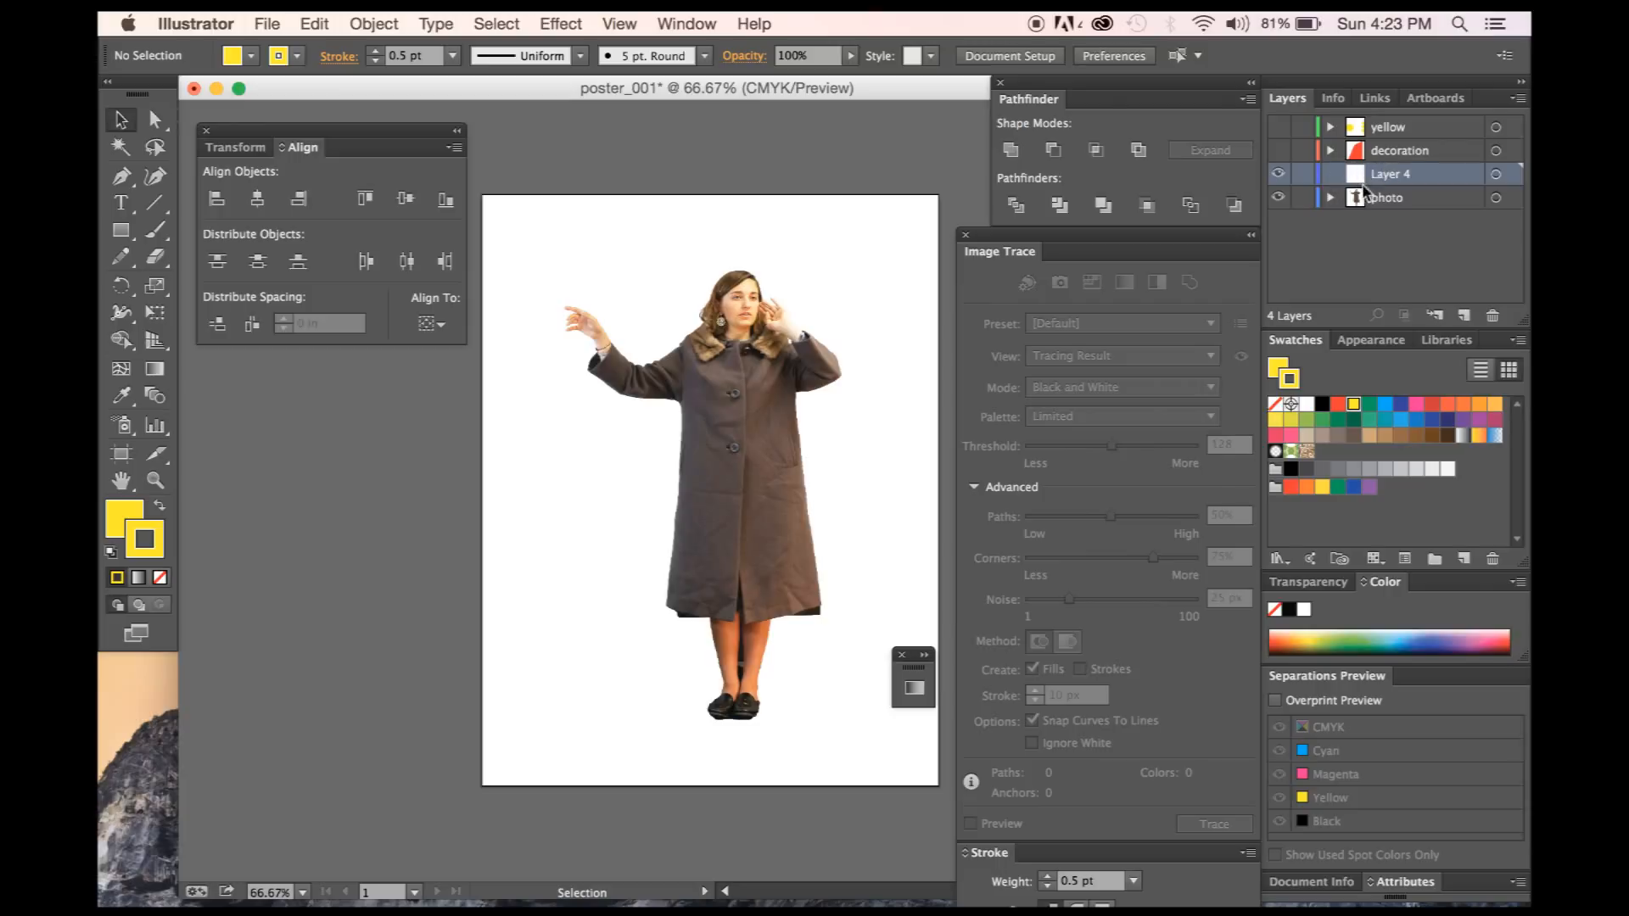
pyautogui.click(1278, 199)
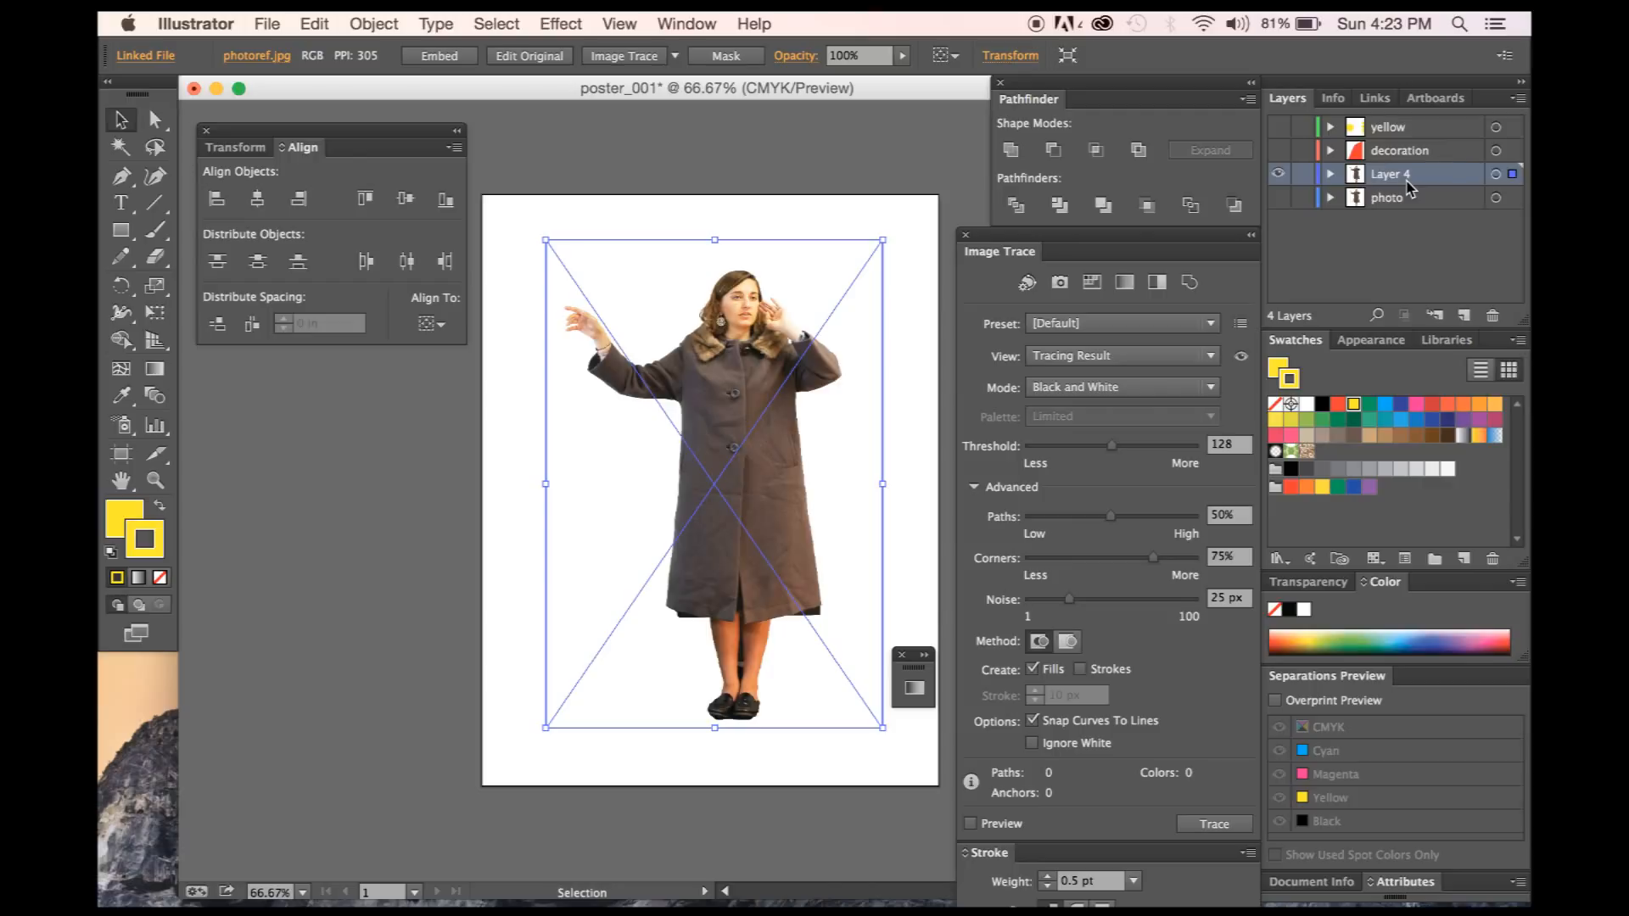
# Rename the new layer holding the copied photo as photo_Ref.
pyautogui.doubleClick(1409, 187)
pyautogui.write('photo')
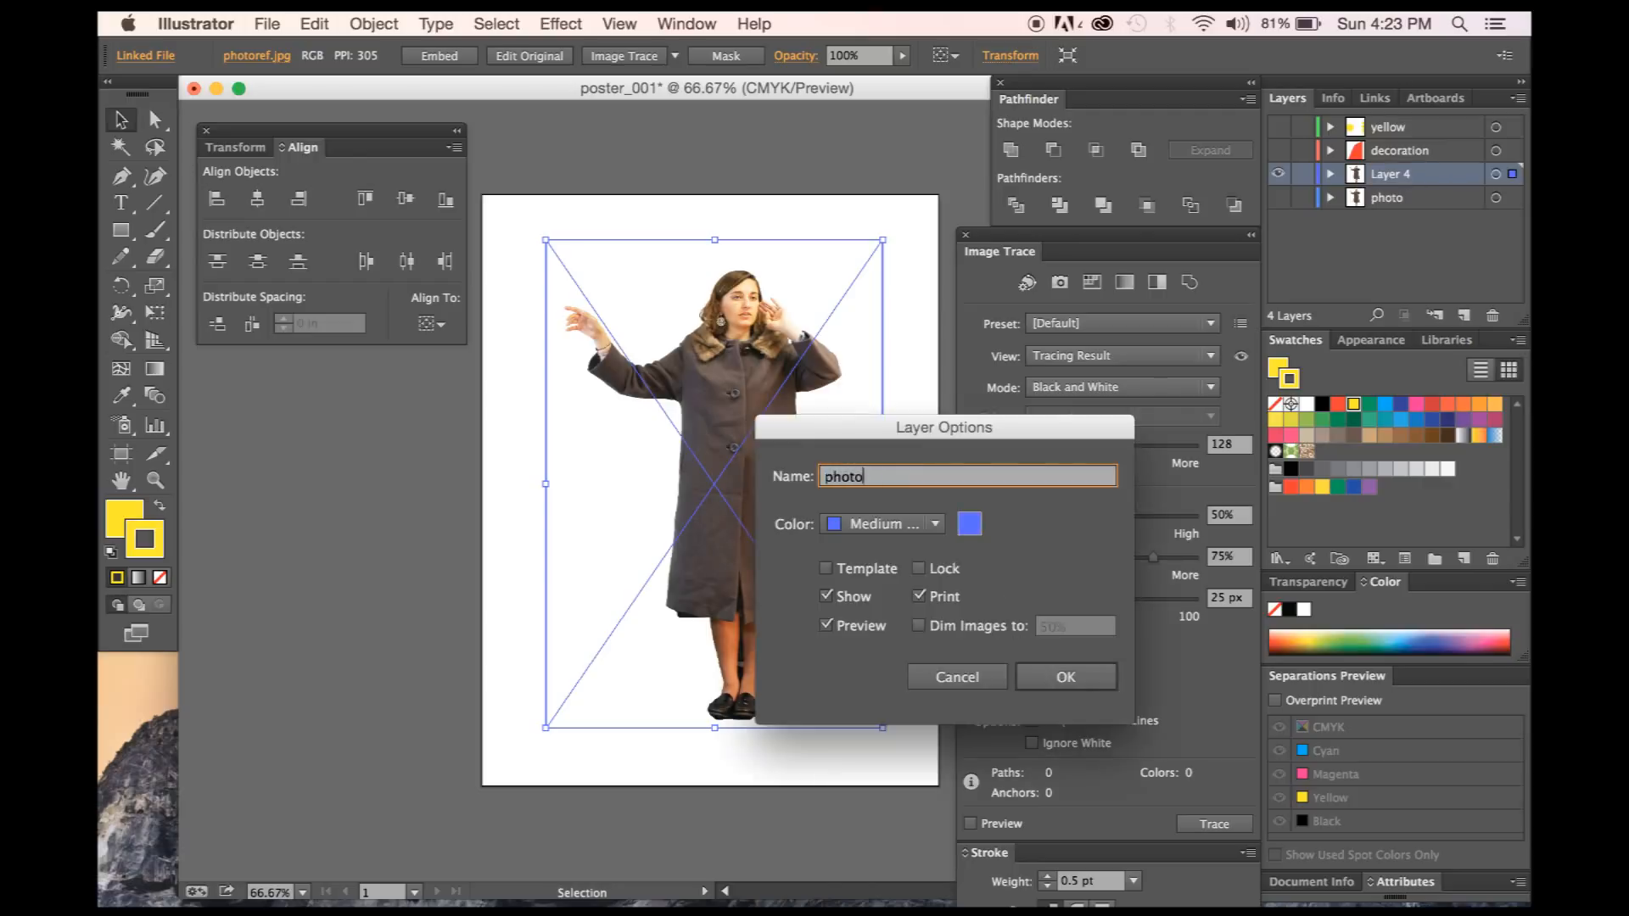
pyautogui.write('_Ref')
pyautogui.press('Return')
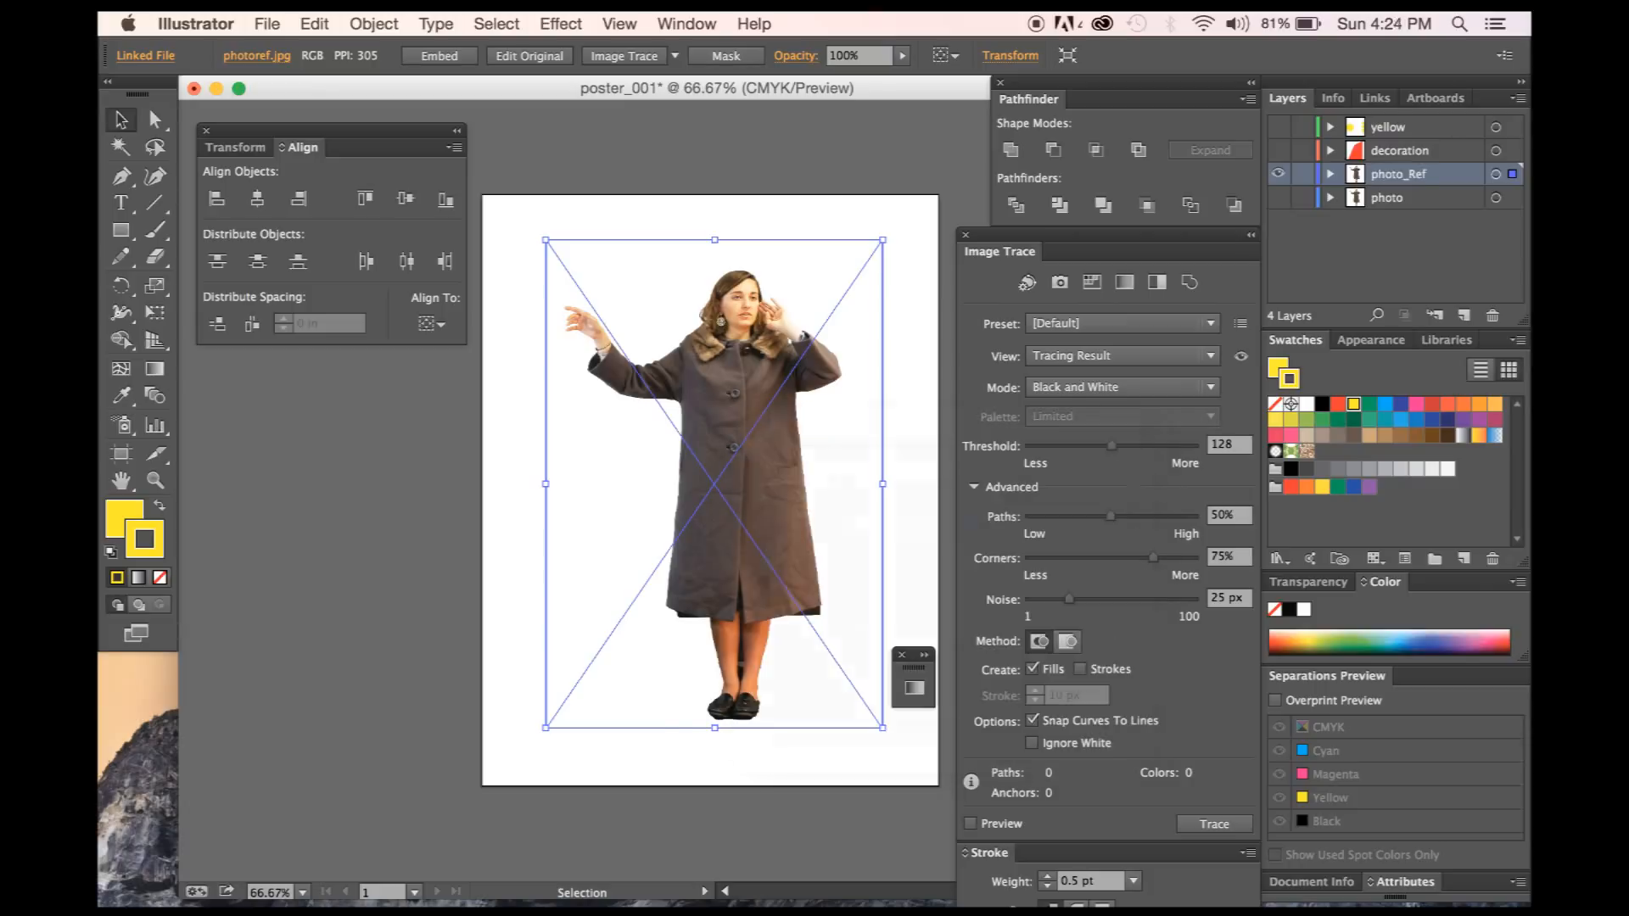
pyautogui.click(1378, 263)
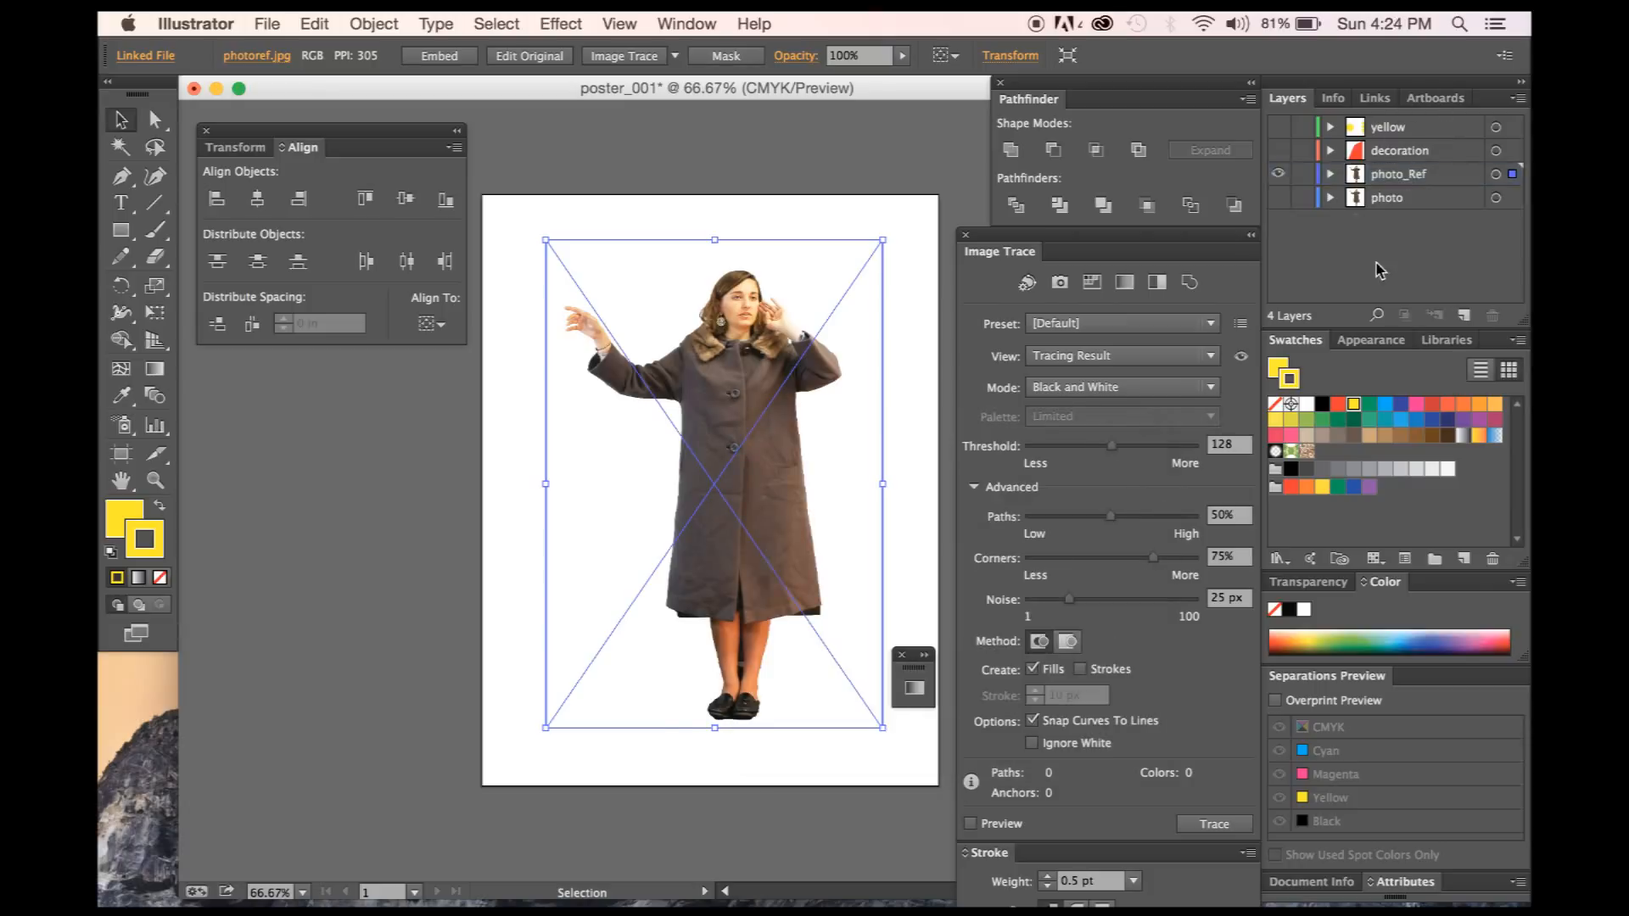
# Hide the photo_Ref layer, then show the photo layer and make it active.
pyautogui.click(1279, 175)
pyautogui.click(1289, 200)
pyautogui.click(1352, 199)
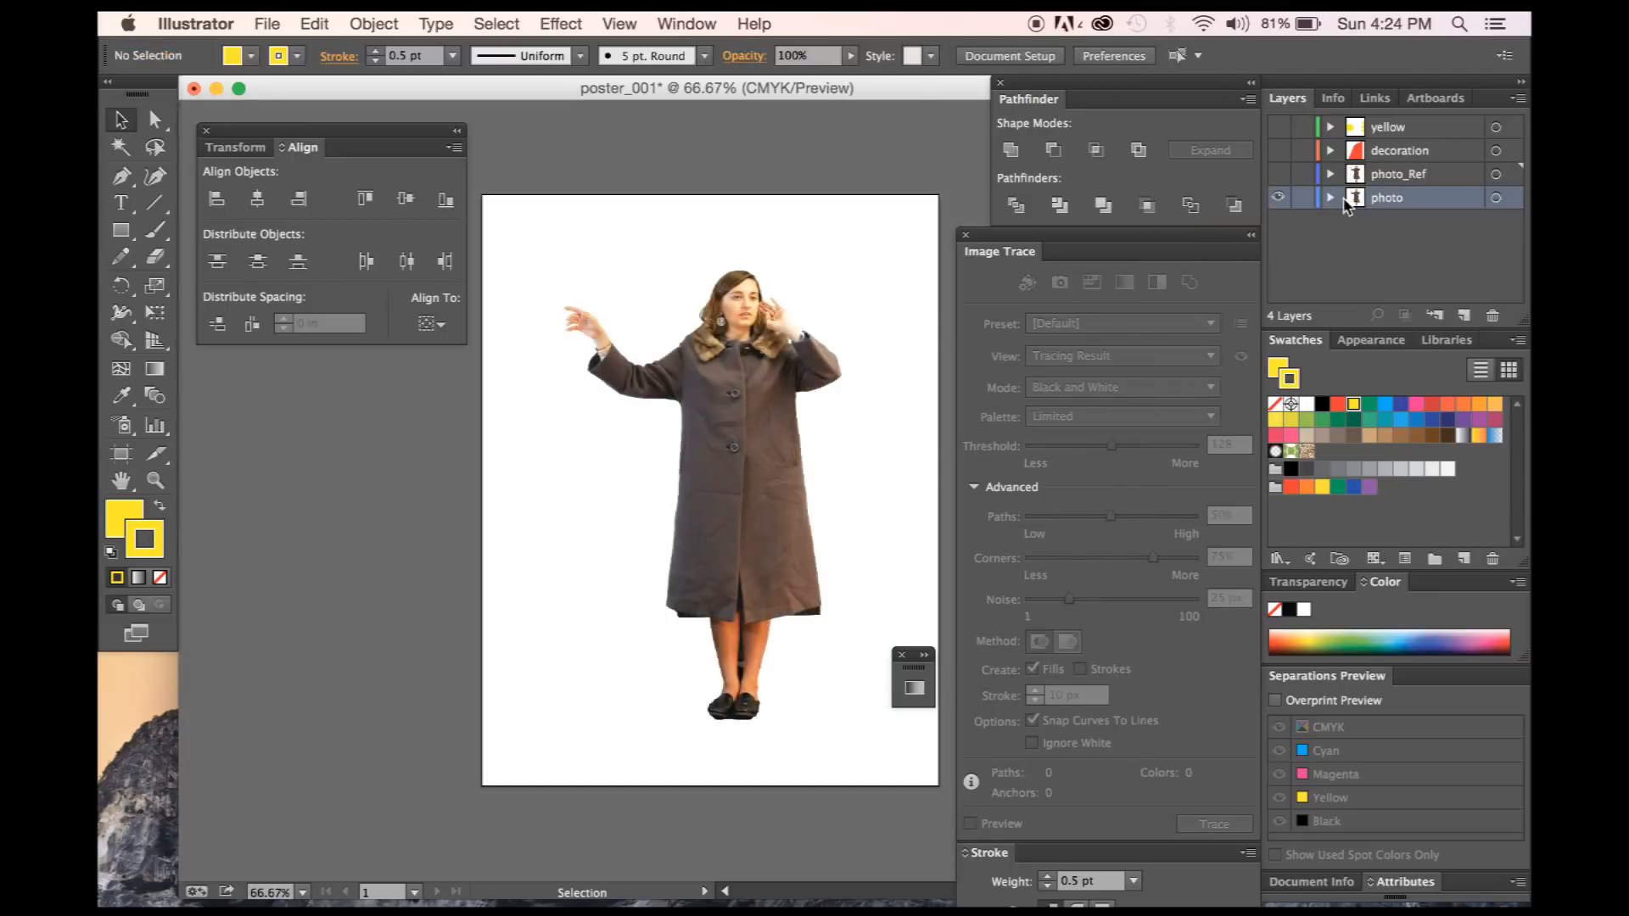
# Preview a black-and-white image trace of the woman's photo on the photo layer, ignoring white.
pyautogui.click(726, 338)
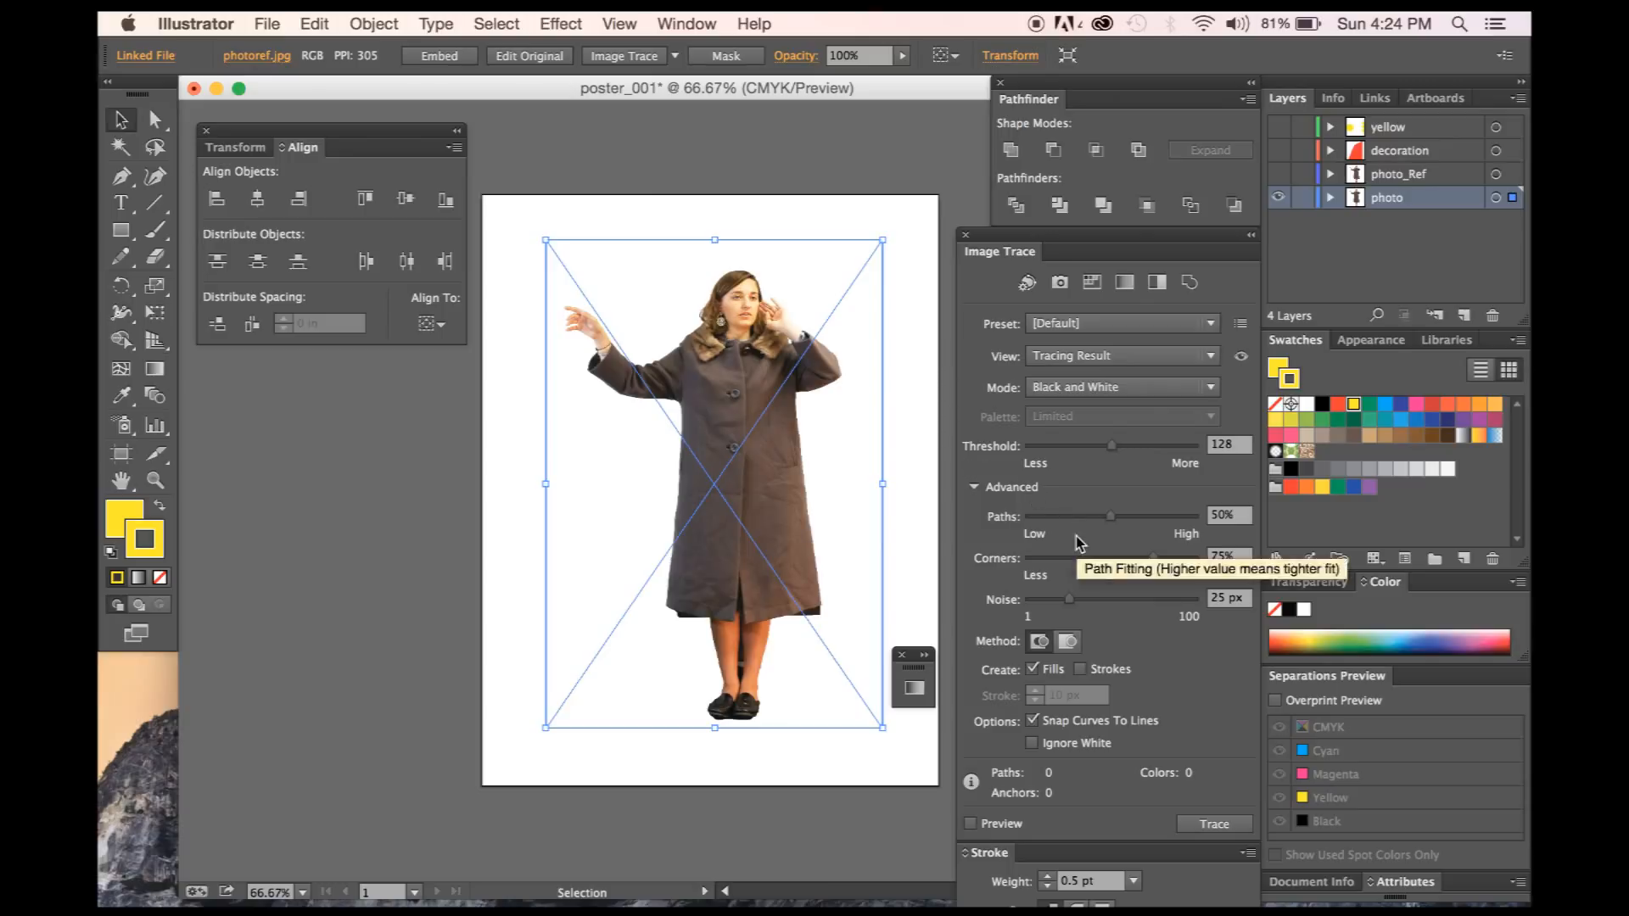
pyautogui.click(973, 824)
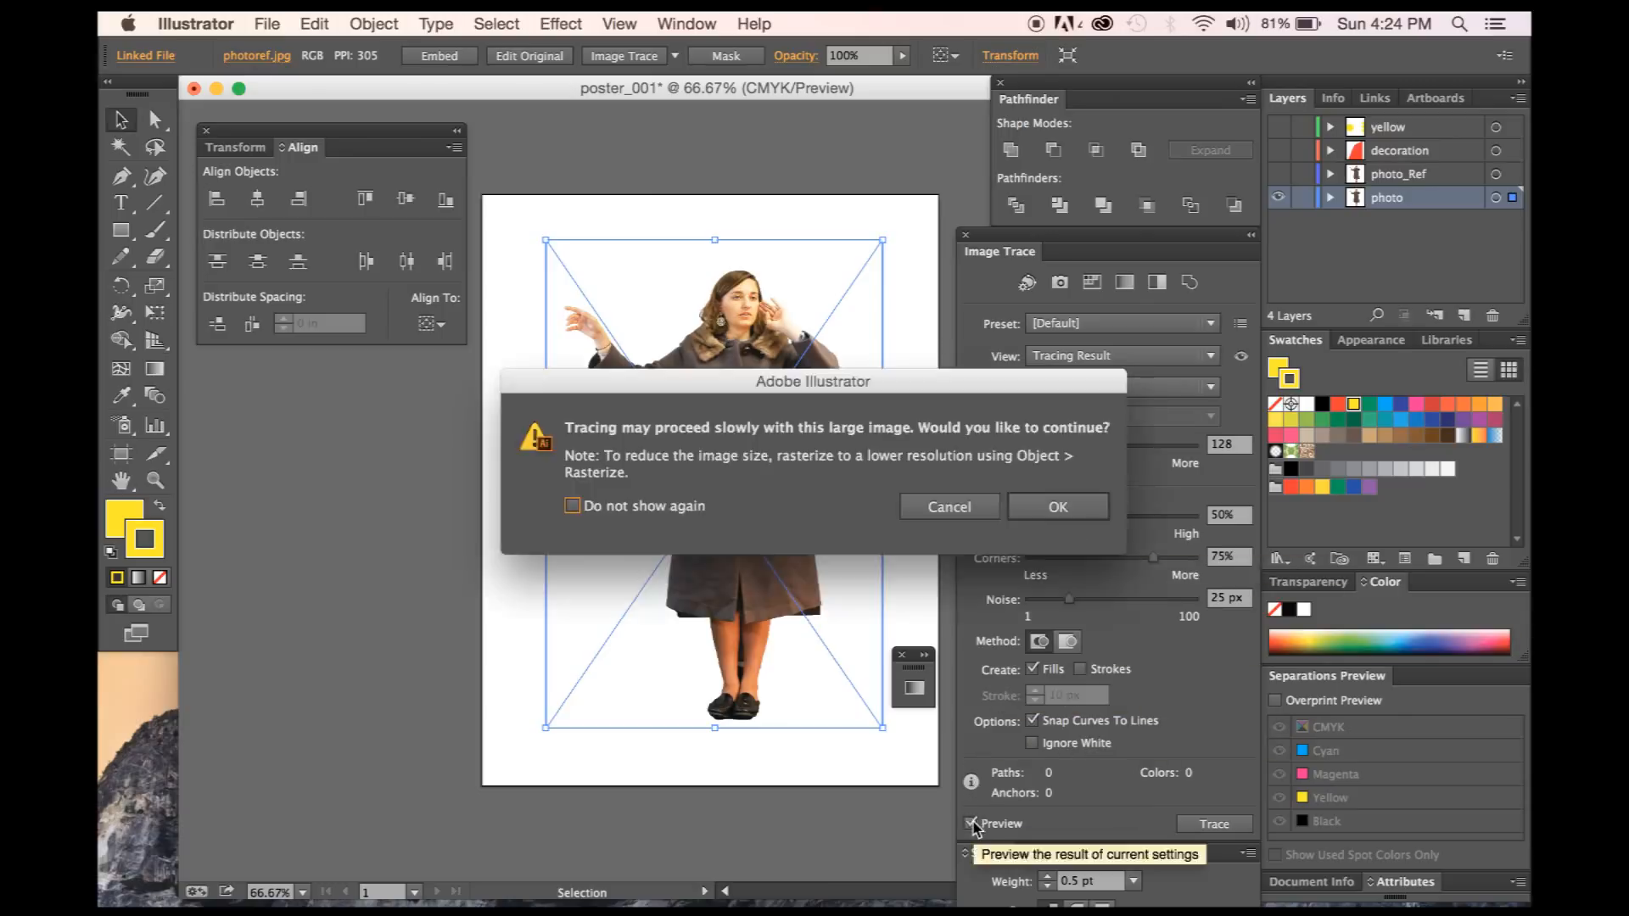
pyautogui.click(1058, 509)
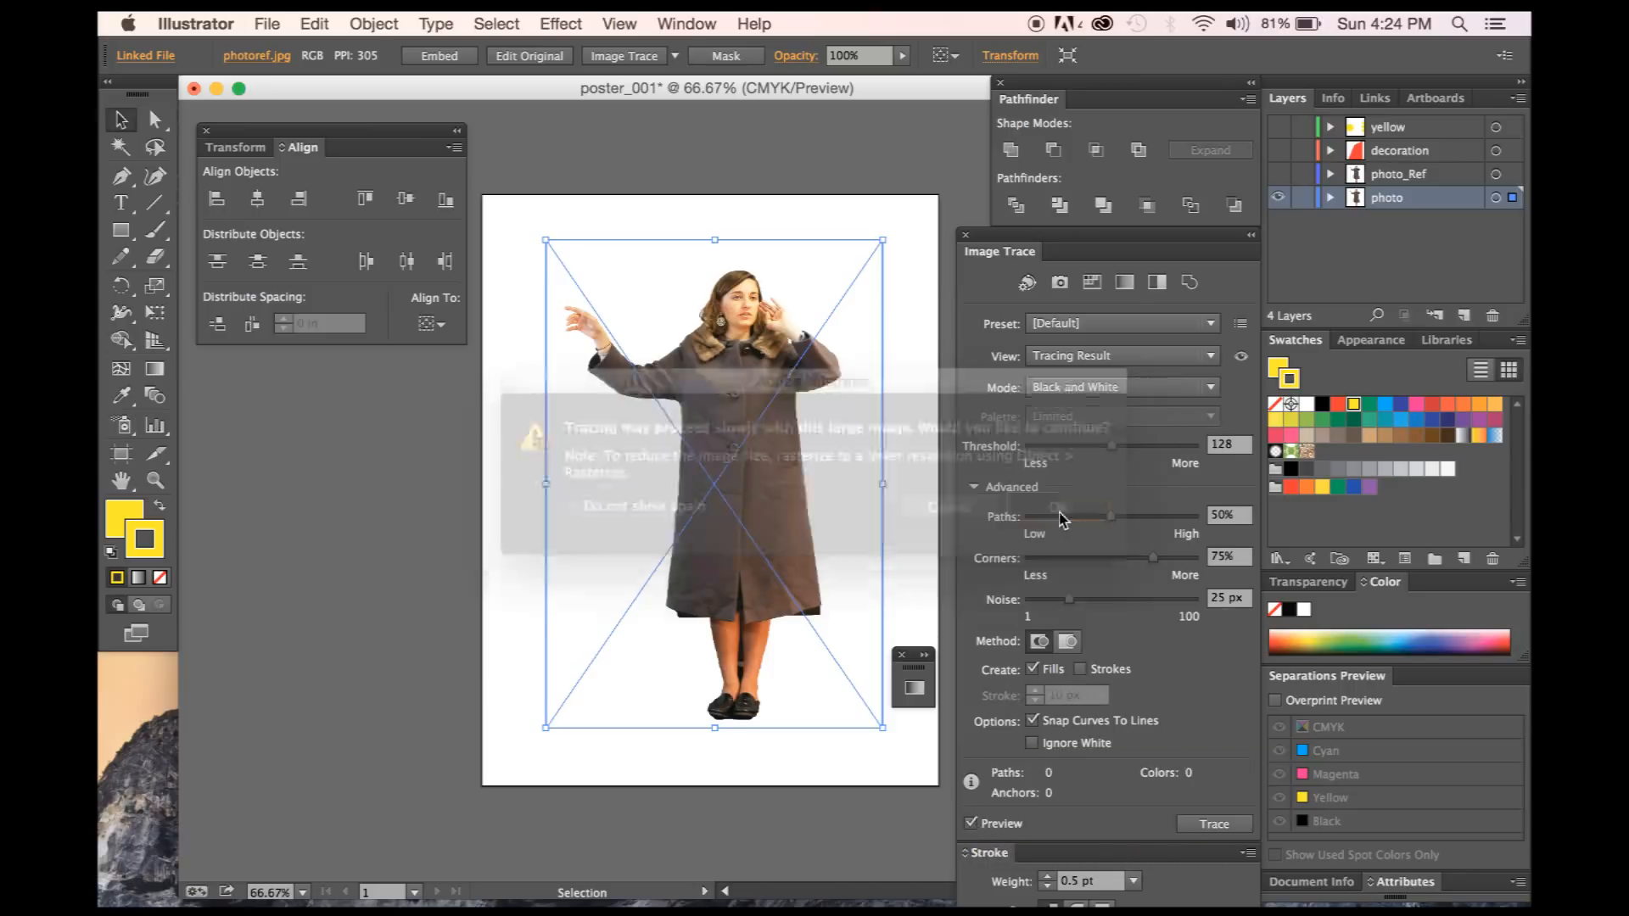
pyautogui.click(1034, 743)
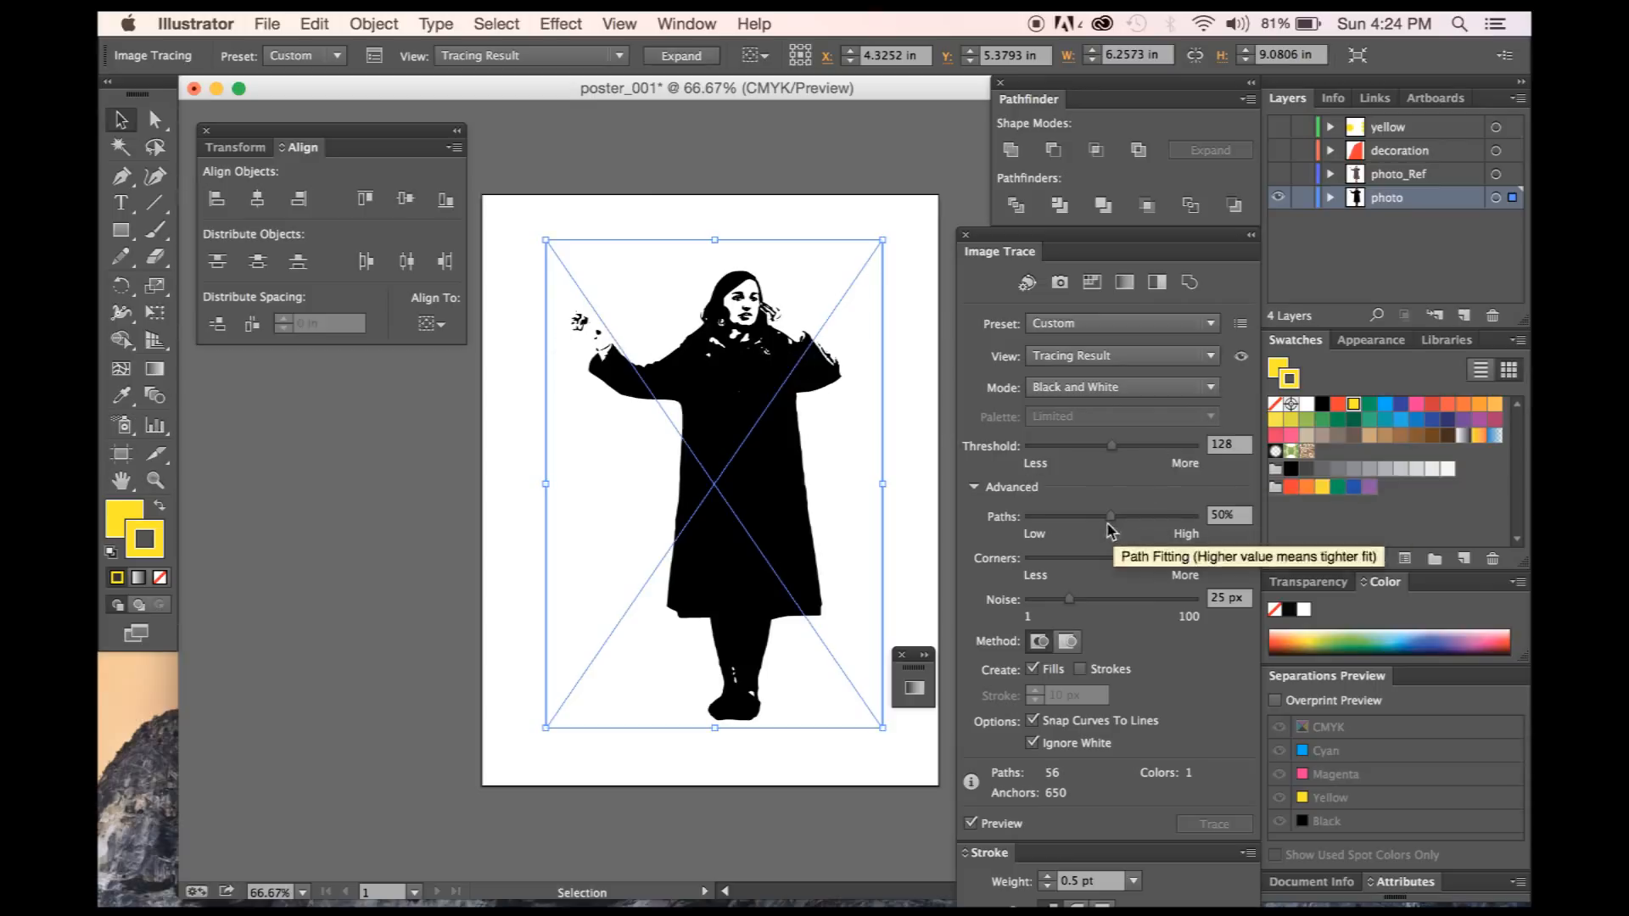
# Set the trace's Paths and Corners to 100% and its Noise to 1 px.
pyautogui.moveTo(1112, 517); pyautogui.dragTo(1230, 536)
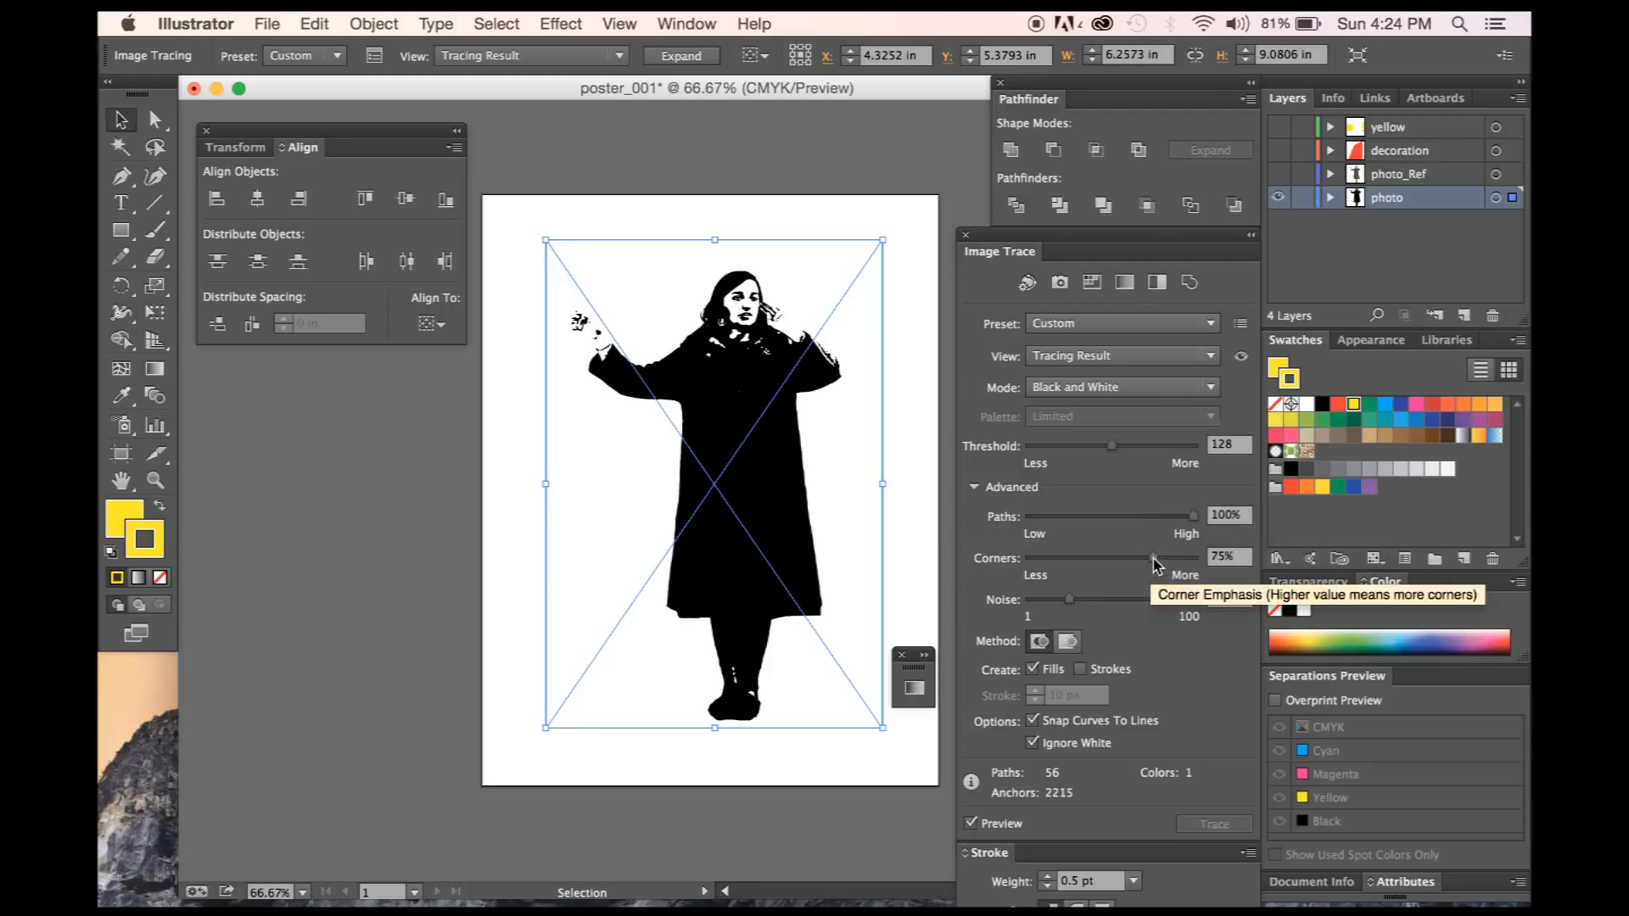
pyautogui.moveTo(1153, 558); pyautogui.dragTo(1211, 564)
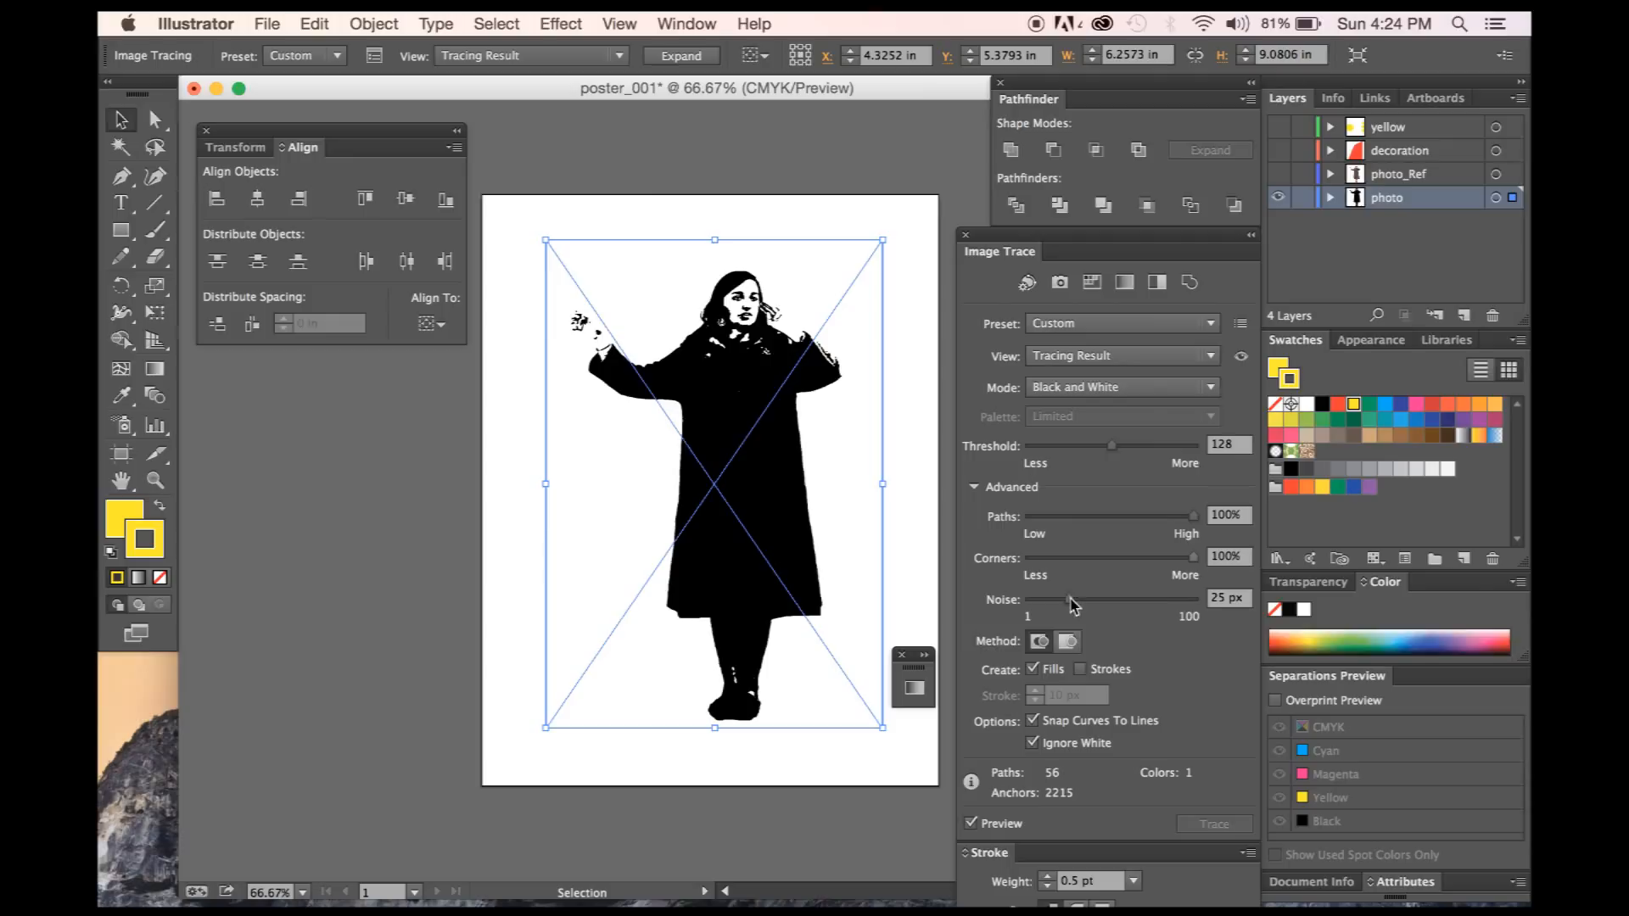
pyautogui.moveTo(1071, 599); pyautogui.dragTo(1006, 608)
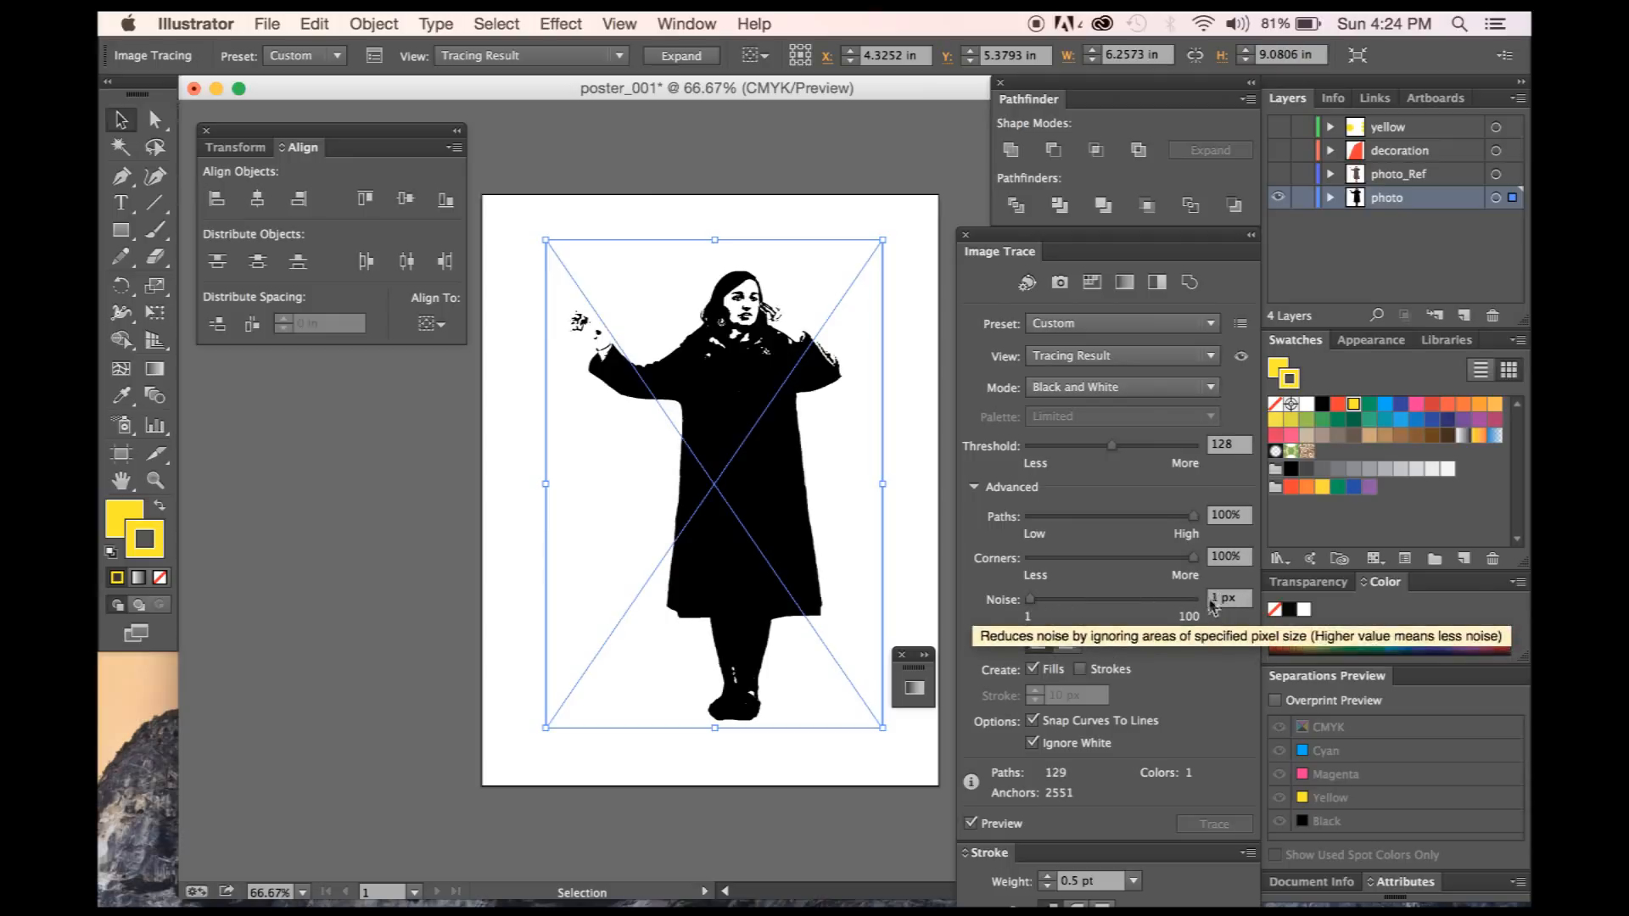
# Adjust the trace's Threshold to 120 and its Paths to 59%.
pyautogui.click(1080, 450)
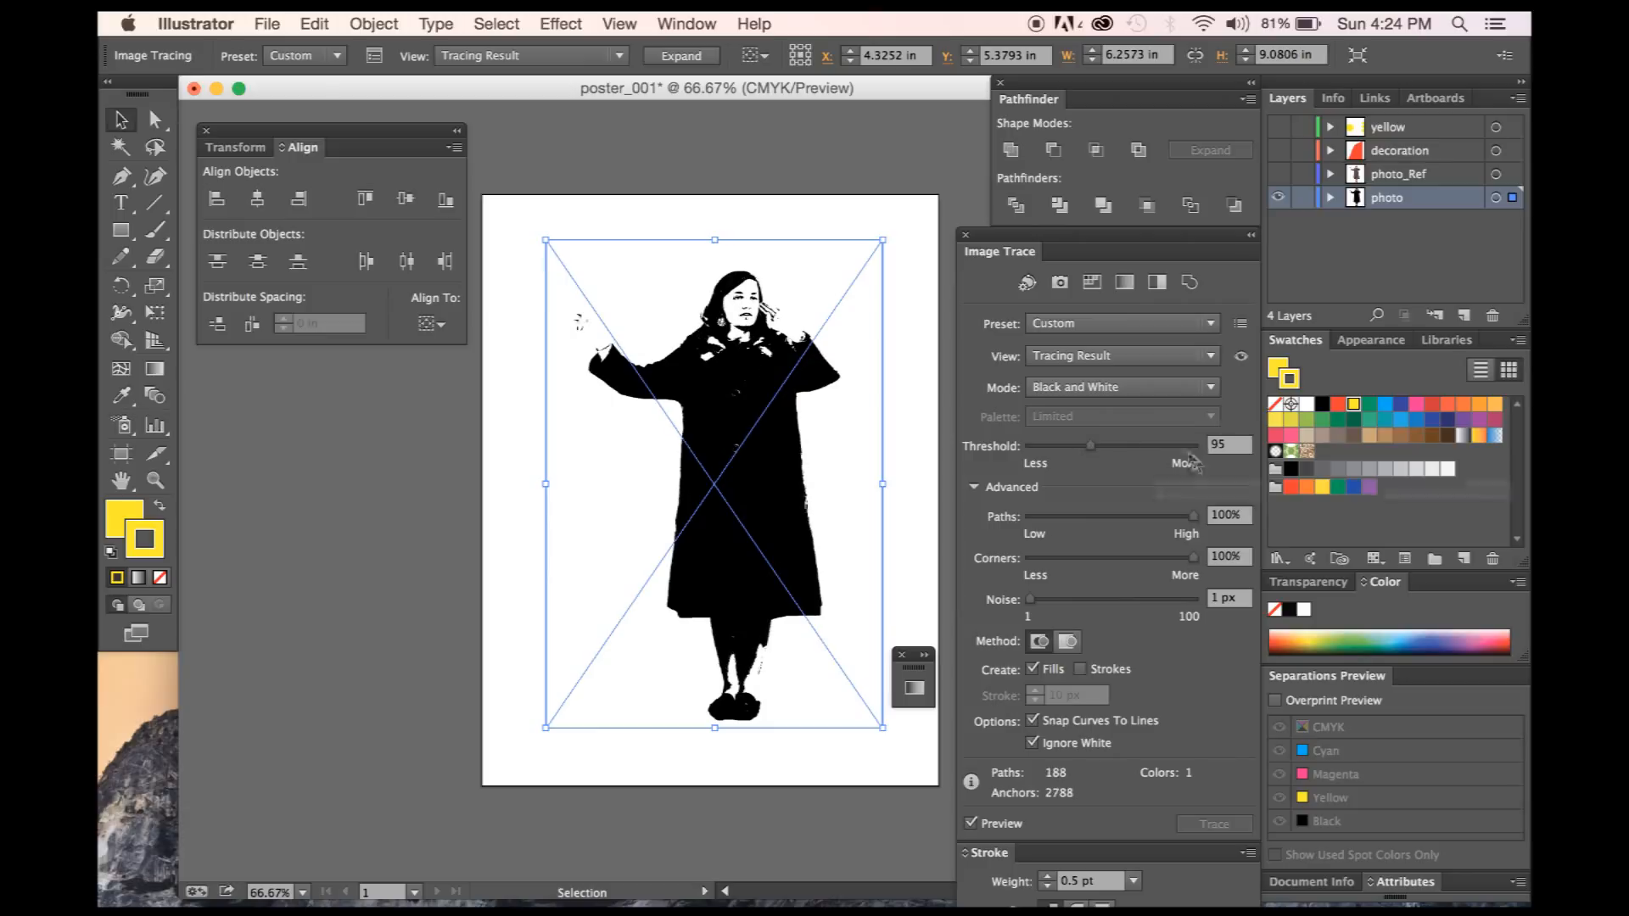
pyautogui.moveTo(1235, 448); pyautogui.dragTo(1205, 446)
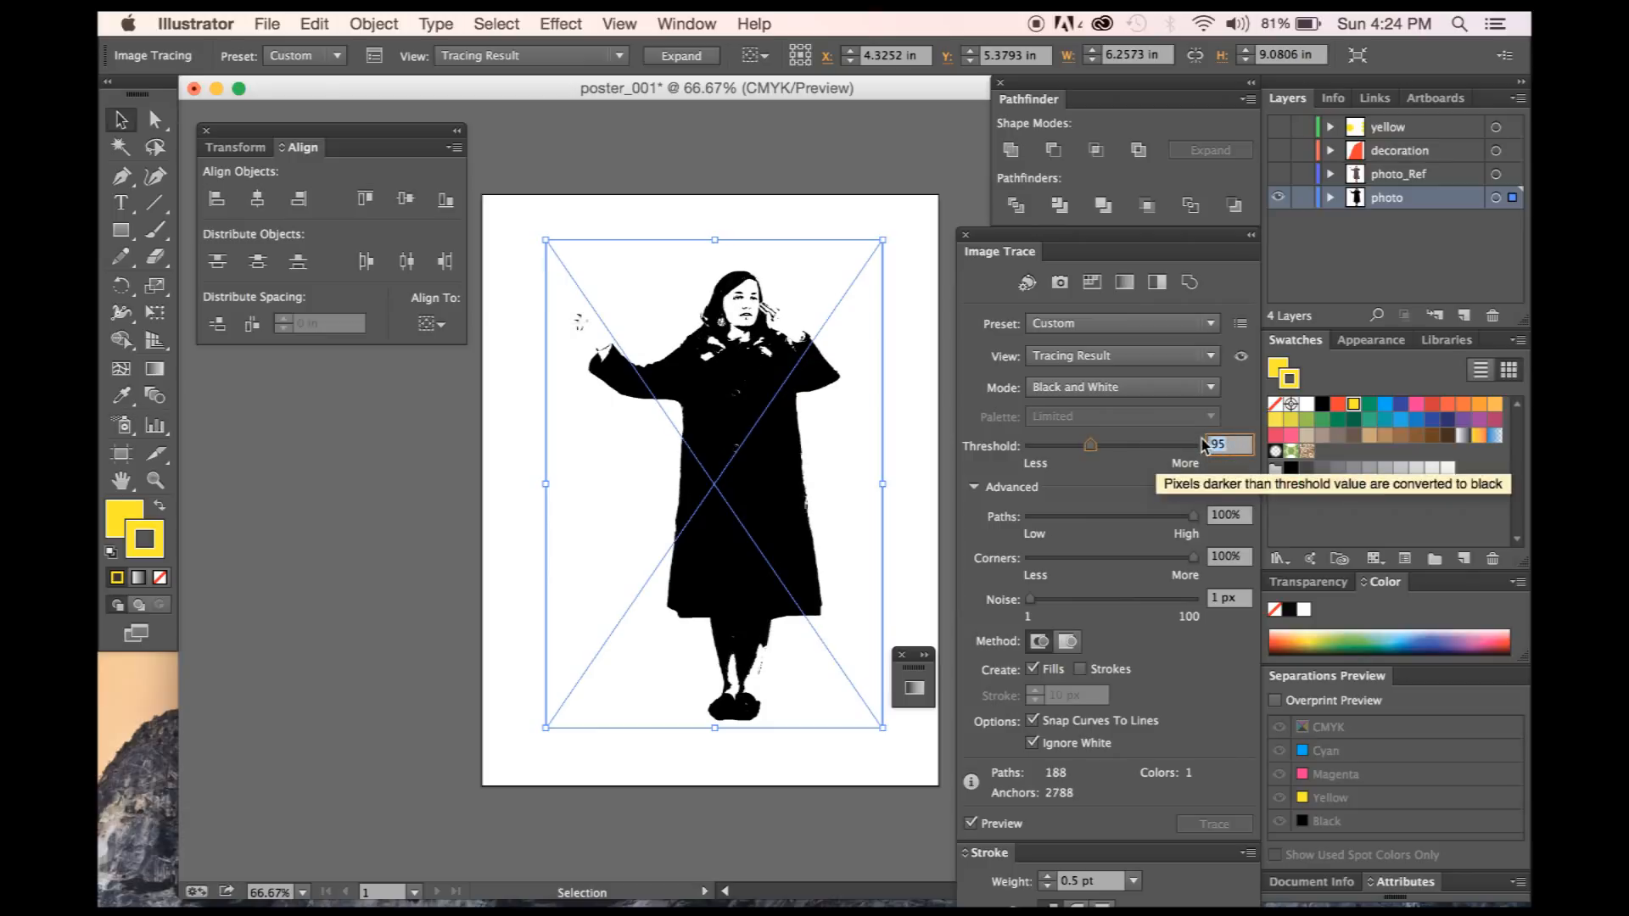
pyautogui.write('112')
pyautogui.click(1126, 516)
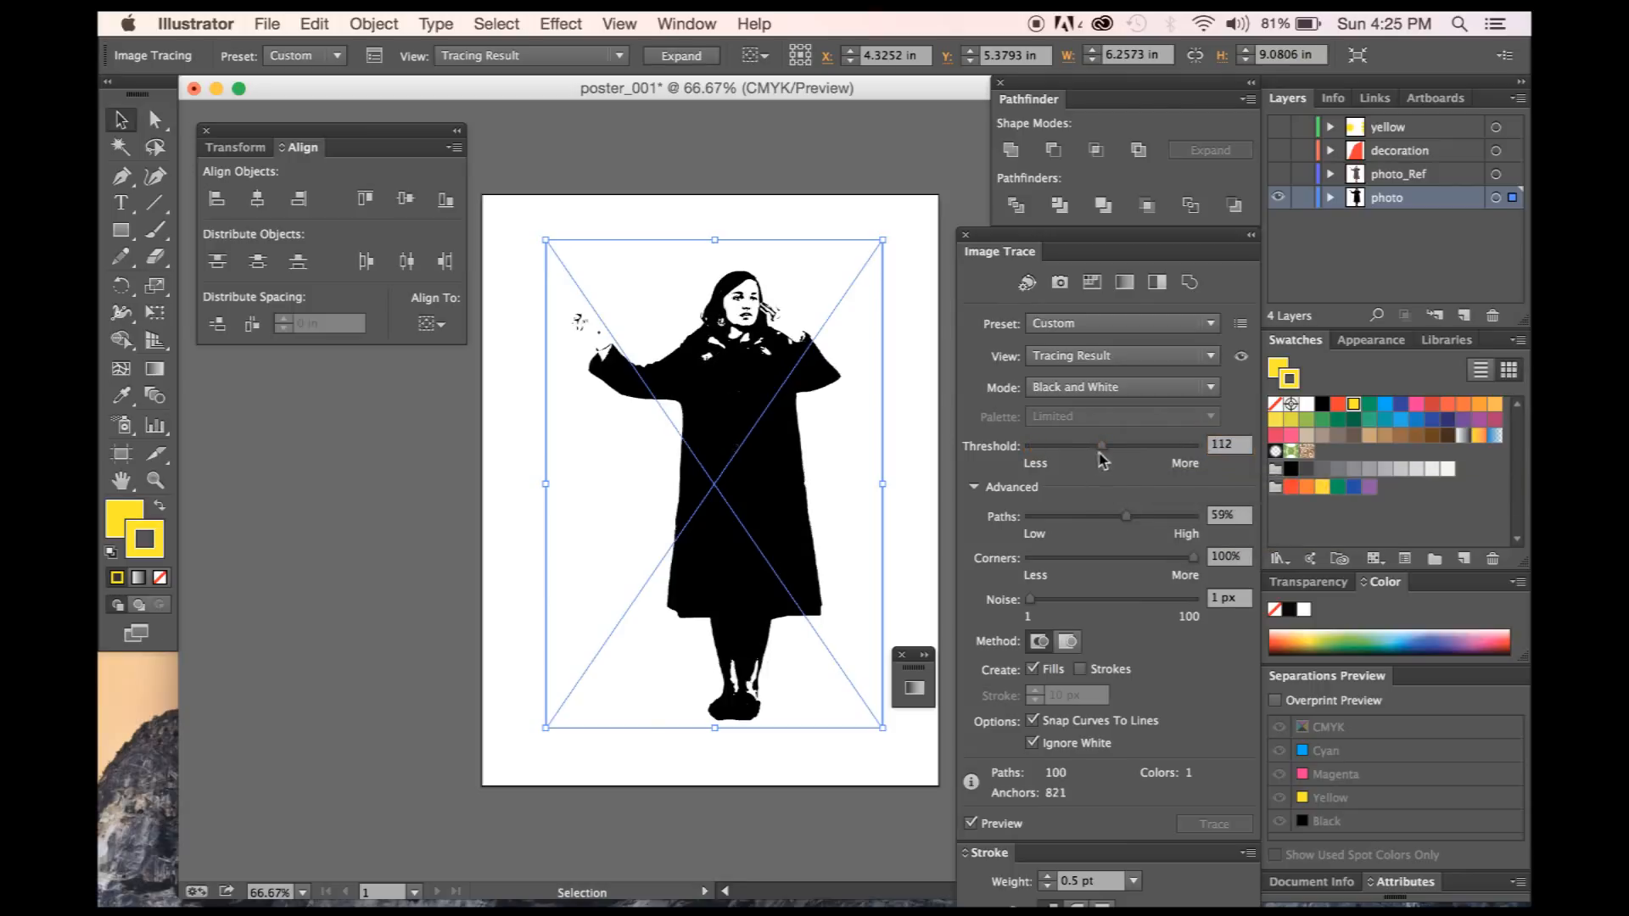
pyautogui.moveTo(1102, 449); pyautogui.dragTo(1107, 451)
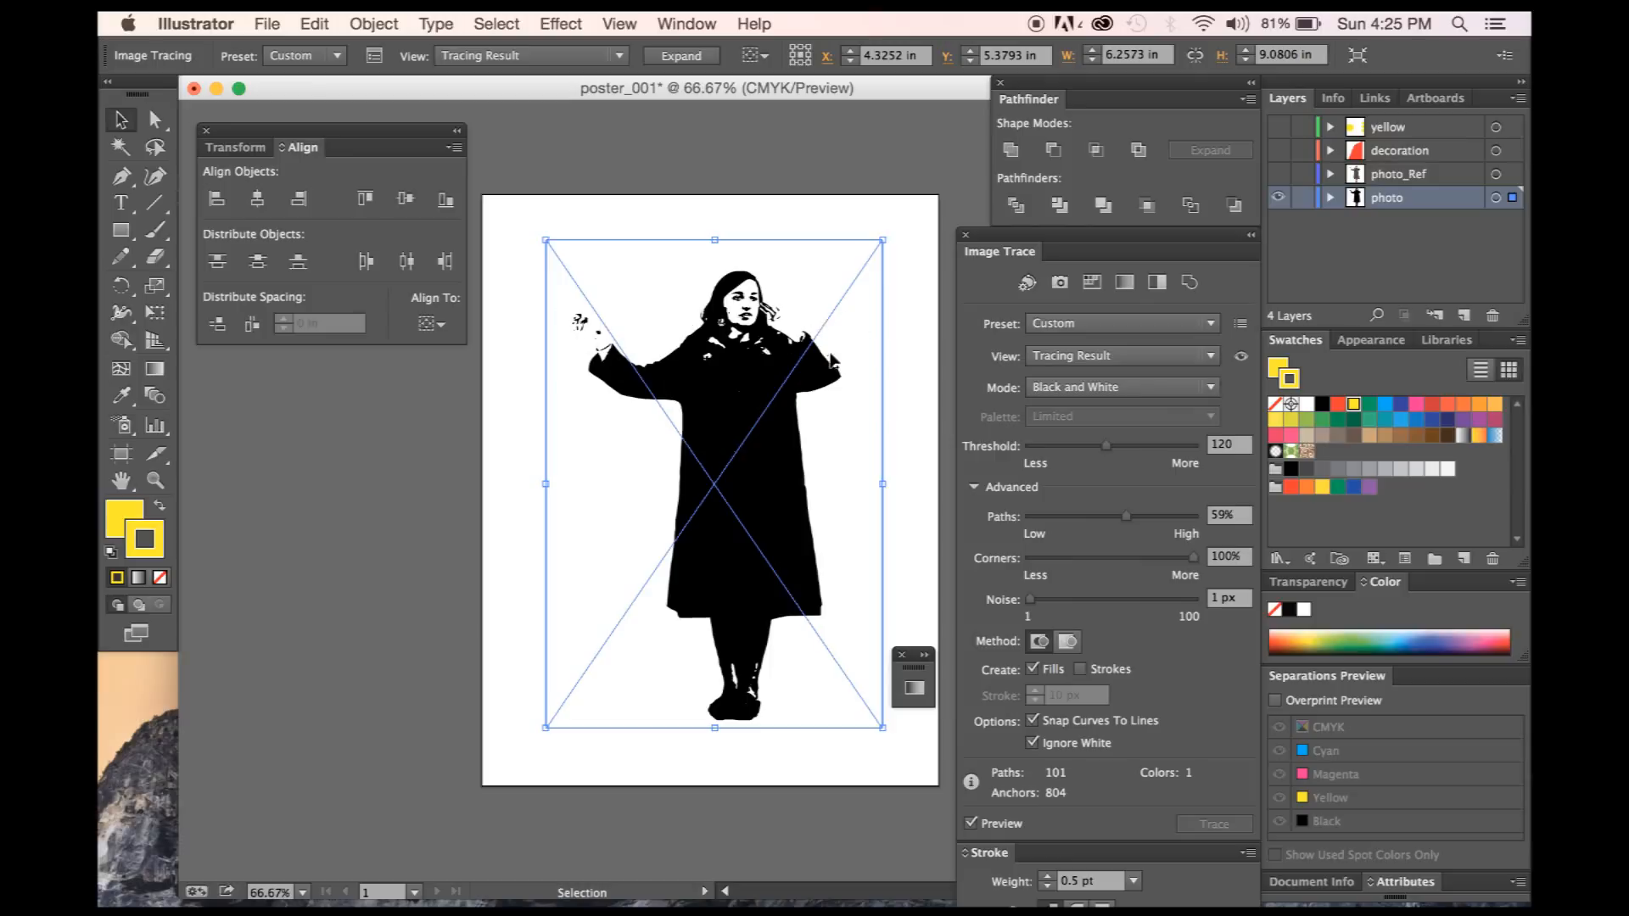
# Lock the photo layer, move the photo_Ref layer directly below it and show photo_Ref.
pyautogui.click(1302, 198)
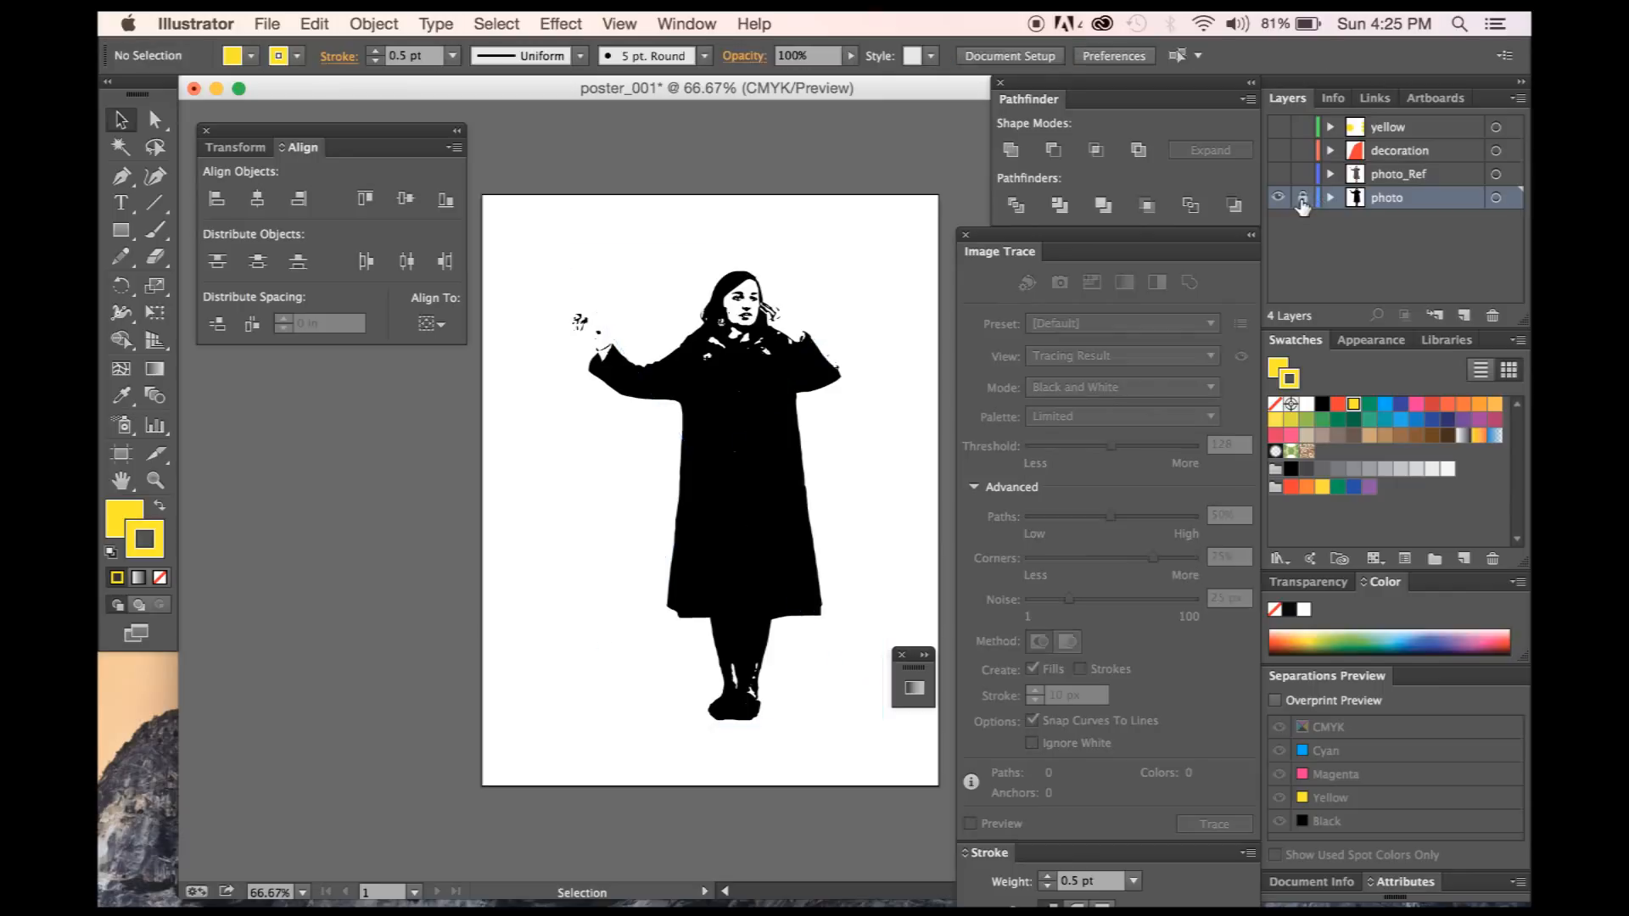
pyautogui.click(1383, 179)
pyautogui.moveTo(1383, 179); pyautogui.dragTo(1383, 212)
pyautogui.click(1279, 198)
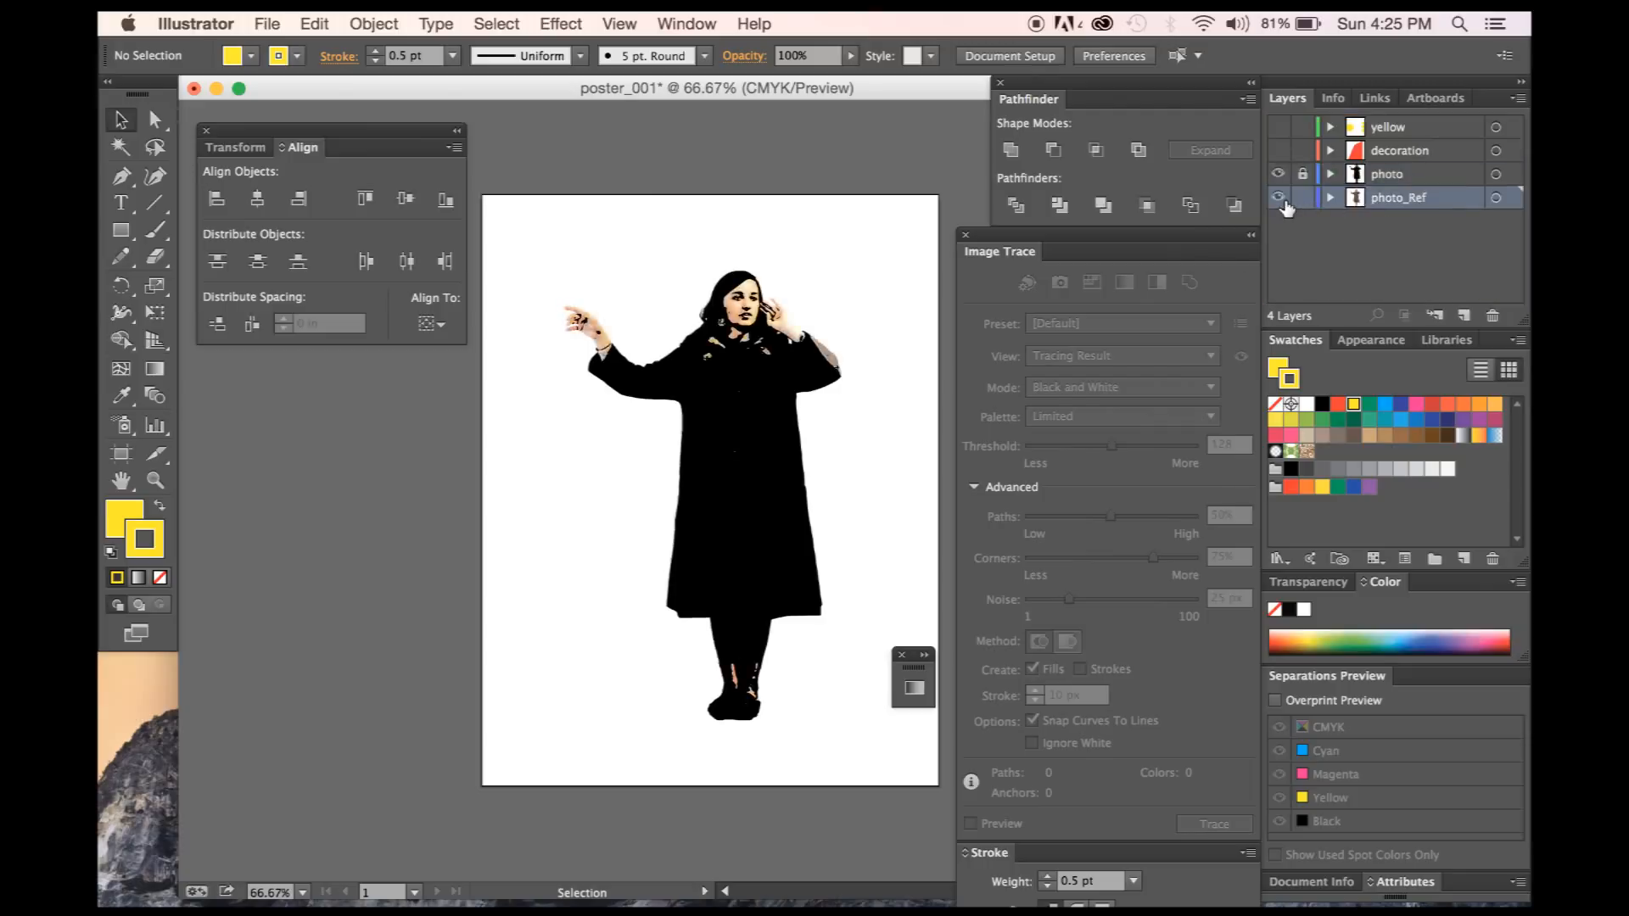
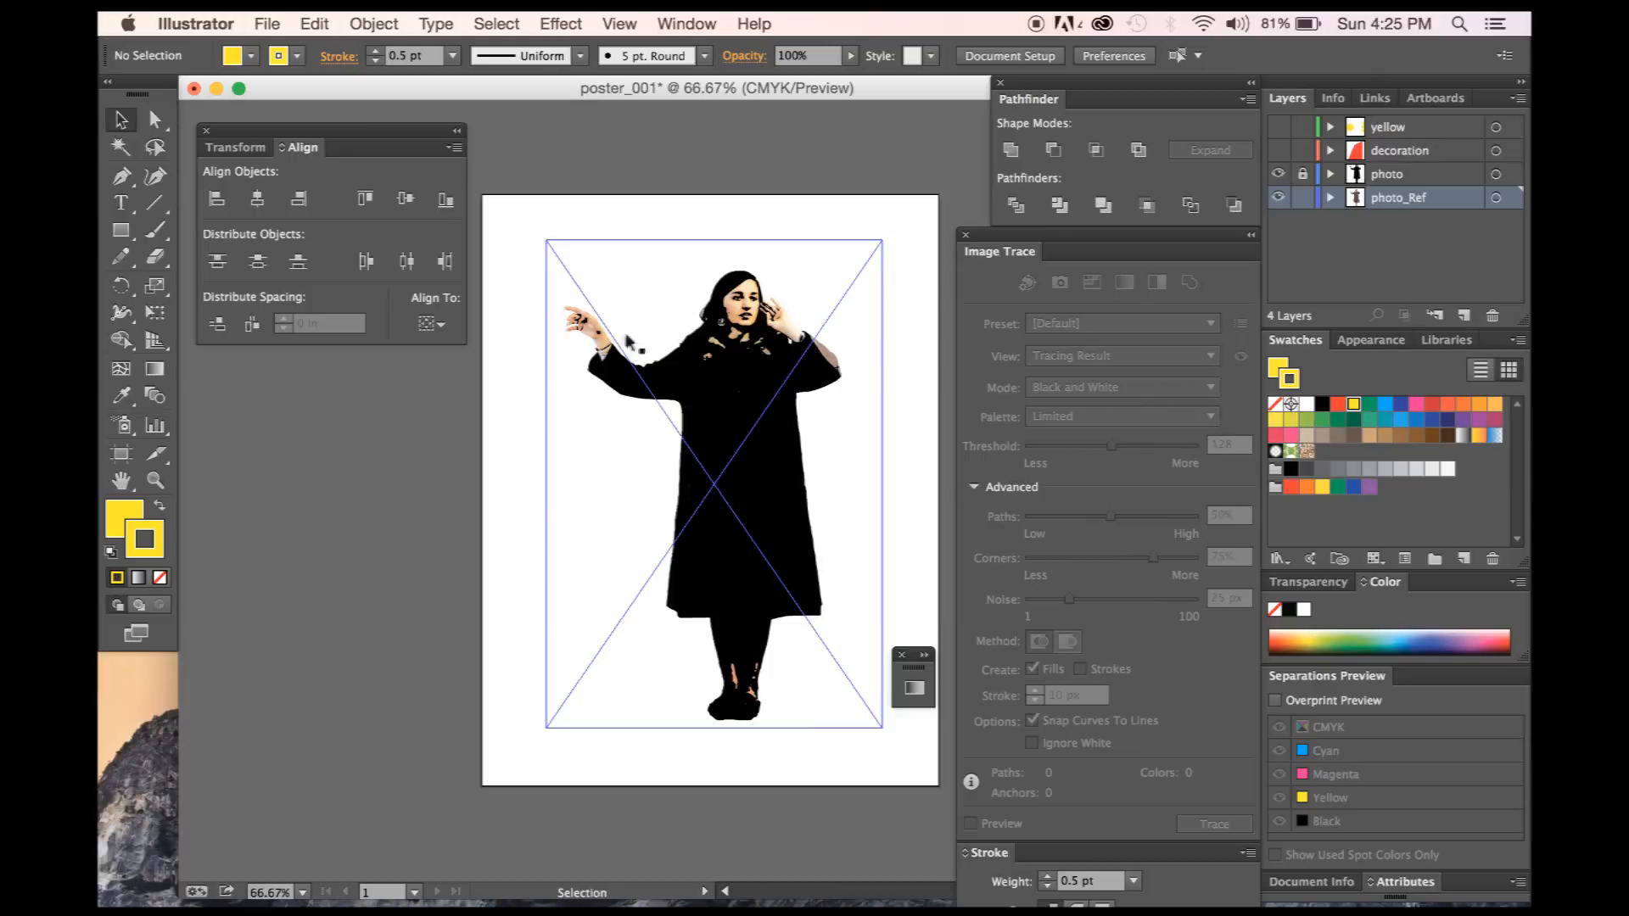
# Lock the linked reference photo inside the photo_Ref layer and check its lock in the layer's contents.
pyautogui.click(654, 282)
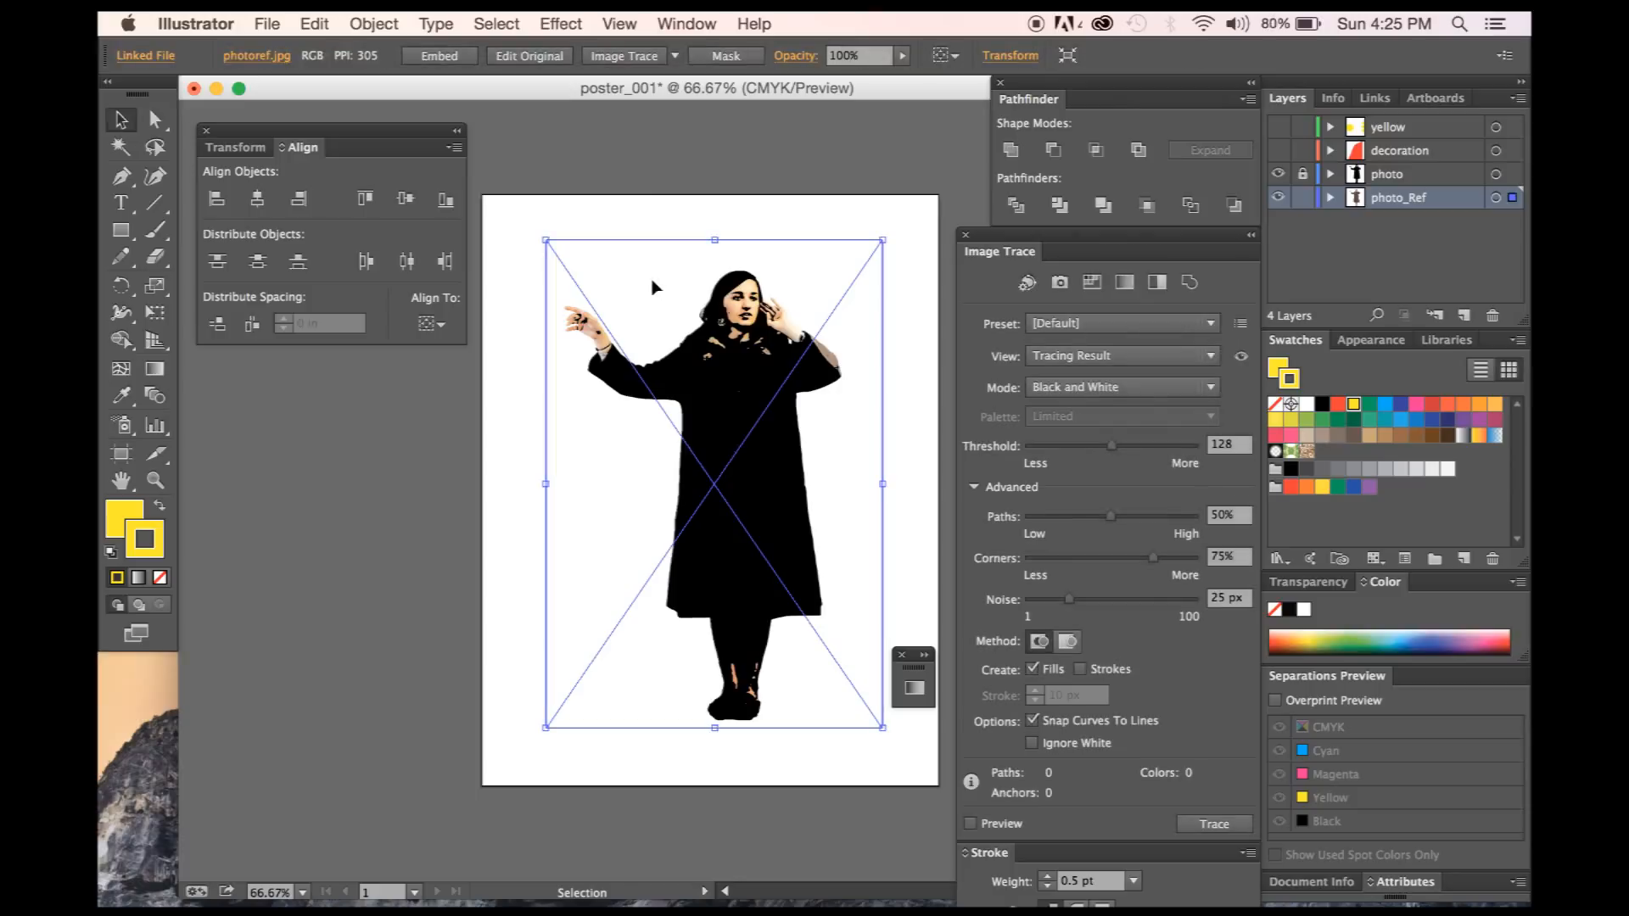
pyautogui.press('a')
pyautogui.press('super+shift+a')
pyautogui.press('v')
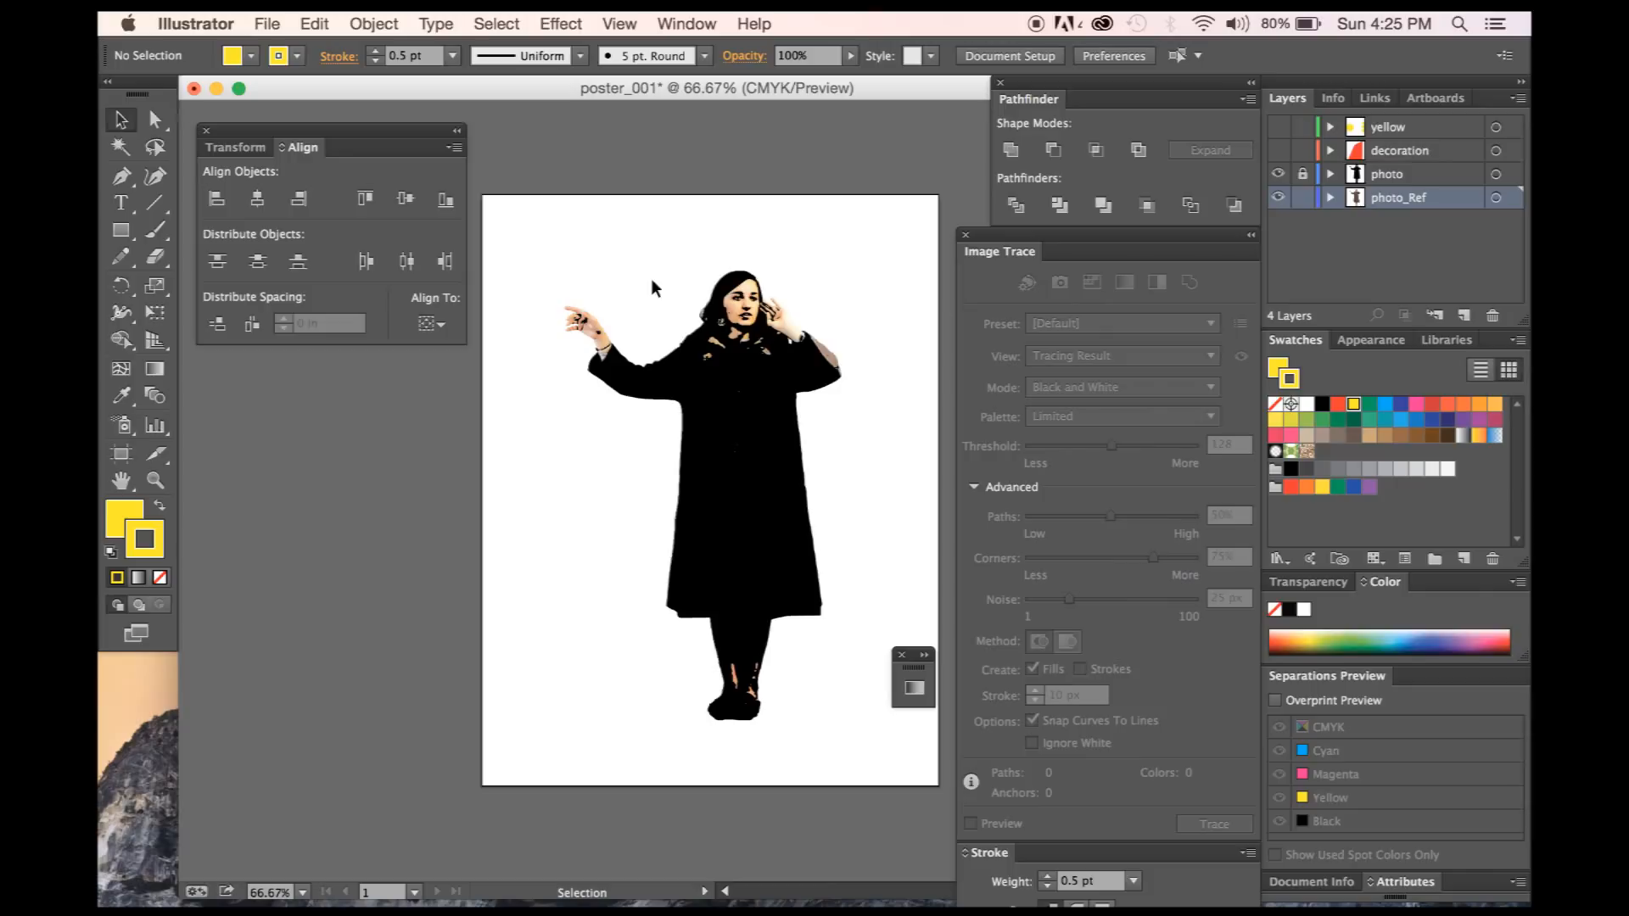
pyautogui.click(1331, 197)
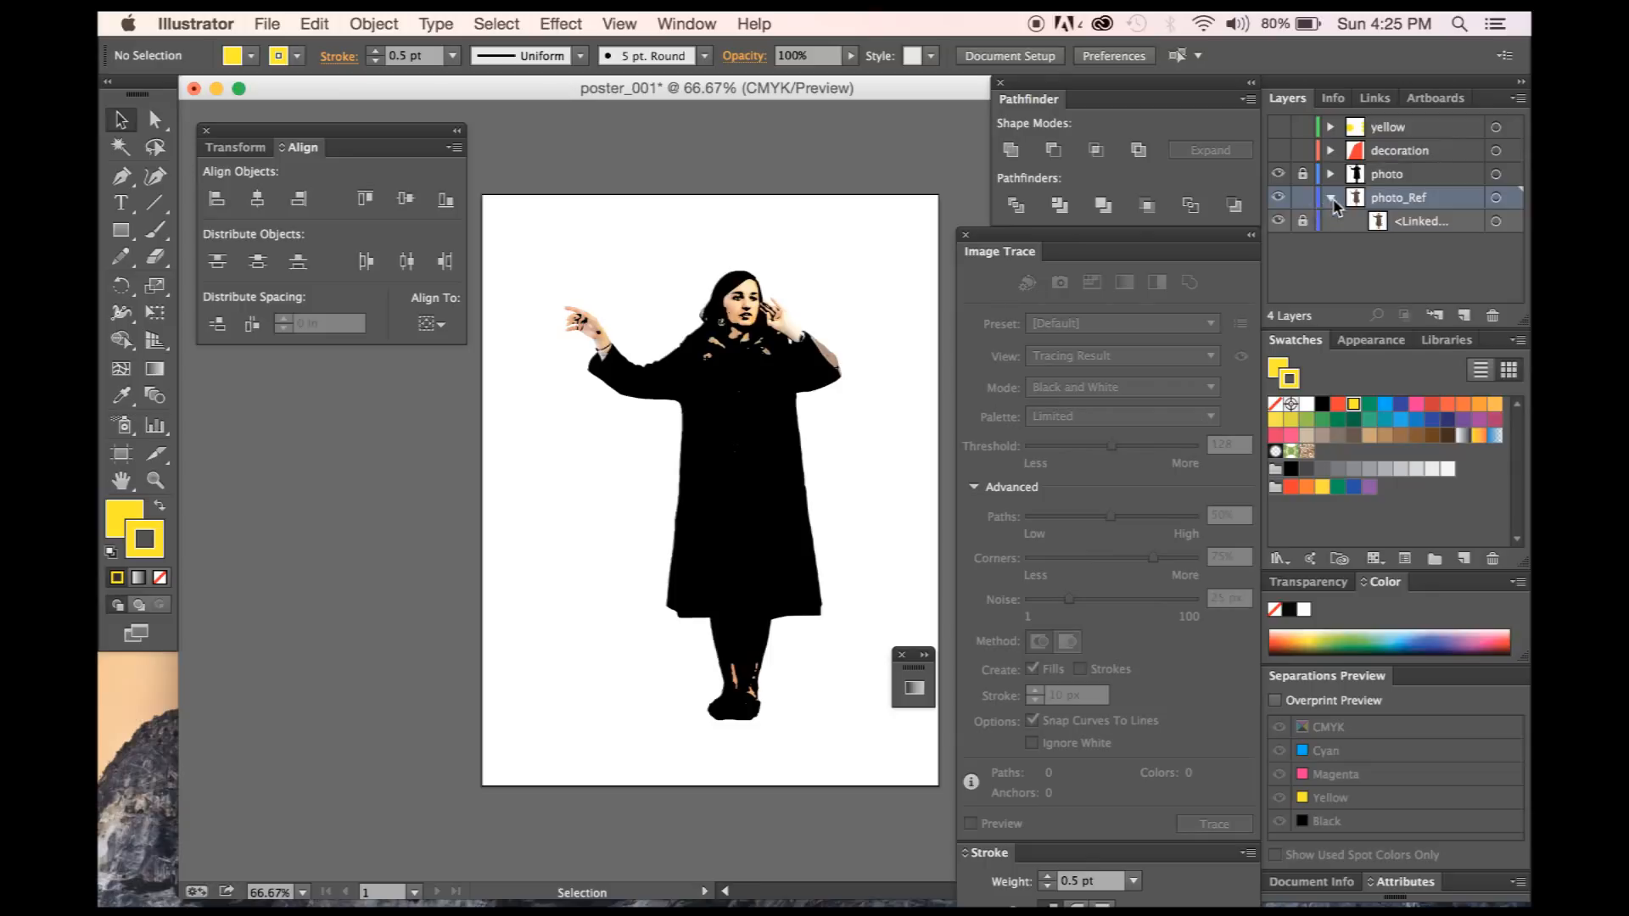
pyautogui.click(1331, 197)
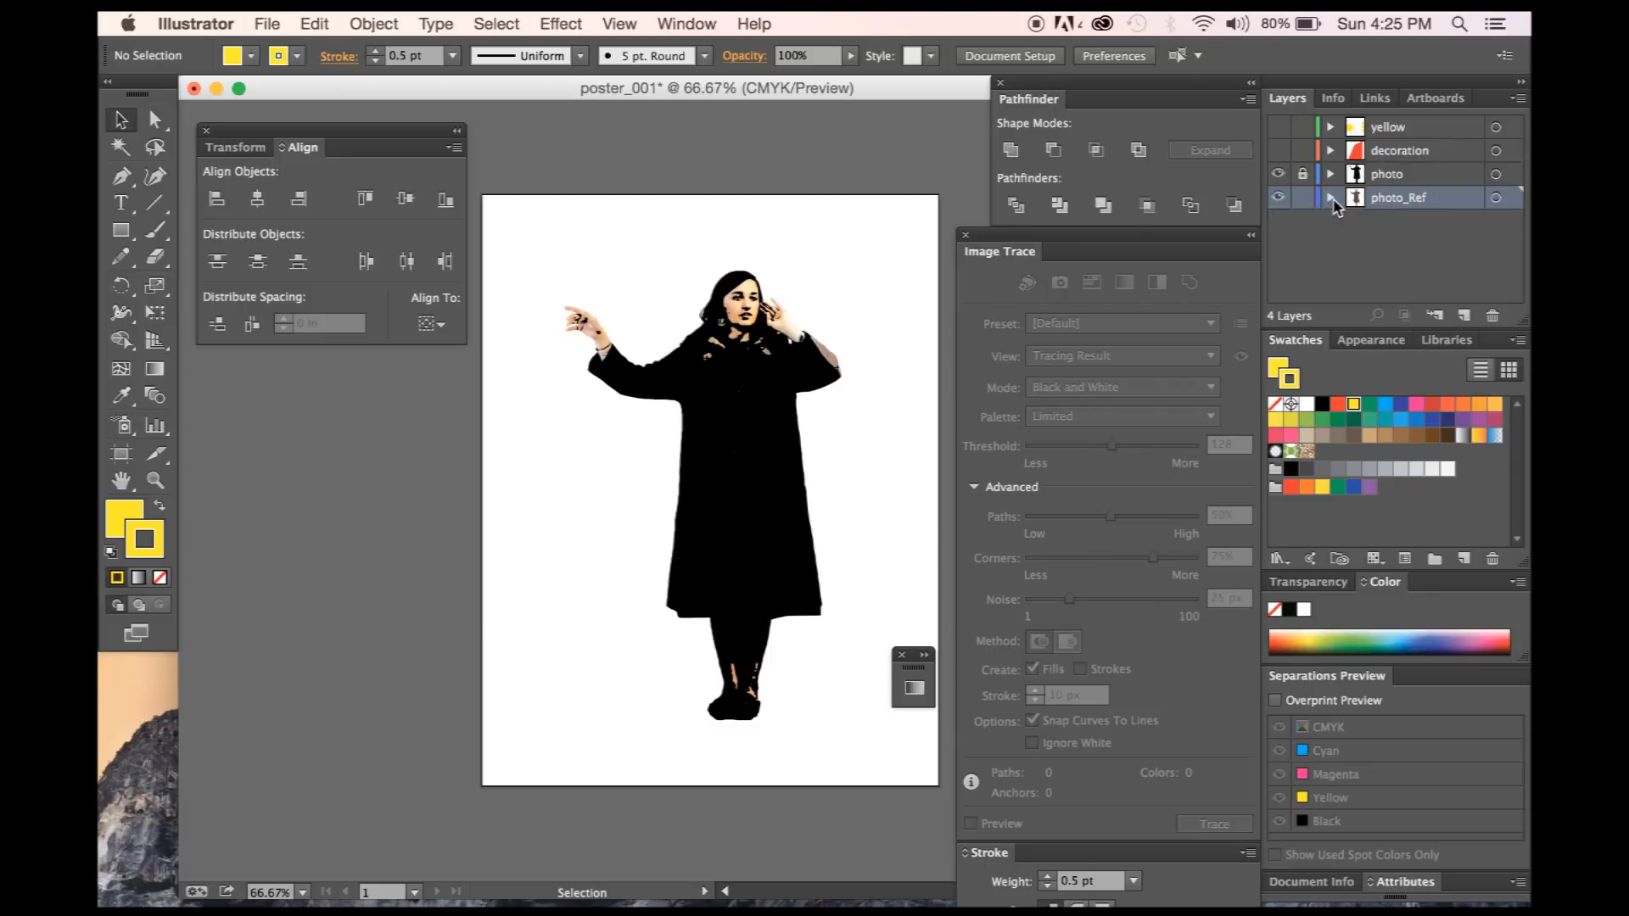
# Close the Align panel and trace the raised hand's upper edge with the Pen tool, from the wrist to the index fingertip.
pyautogui.click(155, 480)
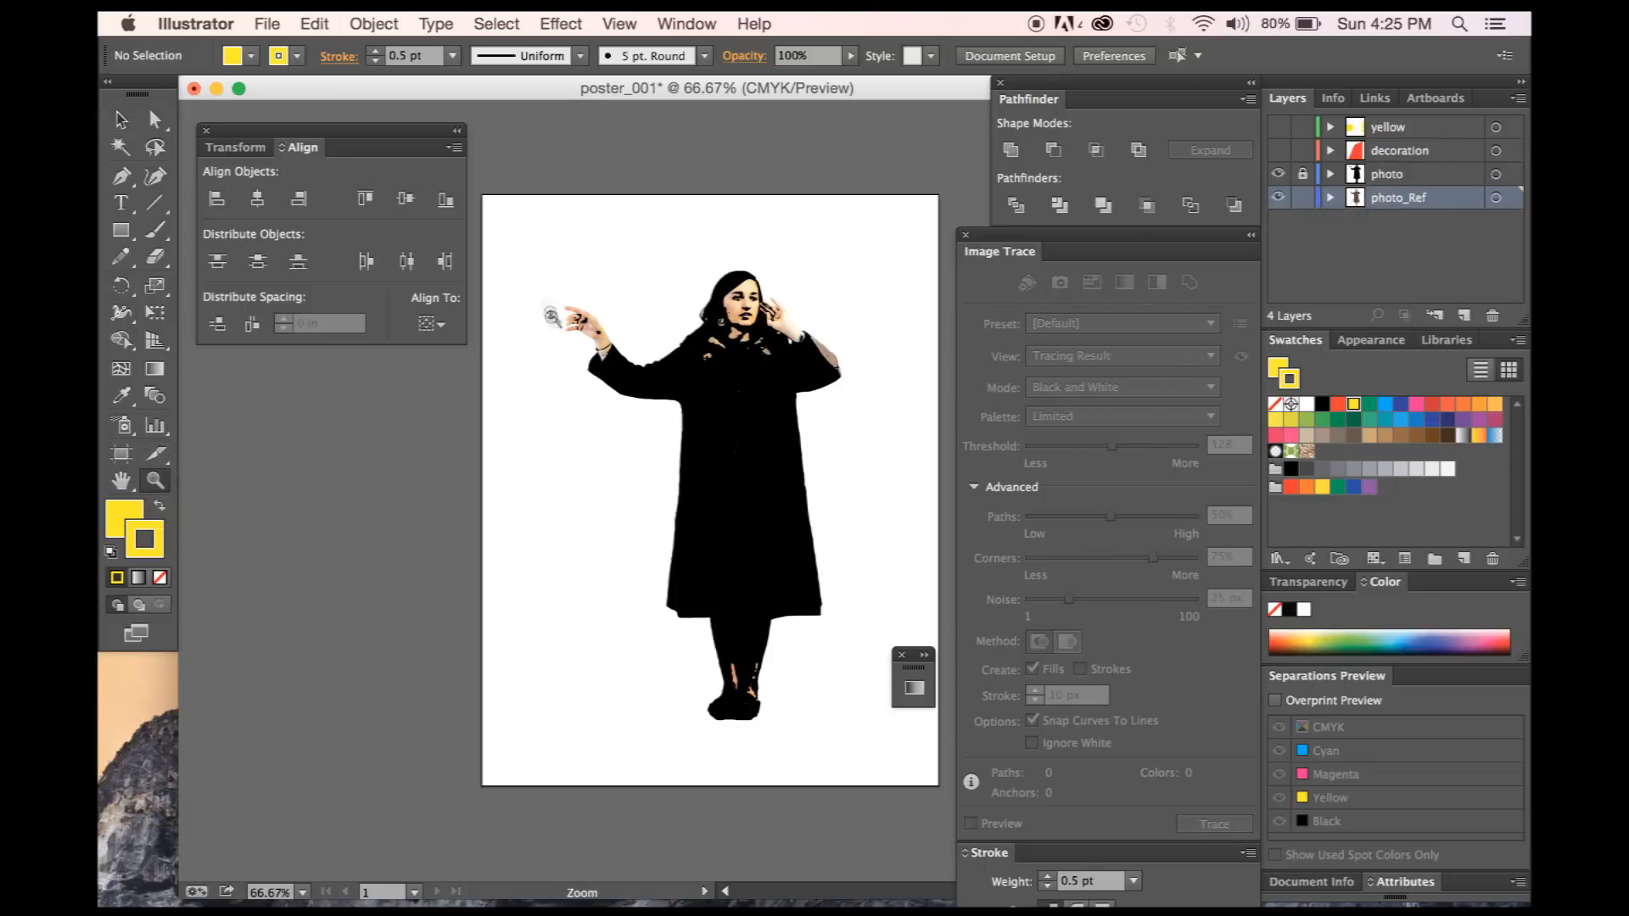
pyautogui.moveTo(544, 279); pyautogui.dragTo(668, 407)
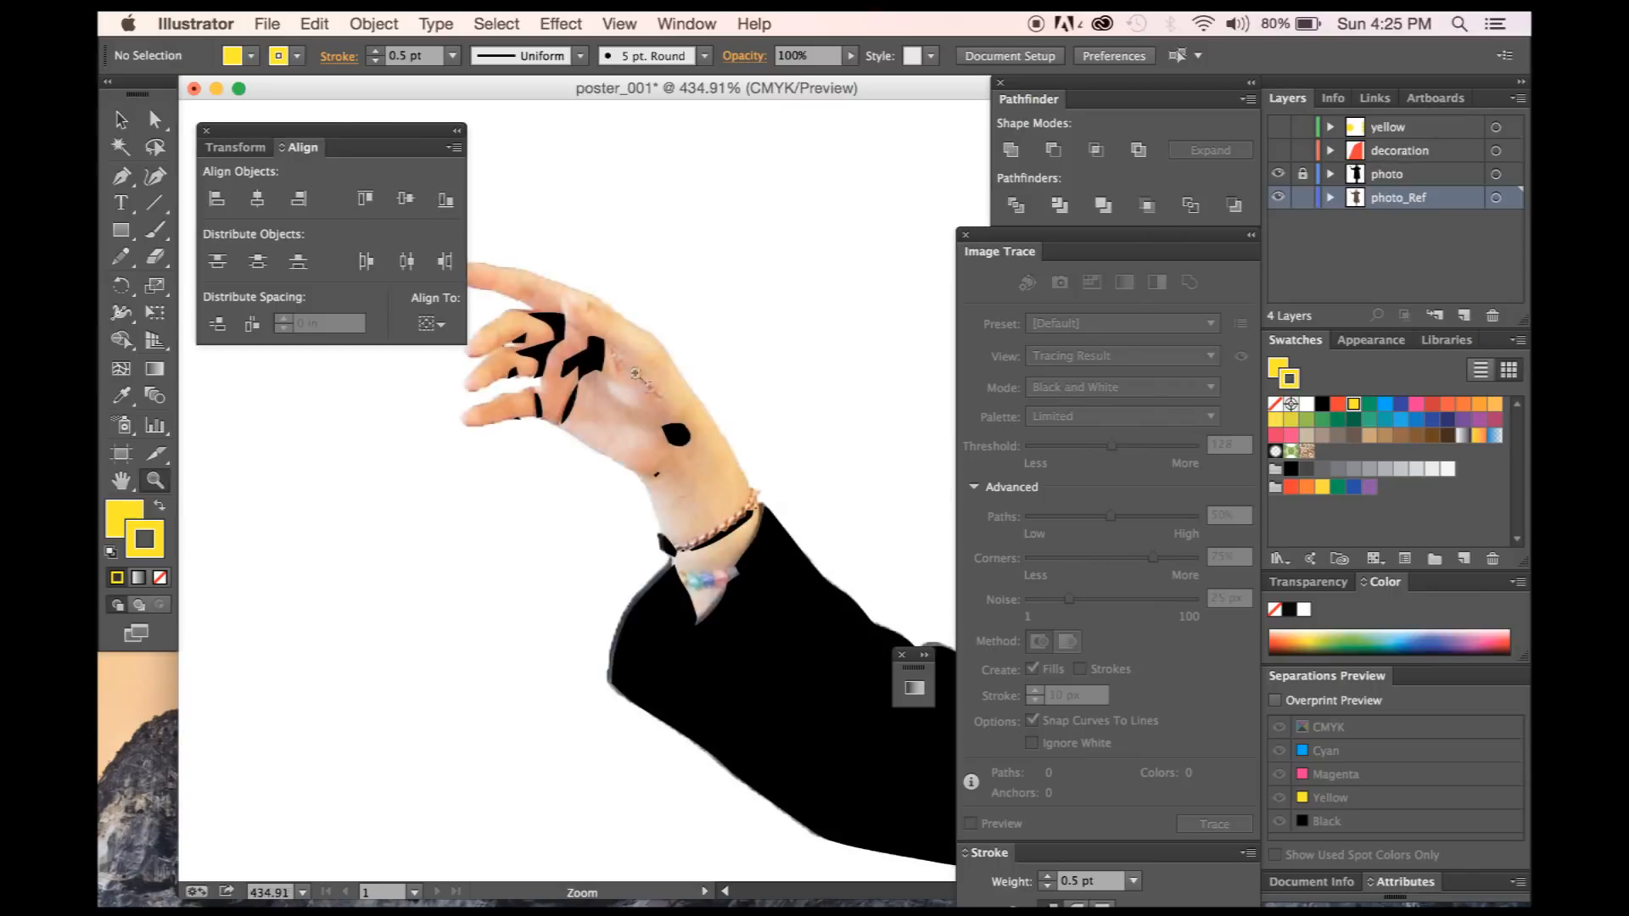
pyautogui.click(208, 132)
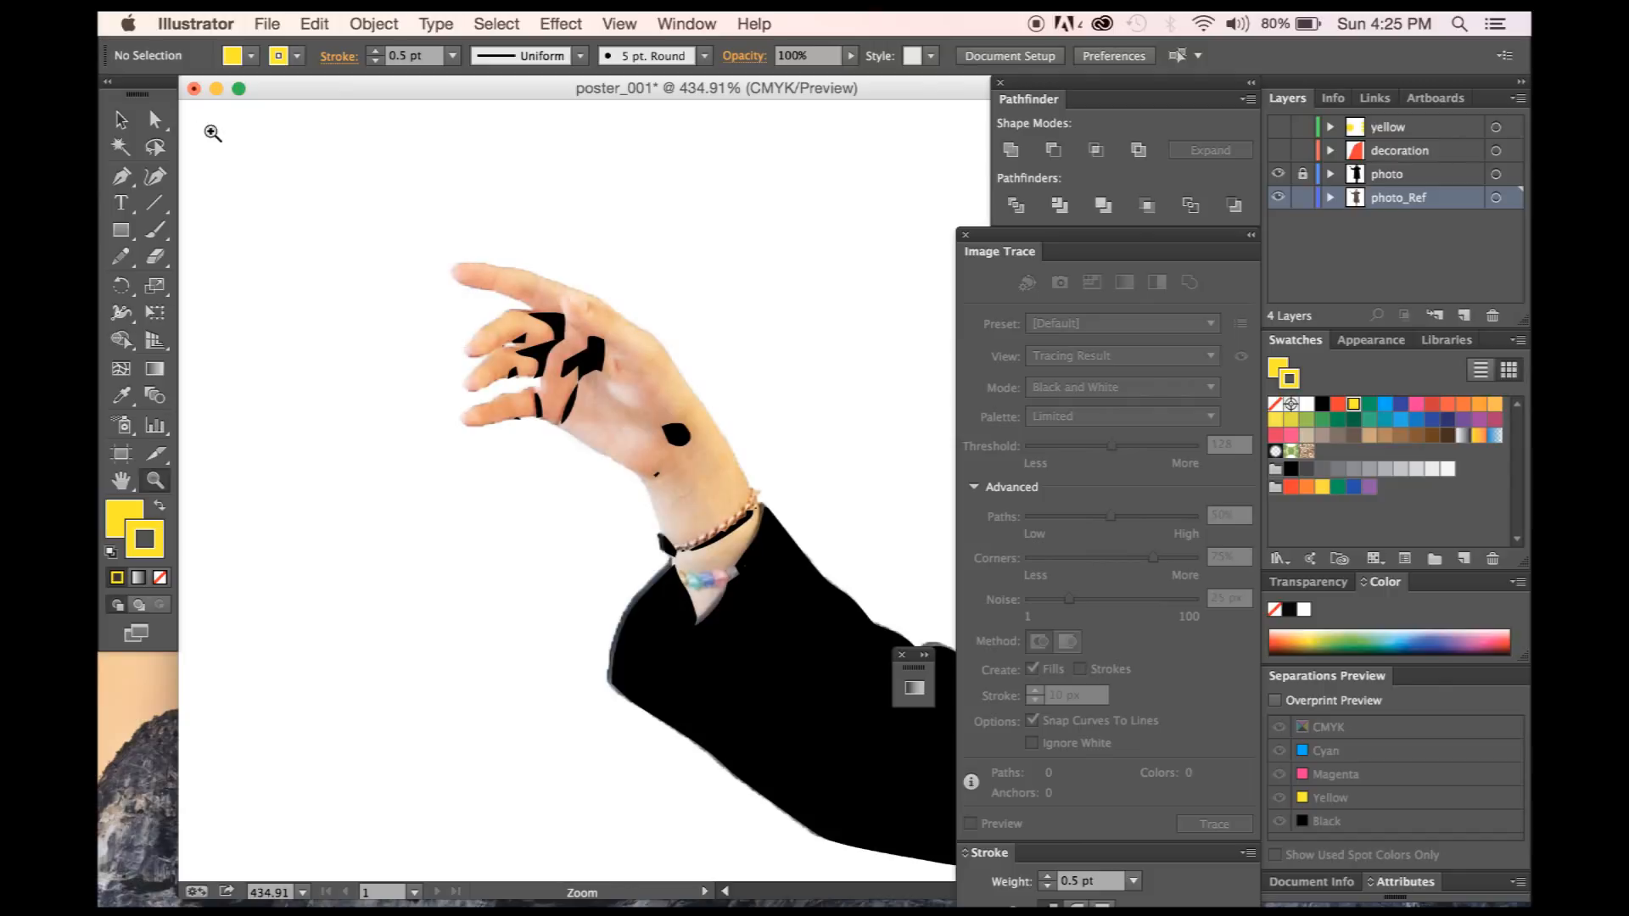
pyautogui.click(121, 177)
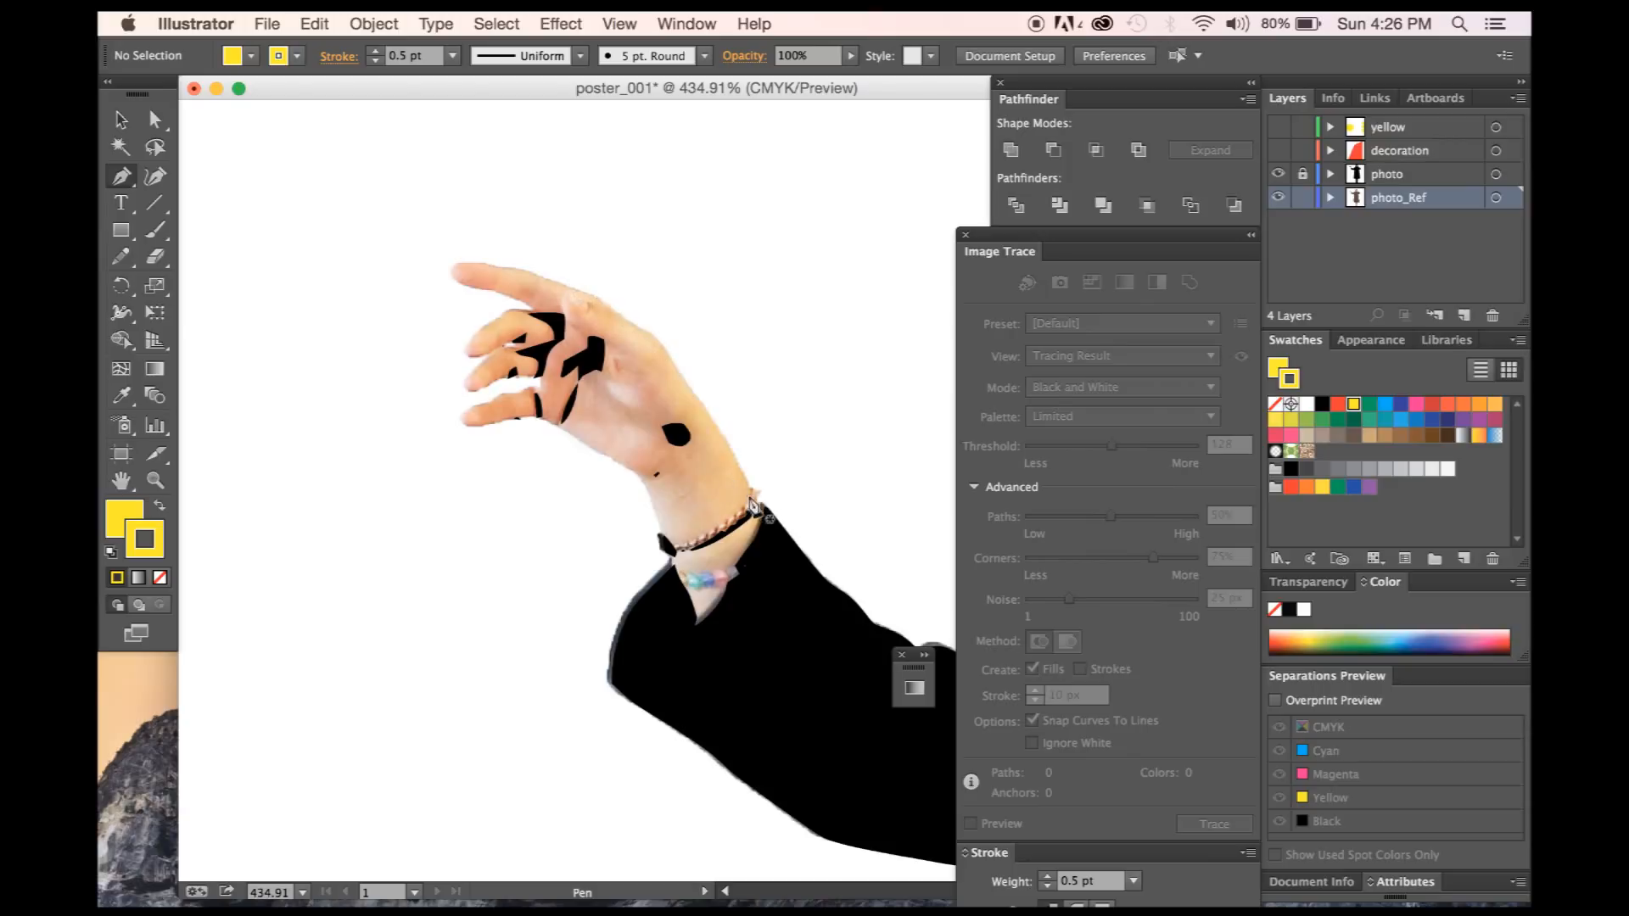
pyautogui.click(757, 502)
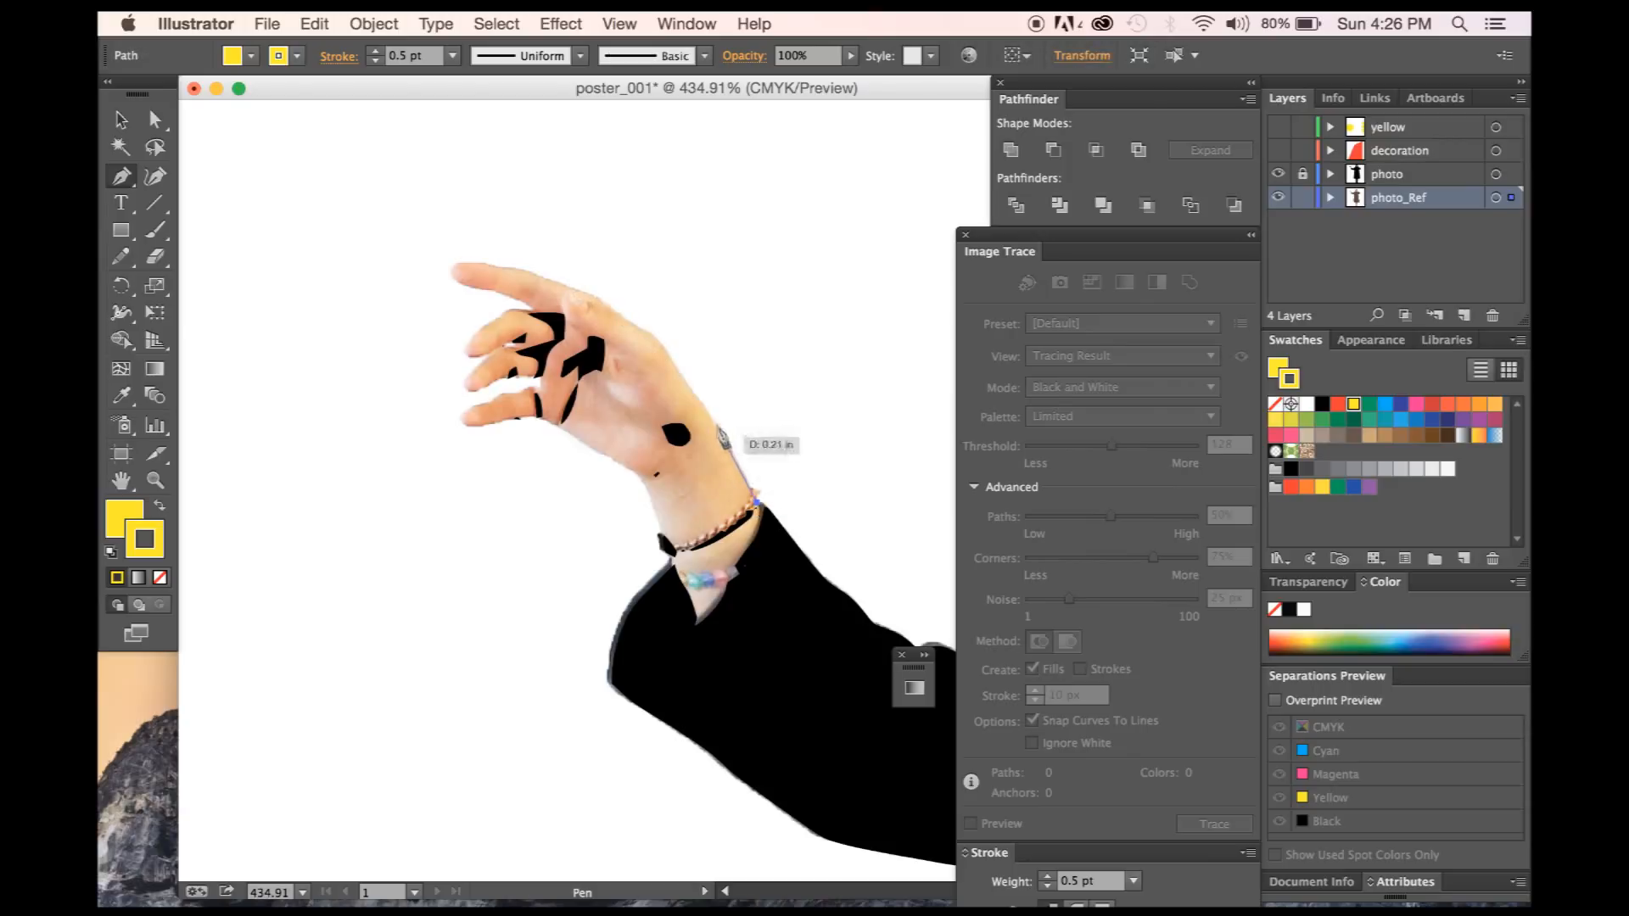
pyautogui.moveTo(709, 411); pyautogui.dragTo(692, 391)
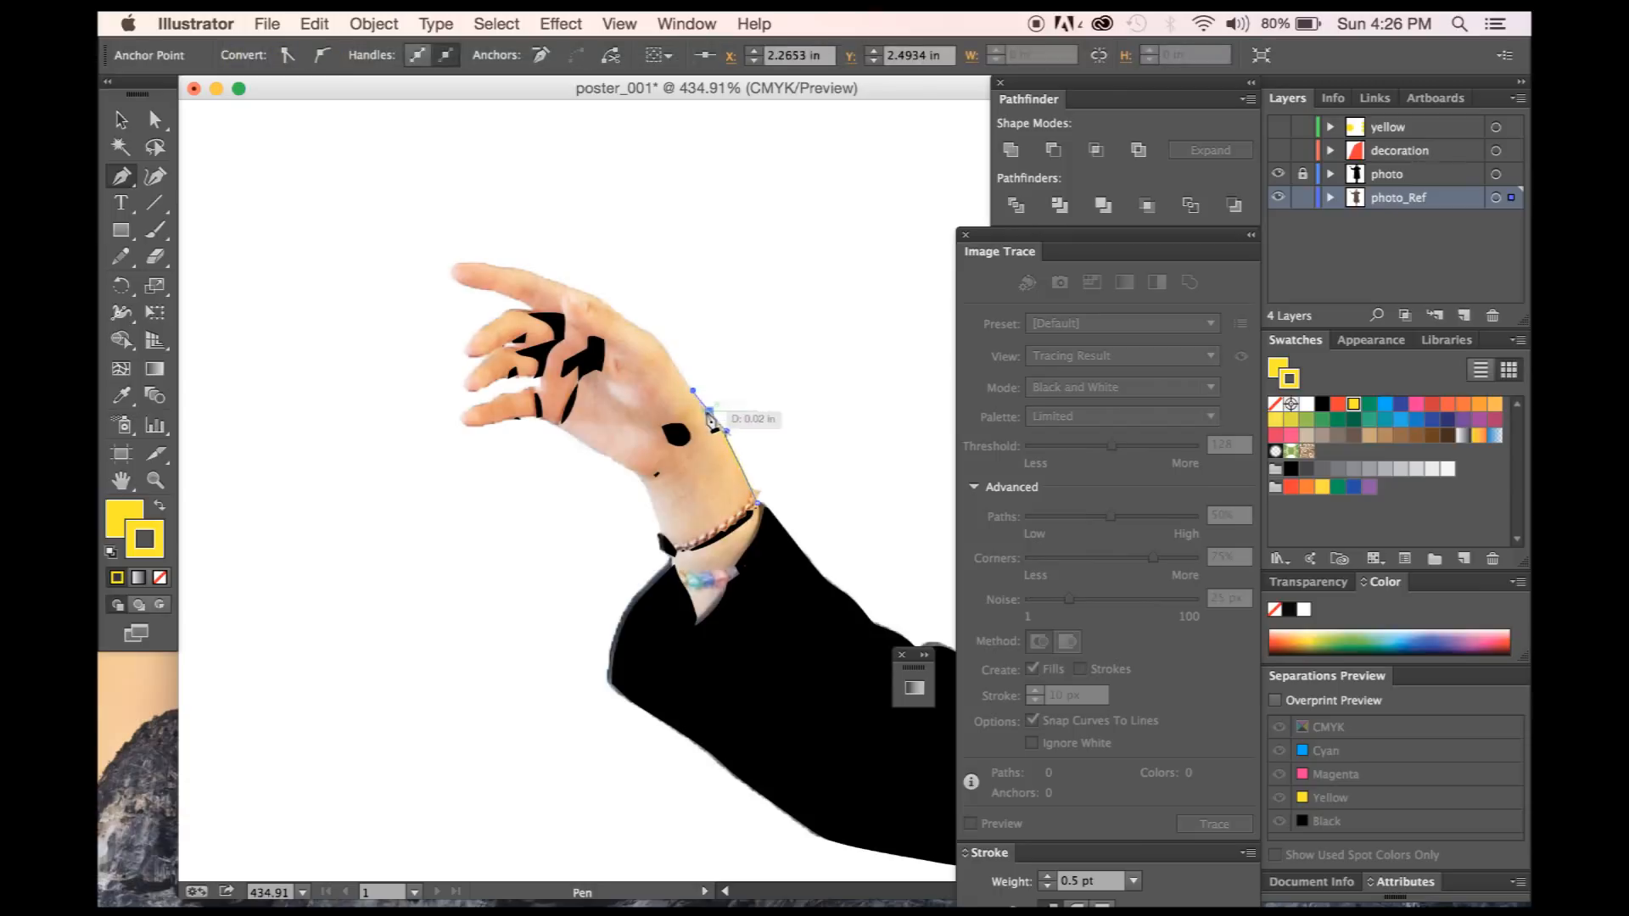
pyautogui.moveTo(678, 371); pyautogui.dragTo(666, 353)
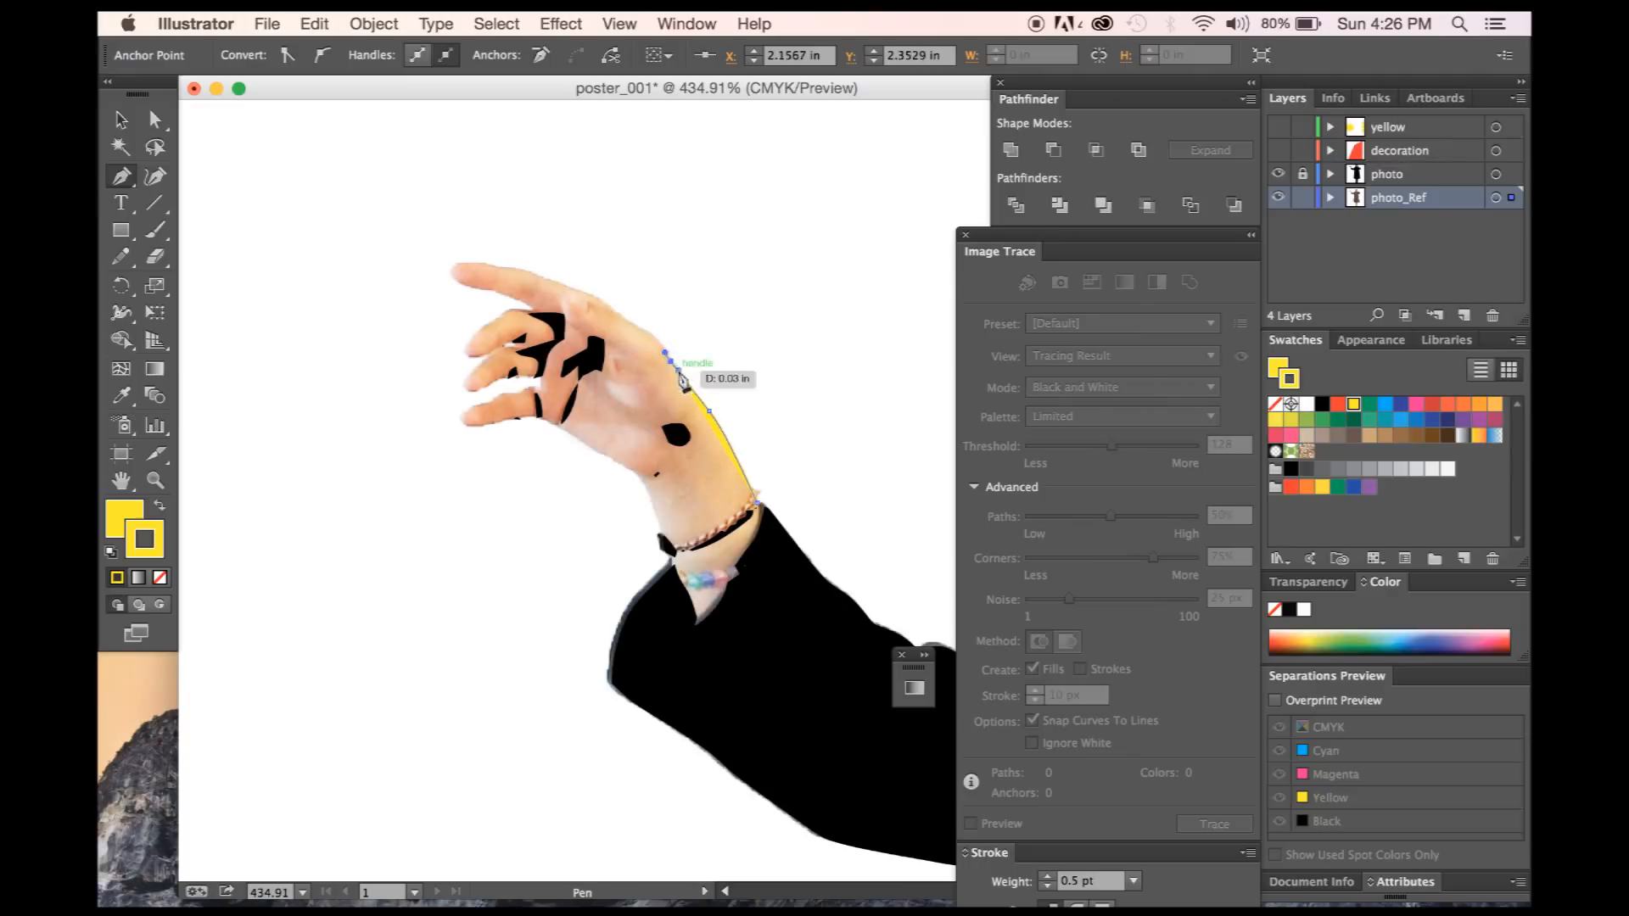
pyautogui.moveTo(671, 364); pyautogui.dragTo(602, 309)
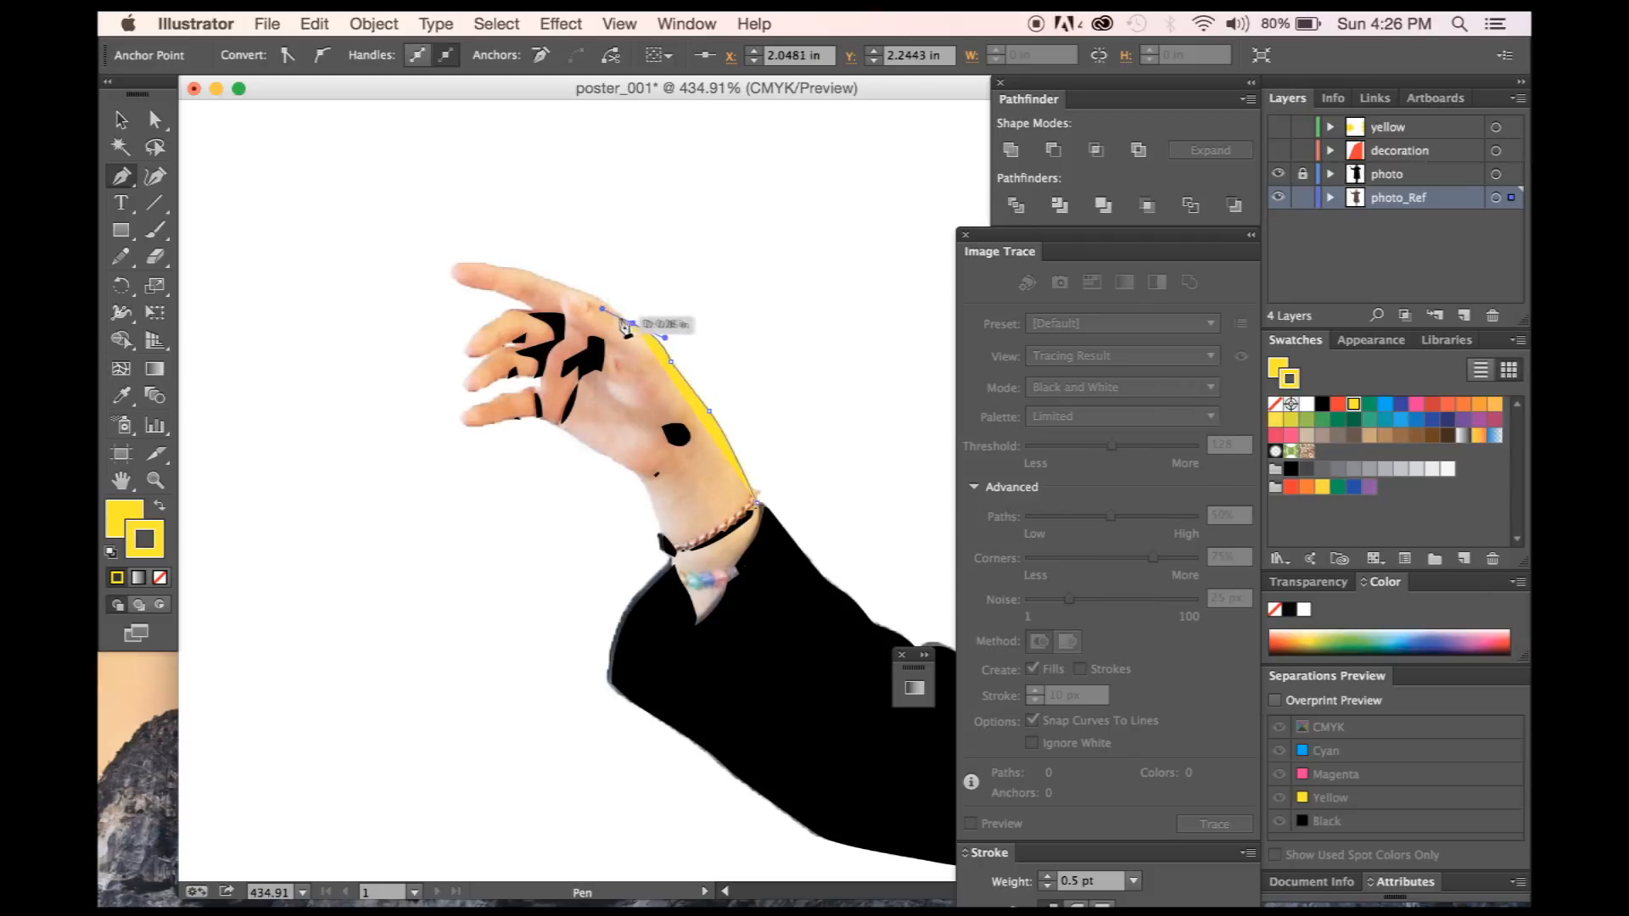
pyautogui.moveTo(633, 323); pyautogui.dragTo(480, 264)
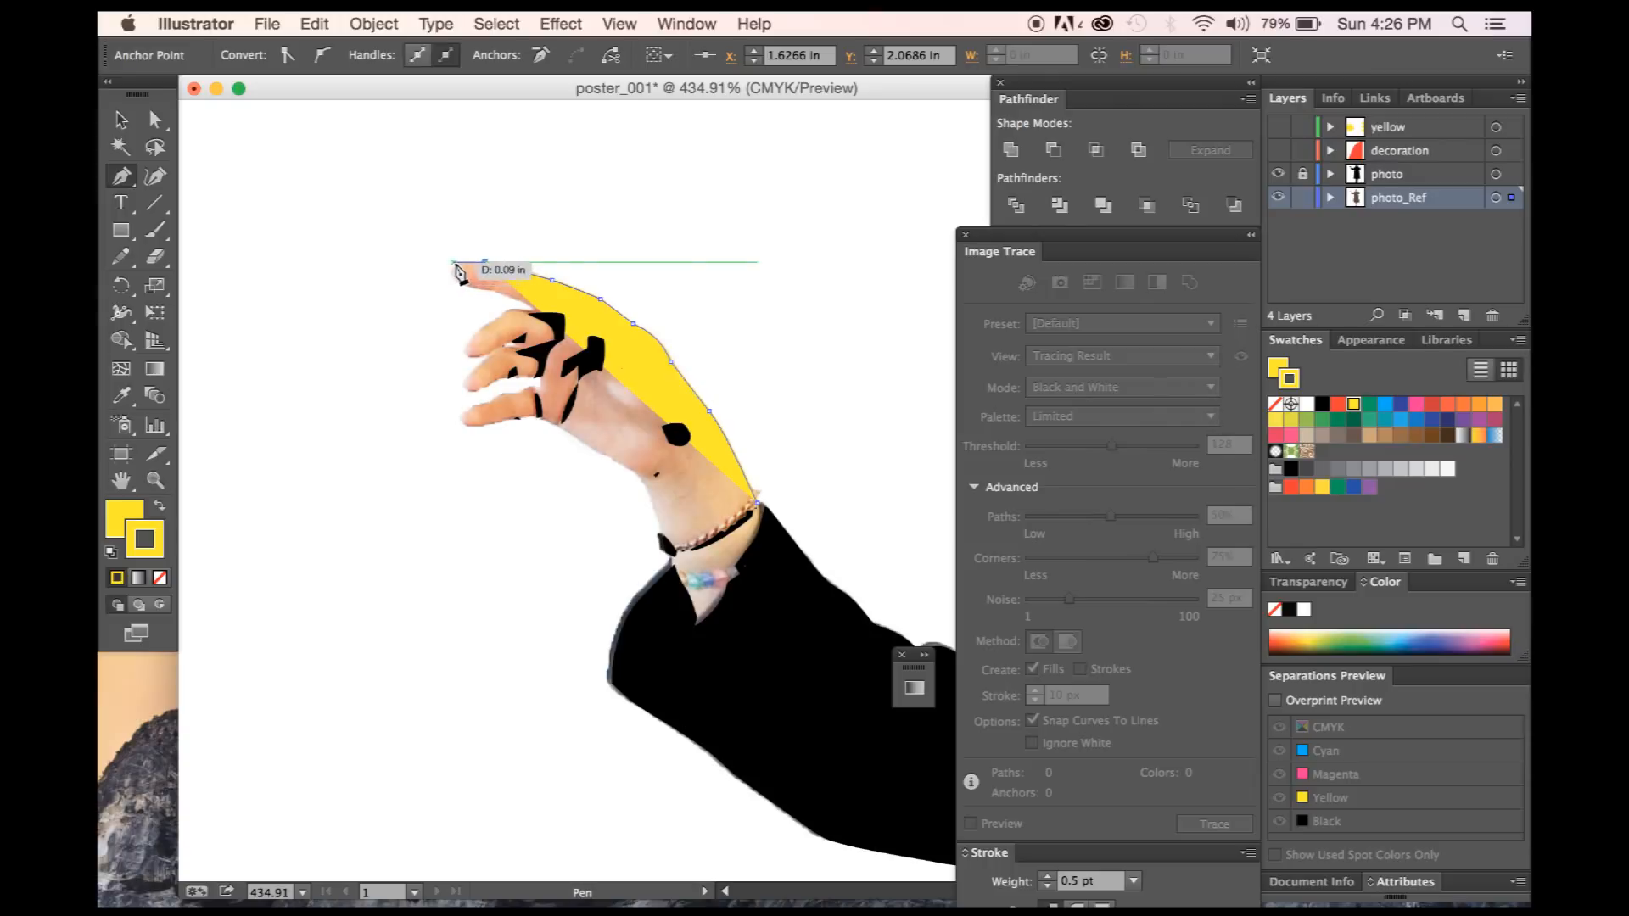
pyautogui.click(454, 264)
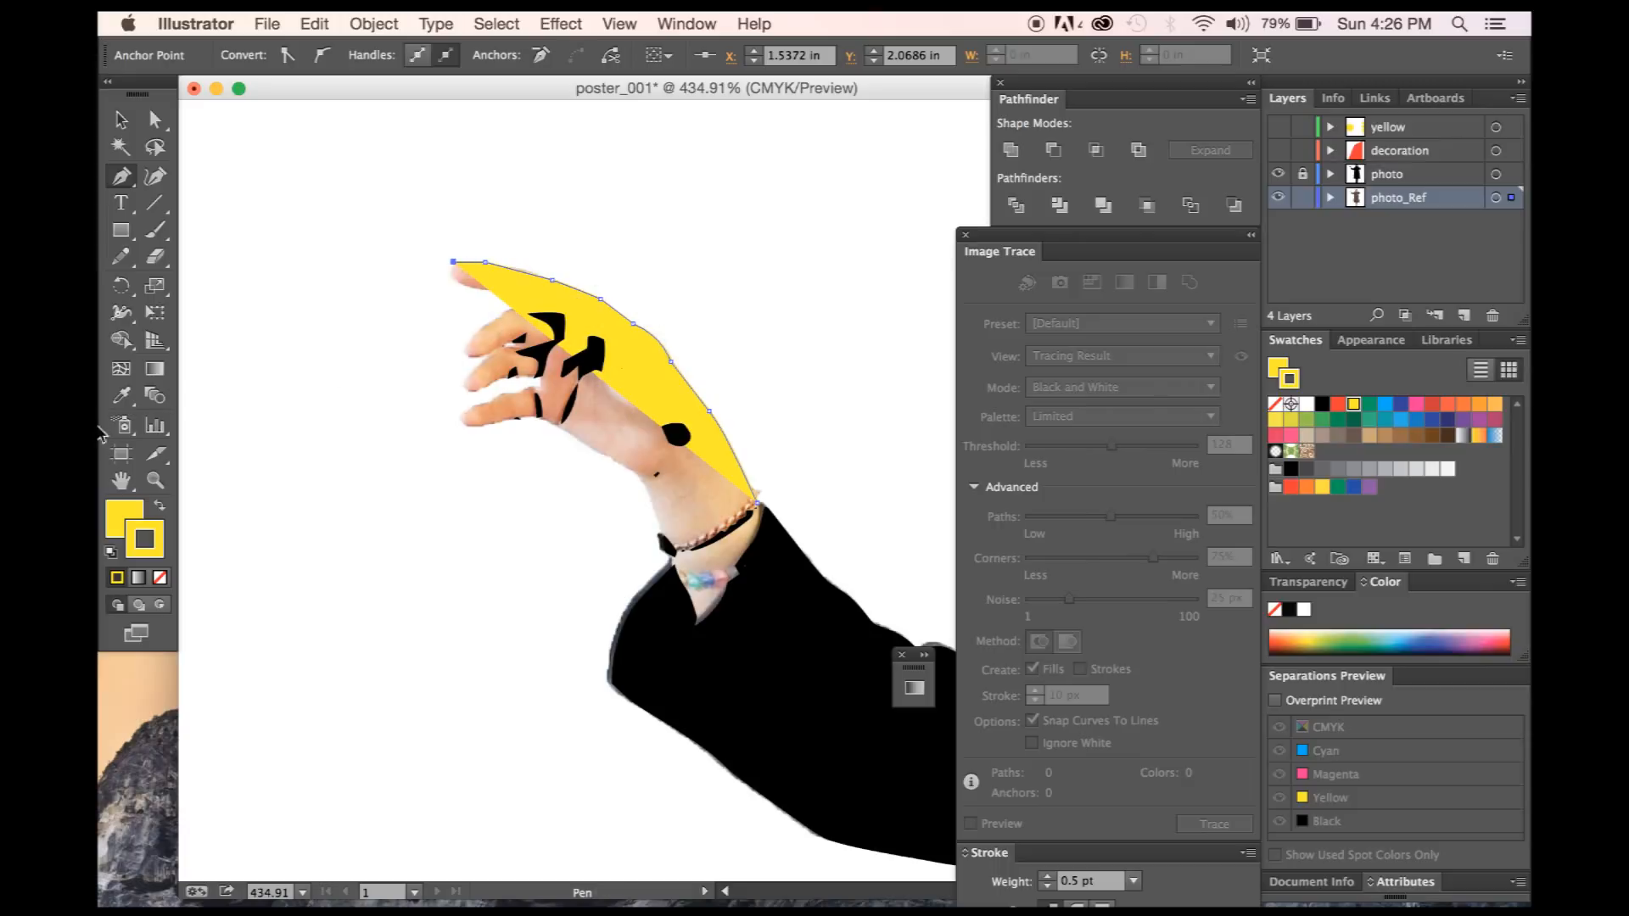
# Give the hand path the default 1 pt black stroke and no fill.
pyautogui.click(111, 556)
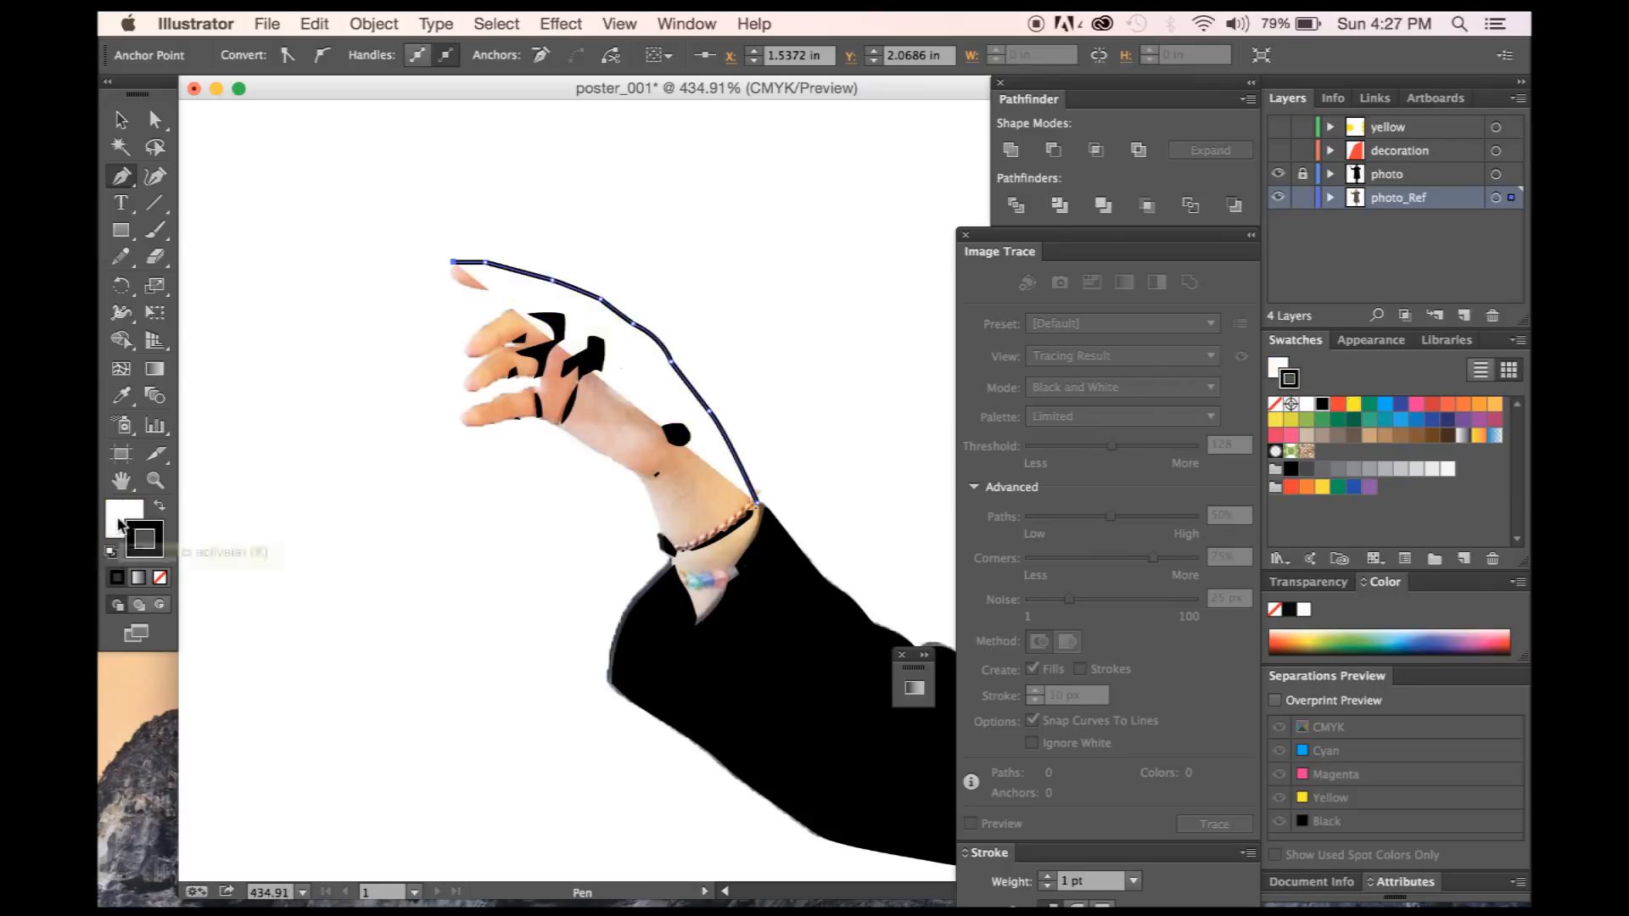
pyautogui.click(120, 524)
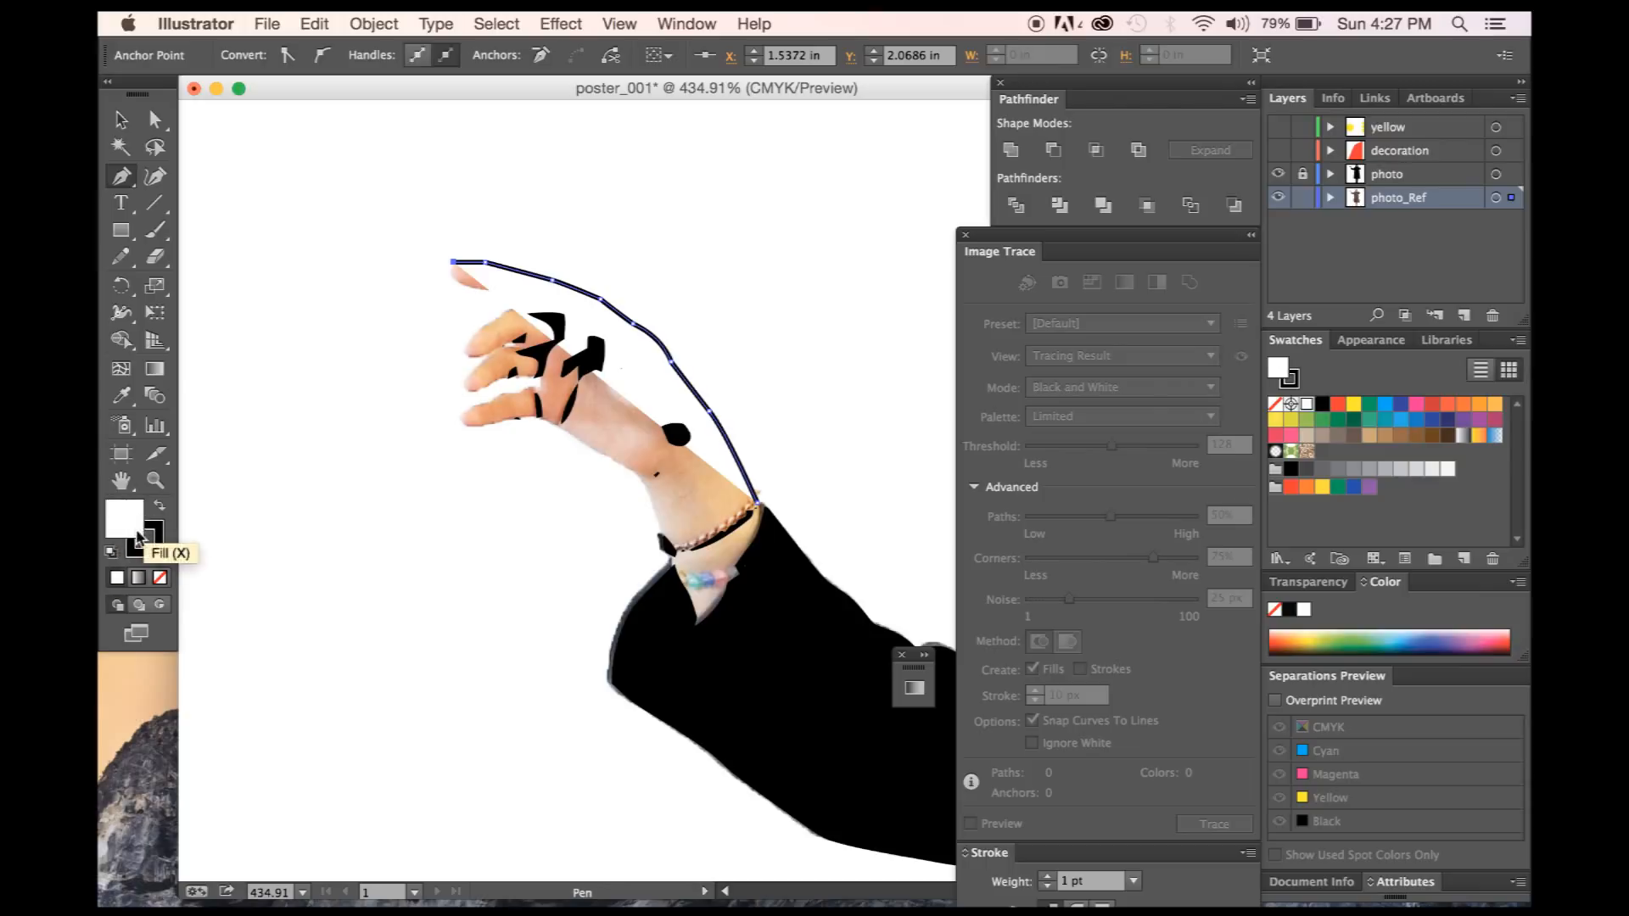
pyautogui.click(160, 579)
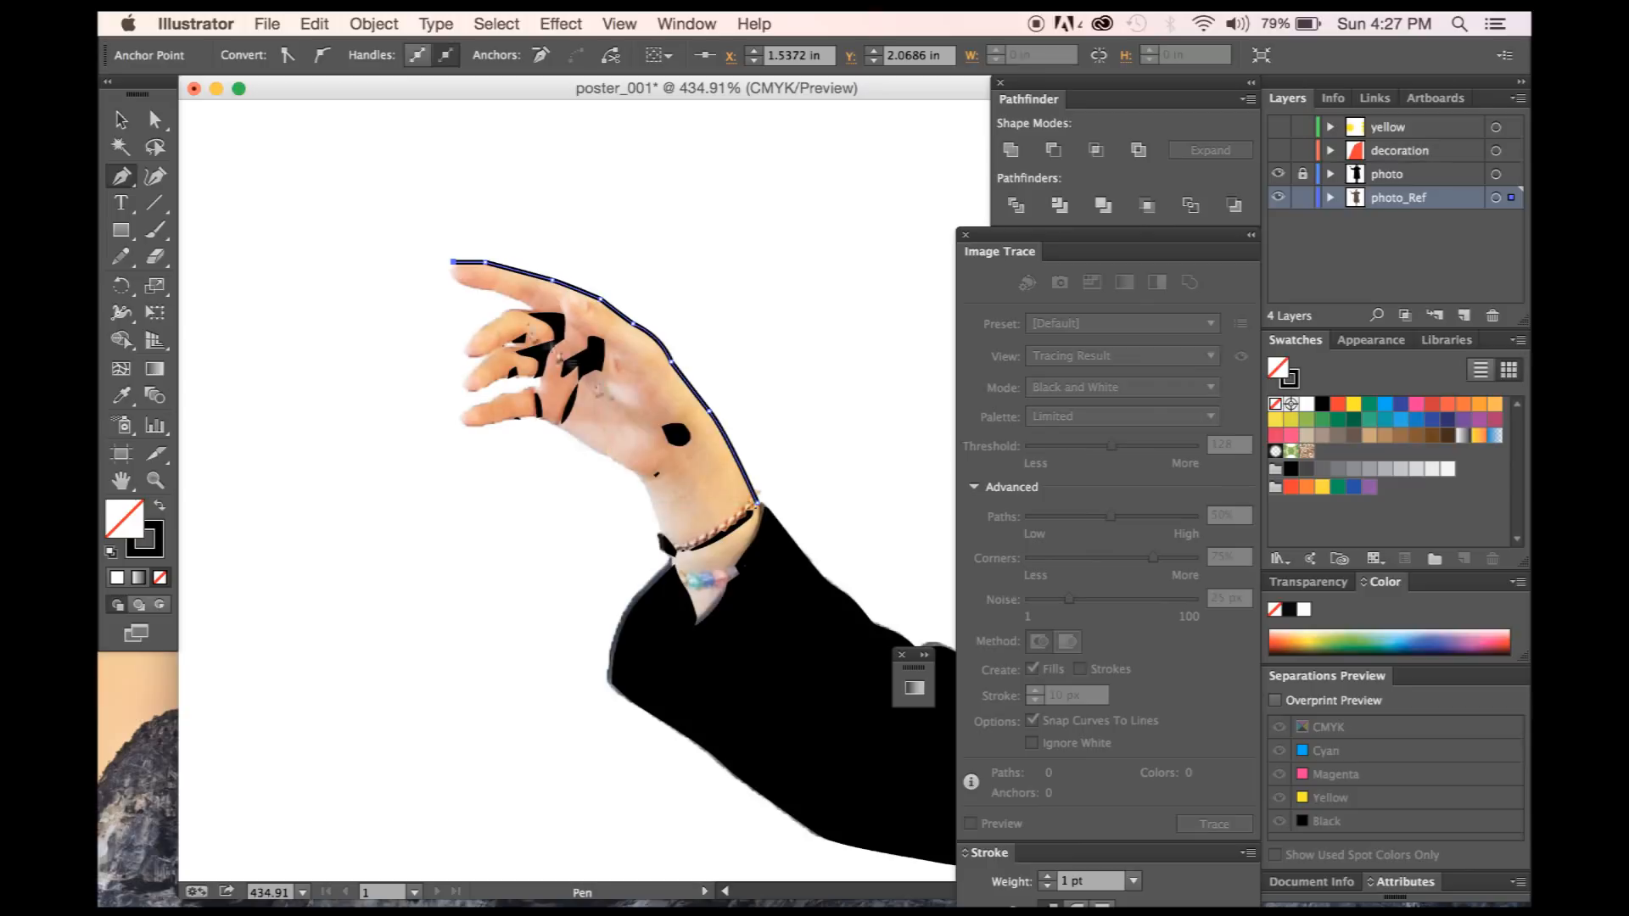
# Continue the hand path around the index fingertip and along the finger's underside to the next finger.
pyautogui.click(453, 263)
pyautogui.click(453, 263)
pyautogui.moveTo(487, 289); pyautogui.dragTo(537, 296)
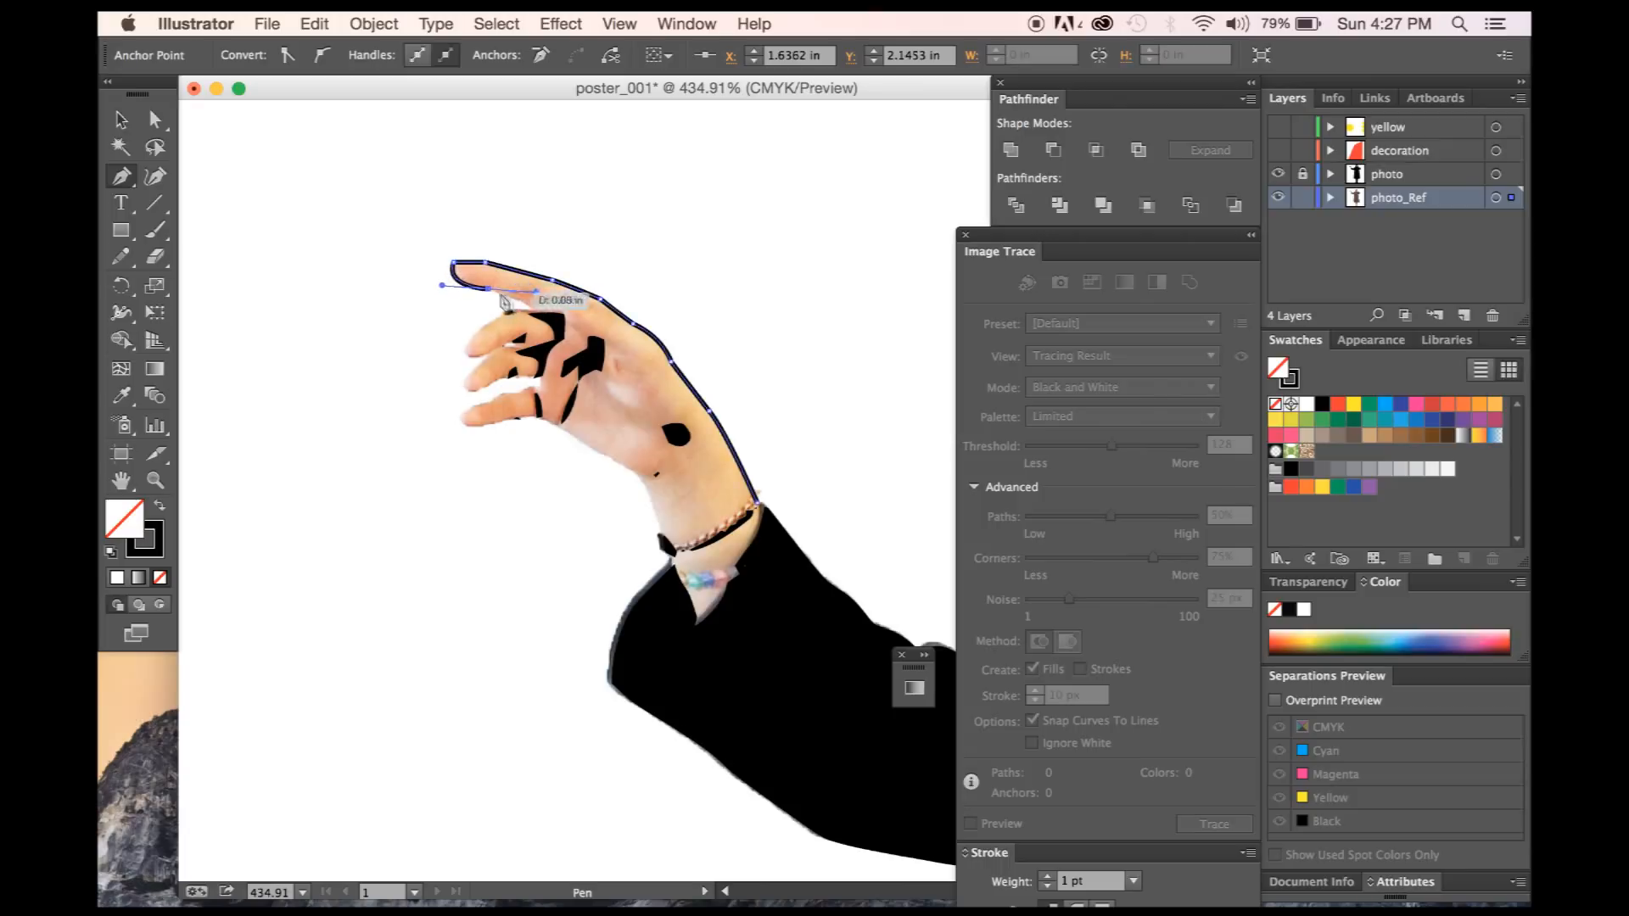
pyautogui.click(533, 311)
pyautogui.moveTo(547, 324); pyautogui.dragTo(548, 324)
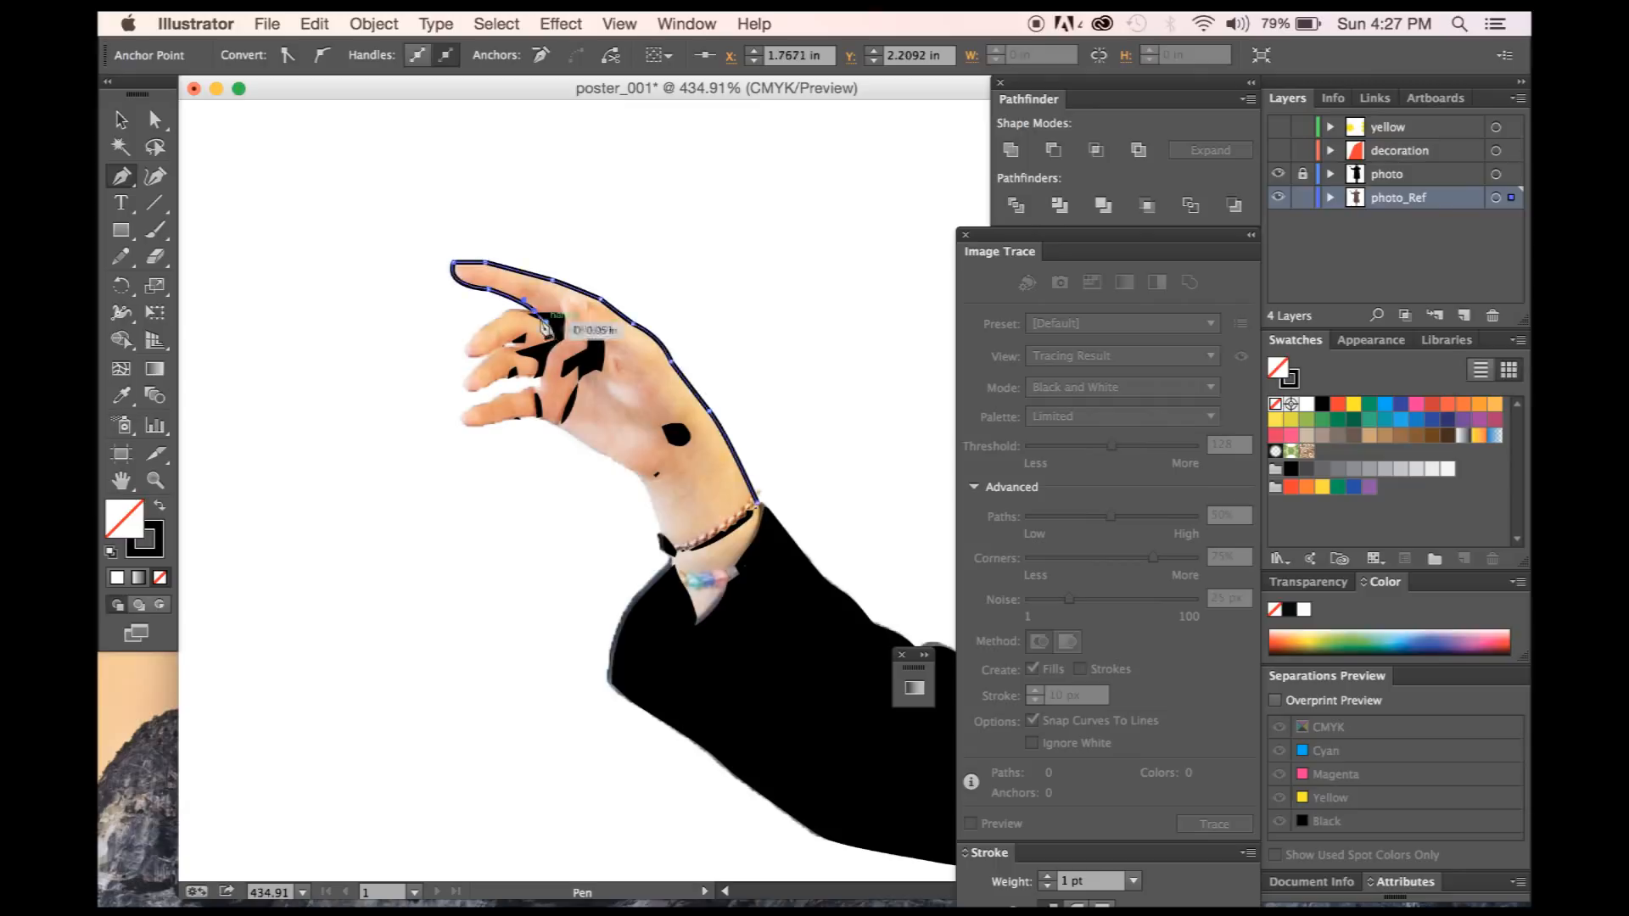
# Continue the Pen outline from beneath the index finger around the first curled finger.
pyautogui.click(535, 311)
pyautogui.click(509, 310)
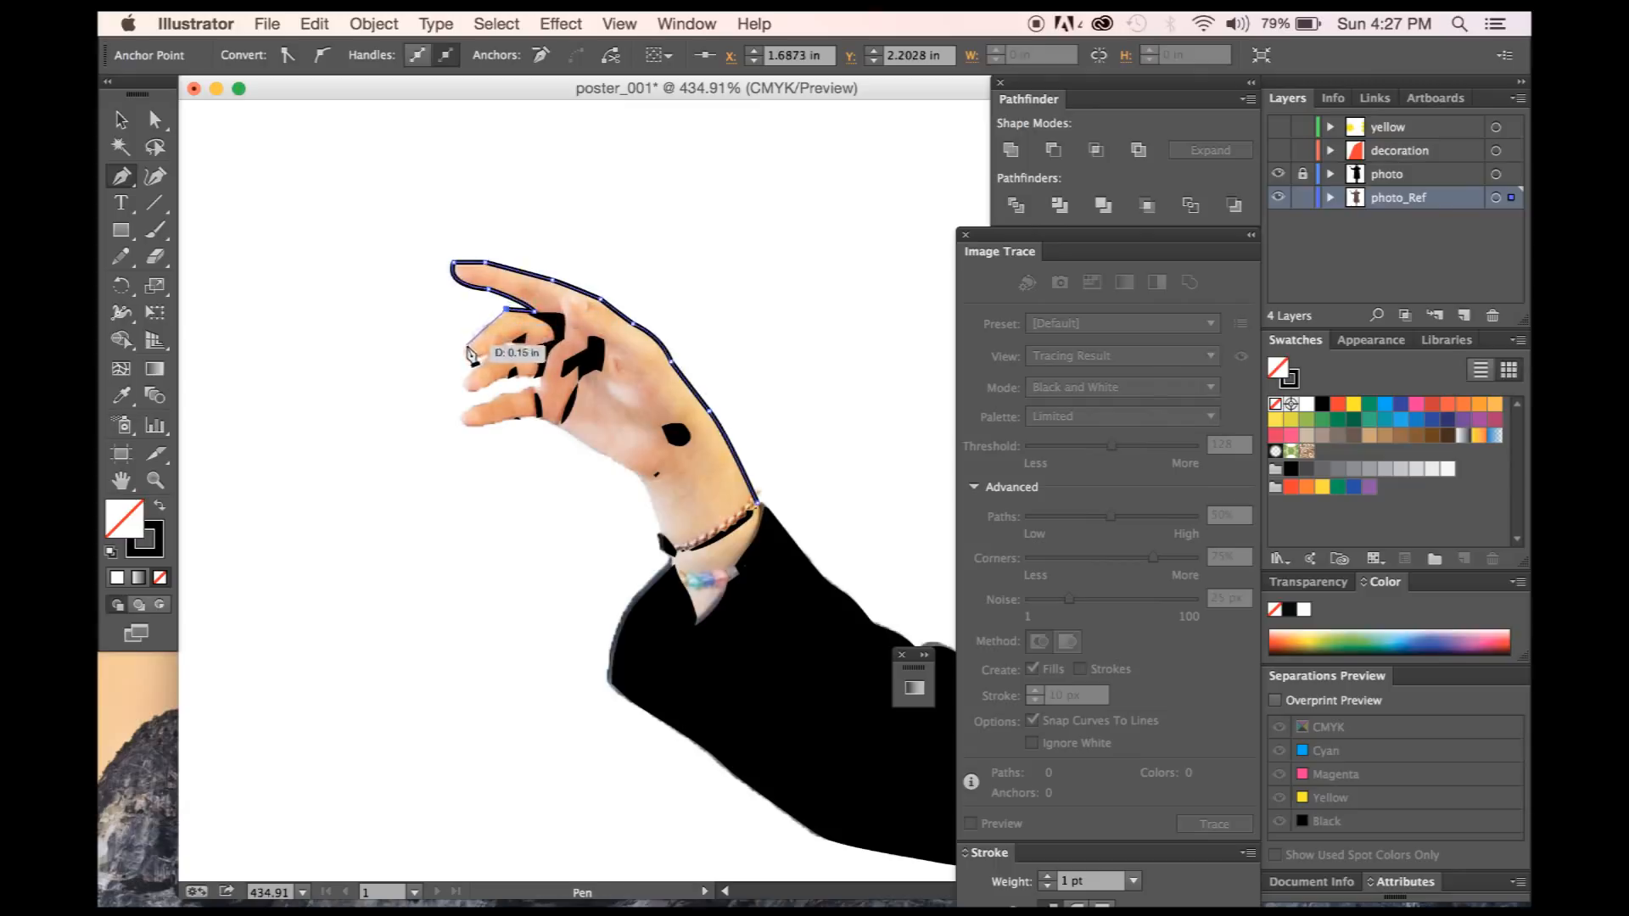
pyautogui.click(464, 345)
pyautogui.moveTo(476, 356); pyautogui.dragTo(493, 356)
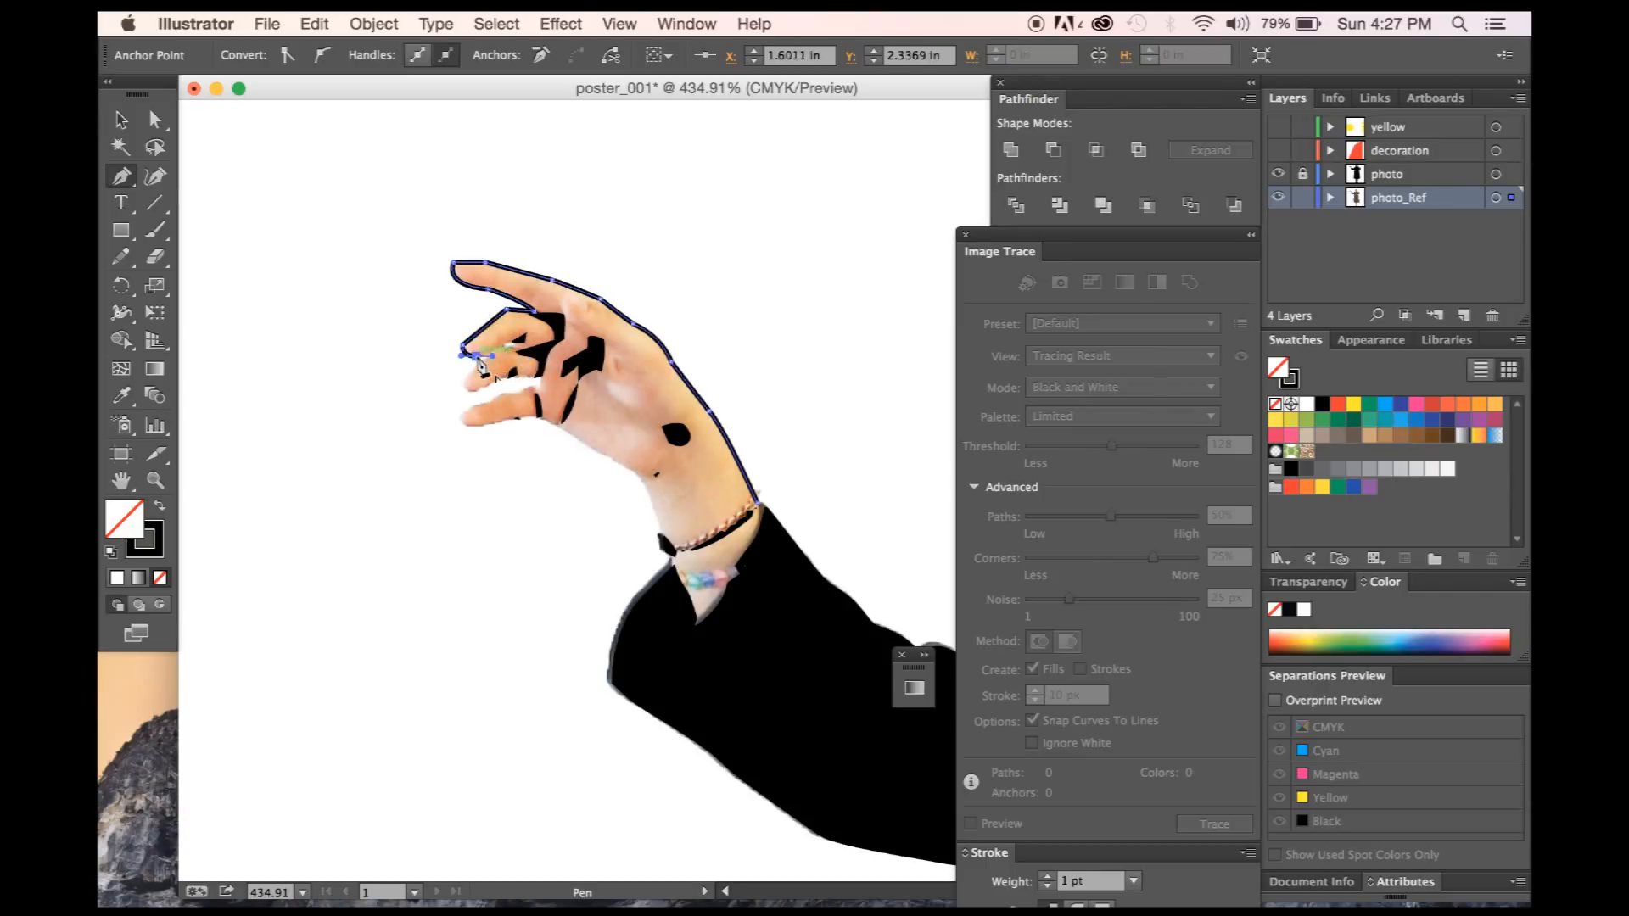
pyautogui.click(490, 352)
# Extend the hand outline around the second curled finger and into the gap above the lowest finger.
pyautogui.click(463, 382)
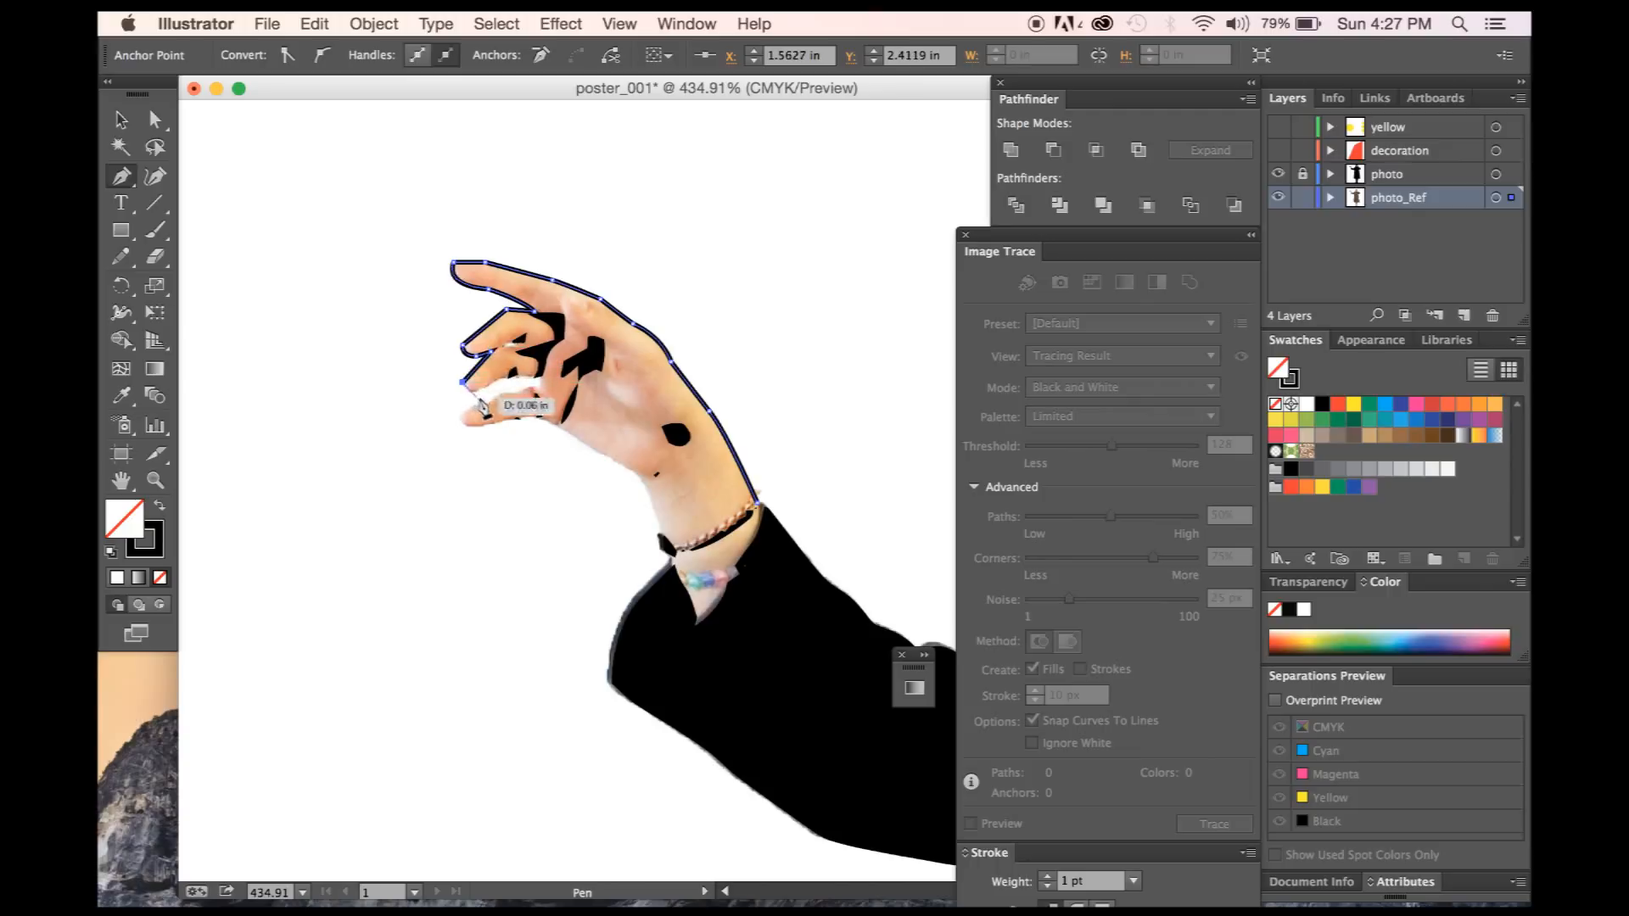
pyautogui.moveTo(486, 388); pyautogui.dragTo(507, 380)
pyautogui.click(485, 387)
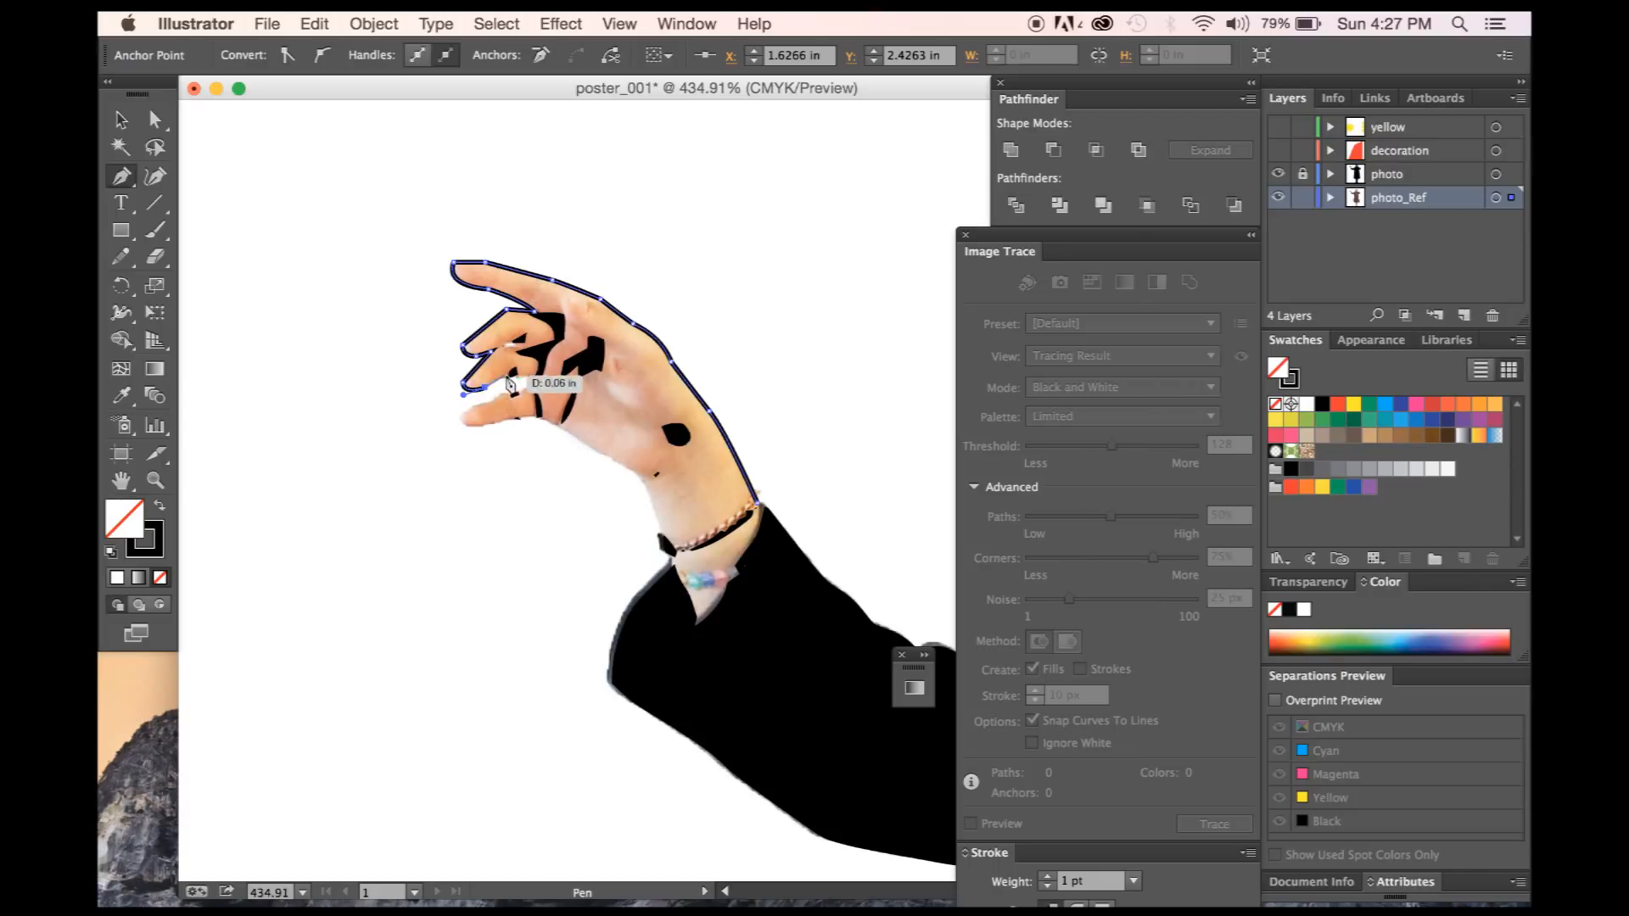
pyautogui.click(538, 376)
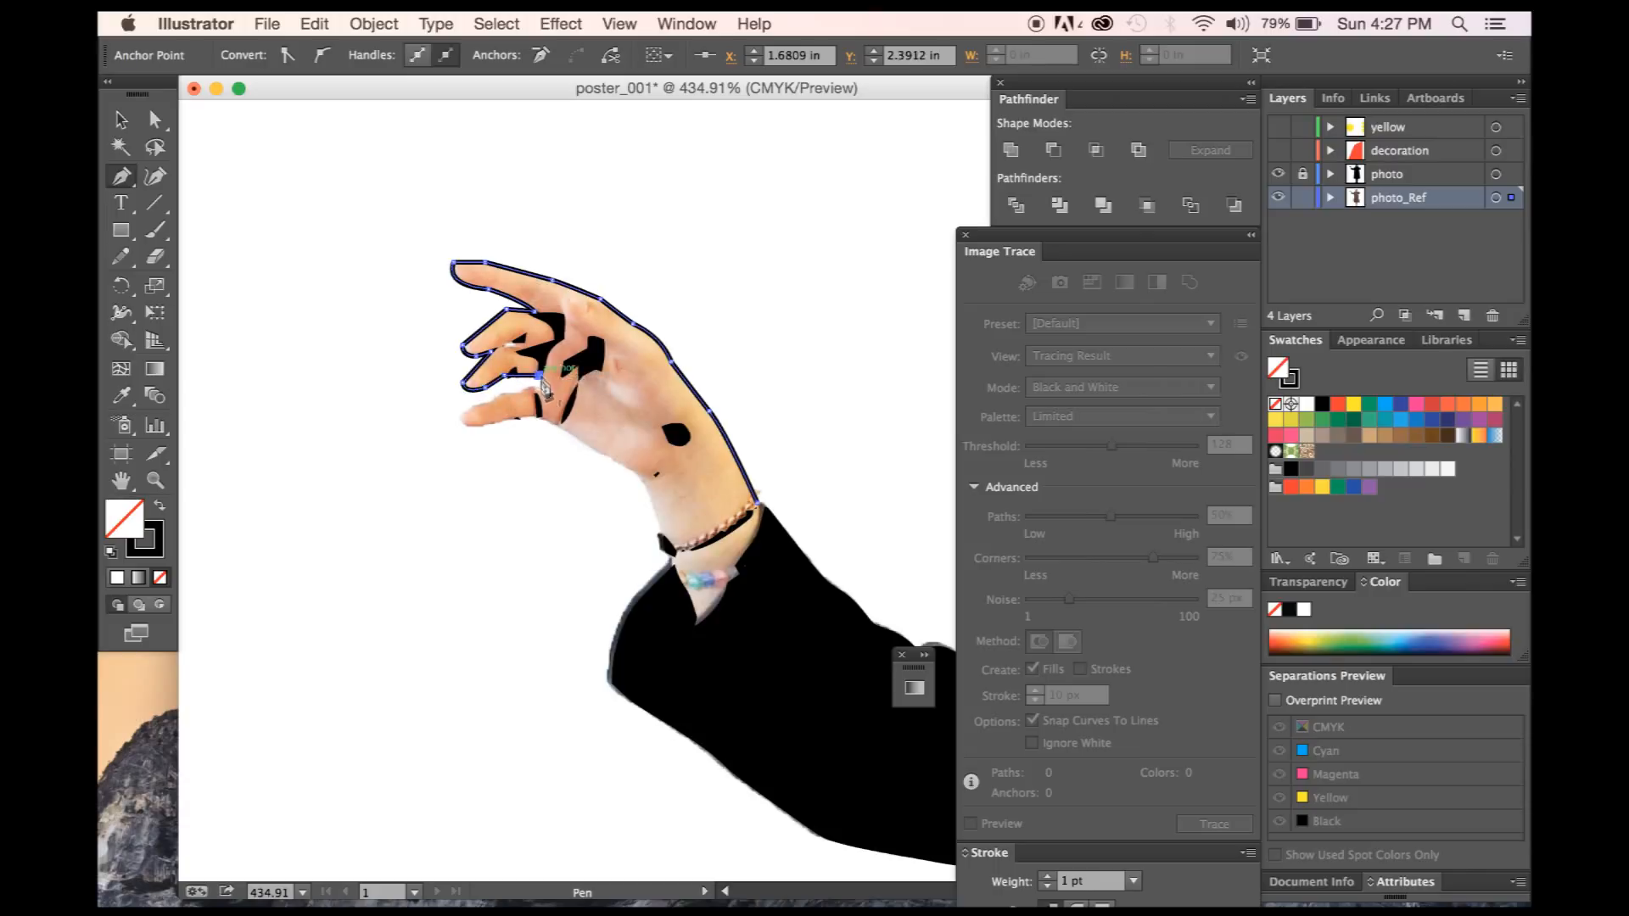
pyautogui.click(537, 391)
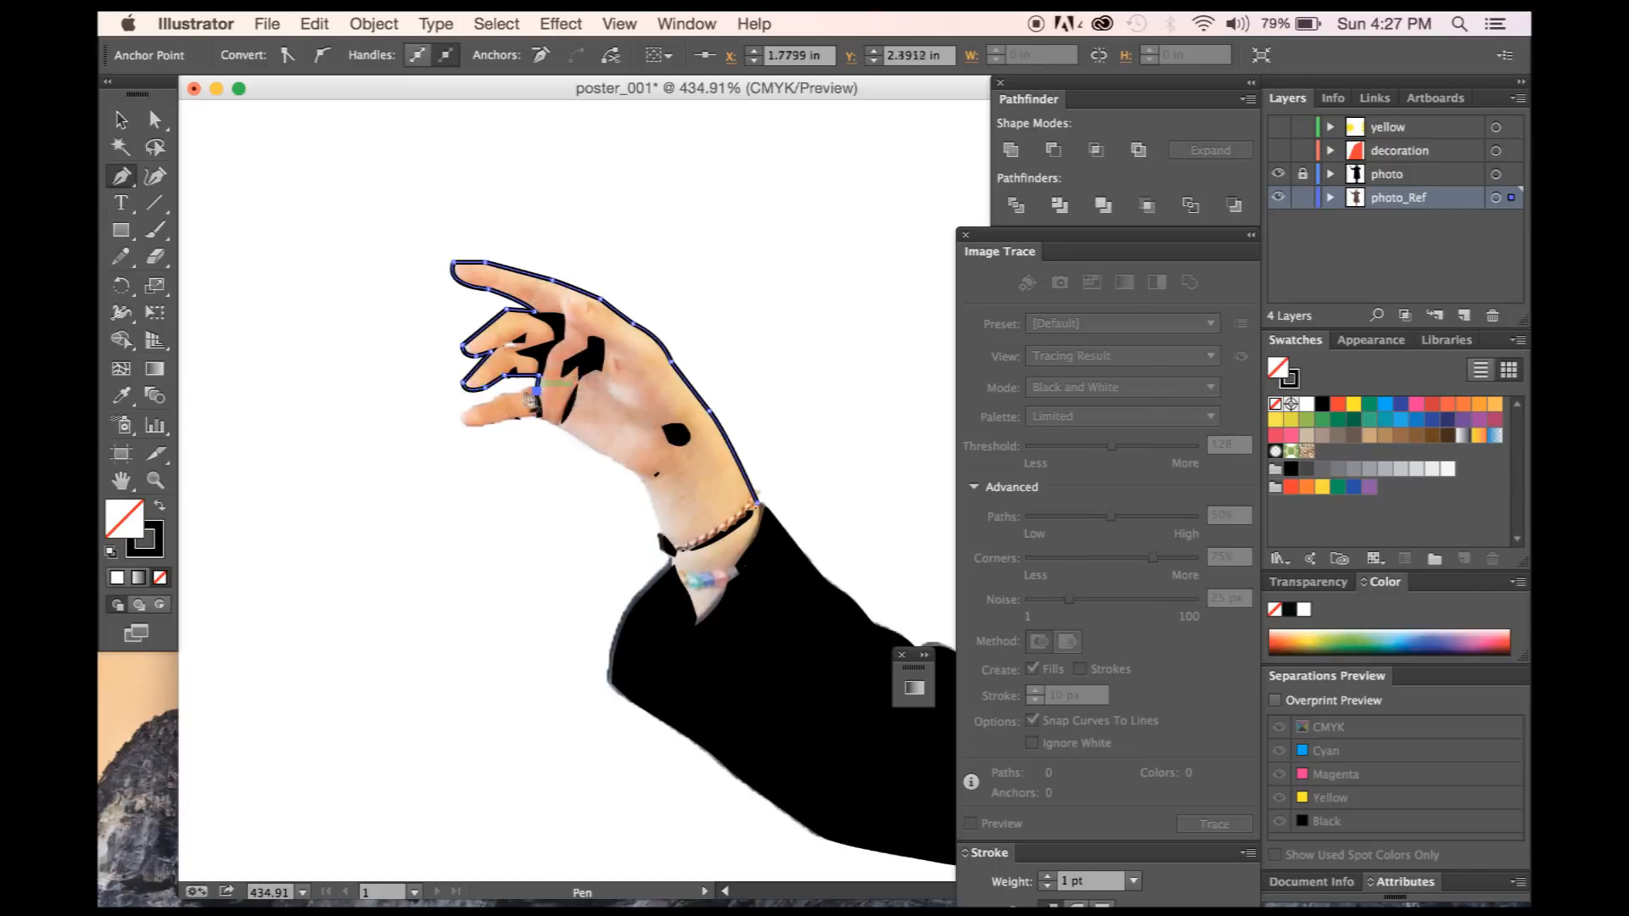
# Trace the lowest finger from its upper edge around the tip to its underside.
pyautogui.click(497, 393)
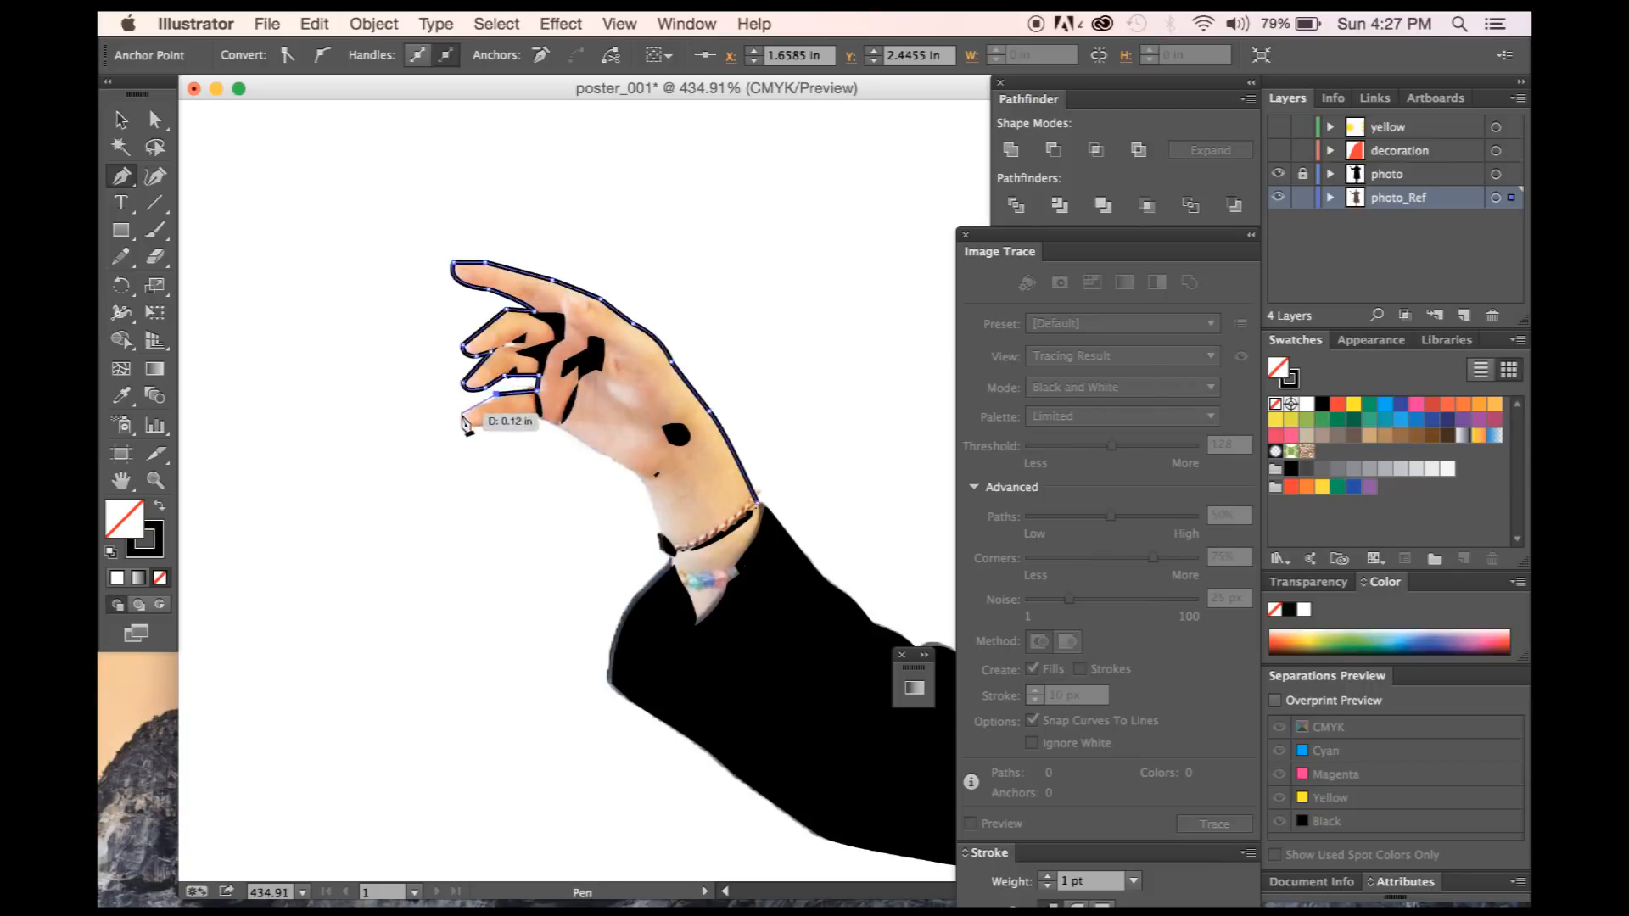
pyautogui.moveTo(461, 414)
pyautogui.mouseDown()
pyautogui.moveTo(485, 431)
pyautogui.moveTo(510, 420)
pyautogui.mouseUp()
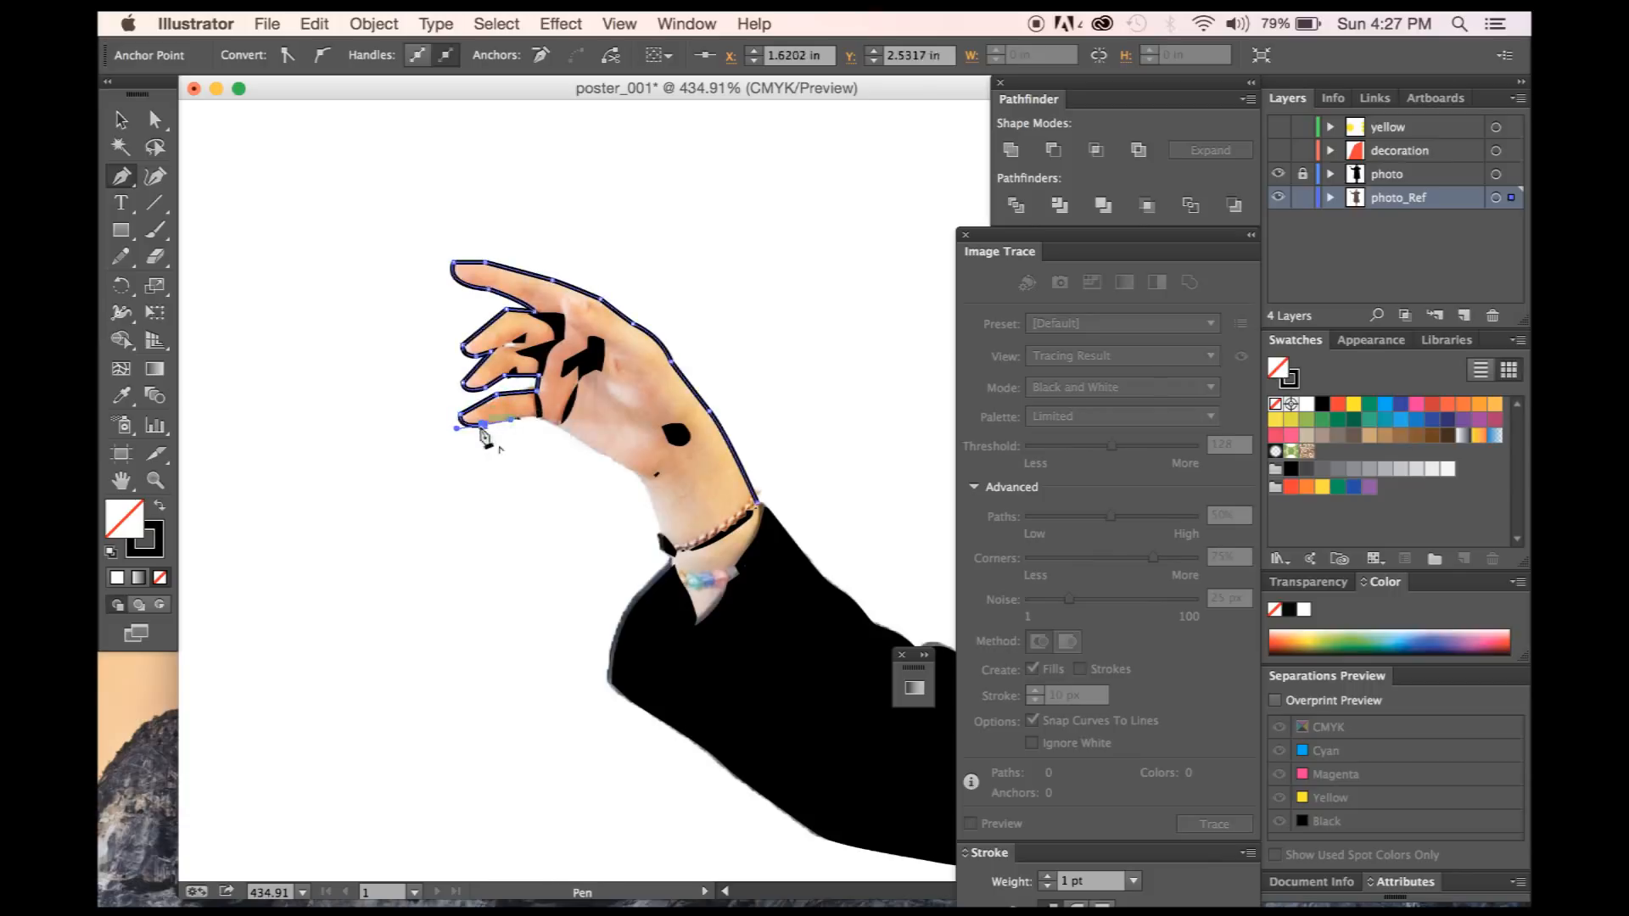
pyautogui.click(483, 425)
# Carry the outline along the lower palm edge and wrist to the sleeve, ending it as an open path.
pyautogui.click(540, 418)
pyautogui.click(641, 473)
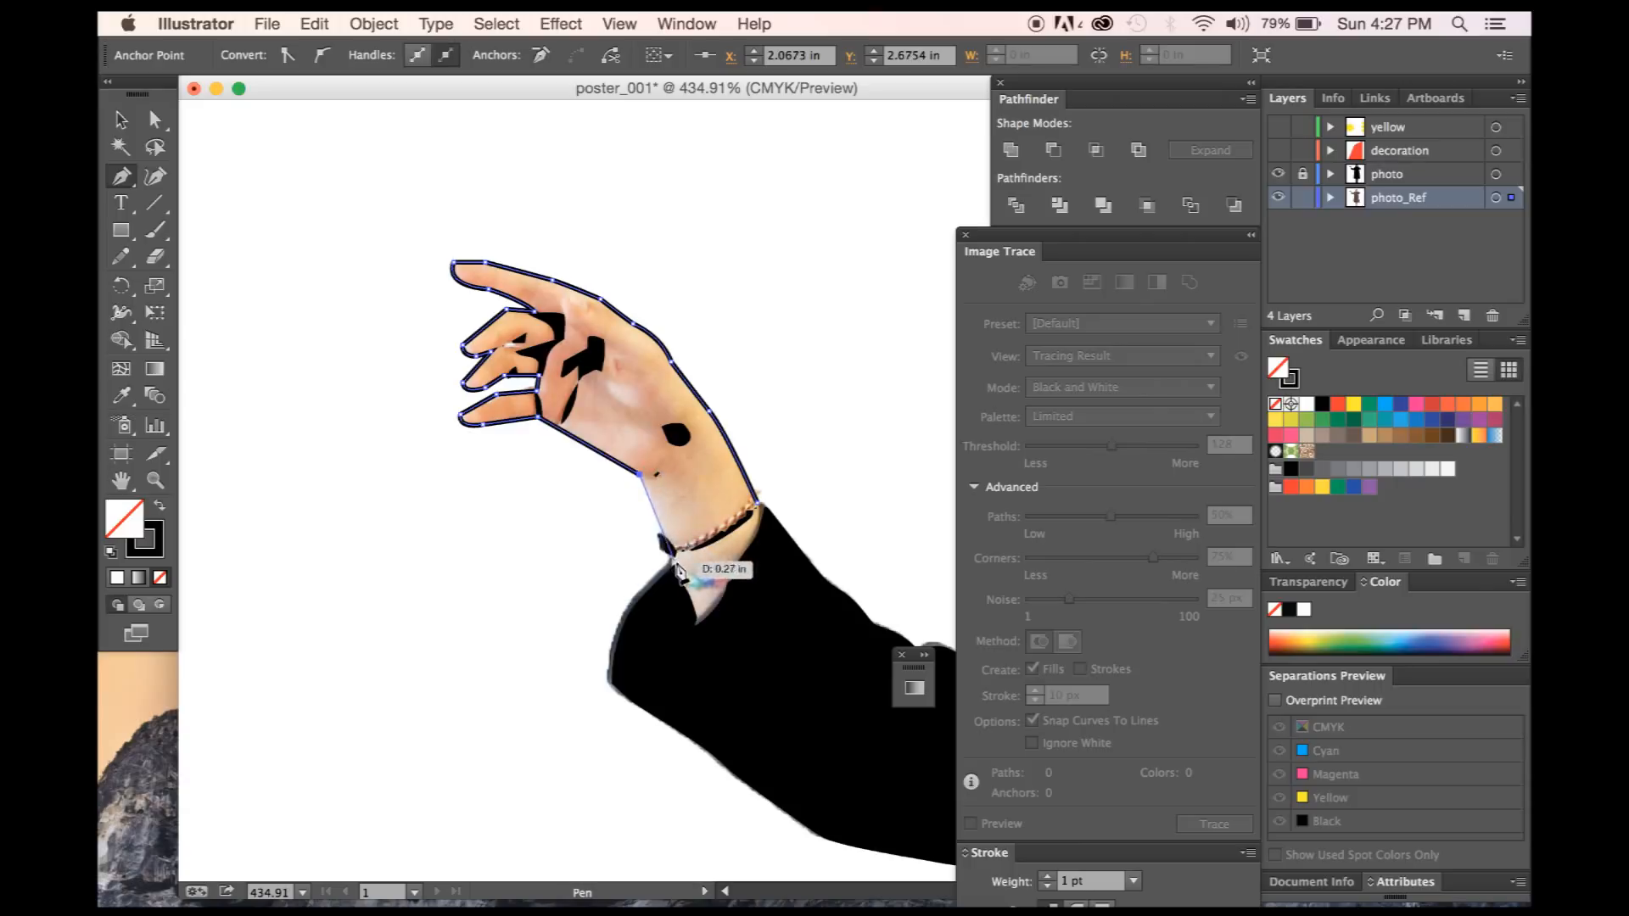
pyautogui.click(672, 561)
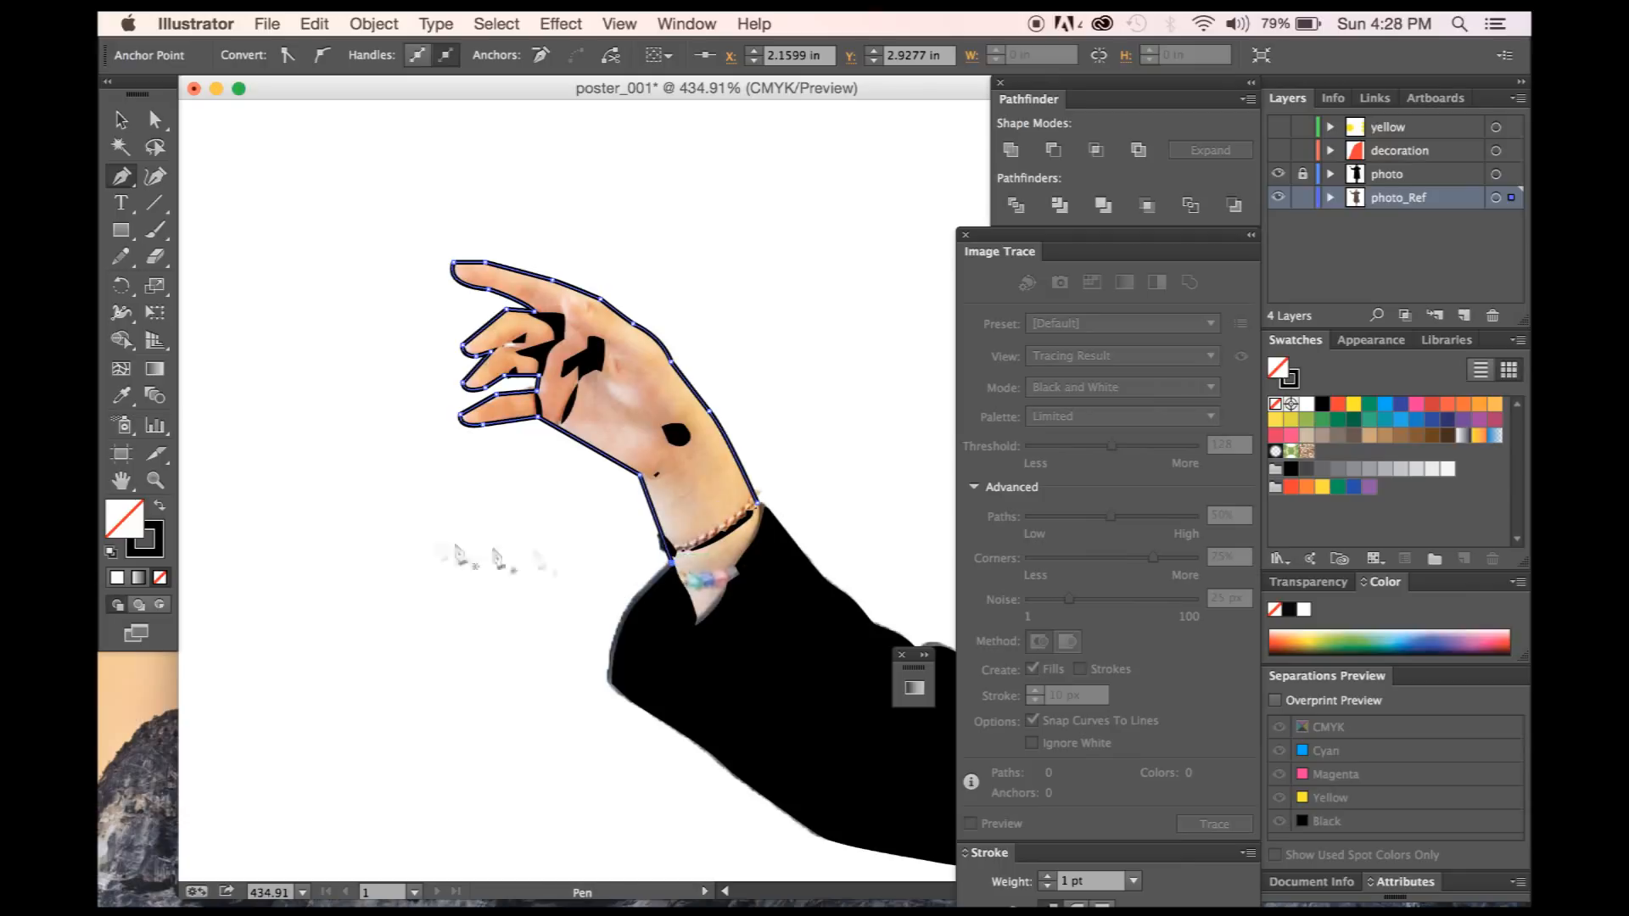
pyautogui.click(122, 119)
pyautogui.click(262, 280)
# Hide the linked photo inside the photo_Ref layer, keeping the hand outline path visible.
pyautogui.press('super+0')
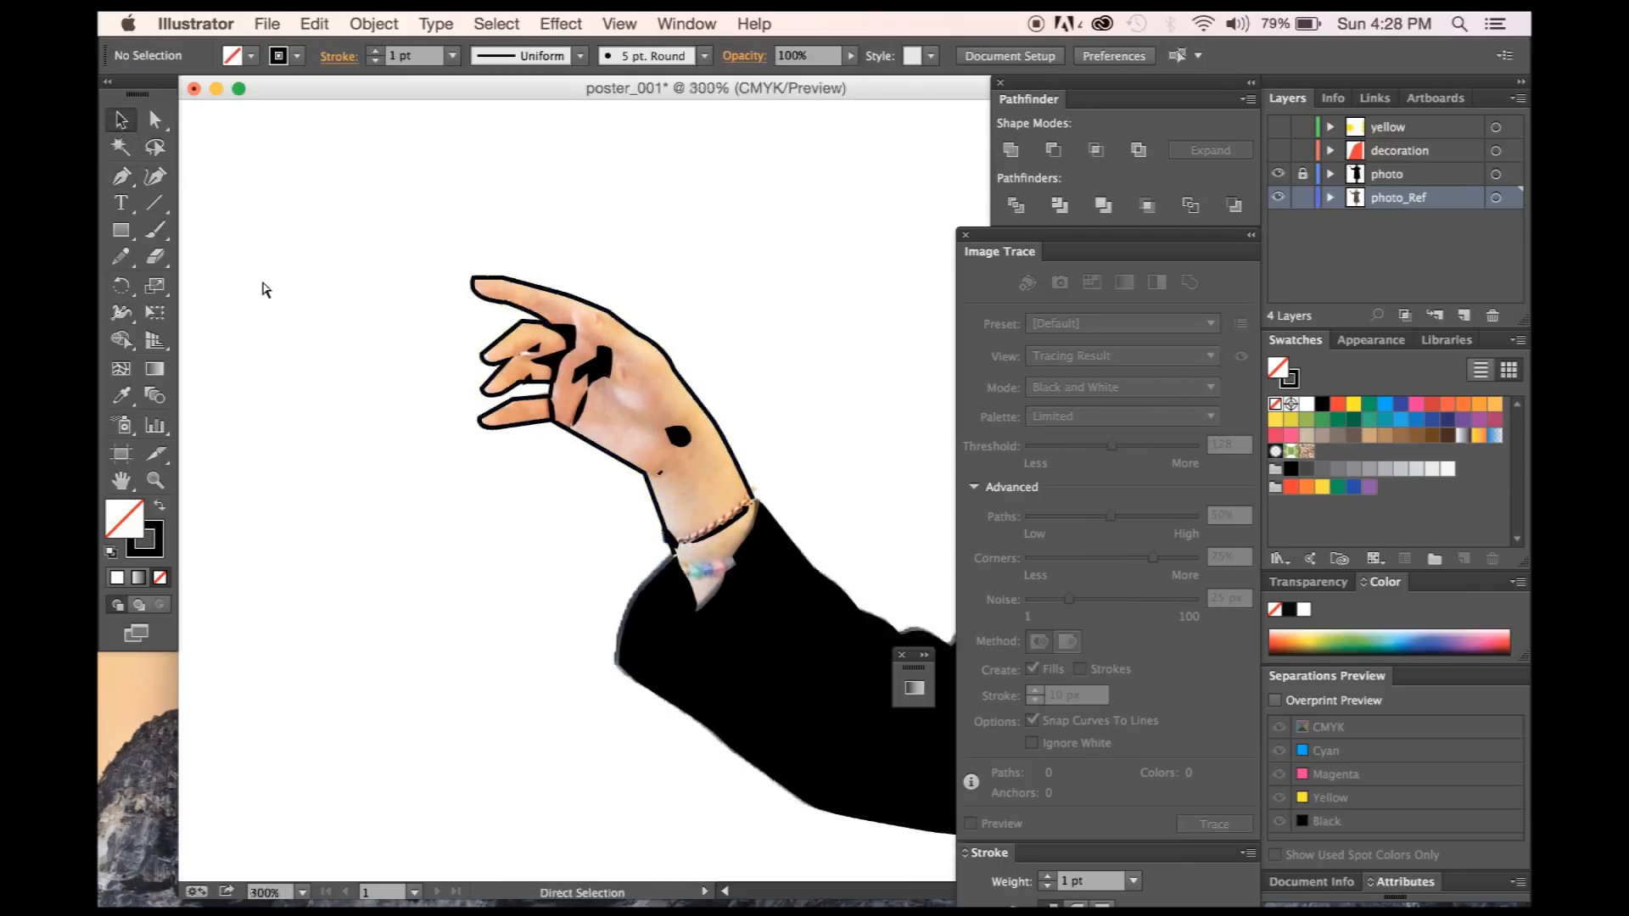
pyautogui.press('super+minus')
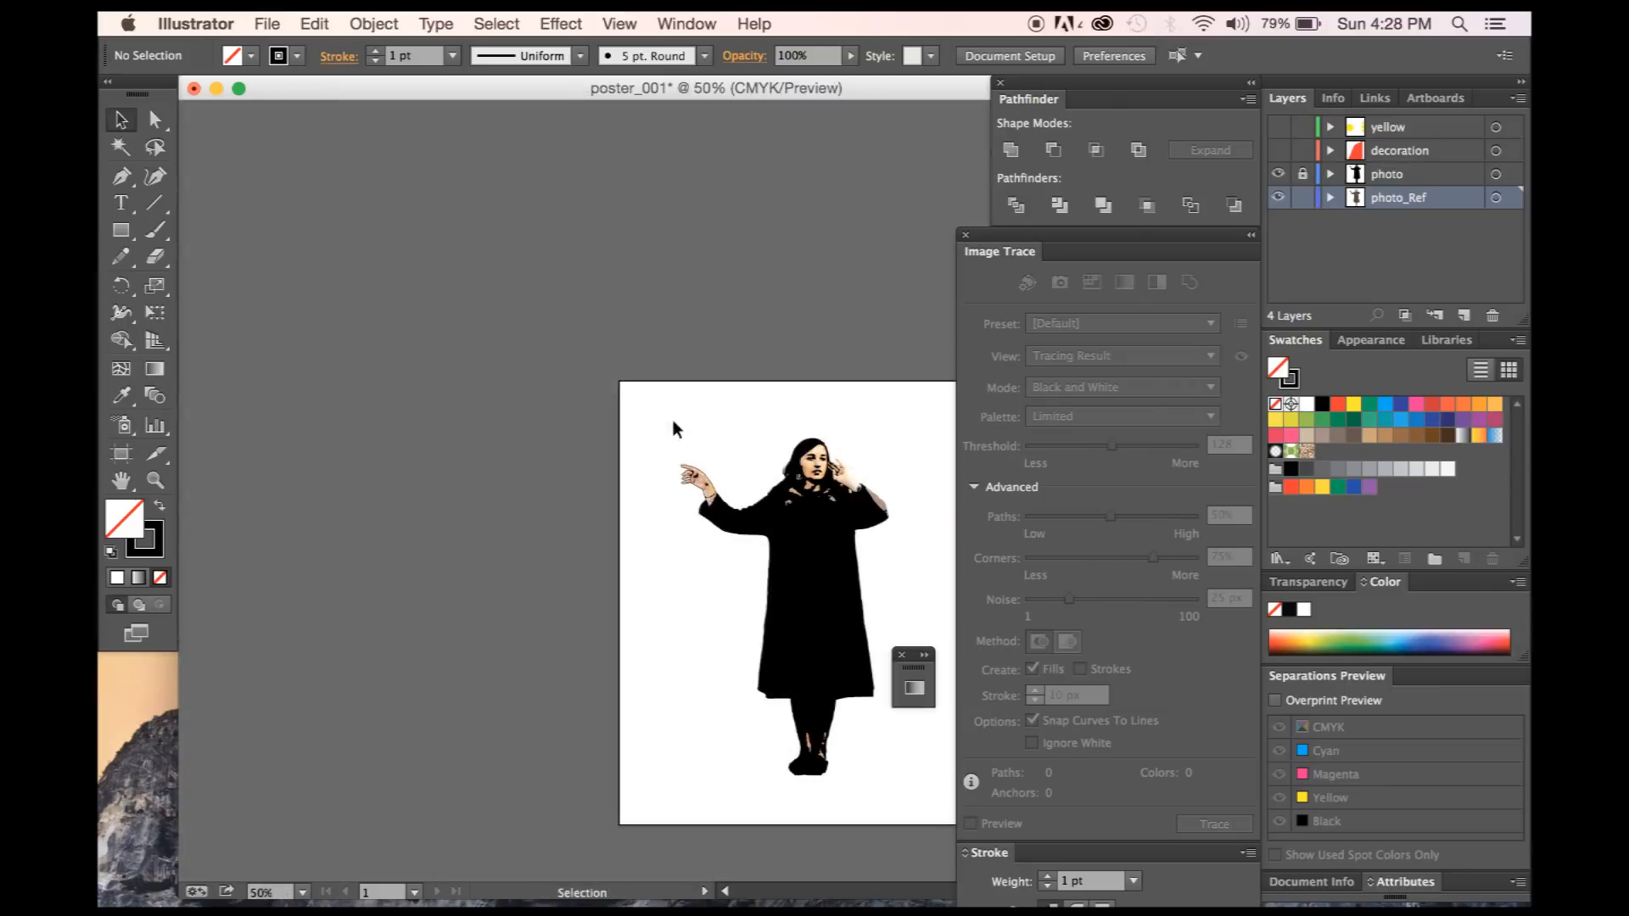
pyautogui.hscroll(5, 725, 463)
pyautogui.hscroll(1, 726, 463)
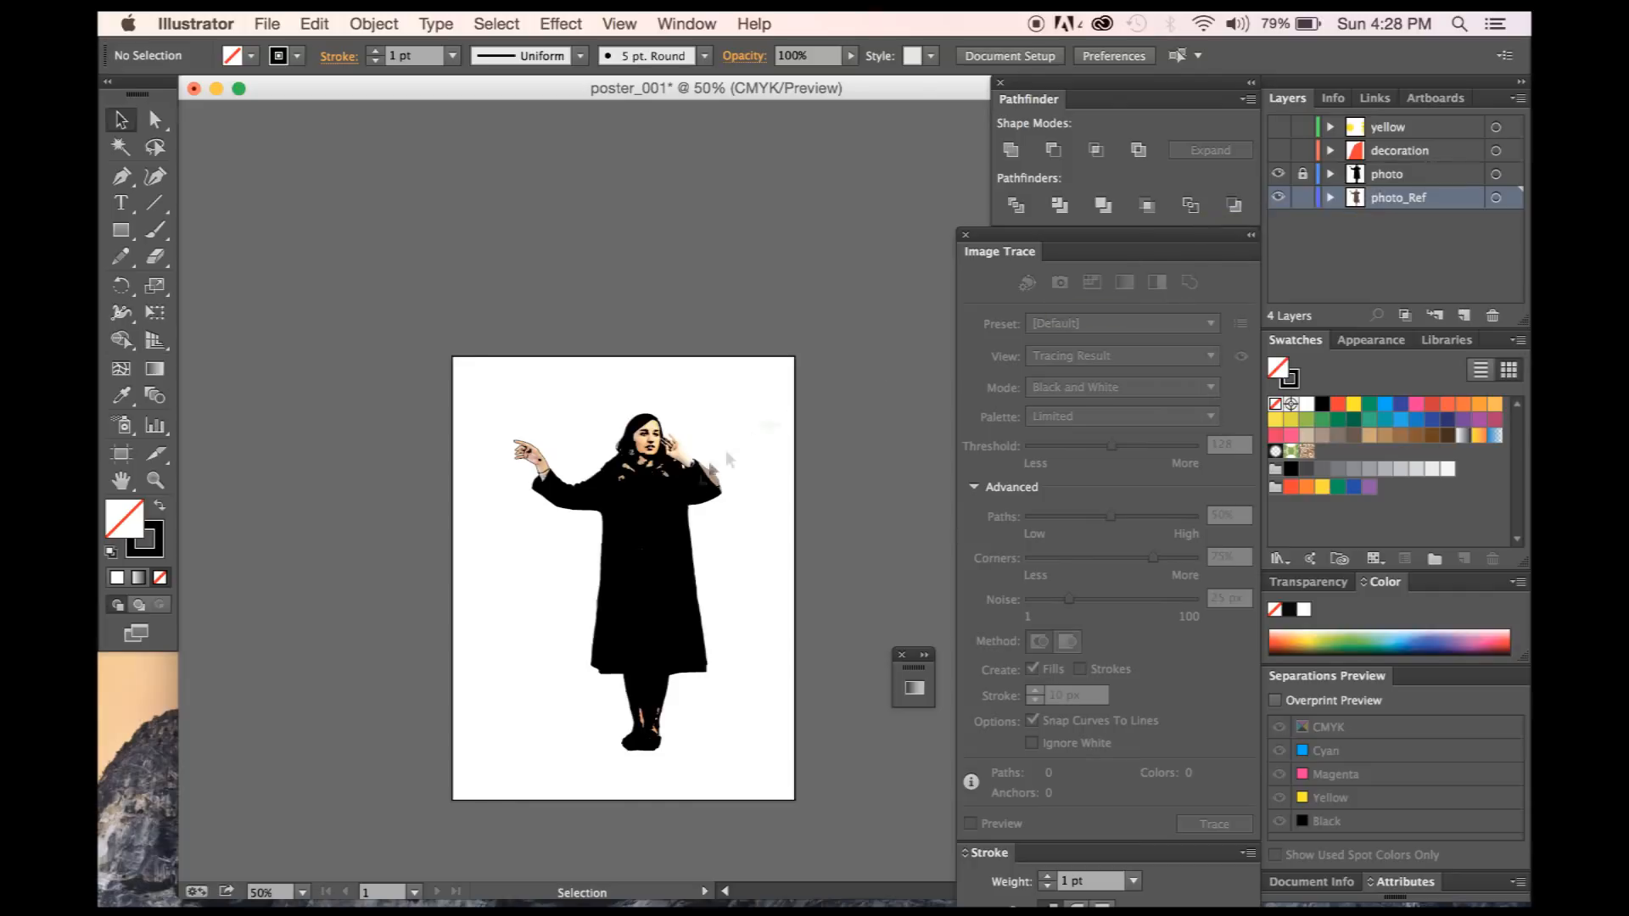
pyautogui.click(1331, 198)
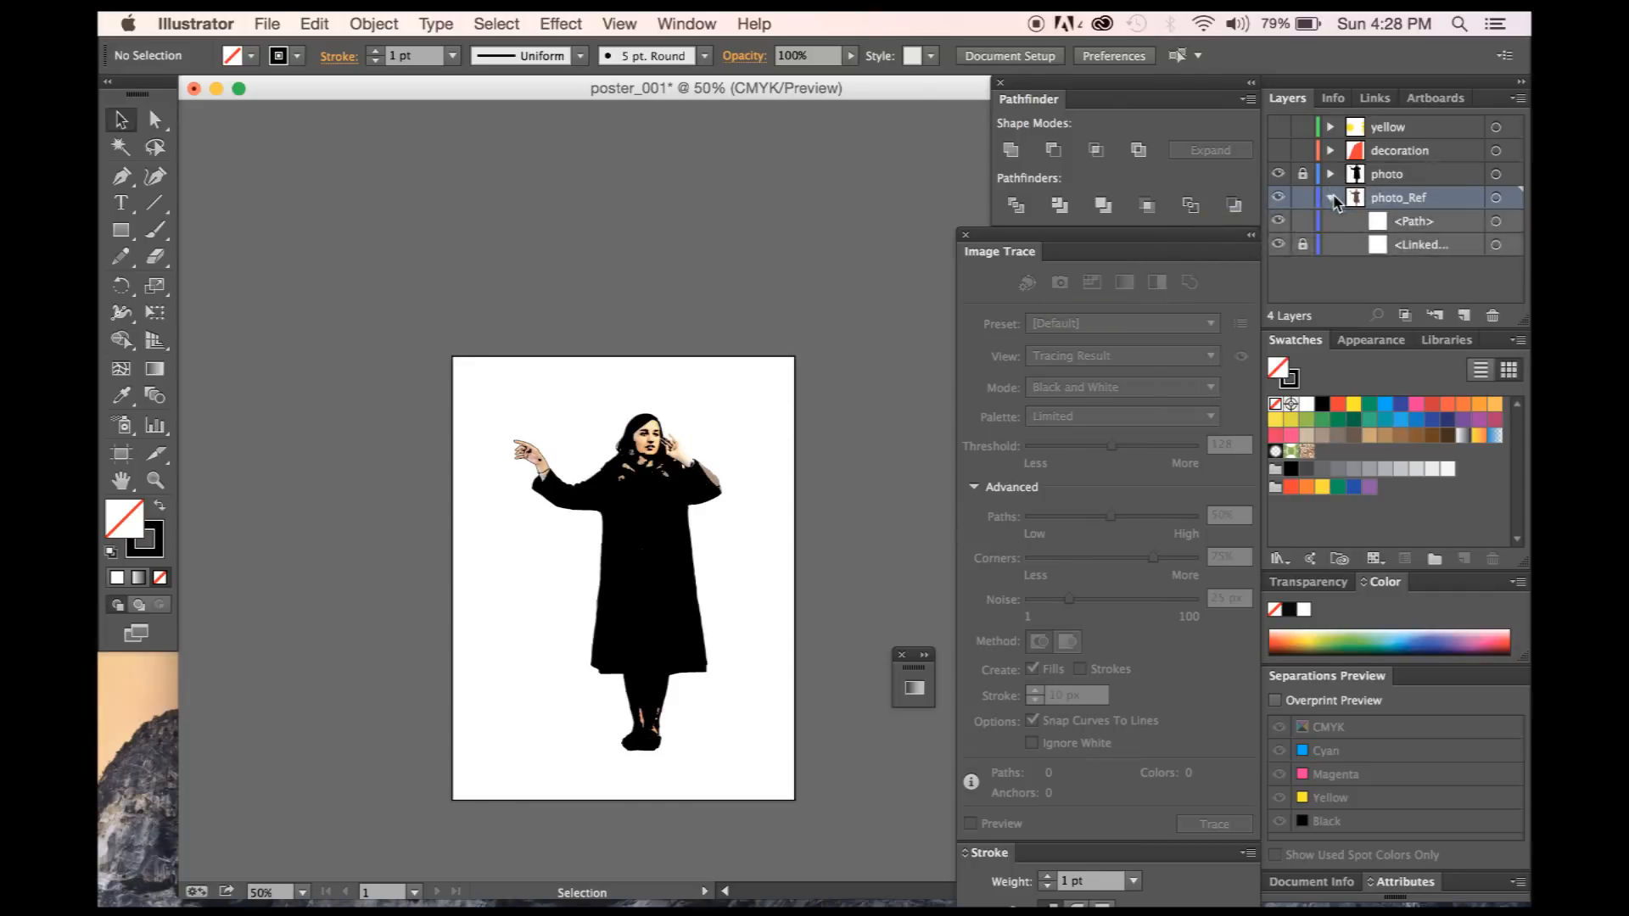
pyautogui.click(1279, 245)
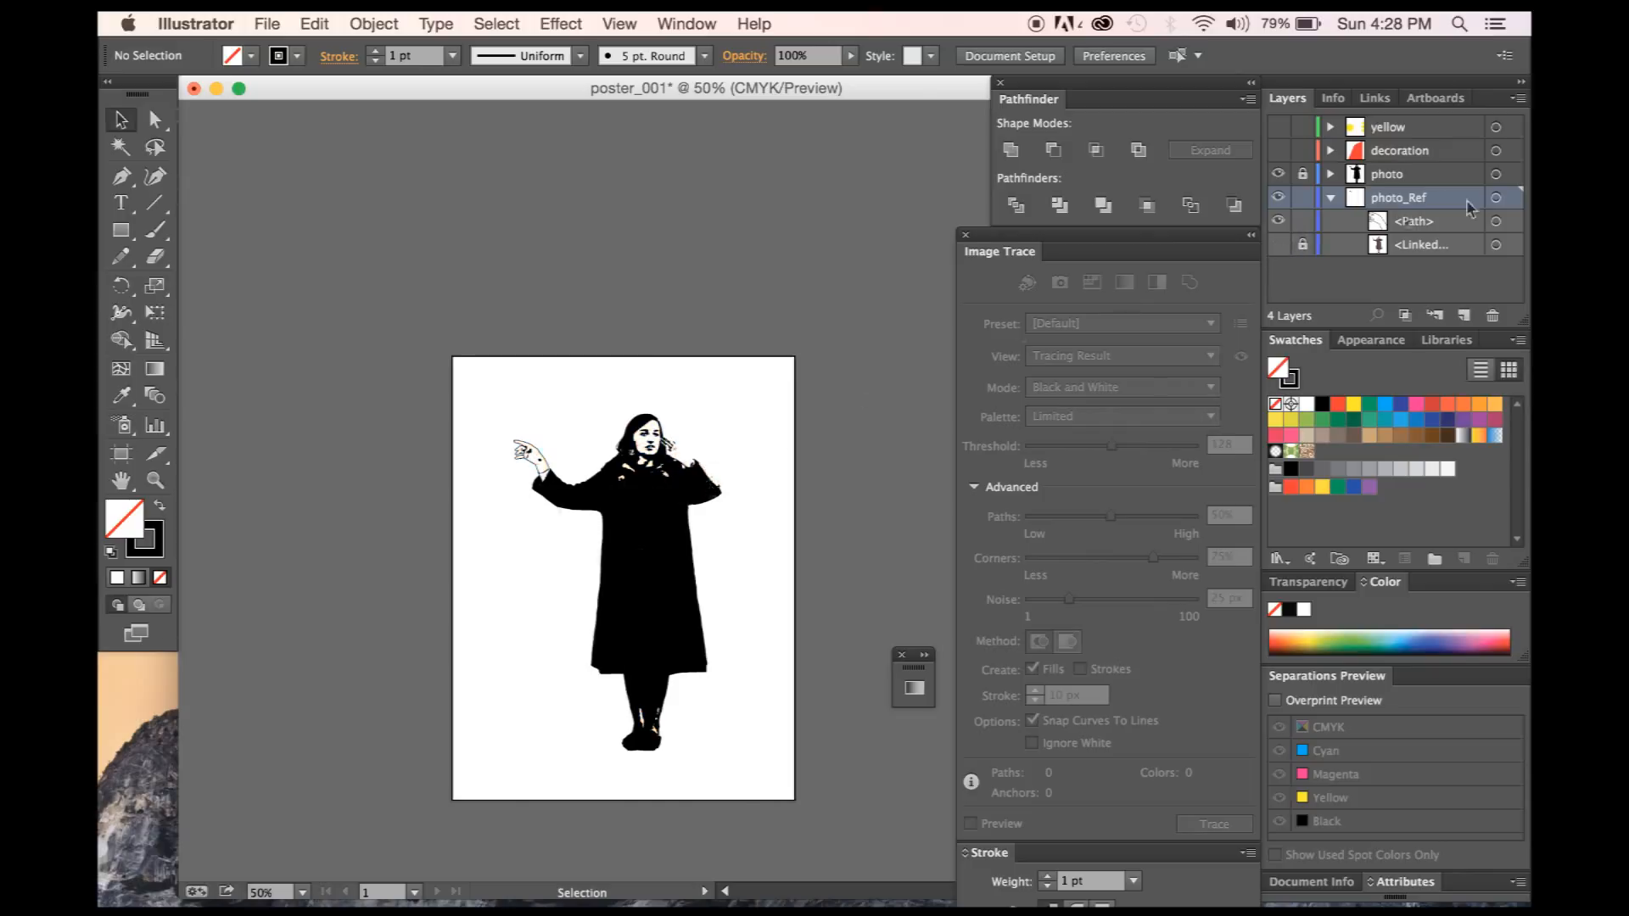
pyautogui.click(1331, 200)
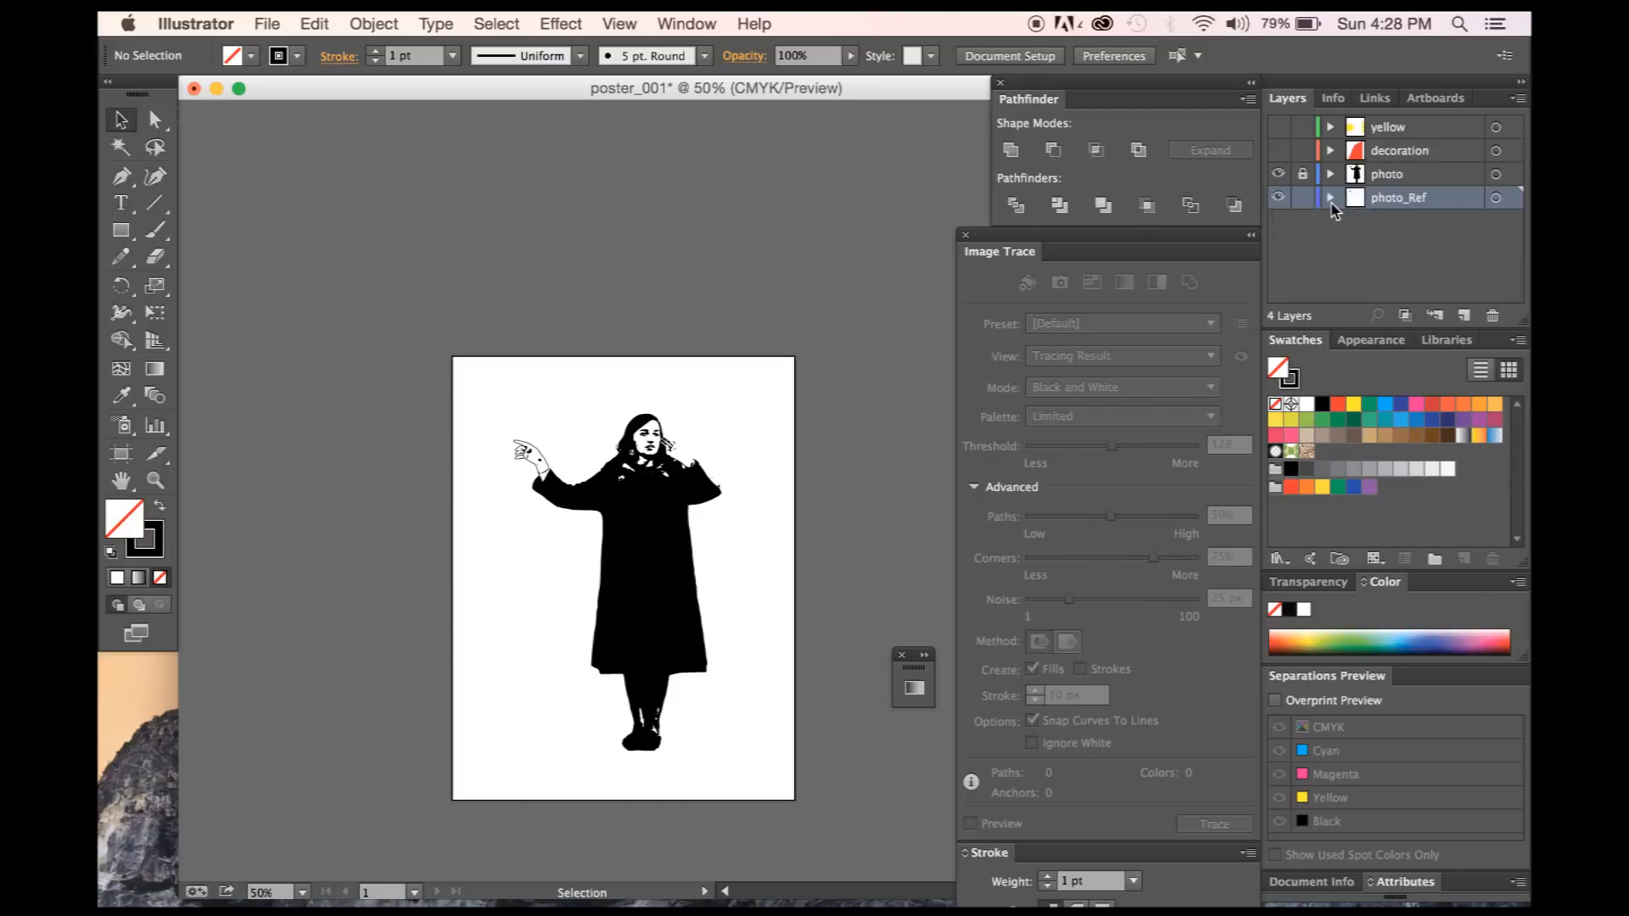
# Create a new layer directly above the photo layer and name it "text".
pyautogui.click(1395, 180)
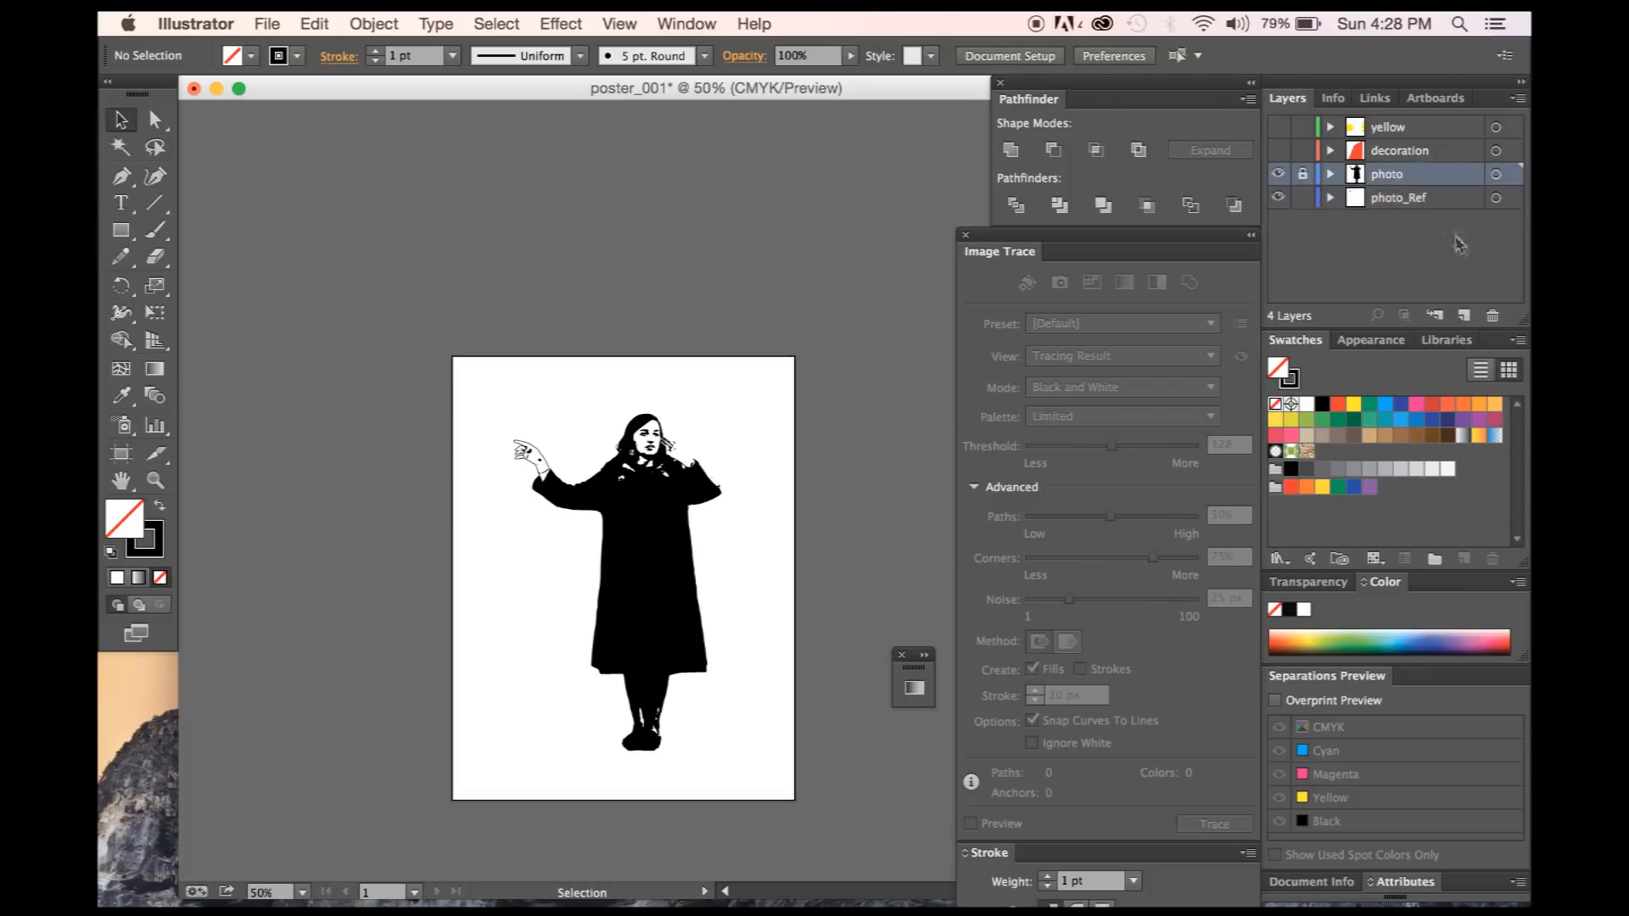
pyautogui.click(1463, 316)
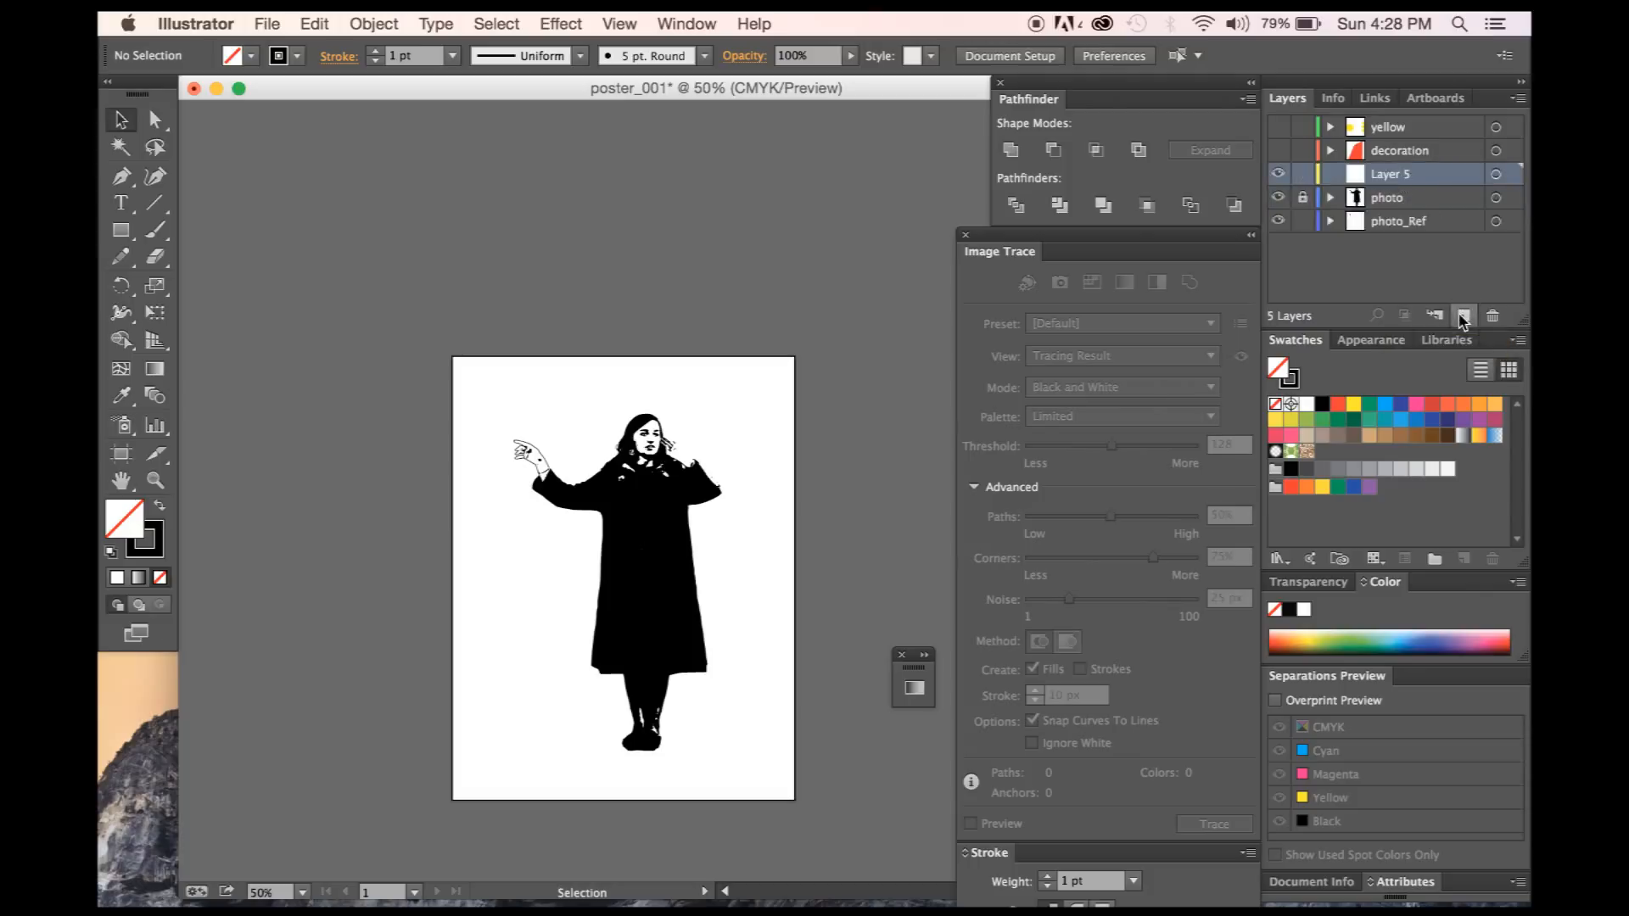
pyautogui.doubleClick(1400, 176)
pyautogui.write('text')
pyautogui.press('Return')
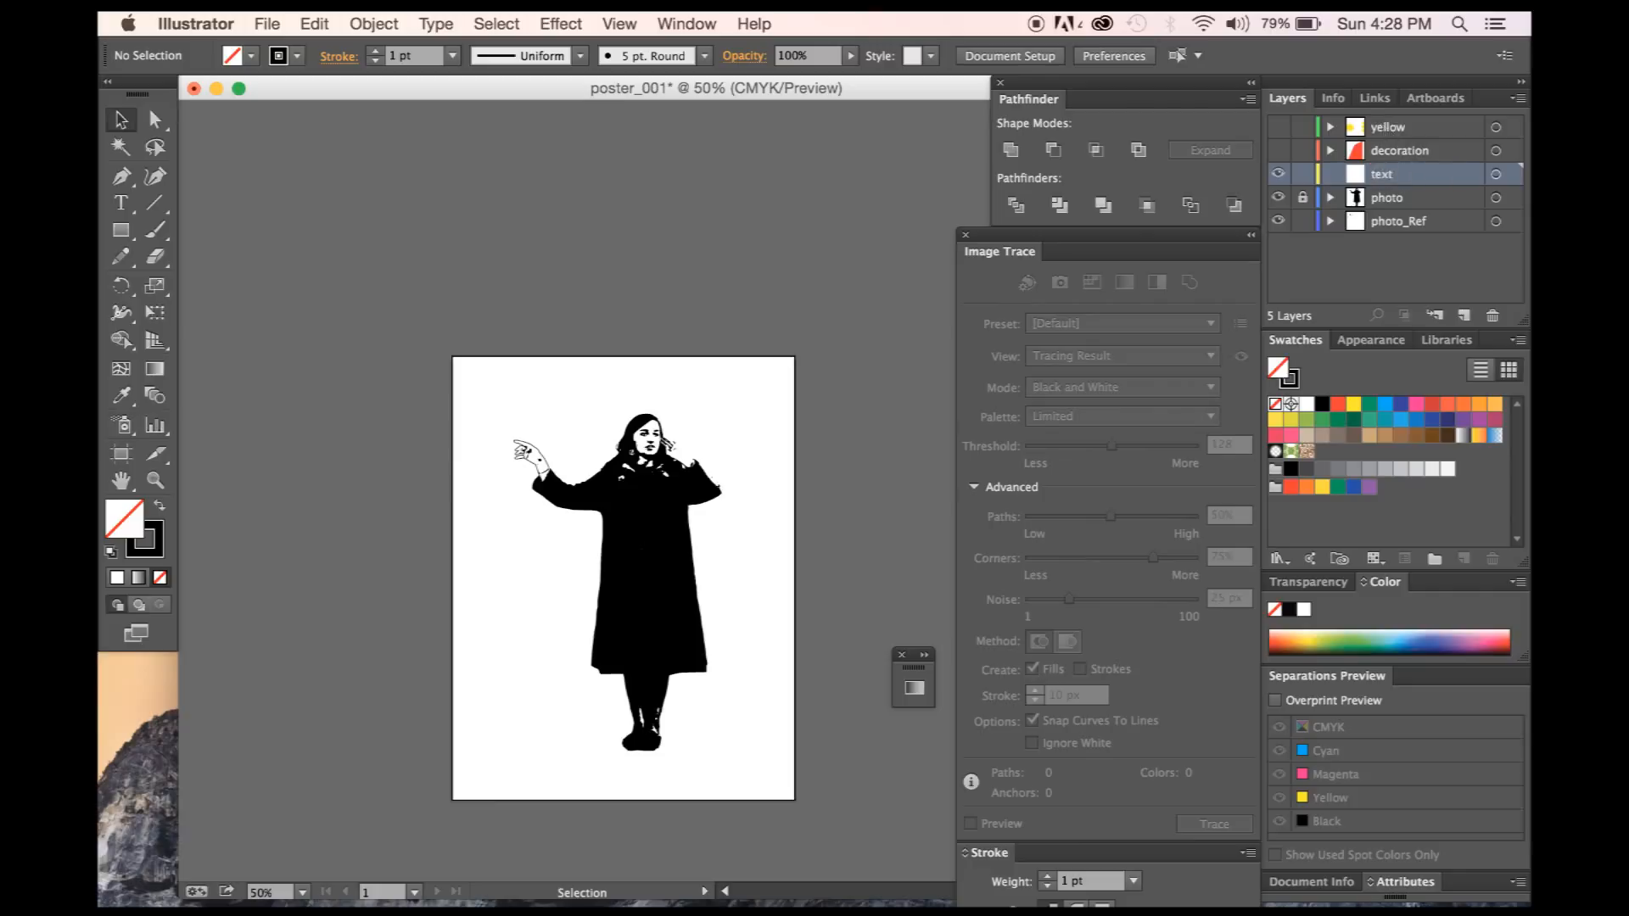
# Add the title "The Adding Machine" above the woman's head and scale it up to about 50 pt.
pyautogui.click(122, 206)
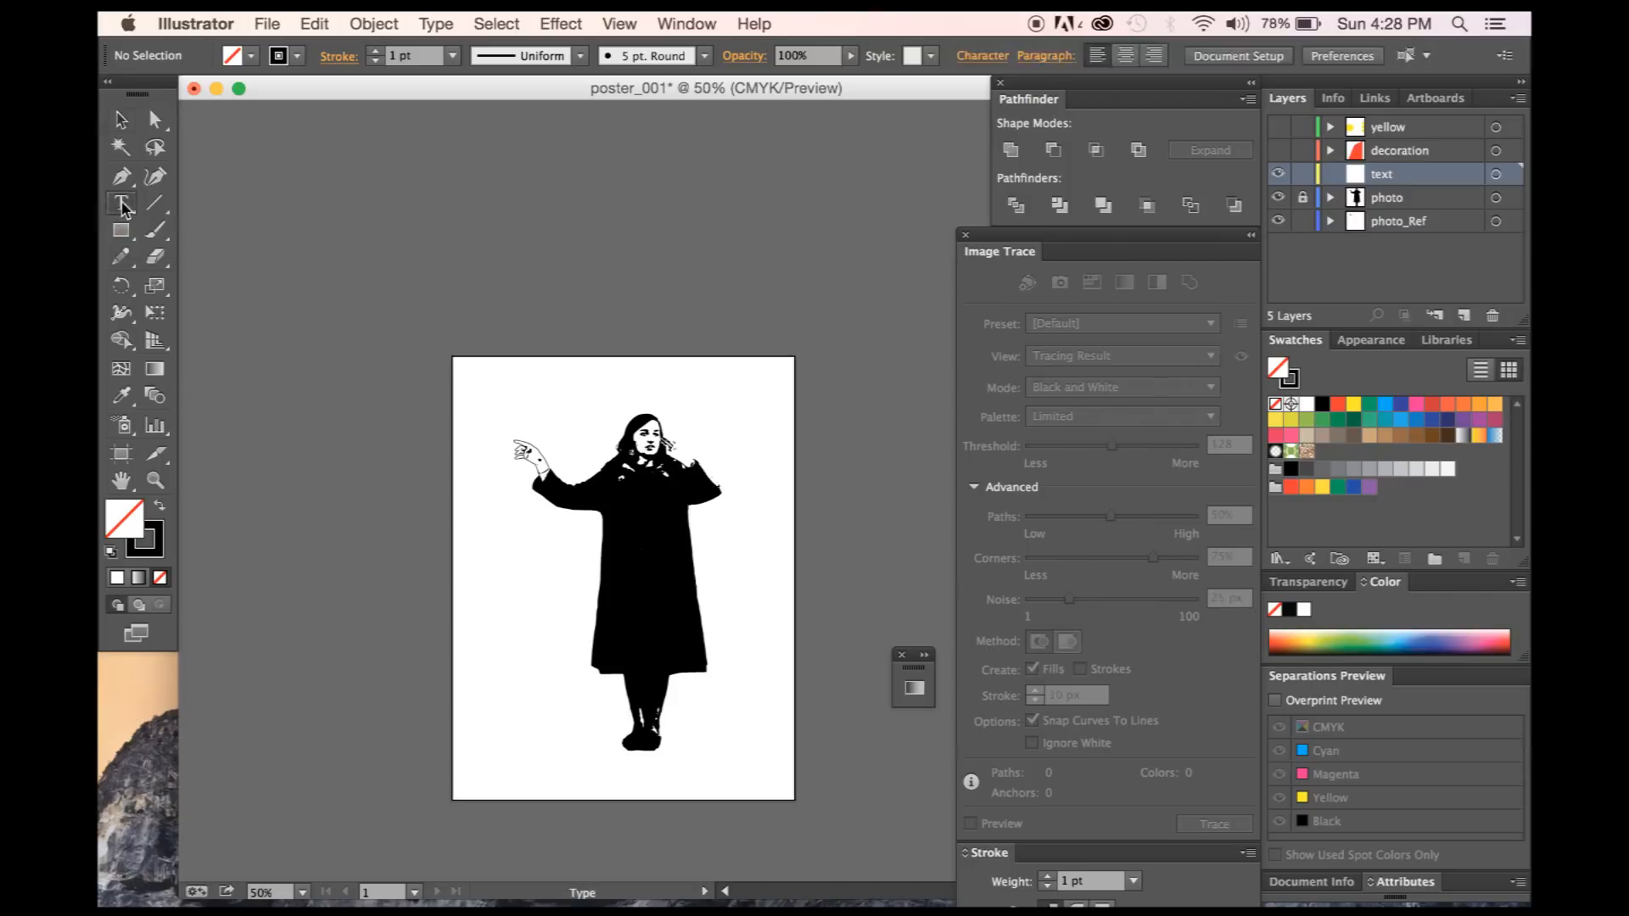
pyautogui.click(506, 379)
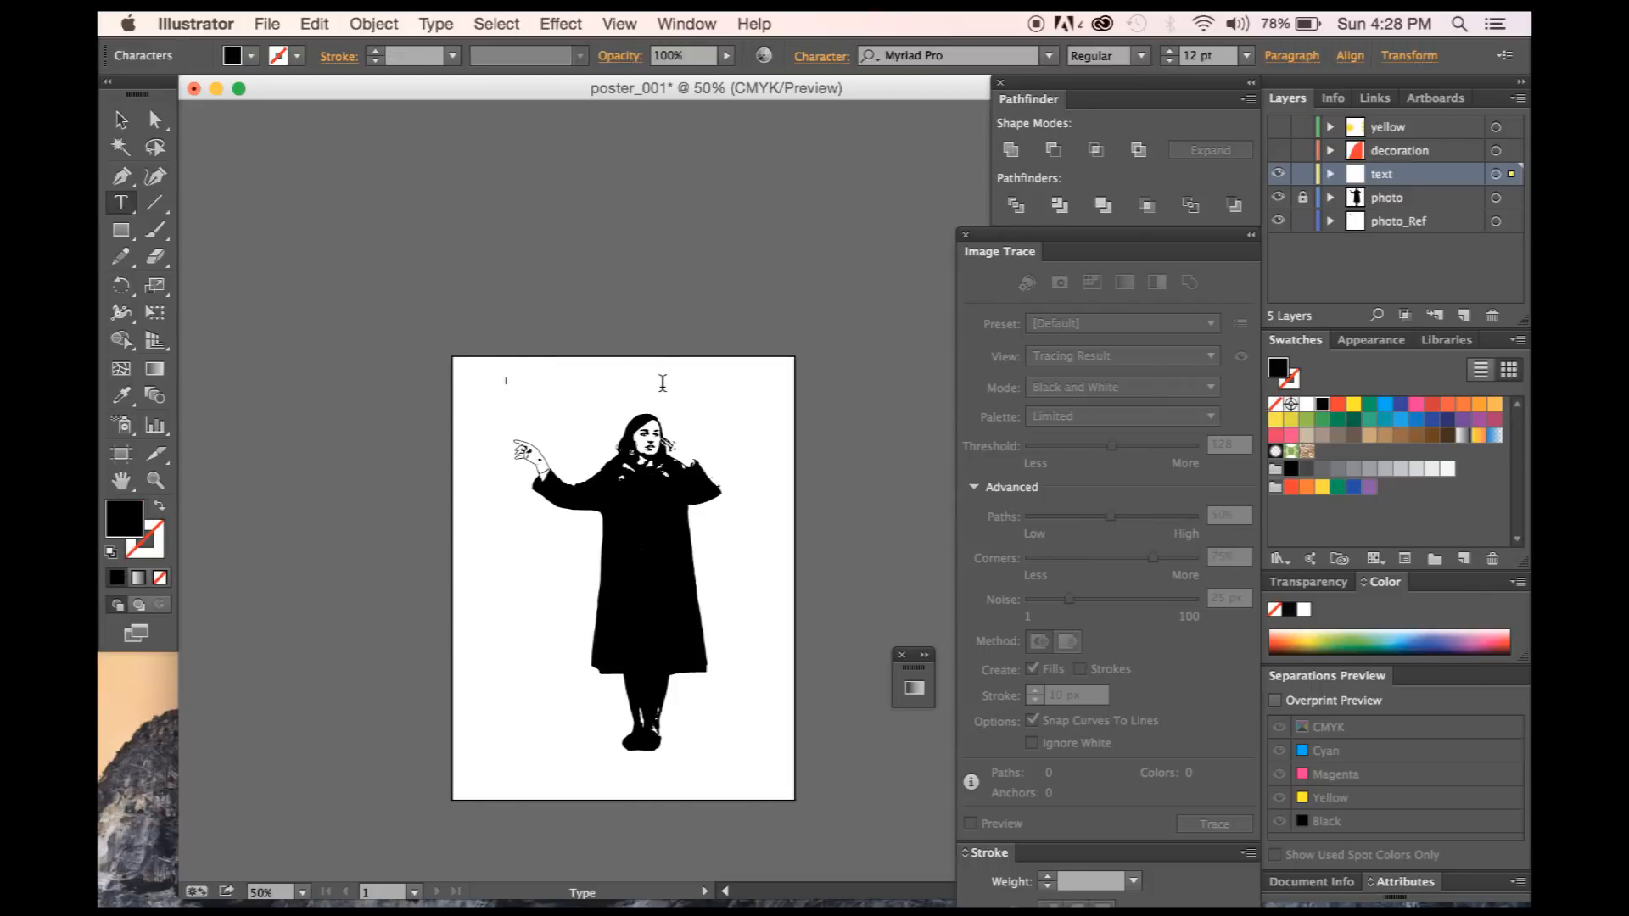
pyautogui.write('The Adding Machine')
pyautogui.press('super+1')
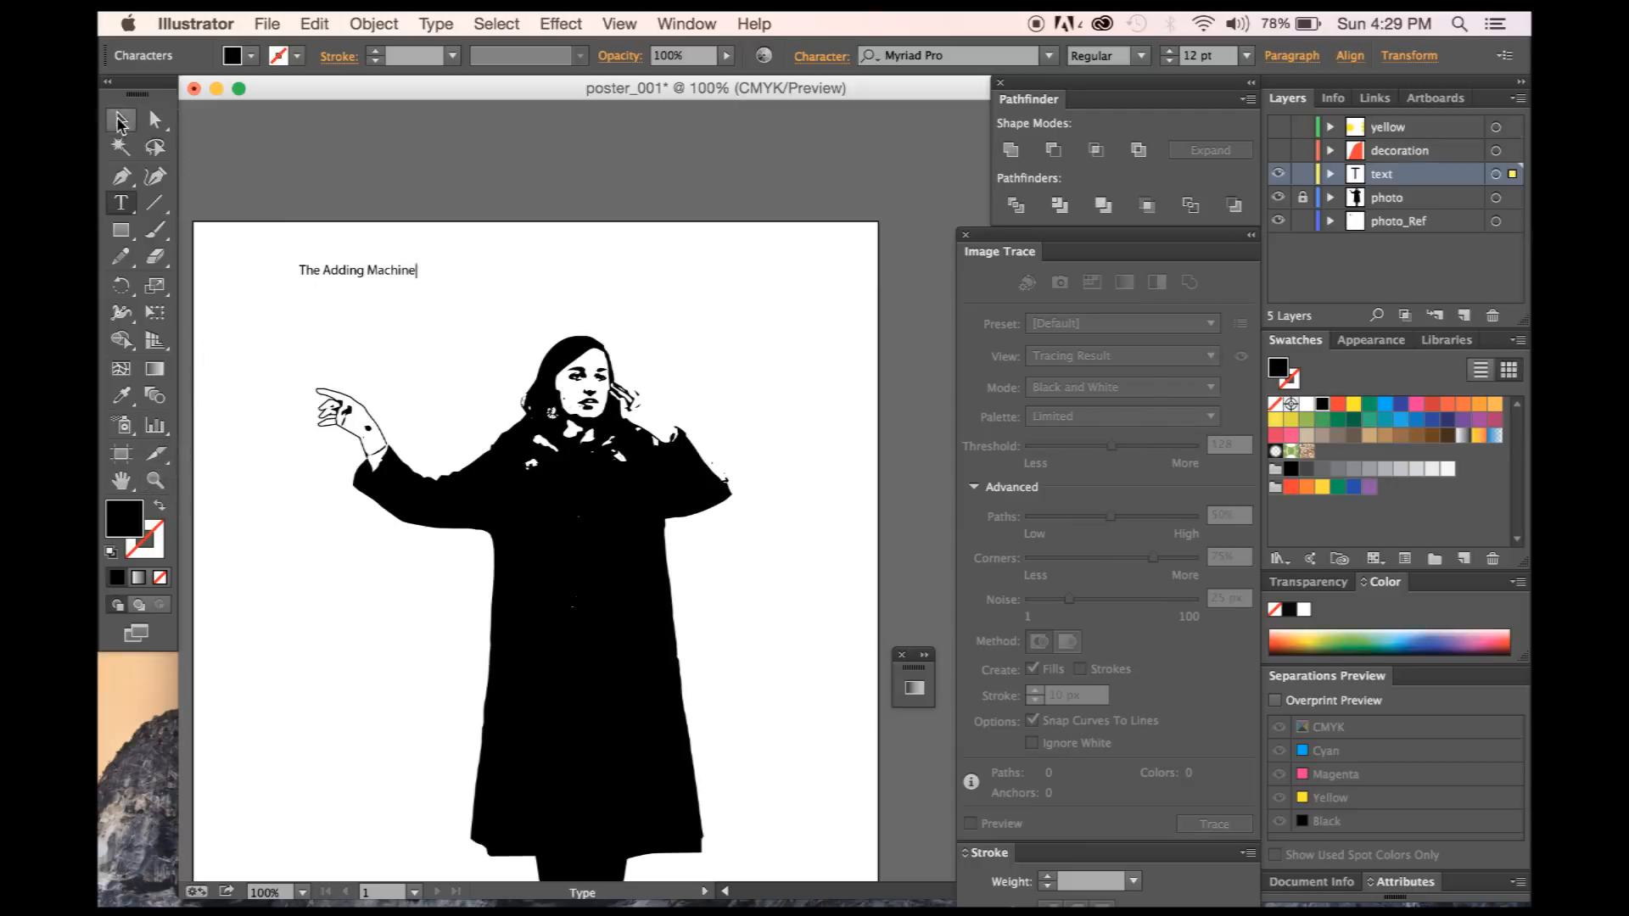
pyautogui.click(120, 121)
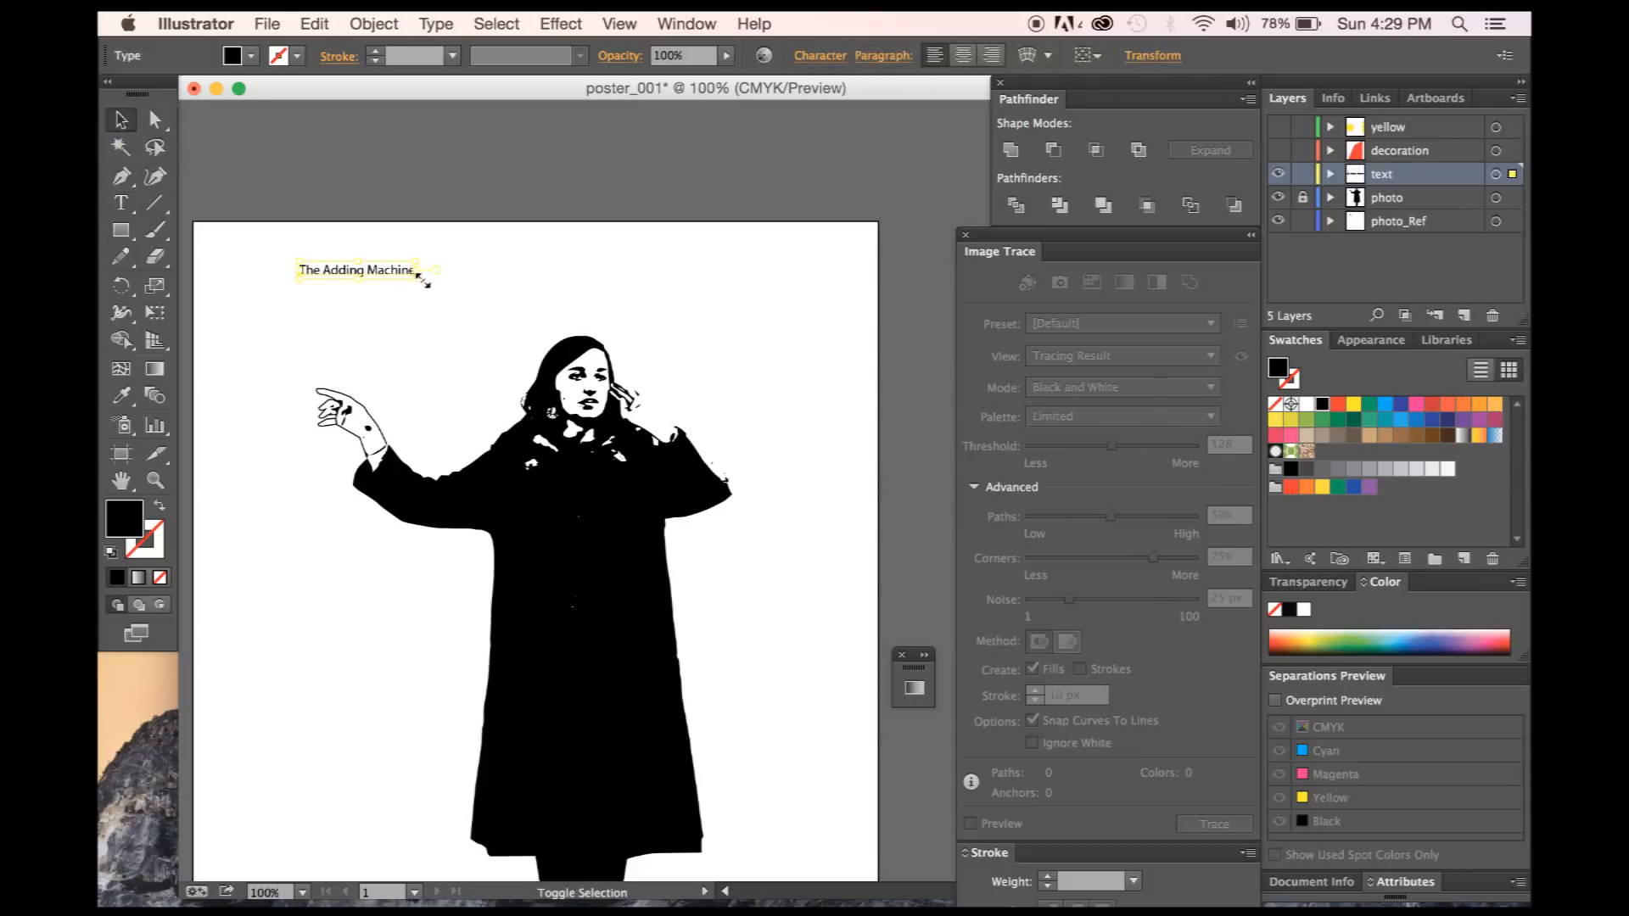
pyautogui.moveTo(422, 281); pyautogui.dragTo(709, 295)
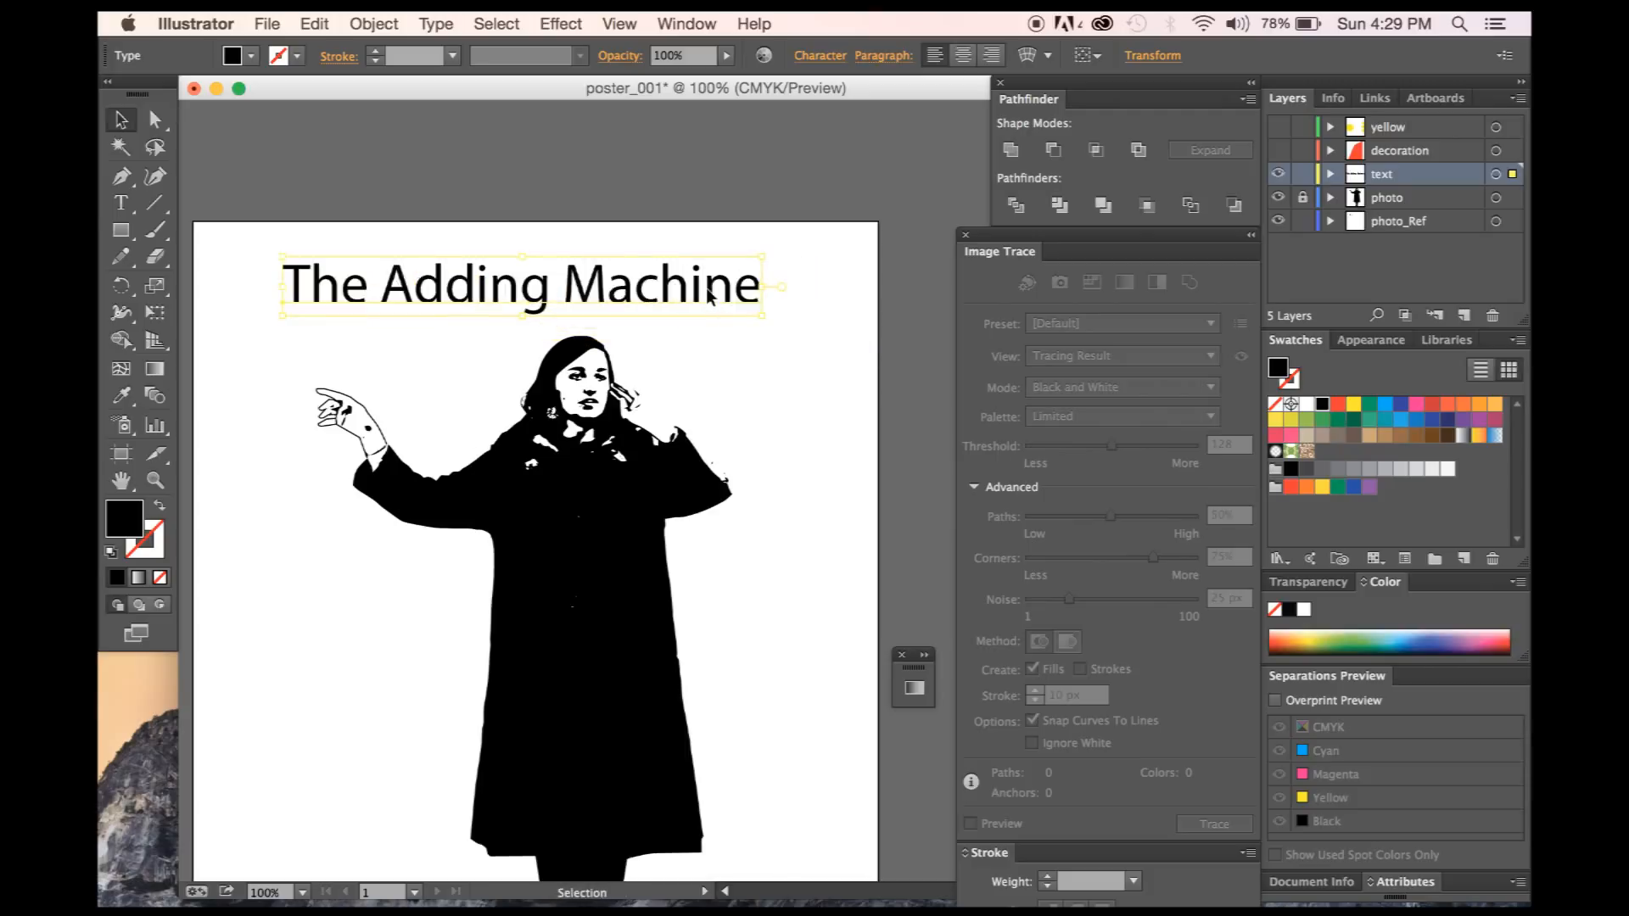
# Change the font of the whole "The Adding Machine" title to Times New Roman.
pyautogui.click(121, 203)
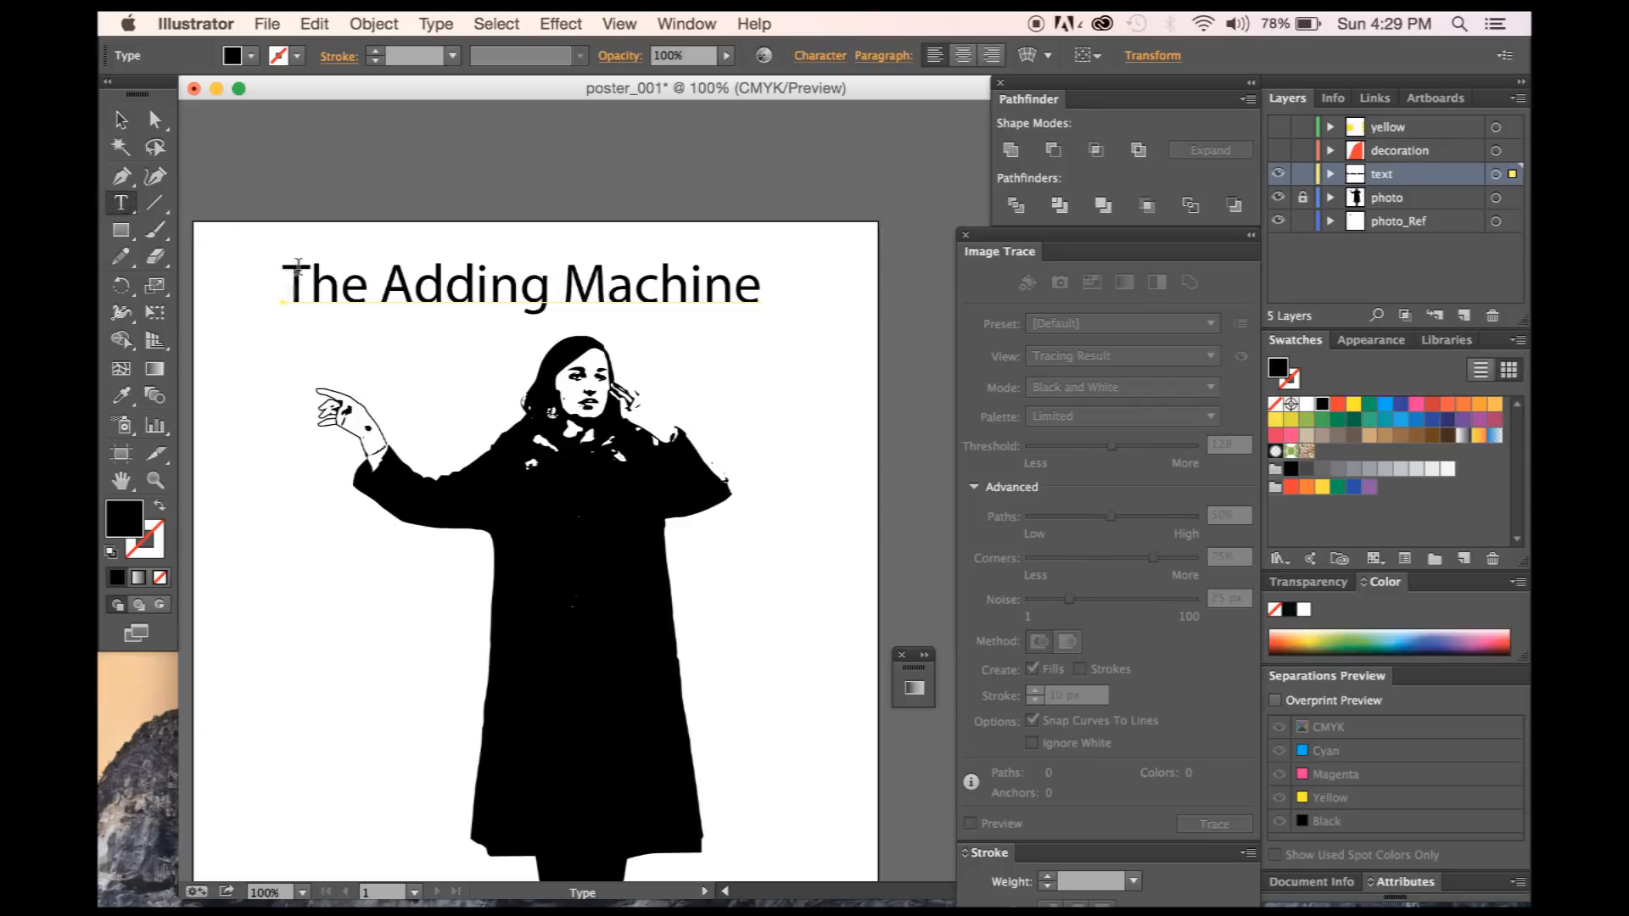
pyautogui.moveTo(286, 274); pyautogui.dragTo(779, 274)
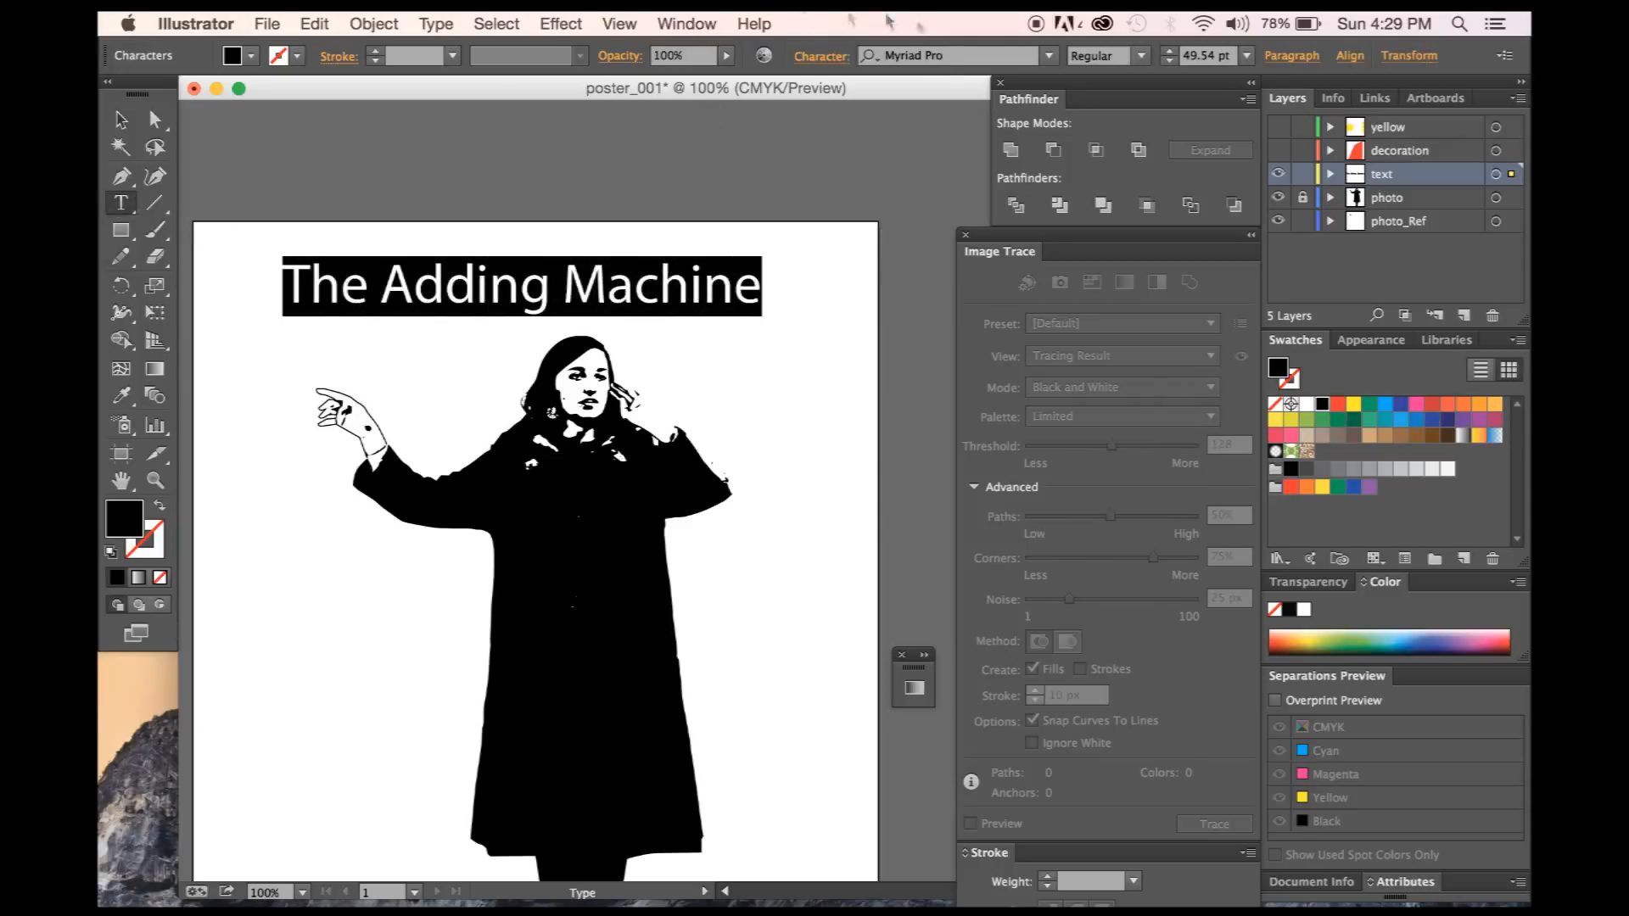
pyautogui.click(1050, 56)
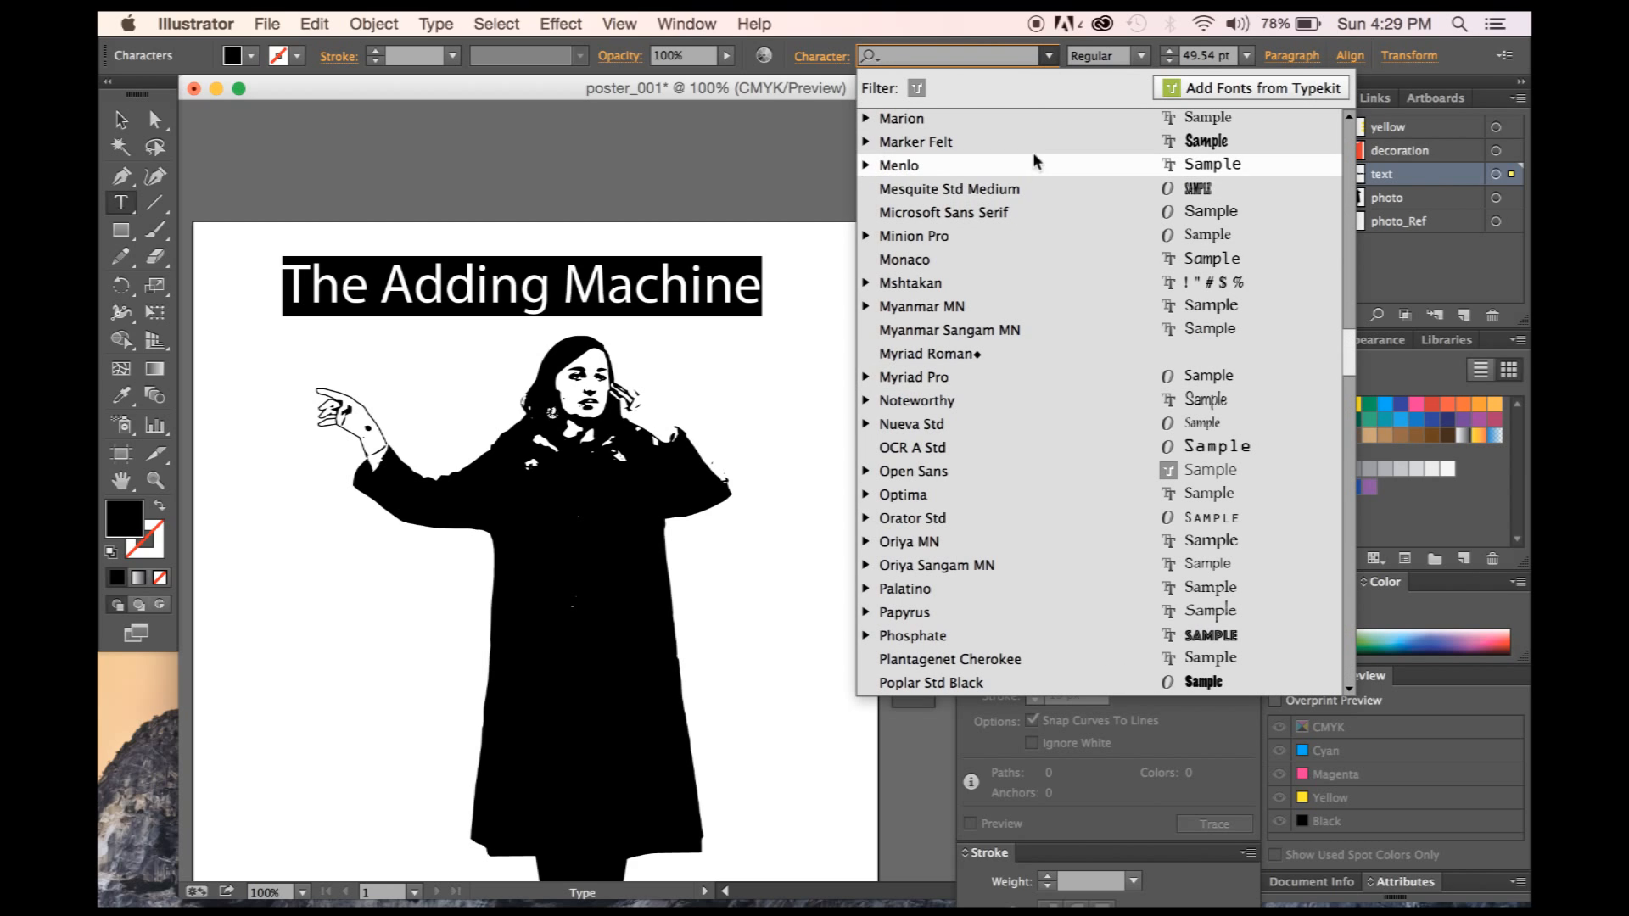
pyautogui.scroll(-15, 1033, 390)
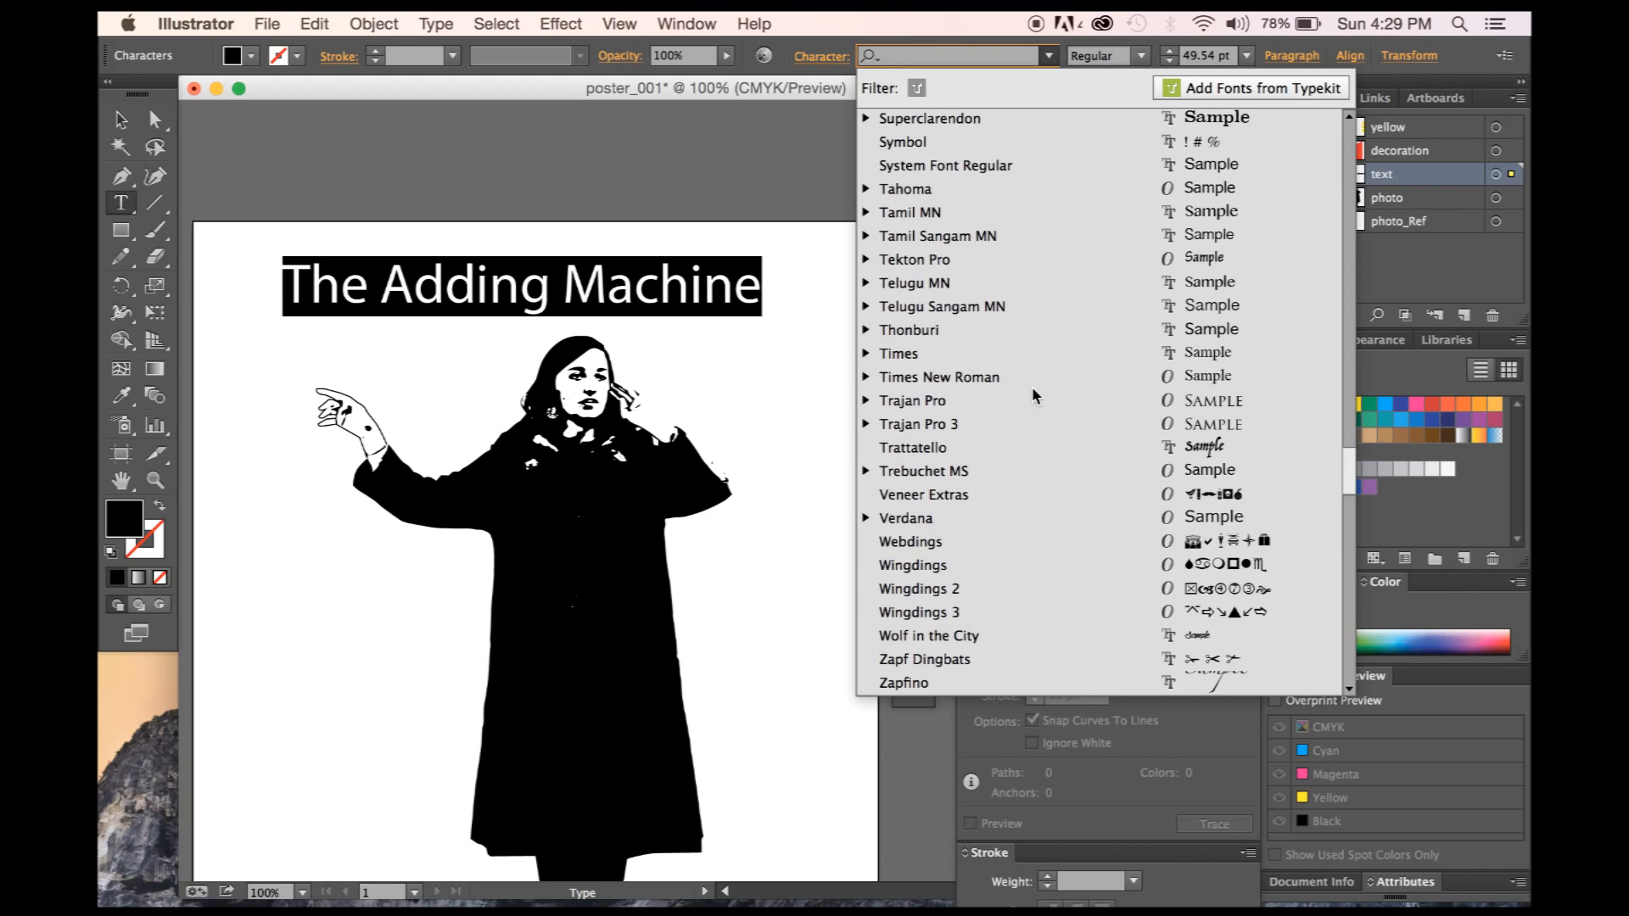
pyautogui.click(1027, 376)
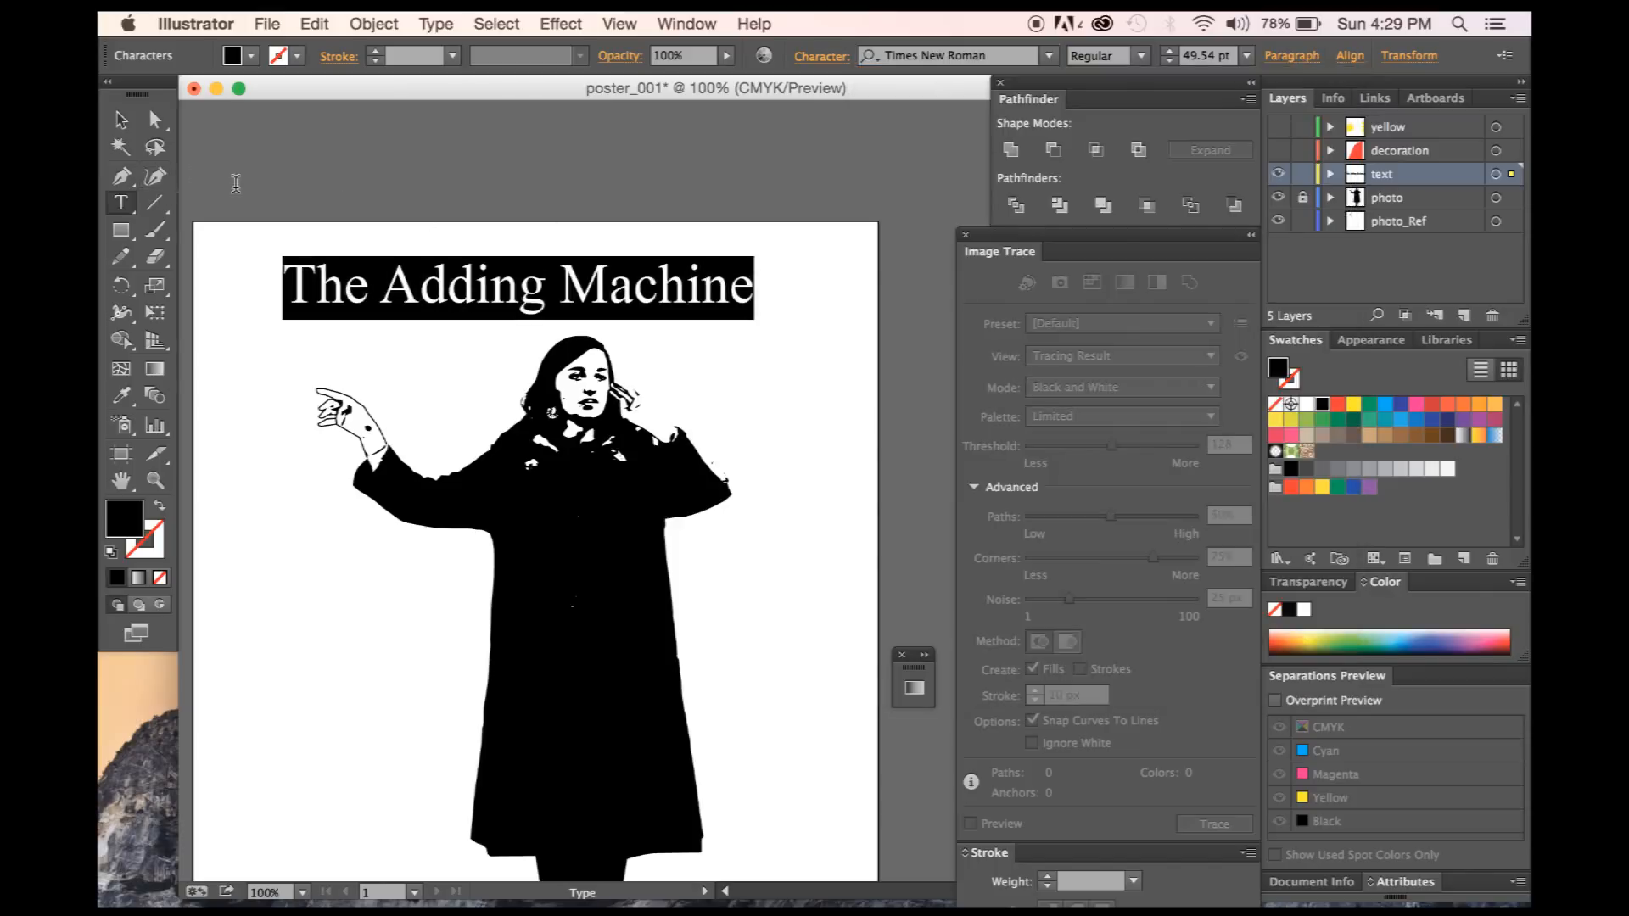
pyautogui.click(122, 121)
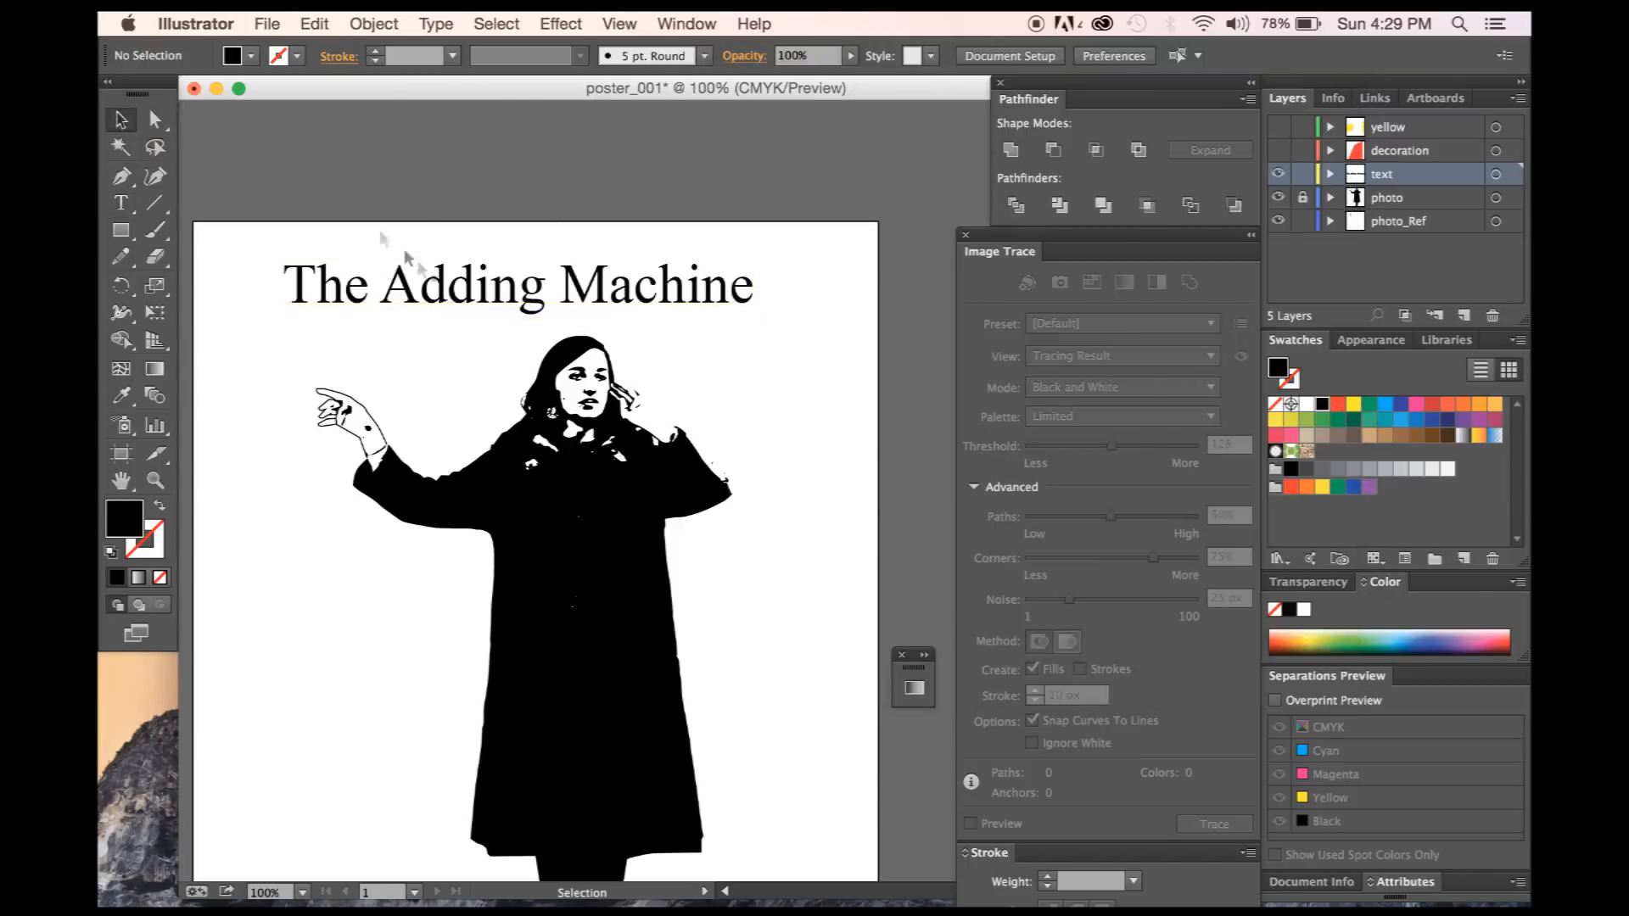
# Convert the "The Adding Machine" title to outlines.
pyautogui.click(447, 301)
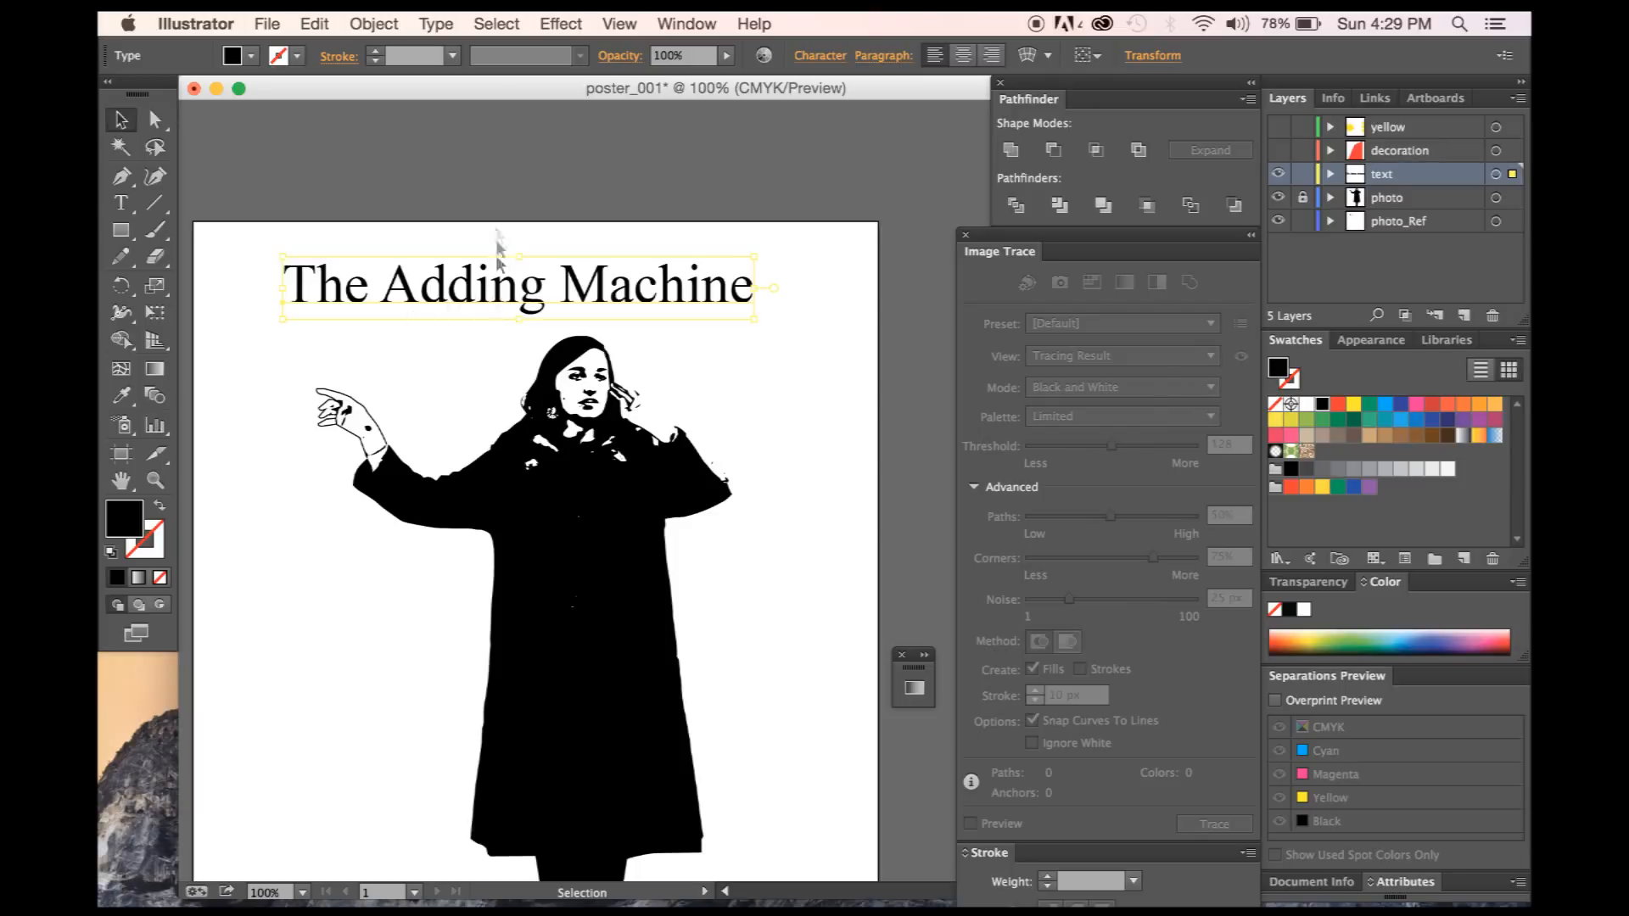
pyautogui.press('super+minus')
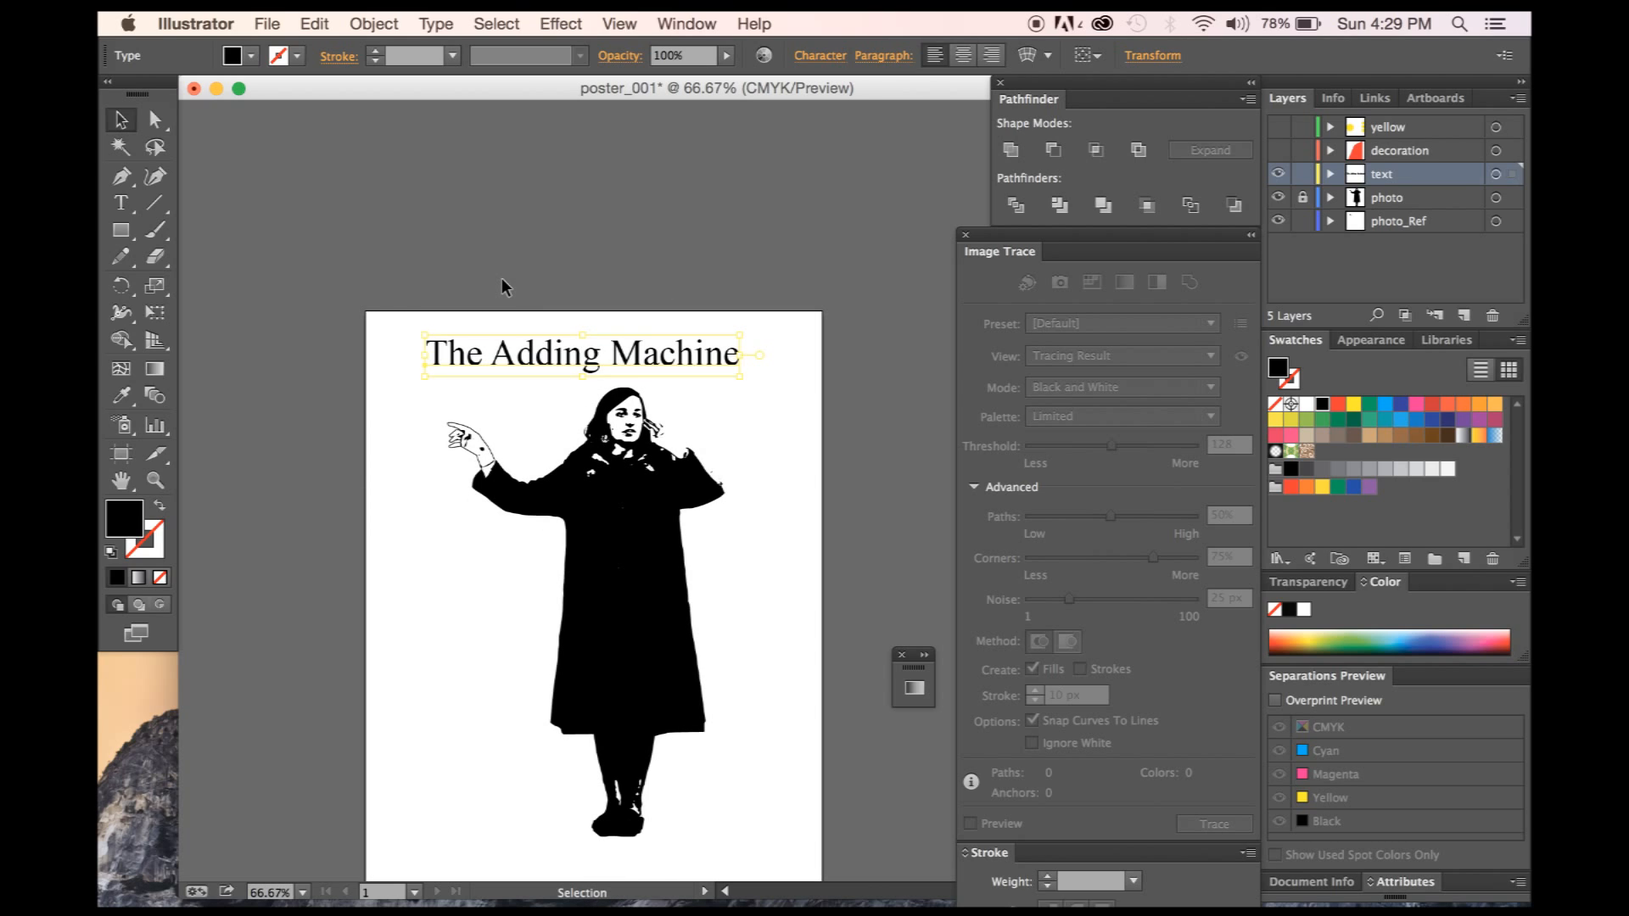
pyautogui.click(501, 280)
pyautogui.scroll(-3, 465, 333)
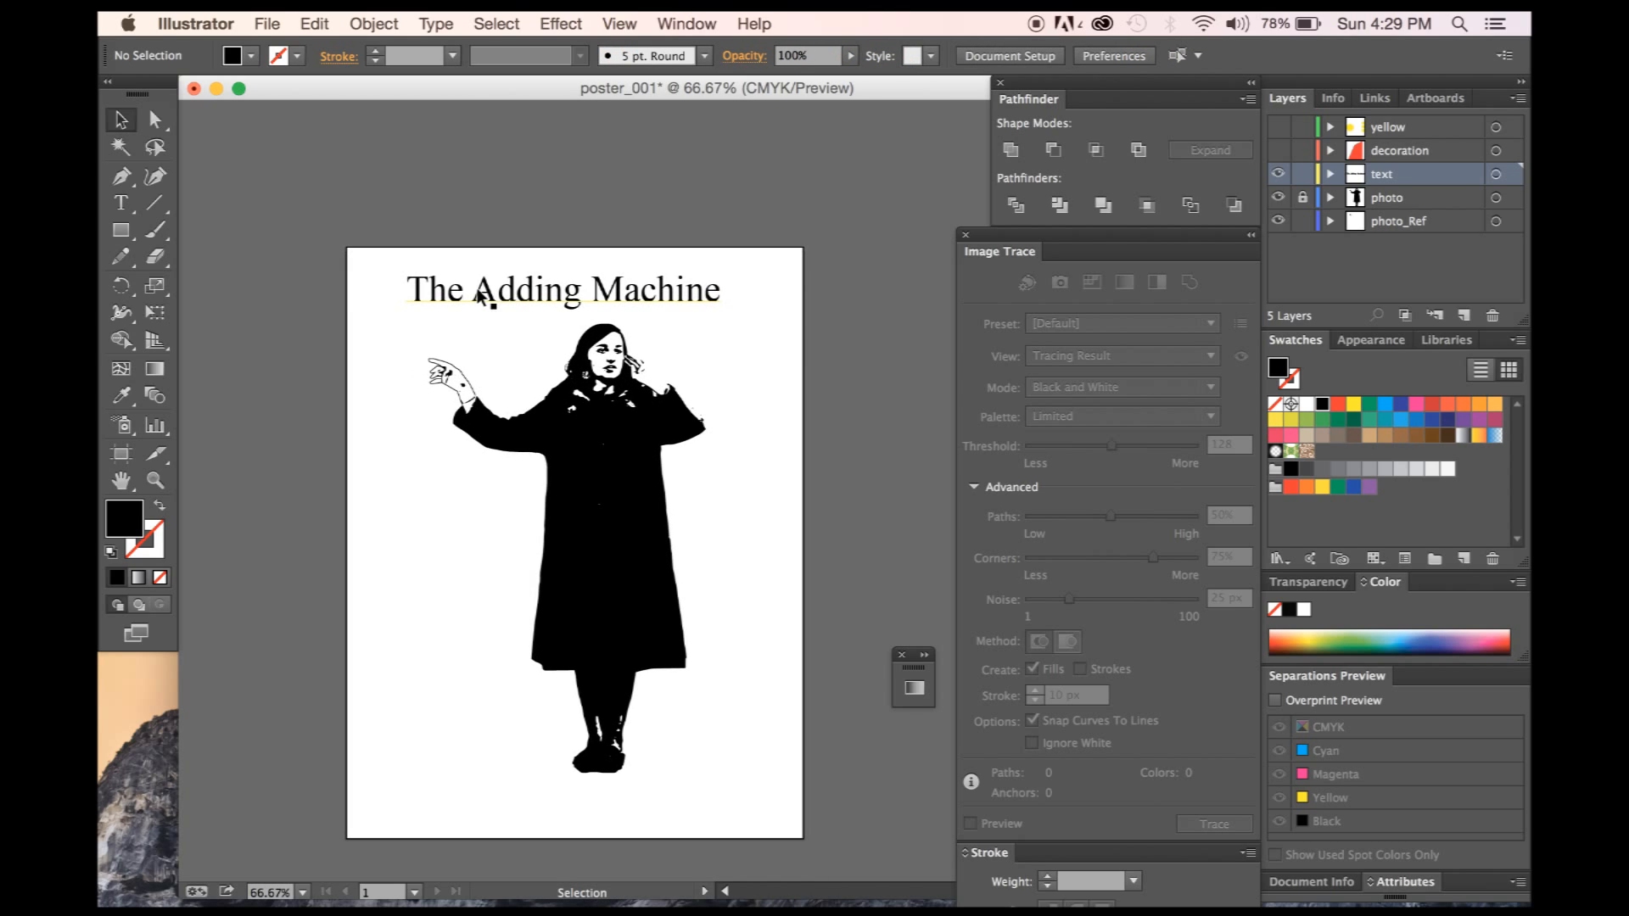
pyautogui.click(479, 295)
pyautogui.click(385, 248)
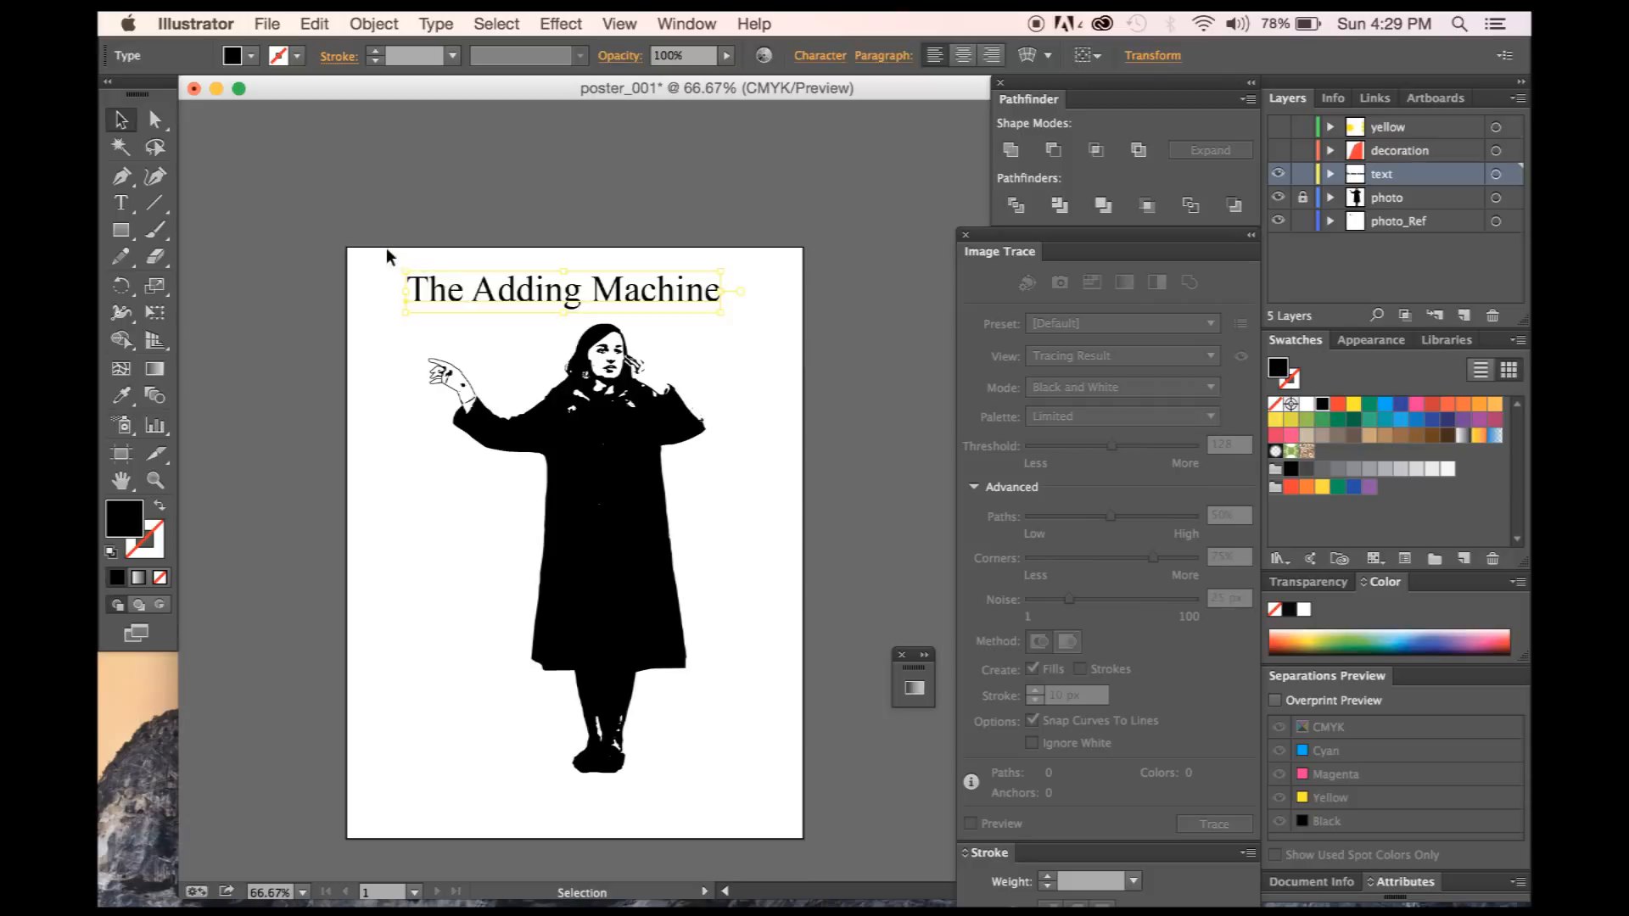
pyautogui.click(442, 297)
pyautogui.click(434, 25)
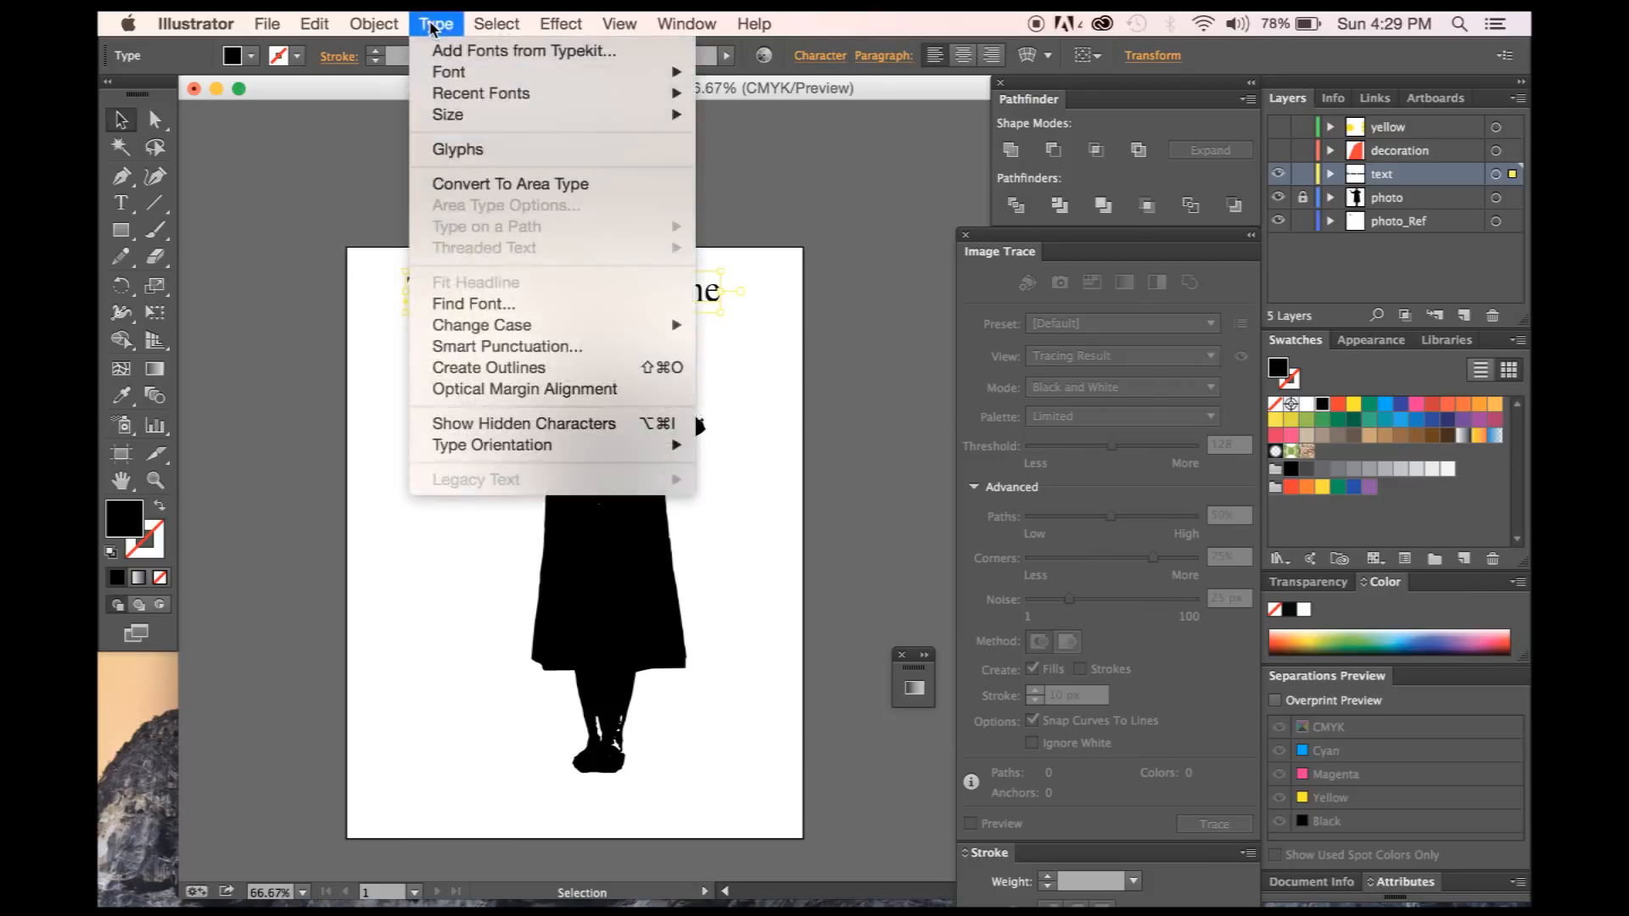
pyautogui.click(535, 368)
pyautogui.click(488, 224)
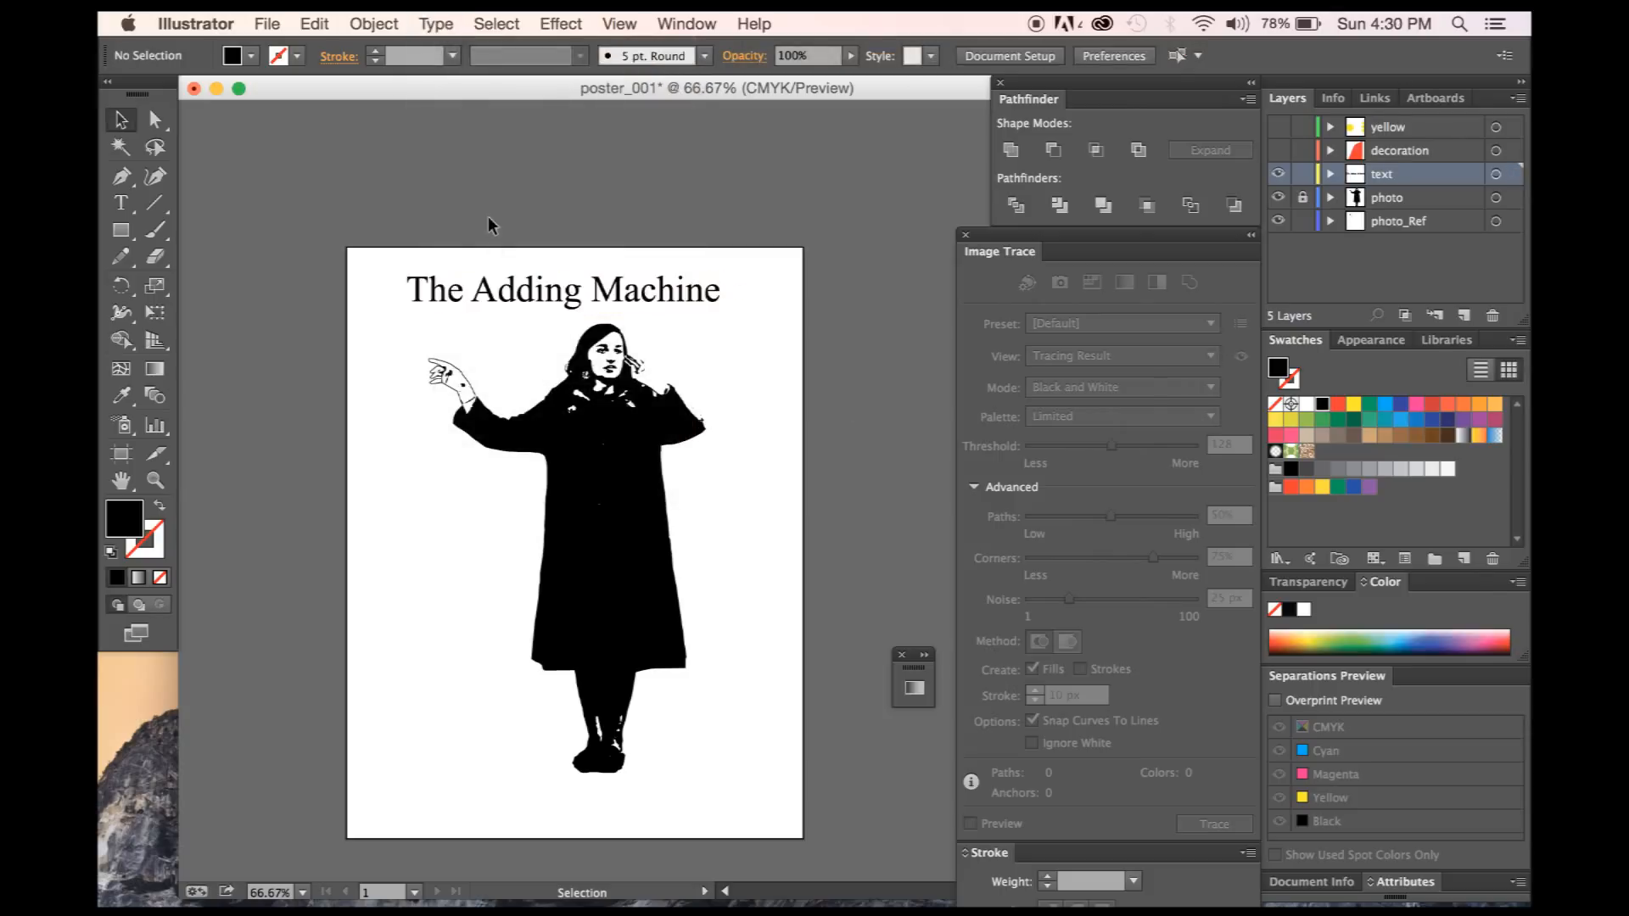
# Stretch the ascender of the outlined "h" in "The" upward by moving its top anchor points about 0.08 in.
pyautogui.click(155, 480)
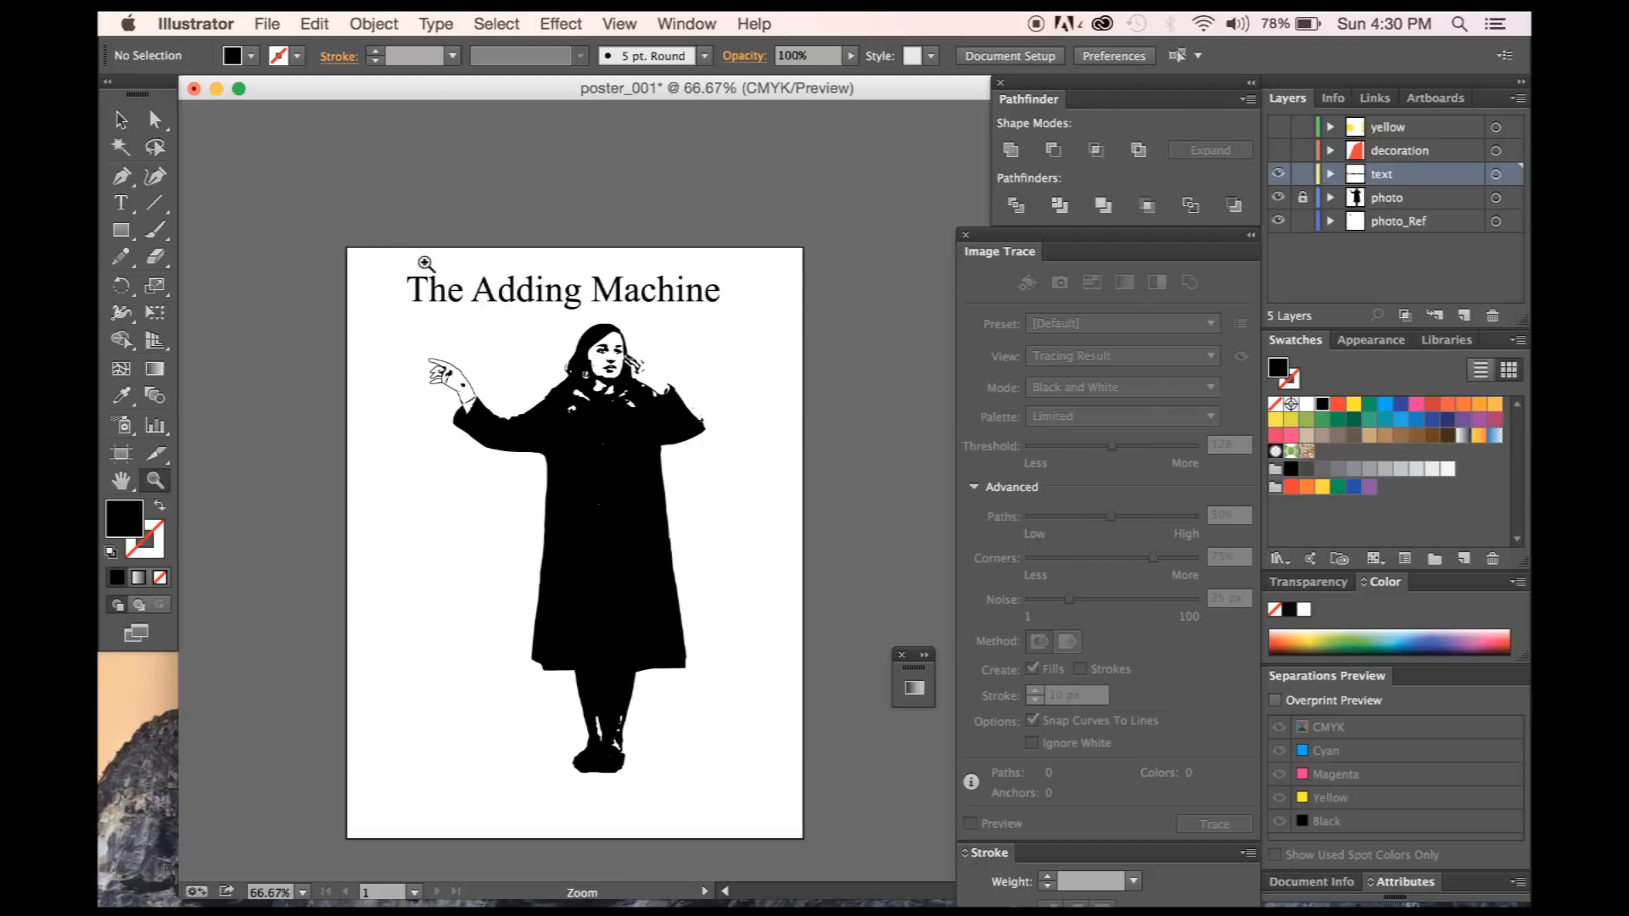
pyautogui.moveTo(425, 264); pyautogui.dragTo(473, 319)
pyautogui.click(159, 126)
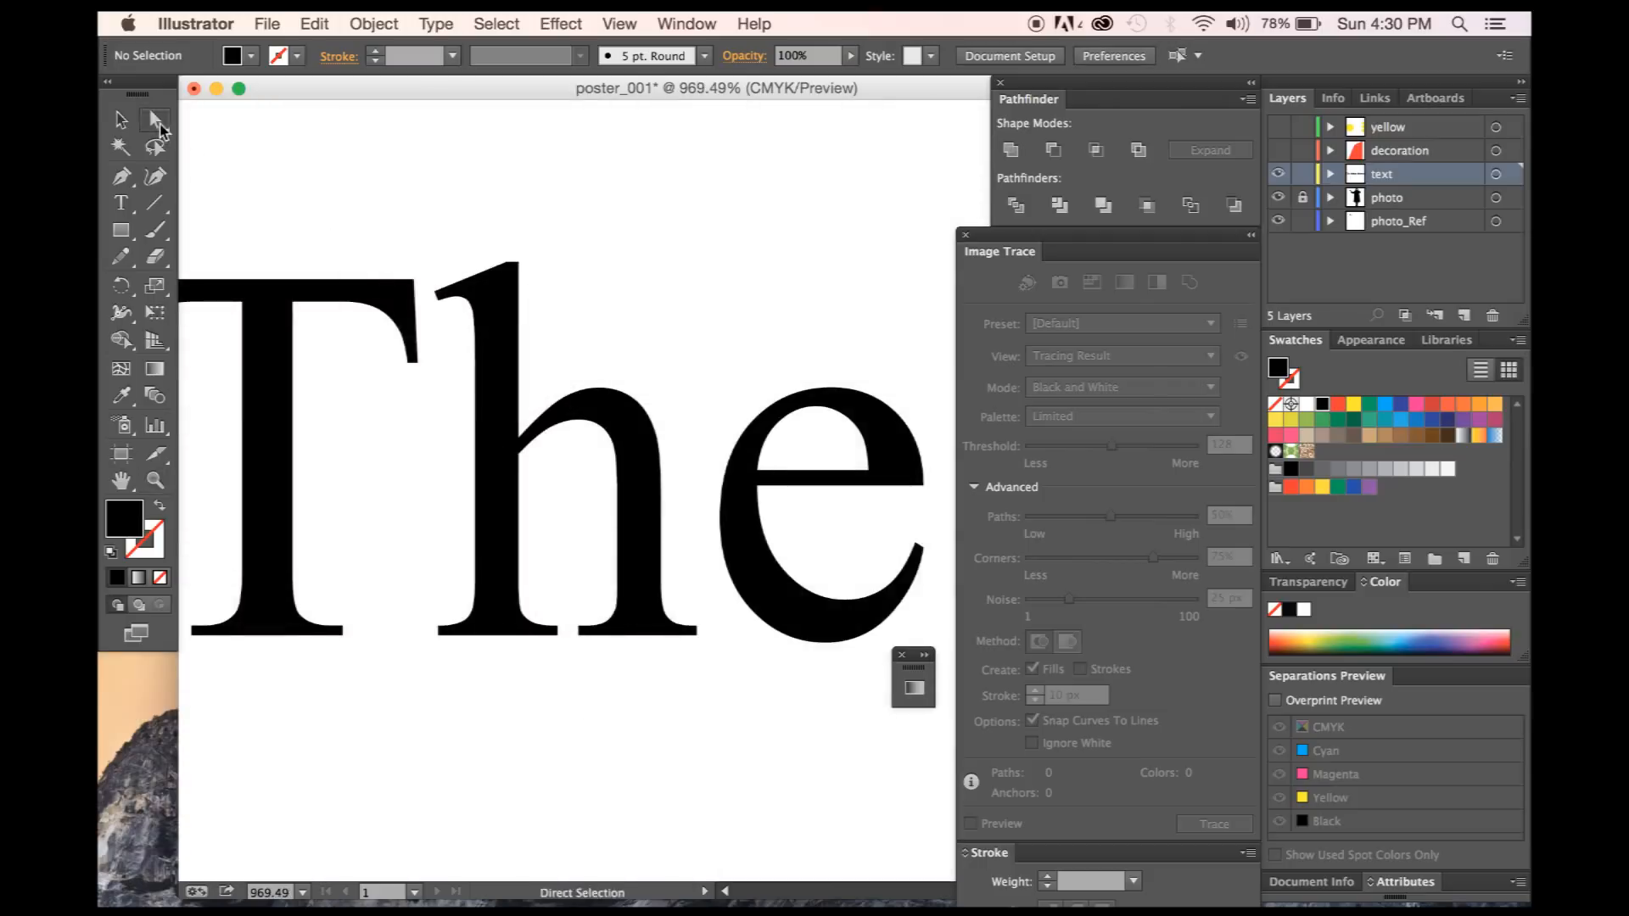
pyautogui.click(518, 271)
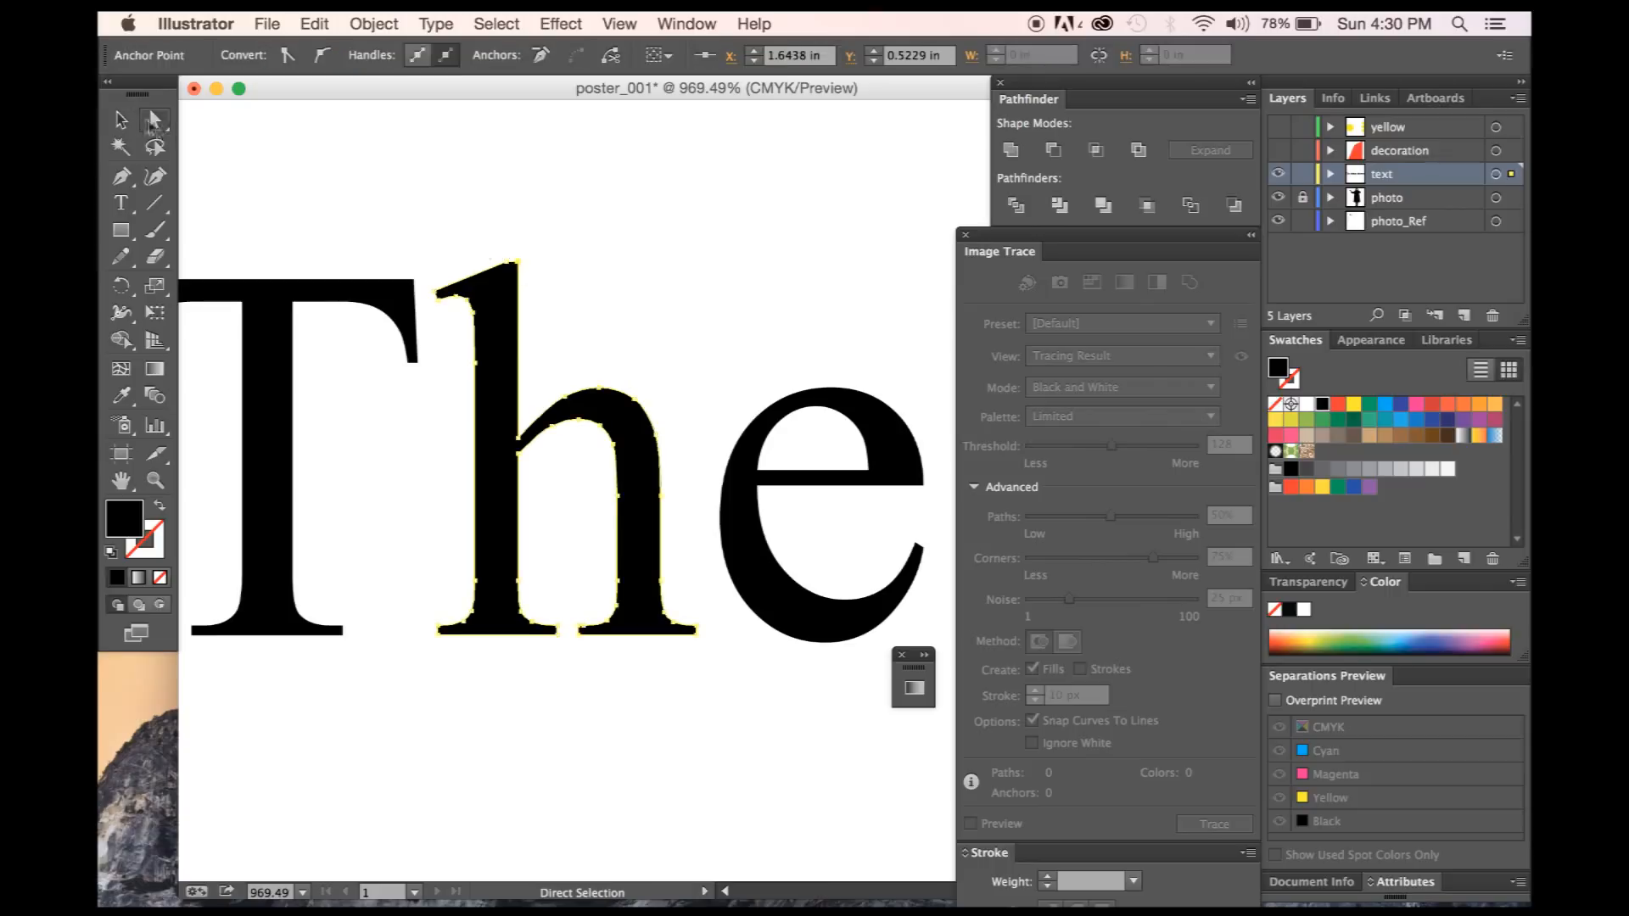
pyautogui.moveTo(472, 241); pyautogui.dragTo(570, 297)
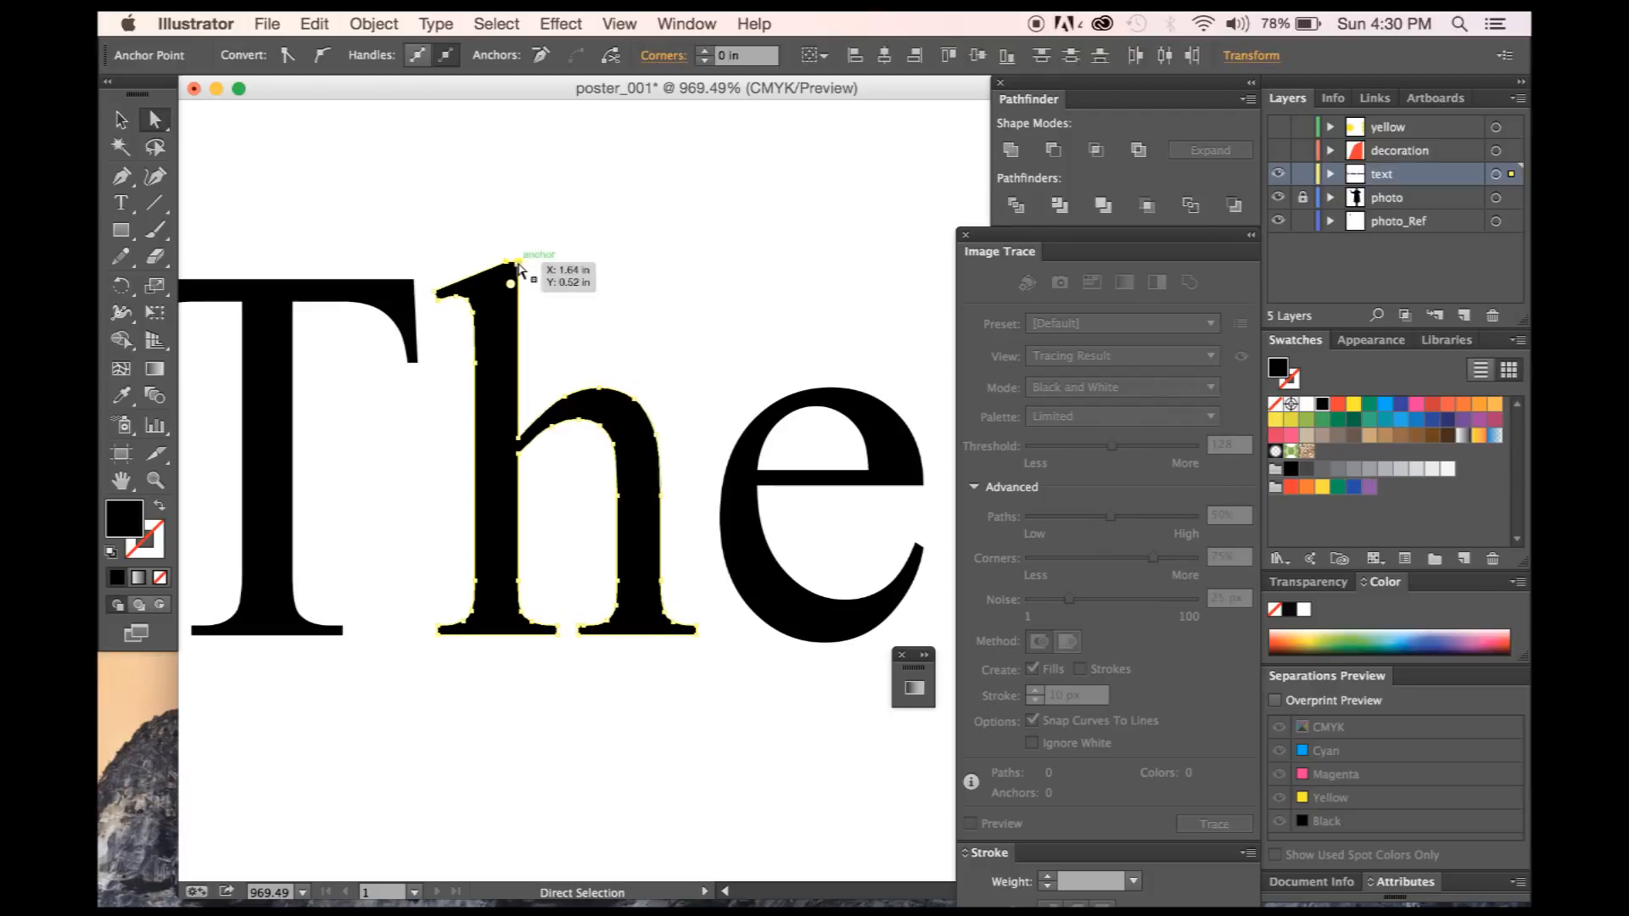
pyautogui.moveTo(518, 253); pyautogui.dragTo(526, 207)
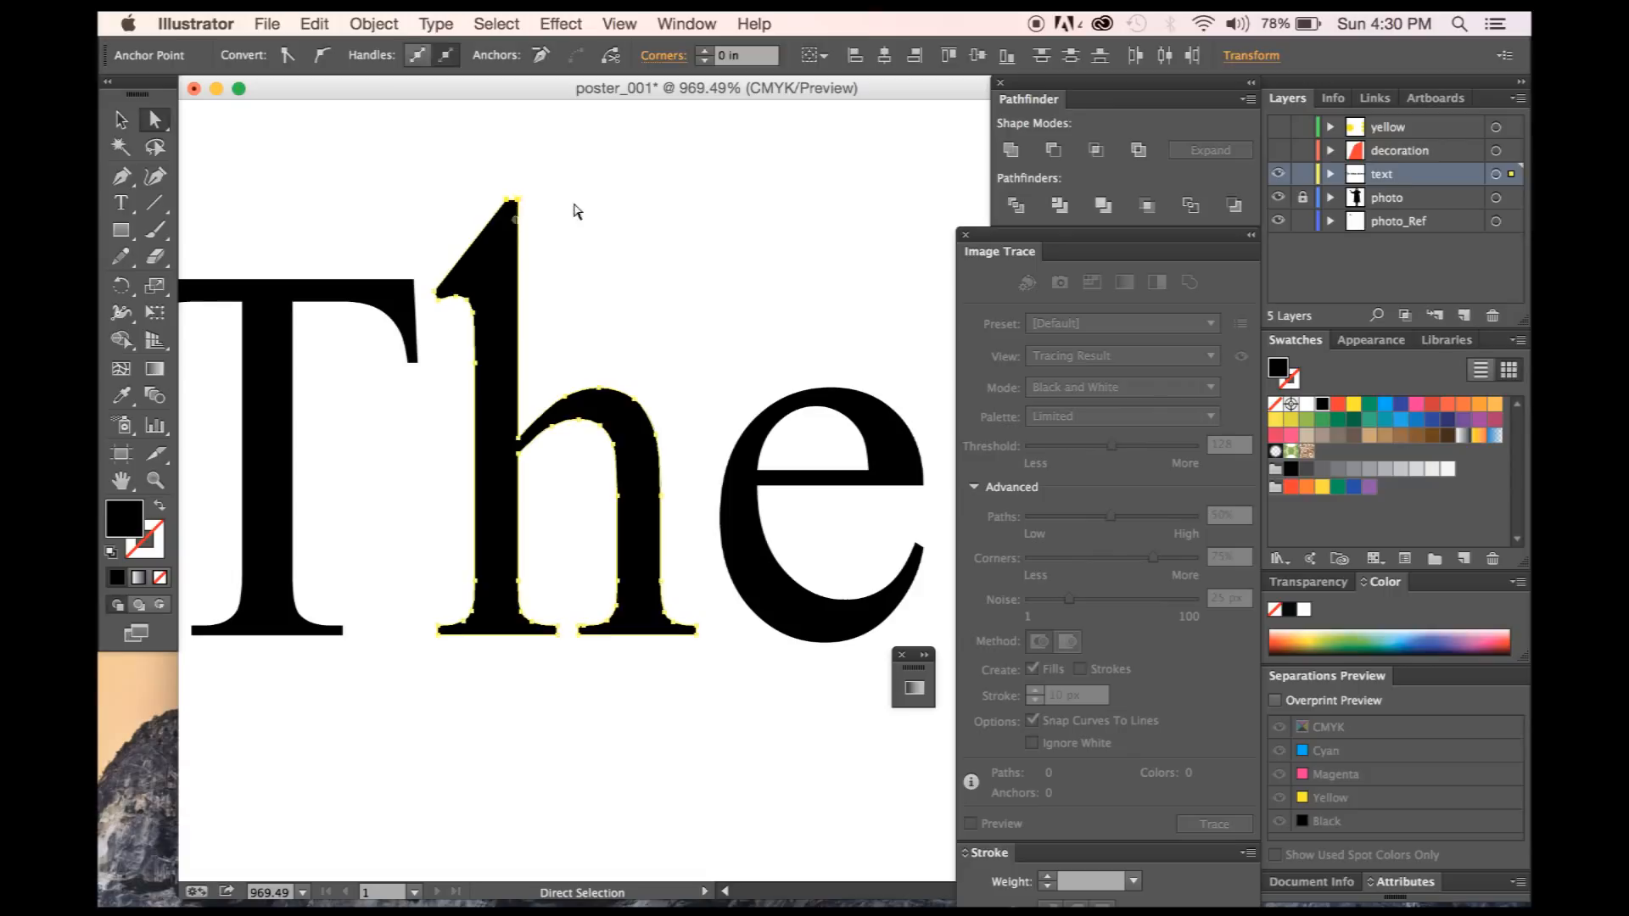
pyautogui.click(571, 212)
pyautogui.click(517, 202)
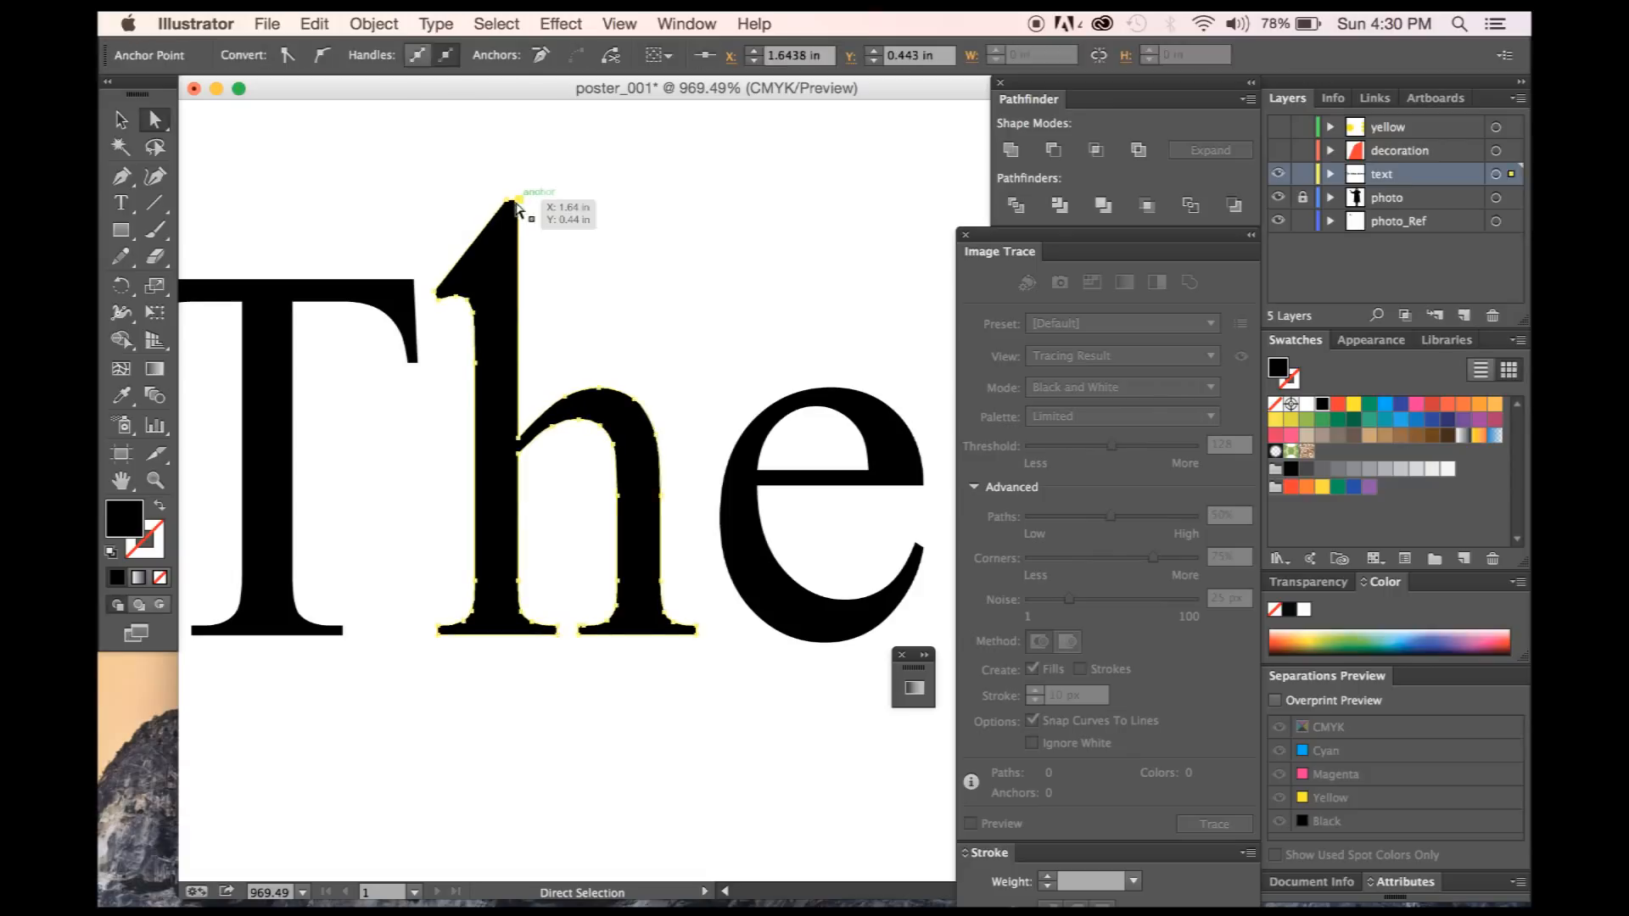
pyautogui.click(558, 273)
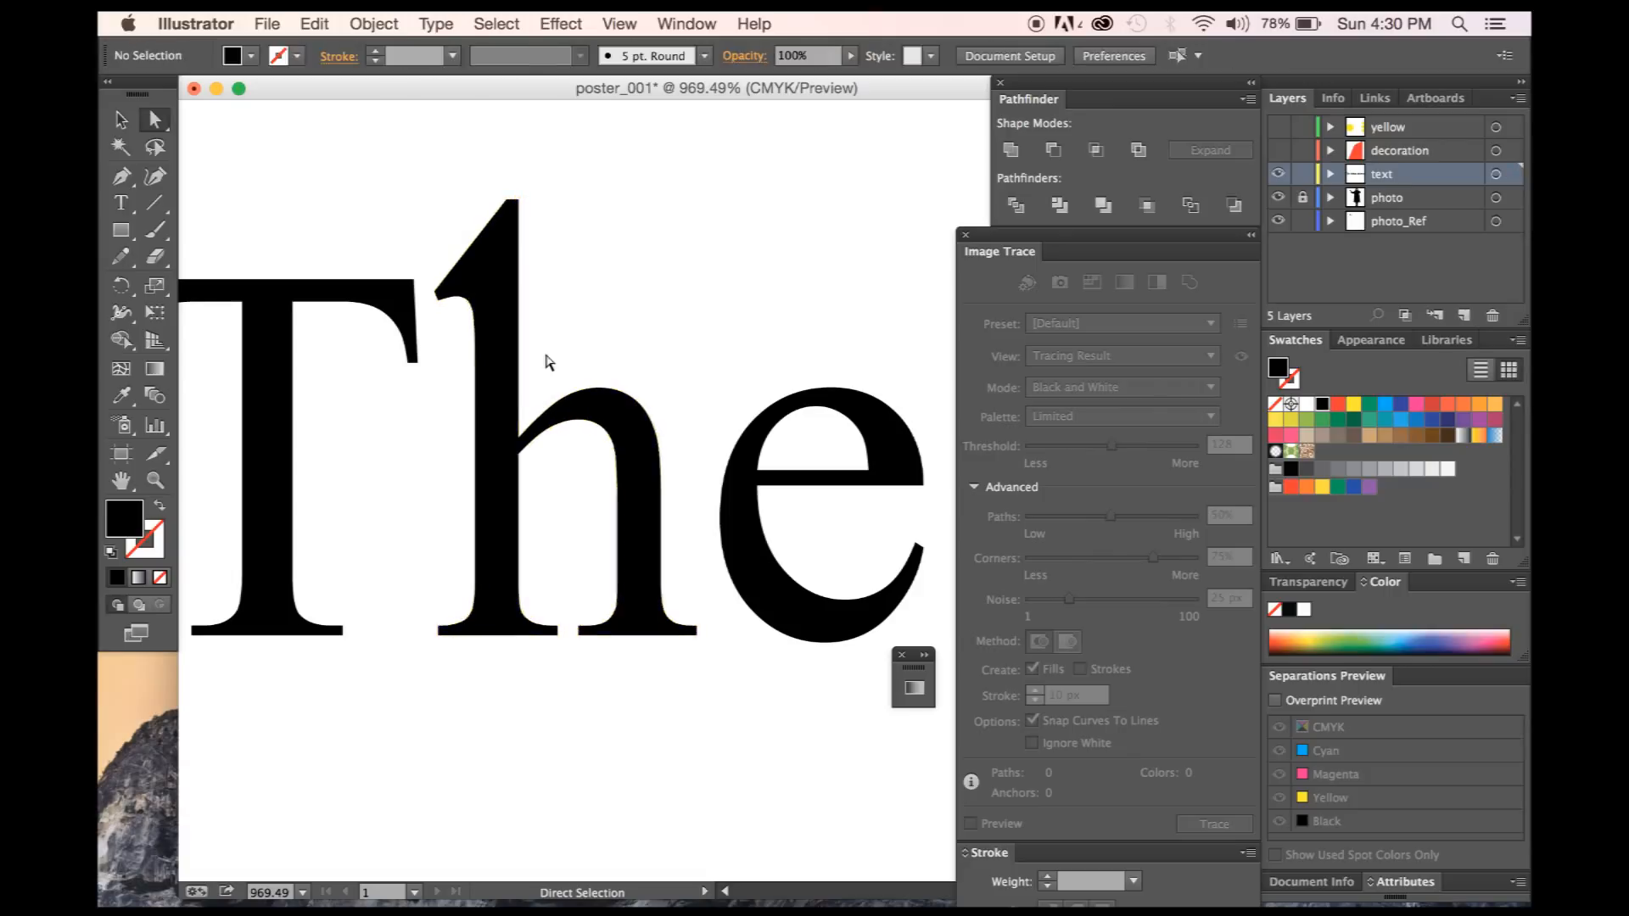
# Check the whole poster with the photo layer hidden and shown again, and make the yellow and decoration layers visible.
pyautogui.press('super+1')
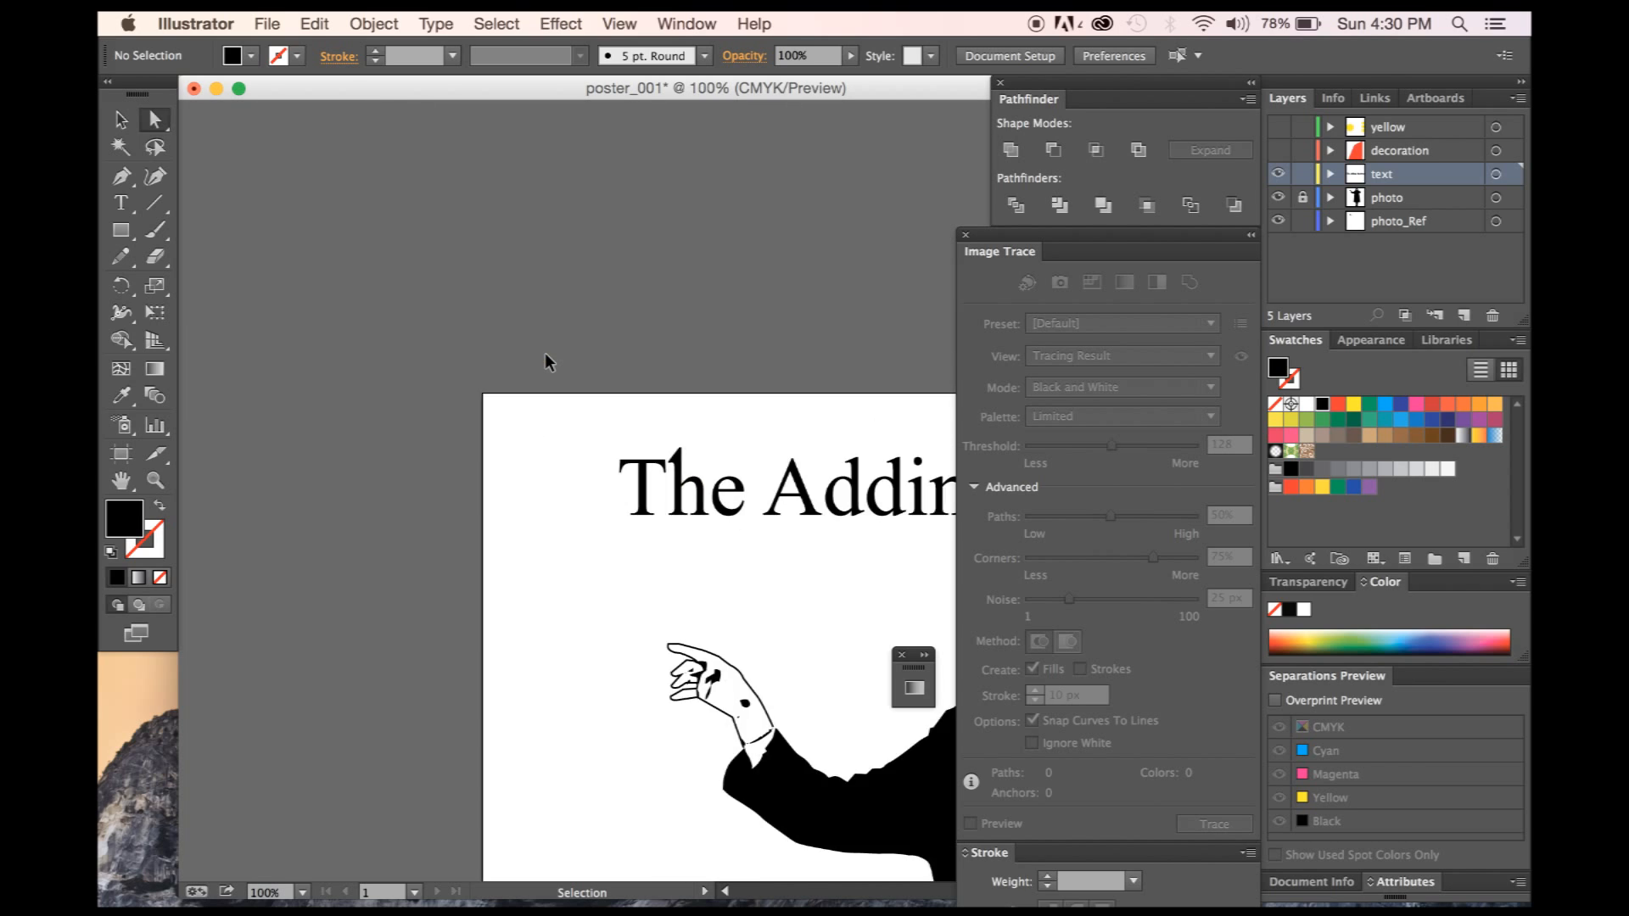
pyautogui.hscroll(9, 805, 550)
pyautogui.scroll(-5, 804, 550)
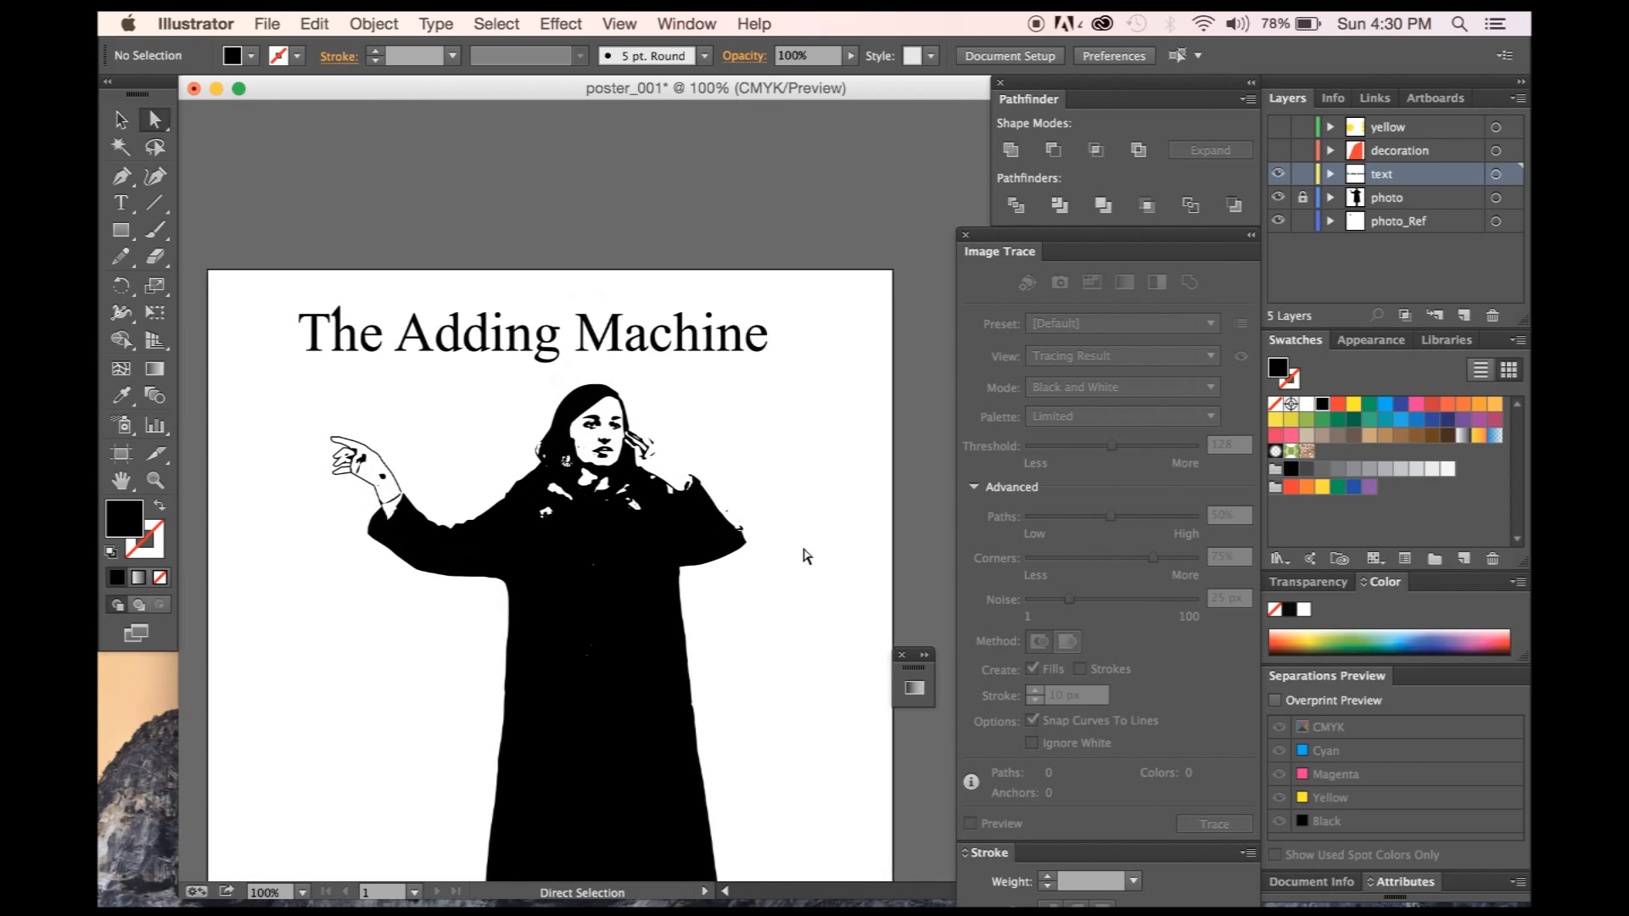
pyautogui.press('super+minus')
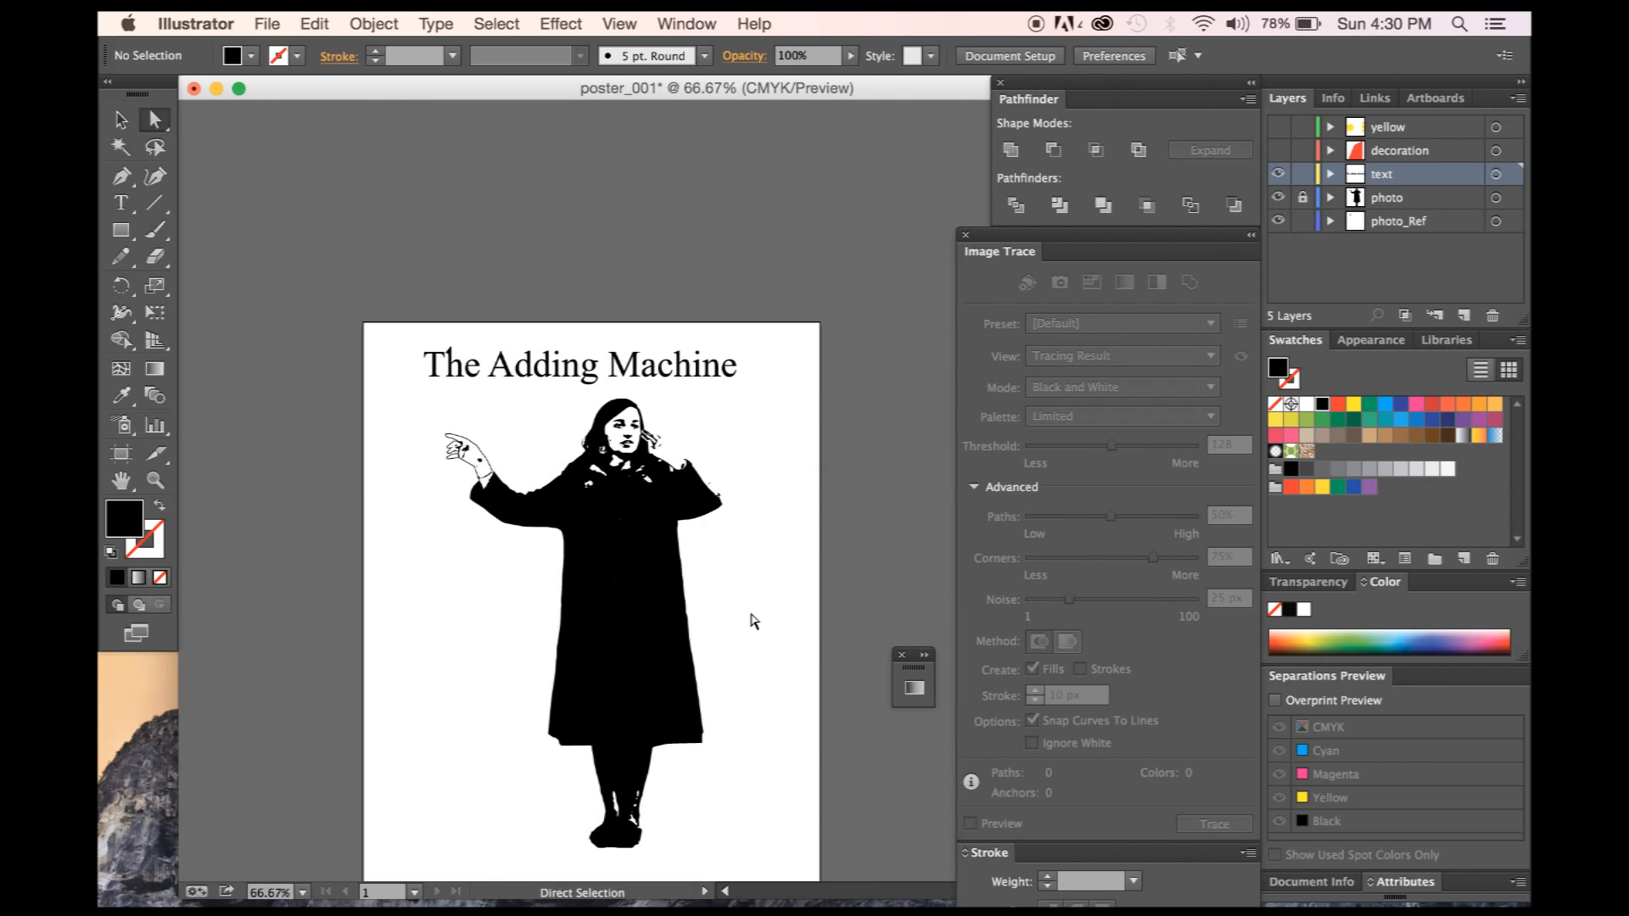
pyautogui.scroll(-5, 754, 616)
pyautogui.scroll(1, 754, 616)
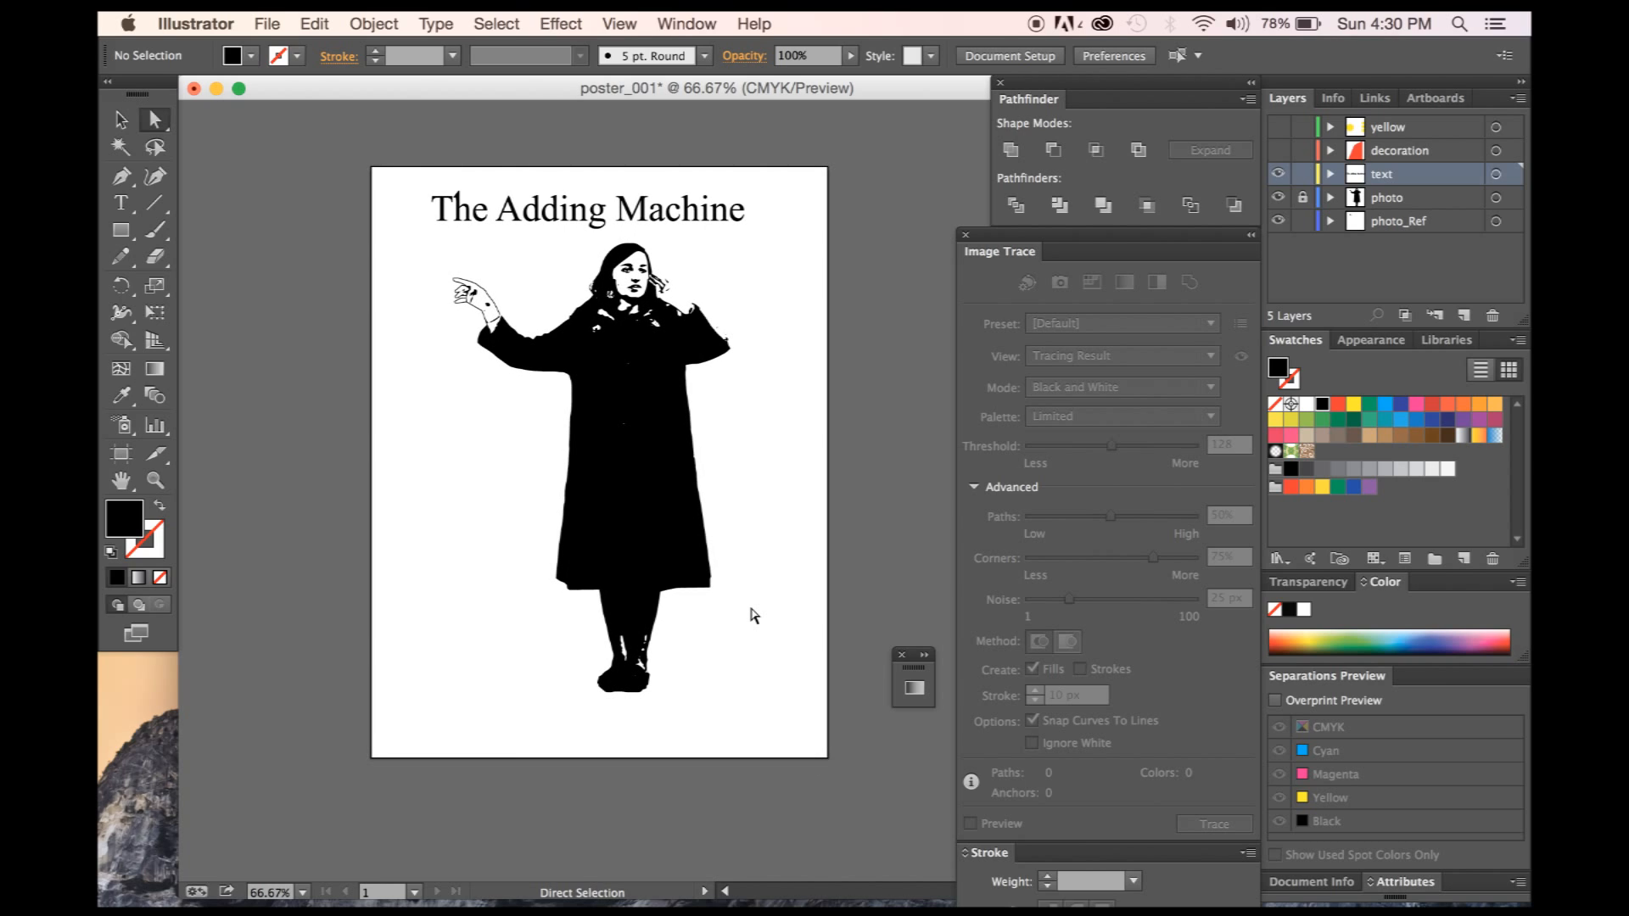
pyautogui.click(1279, 200)
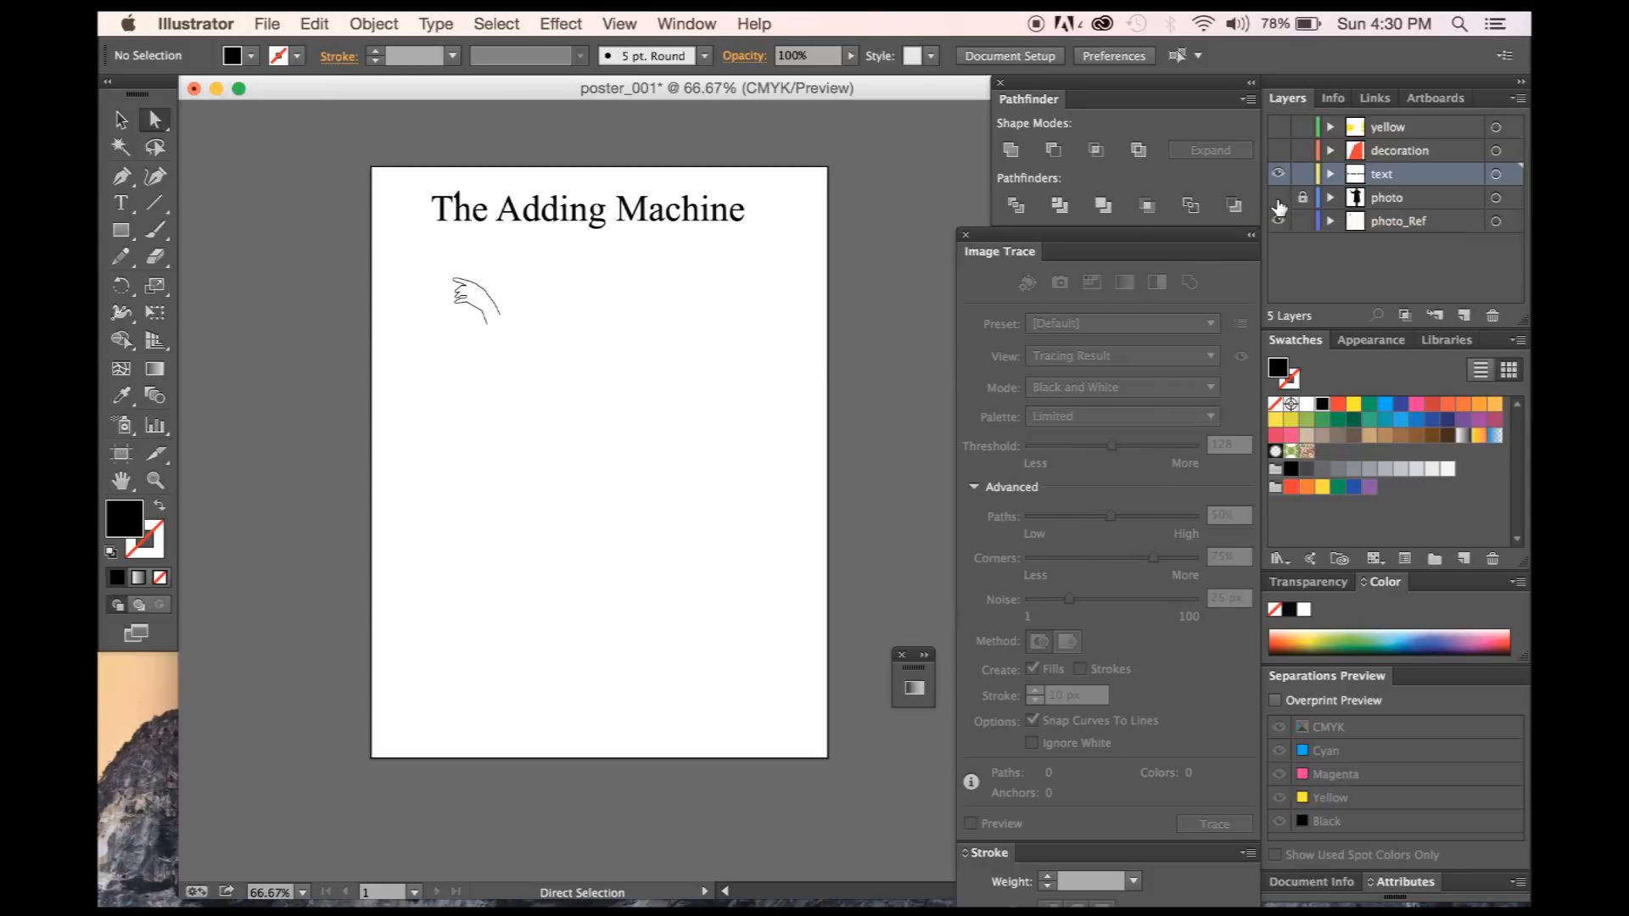
pyautogui.click(1279, 201)
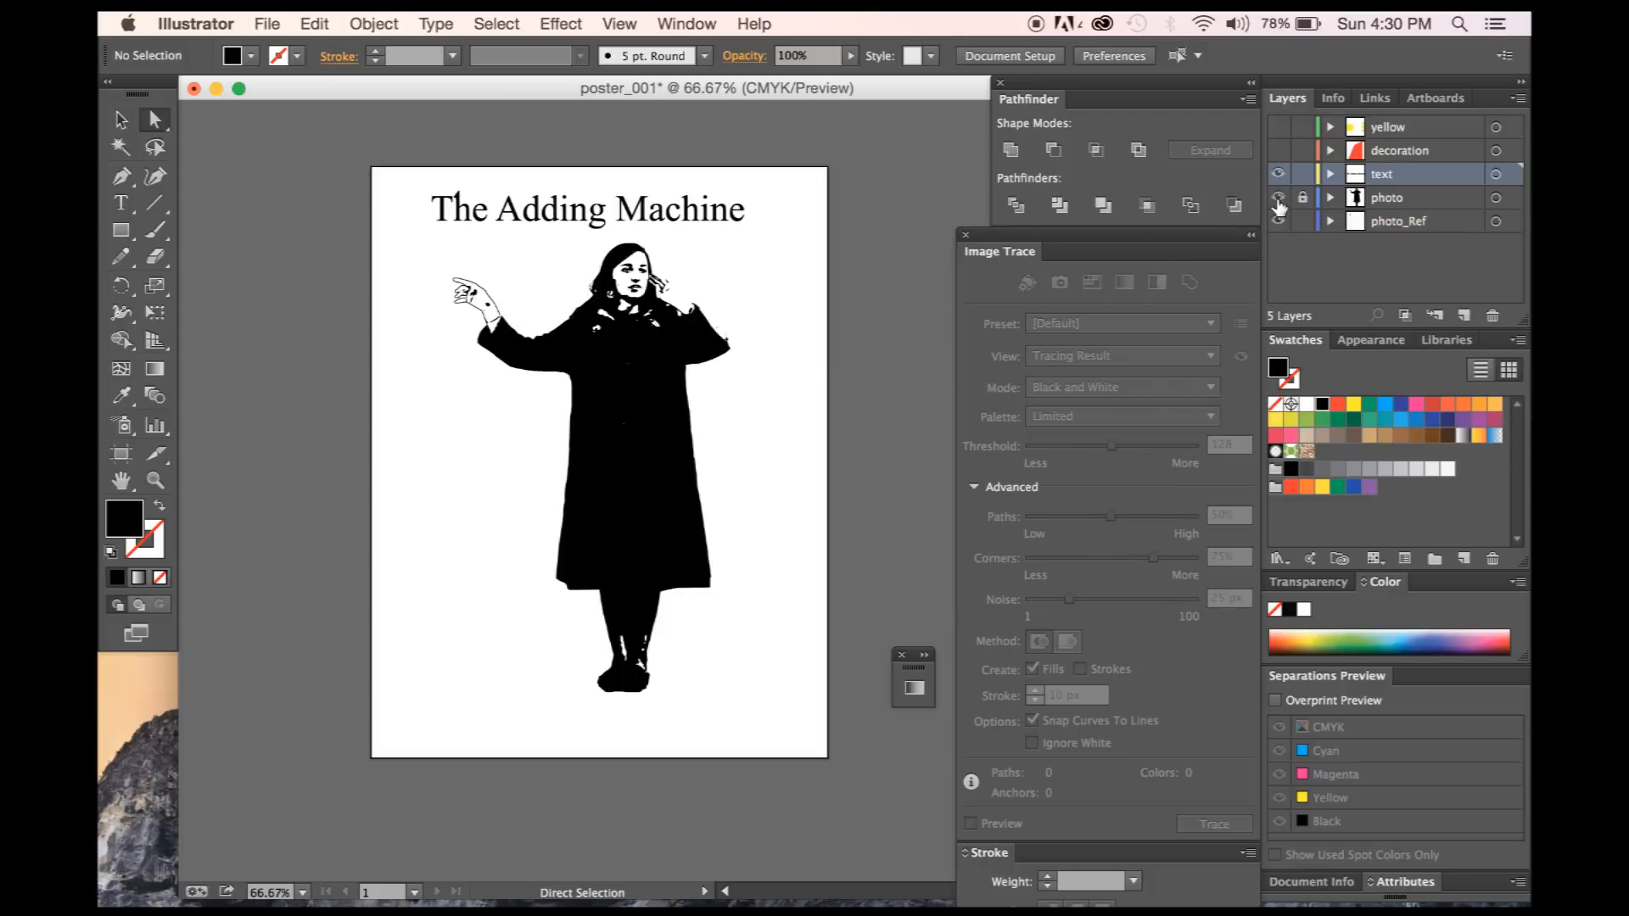
pyautogui.click(1278, 127)
pyautogui.click(1279, 150)
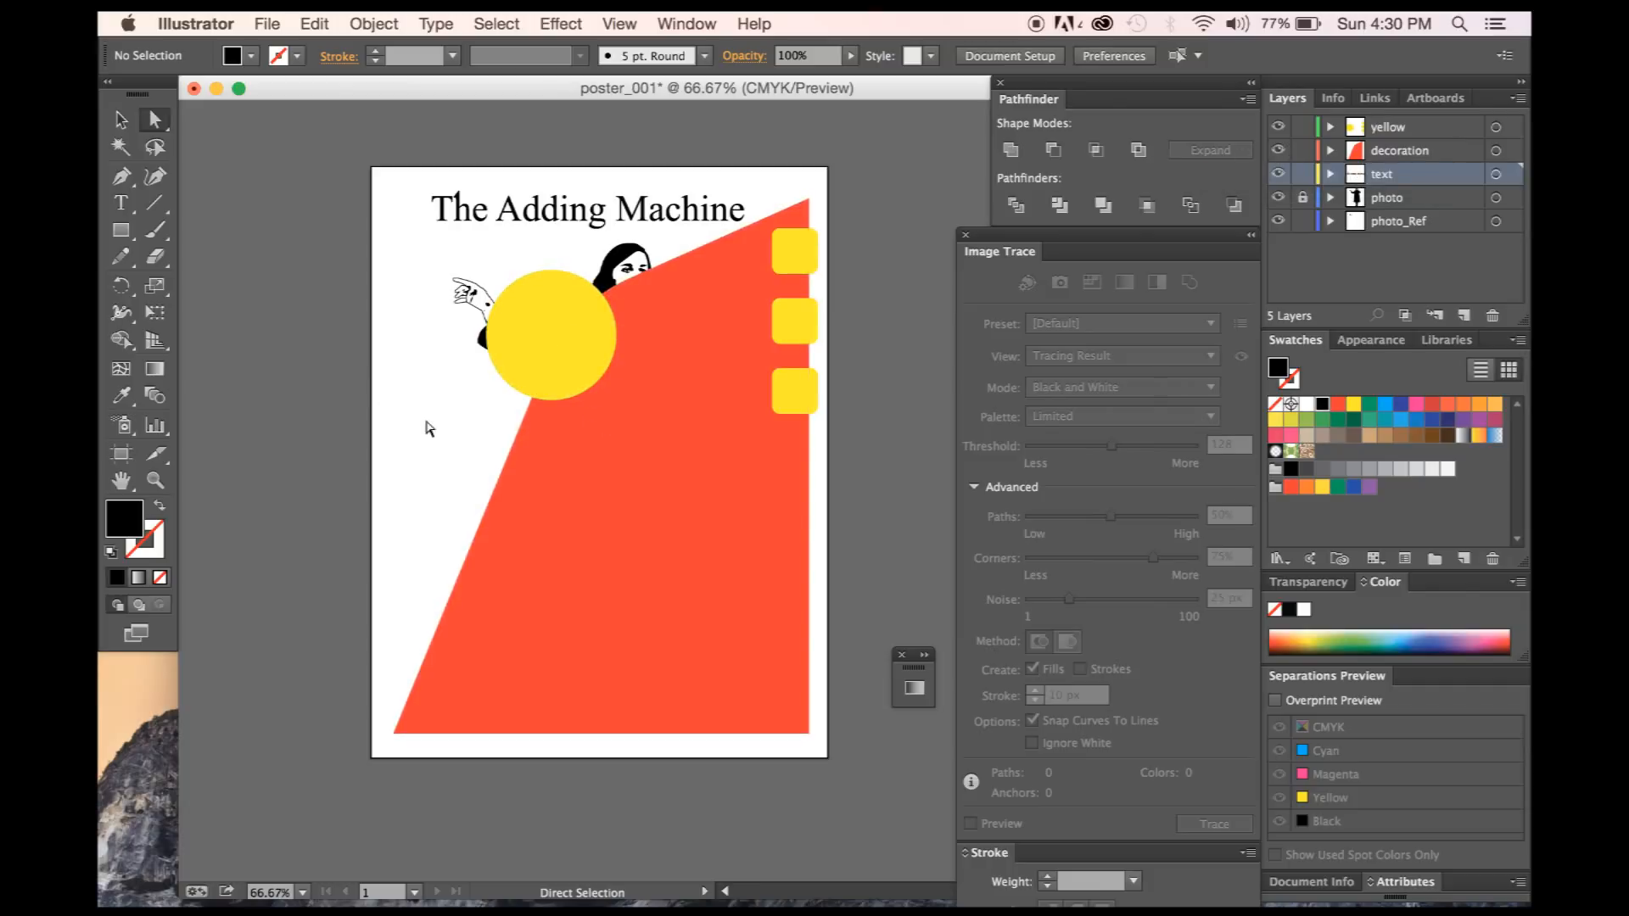
# Move the outlined title down to the lower edge of the red shape, near its right corner.
pyautogui.click(119, 120)
pyautogui.click(471, 208)
pyautogui.moveTo(475, 216); pyautogui.dragTo(538, 720)
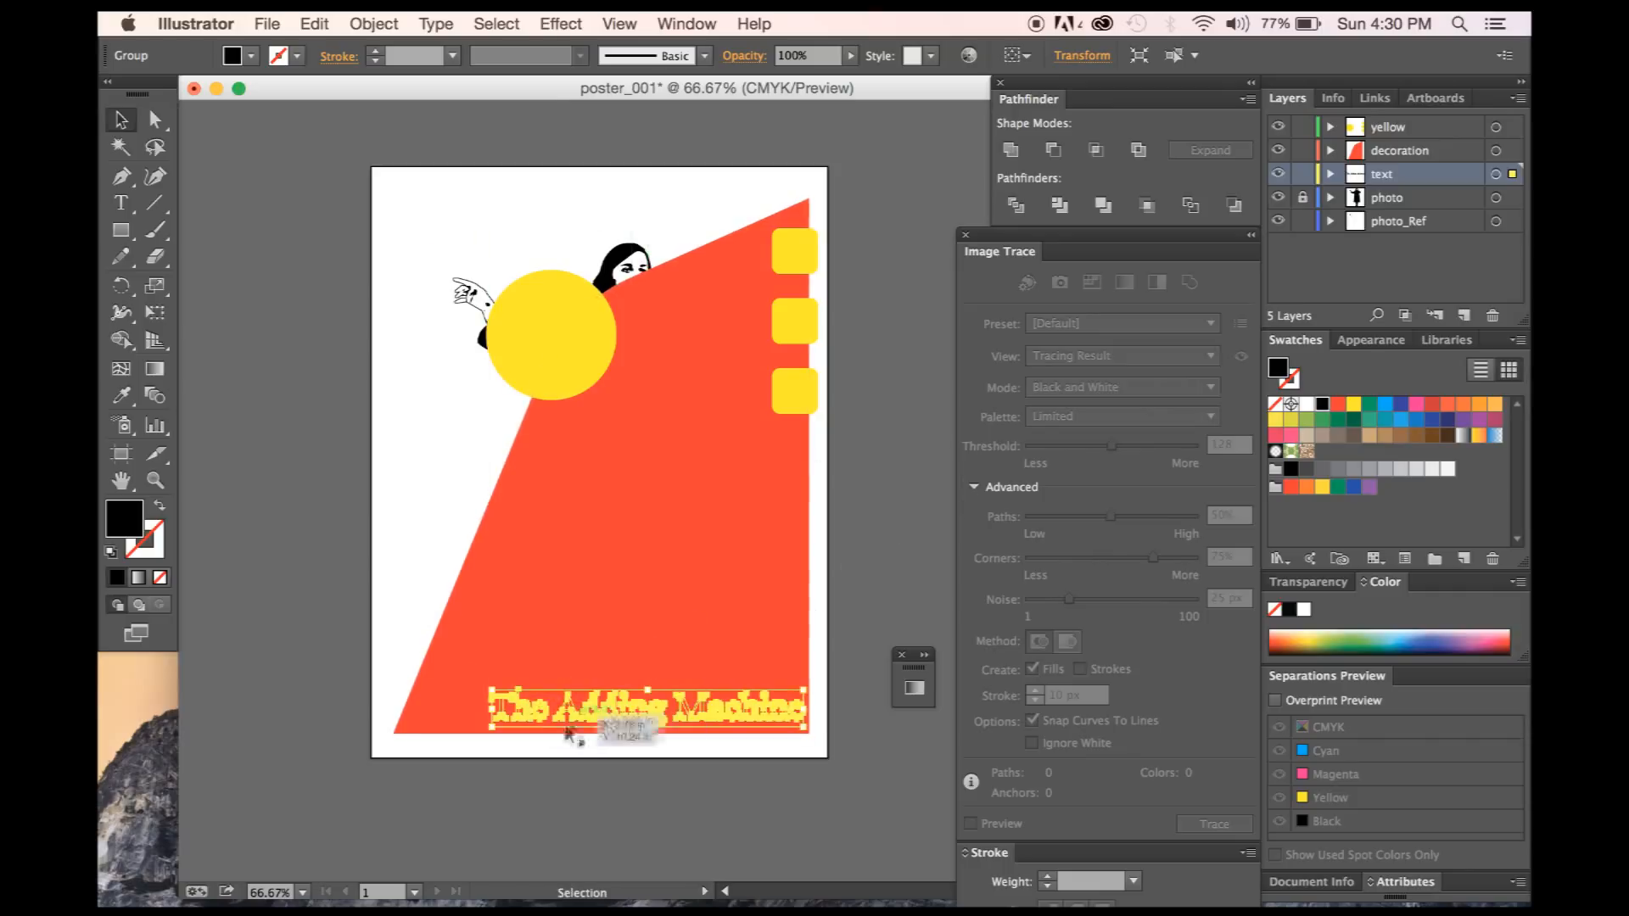
pyautogui.press('Delete')
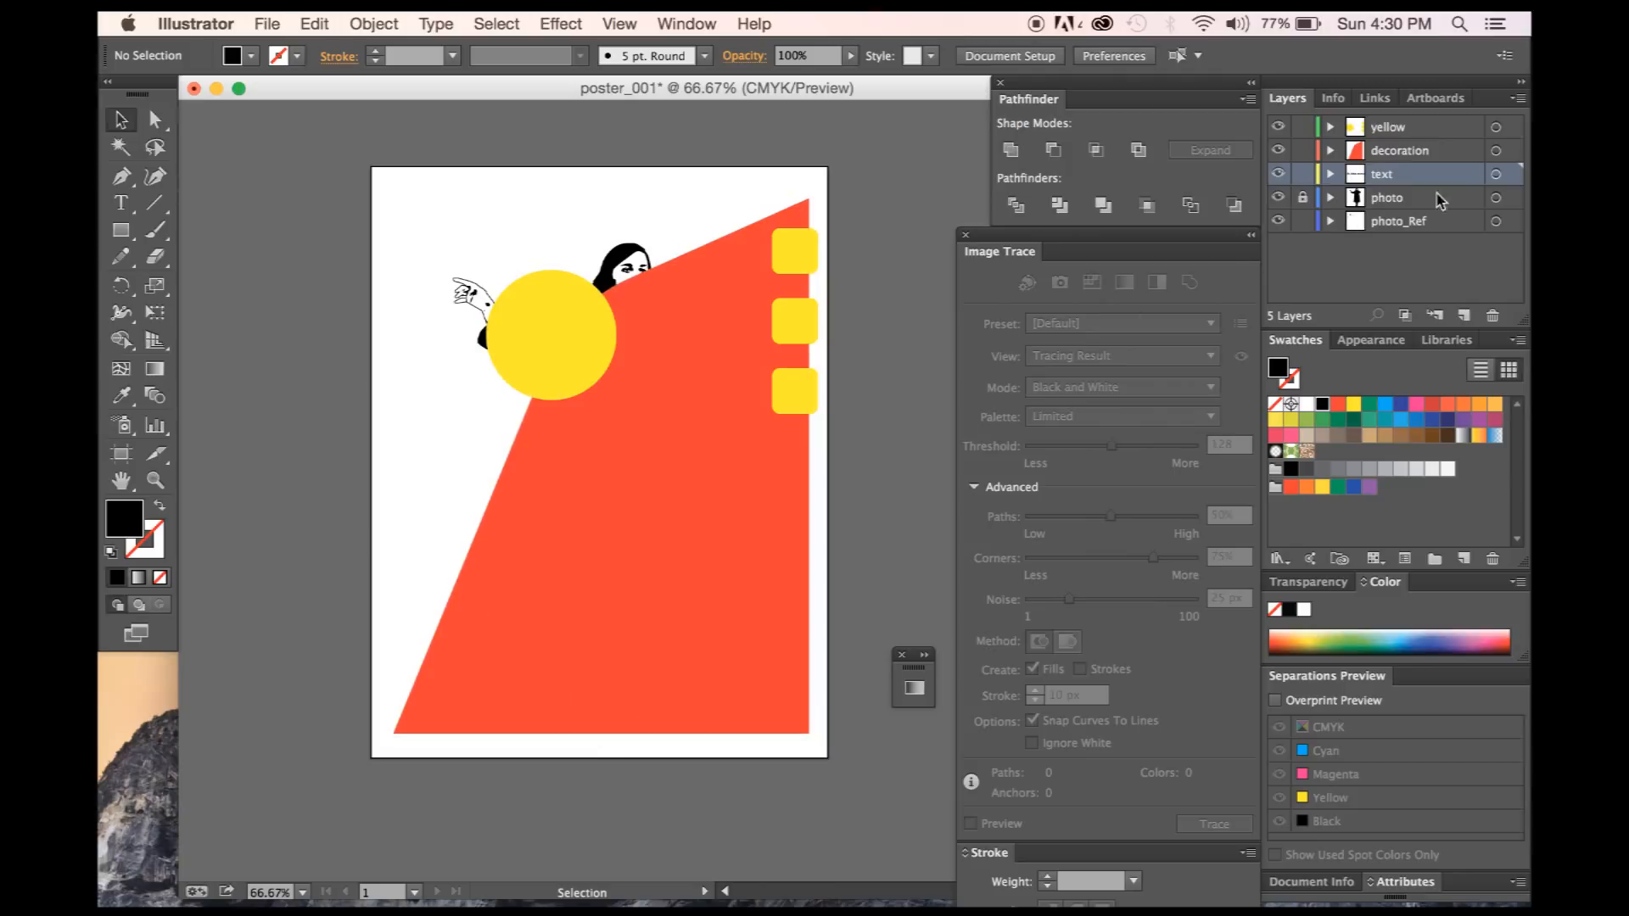
# Reorder the layers so text is at the top and yellow and decoration sit between photo and photo_Ref.
pyautogui.moveTo(1430, 178); pyautogui.dragTo(1411, 119)
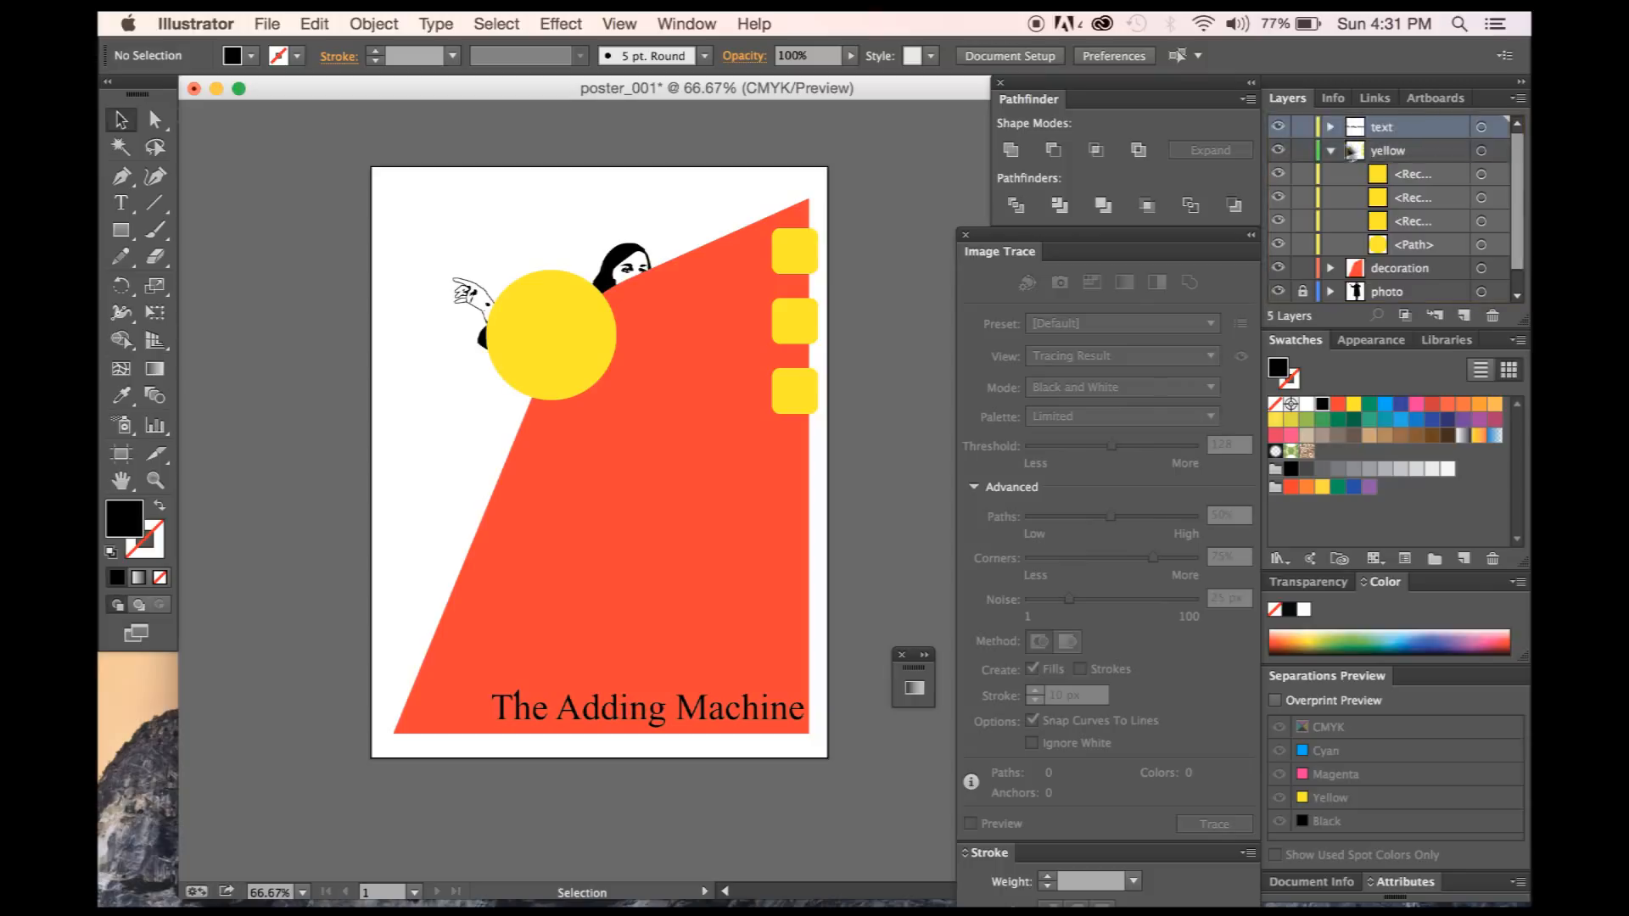
pyautogui.click(1332, 151)
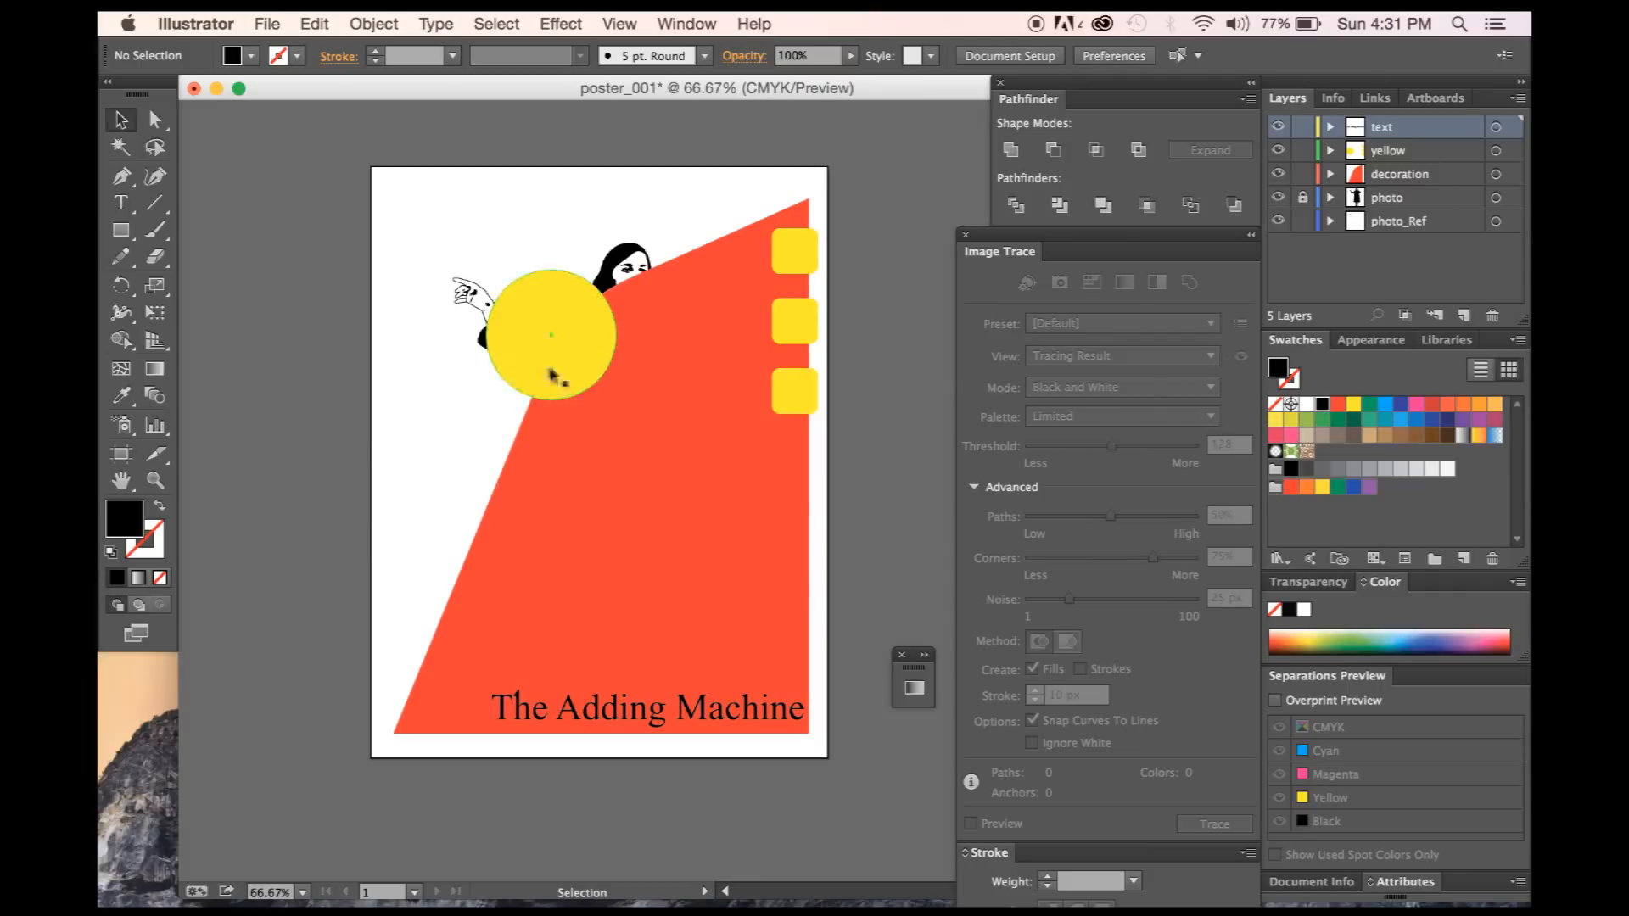
pyautogui.click(1434, 158)
pyautogui.keyDown('shift'); pyautogui.click(1432, 175); pyautogui.keyUp('shift')
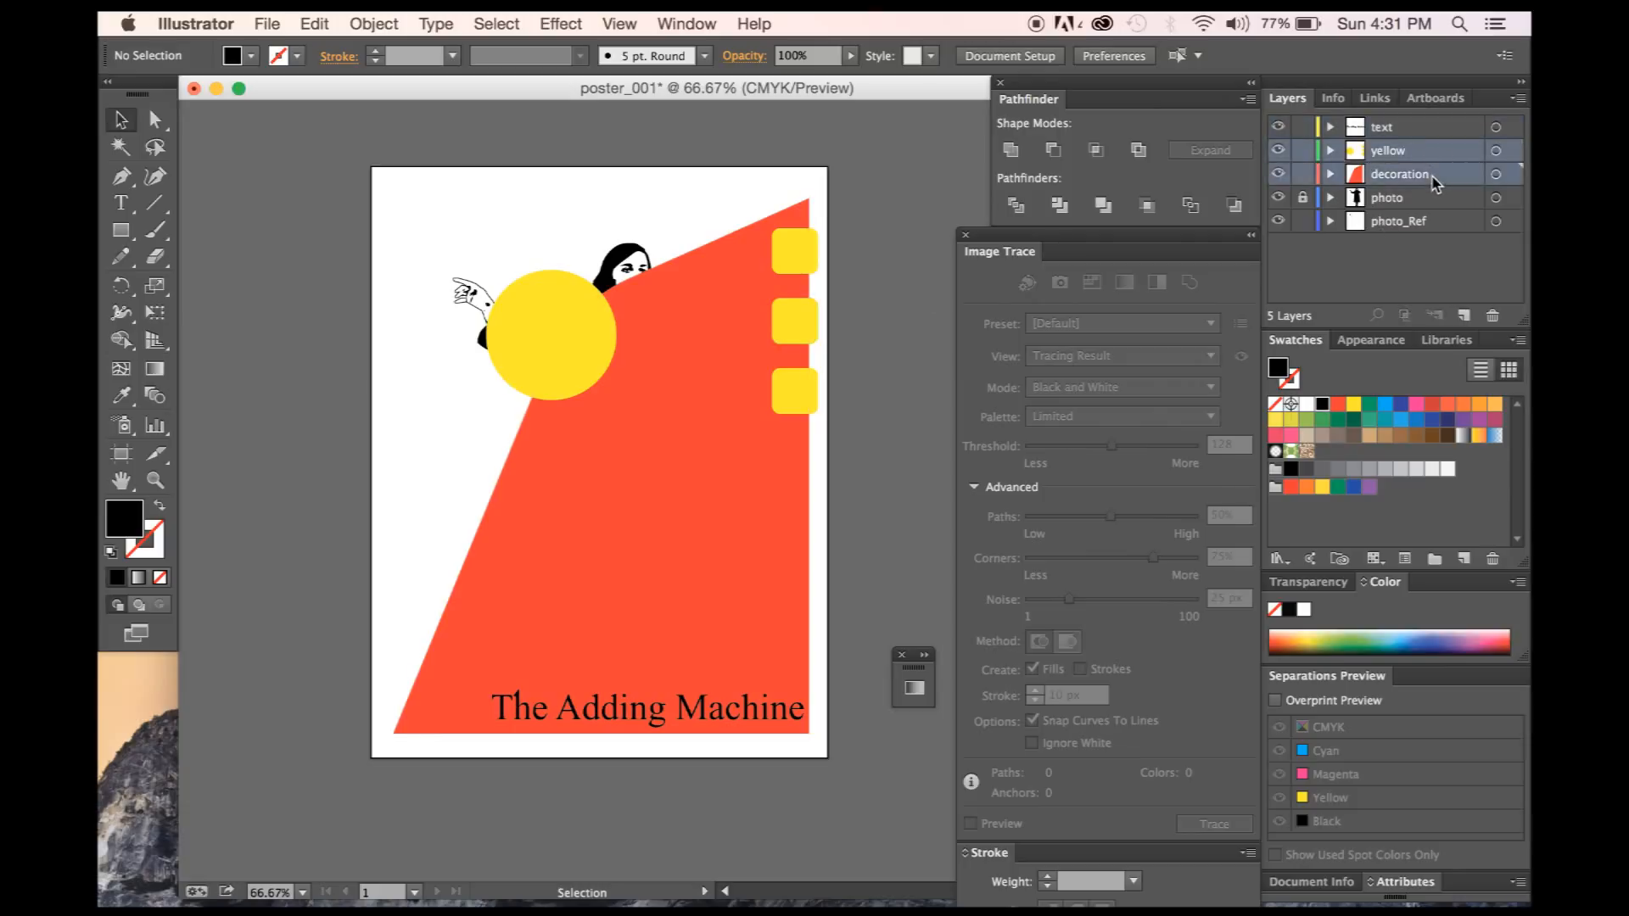
pyautogui.moveTo(1434, 182); pyautogui.dragTo(1432, 220)
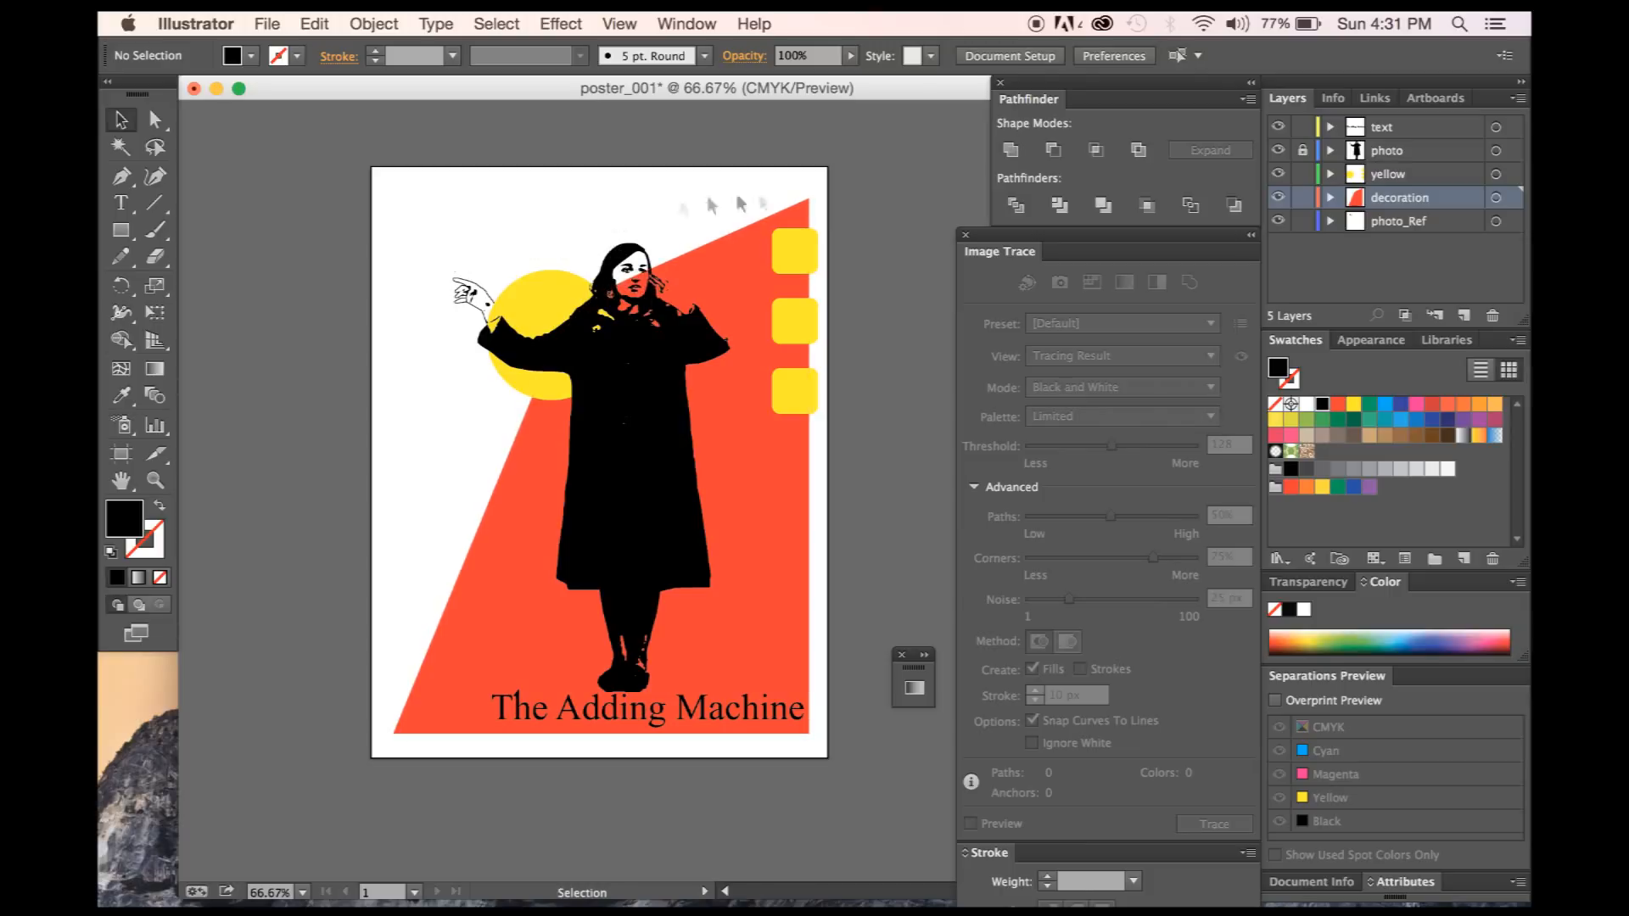
# Lock the text, yellow, decoration and photo_Ref layers, and unlock the photo layer and make it active.
pyautogui.click(1303, 198)
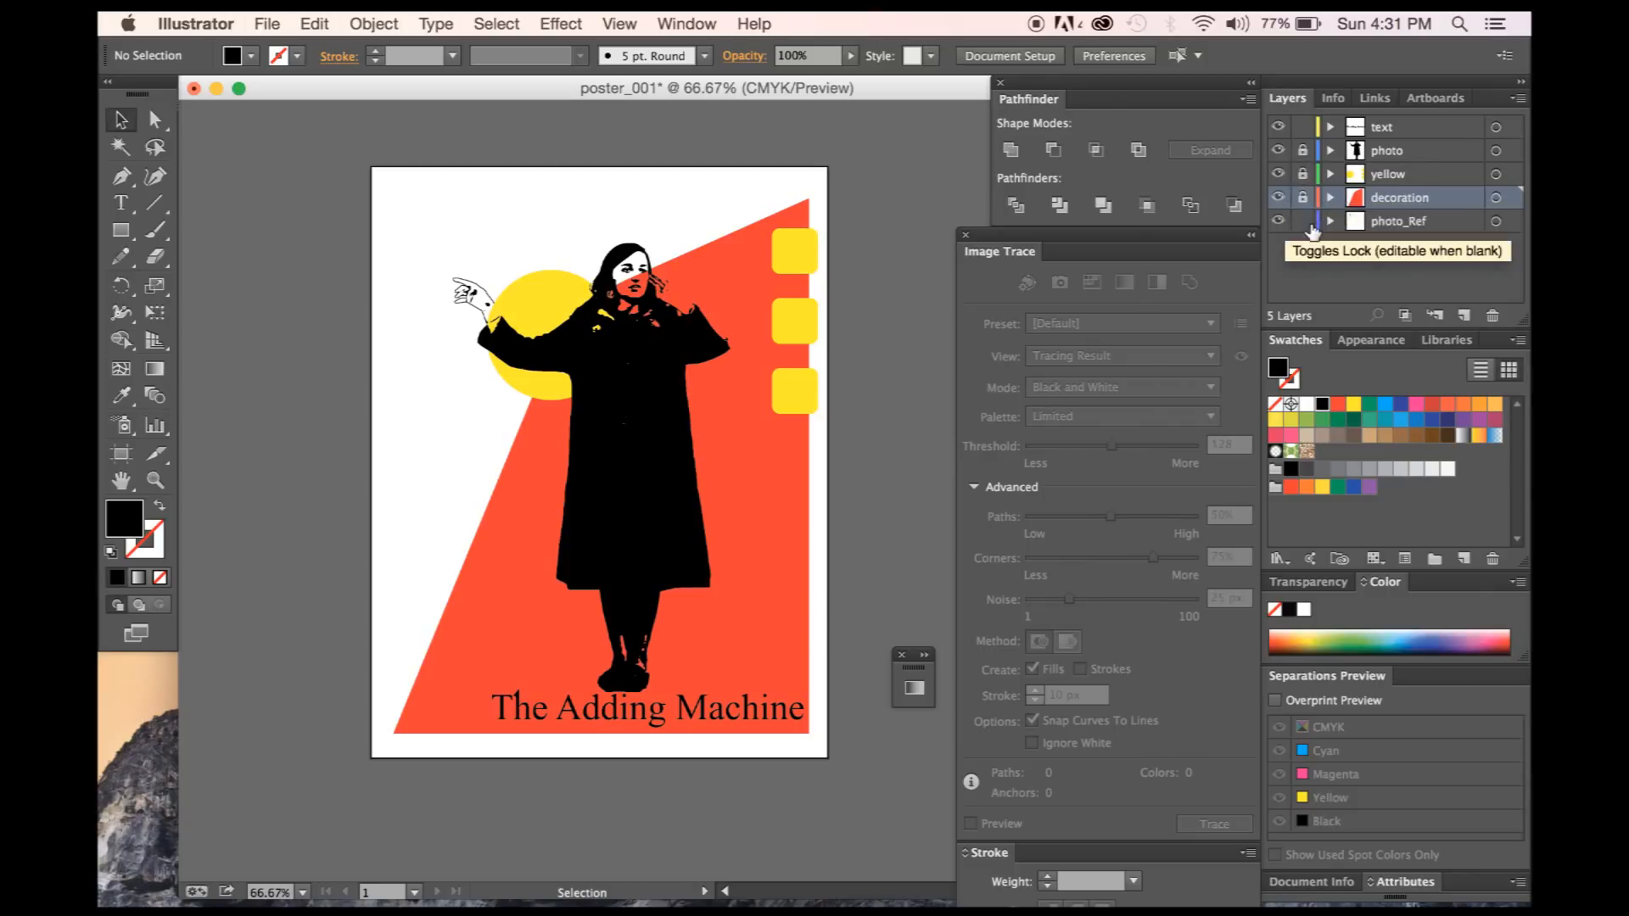
pyautogui.click(1305, 222)
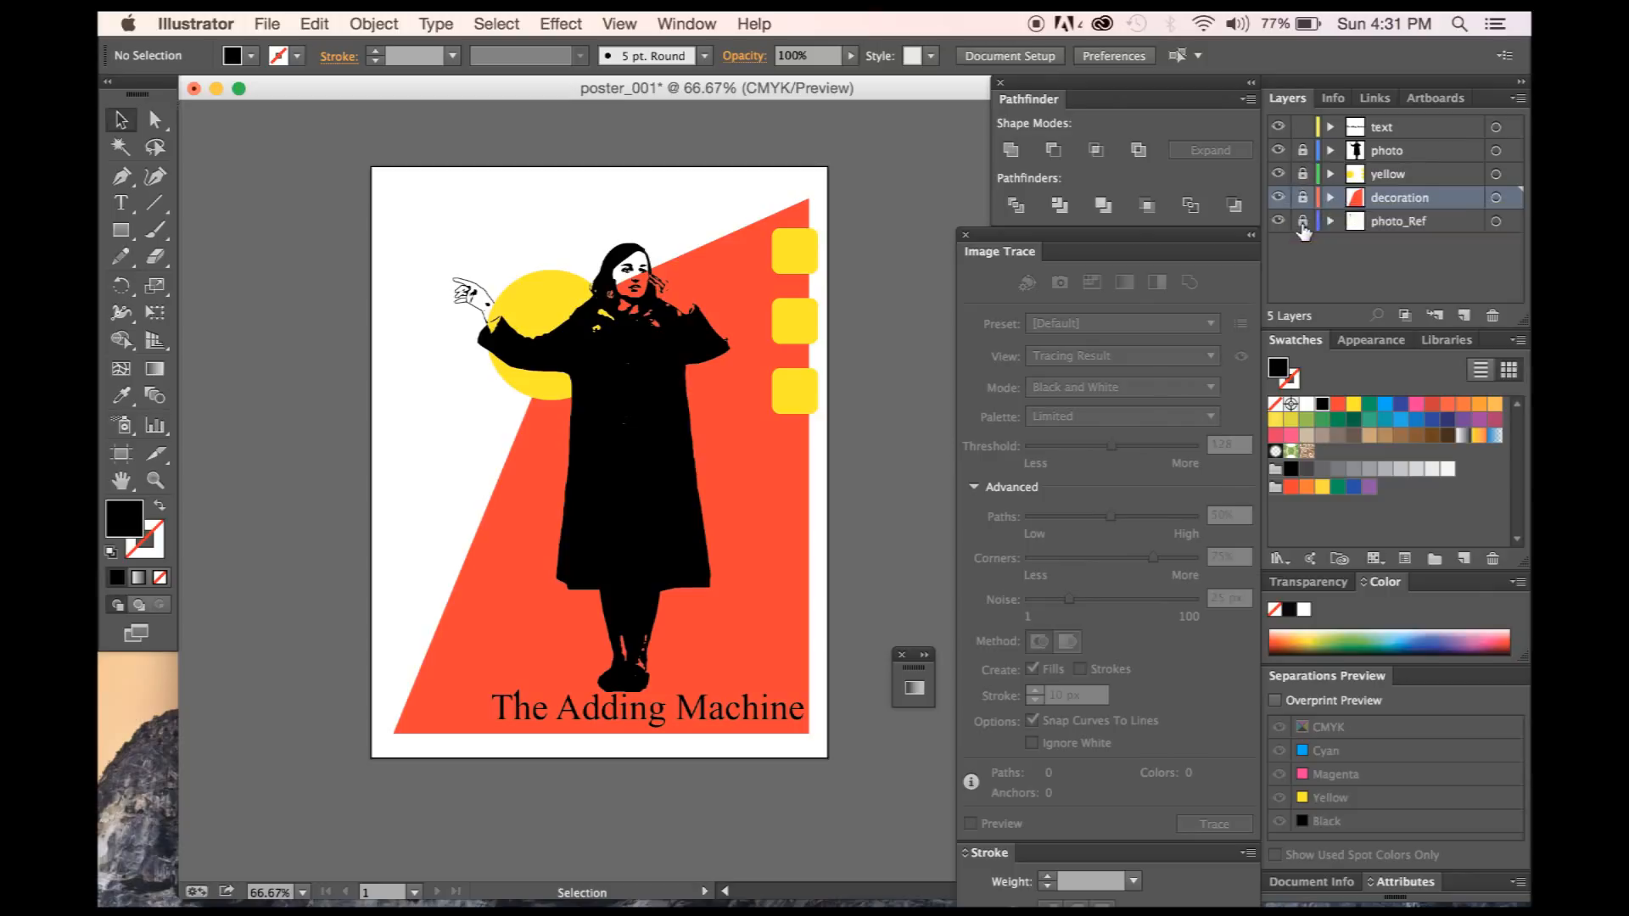
pyautogui.click(1303, 150)
pyautogui.click(1364, 151)
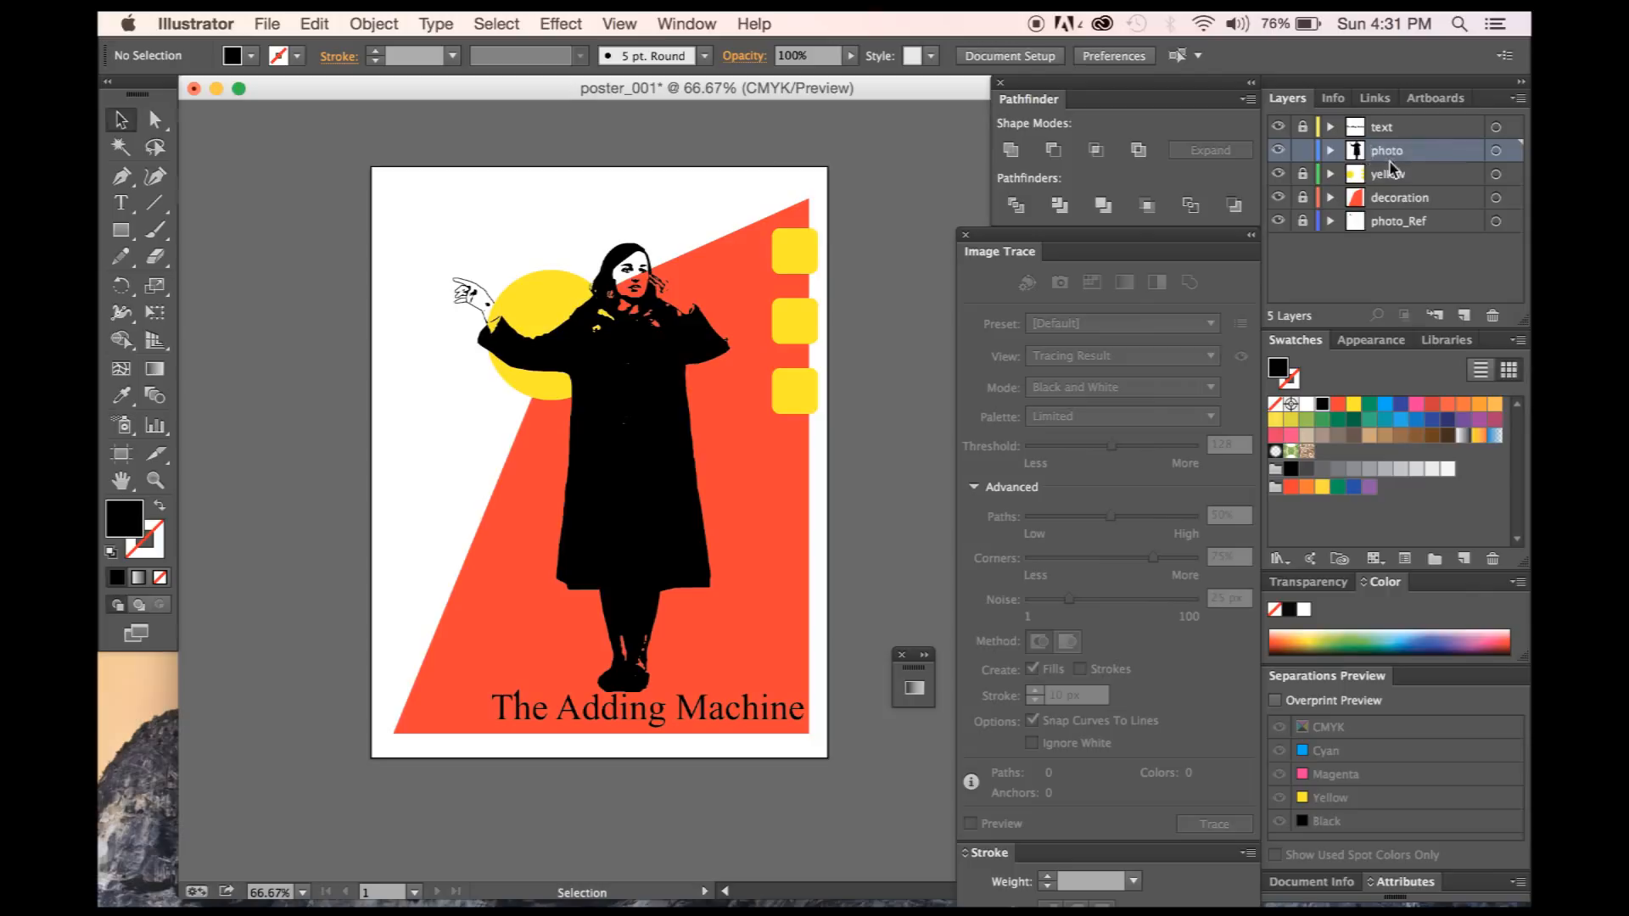
# Select the traced figure at its head and undo the accidental shift.
pyautogui.click(155, 481)
pyautogui.moveTo(593, 231); pyautogui.dragTo(696, 344)
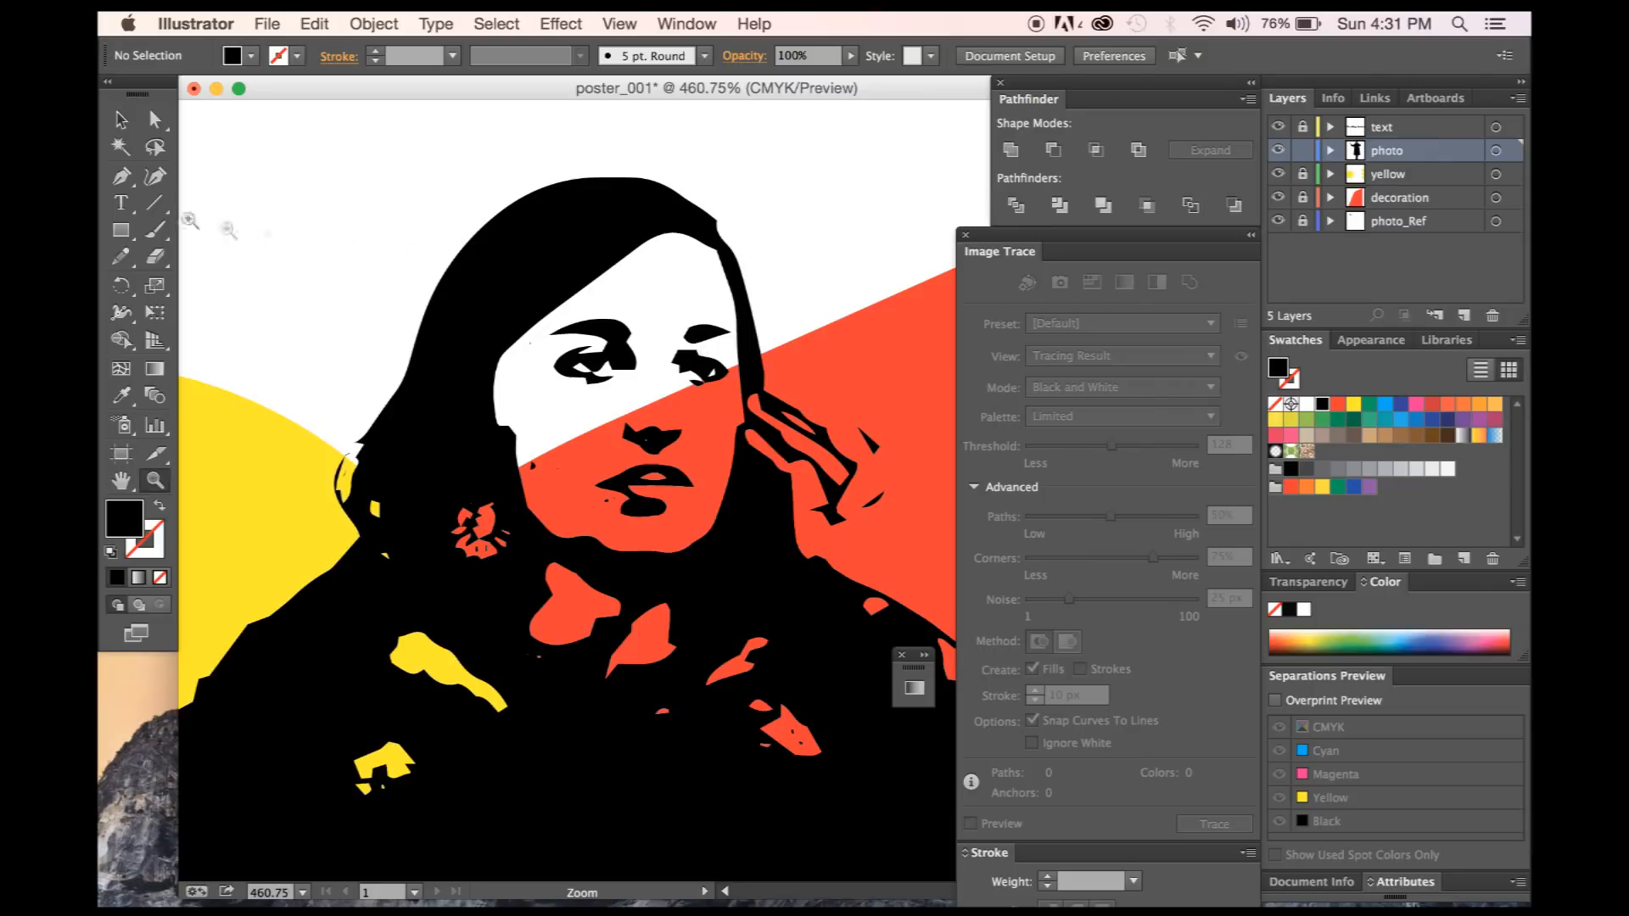
pyautogui.click(119, 122)
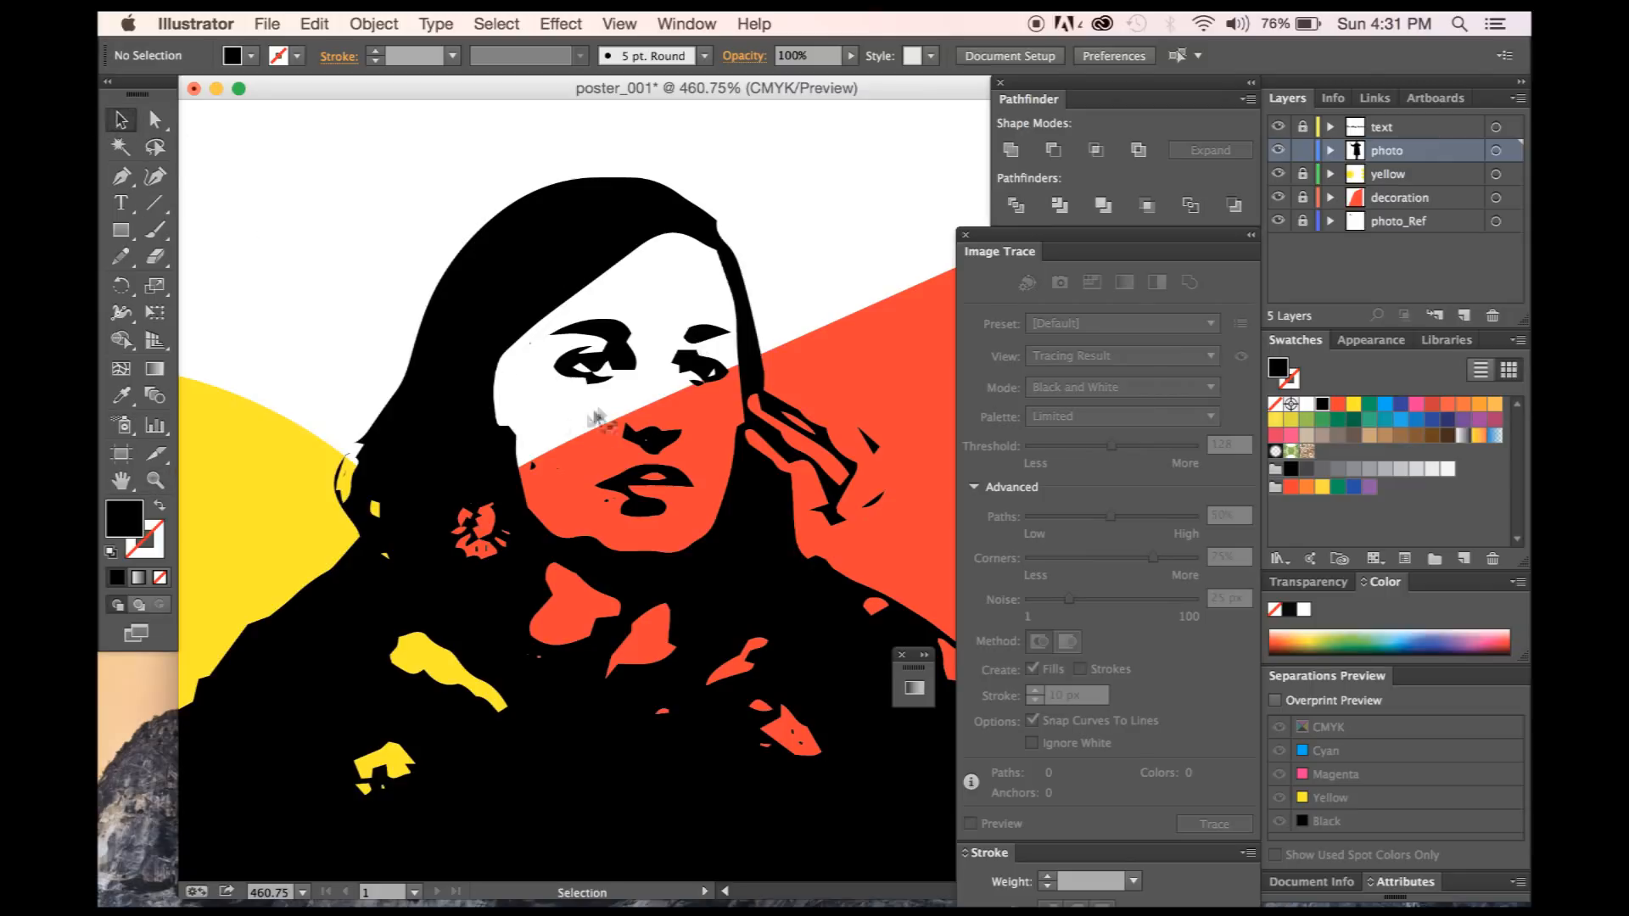
pyautogui.click(607, 288)
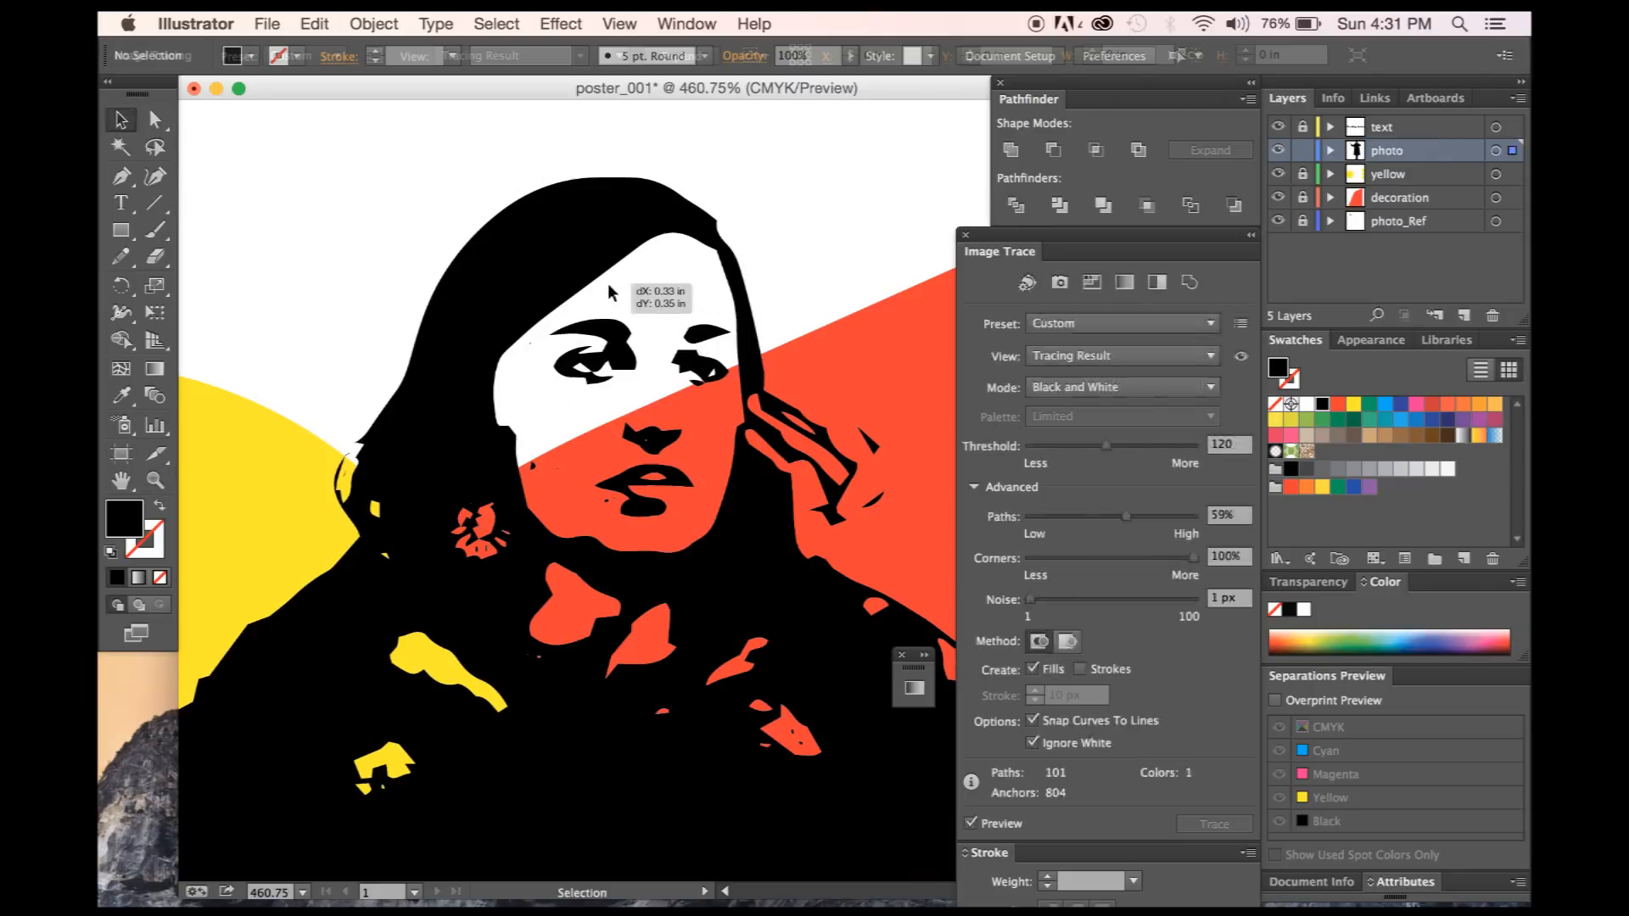
pyautogui.press('super+z')
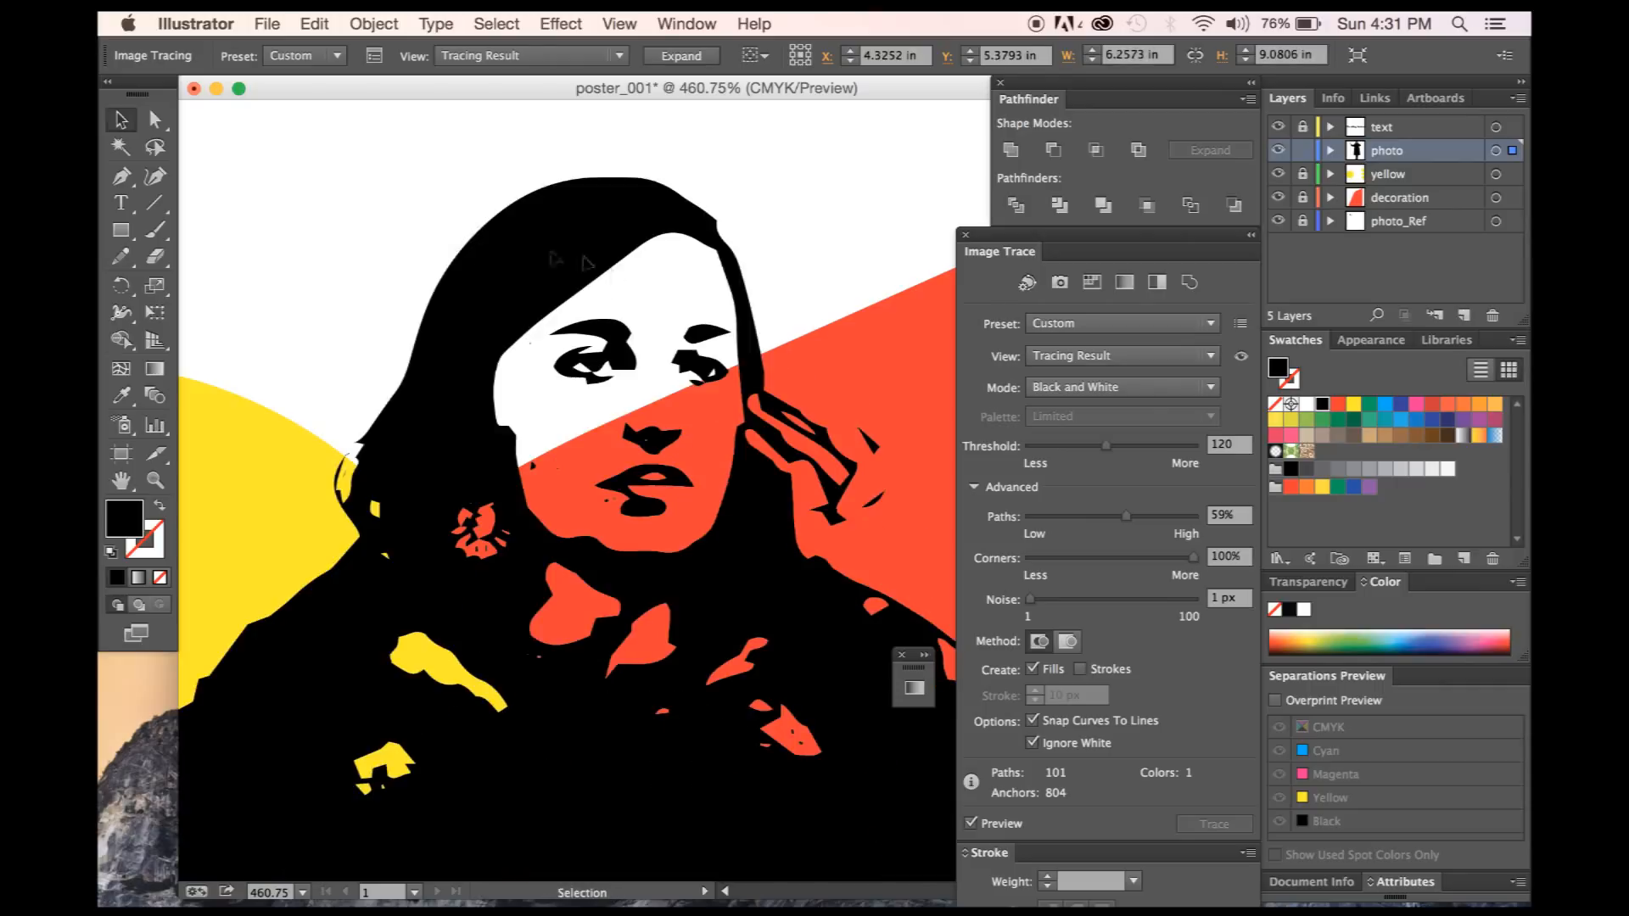
pyautogui.click(374, 25)
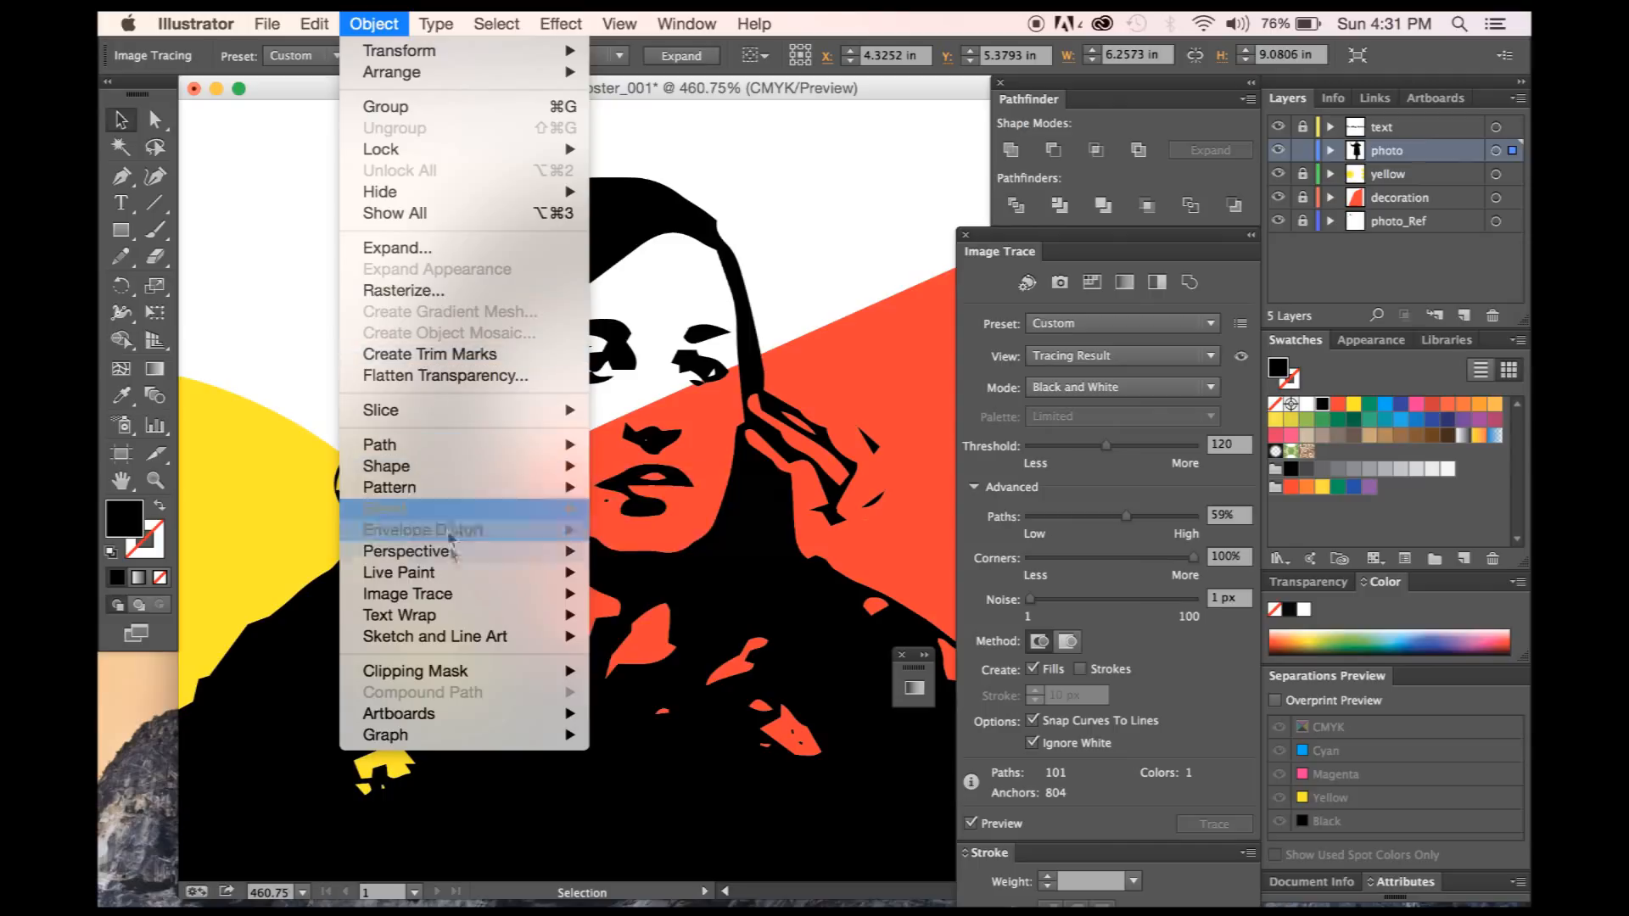
pyautogui.moveTo(453, 577)
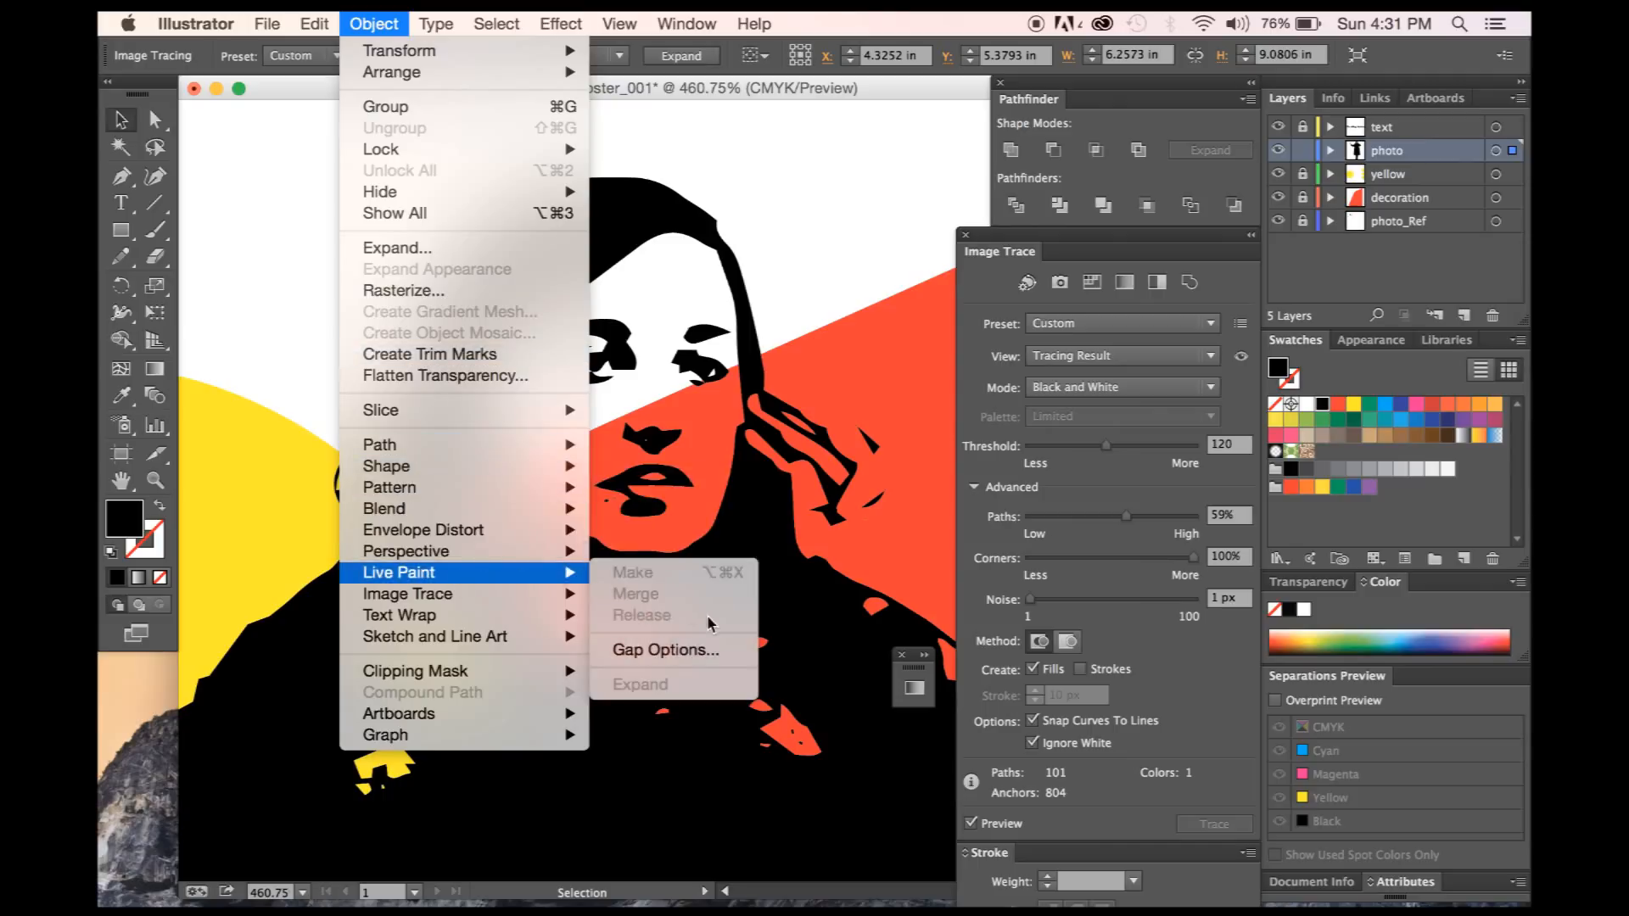
pyautogui.click(709, 652)
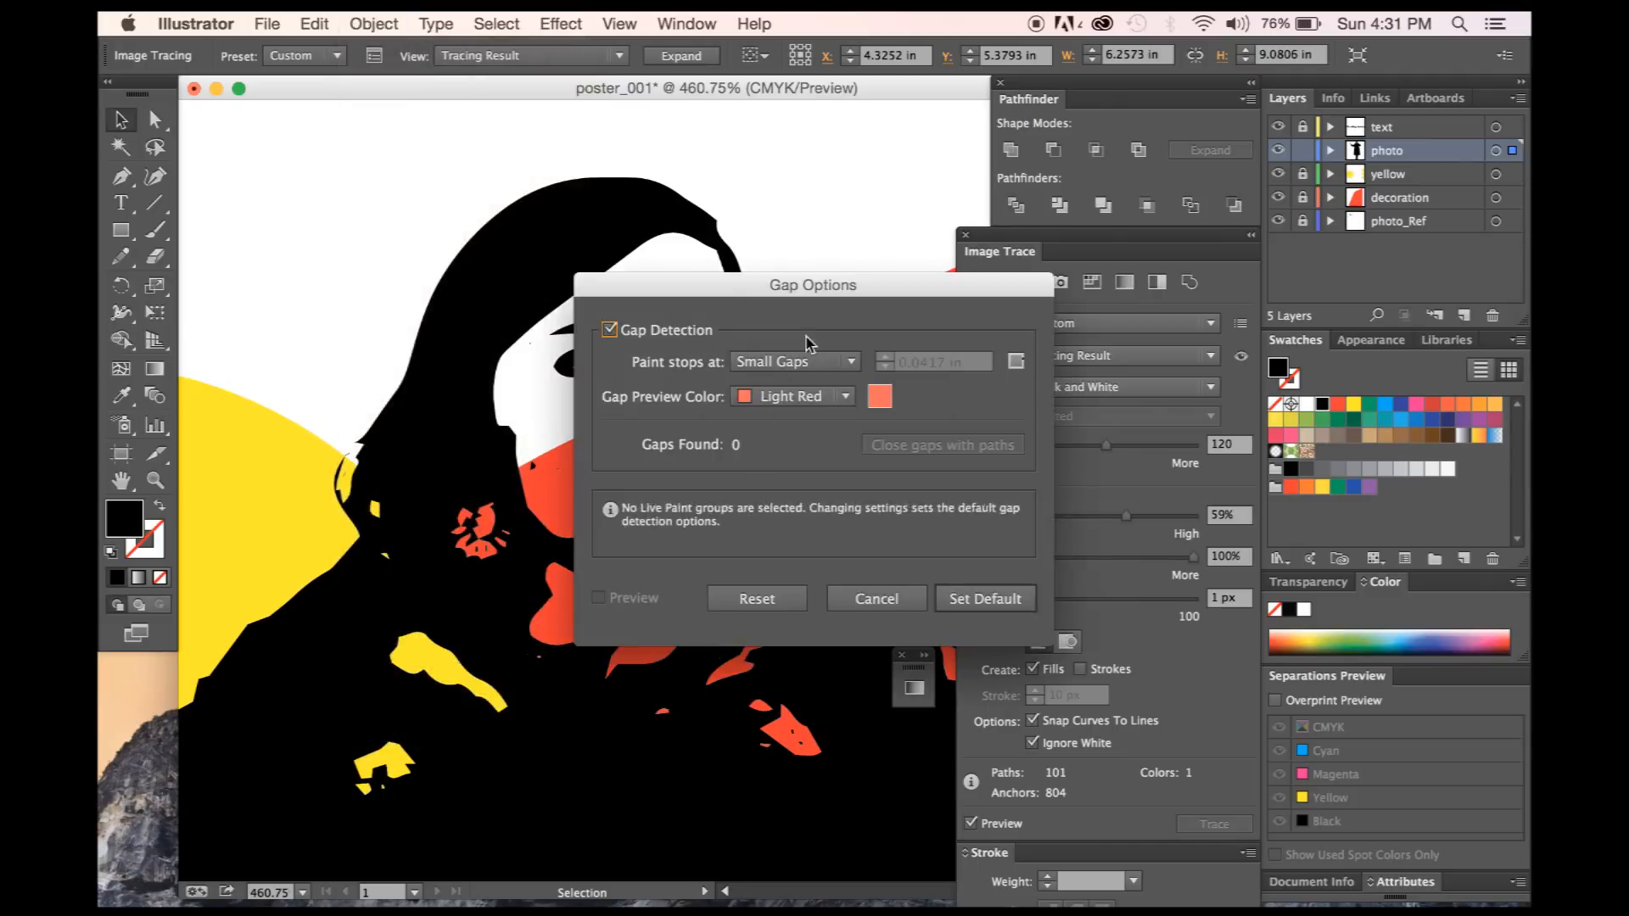
pyautogui.click(851, 362)
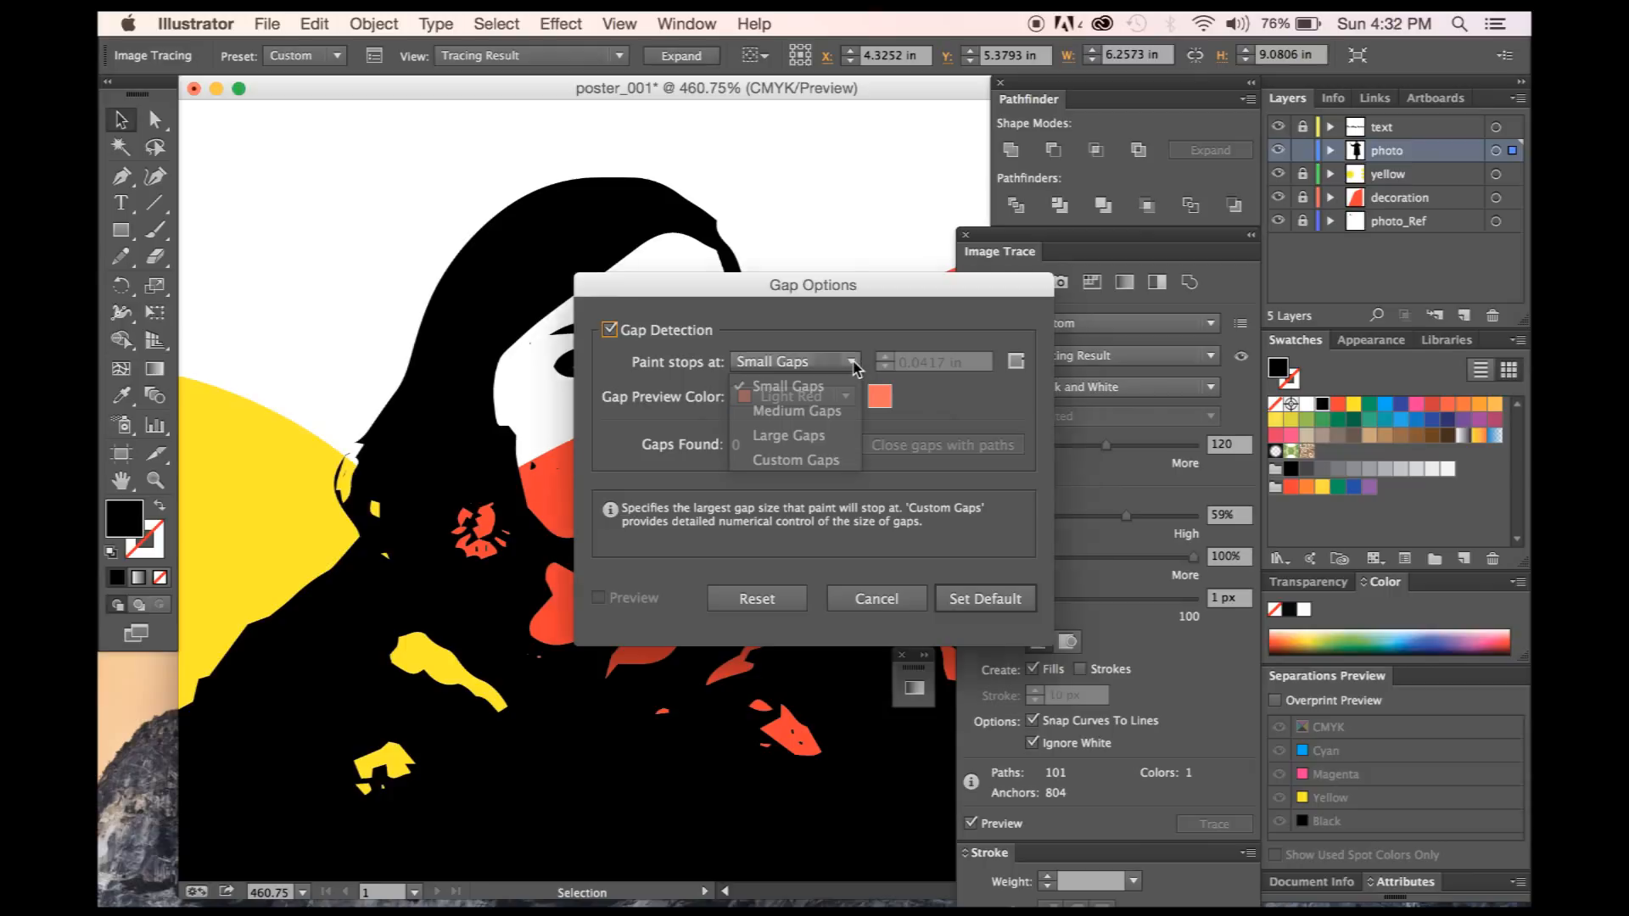
pyautogui.click(847, 435)
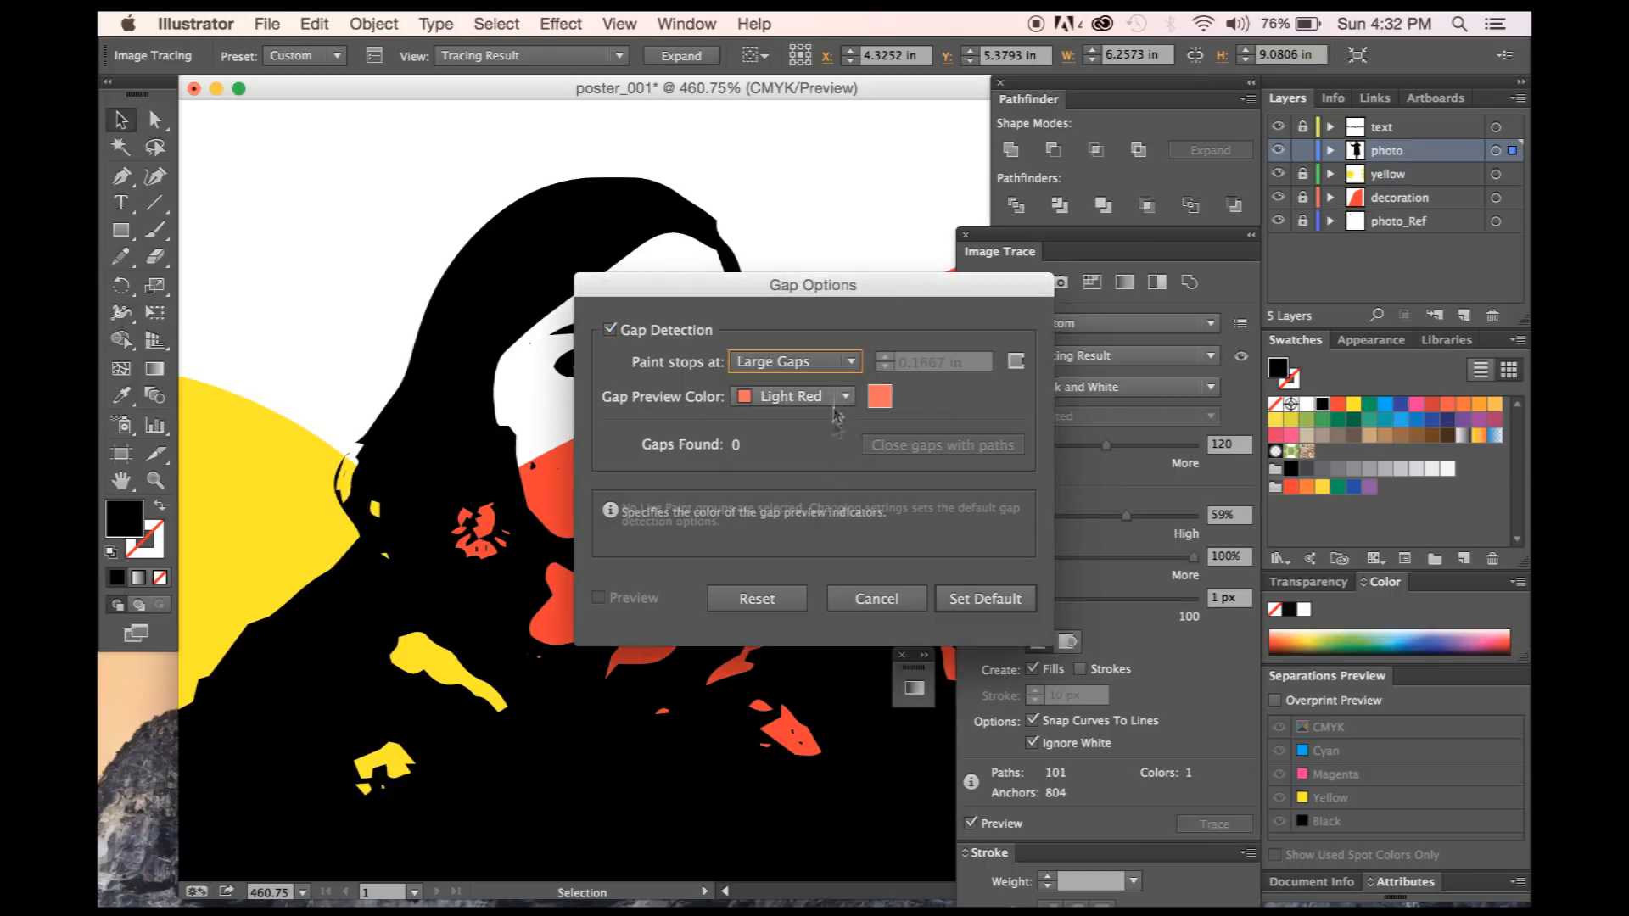
pyautogui.click(911, 608)
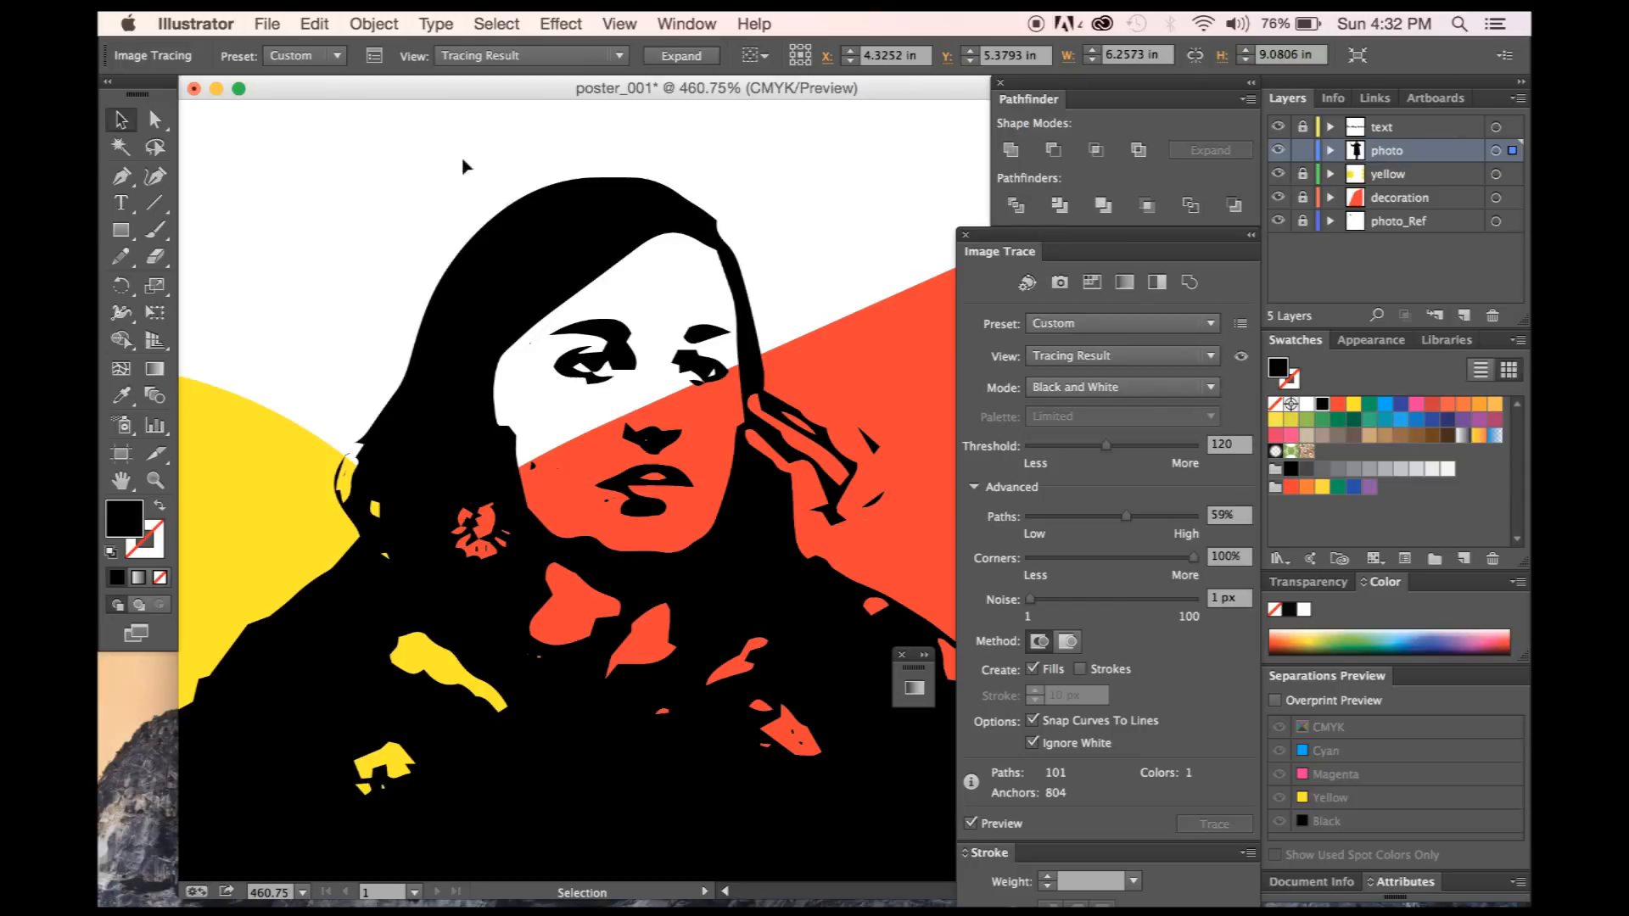
pyautogui.moveTo(462, 158); pyautogui.dragTo(566, 268)
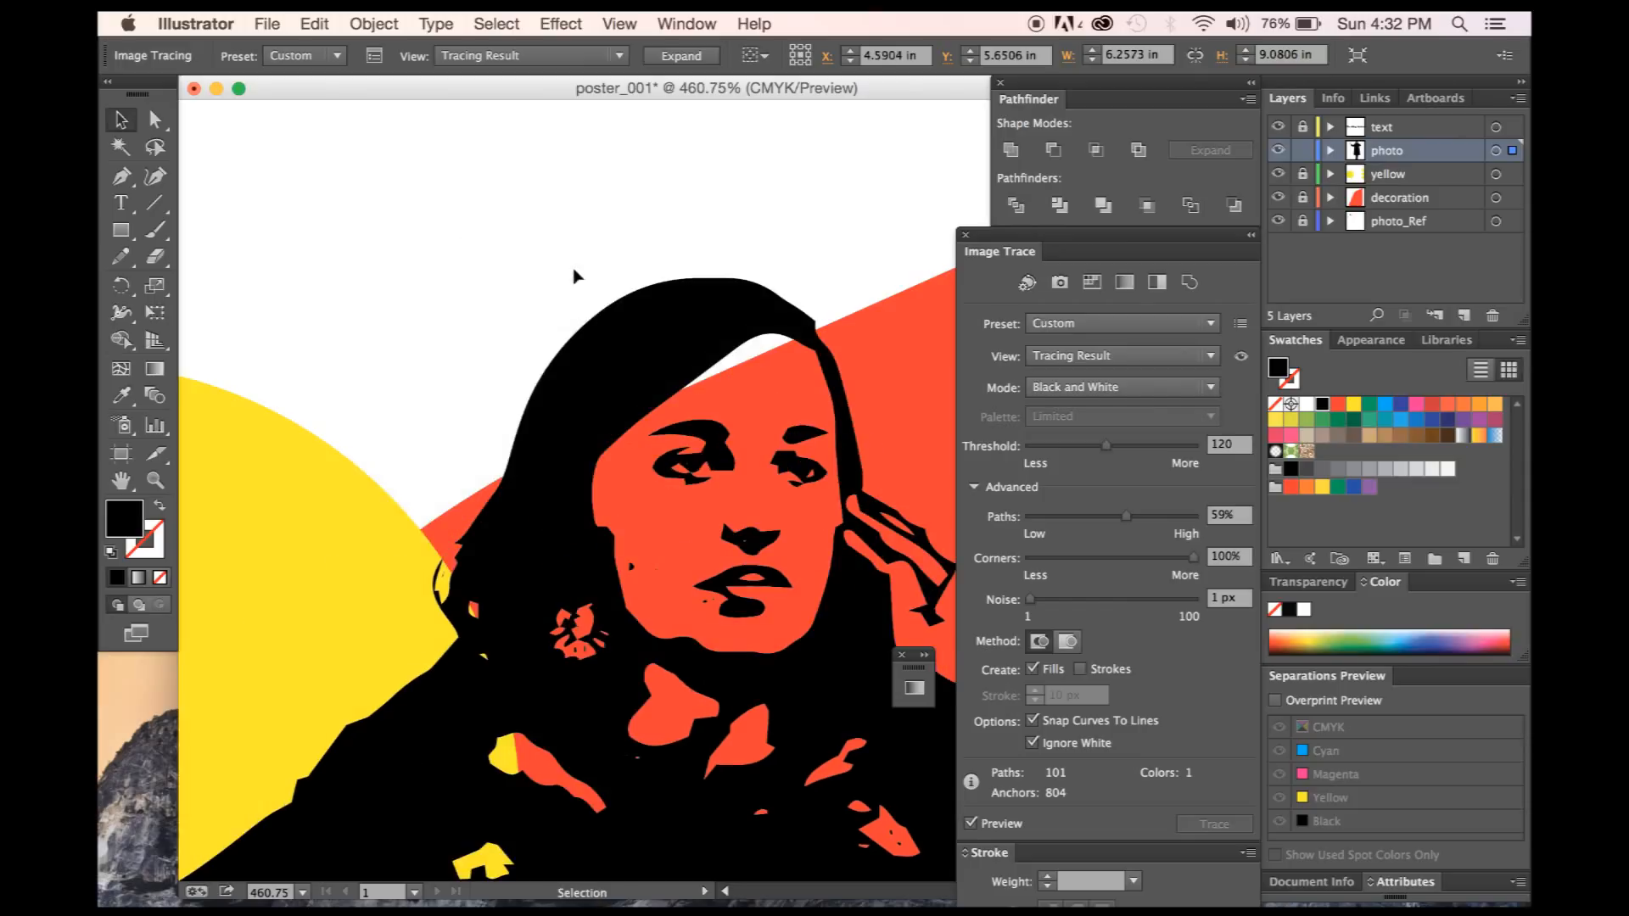
pyautogui.press('cmd+z')
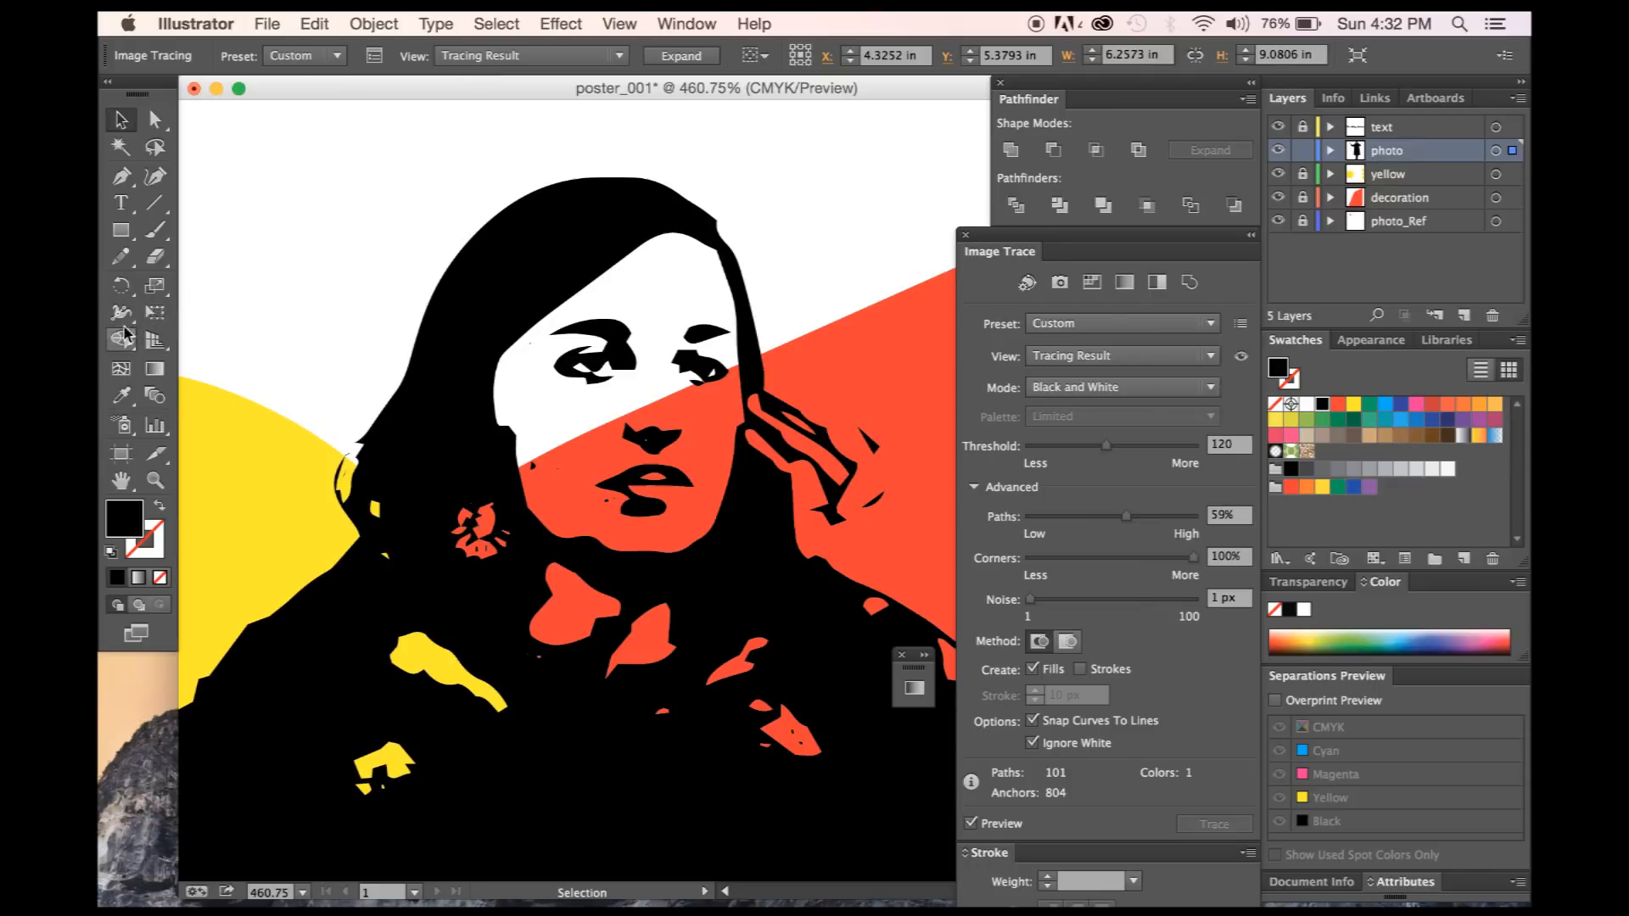
# Try to fill the face of the unexpanded tracing with white using the Live Paint Bucket.
pyautogui.moveTo(124, 342); pyautogui.dragTo(191, 359)
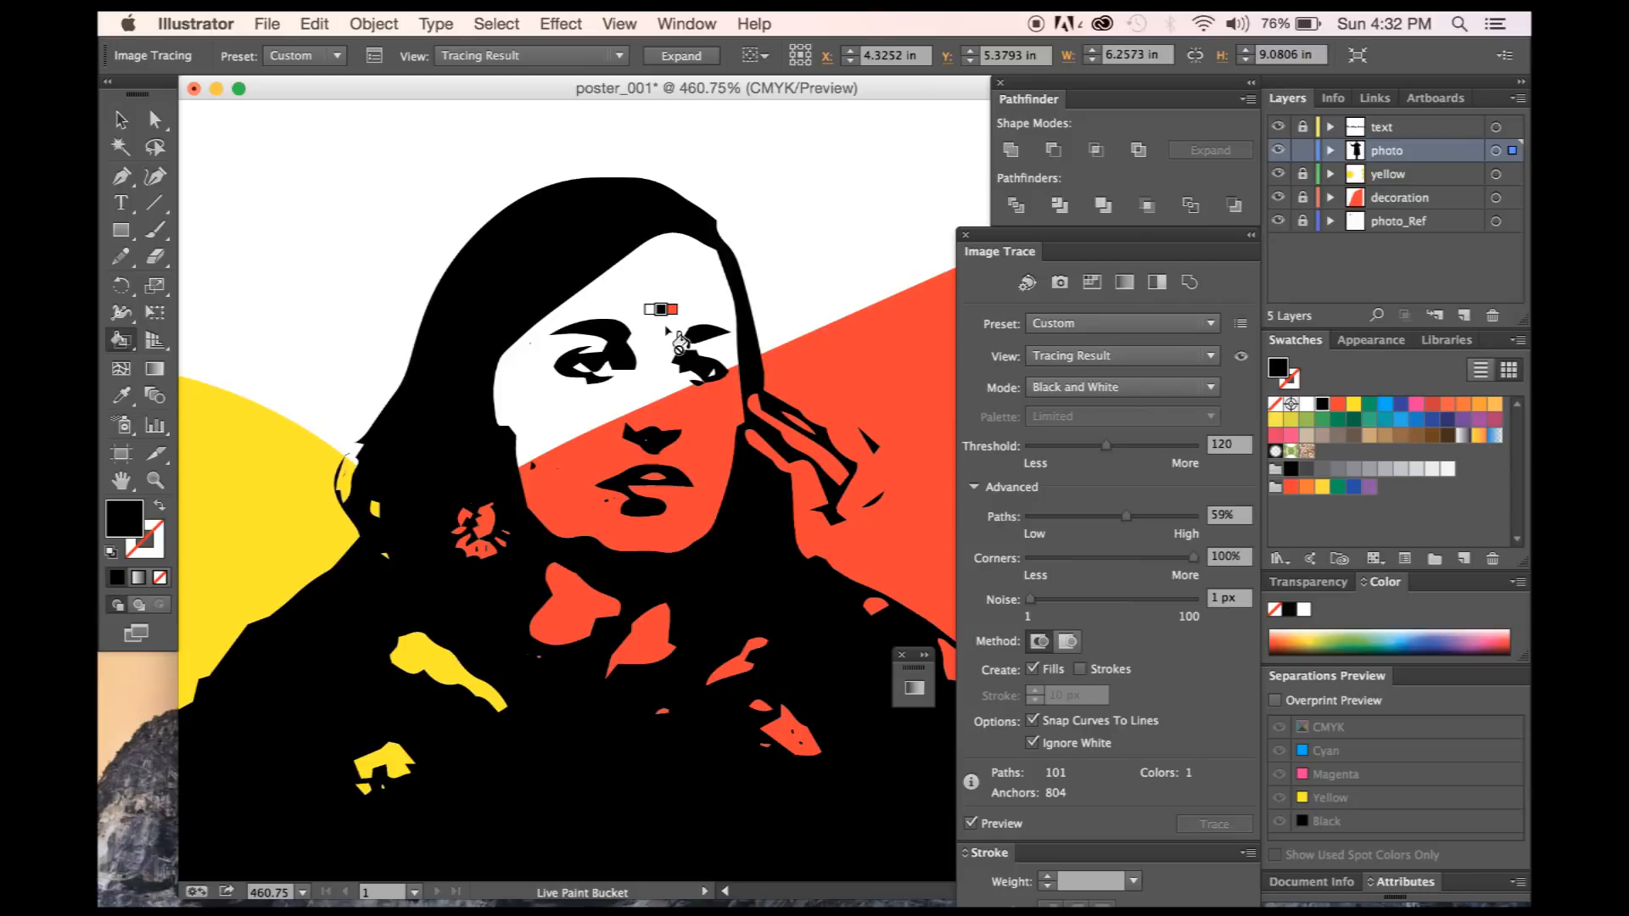
pyautogui.press('Left')
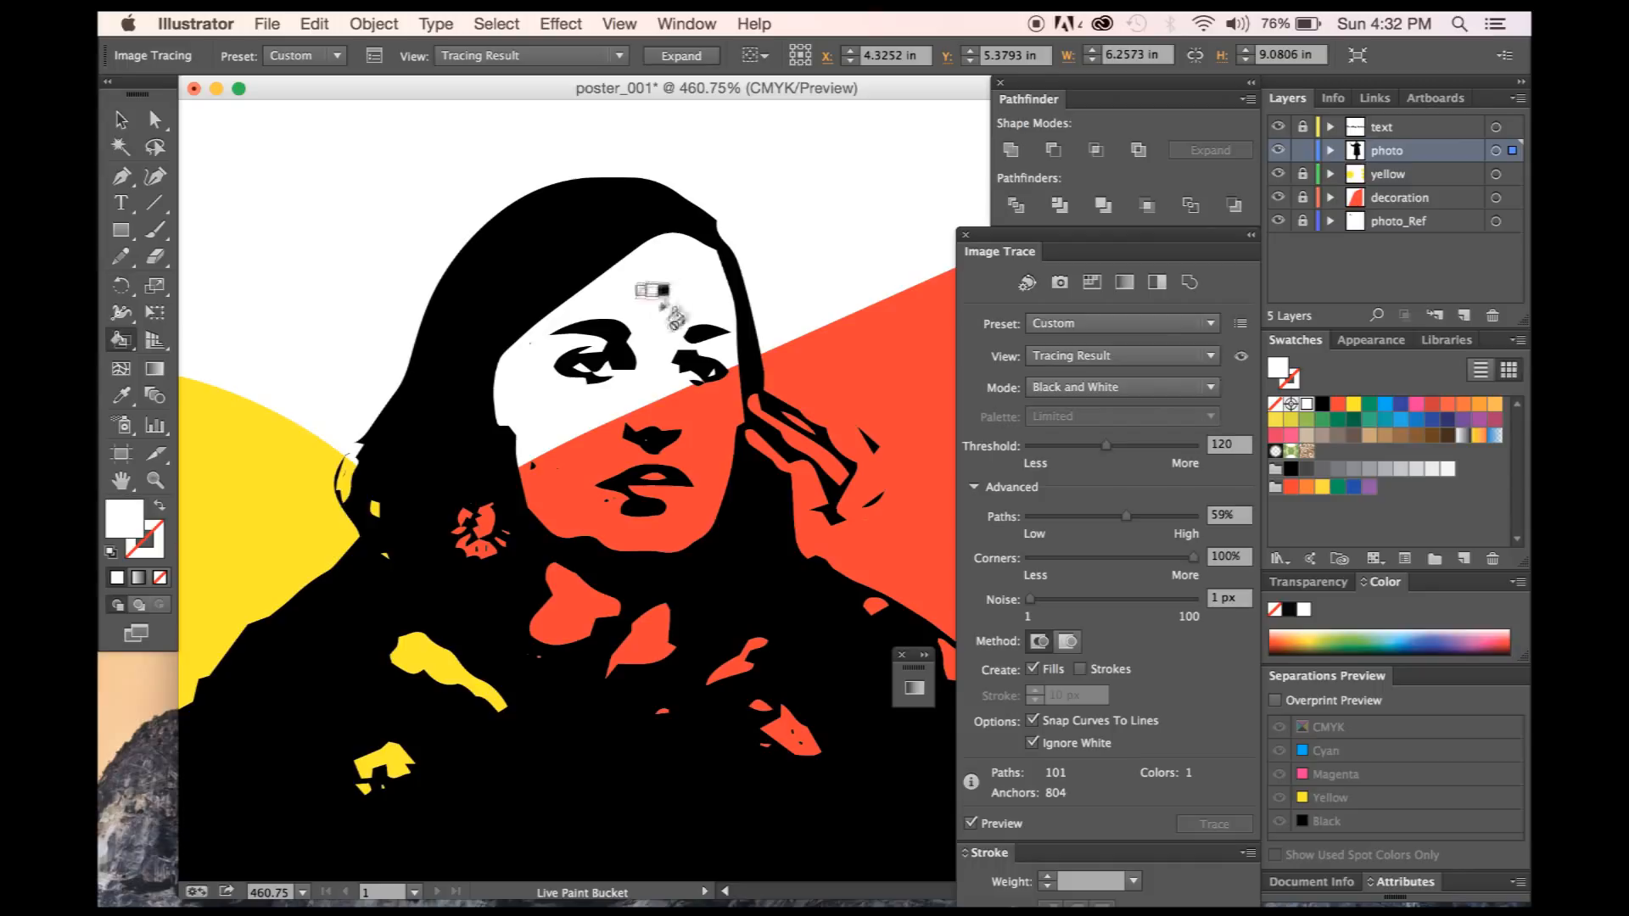
pyautogui.click(675, 311)
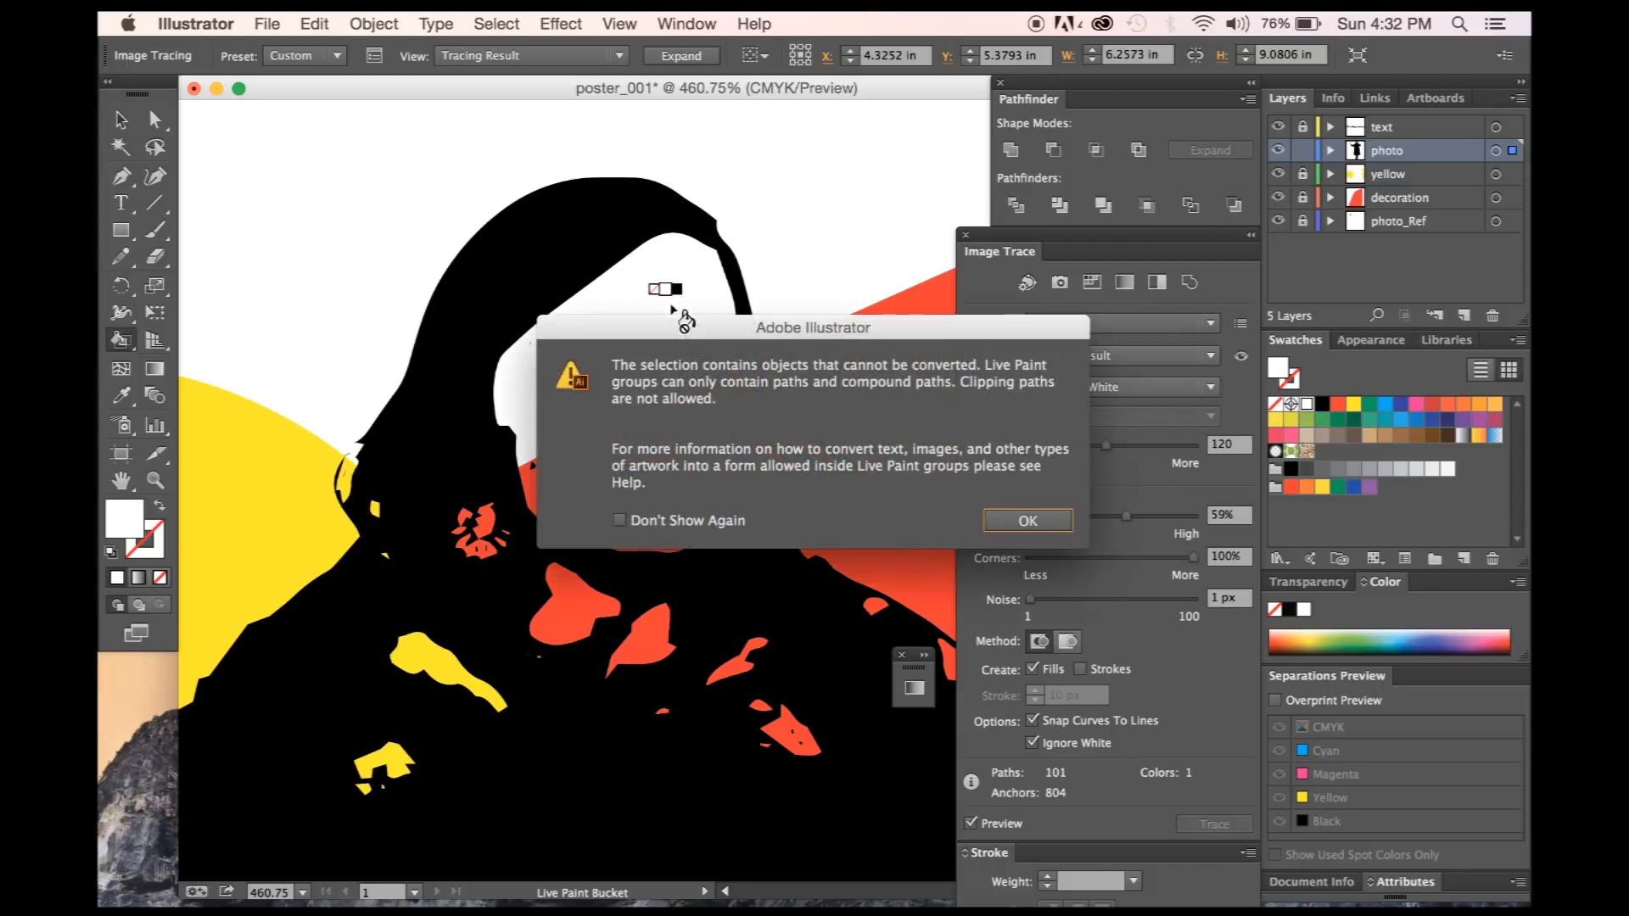
pyautogui.click(1028, 521)
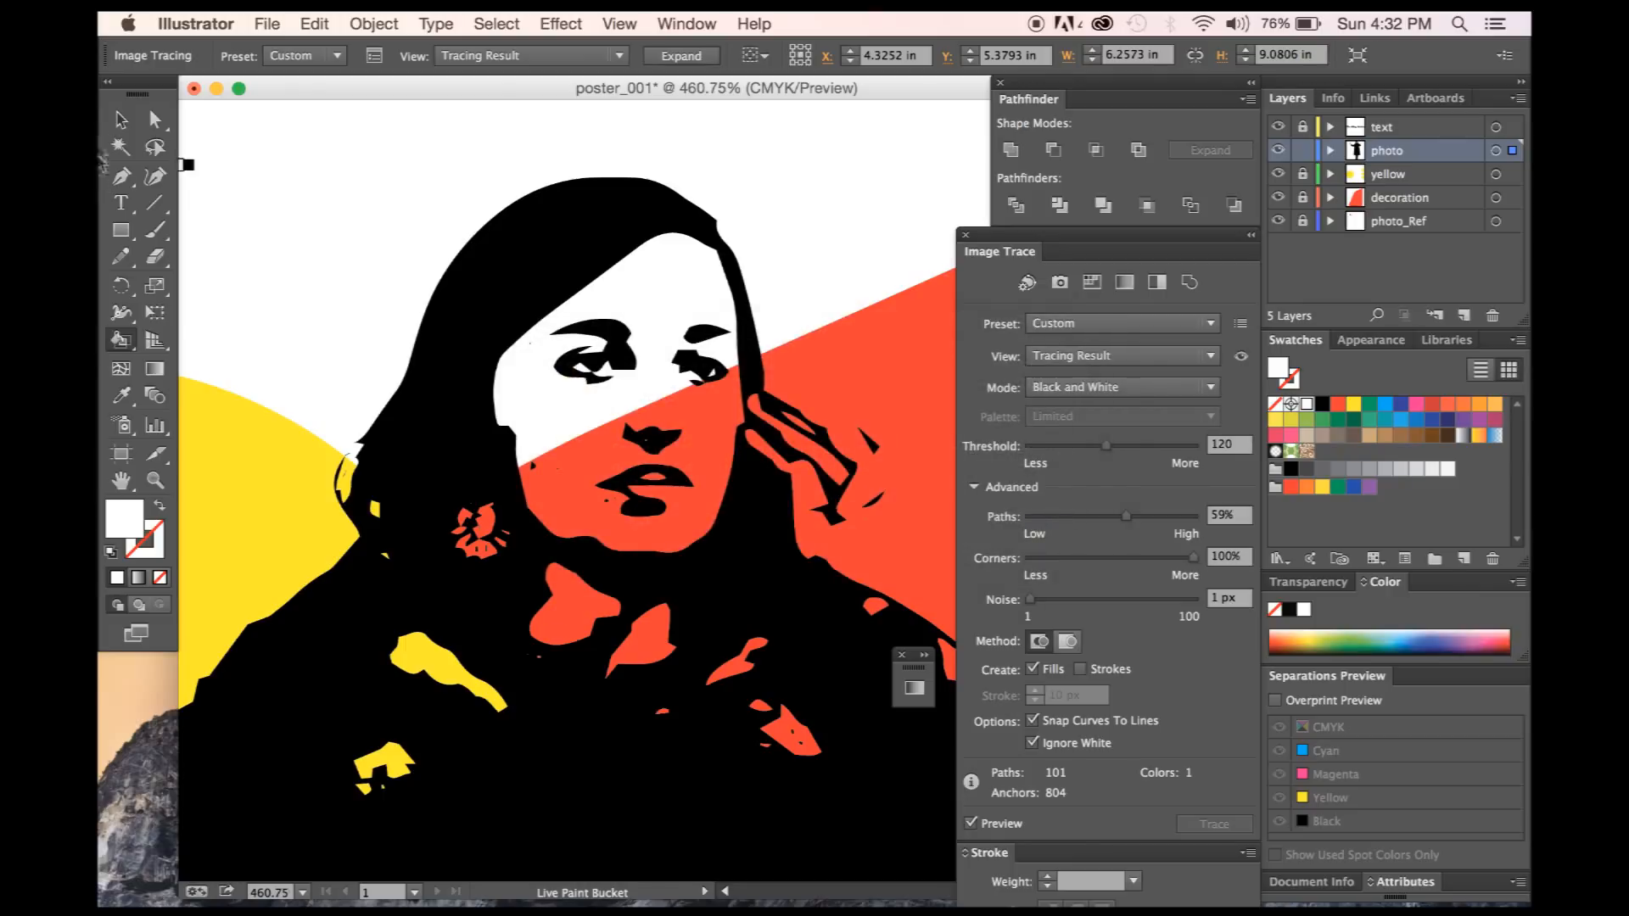
# Expand the figure's image tracing into editable paths.
pyautogui.click(123, 127)
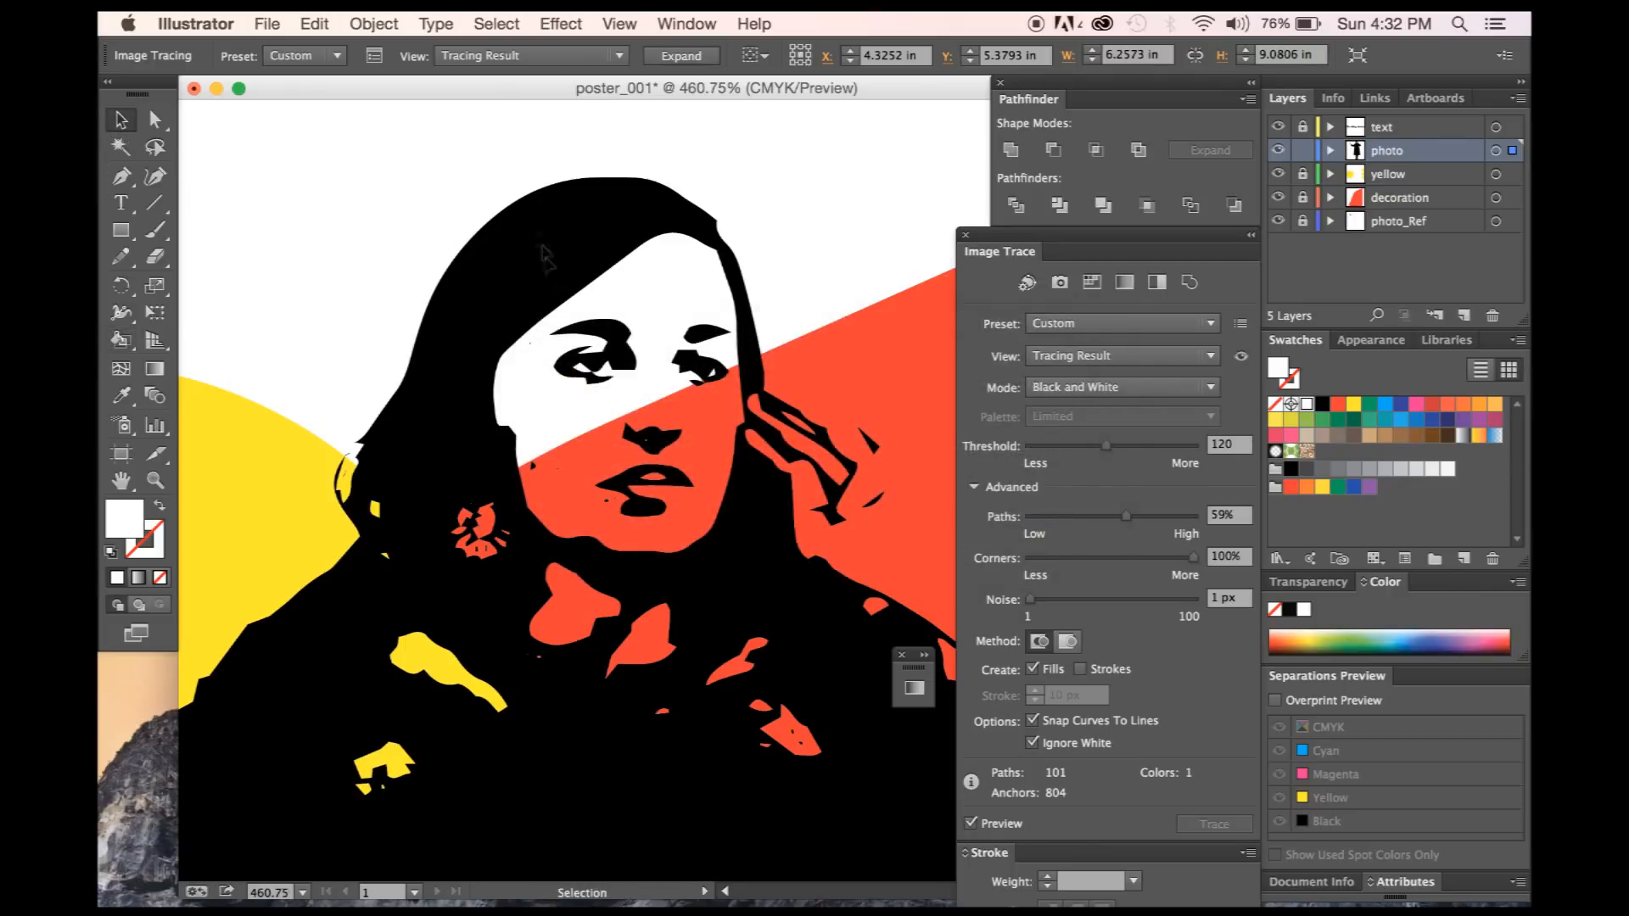
pyautogui.click(377, 24)
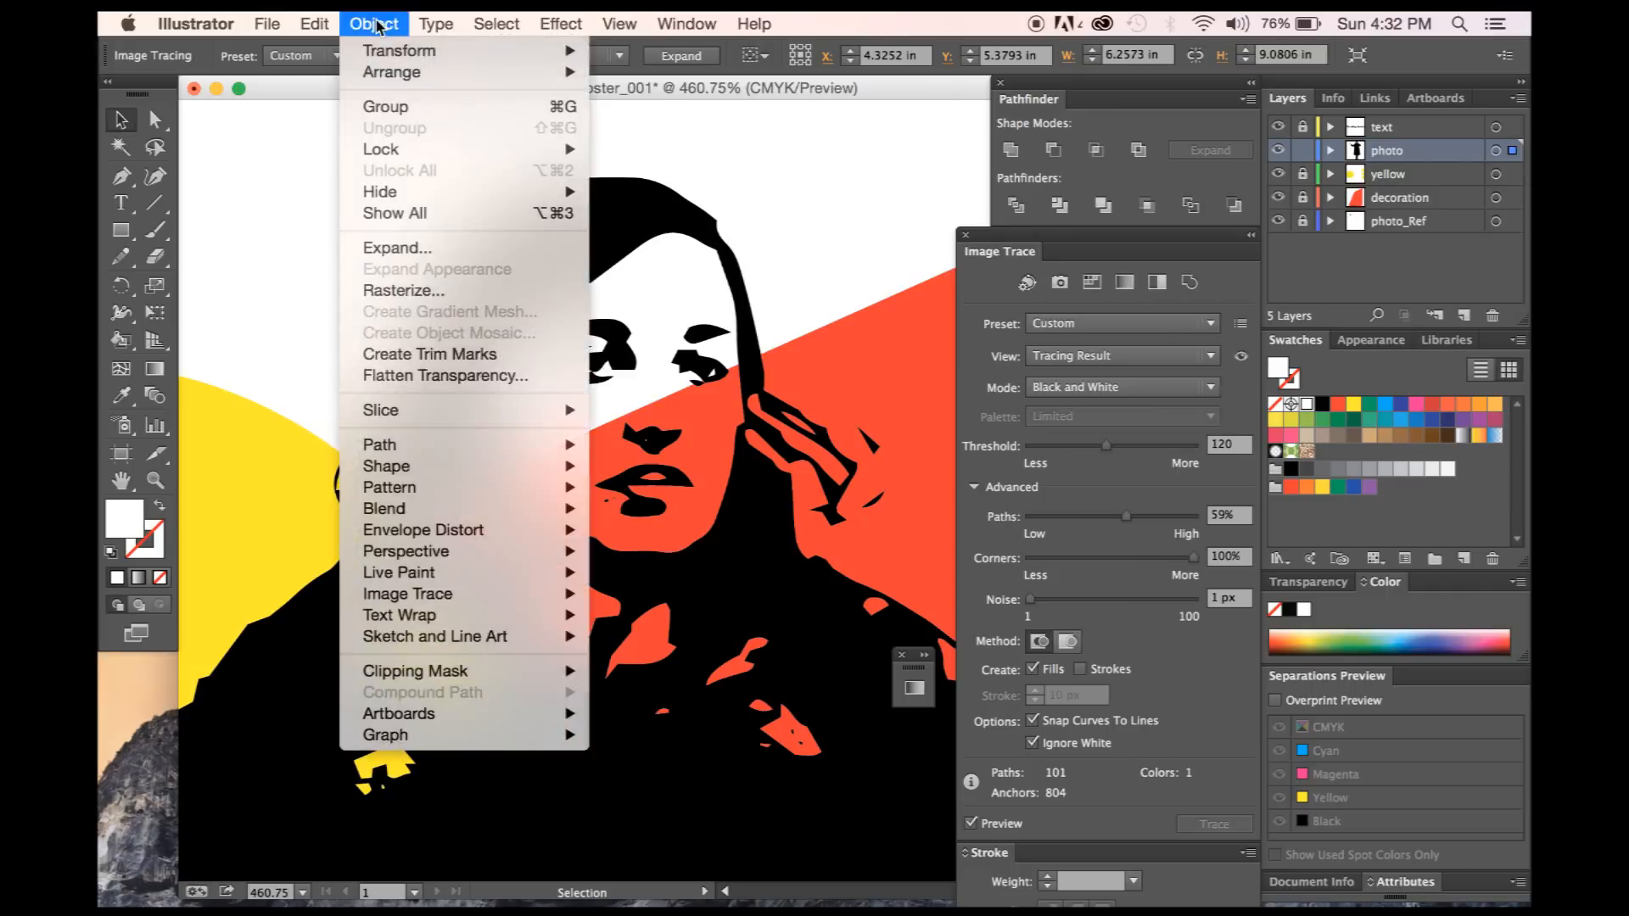
pyautogui.moveTo(491, 582)
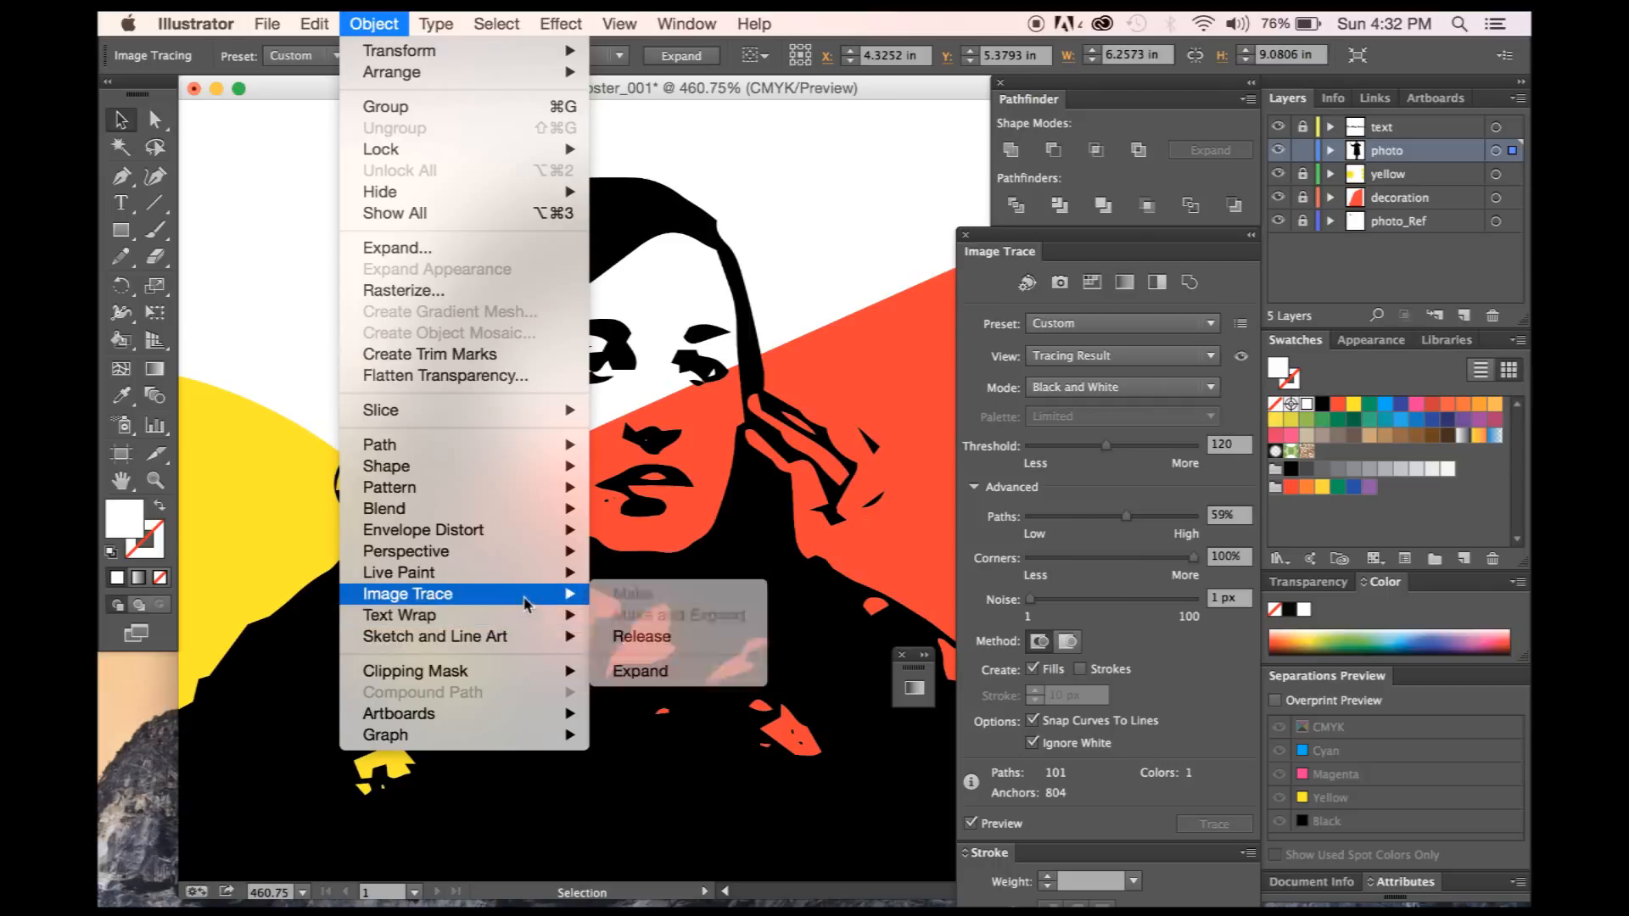
pyautogui.click(655, 673)
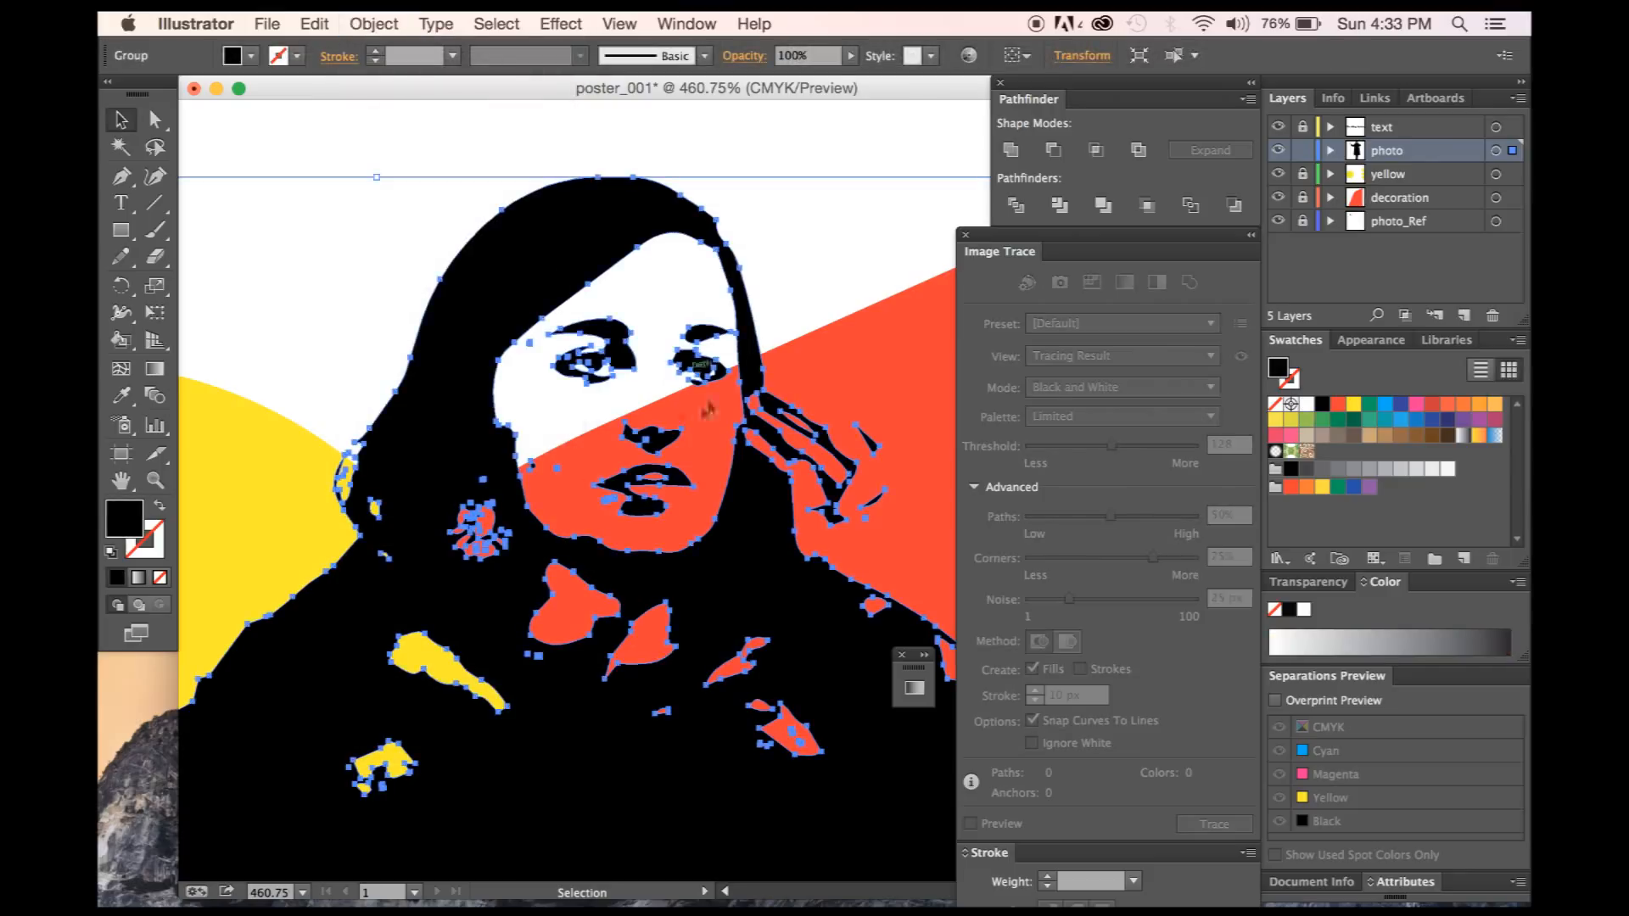
# Convert the expanded figure into a Live Paint group.
pyautogui.click(374, 24)
pyautogui.click(433, 254)
pyautogui.click(453, 152)
pyautogui.click(566, 293)
pyautogui.click(369, 27)
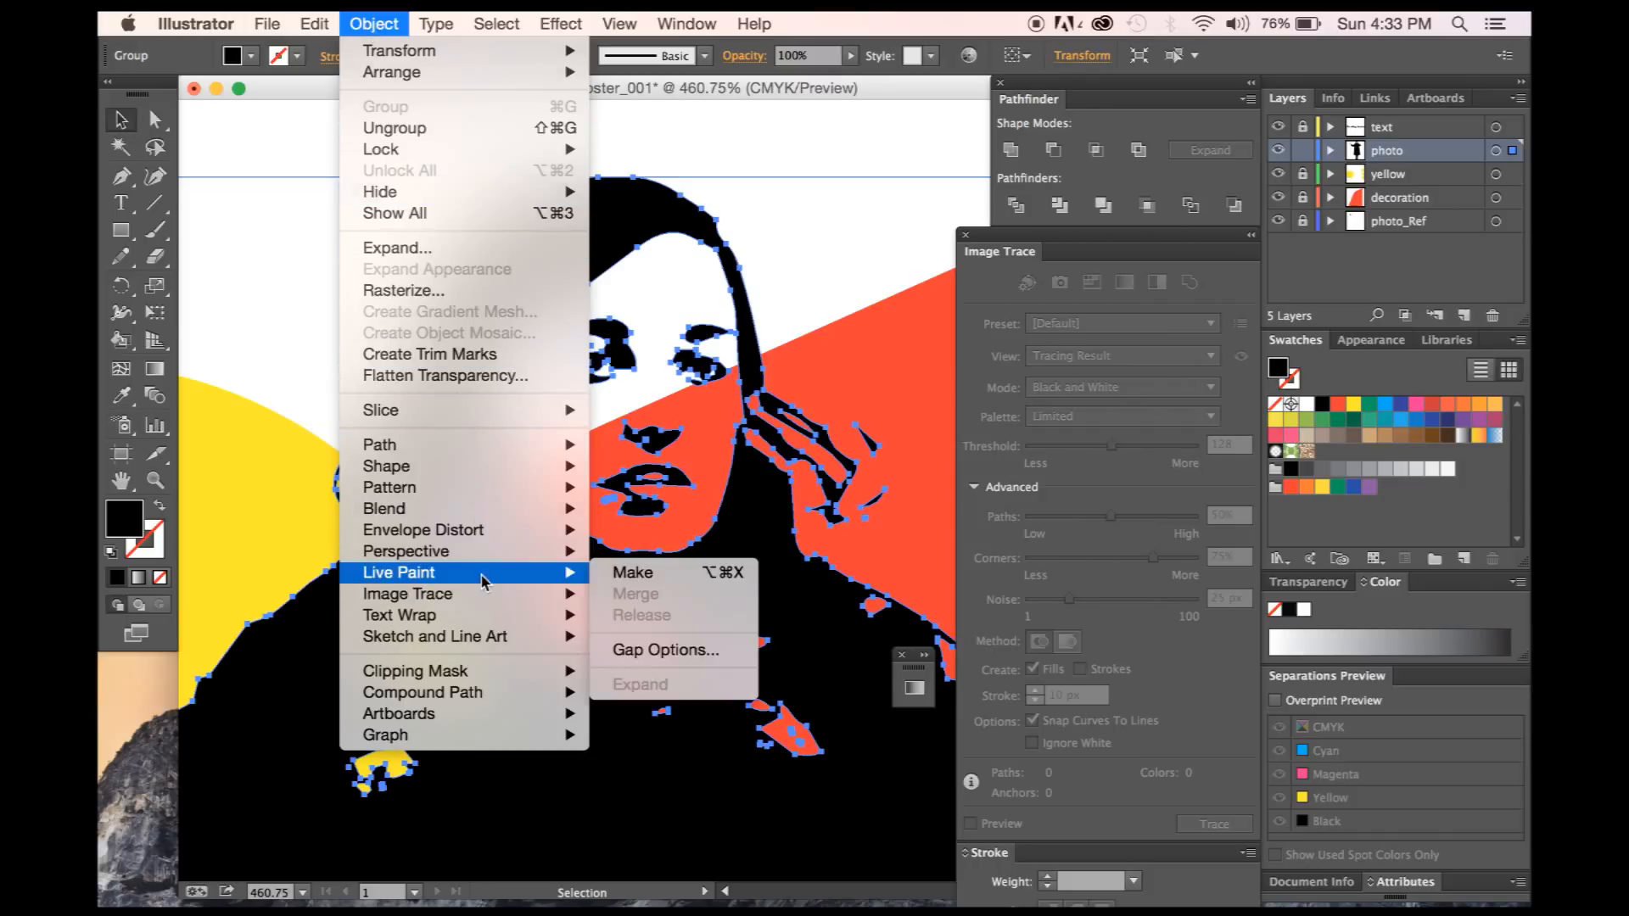
pyautogui.click(631, 574)
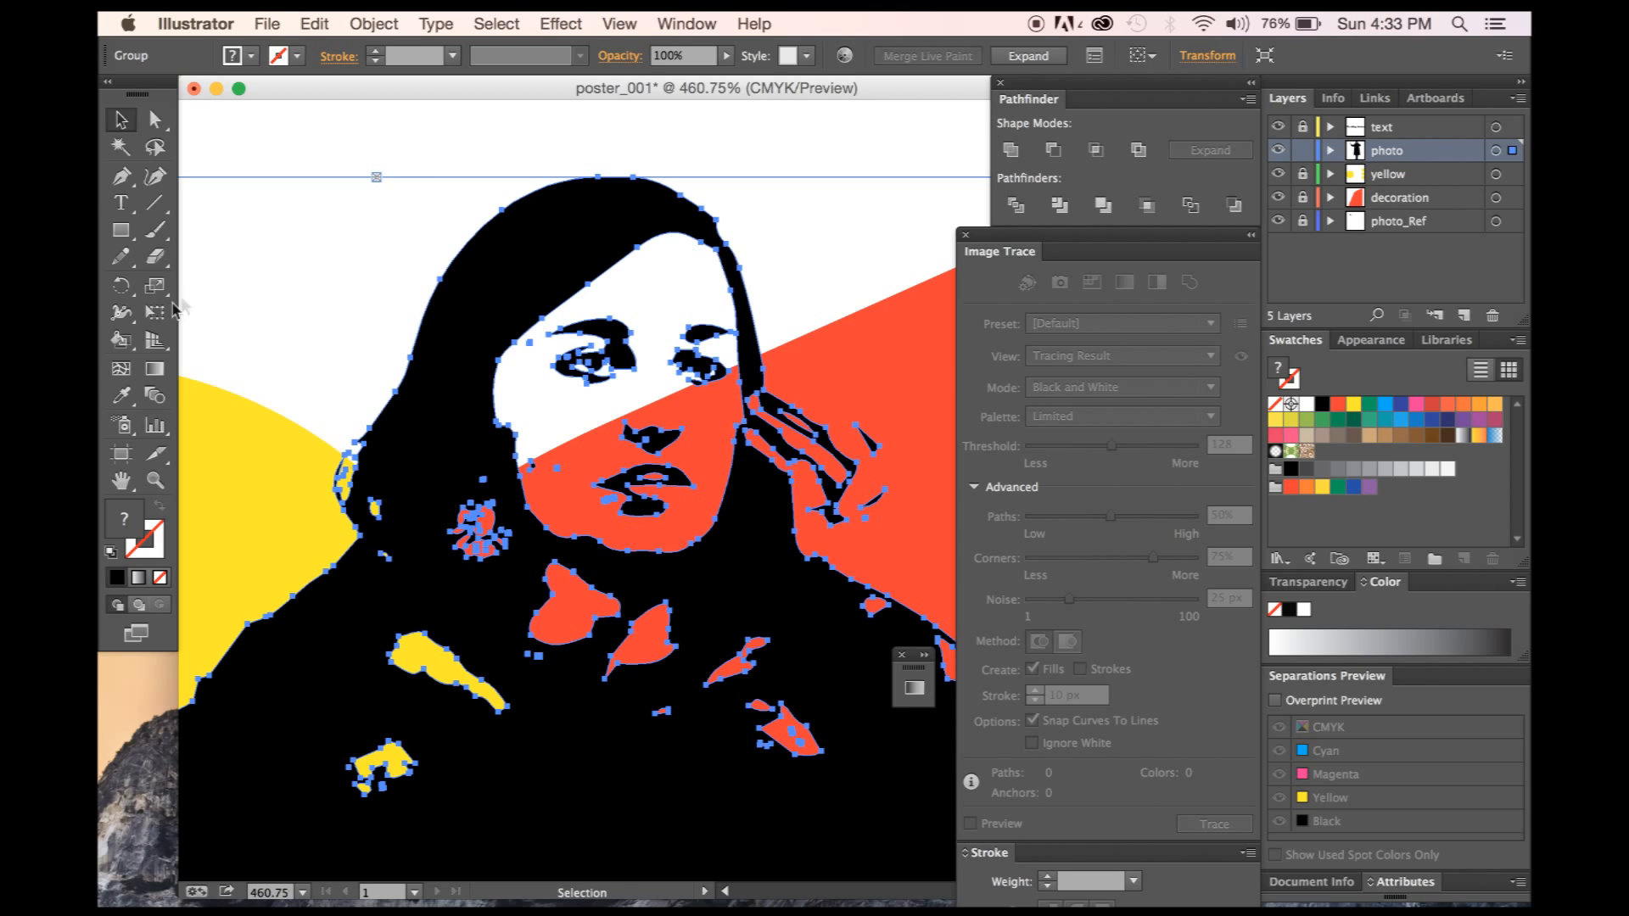
# Activate the Live Paint Bucket and set its fill color to white.
pyautogui.click(122, 340)
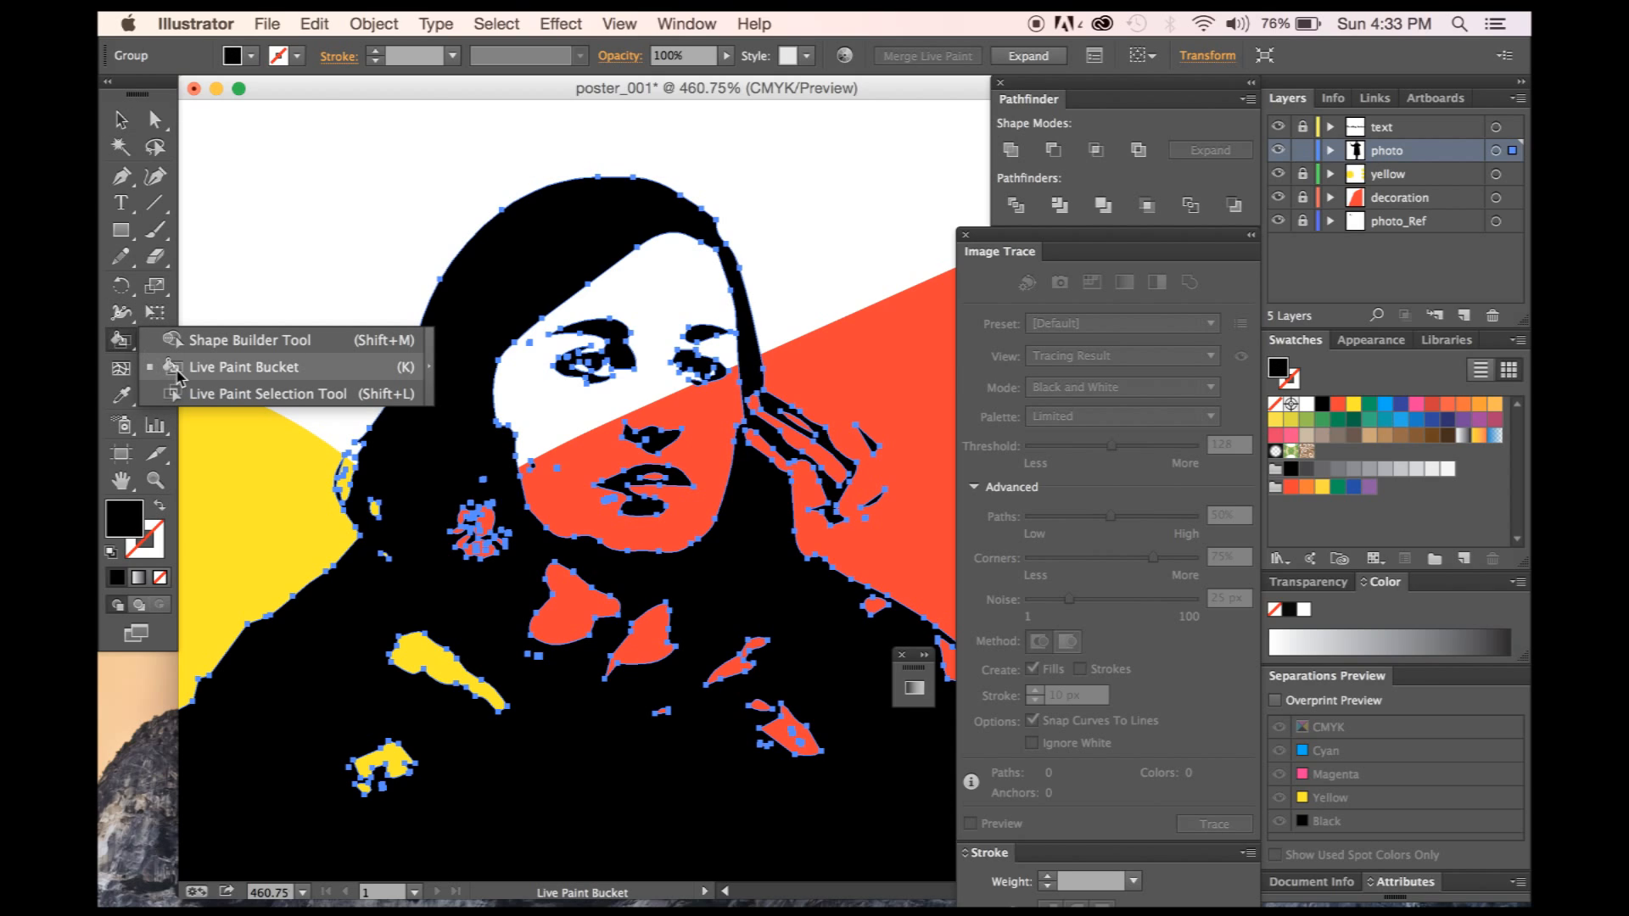
pyautogui.click(190, 373)
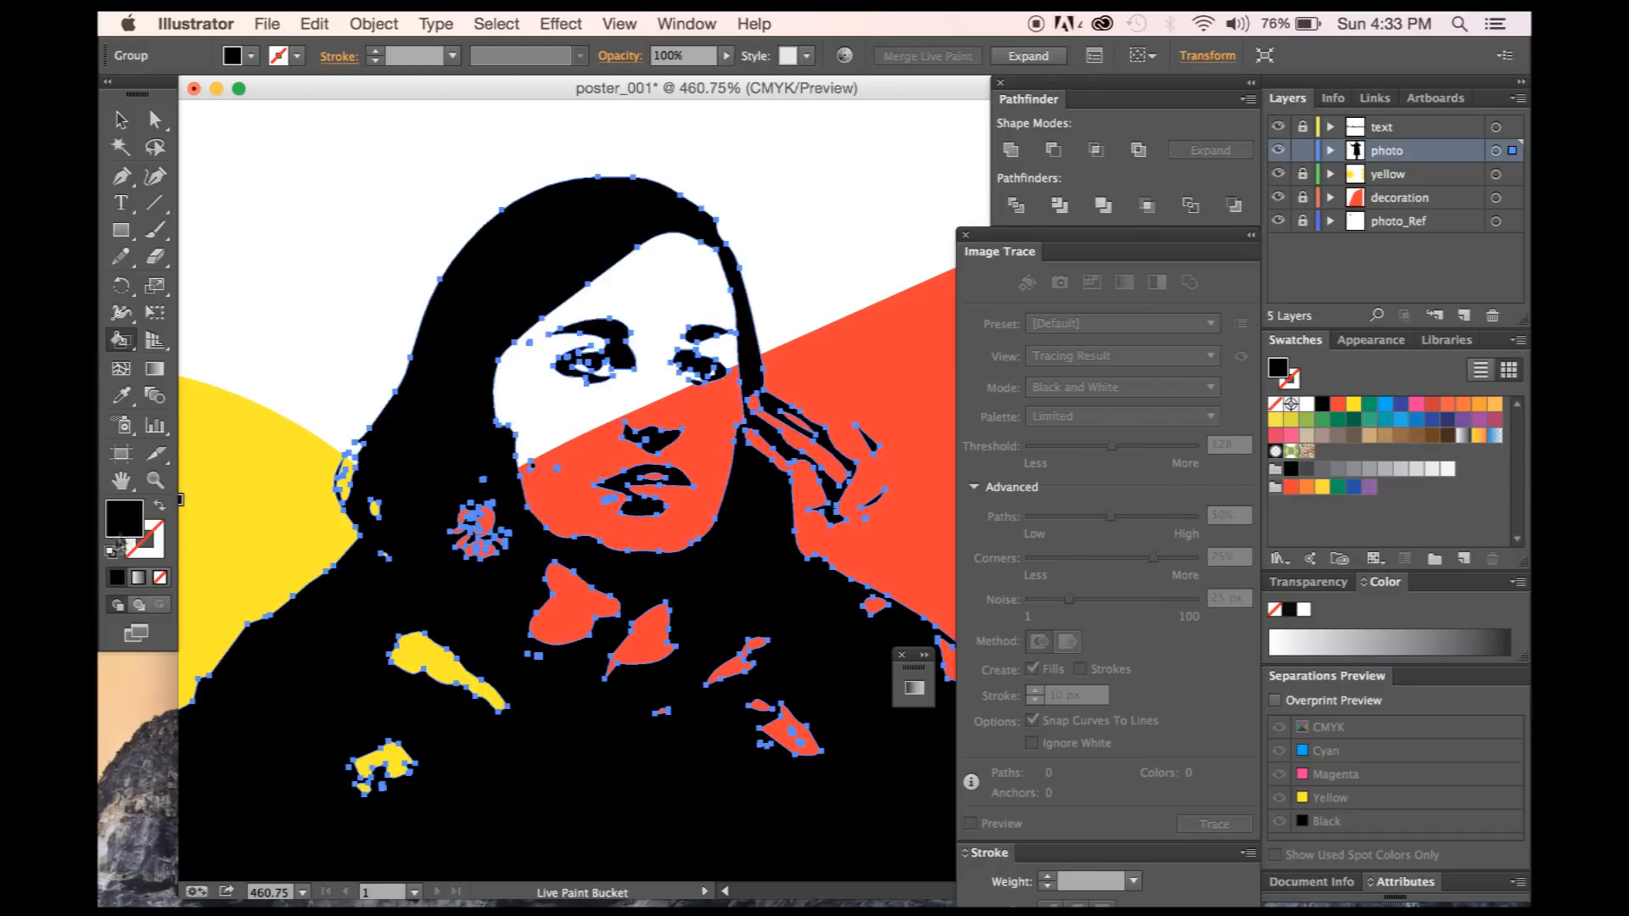
pyautogui.doubleClick(125, 530)
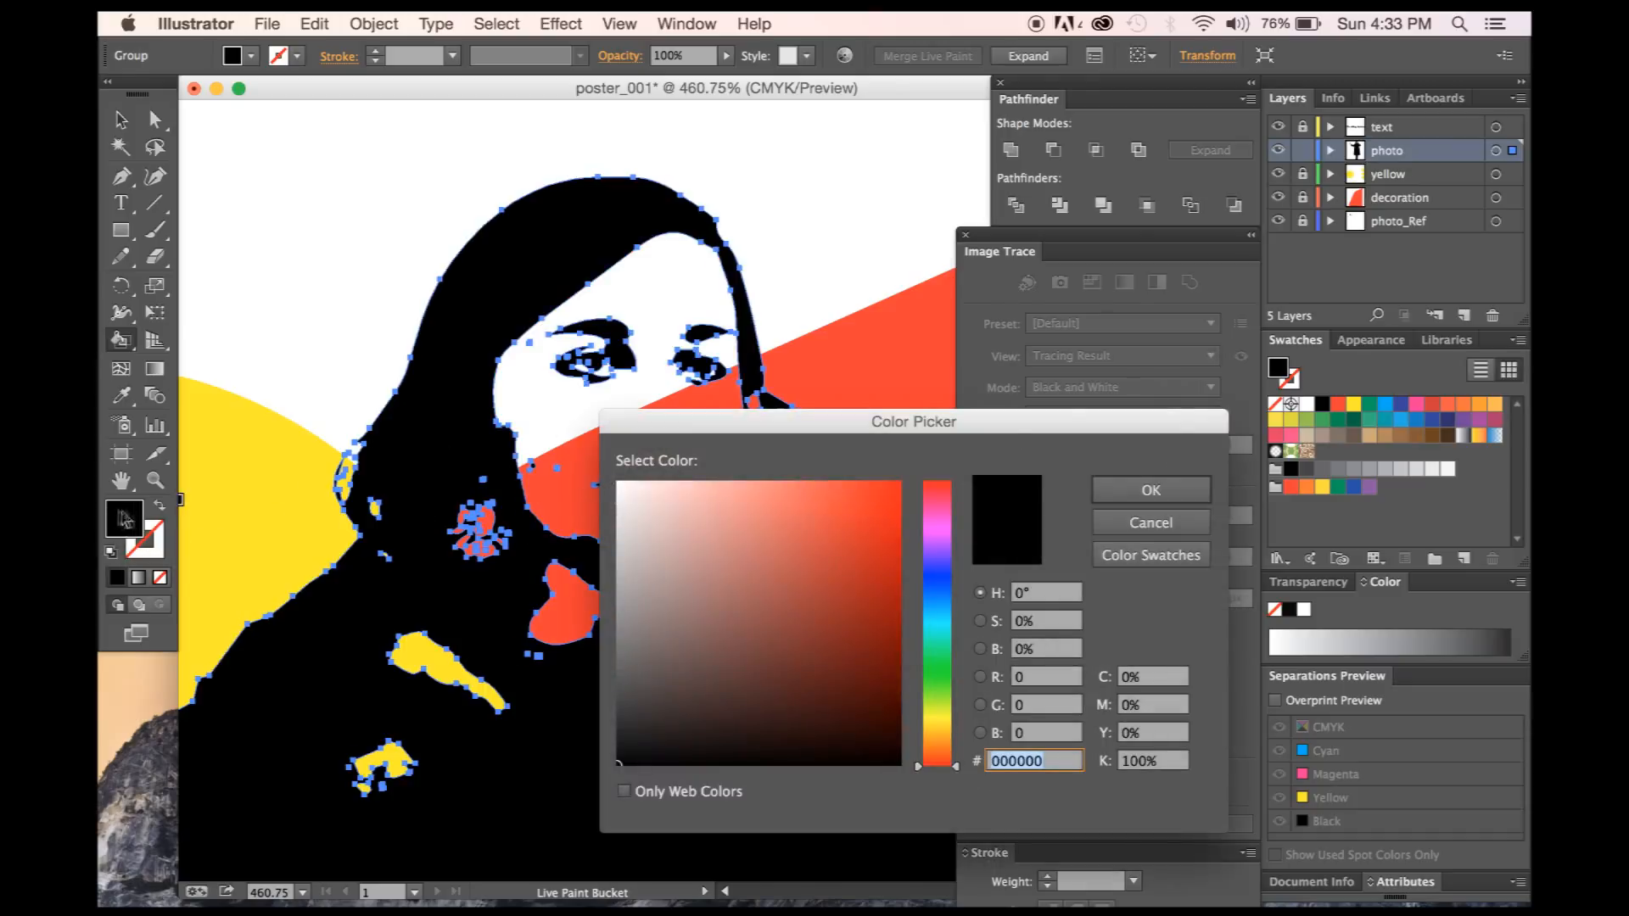
pyautogui.click(620, 484)
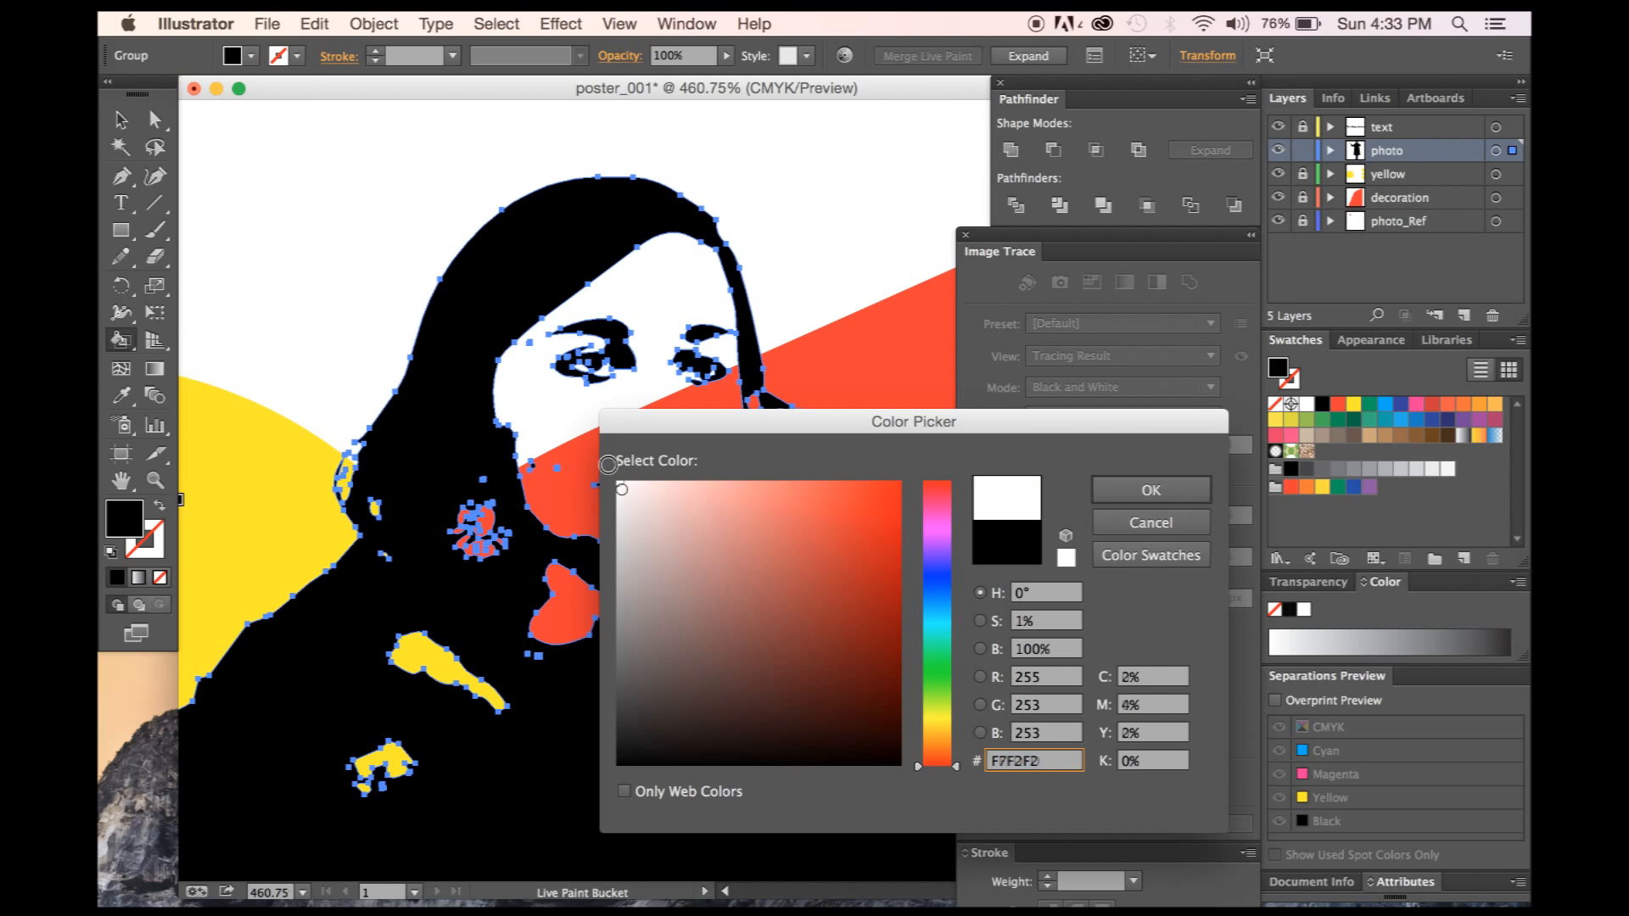
pyautogui.click(1154, 490)
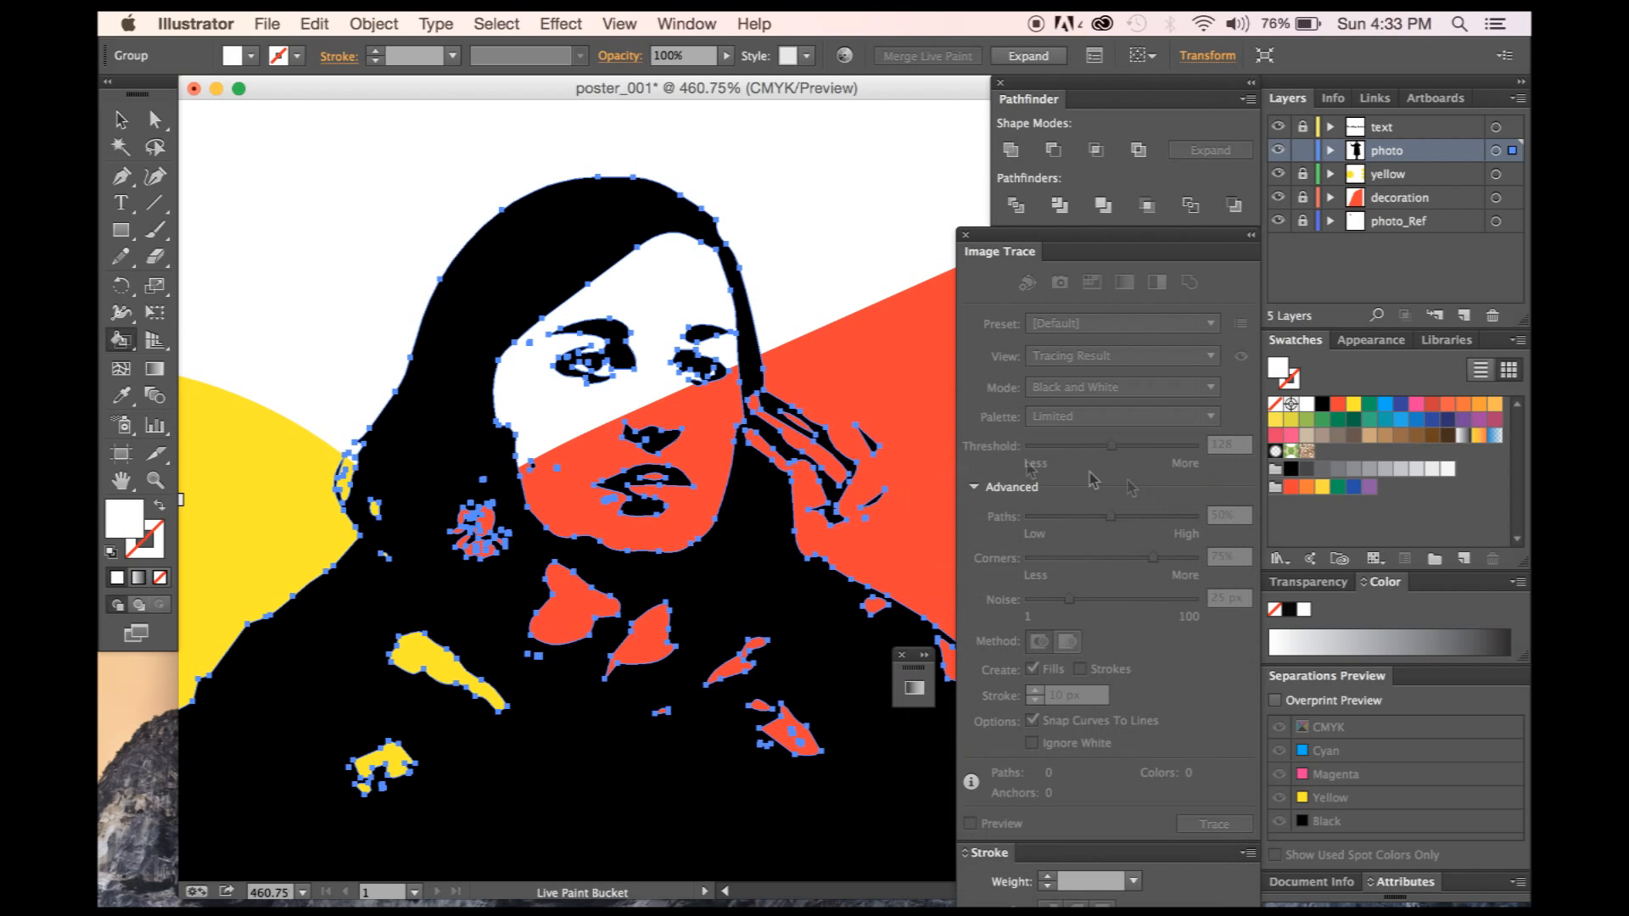
# Fill the face, the neck and collar openings, part of the earring and the patch on the coat's shoulder with white.
pyautogui.click(645, 301)
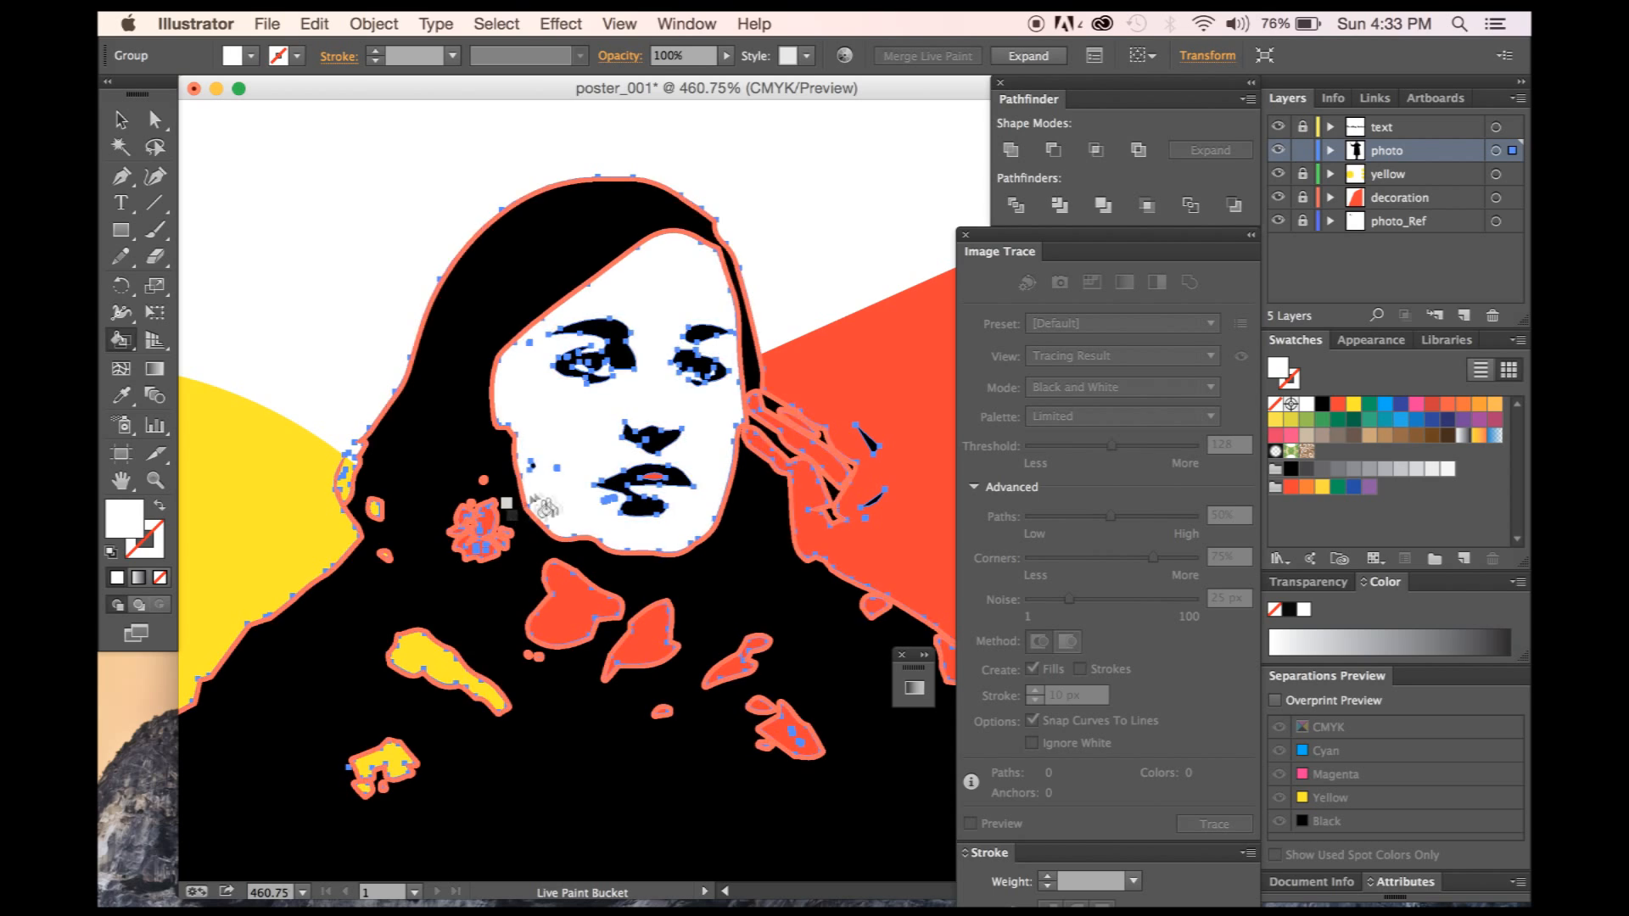
pyautogui.click(562, 612)
pyautogui.click(659, 649)
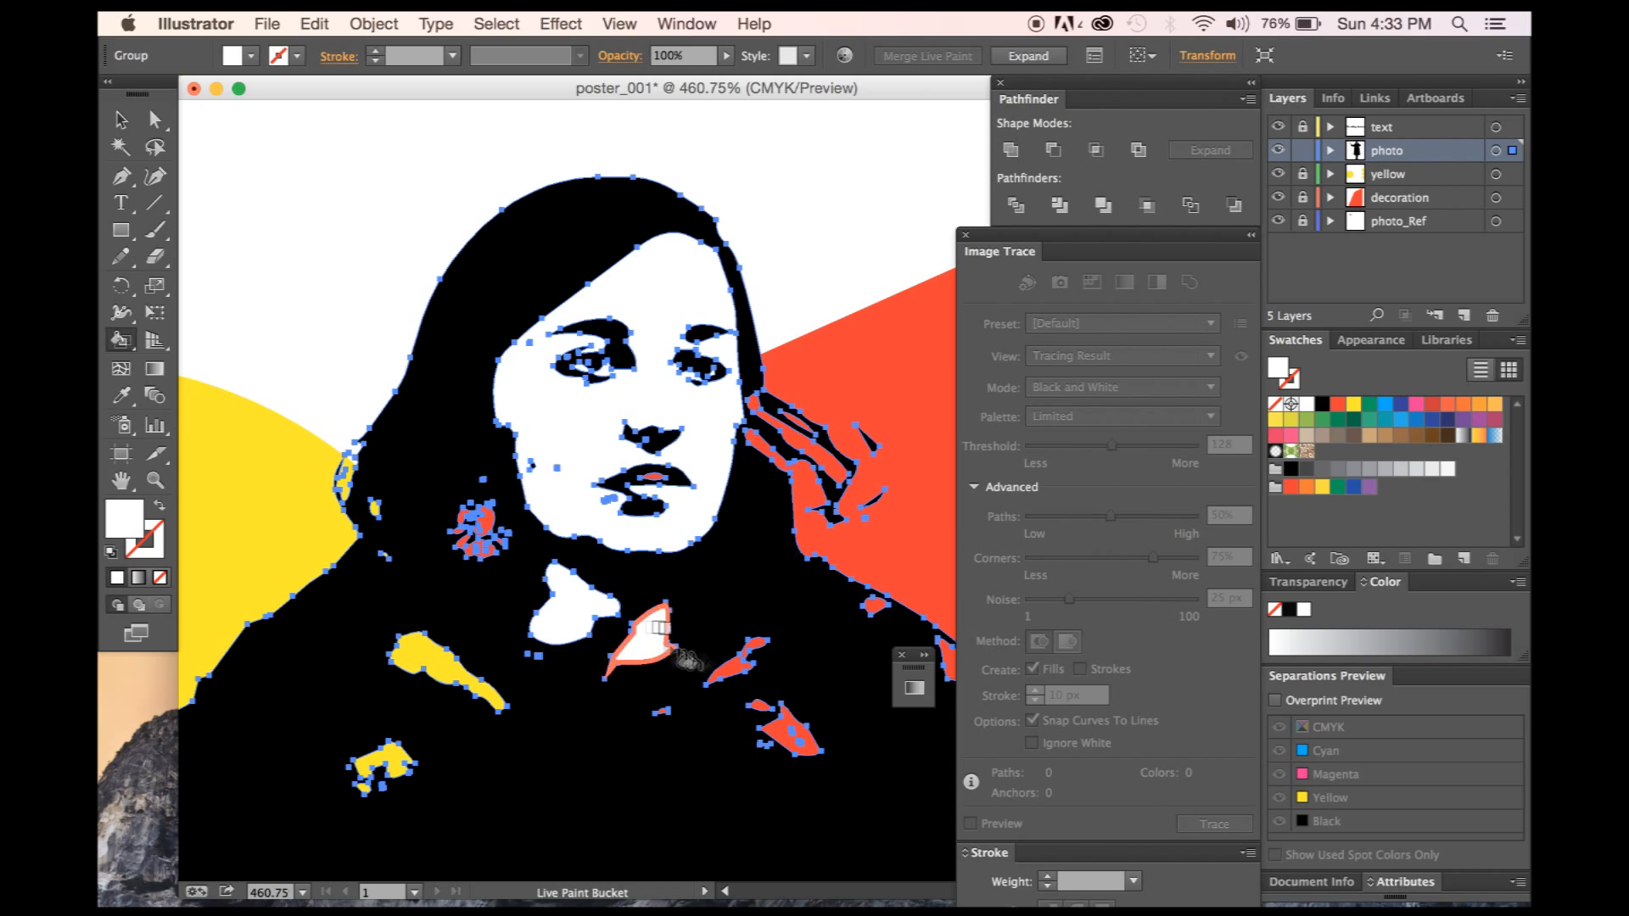
pyautogui.click(738, 677)
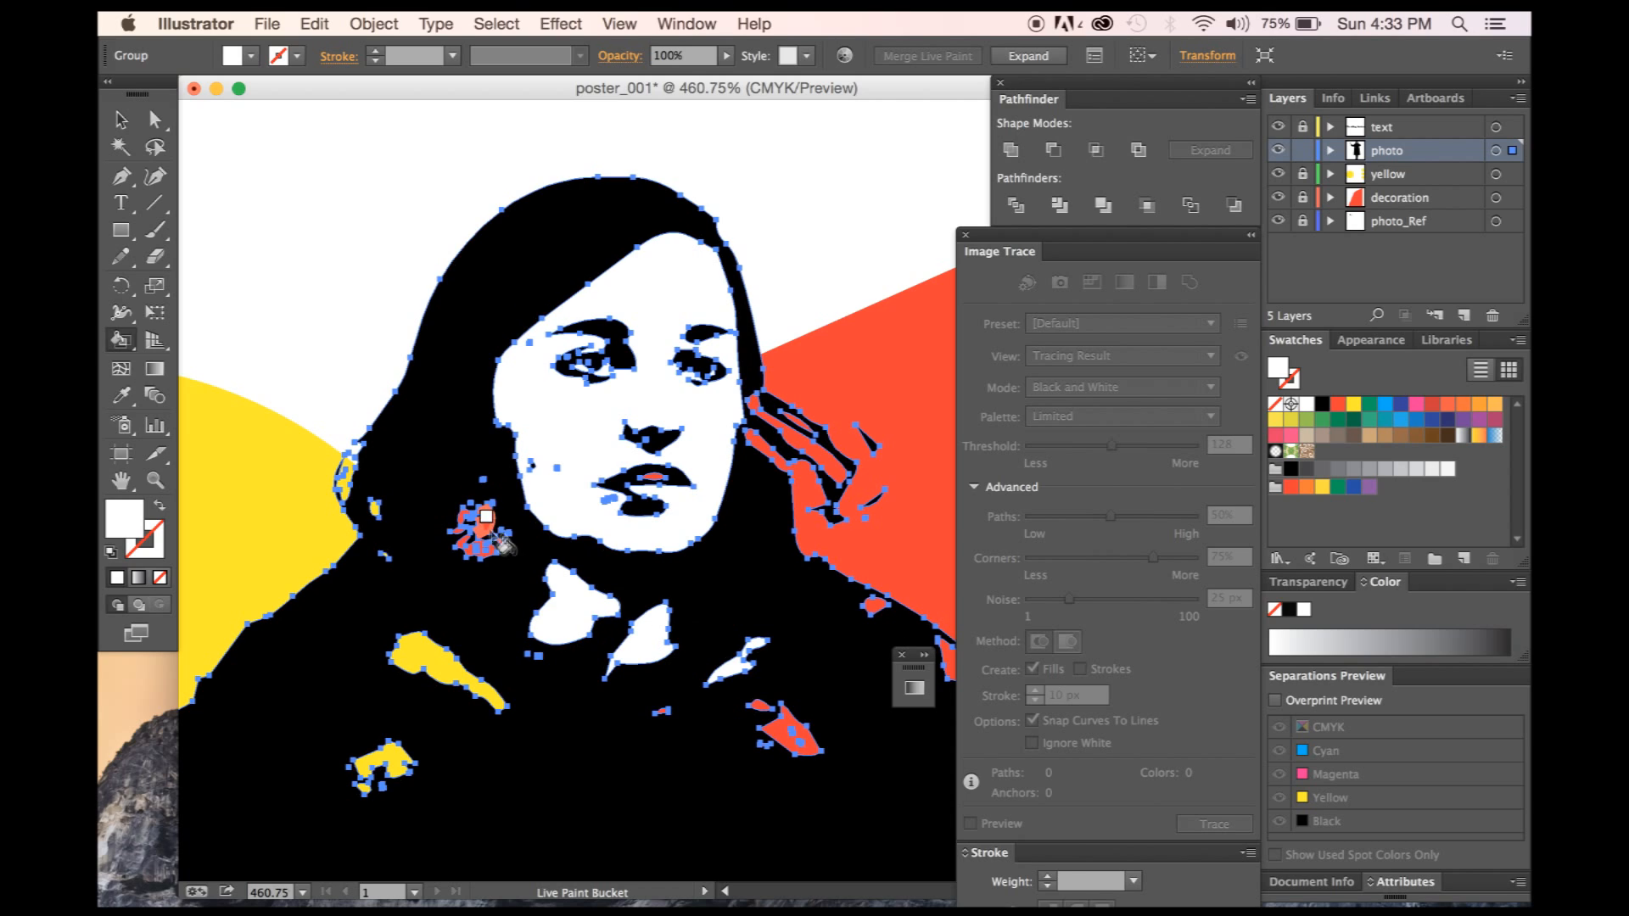
pyautogui.click(499, 531)
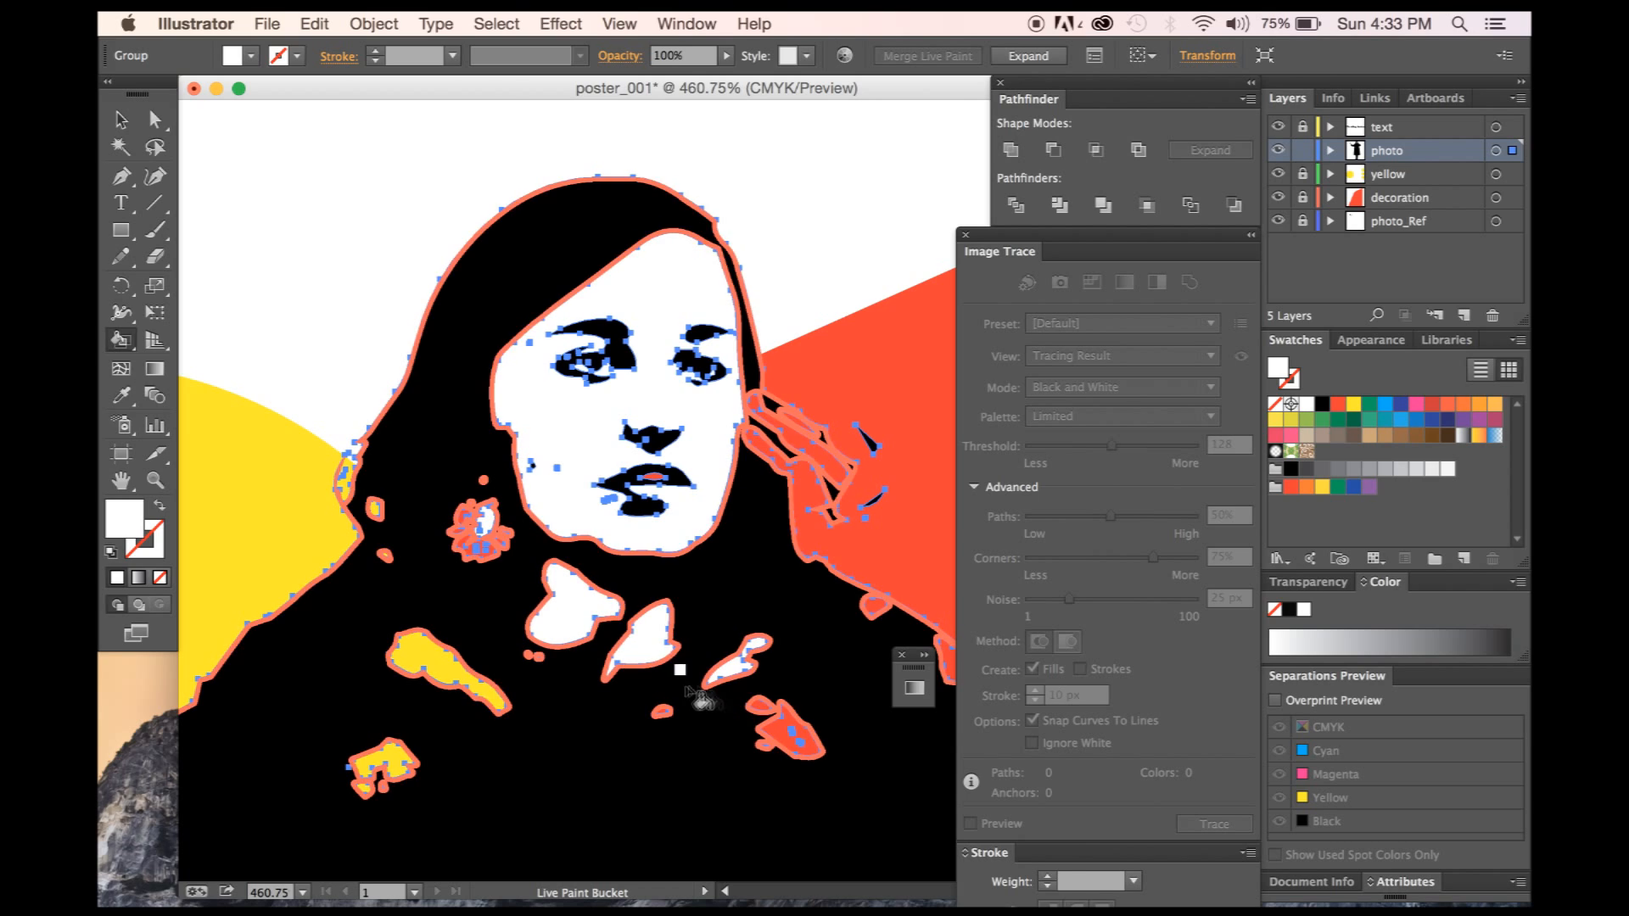
pyautogui.click(800, 758)
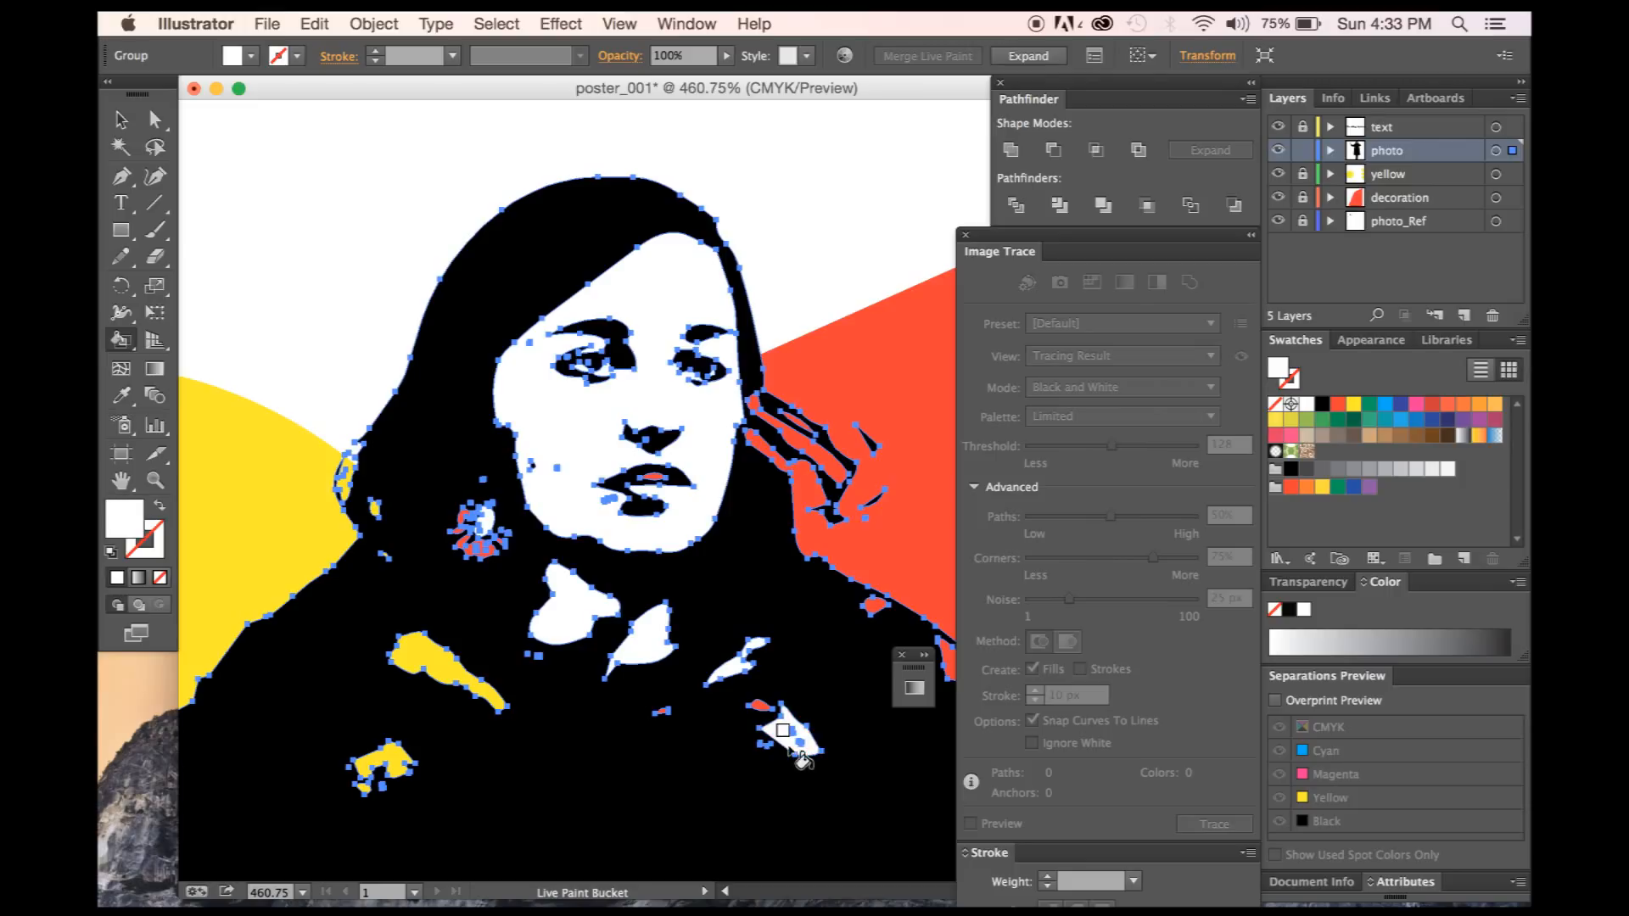
pyautogui.press('v')
pyautogui.press('super+1')
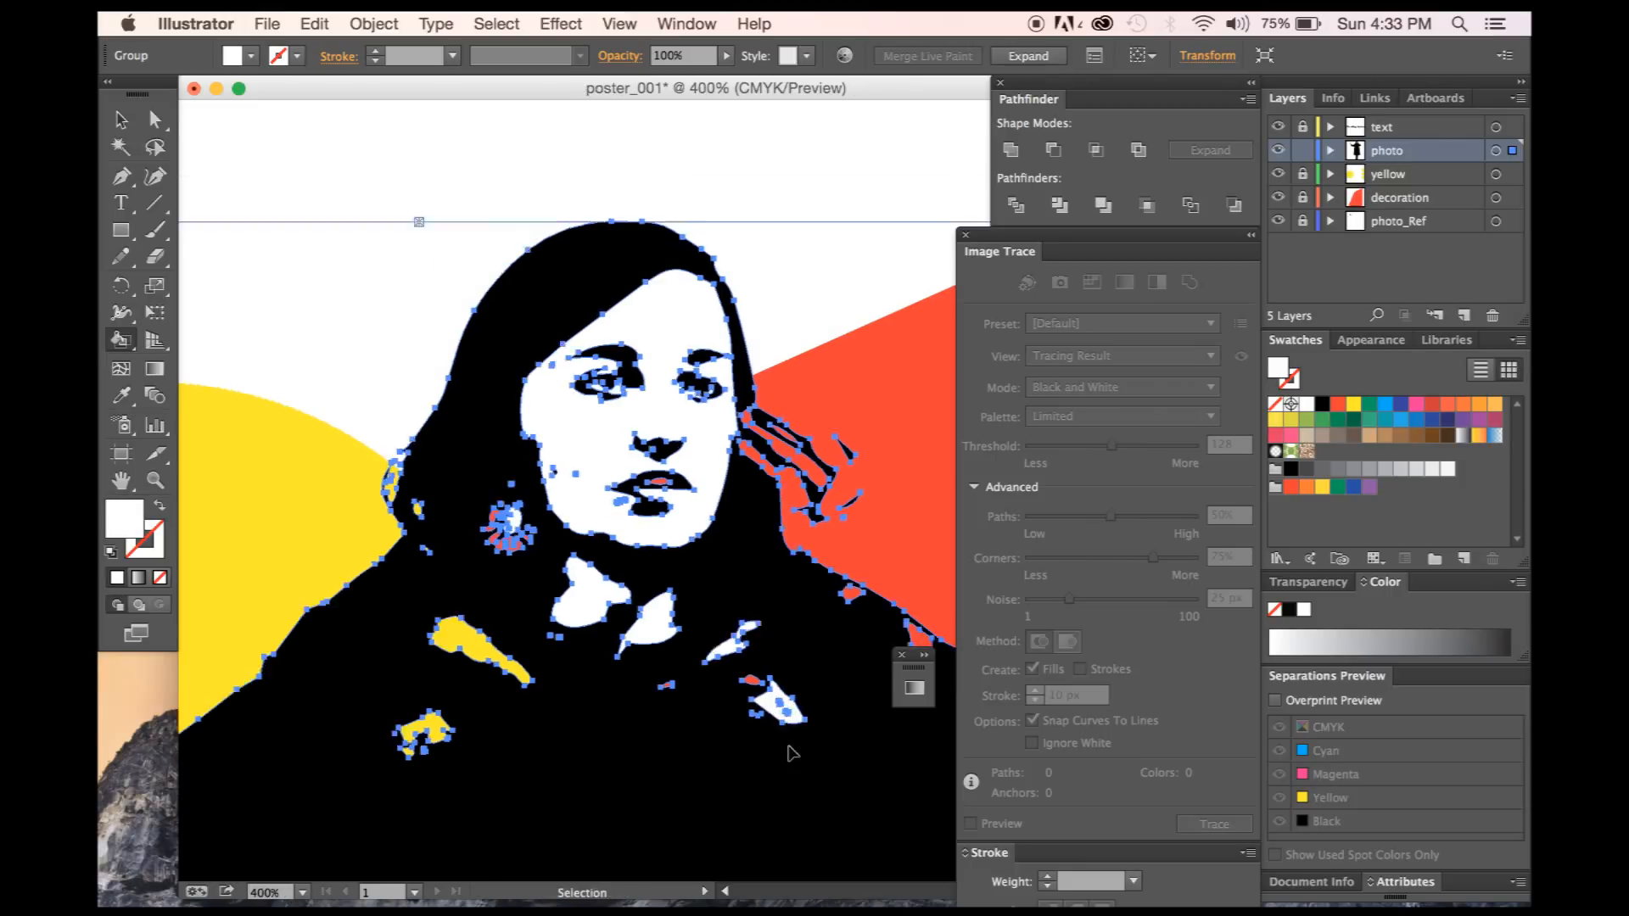
pyautogui.press('k')
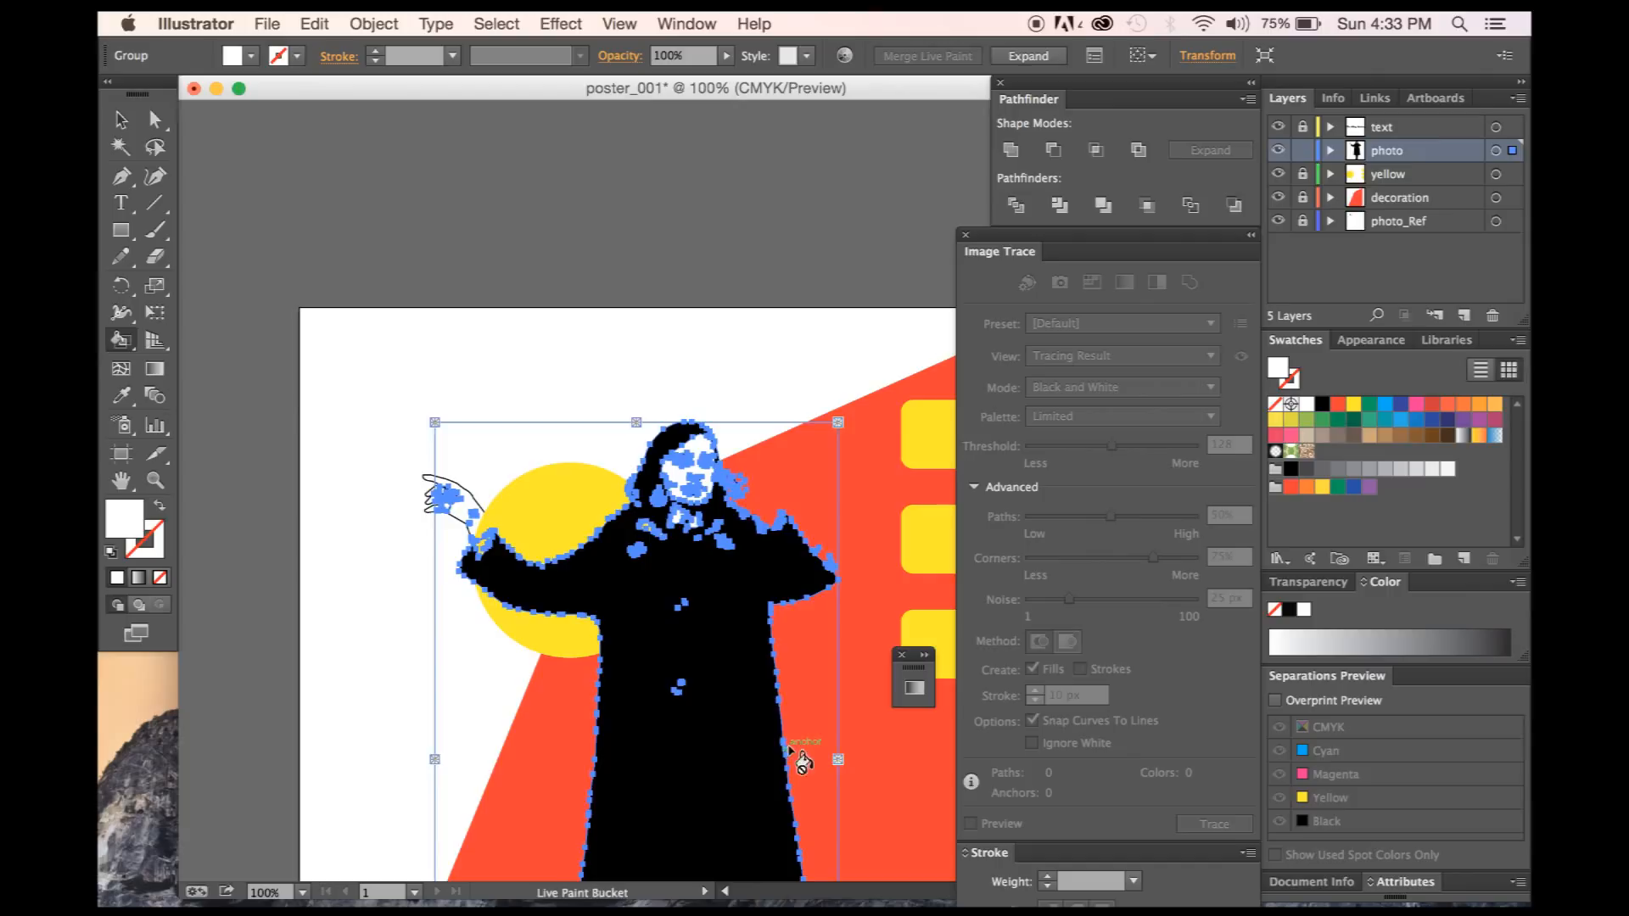
pyautogui.click(121, 125)
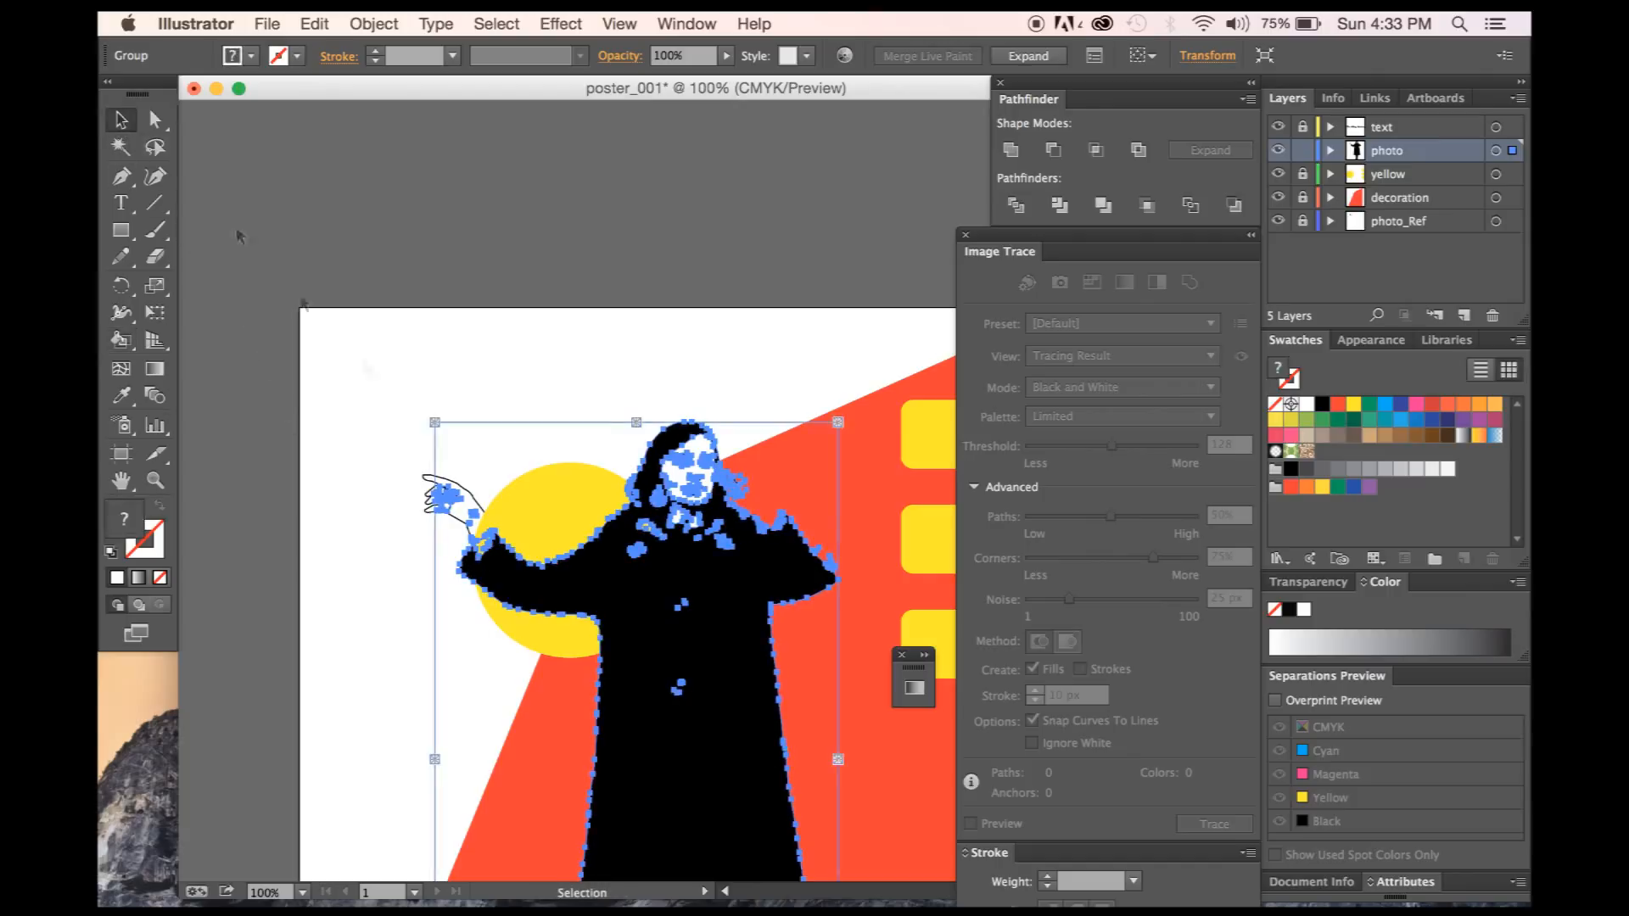
# Ungroup the group that holds the figure's Live Paint object.
pyautogui.click(431, 450)
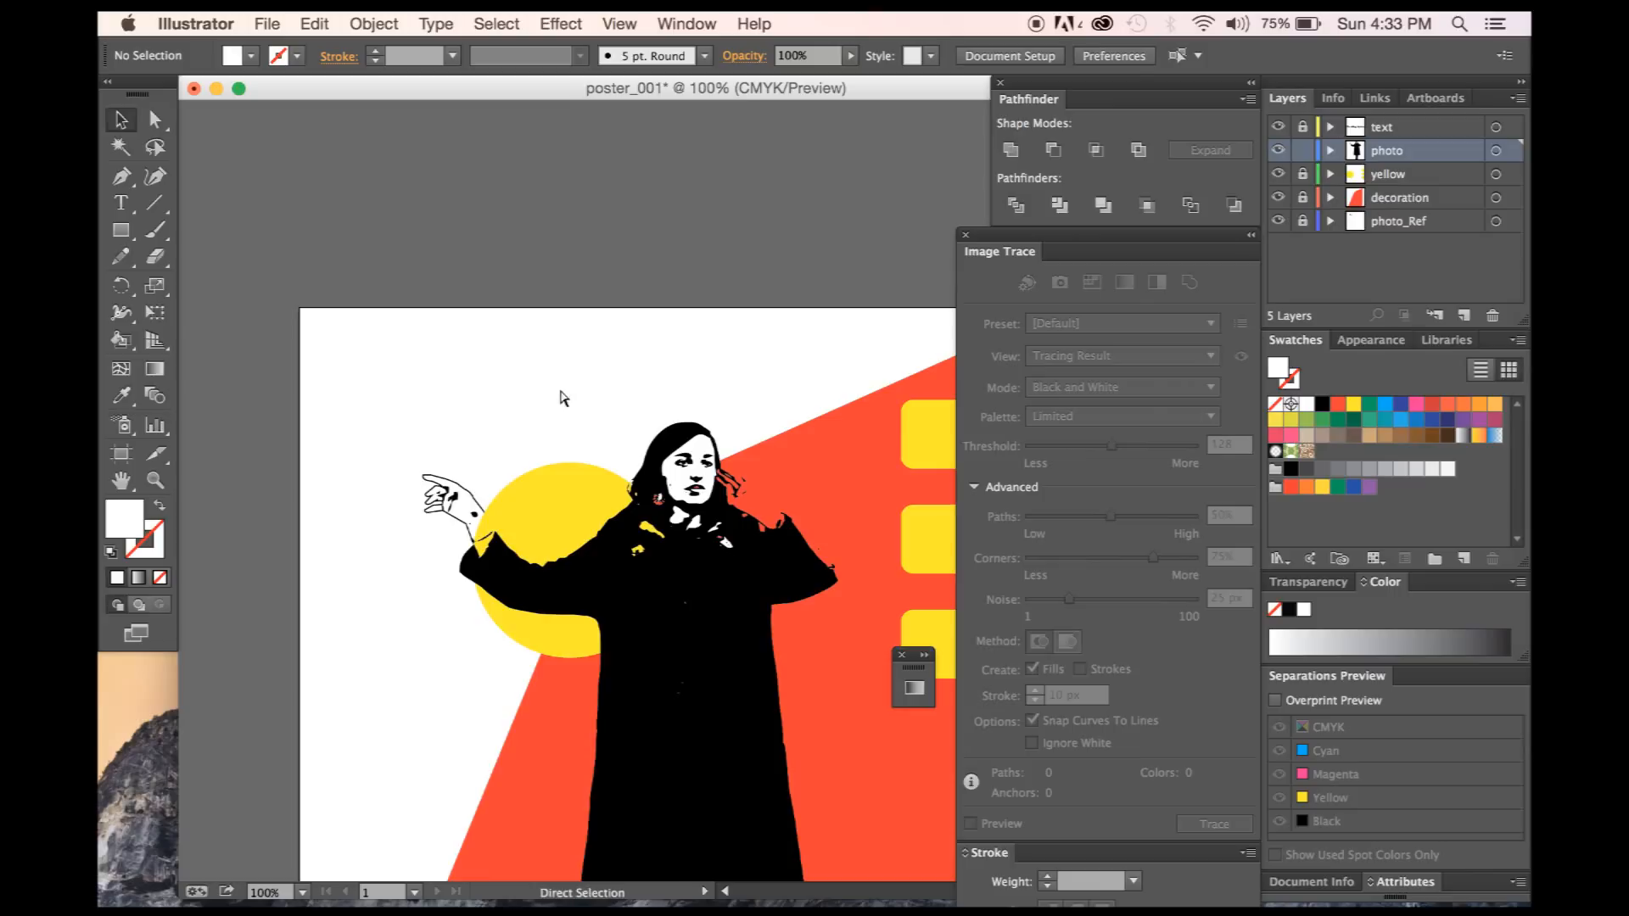
pyautogui.press('super+minus')
pyautogui.press('super+minus')
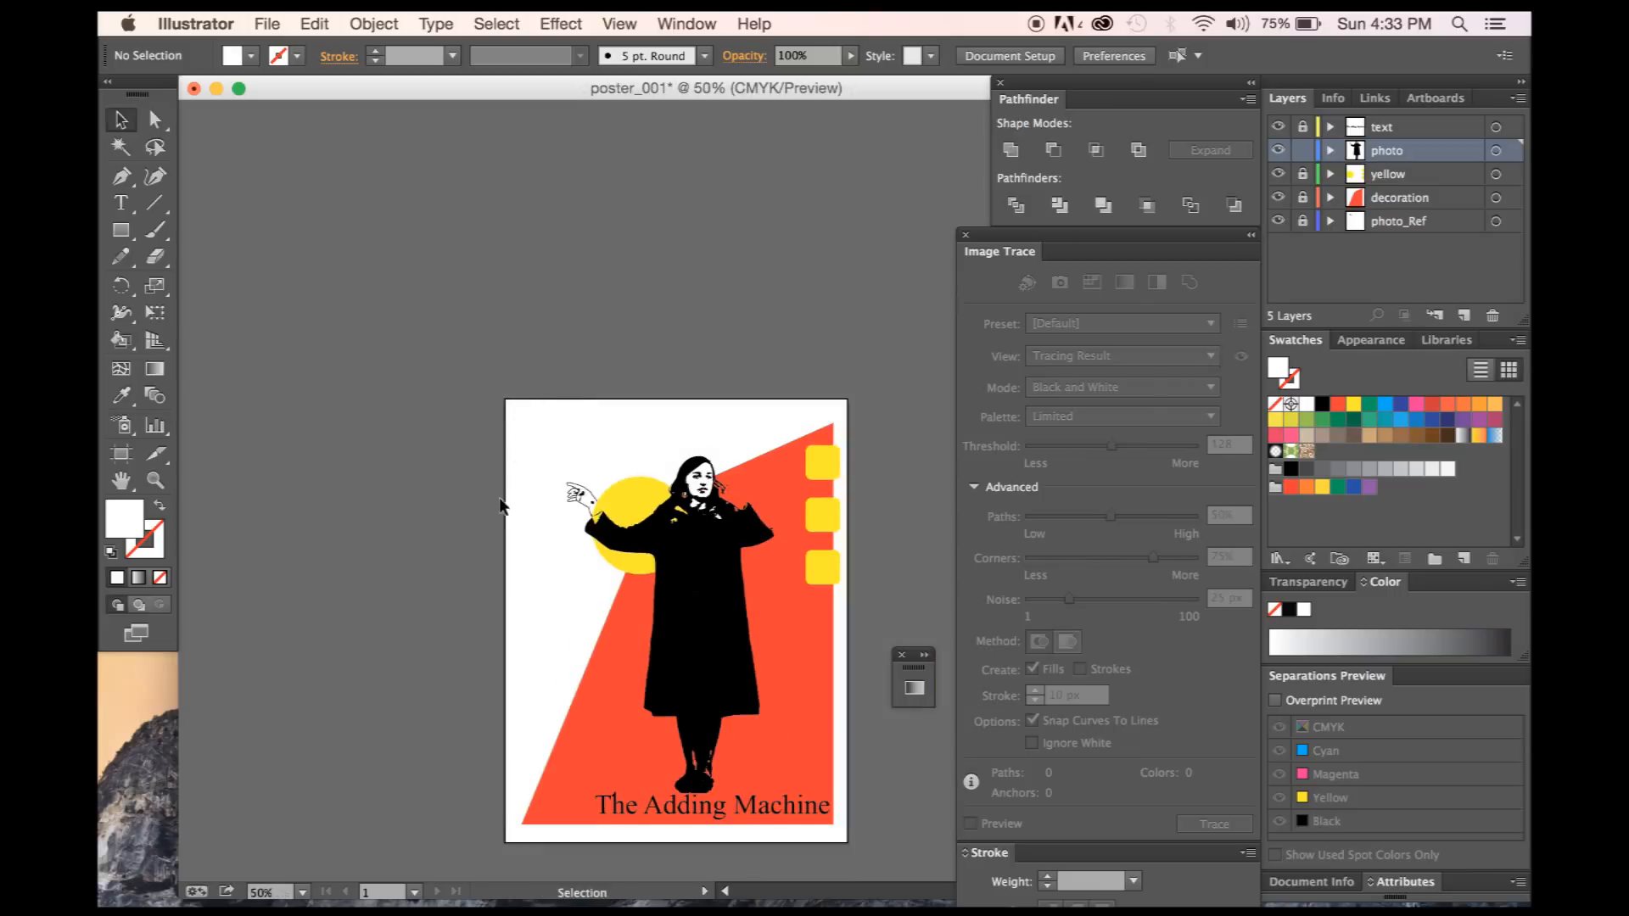
pyautogui.scroll(-2, 500, 507)
pyautogui.hscroll(5, 501, 506)
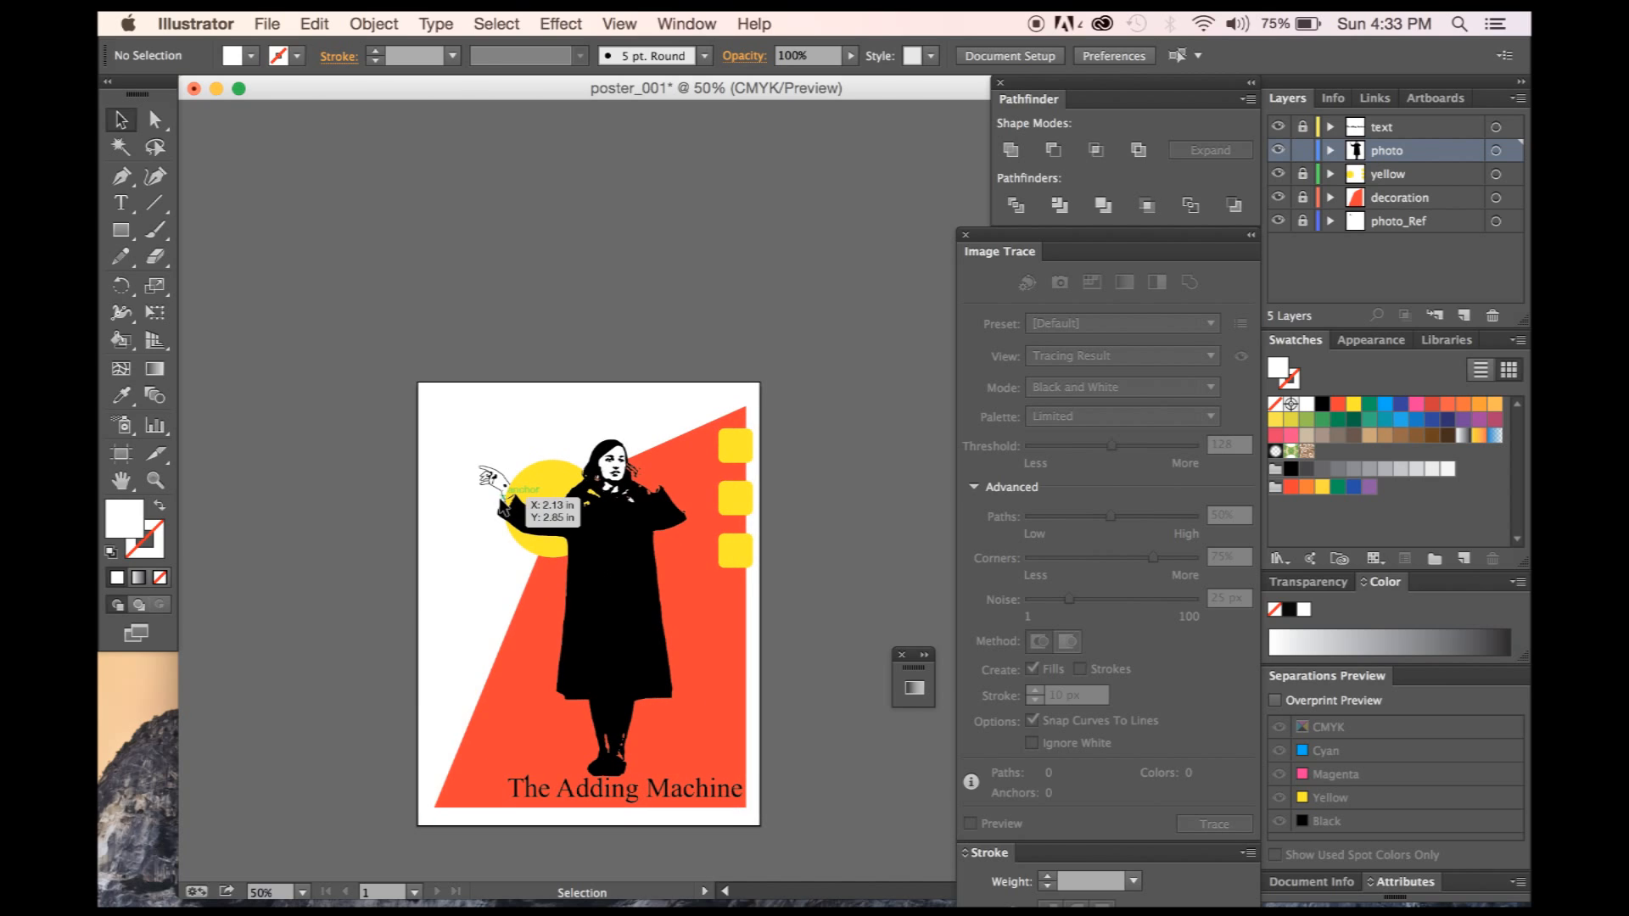
pyautogui.scroll(-2, 502, 507)
pyautogui.hscroll(1, 502, 508)
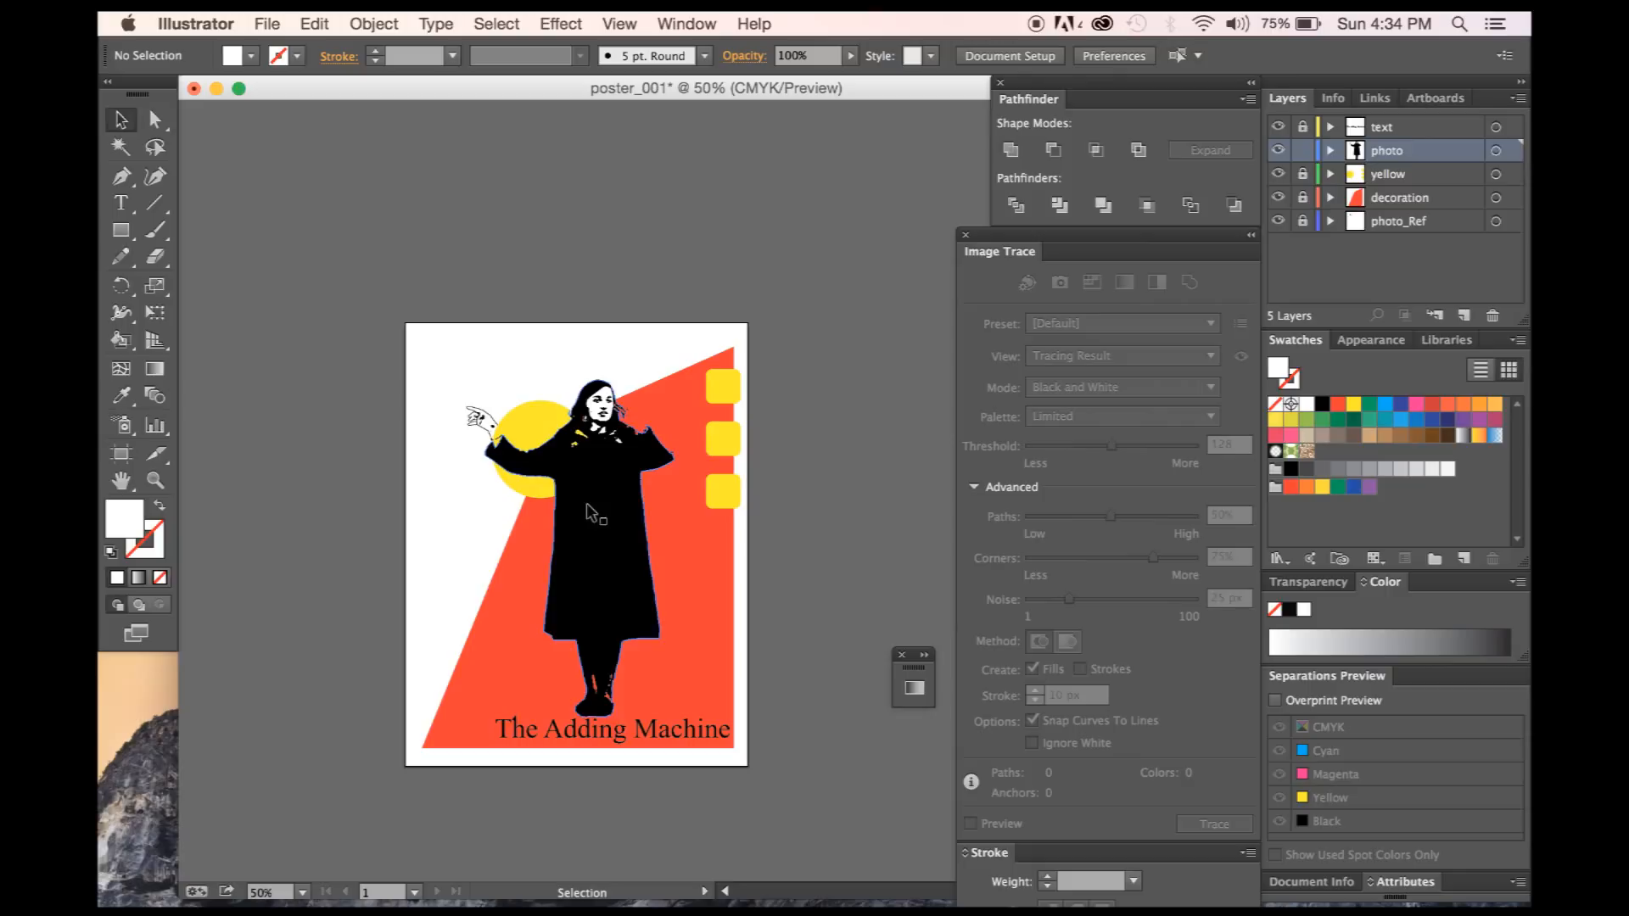
pyautogui.click(615, 517)
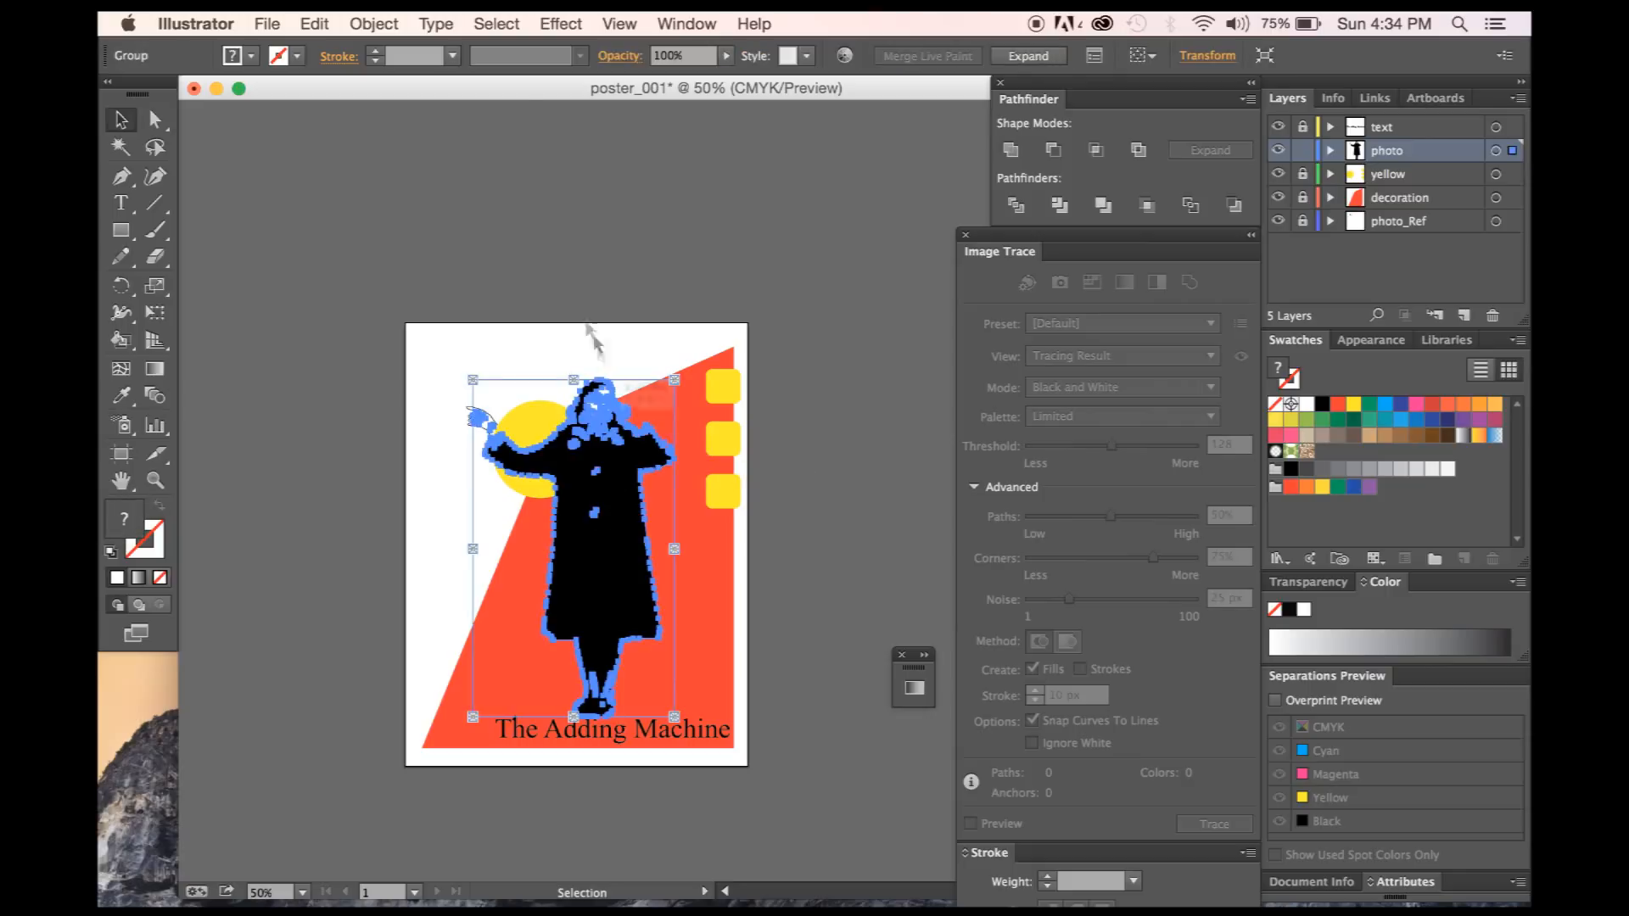
pyautogui.click(371, 25)
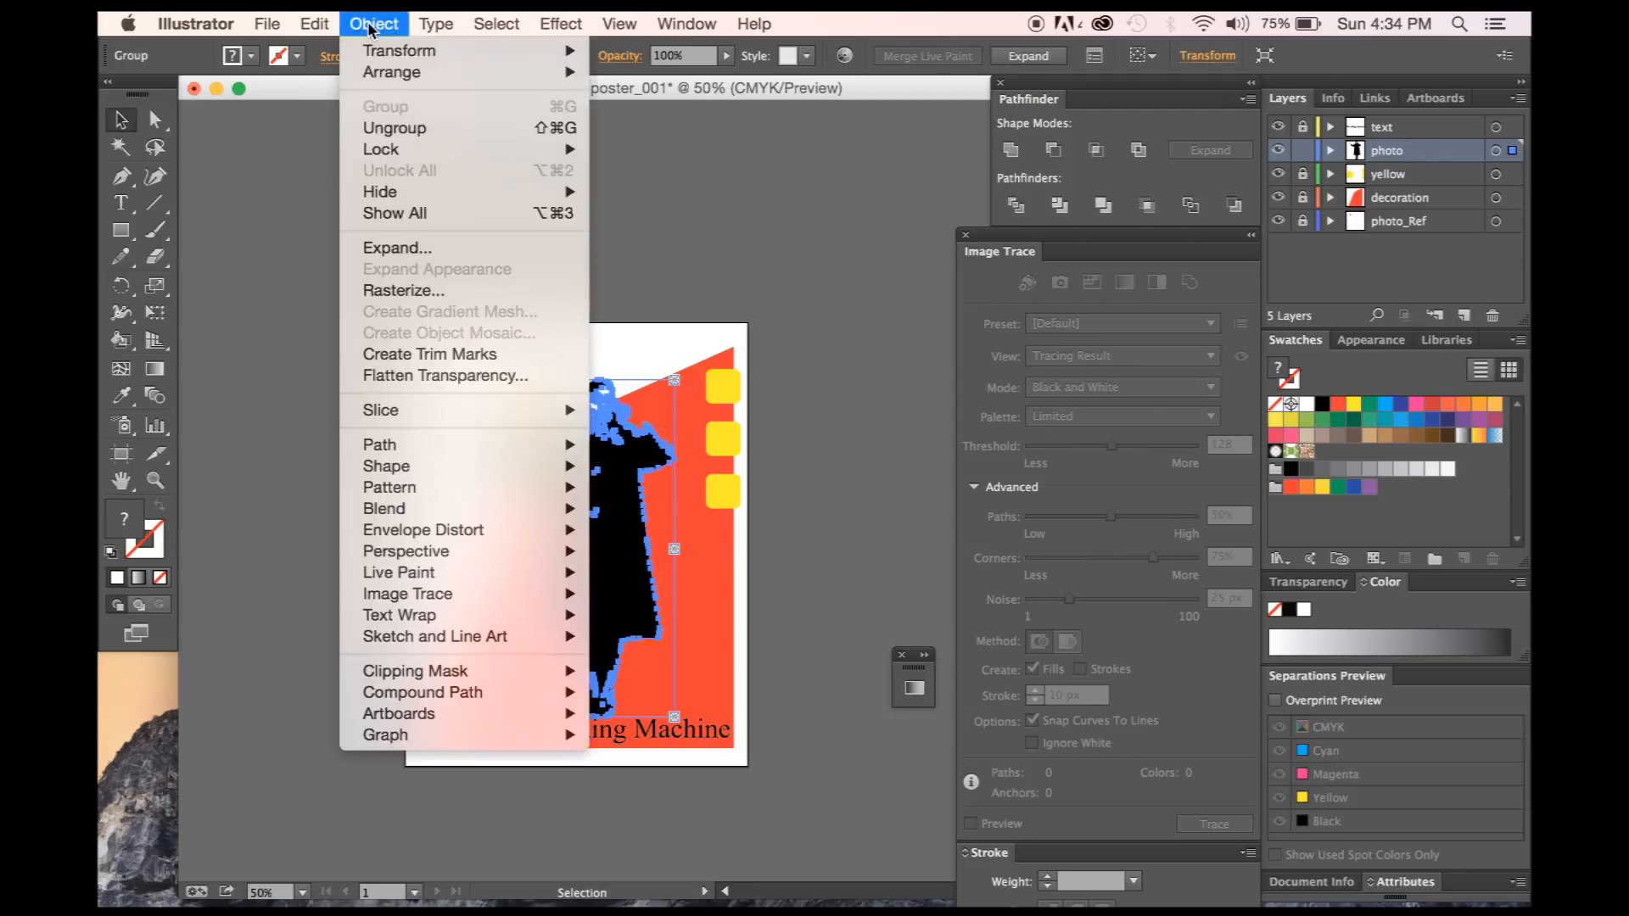
pyautogui.click(392, 127)
pyautogui.click(420, 163)
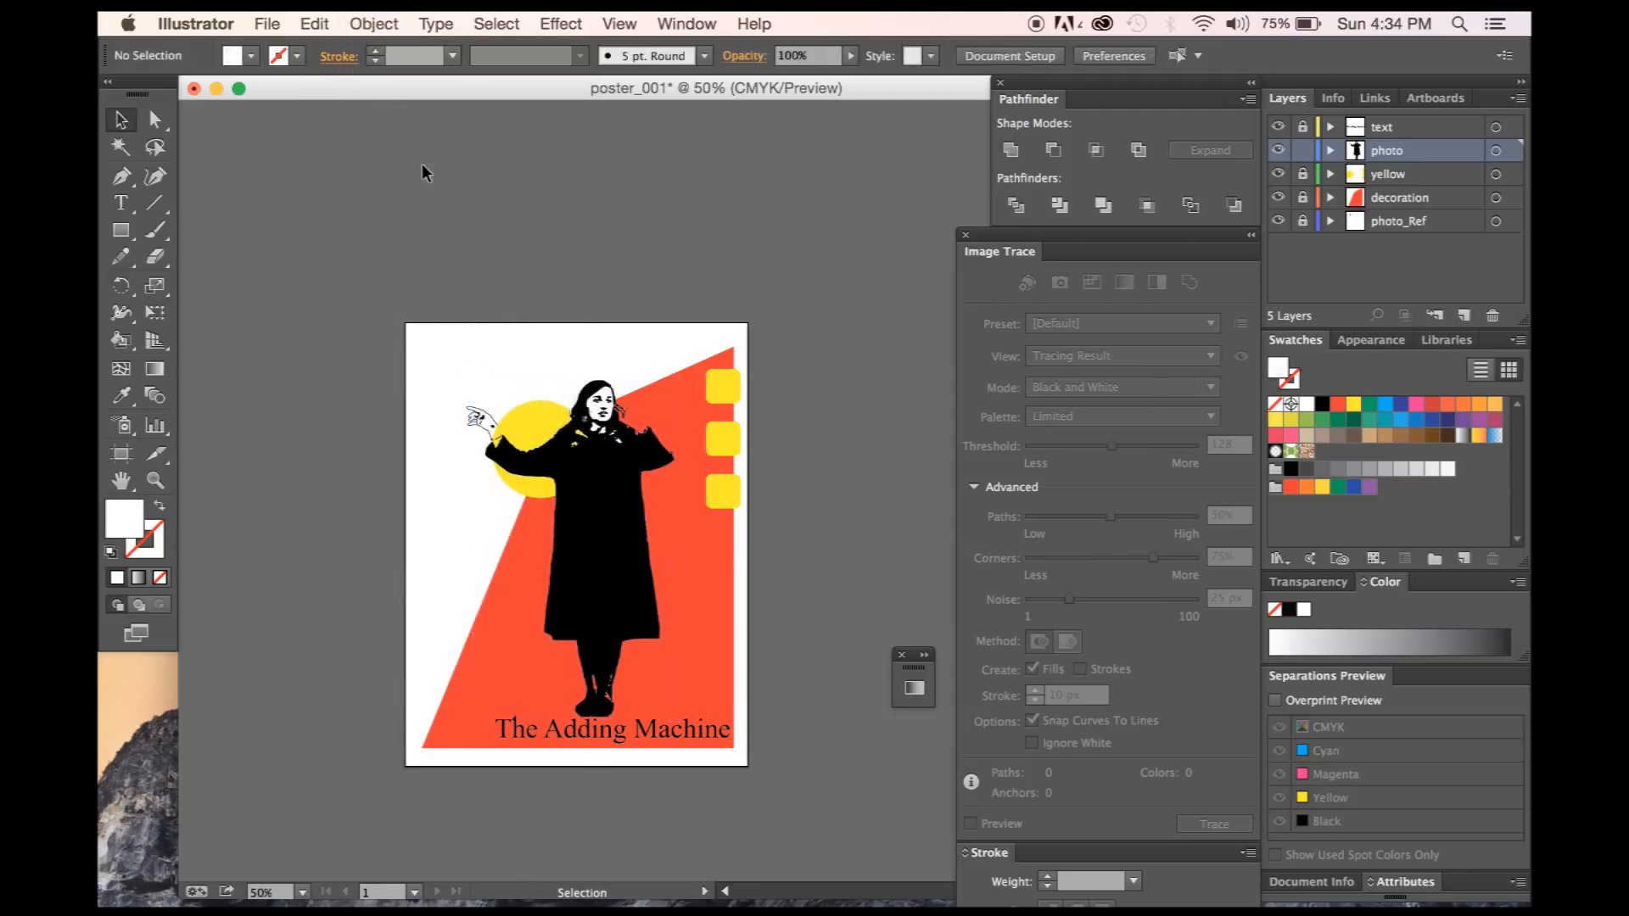
# Expand the figure's Live Paint object with Object, Fill and Stroke included.
pyautogui.click(604, 505)
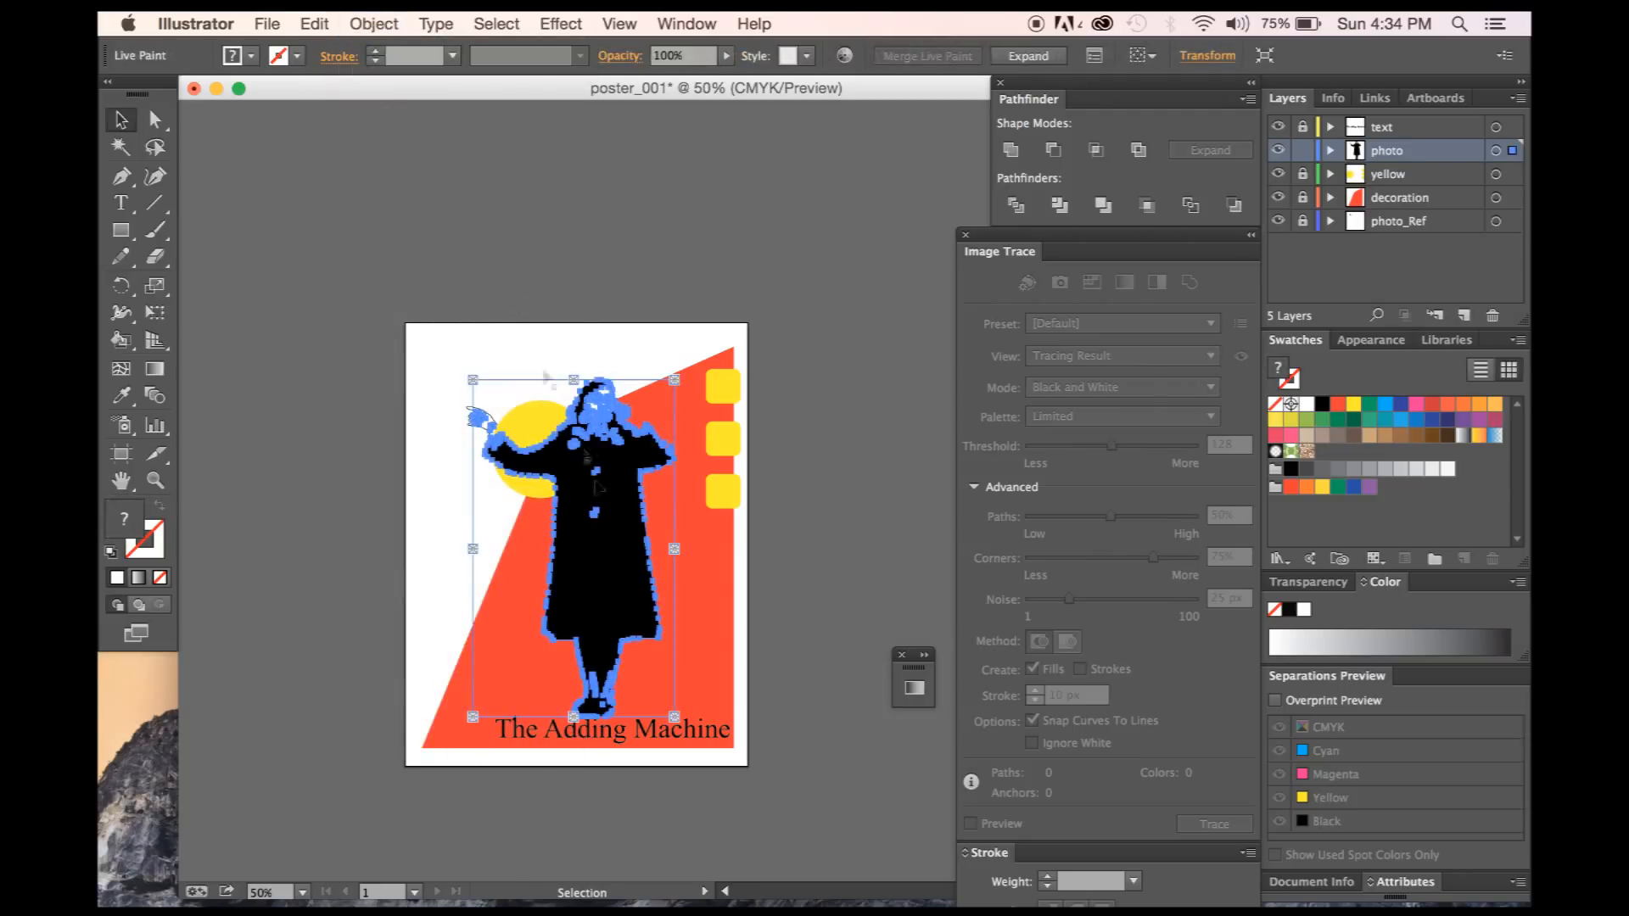
pyautogui.click(373, 24)
pyautogui.click(397, 248)
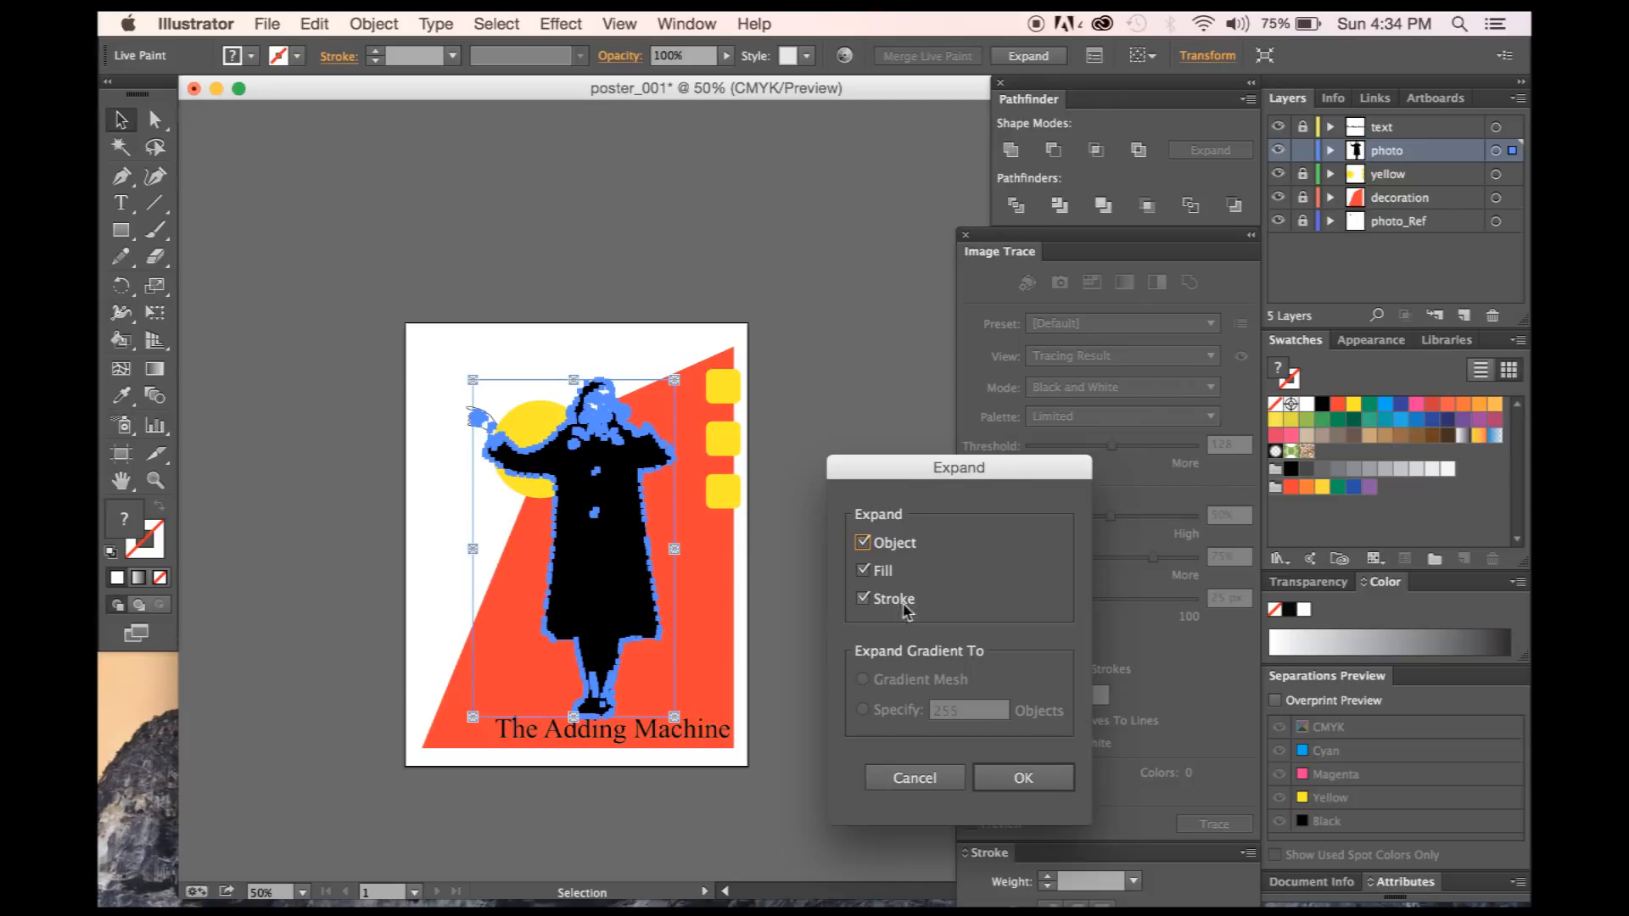
pyautogui.click(1022, 779)
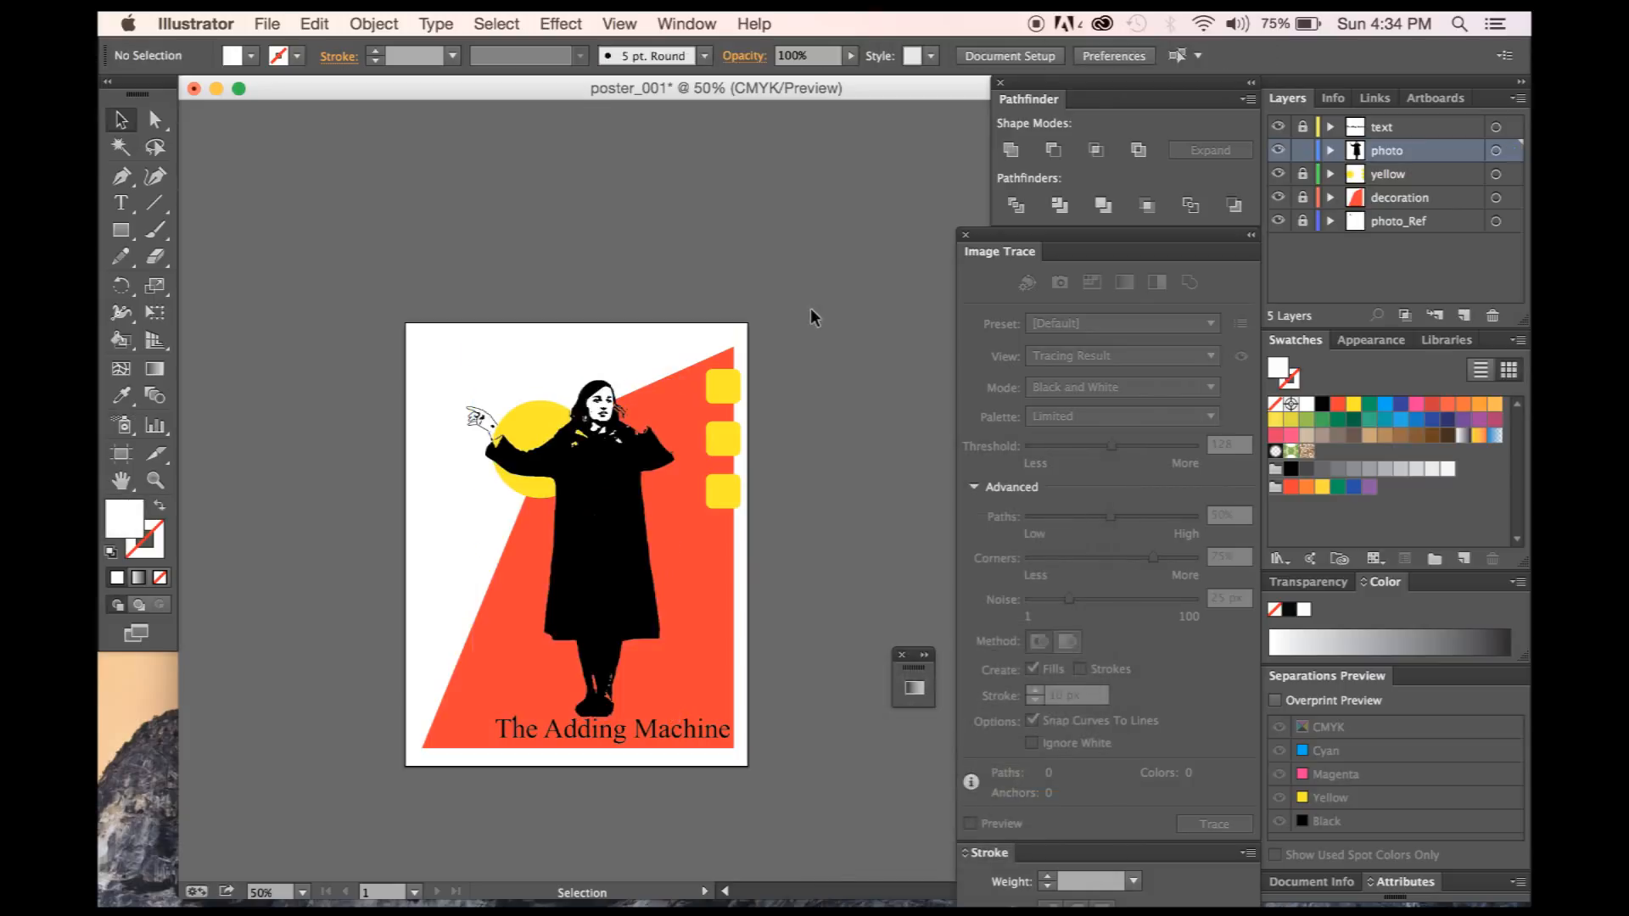
# Ungroup the expanded figure twice to separate it into individual shapes.
pyautogui.click(582, 537)
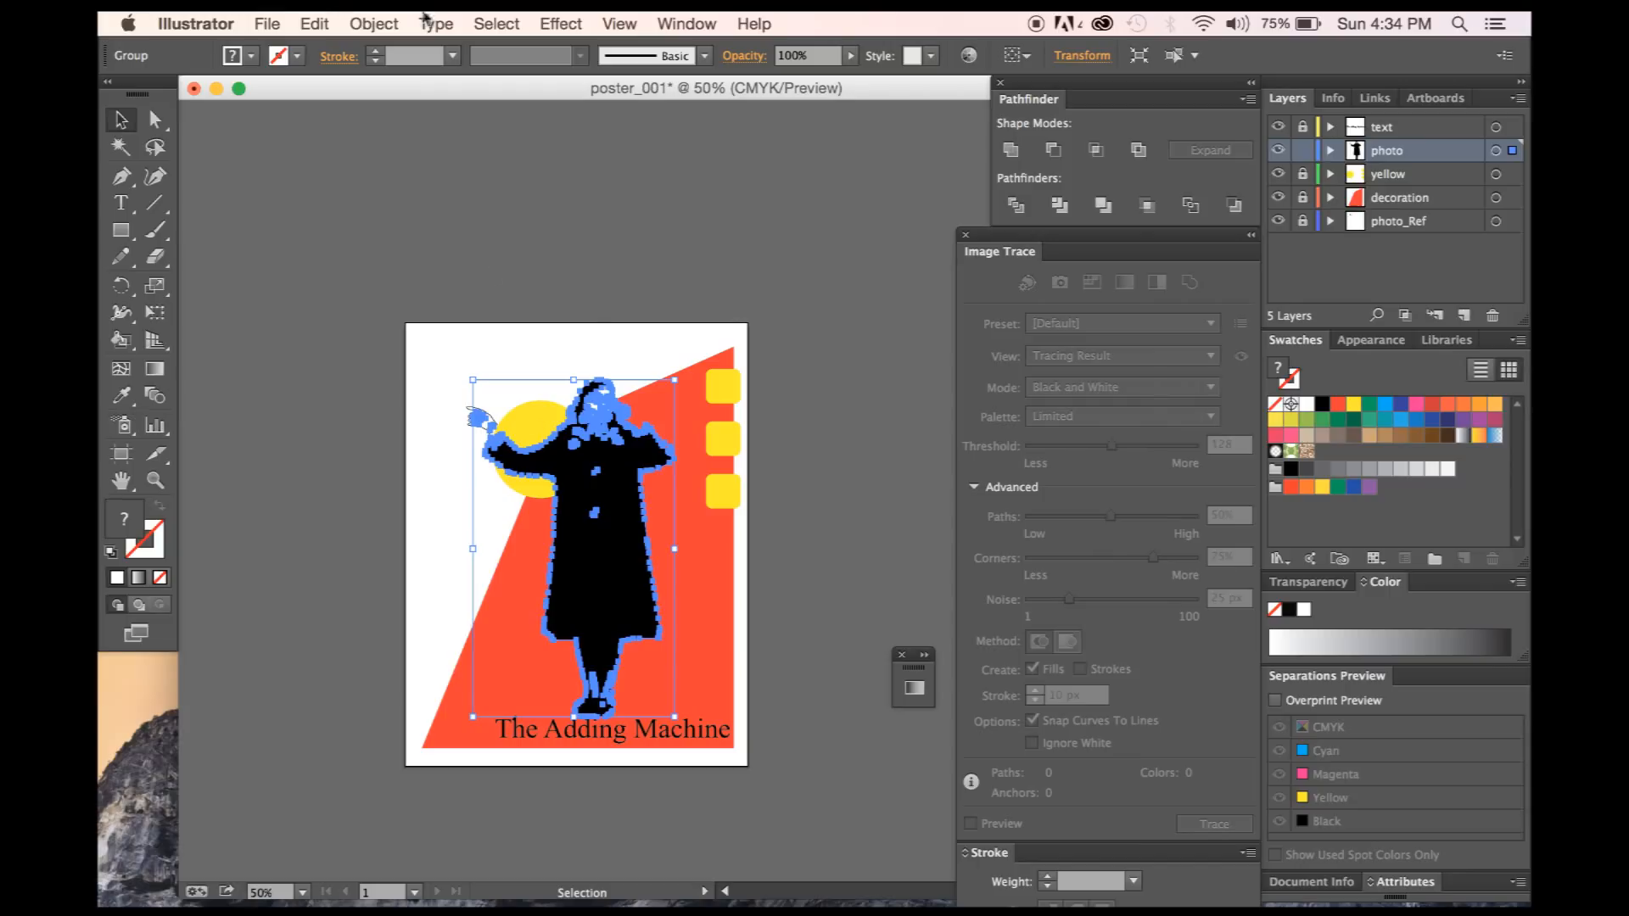
pyautogui.click(375, 23)
pyautogui.click(396, 128)
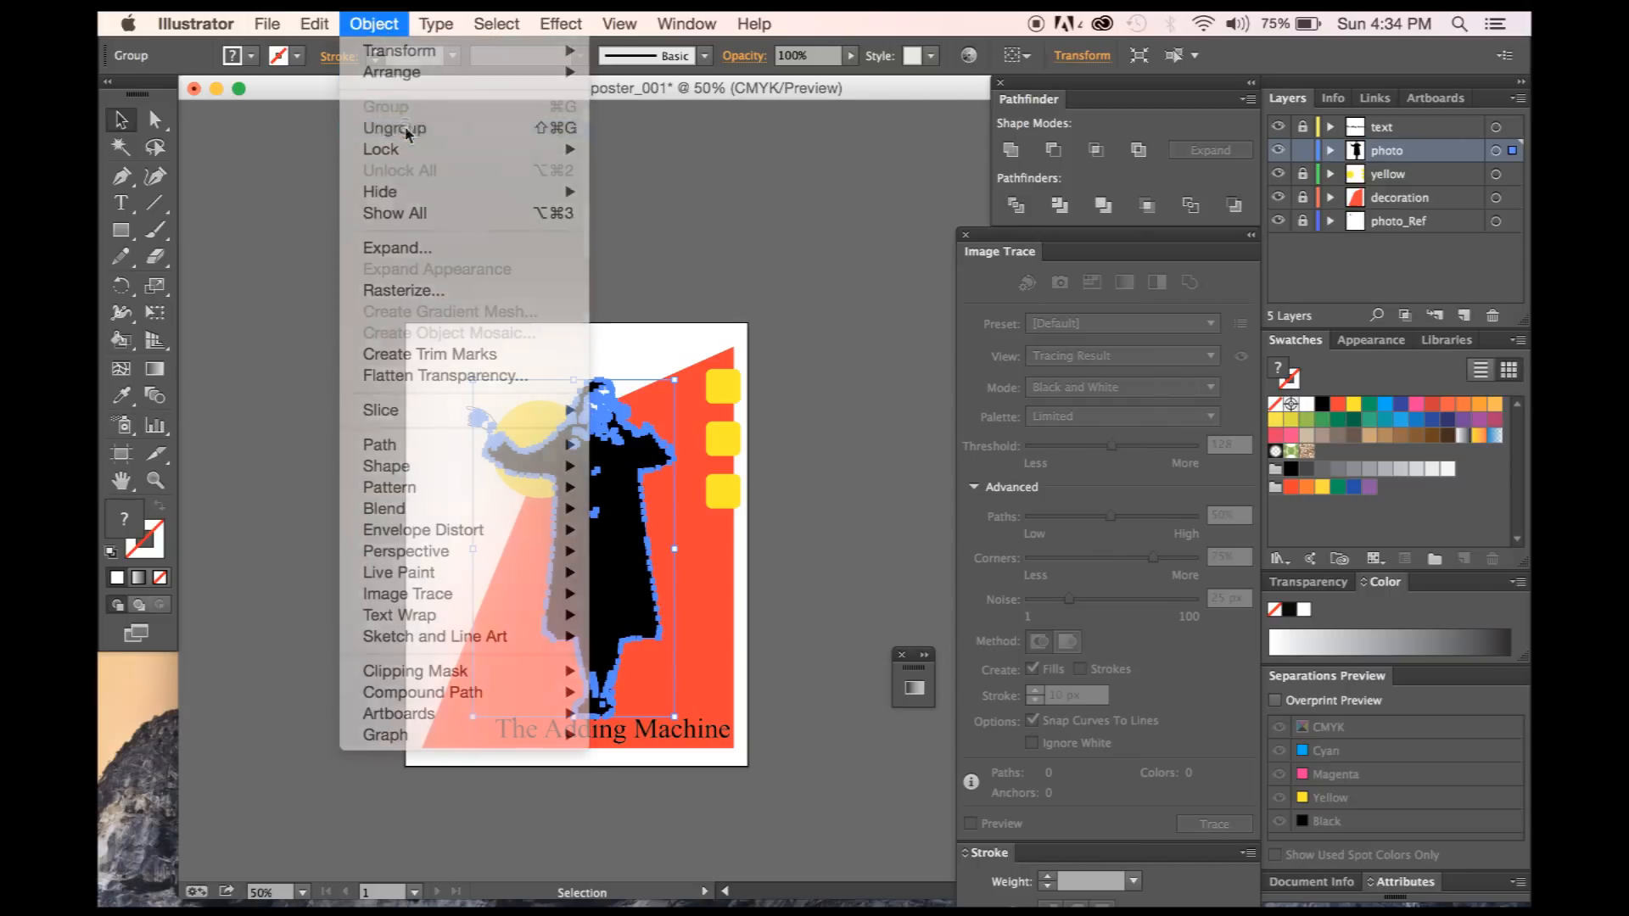
pyautogui.click(401, 181)
pyautogui.click(606, 491)
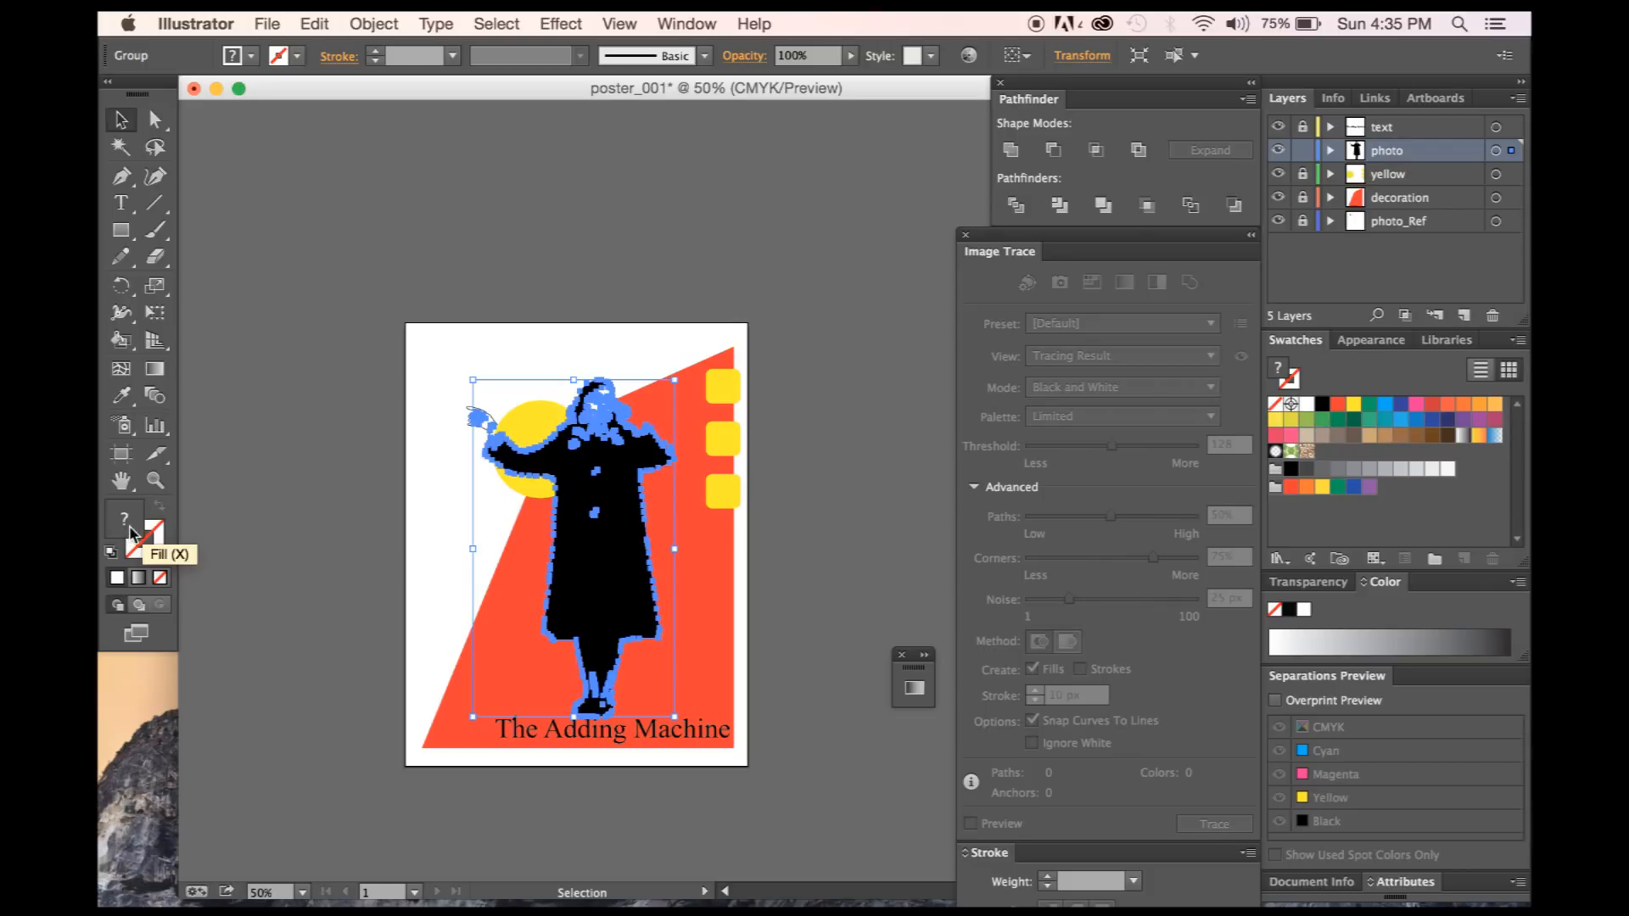
pyautogui.click(373, 23)
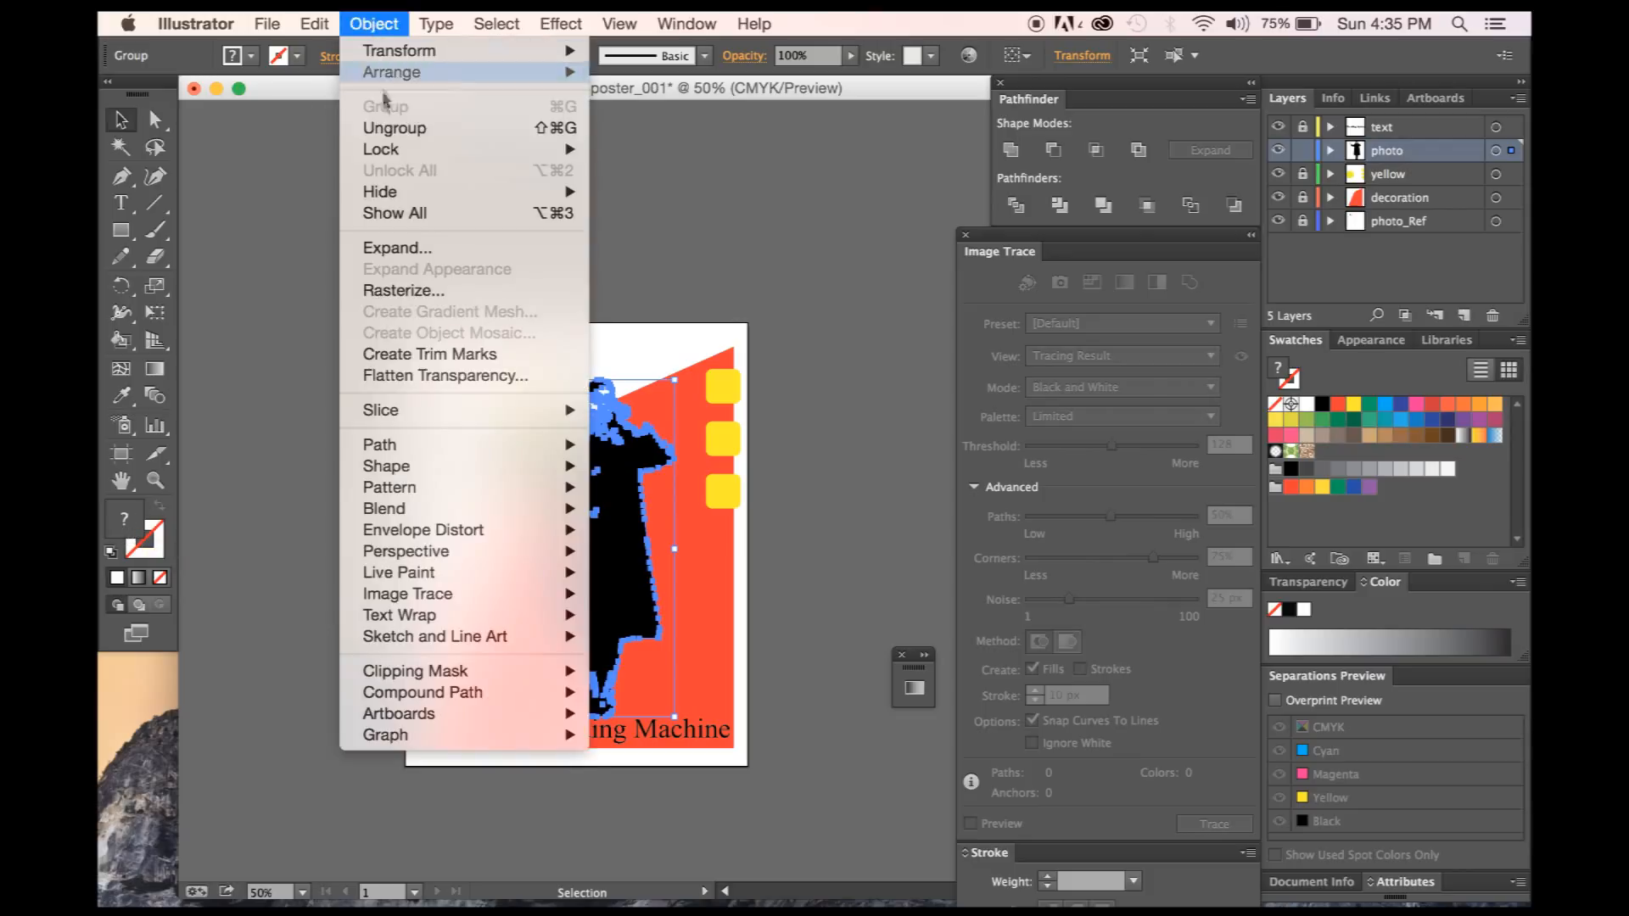
pyautogui.click(387, 128)
pyautogui.click(396, 188)
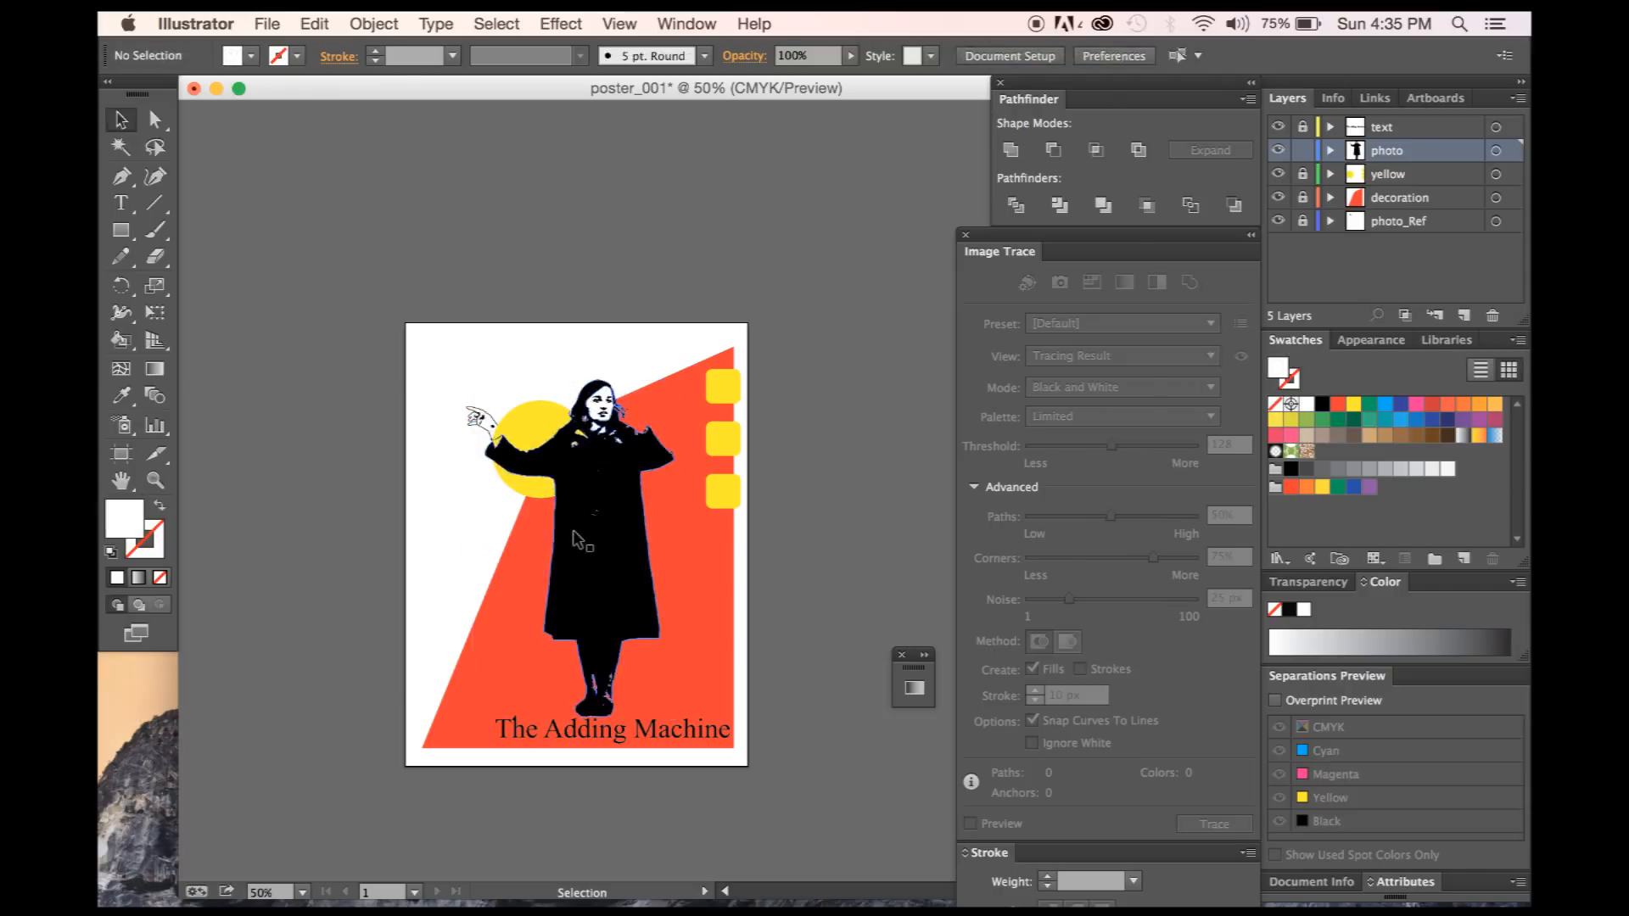
# Check whether the figure's black body shape is a separate object or can be ungrouped further.
pyautogui.click(571, 502)
pyautogui.click(375, 23)
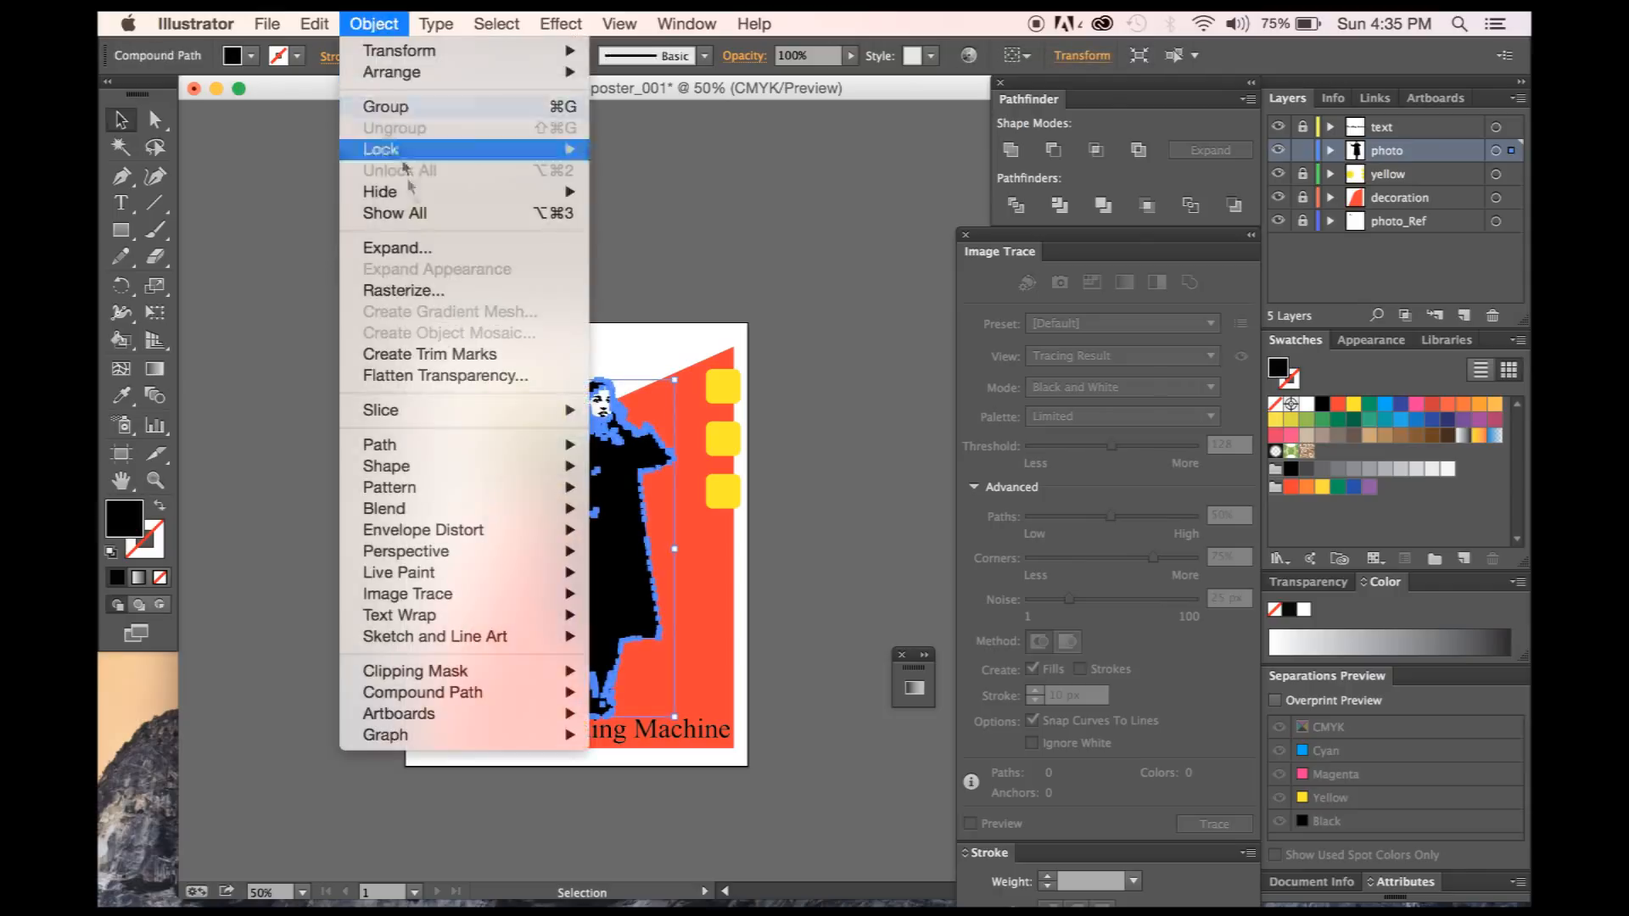
pyautogui.click(438, 255)
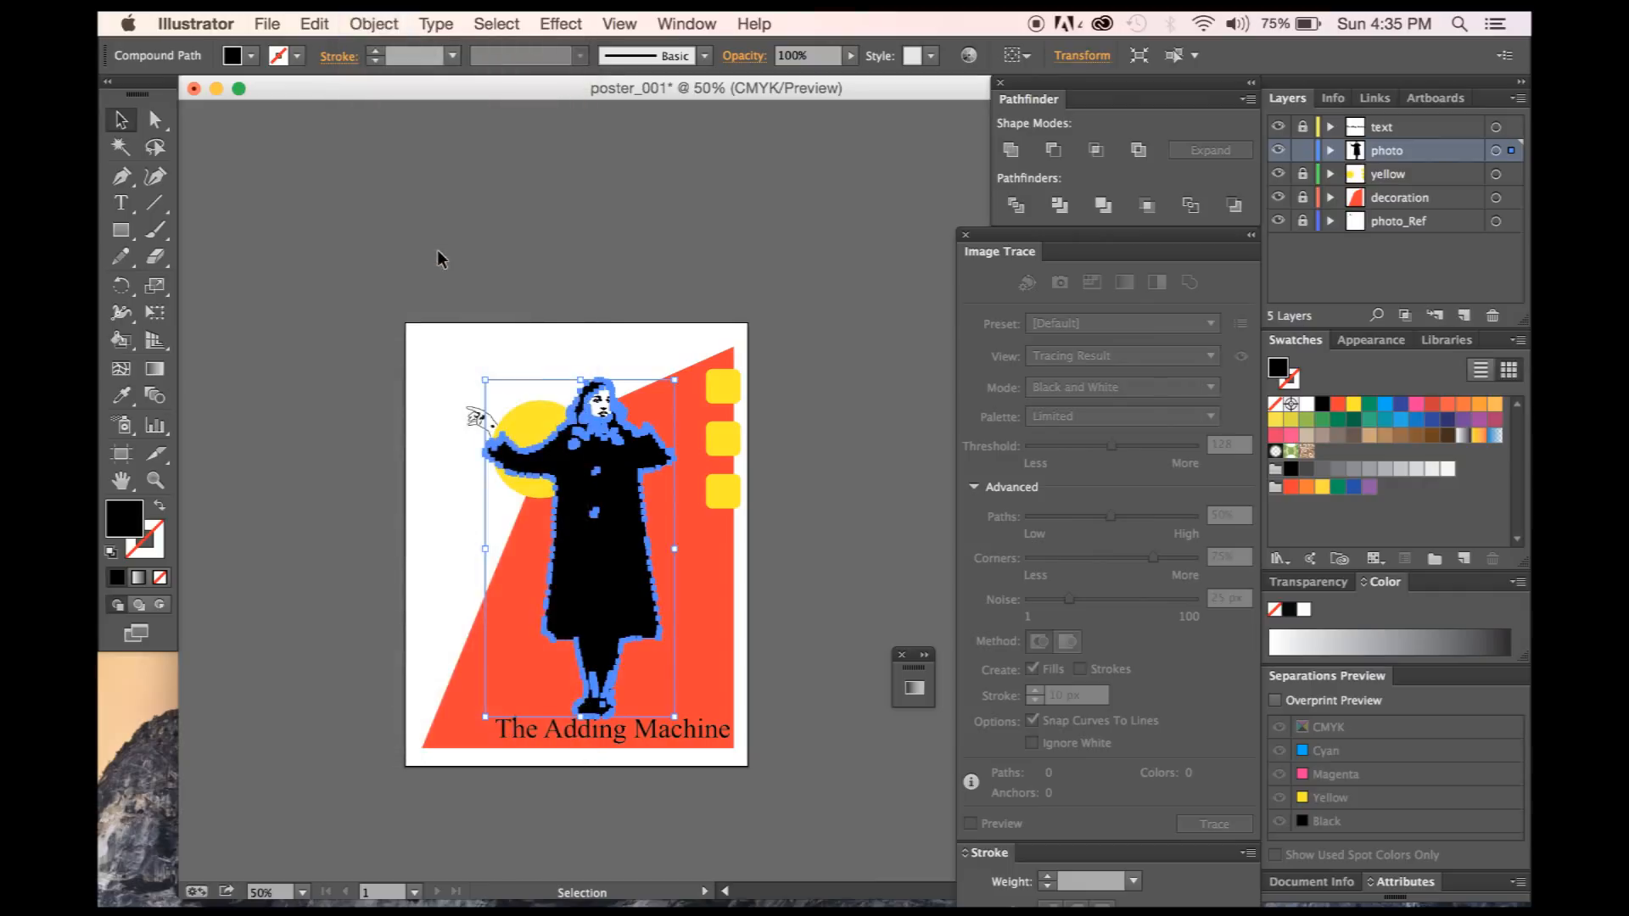
pyautogui.click(467, 254)
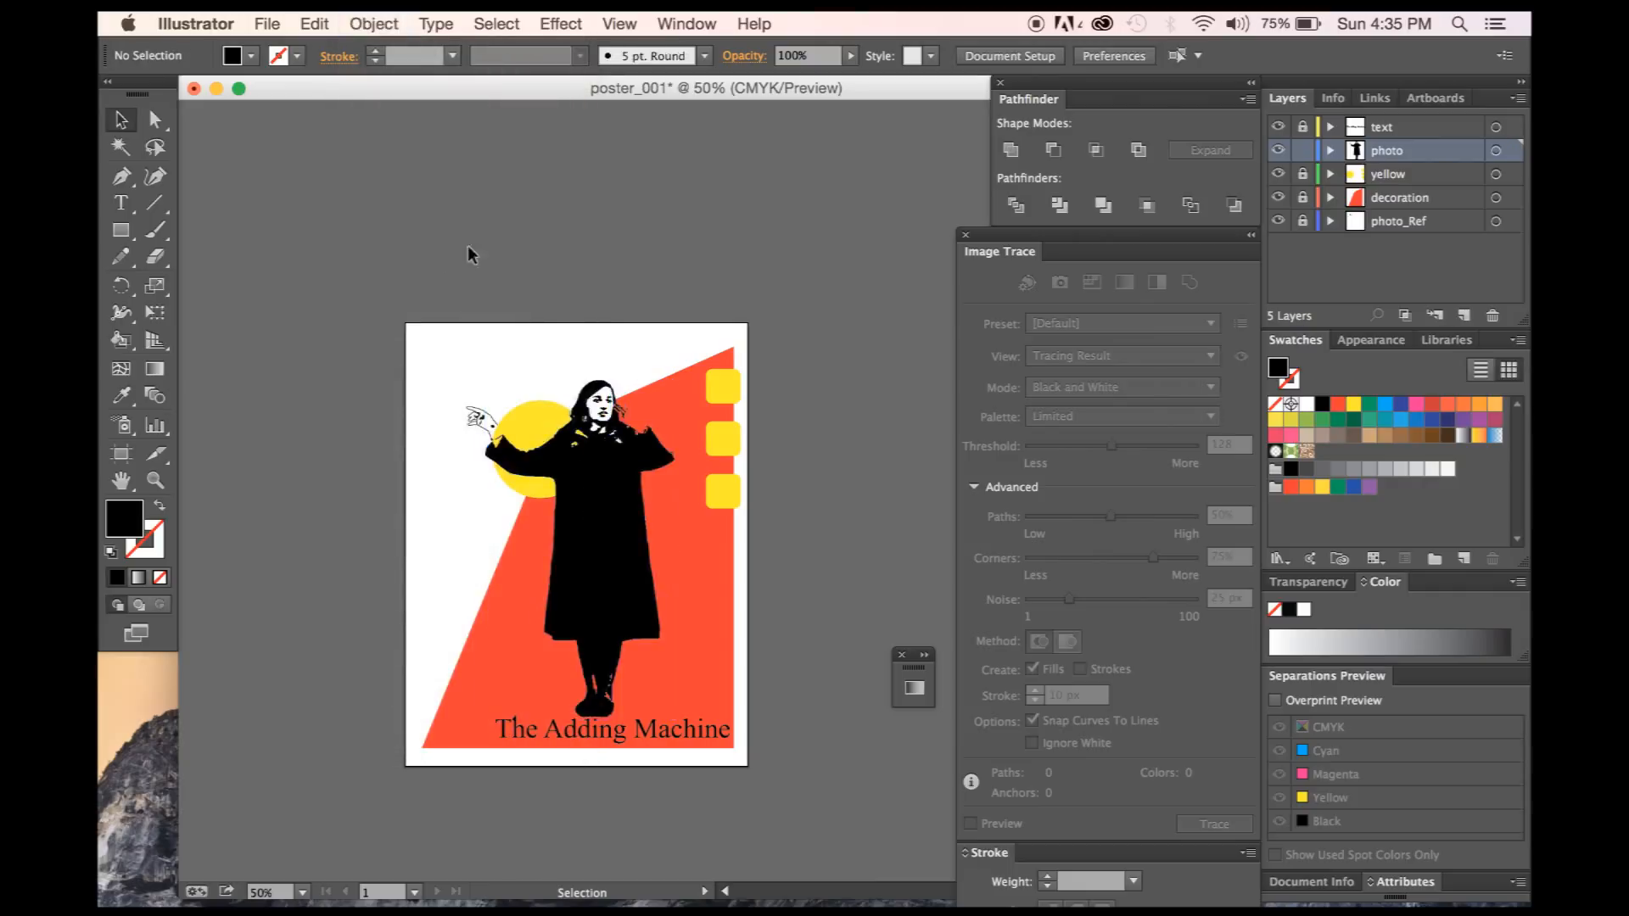
pyautogui.click(617, 540)
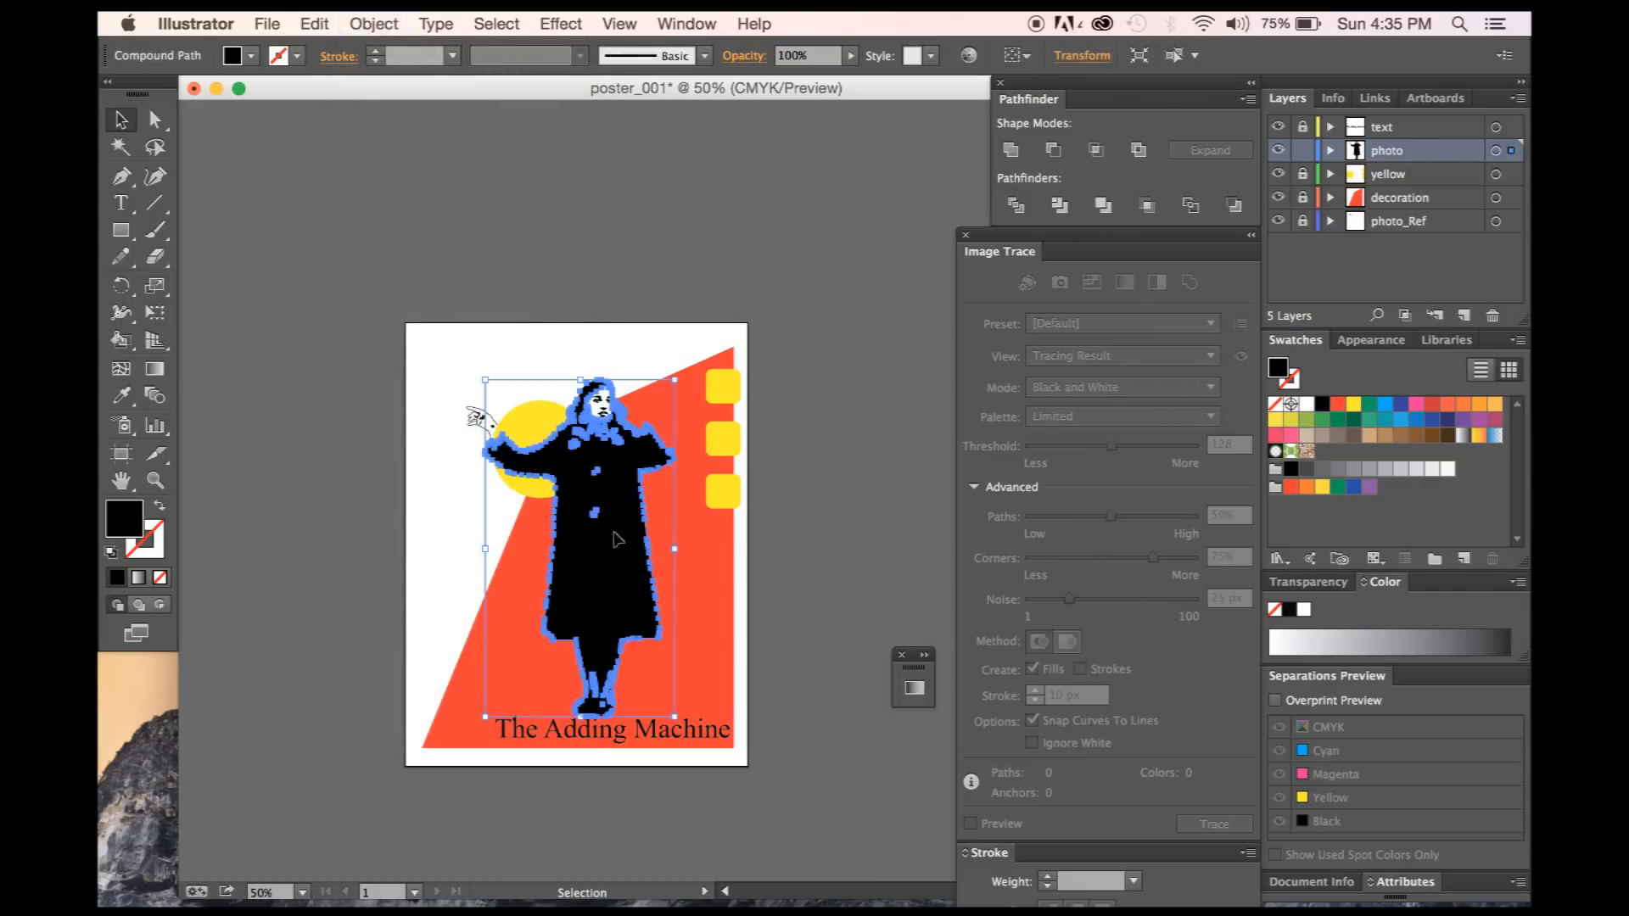
pyautogui.click(228, 559)
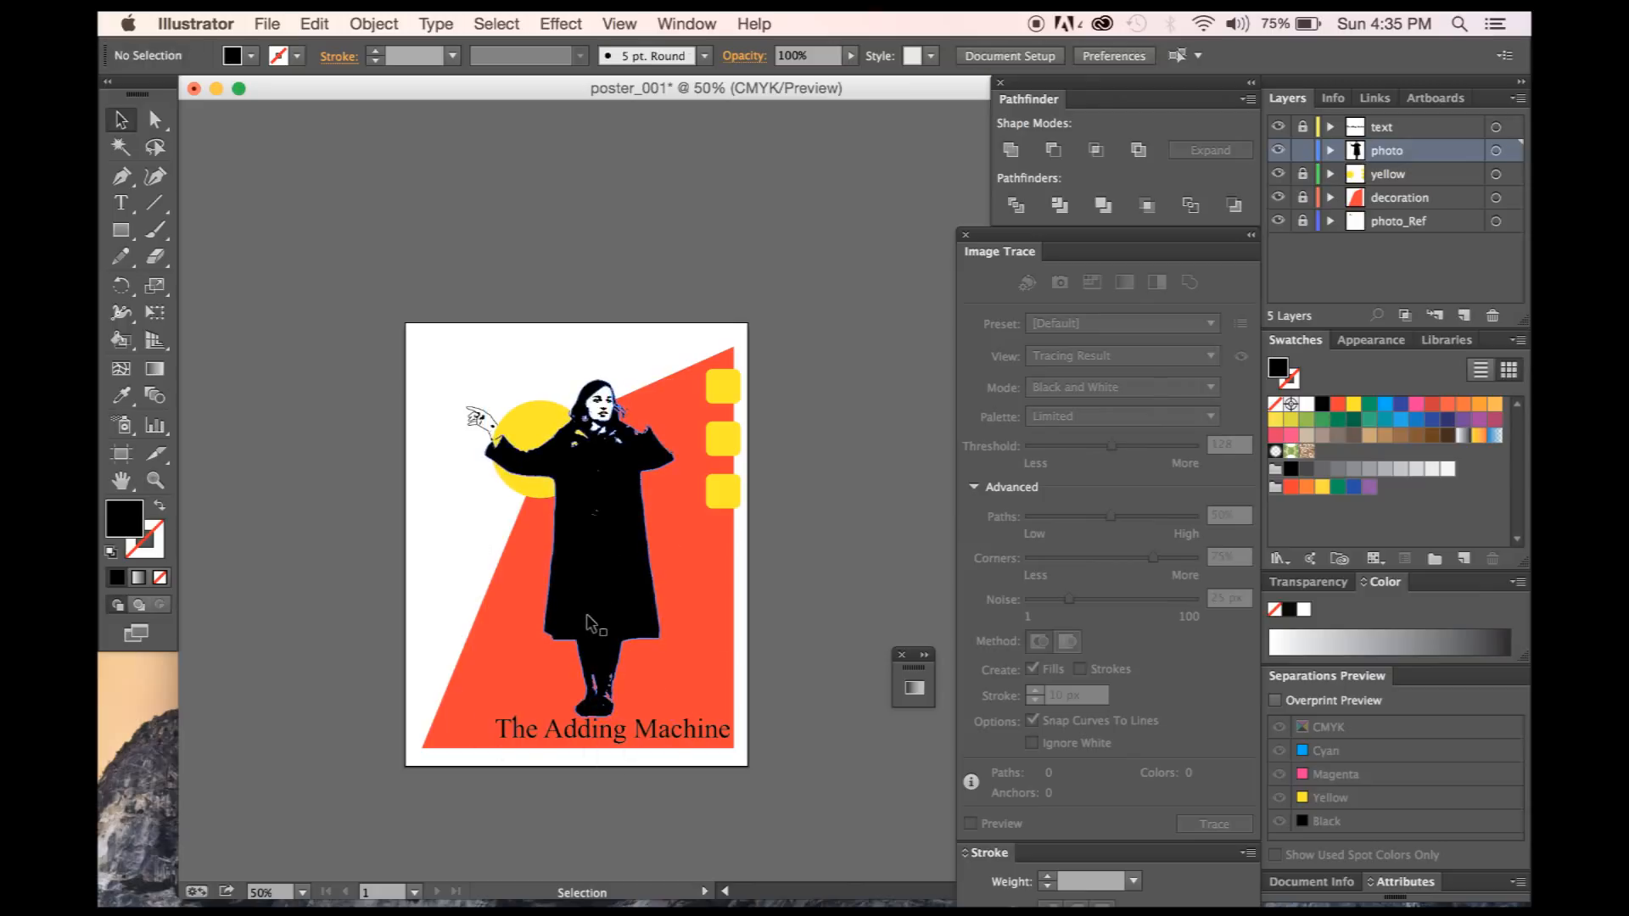
# Select every unlocked object that has the same fill color as the figure's black body shape.
pyautogui.click(591, 571)
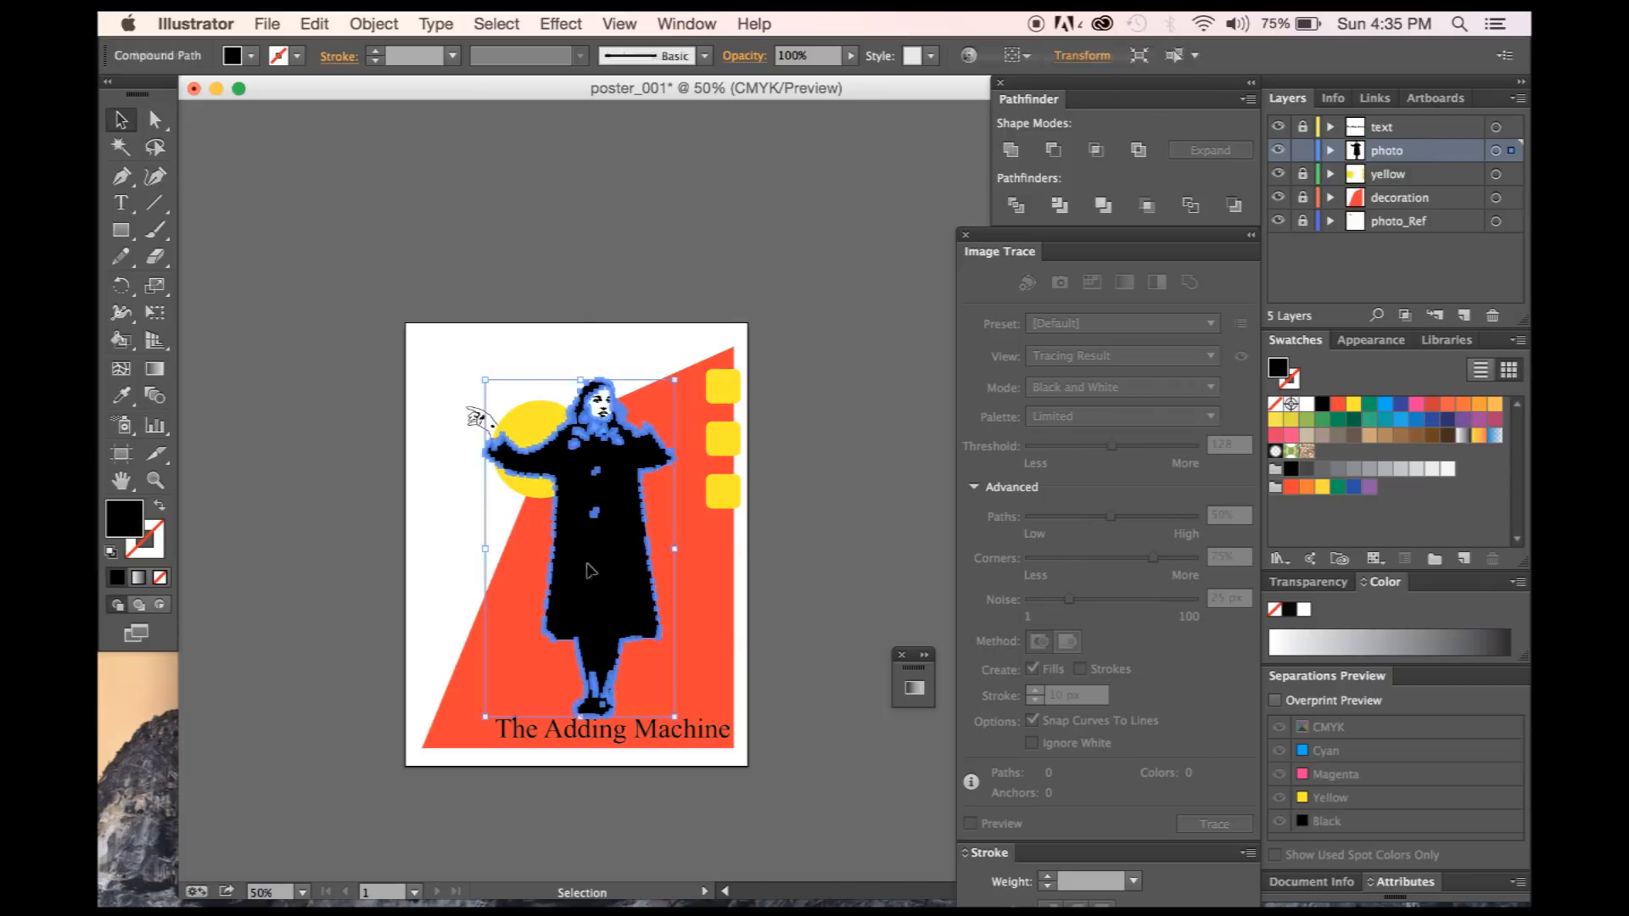
pyautogui.click(495, 26)
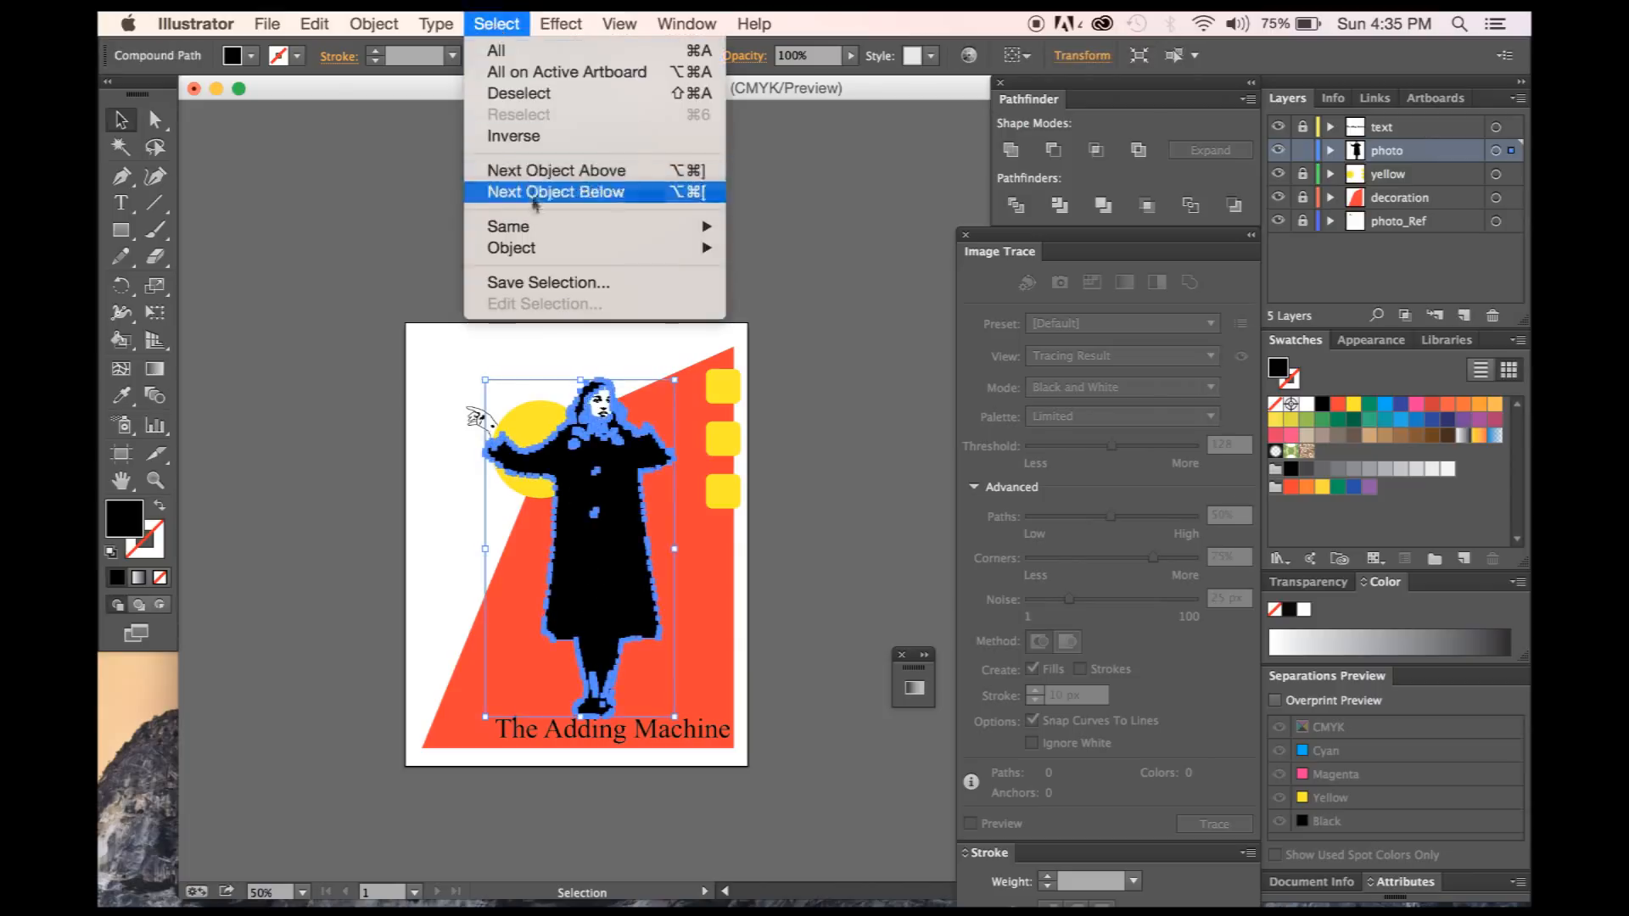
pyautogui.moveTo(530, 234)
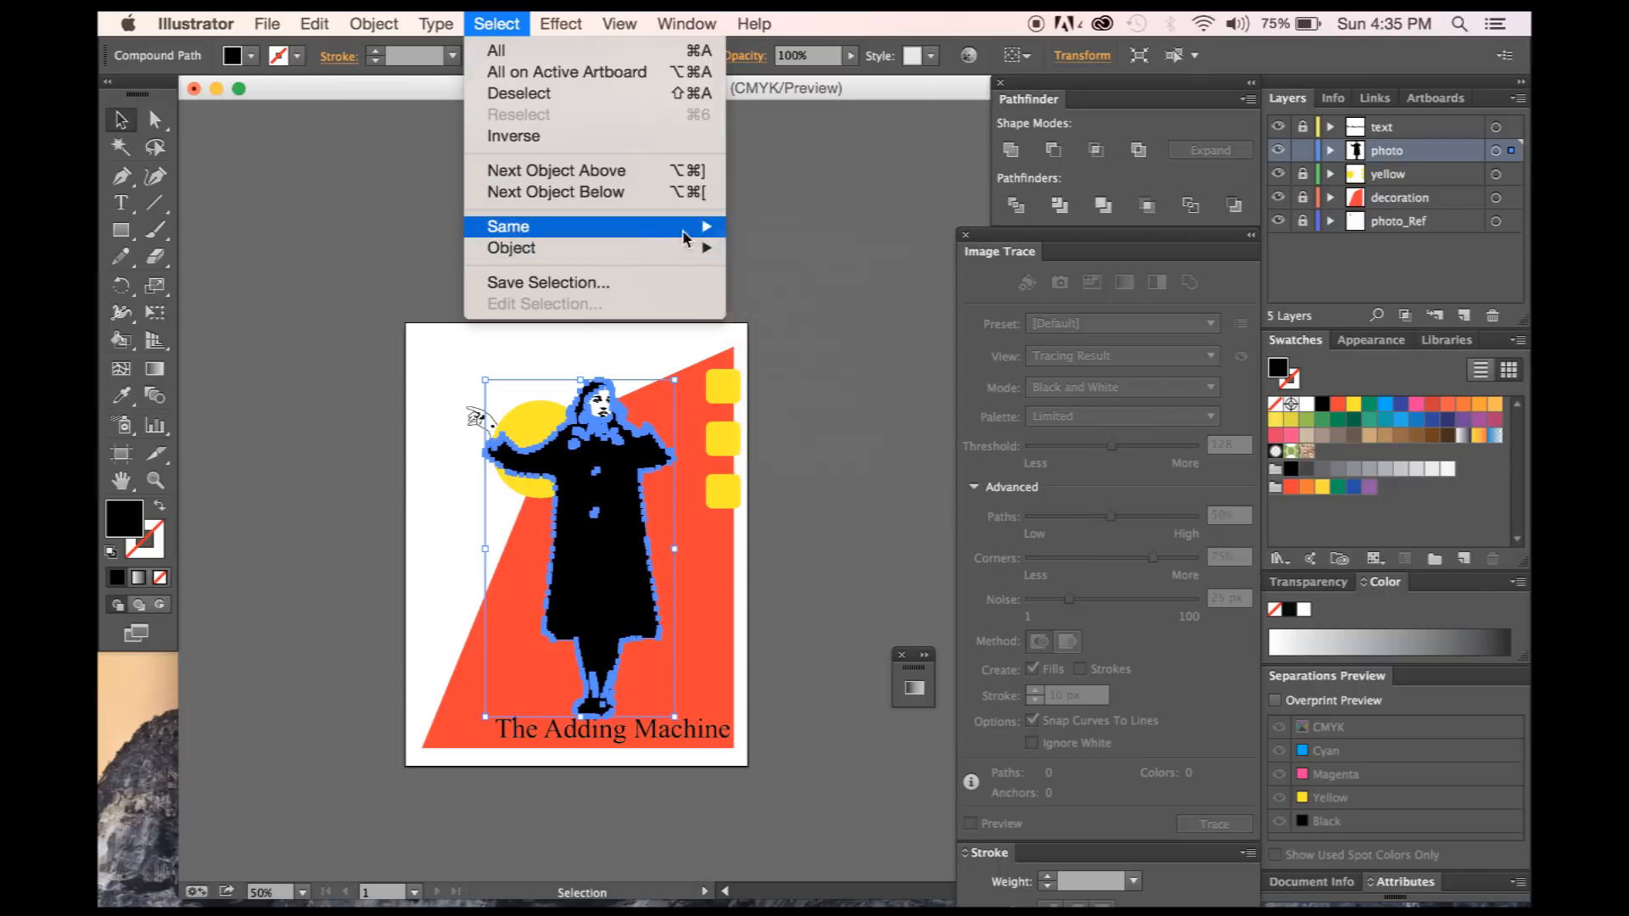
pyautogui.click(812, 311)
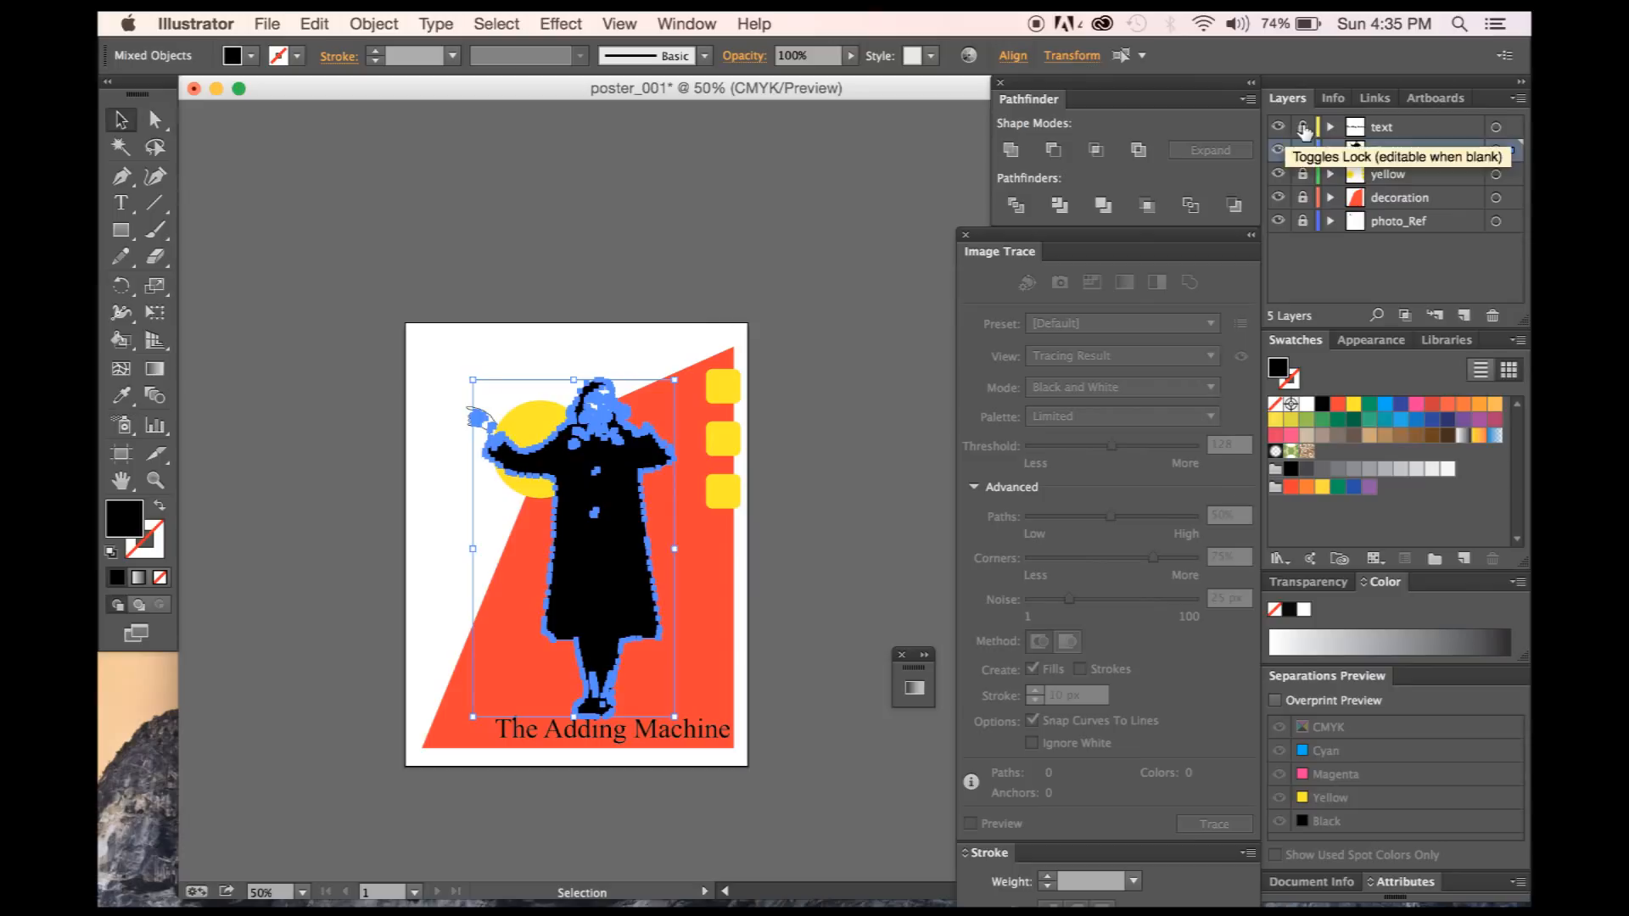
# Unlock the text layer and repeat the Same Fill Color selection from the figure's black body shape.
pyautogui.click(1303, 128)
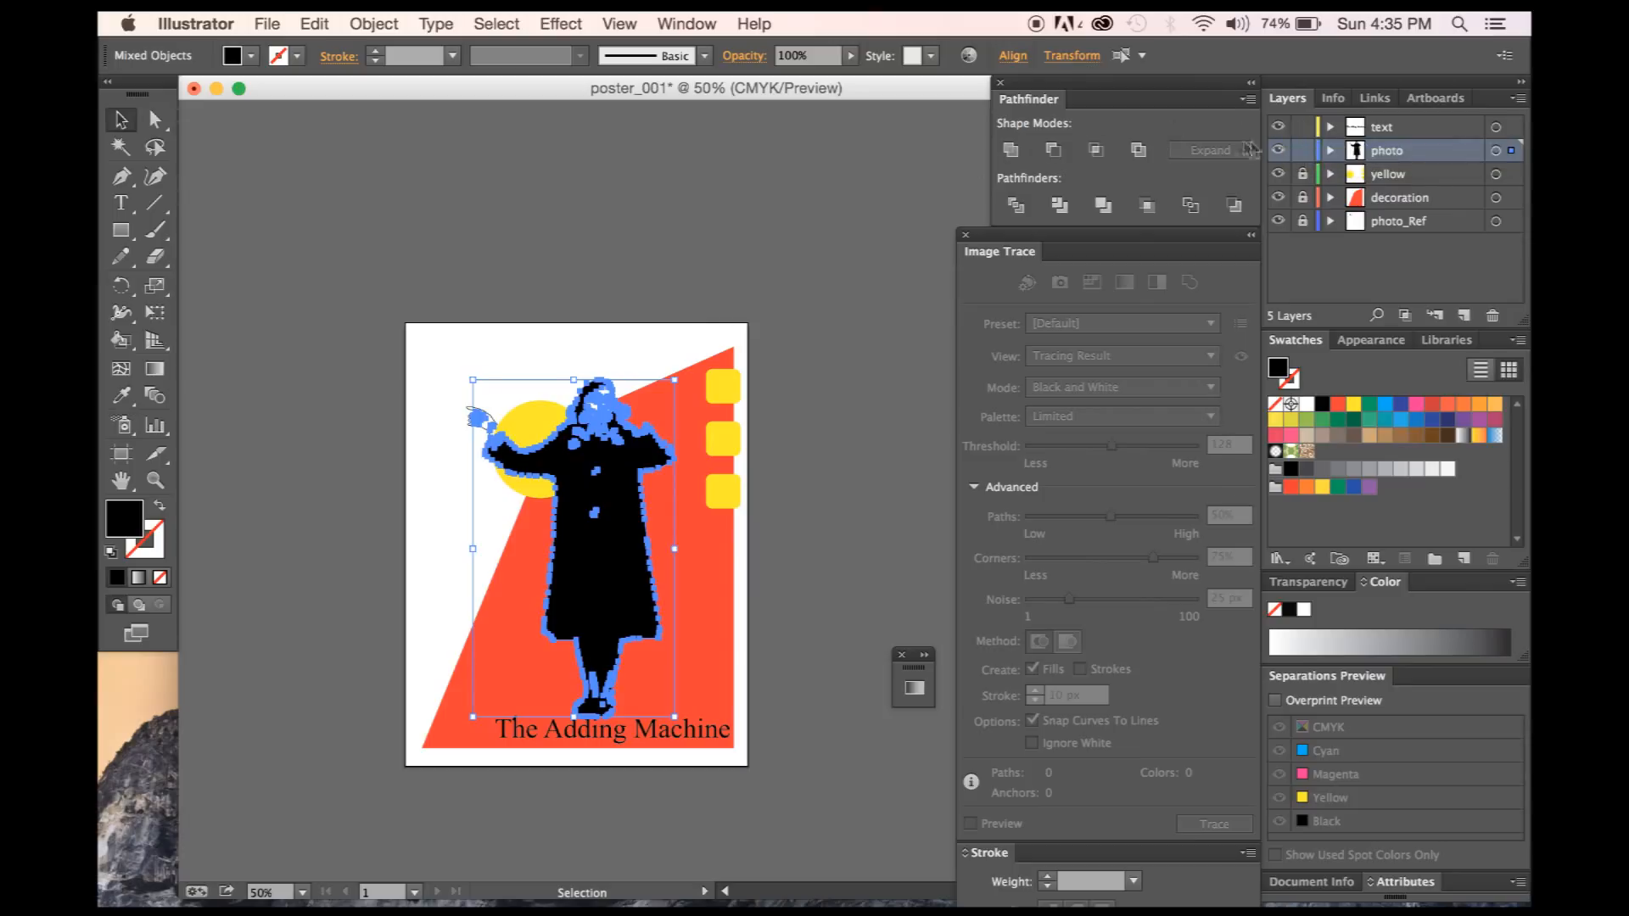
pyautogui.click(925, 182)
pyautogui.click(475, 416)
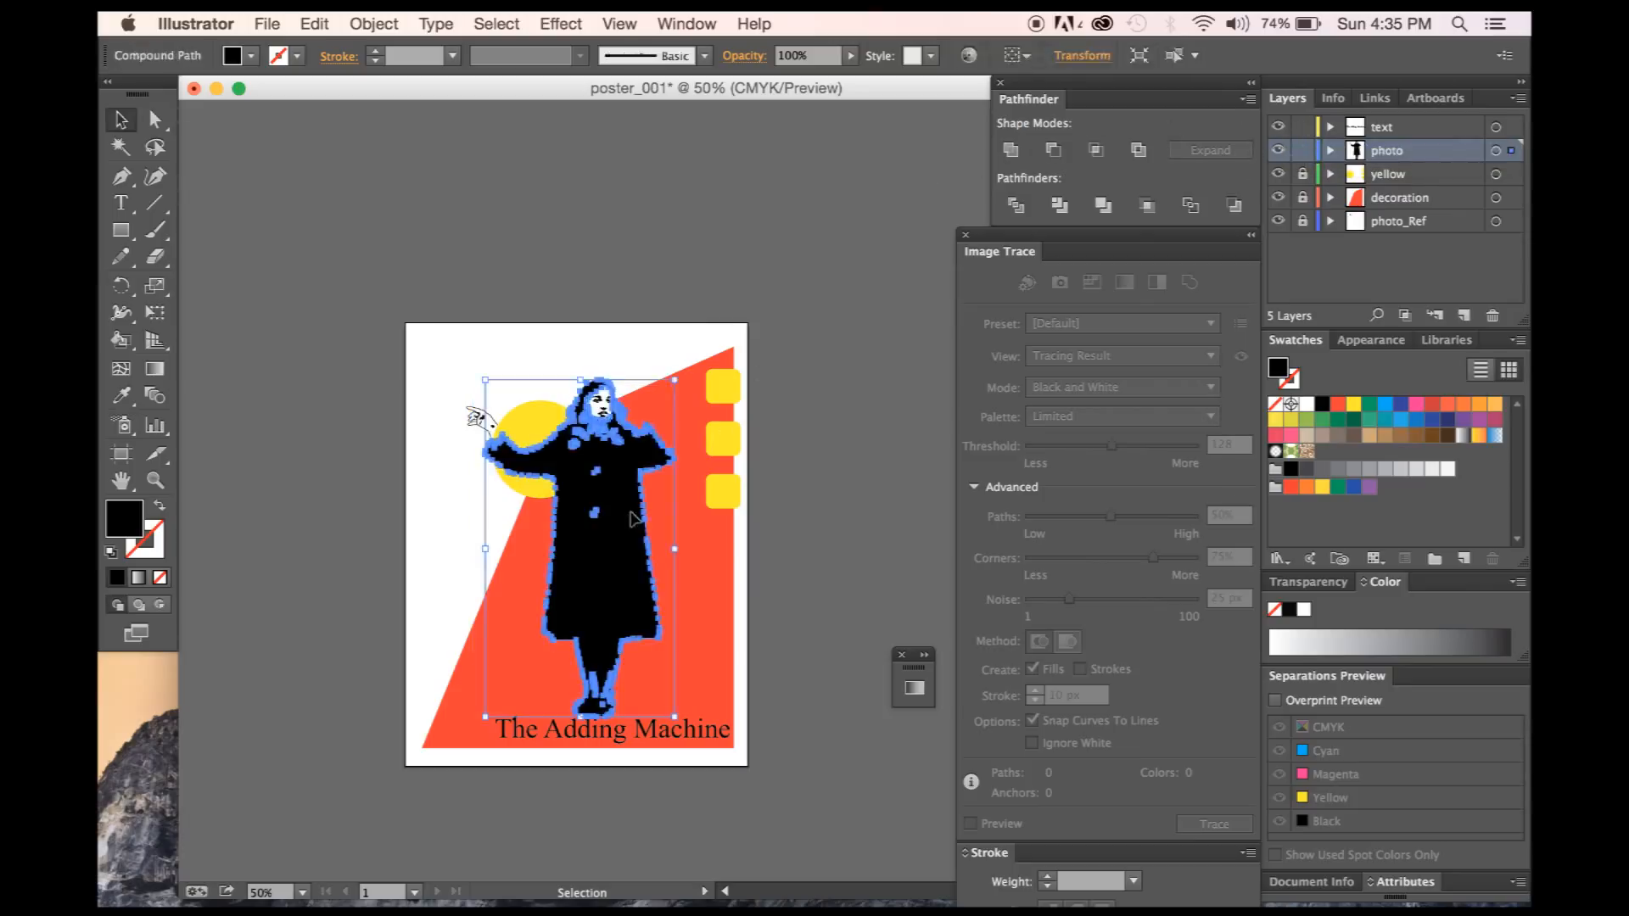
pyautogui.click(485, 24)
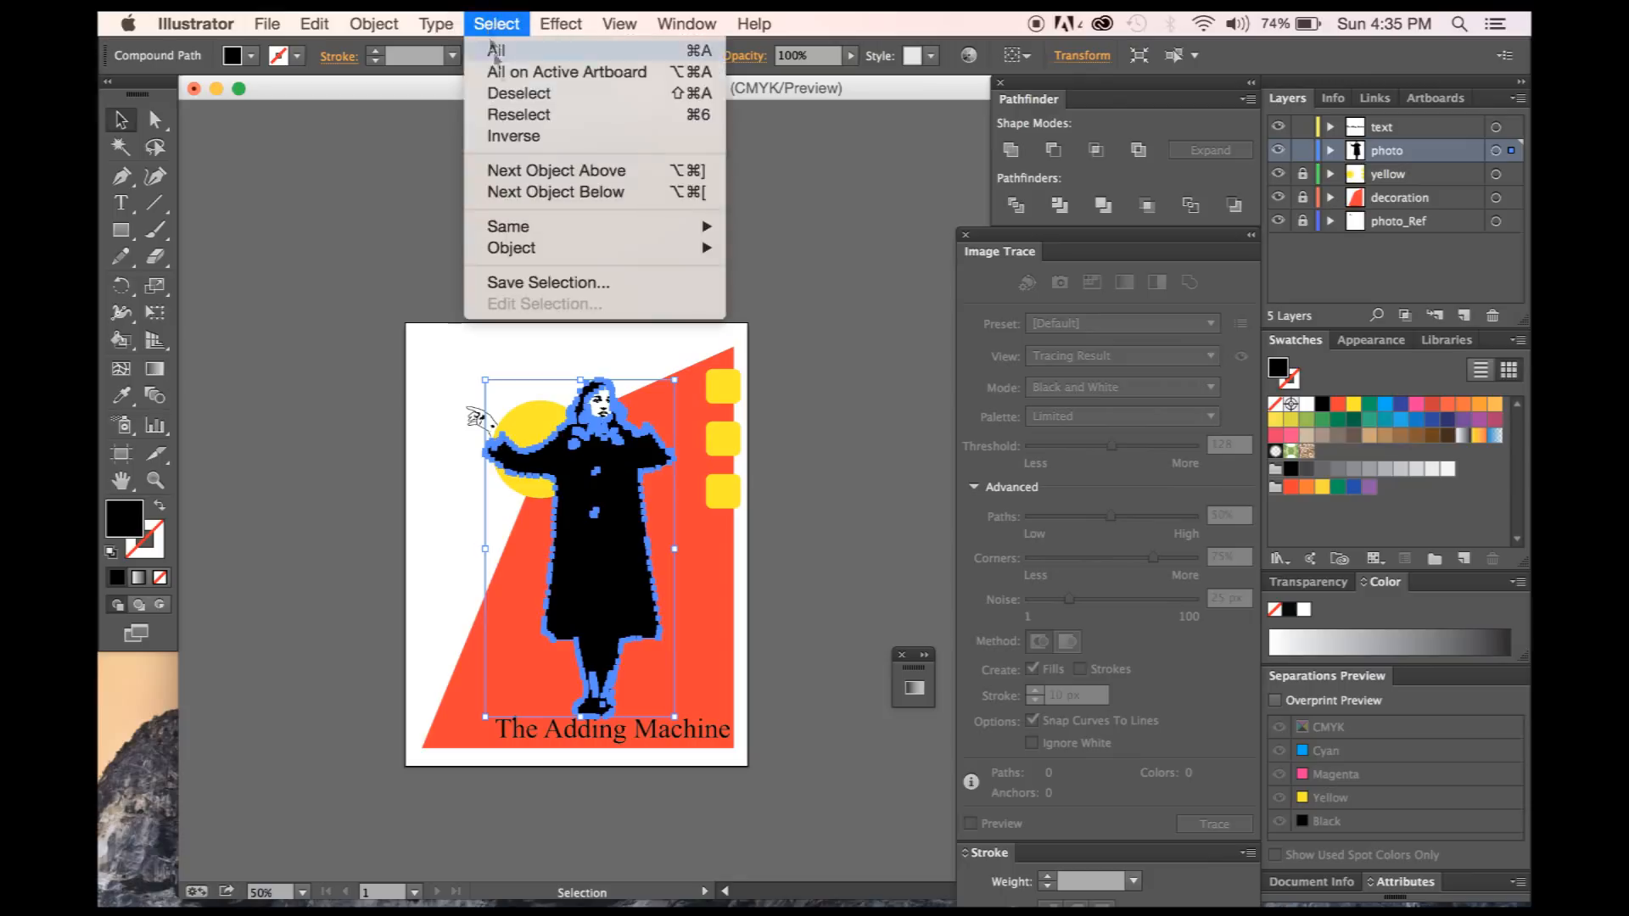
pyautogui.moveTo(537, 227)
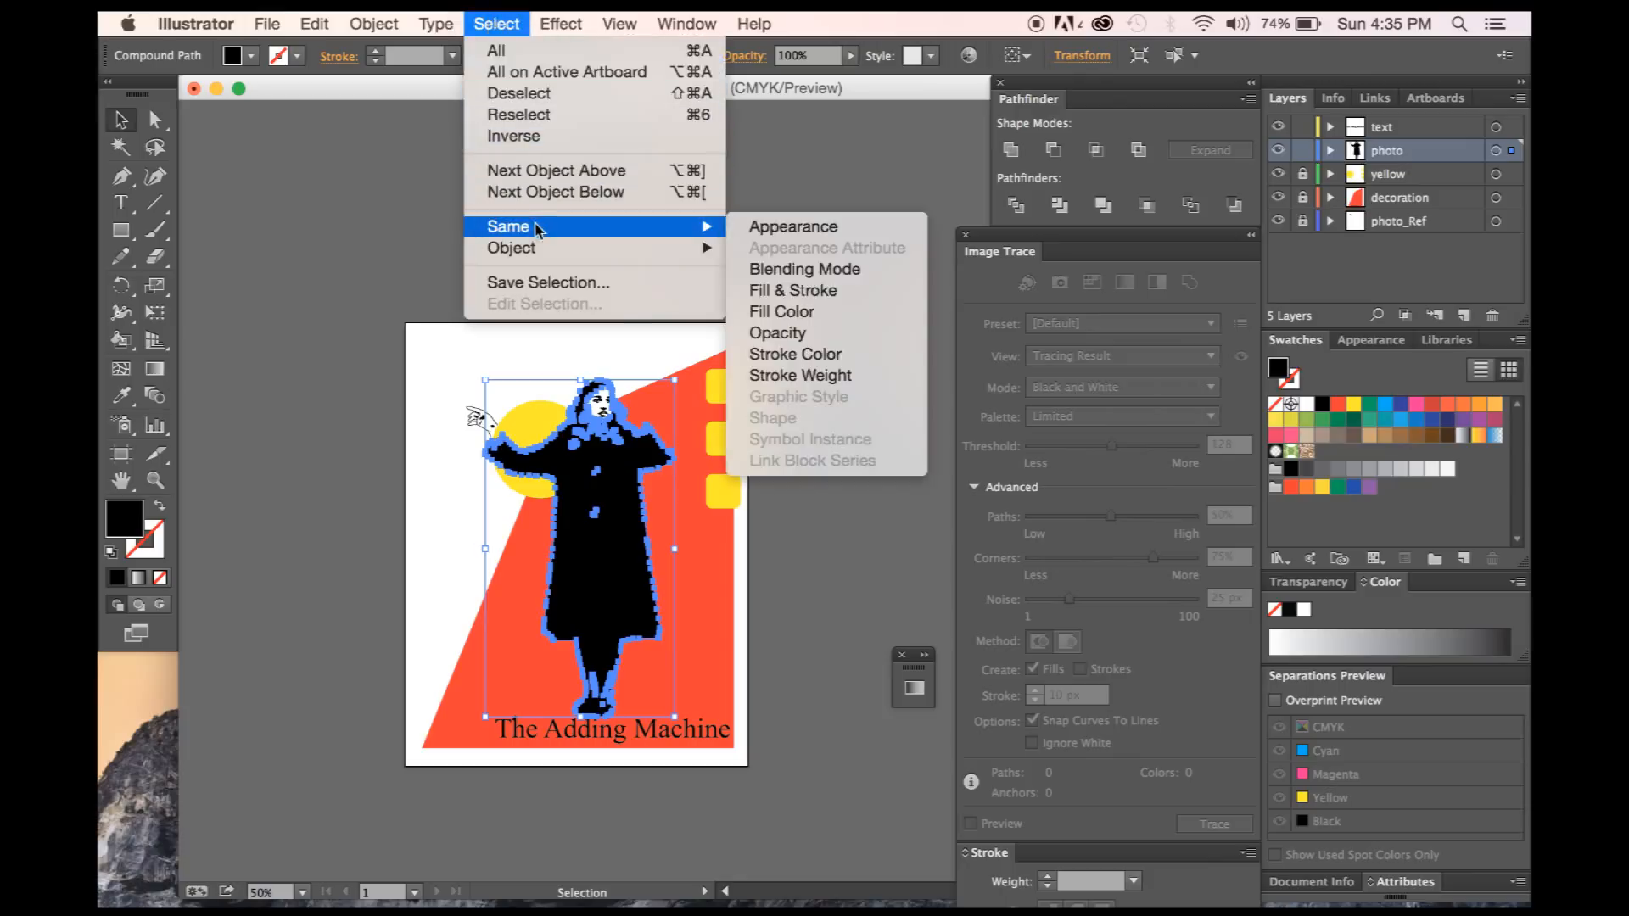
pyautogui.click(781, 312)
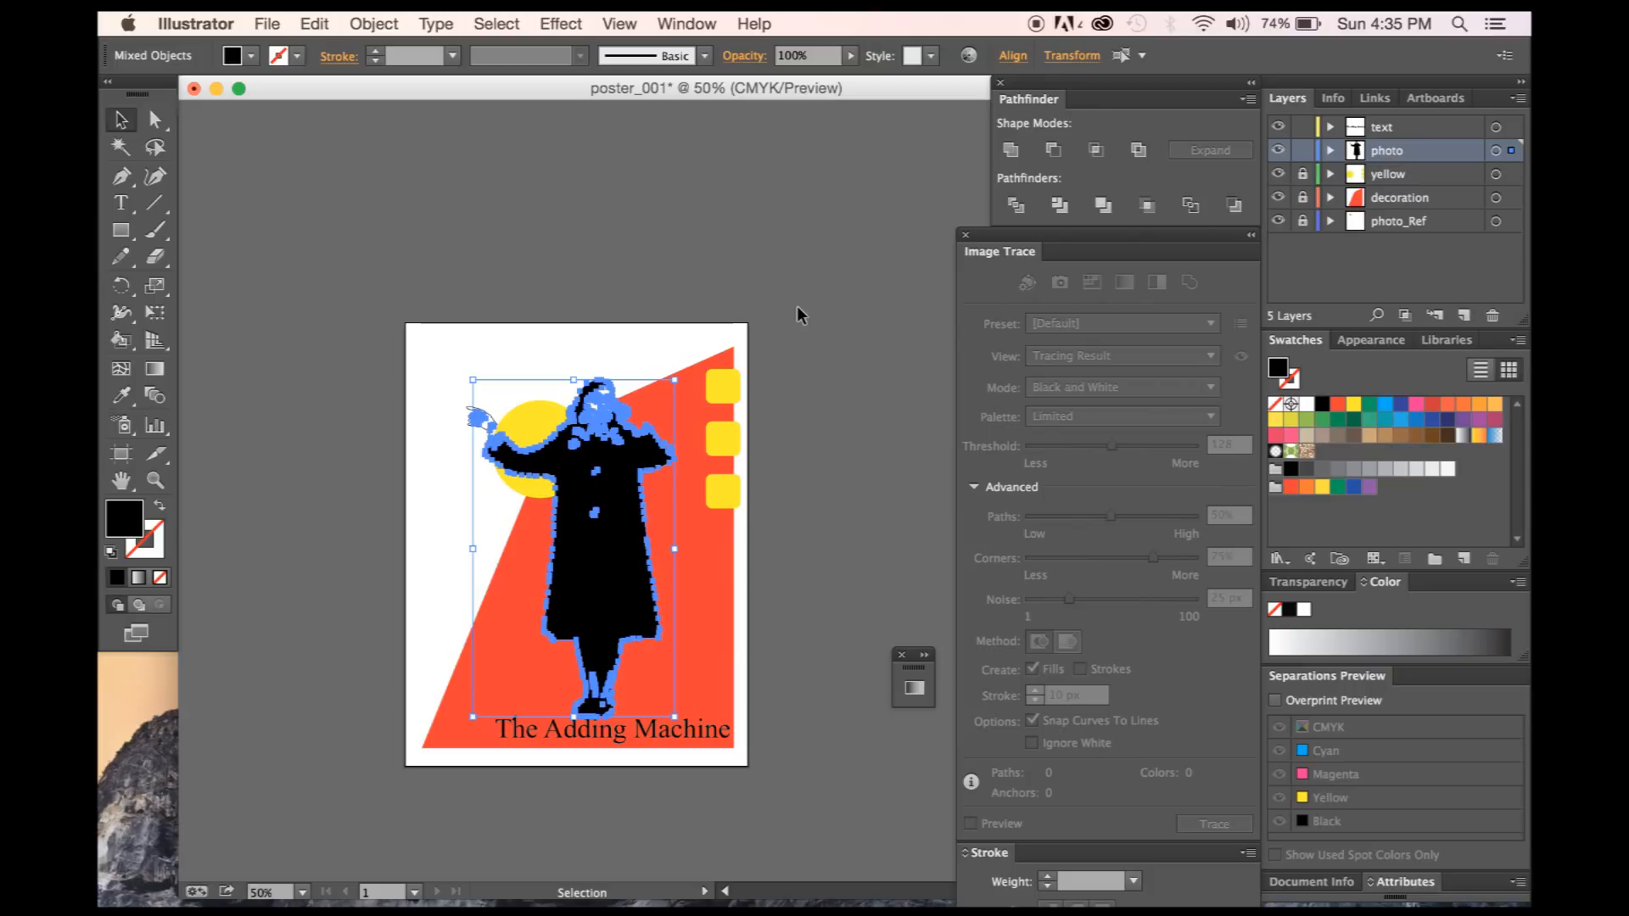
# Inspect the color values of the figure's black fill in the Color Picker without changing them.
pyautogui.doubleClick(119, 531)
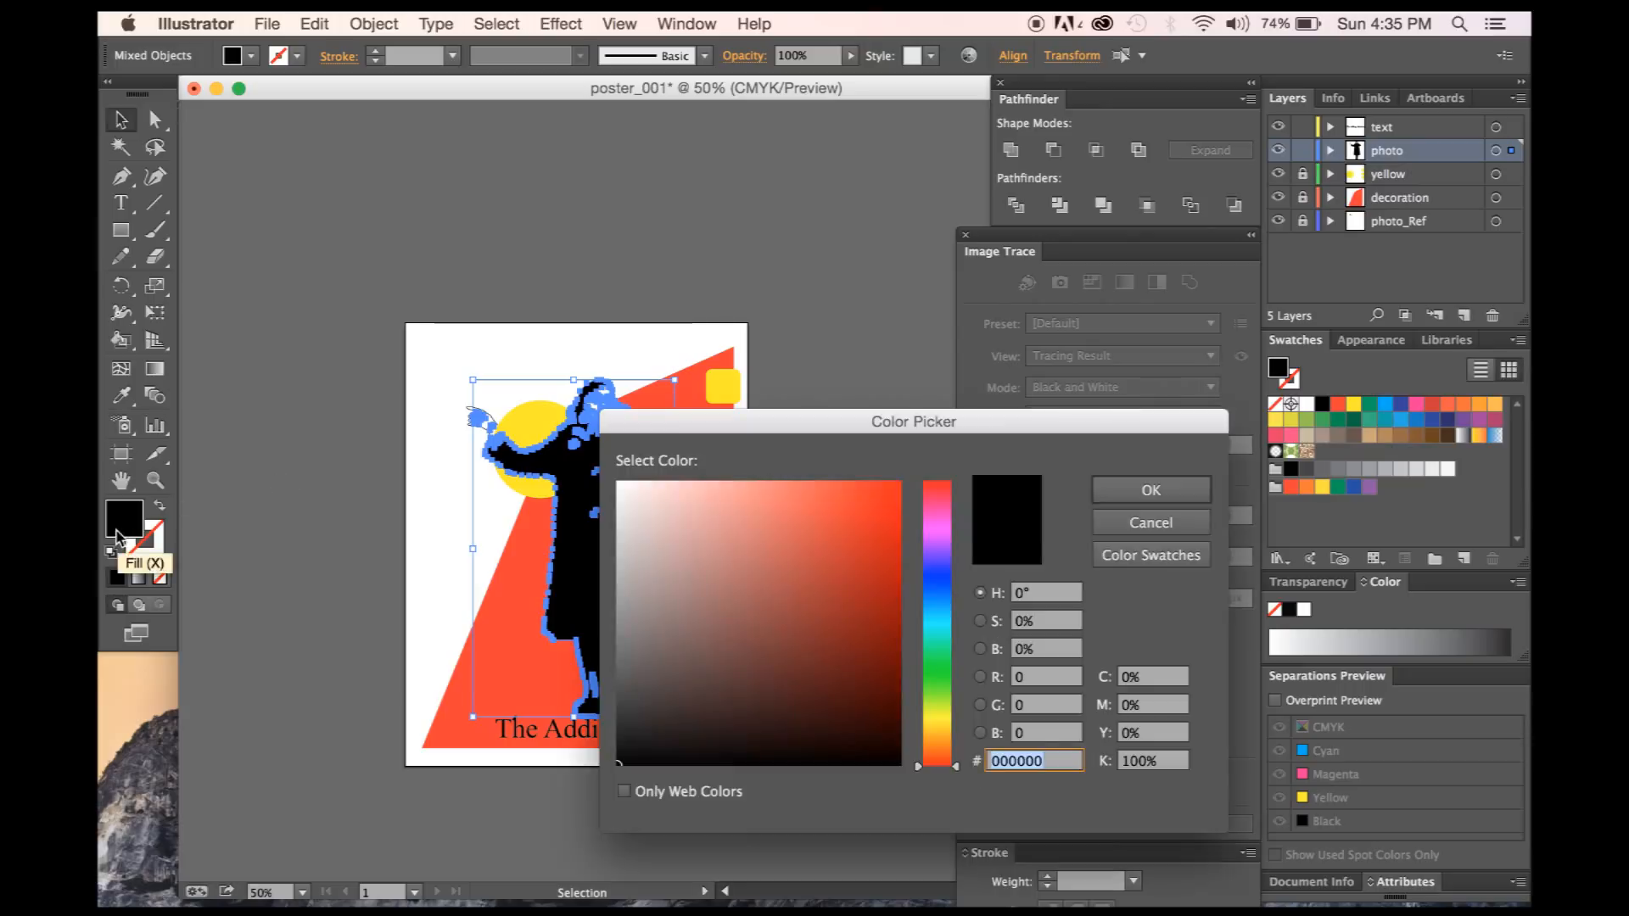
pyautogui.click(1116, 531)
pyautogui.click(896, 589)
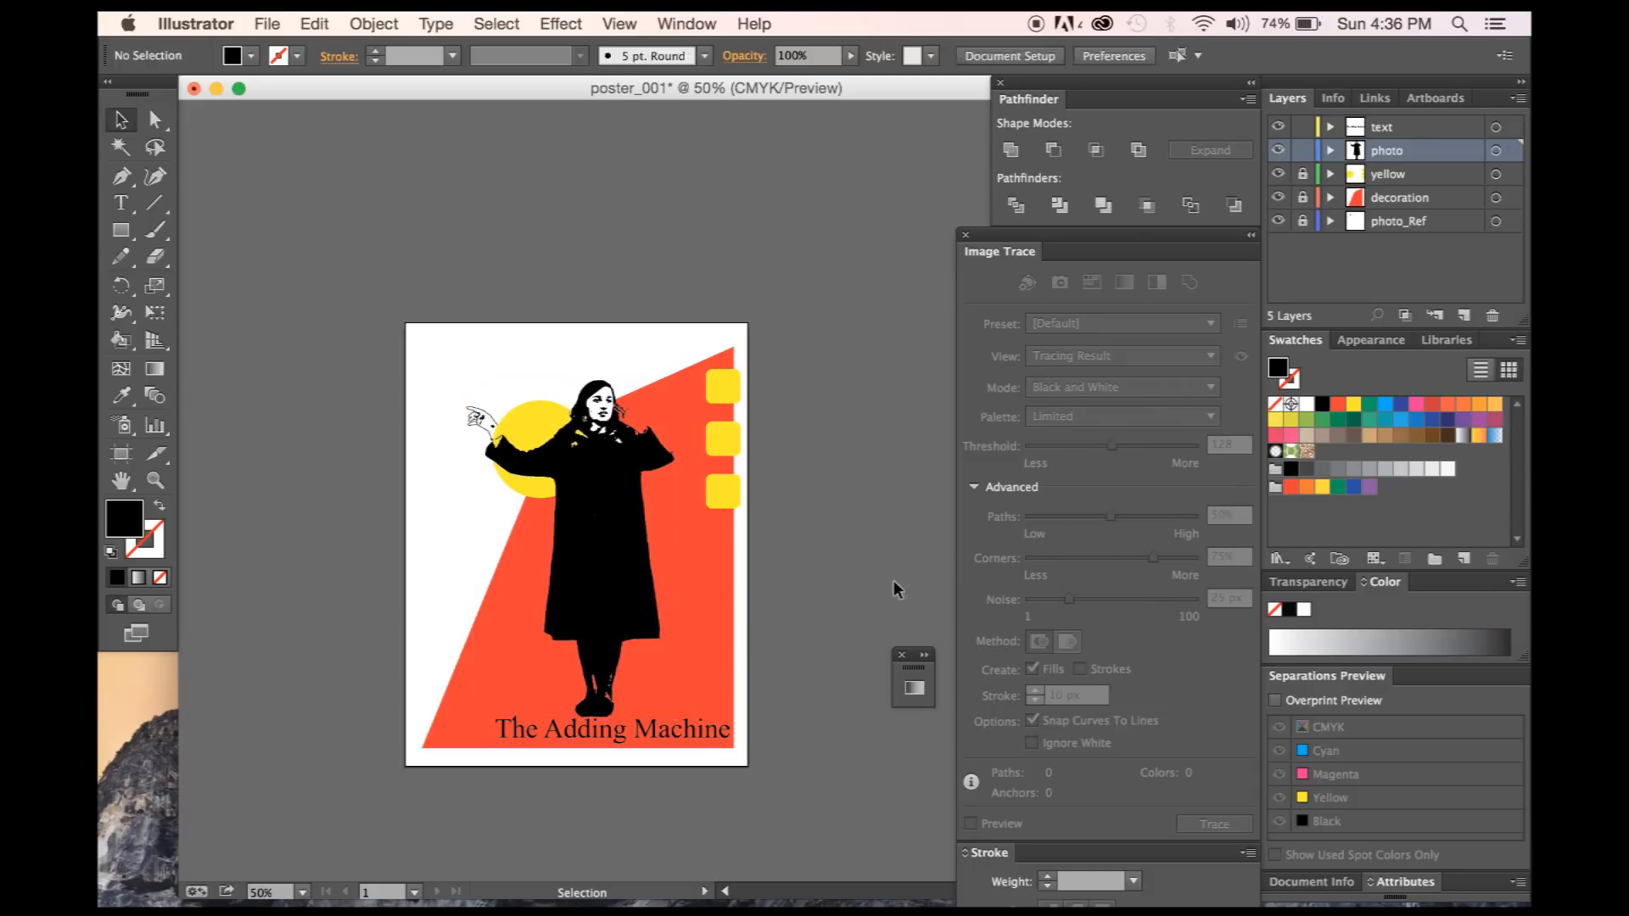
# Set the fill color of the title "The Adding Machine" to black, hex 000000.
pyautogui.click(728, 735)
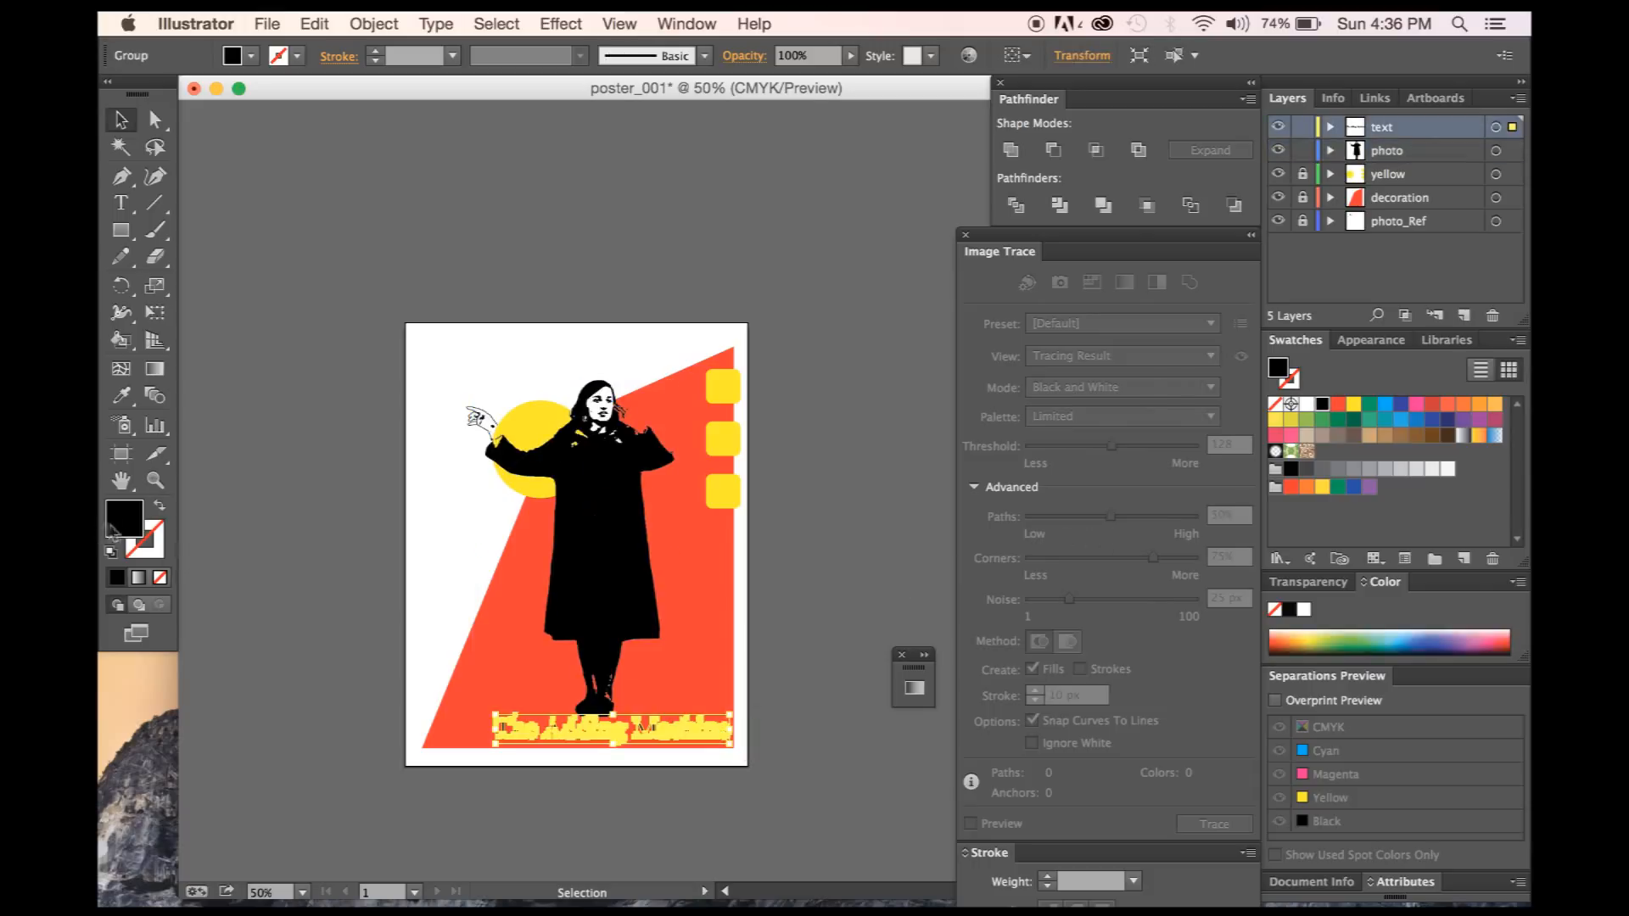
pyautogui.doubleClick(119, 531)
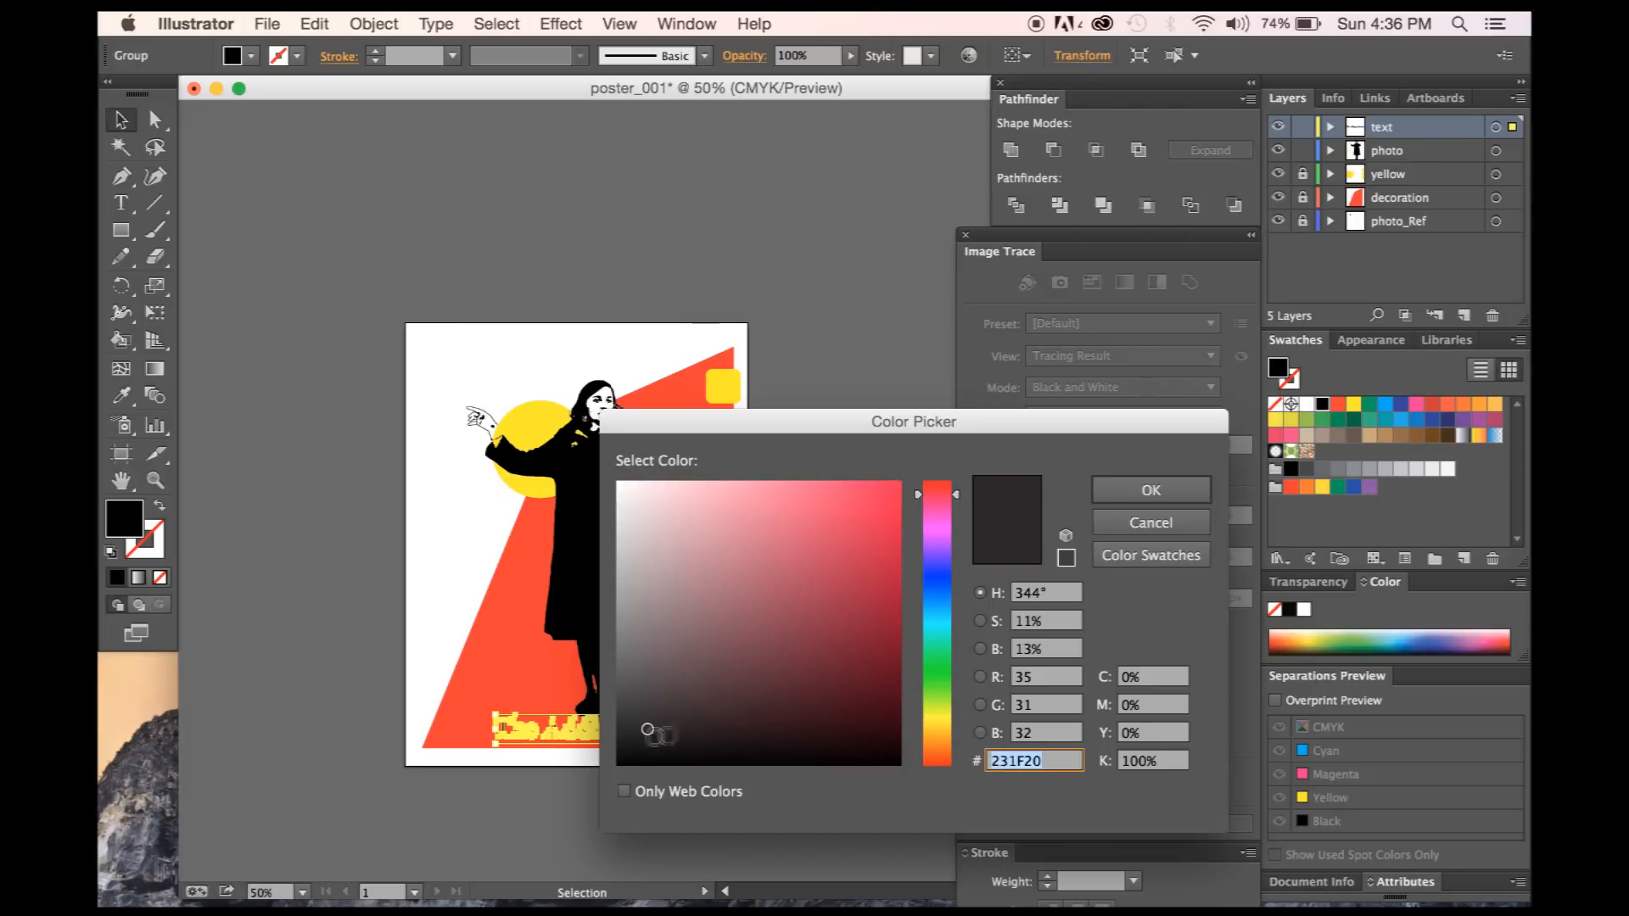
pyautogui.click(627, 768)
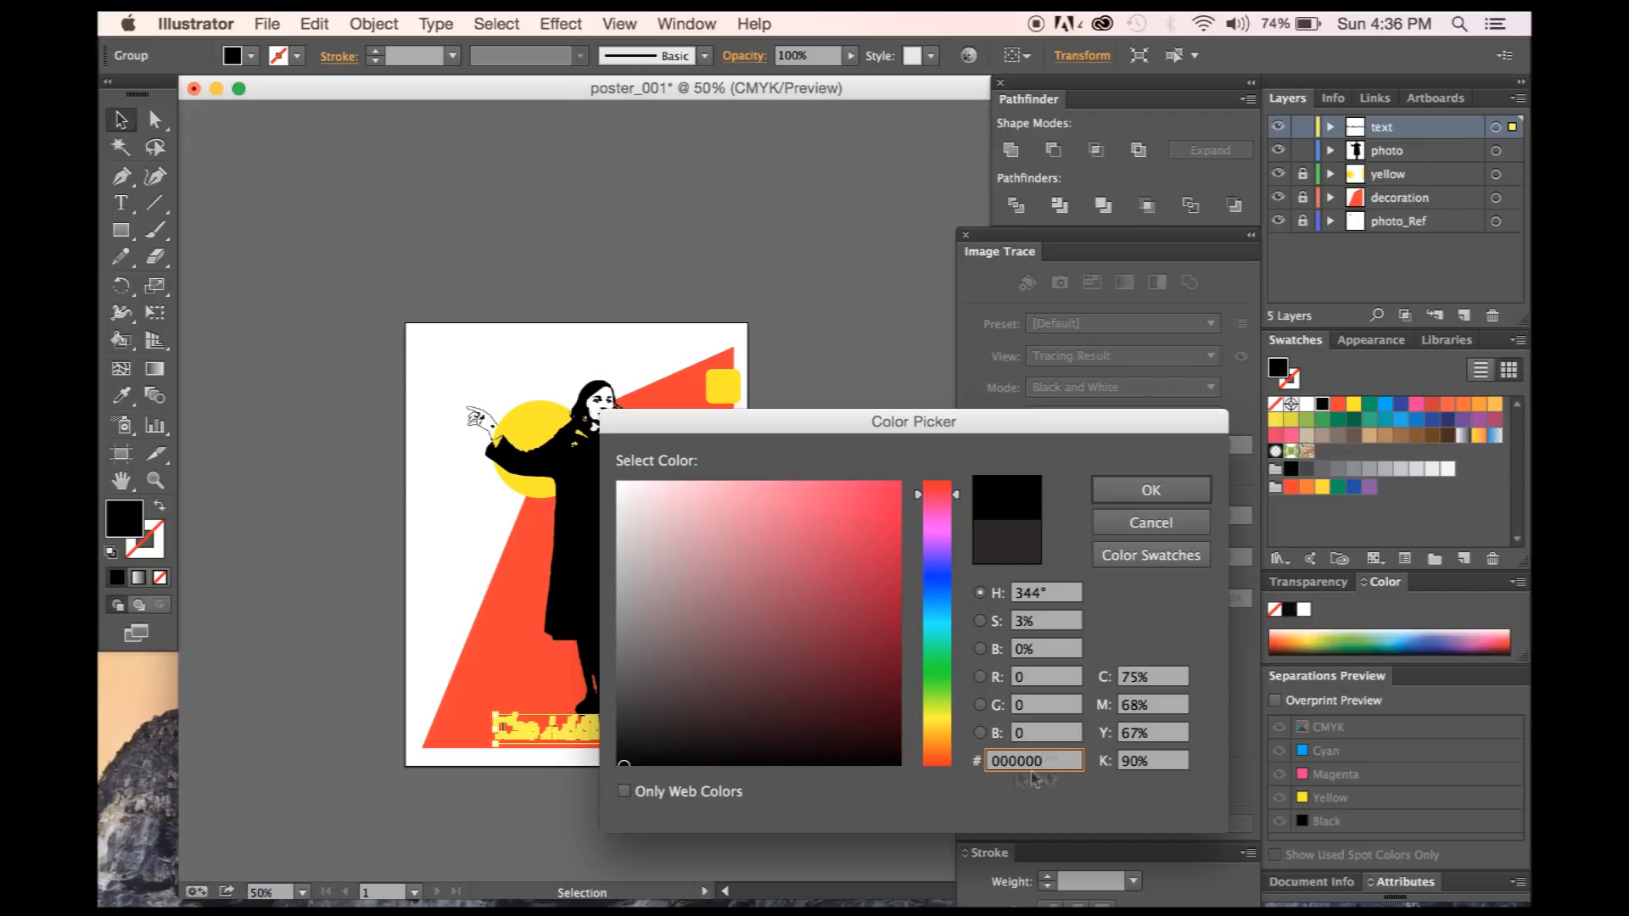
pyautogui.click(1182, 499)
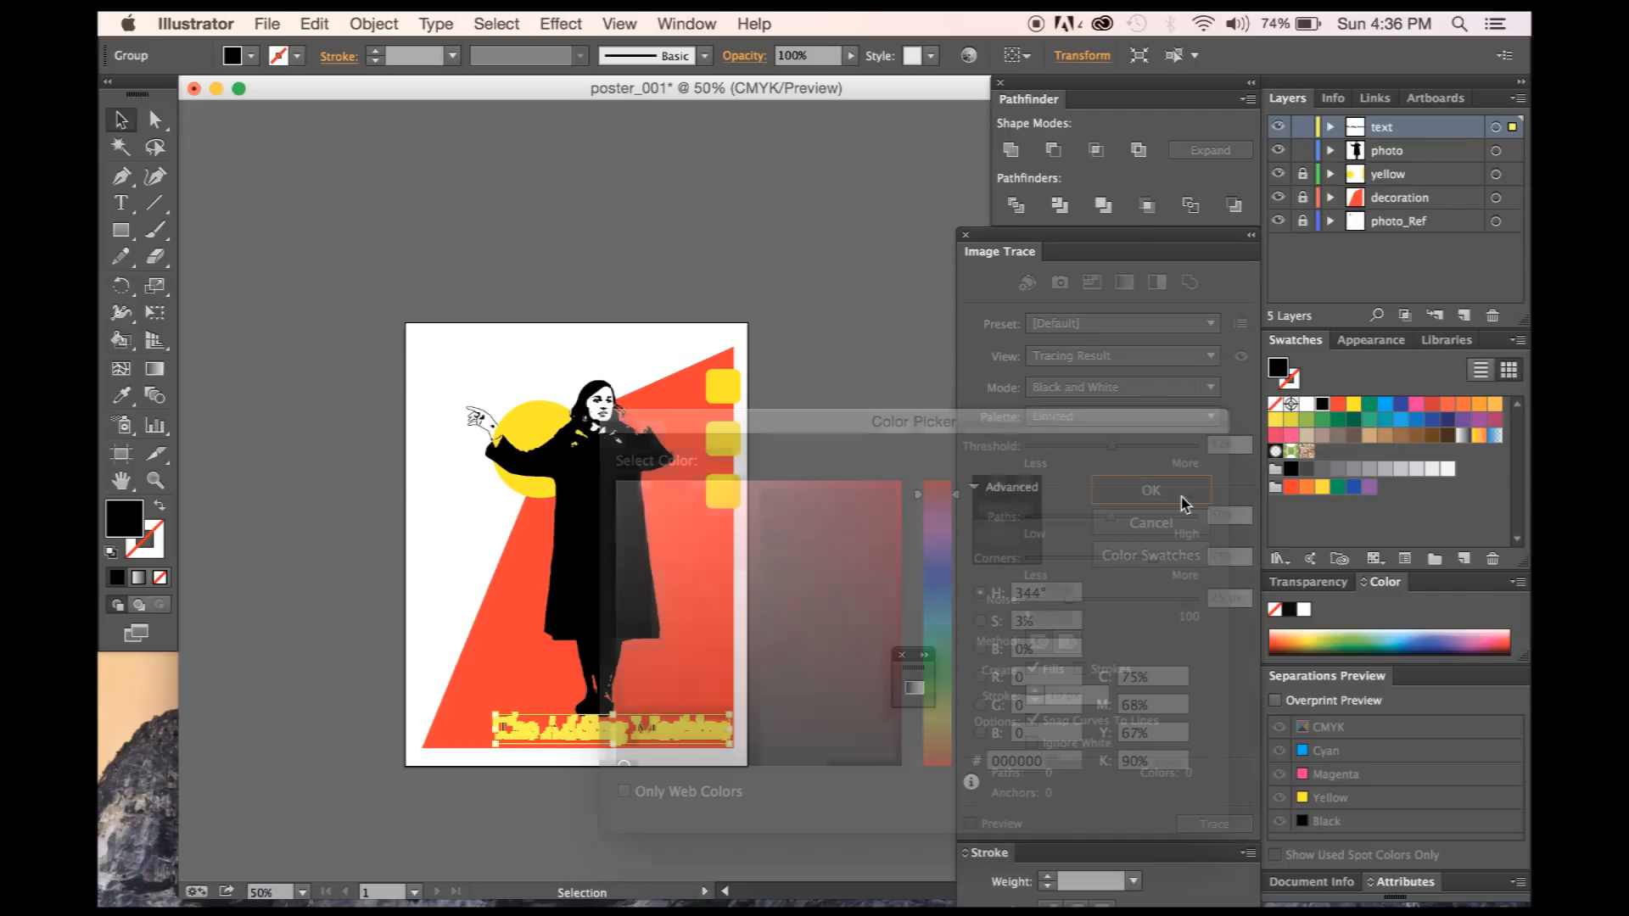
# Try to select the figure and title together using Same Fill Color from the figure's black body shape.
pyautogui.click(904, 373)
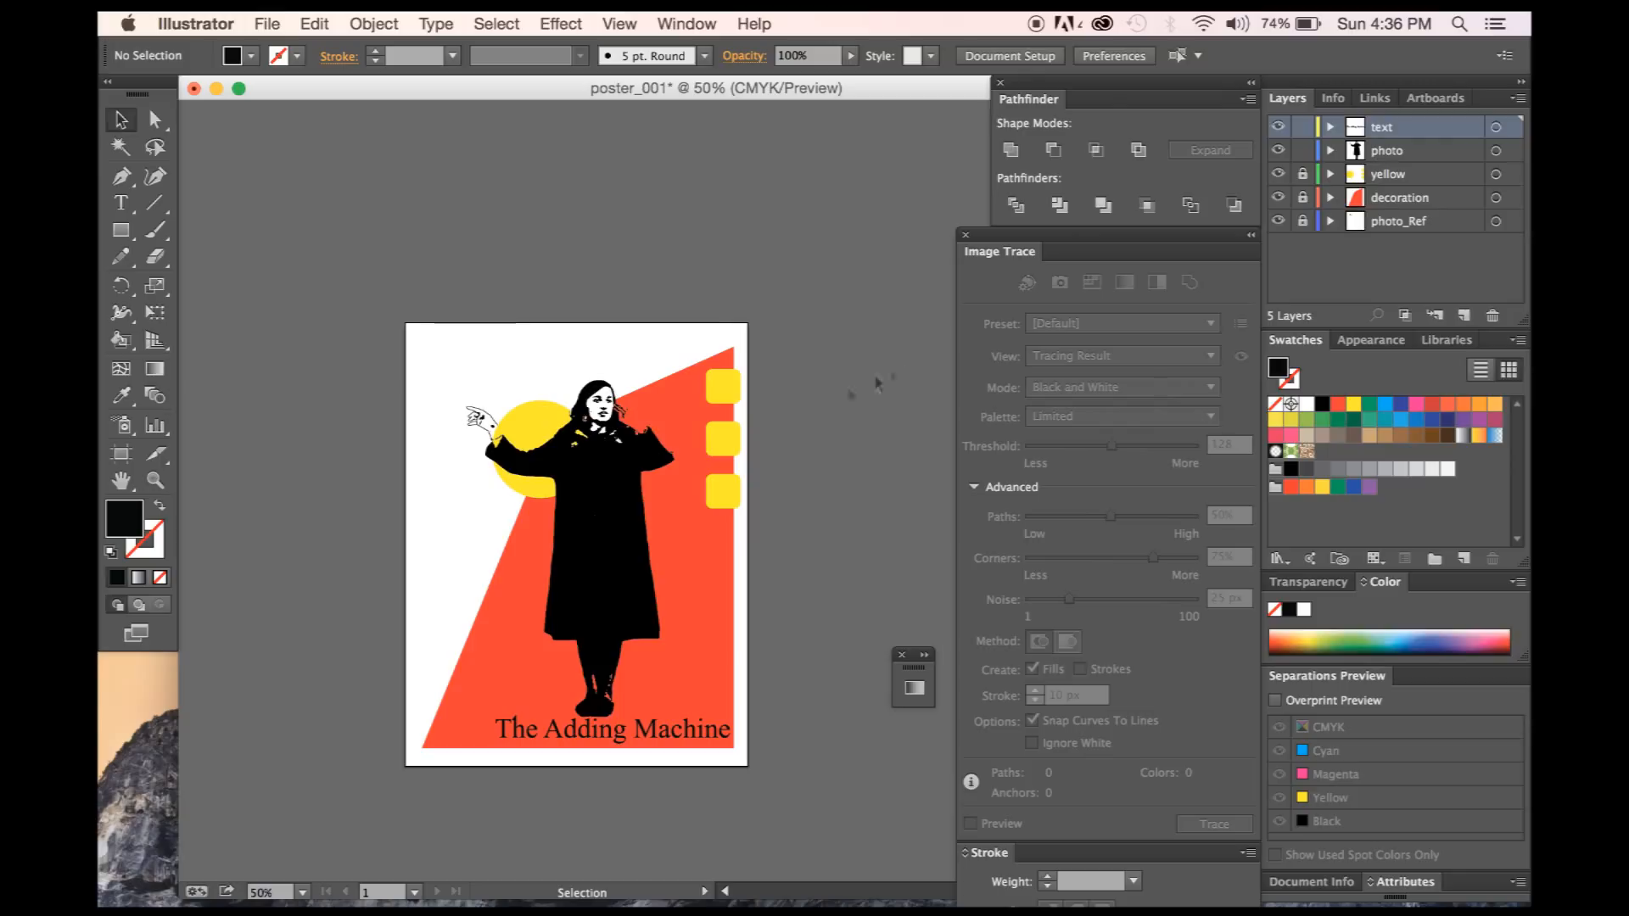
pyautogui.click(628, 507)
pyautogui.click(496, 23)
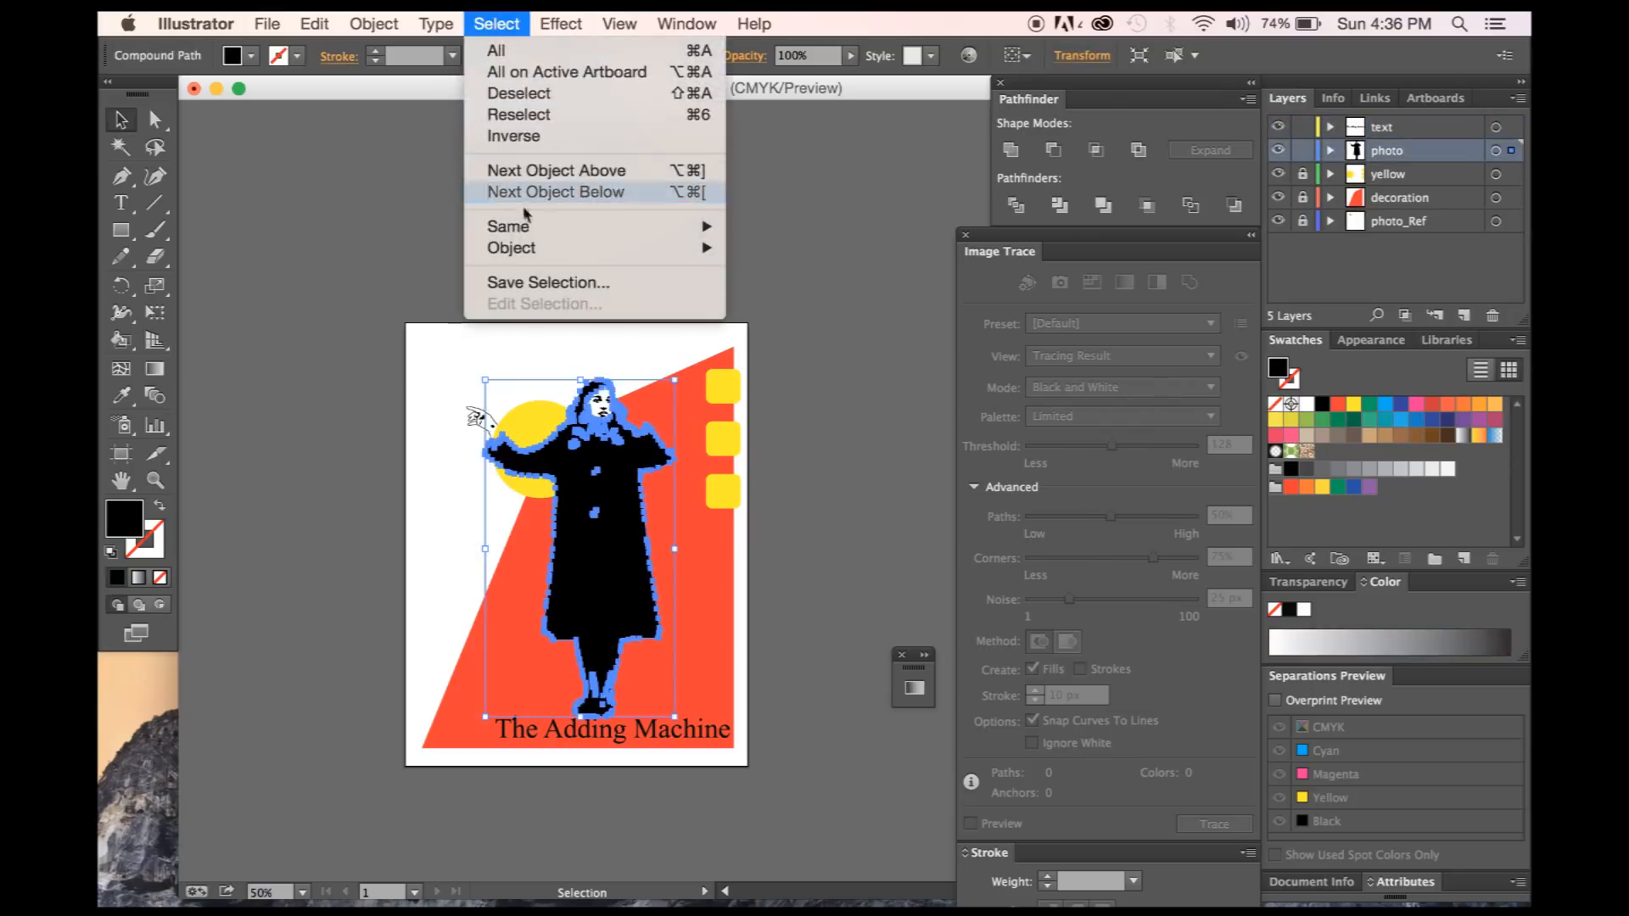
pyautogui.moveTo(526, 227)
pyautogui.click(814, 311)
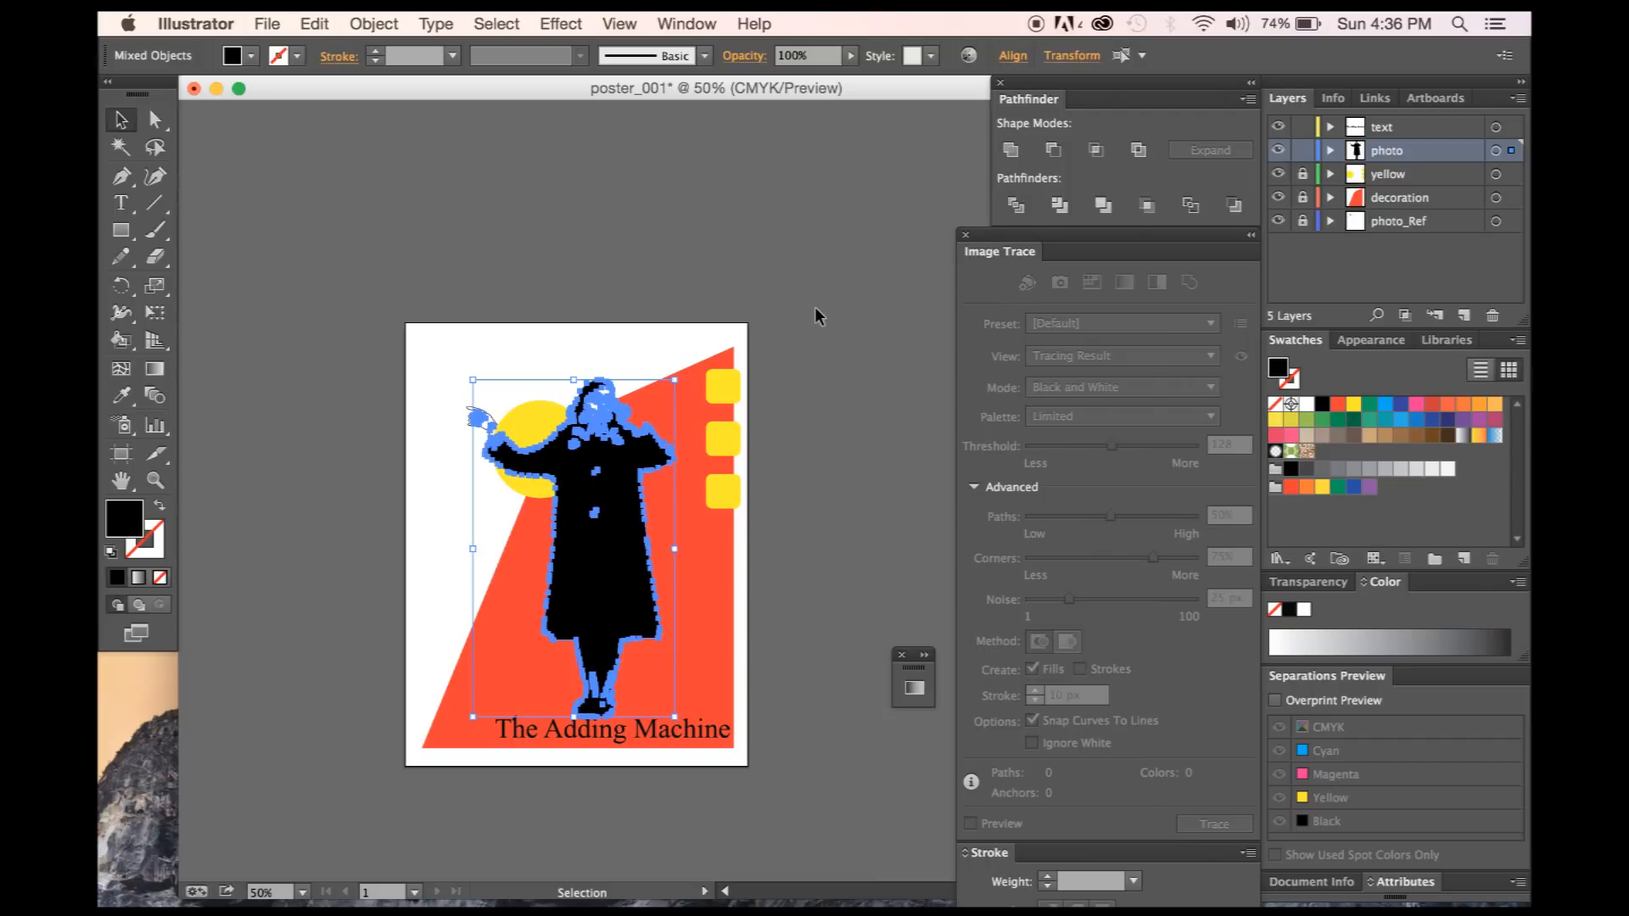
pyautogui.click(288, 473)
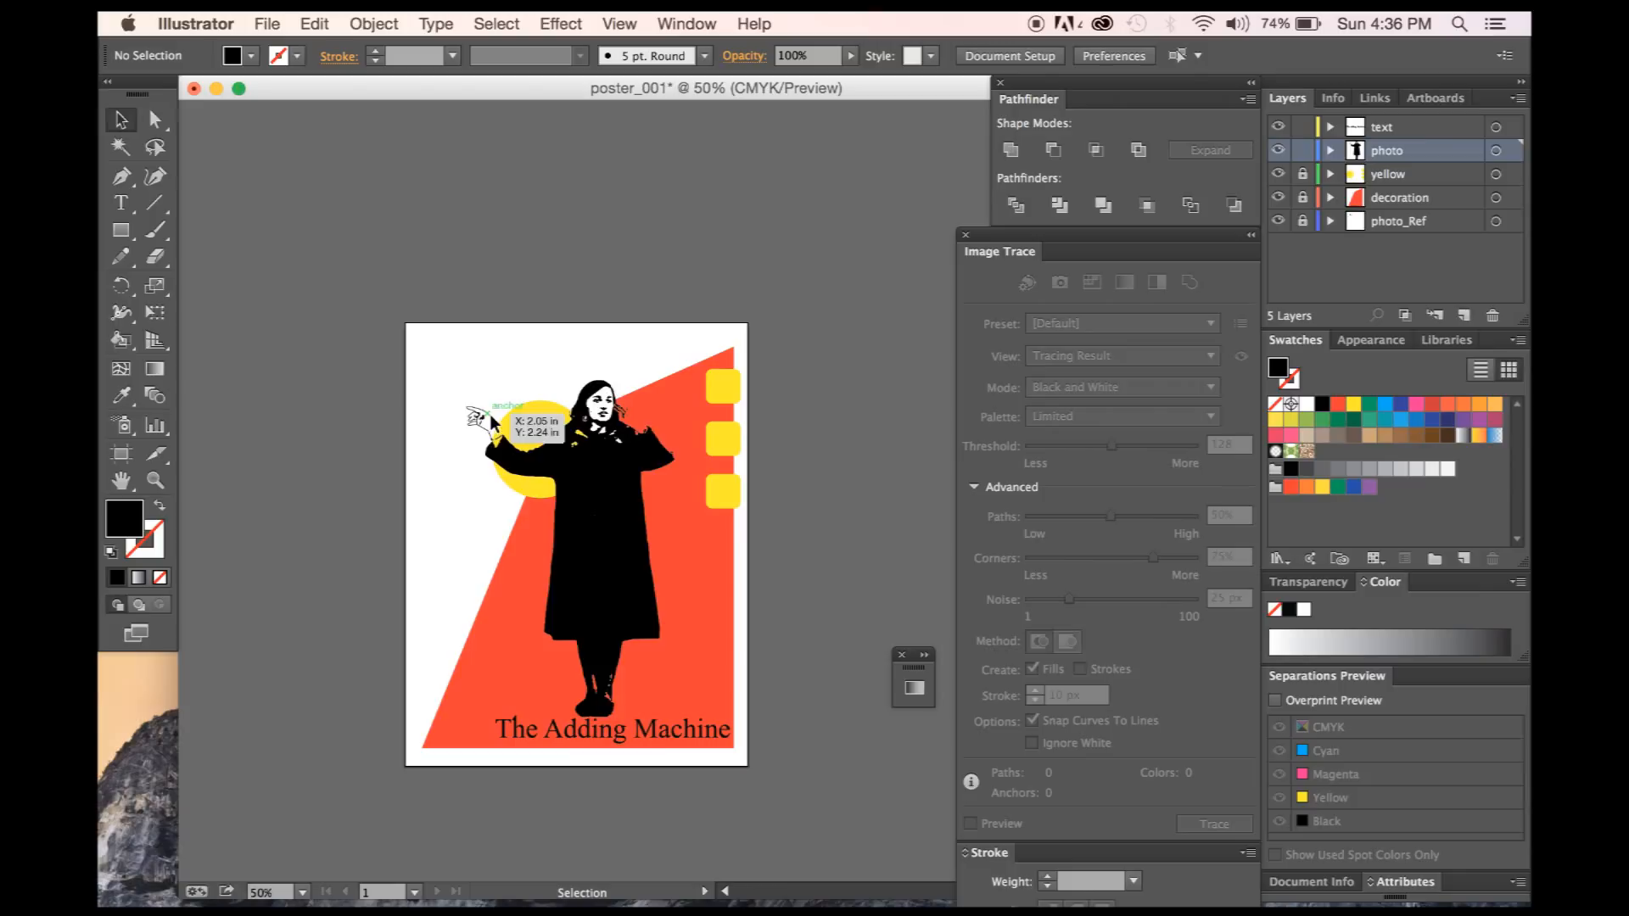
# Check the title's fill in the Color Picker and apply the black swatch to "The Adding Machine".
pyautogui.click(588, 731)
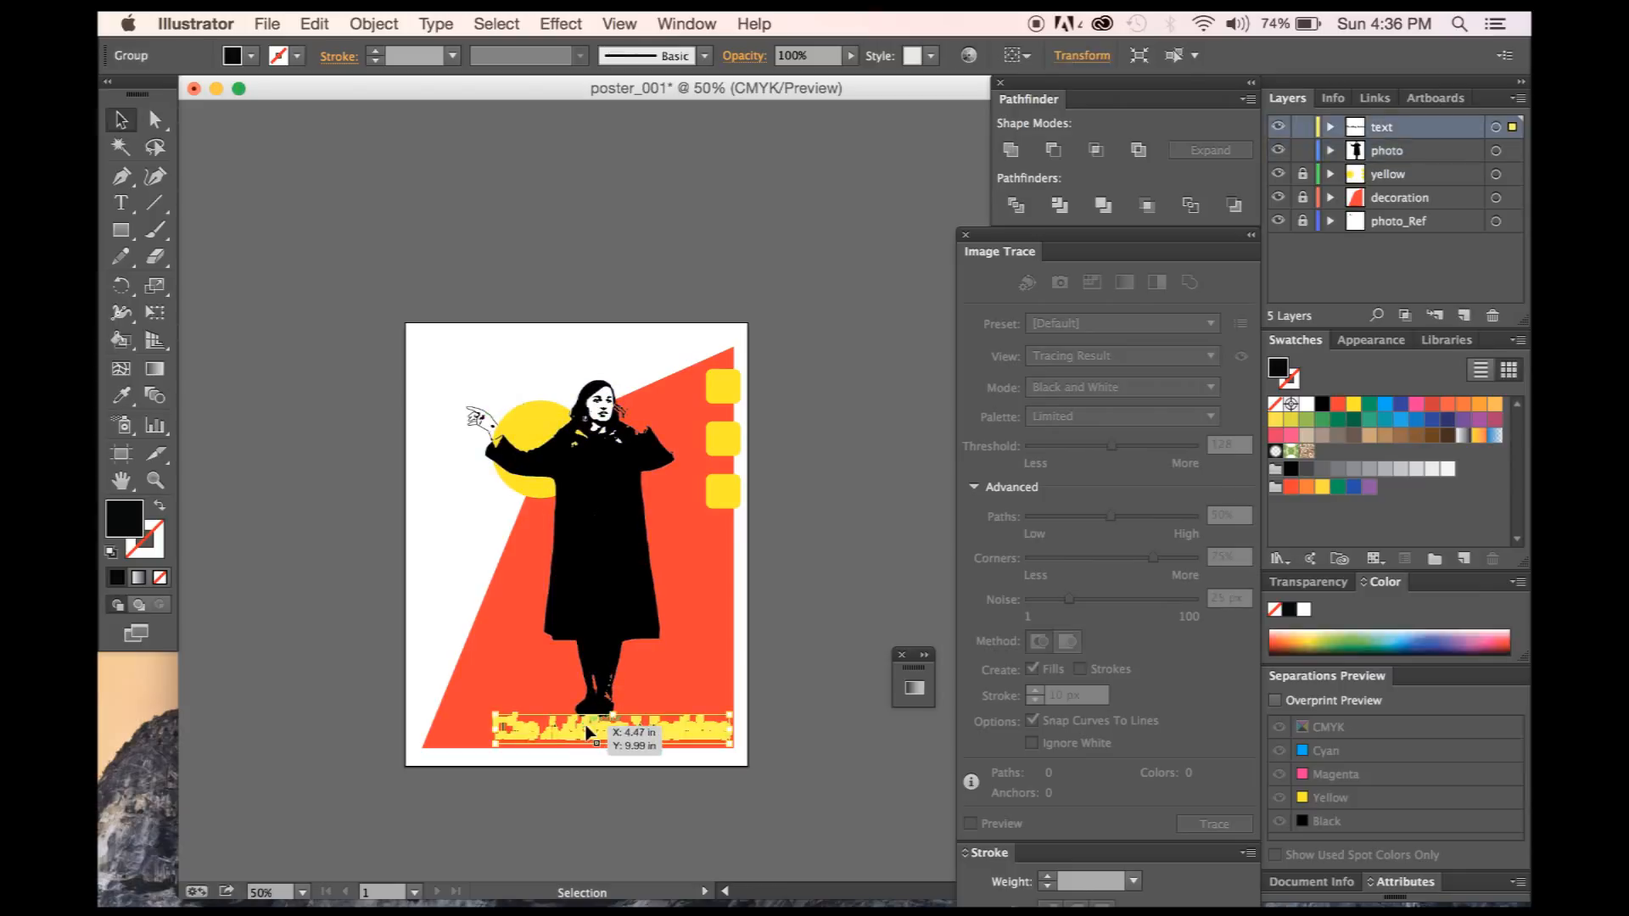
pyautogui.doubleClick(124, 524)
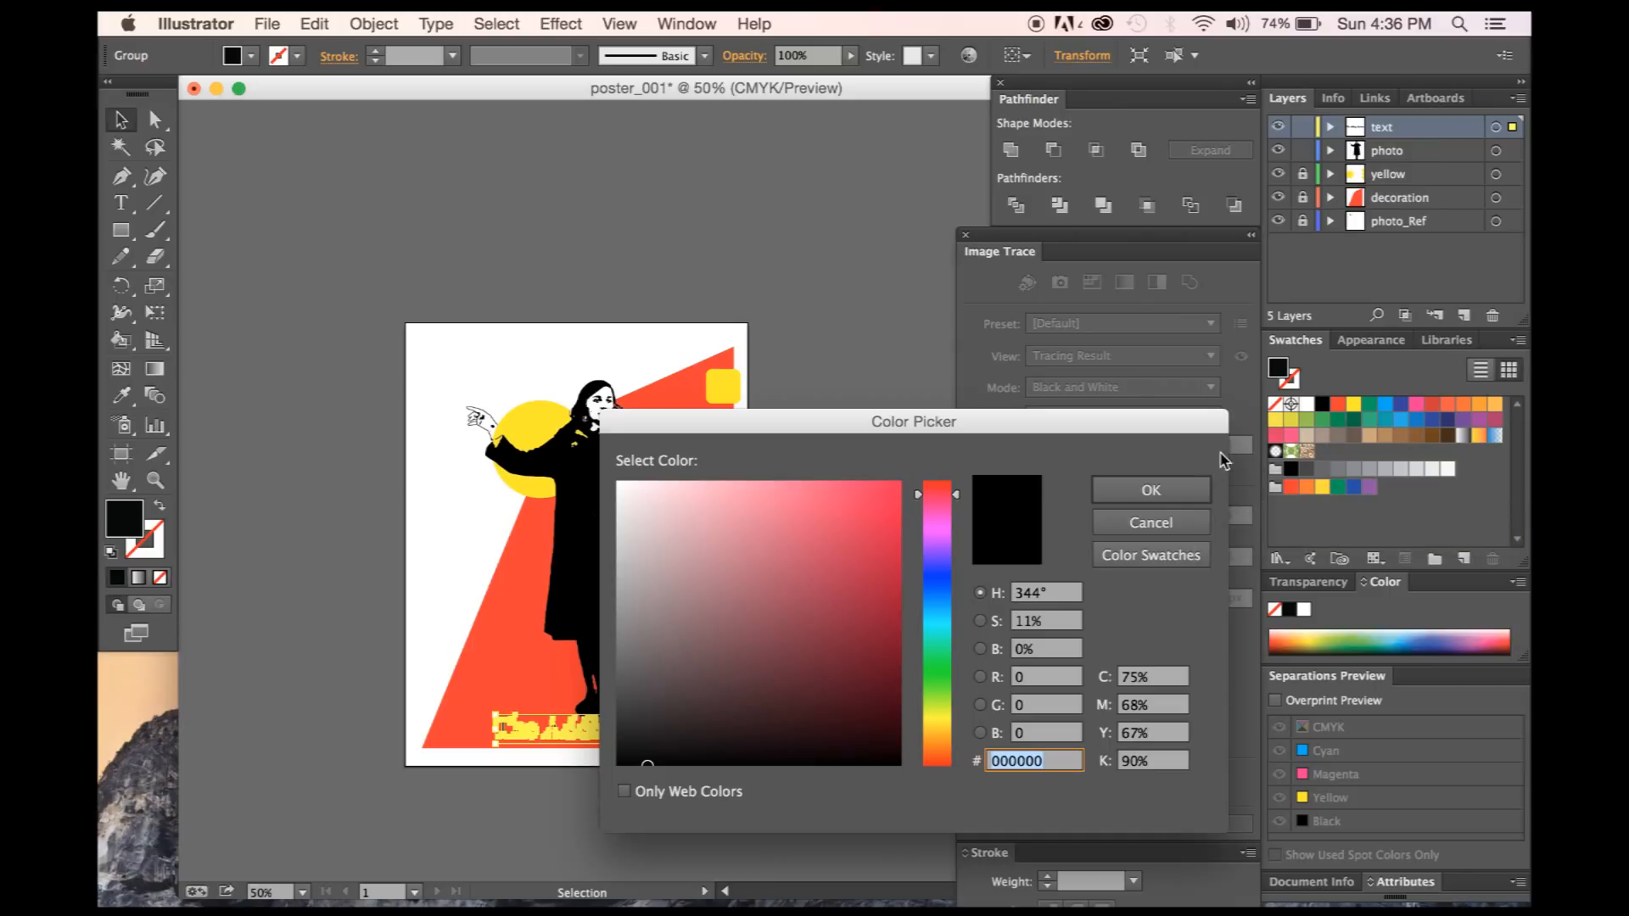
pyautogui.click(1184, 494)
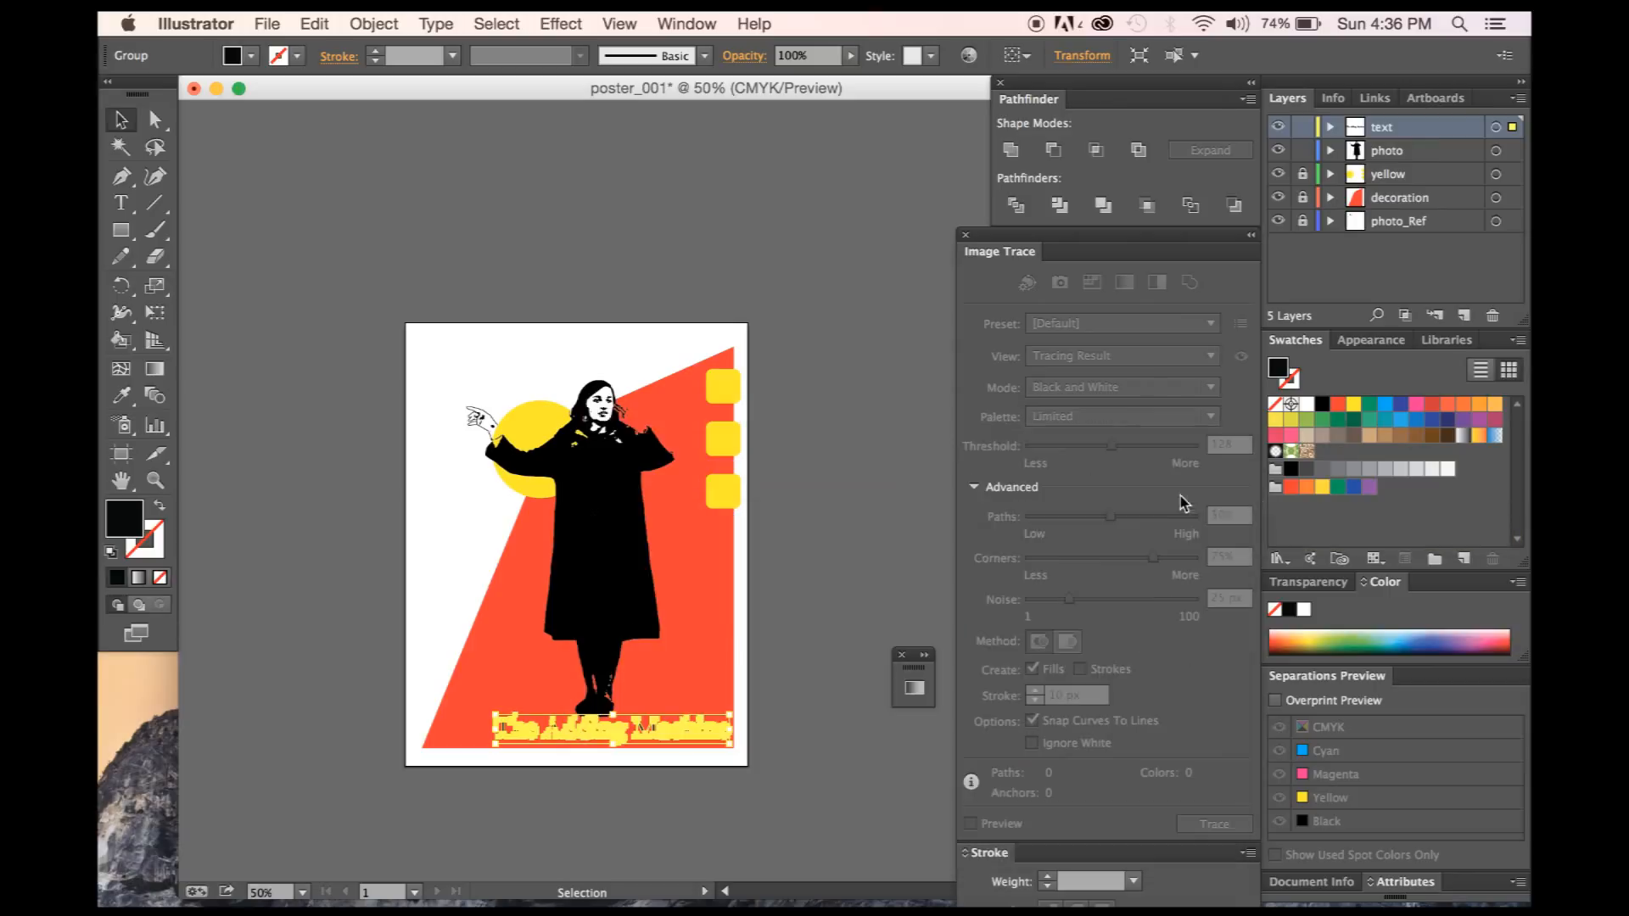
pyautogui.click(1322, 407)
# Select all figure parts sharing the body shape's fill color and apply the black swatch to them.
pyautogui.click(613, 546)
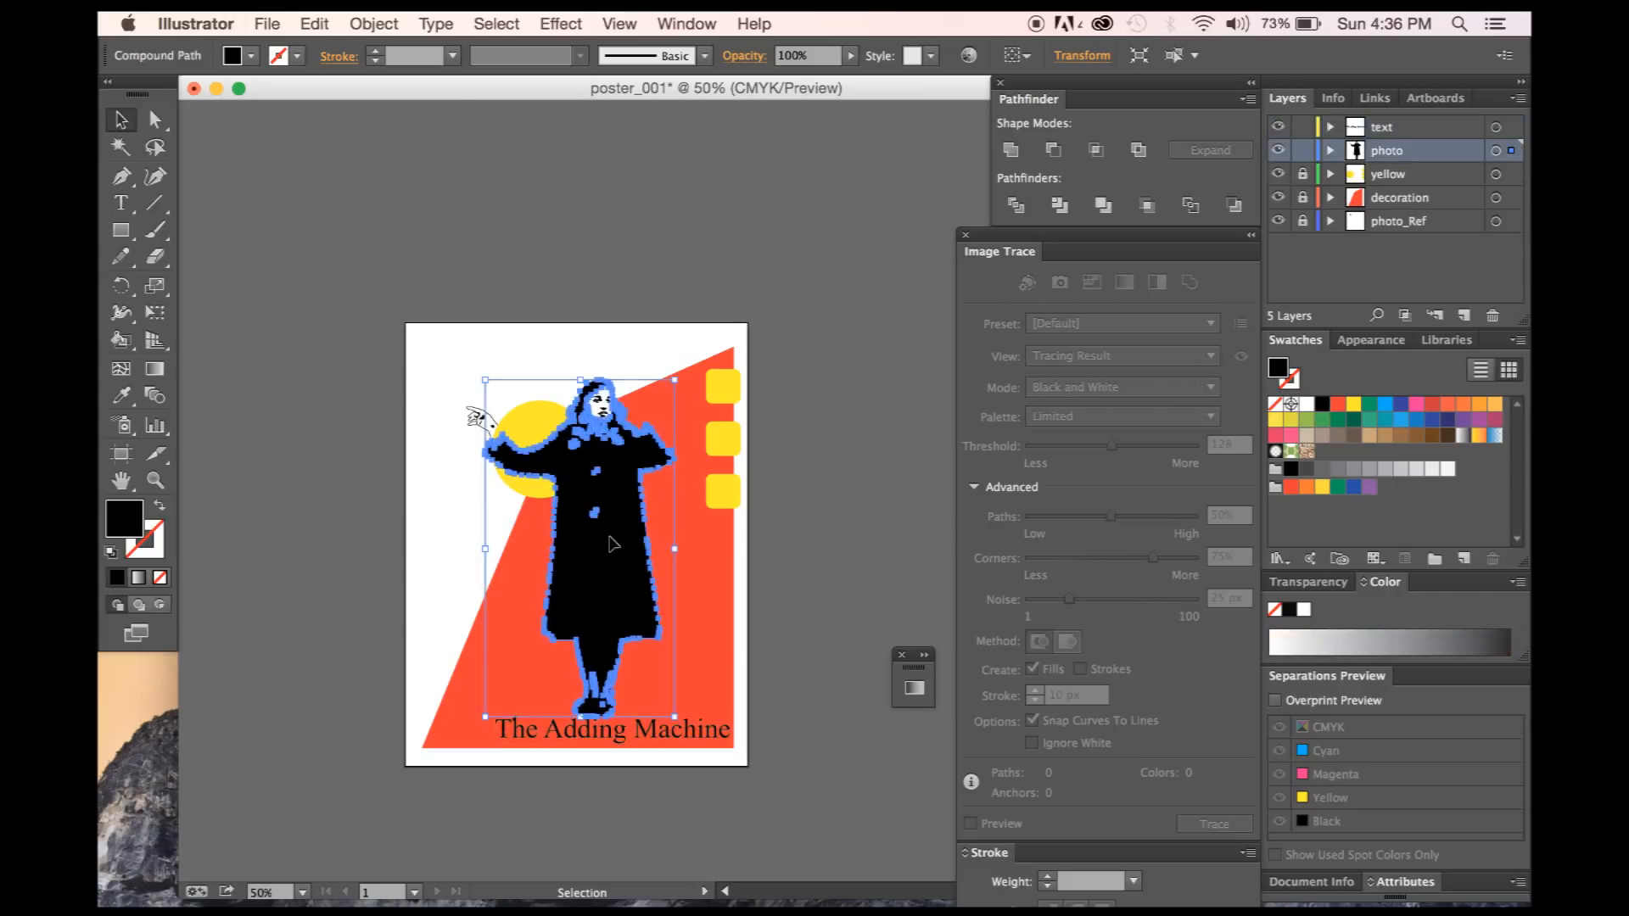
pyautogui.click(496, 24)
pyautogui.moveTo(564, 229)
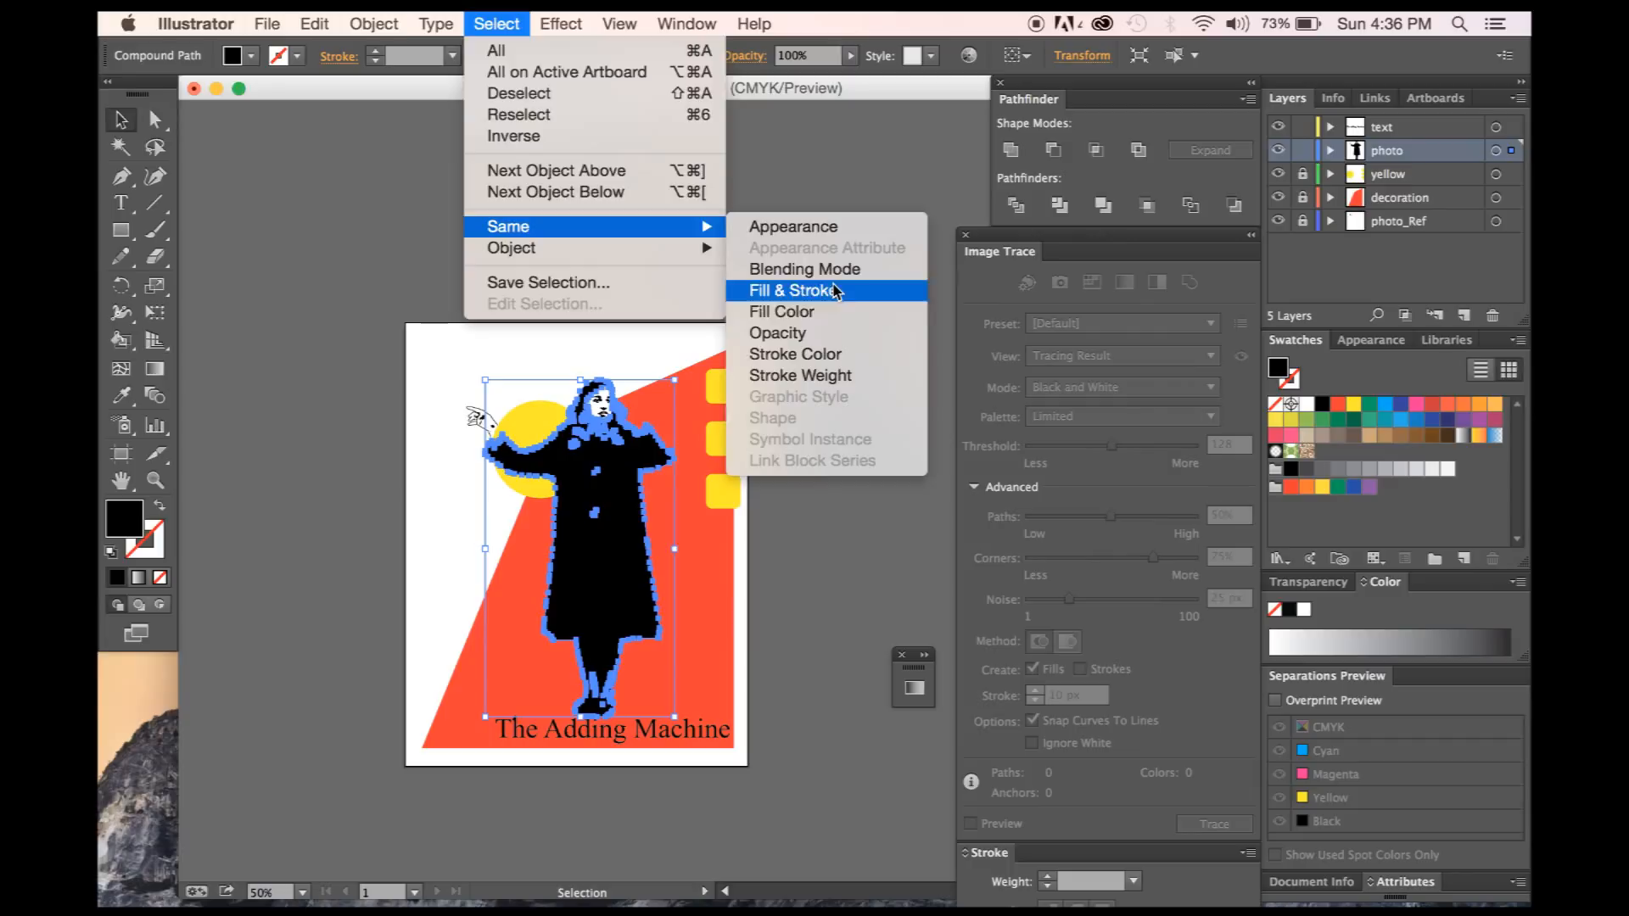
pyautogui.click(778, 308)
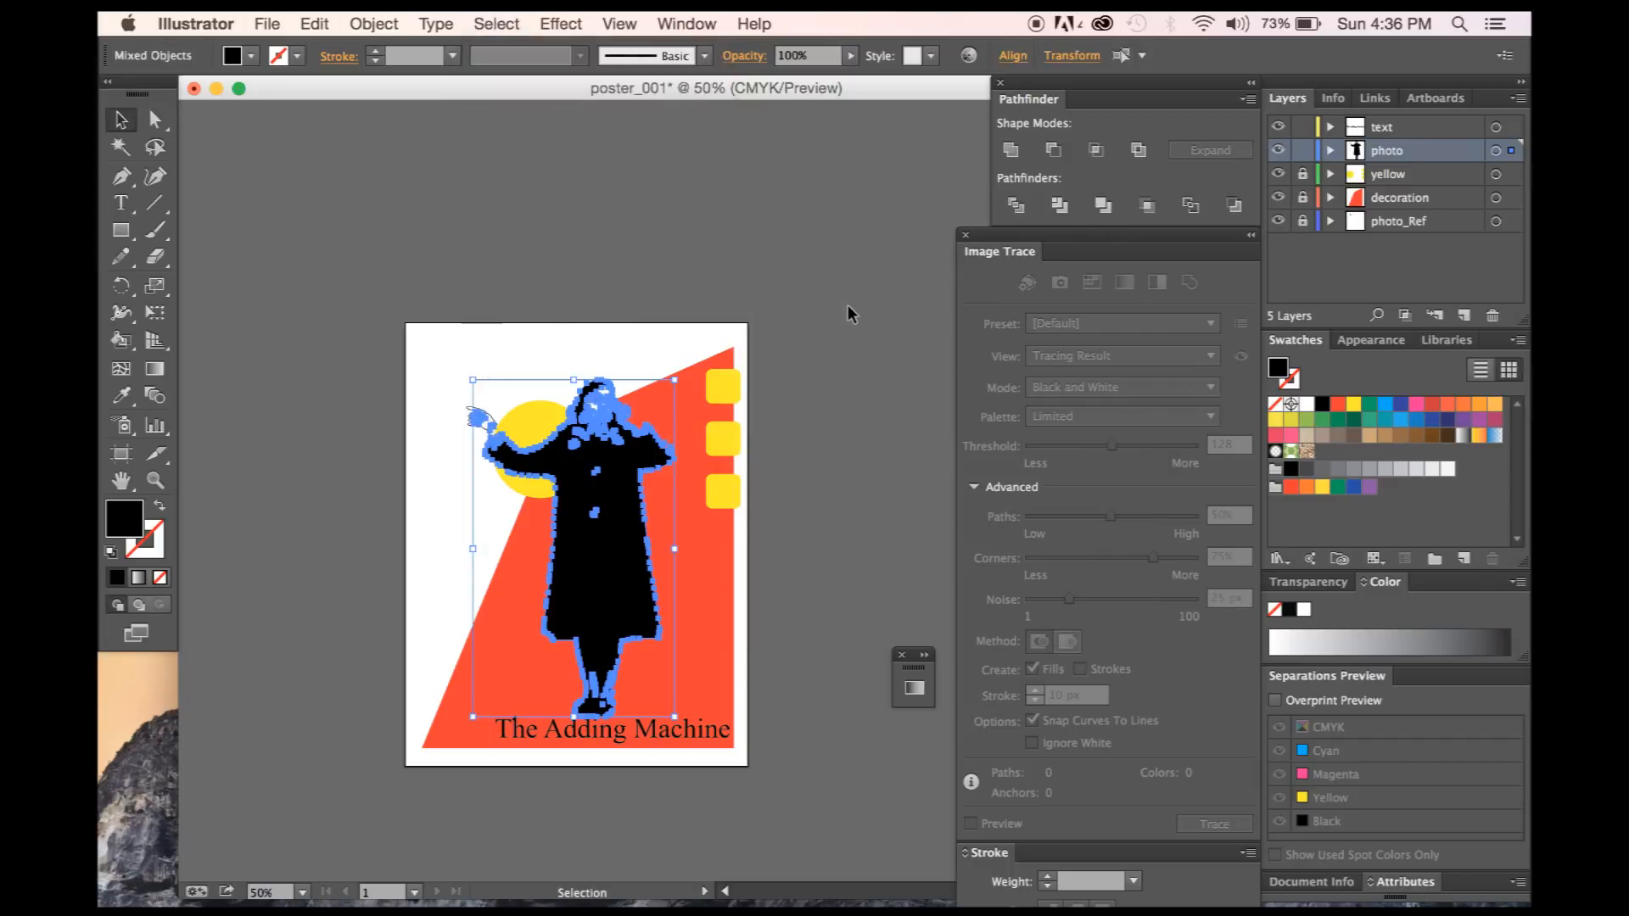
pyautogui.click(1322, 404)
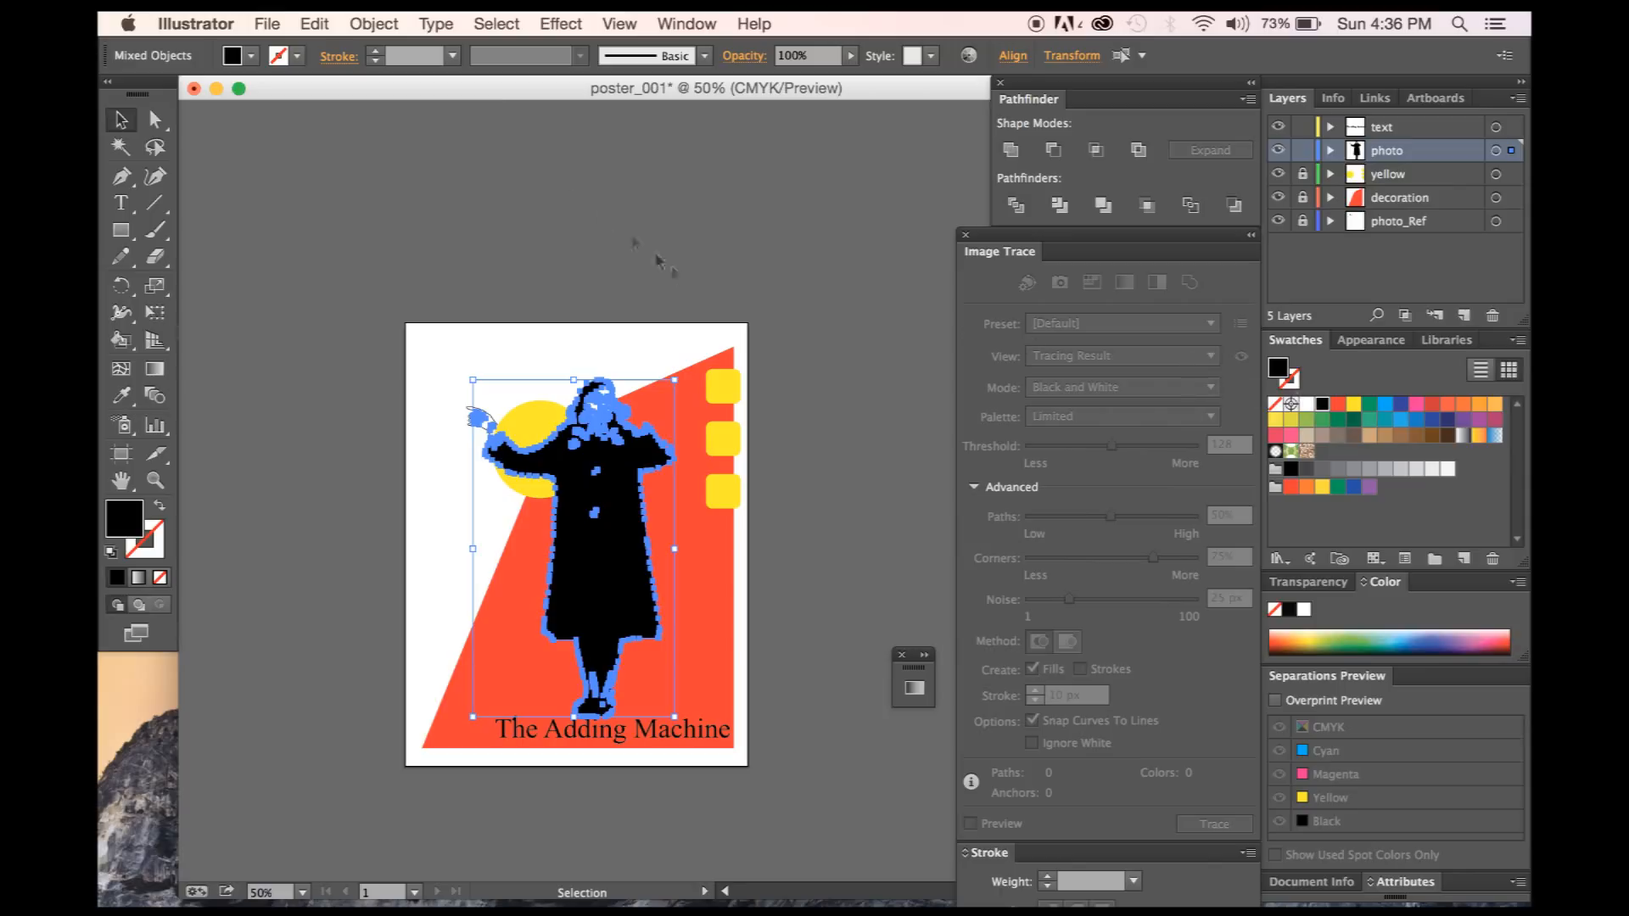
# Test the matching blacks by selecting every object with the same fill color as the figure, and clear the selection.
pyautogui.click(488, 27)
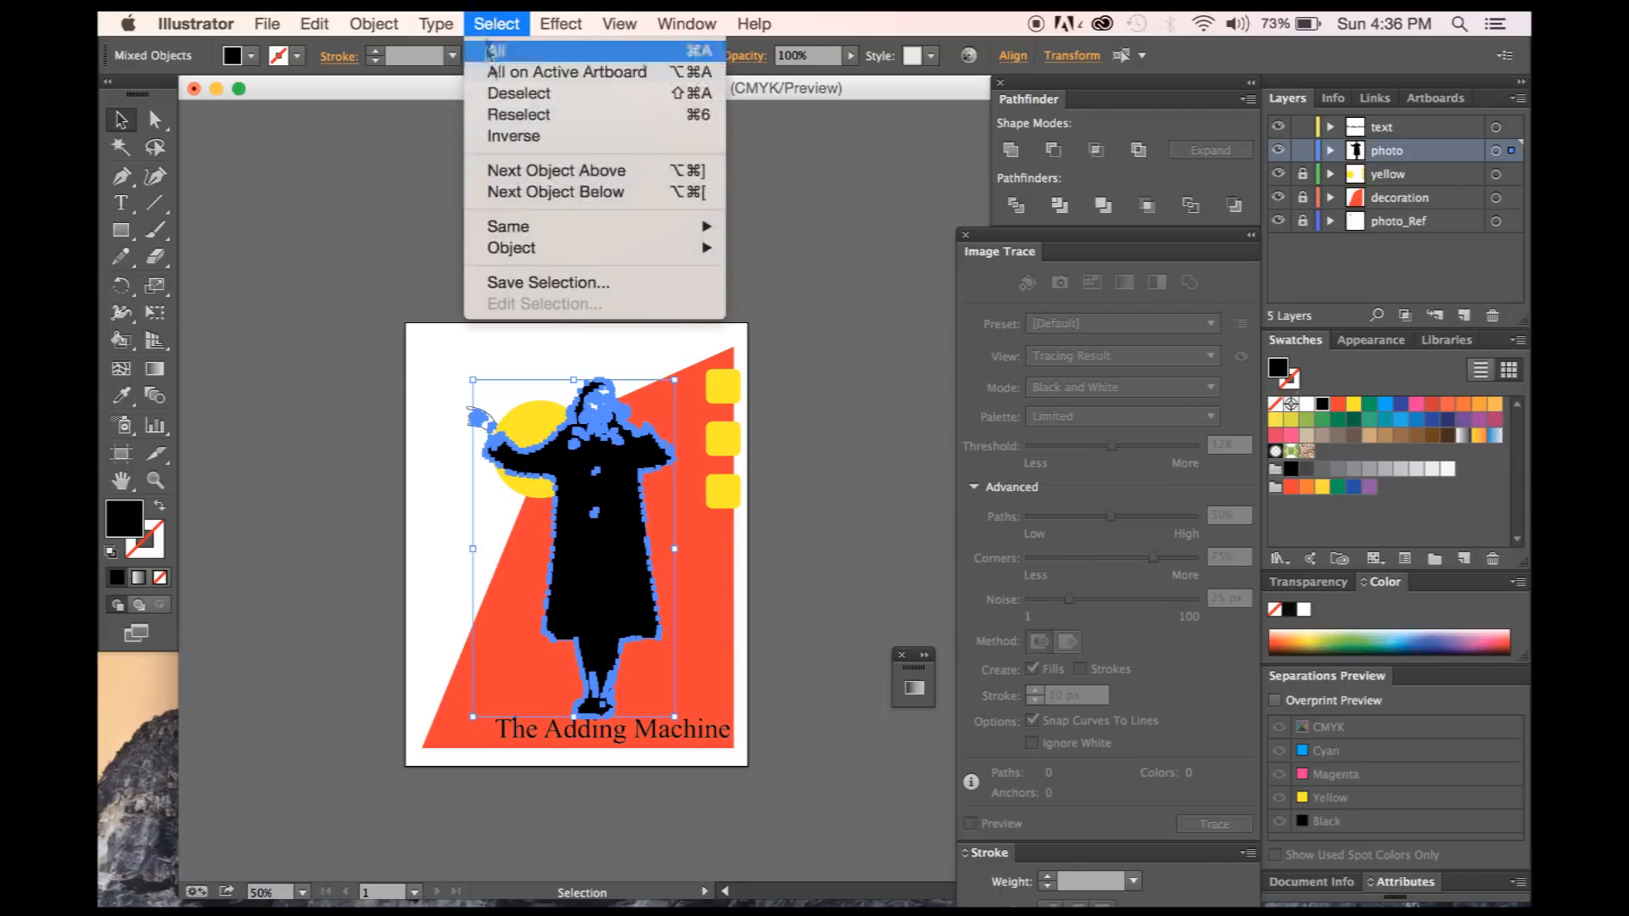
pyautogui.moveTo(697, 226)
pyautogui.click(825, 313)
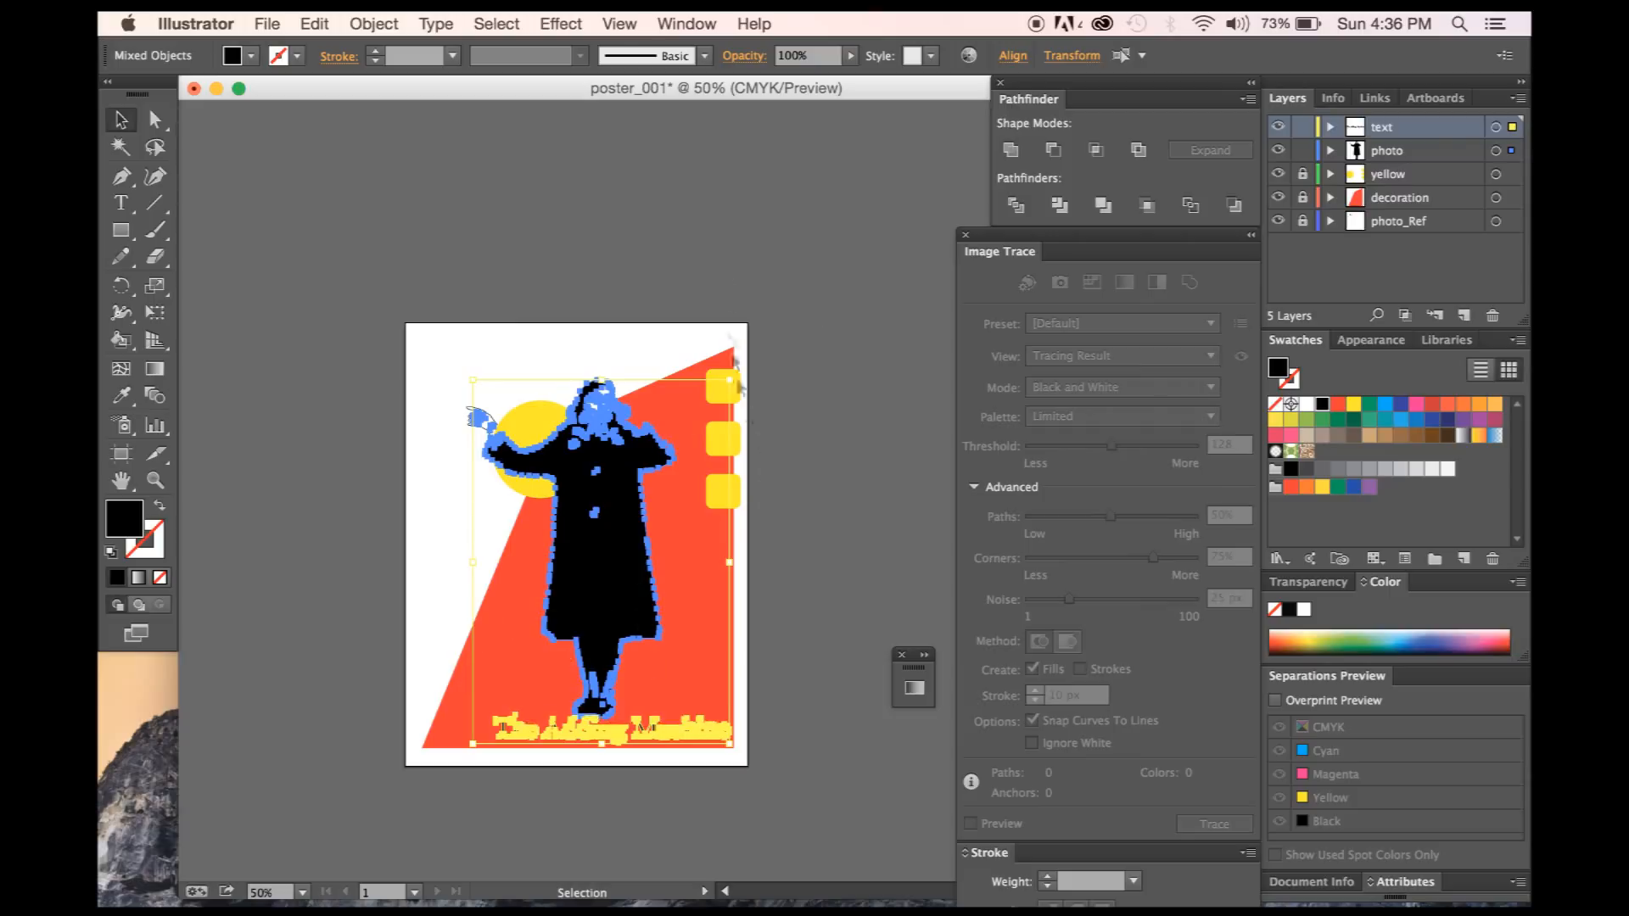
pyautogui.click(727, 273)
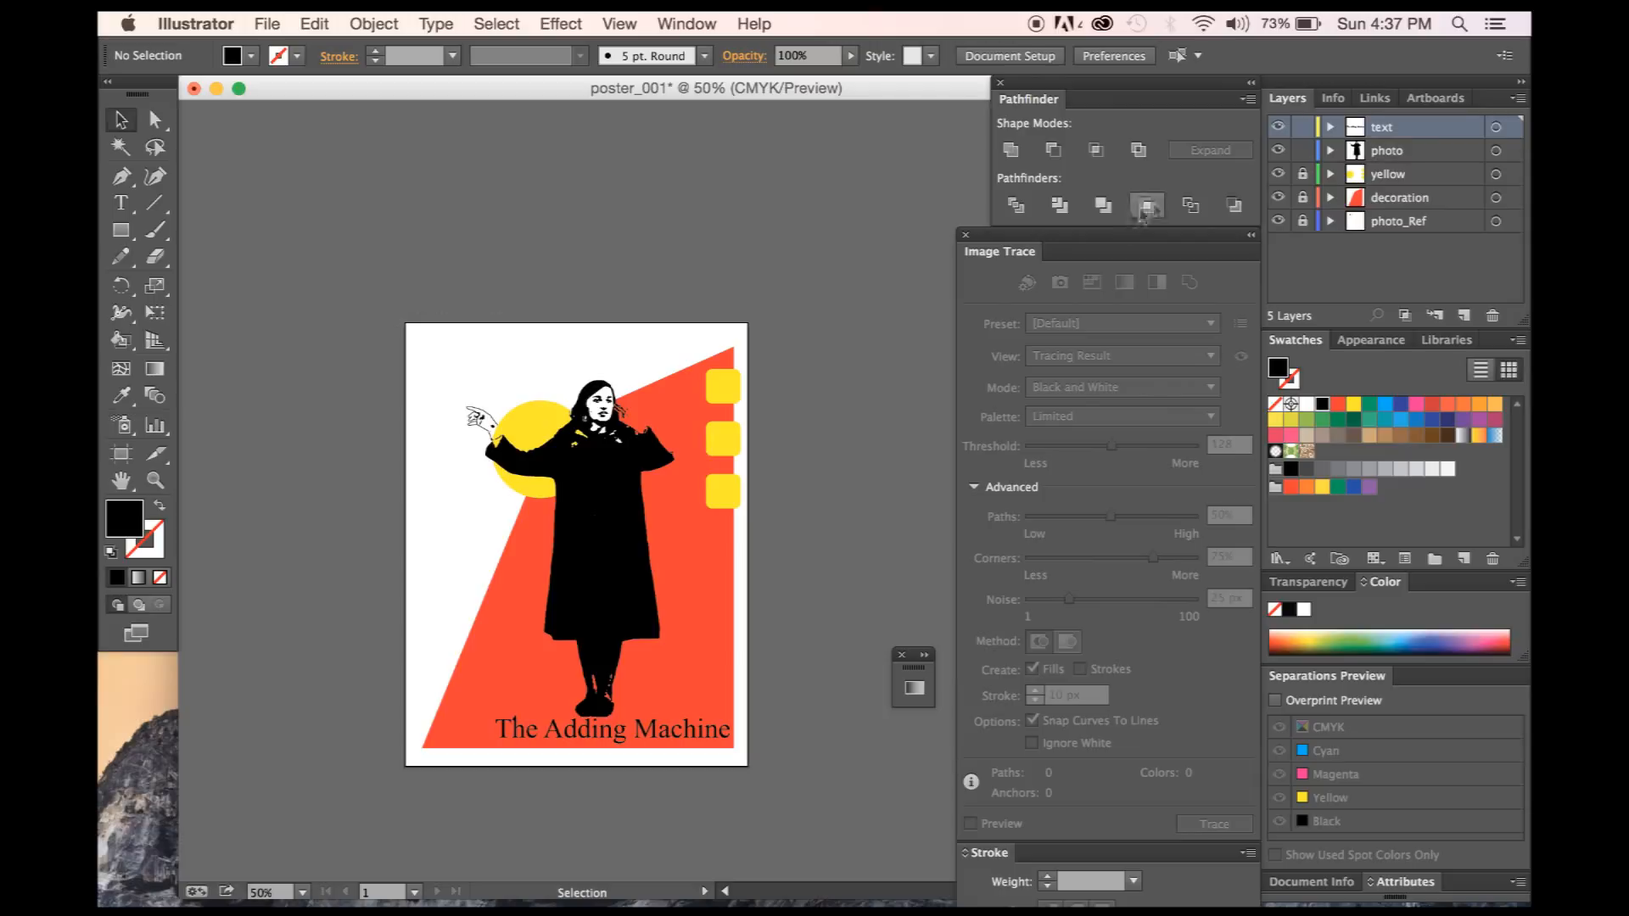
# Cut the title from the text layer and rename the photo layer as "image".
pyautogui.click(683, 730)
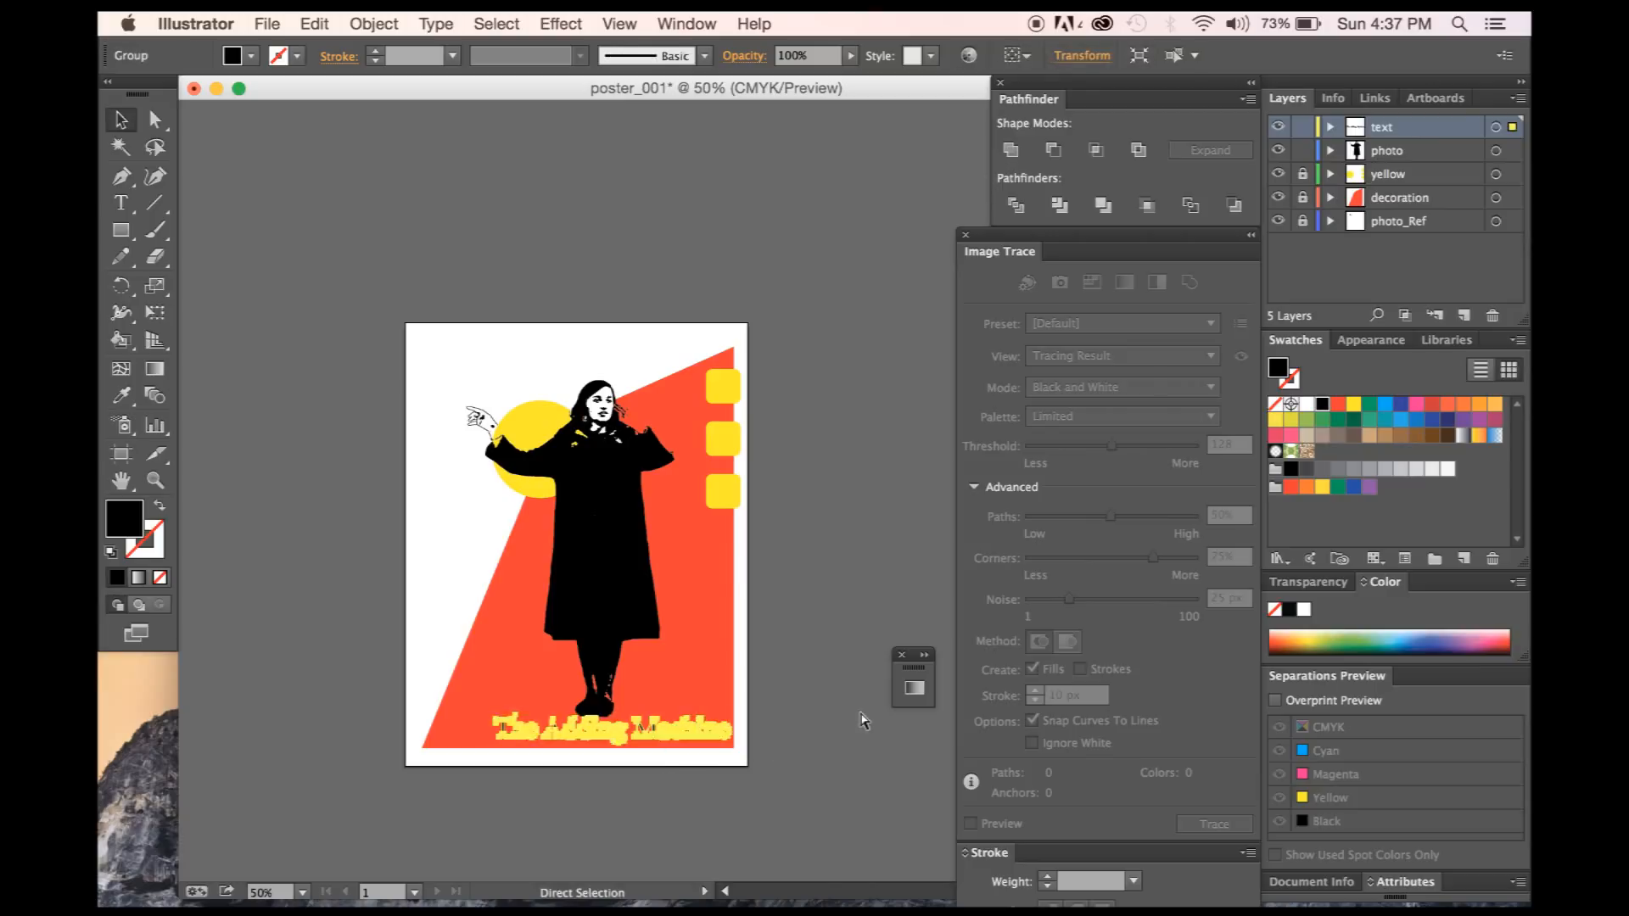
pyautogui.press('Delete')
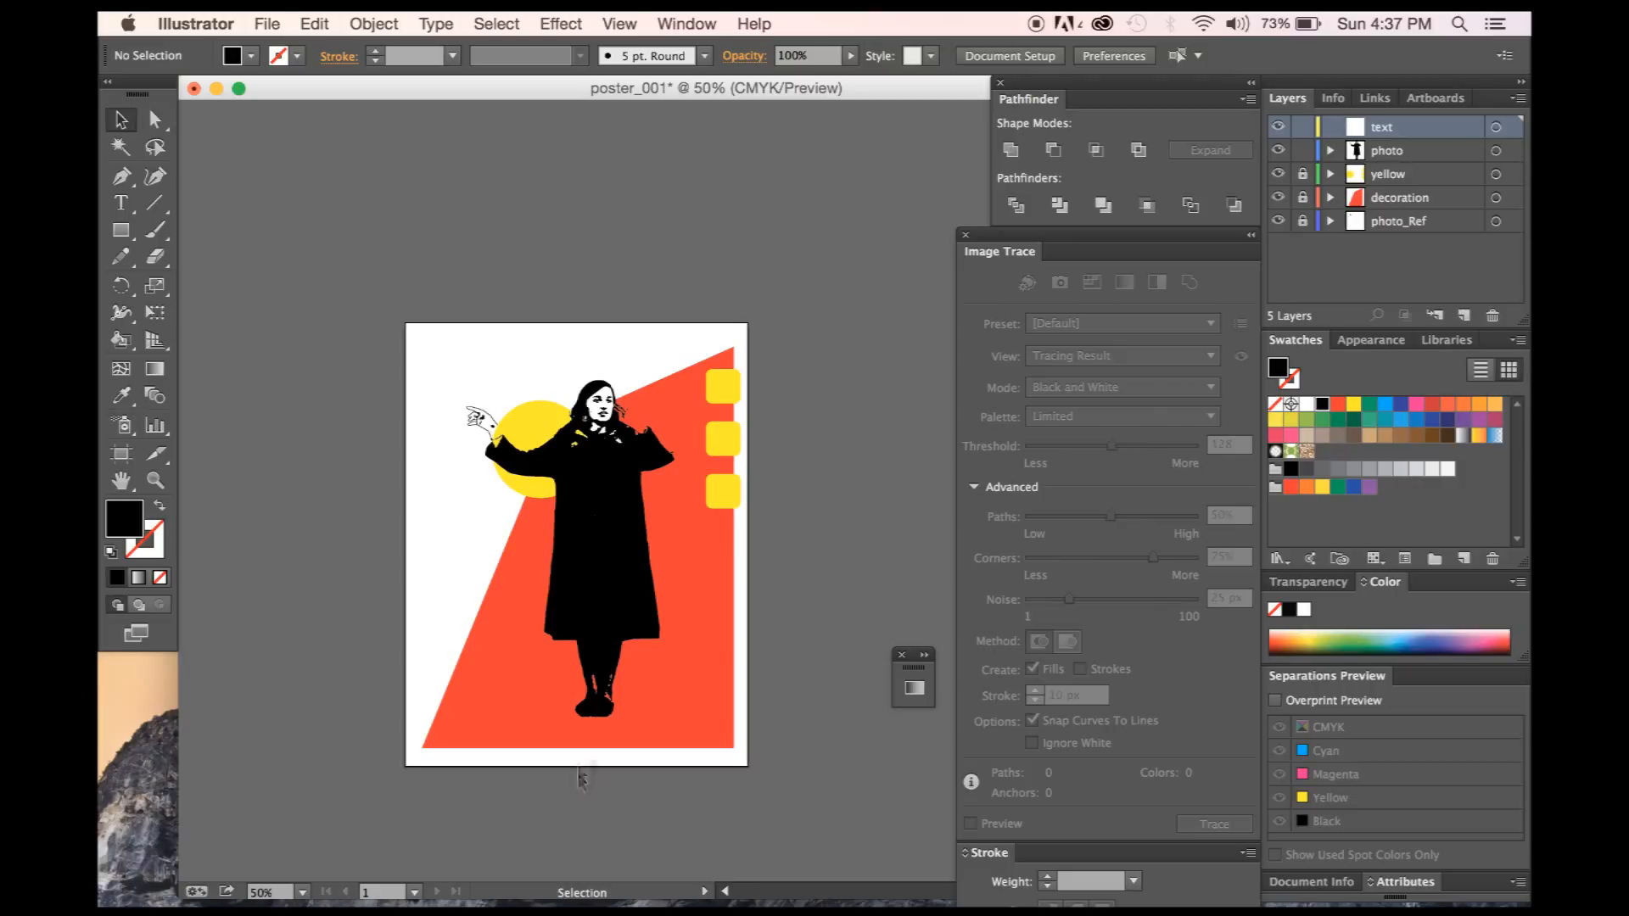
pyautogui.click(1430, 155)
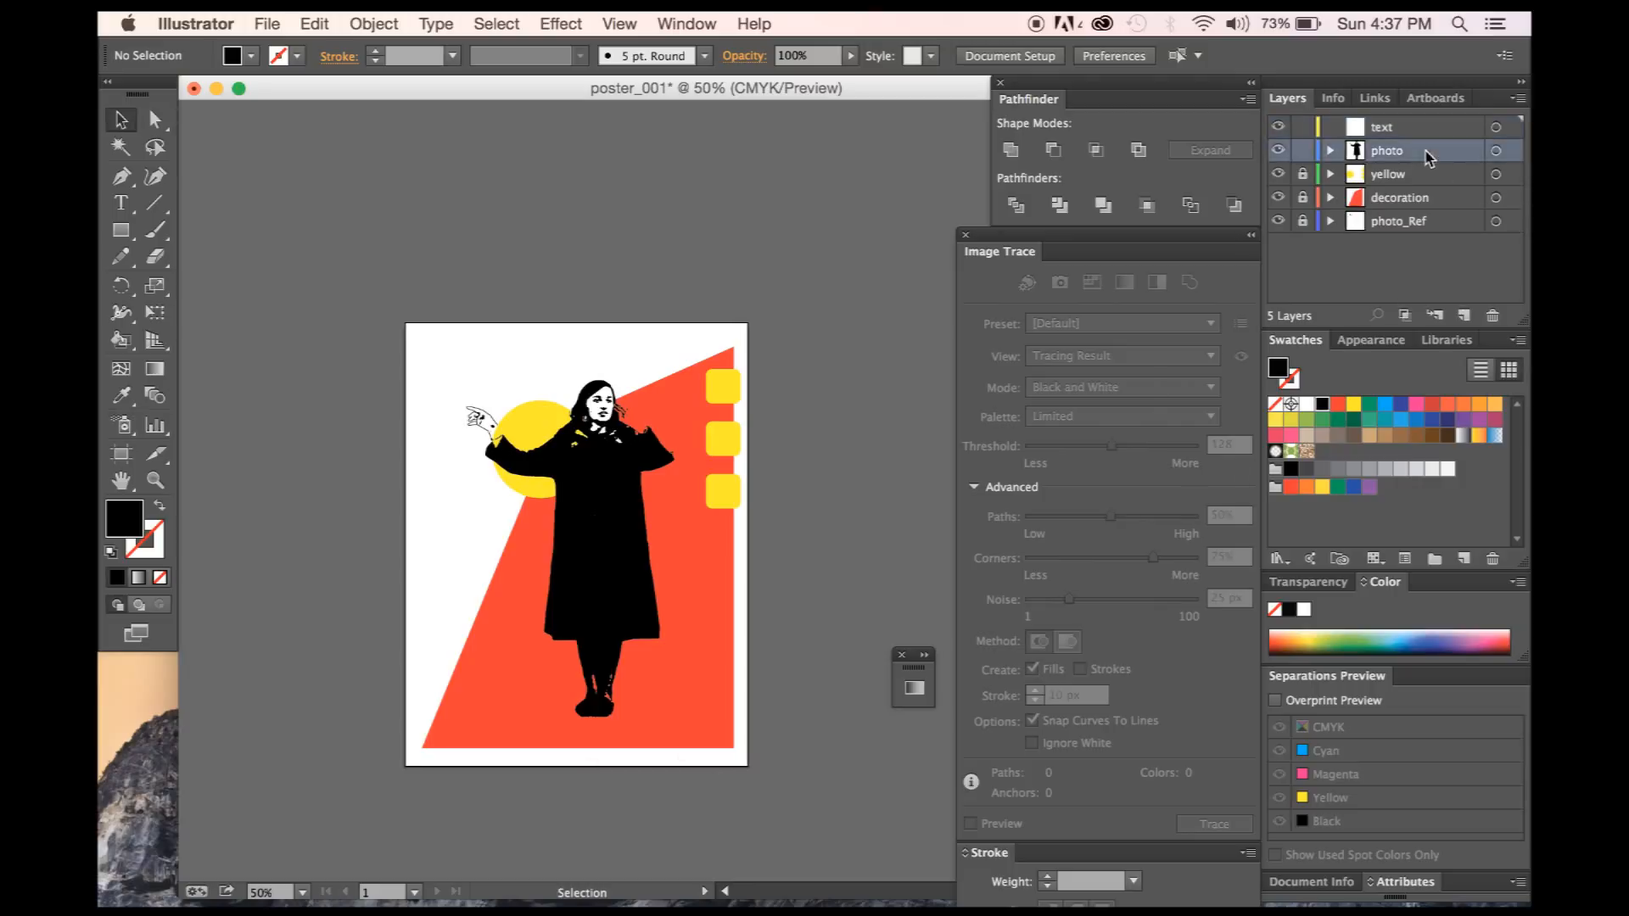
pyautogui.doubleClick(1391, 158)
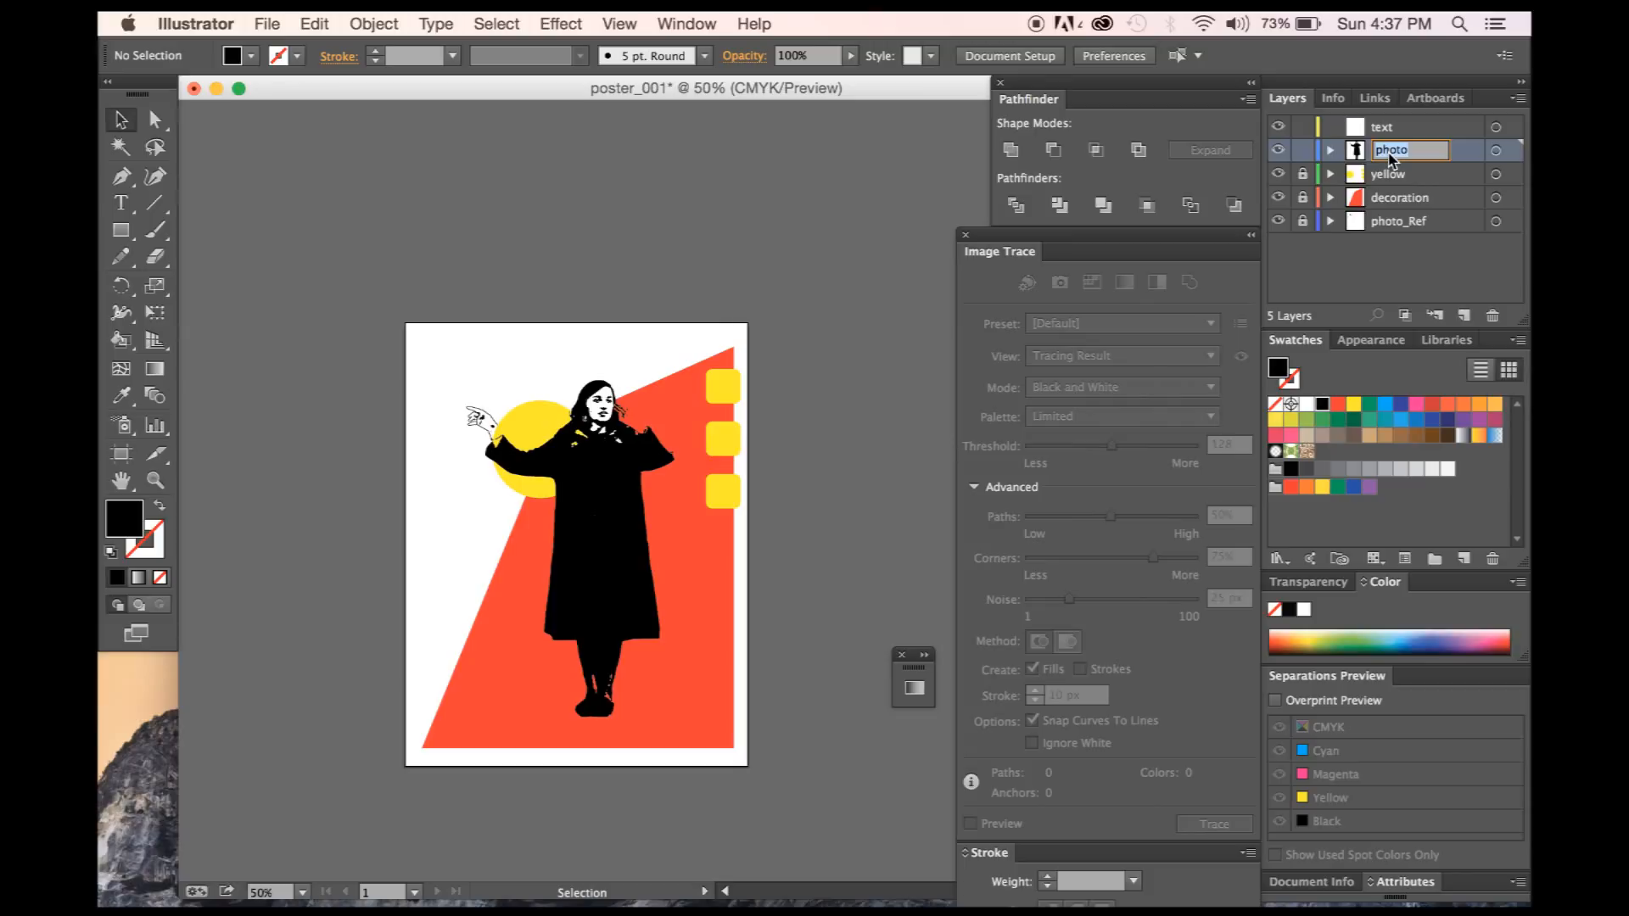
pyautogui.write('image')
pyautogui.press('Return')
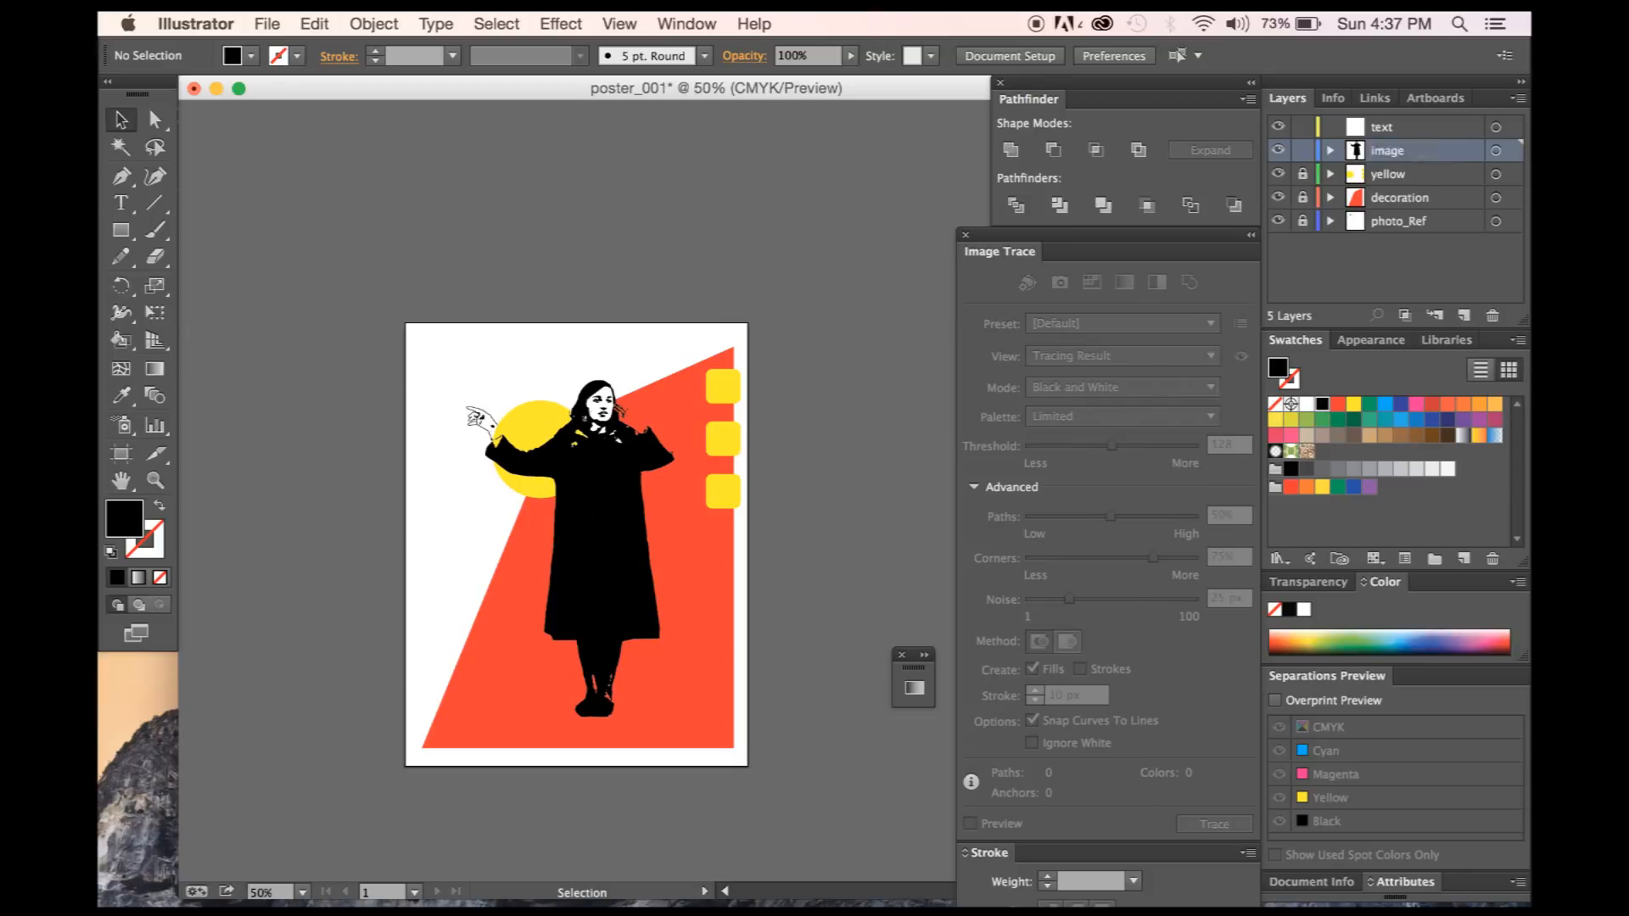
# Delete the empty text layer and paste the title in front on the image layer.
pyautogui.click(1407, 132)
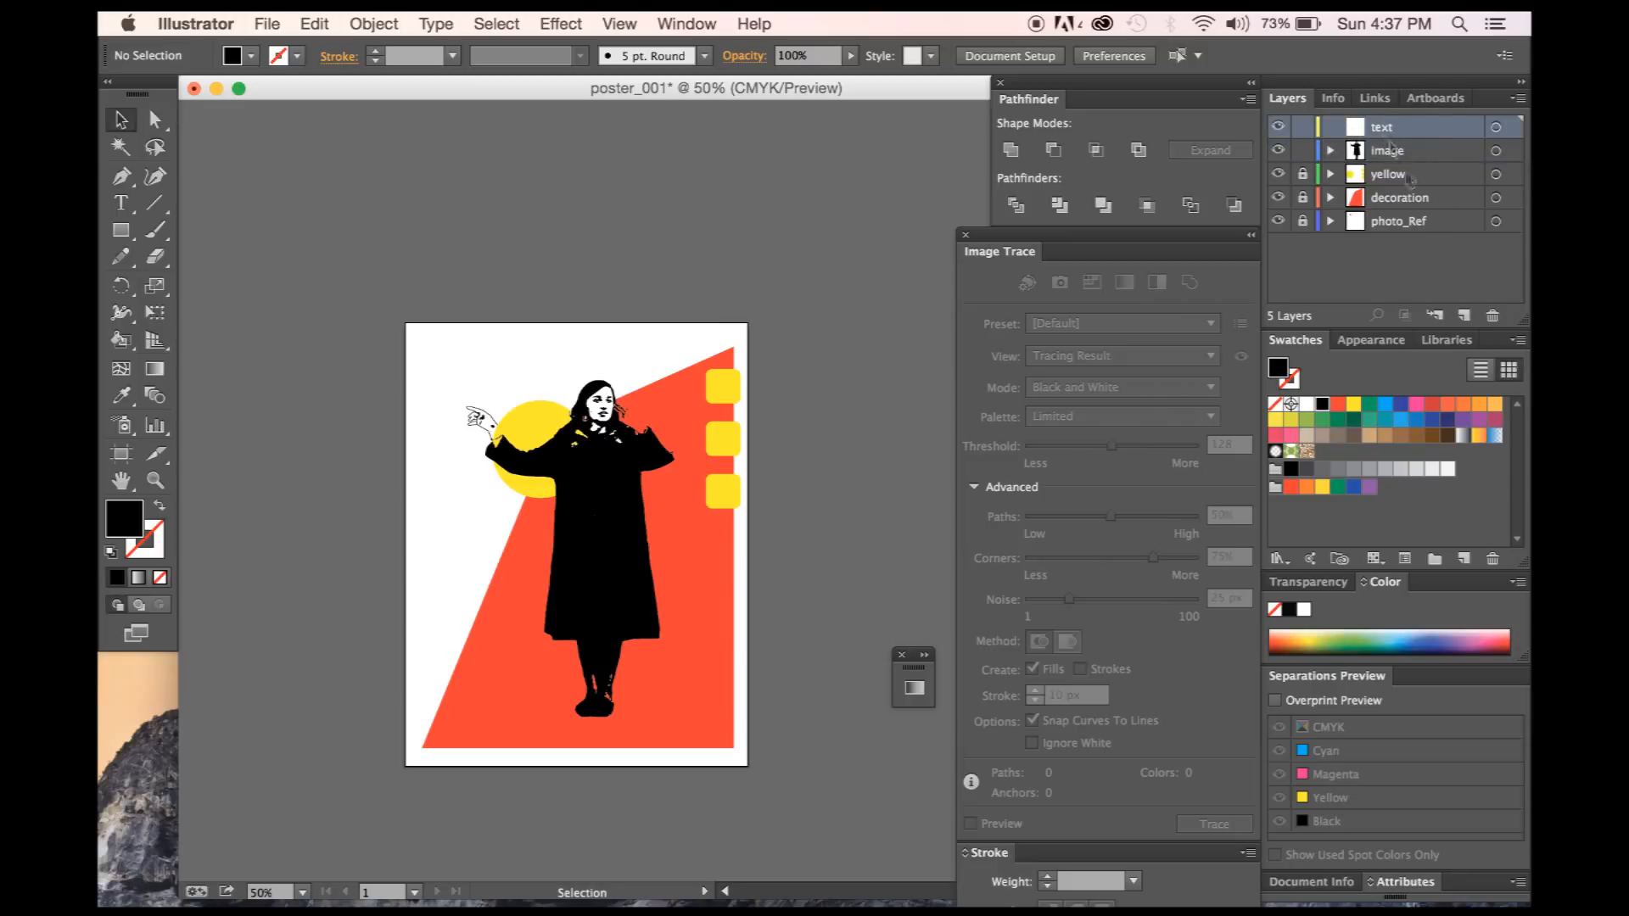
pyautogui.click(1490, 315)
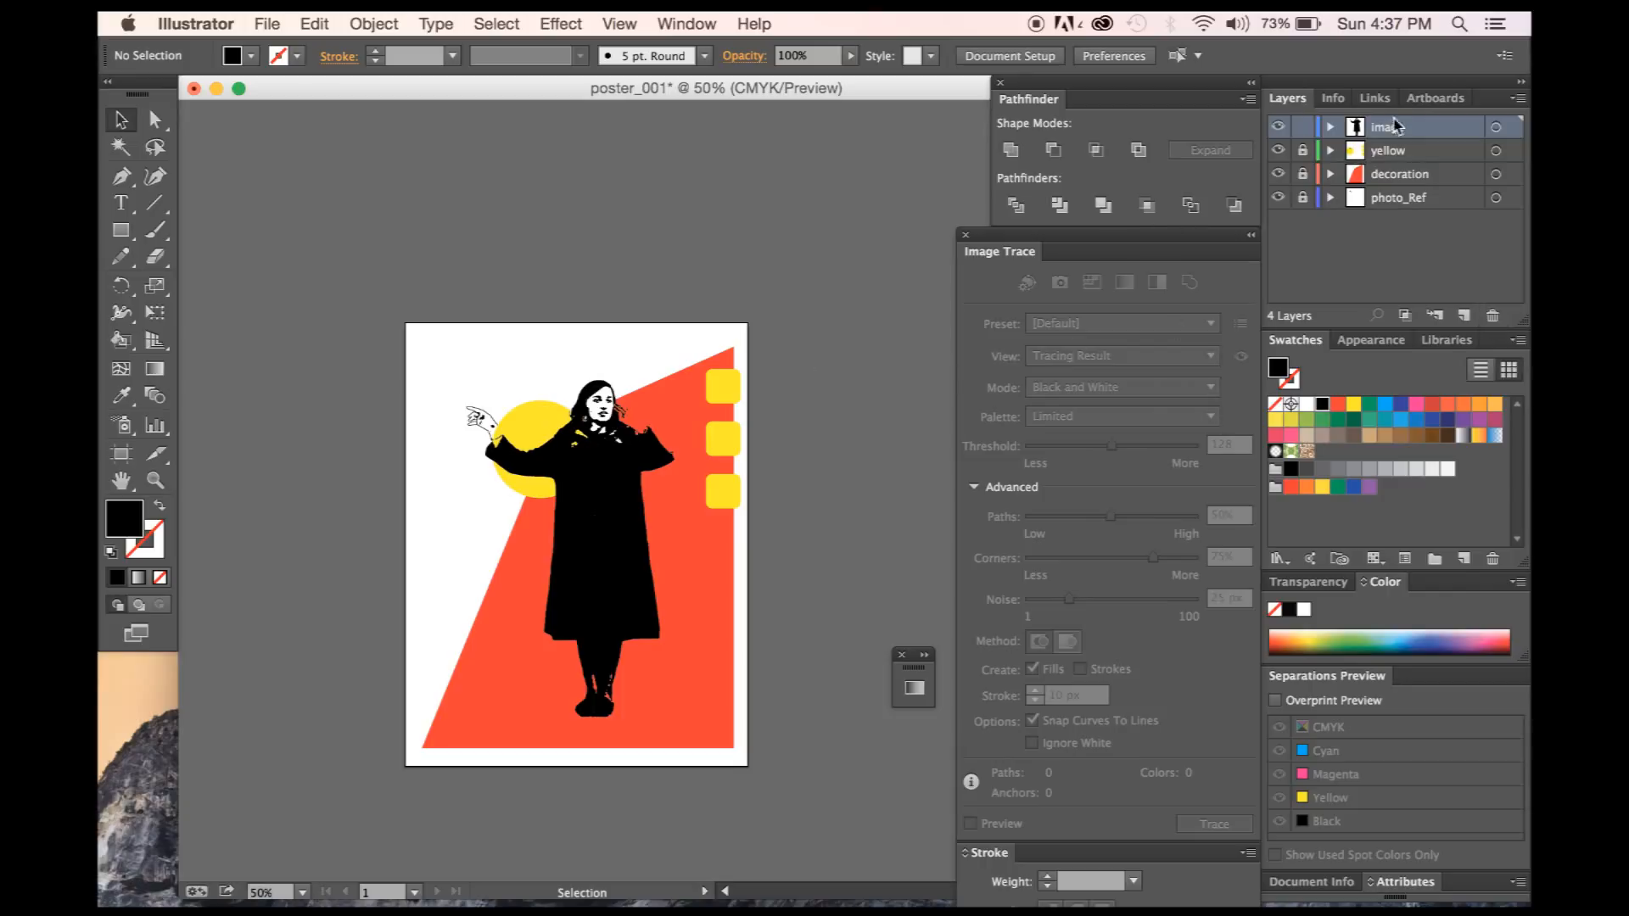
pyautogui.press('super+f')
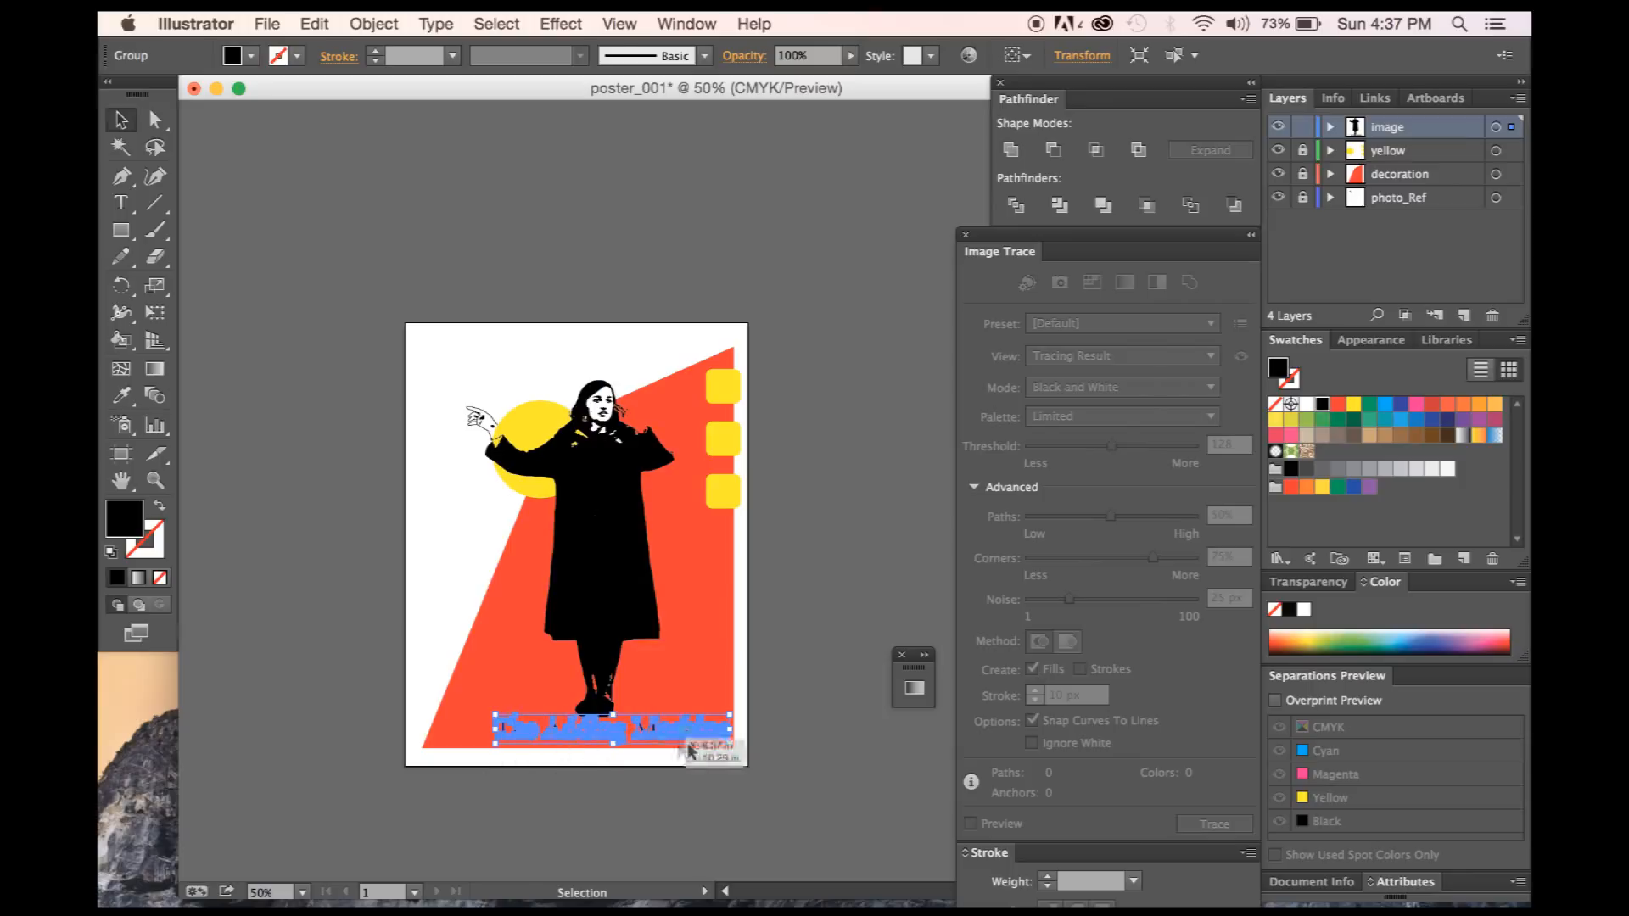
pyautogui.click(816, 691)
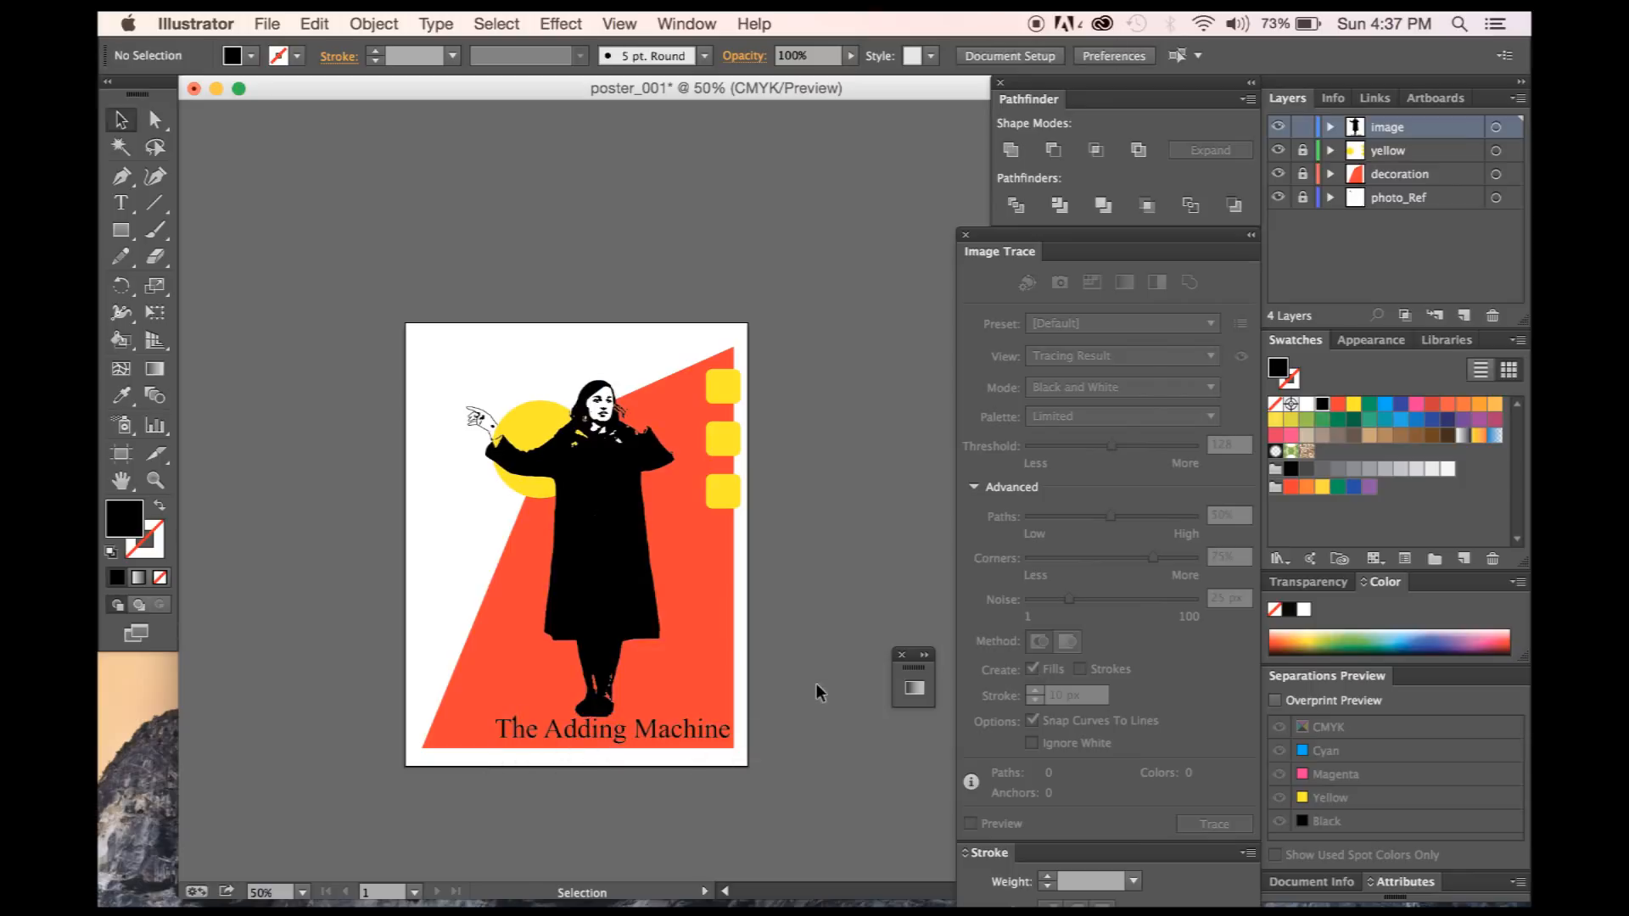
# Unlock and delete the photo_Ref layer with its artwork, and unlock the yellow and decoration layers.
pyautogui.click(1302, 198)
pyautogui.click(1394, 208)
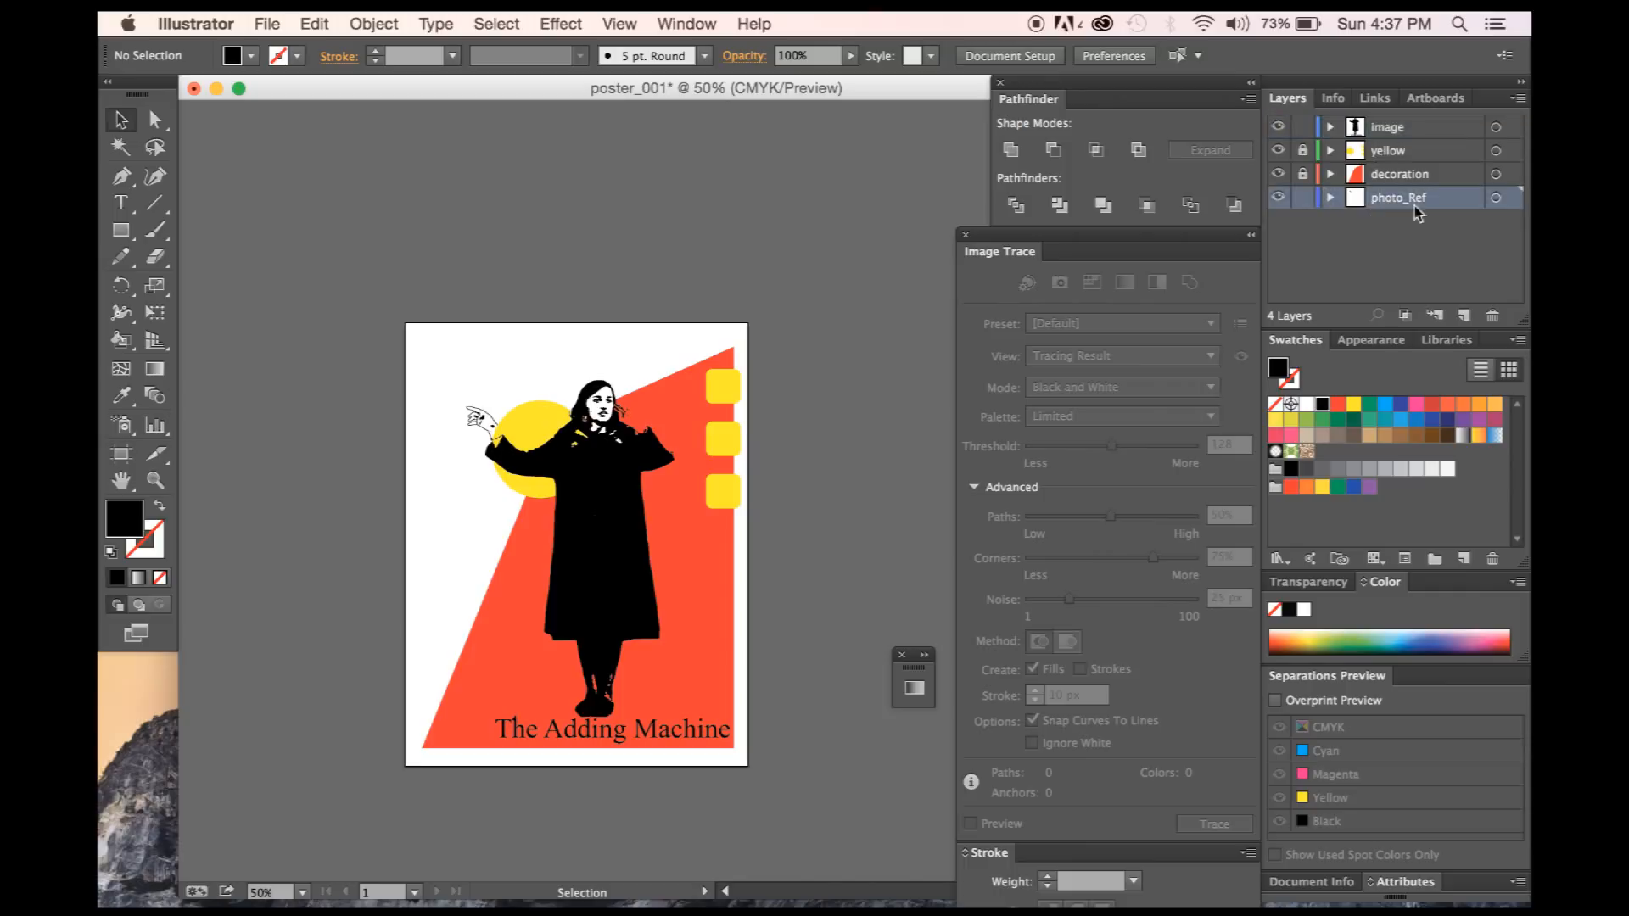
pyautogui.click(1492, 318)
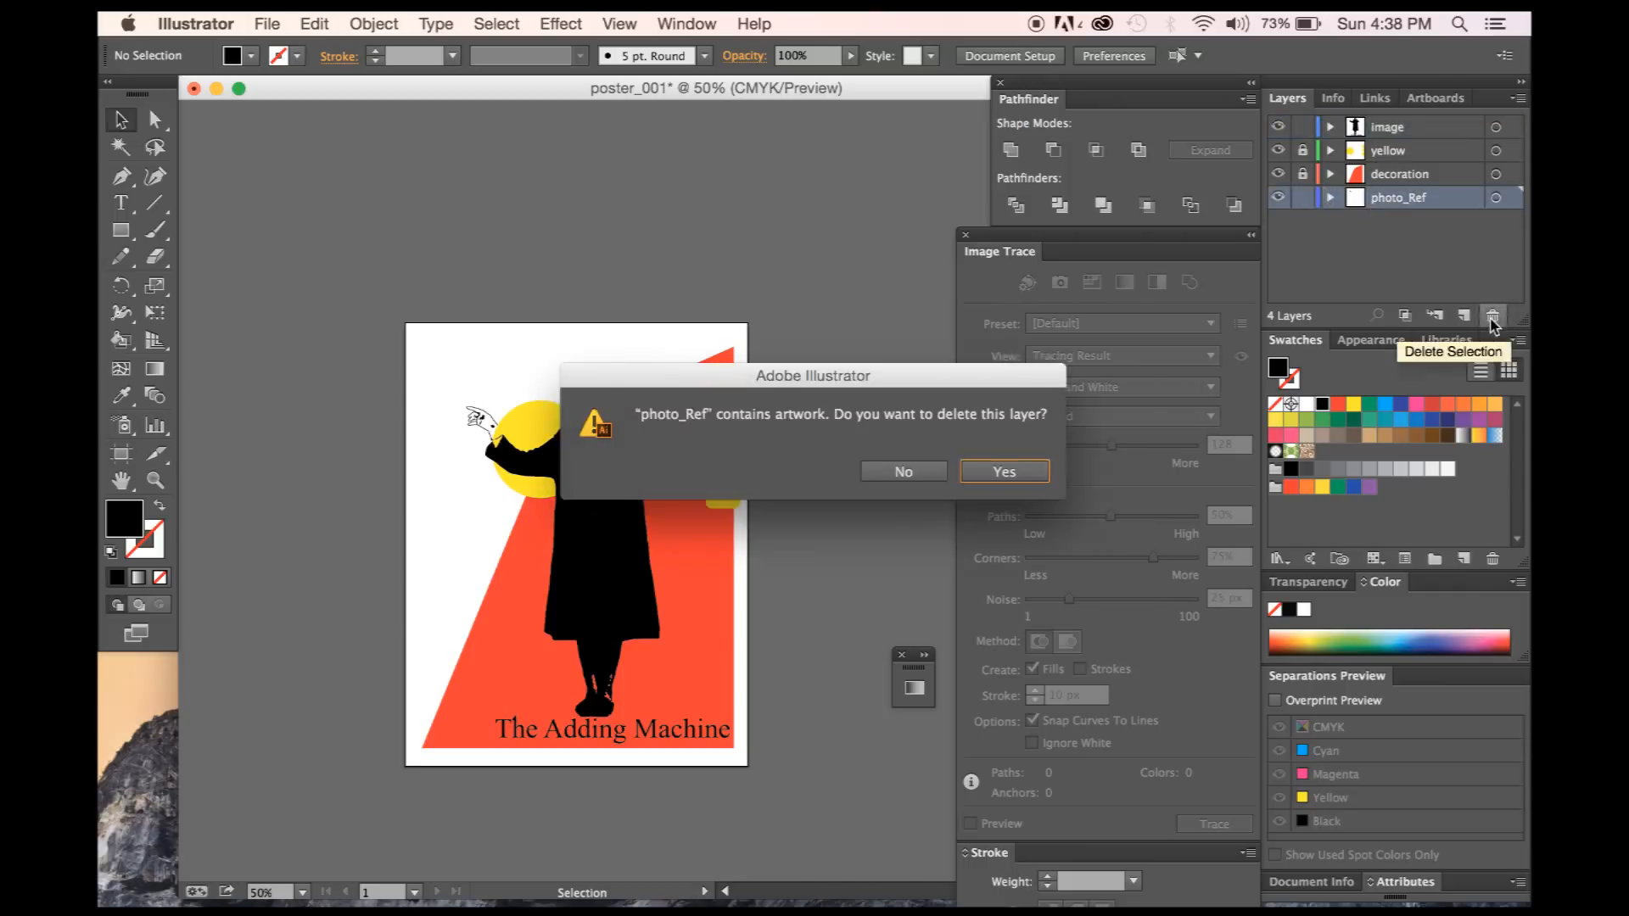
pyautogui.click(1000, 470)
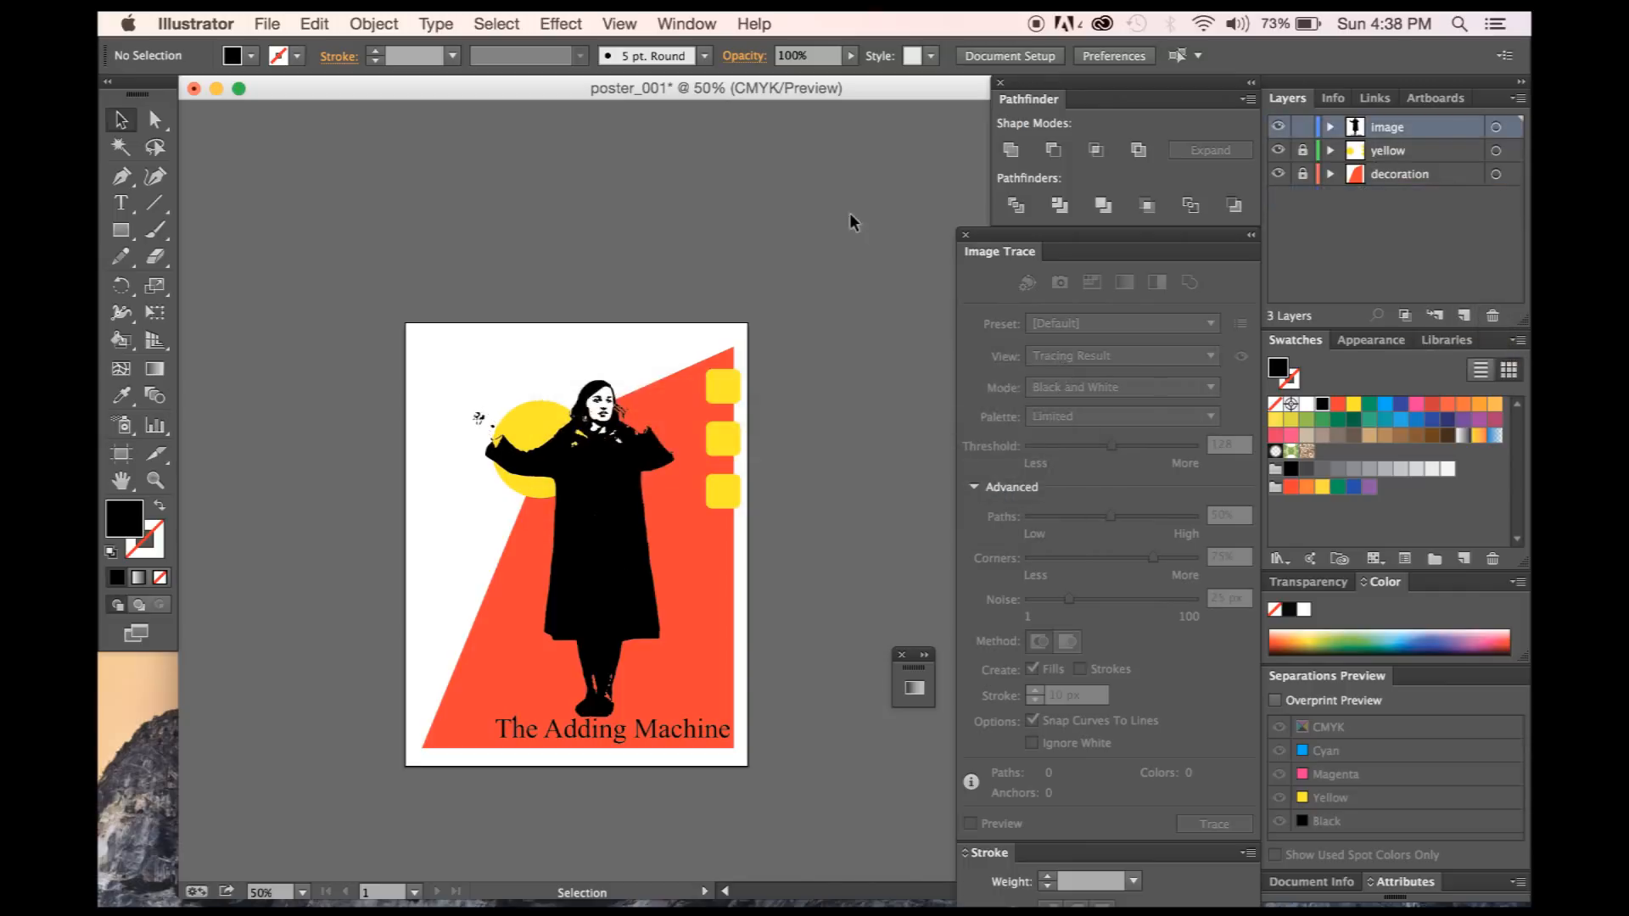
pyautogui.click(1302, 150)
pyautogui.click(1305, 173)
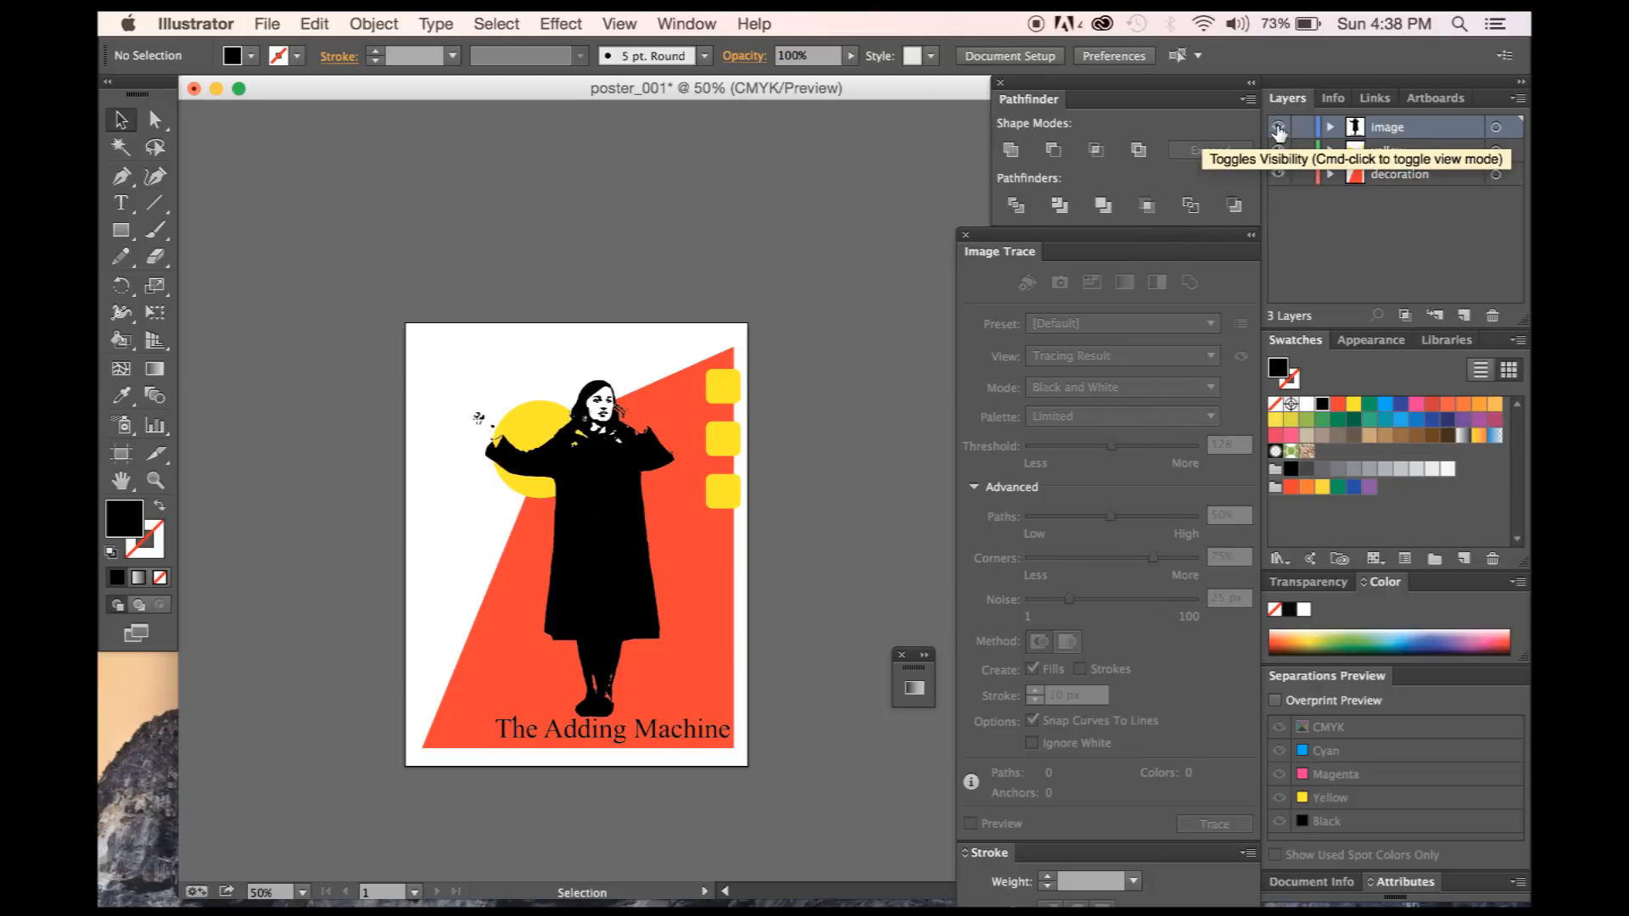
# Check what each of the image, yellow and decoration layers contains by hiding and showing them one at a time.
pyautogui.click(1278, 128)
pyautogui.click(1278, 127)
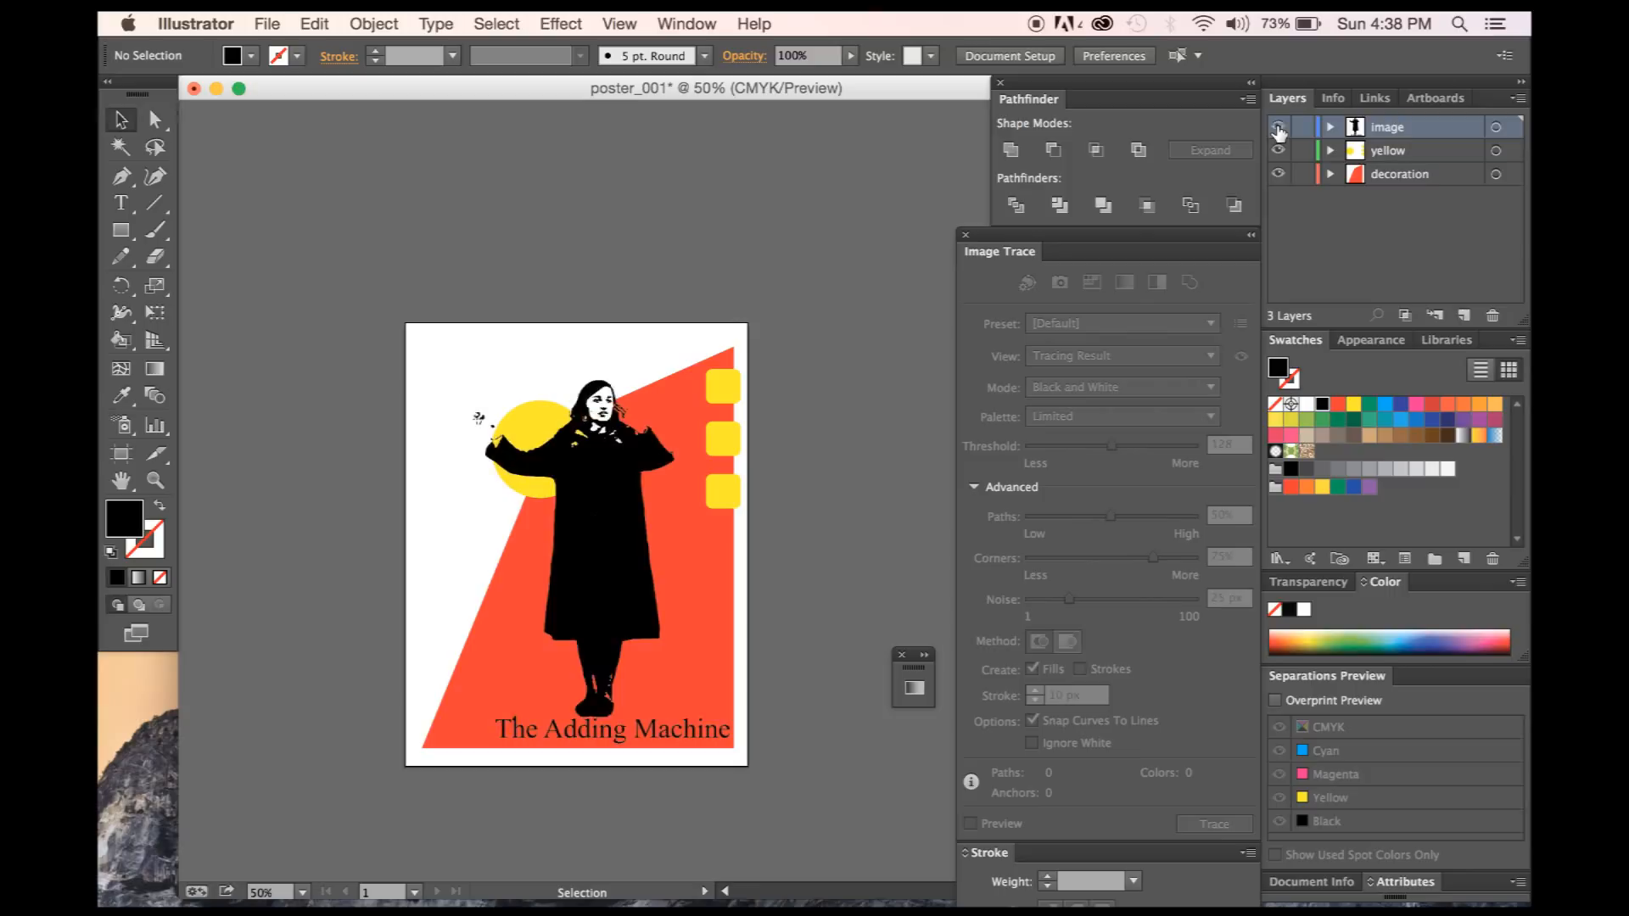
pyautogui.click(1278, 151)
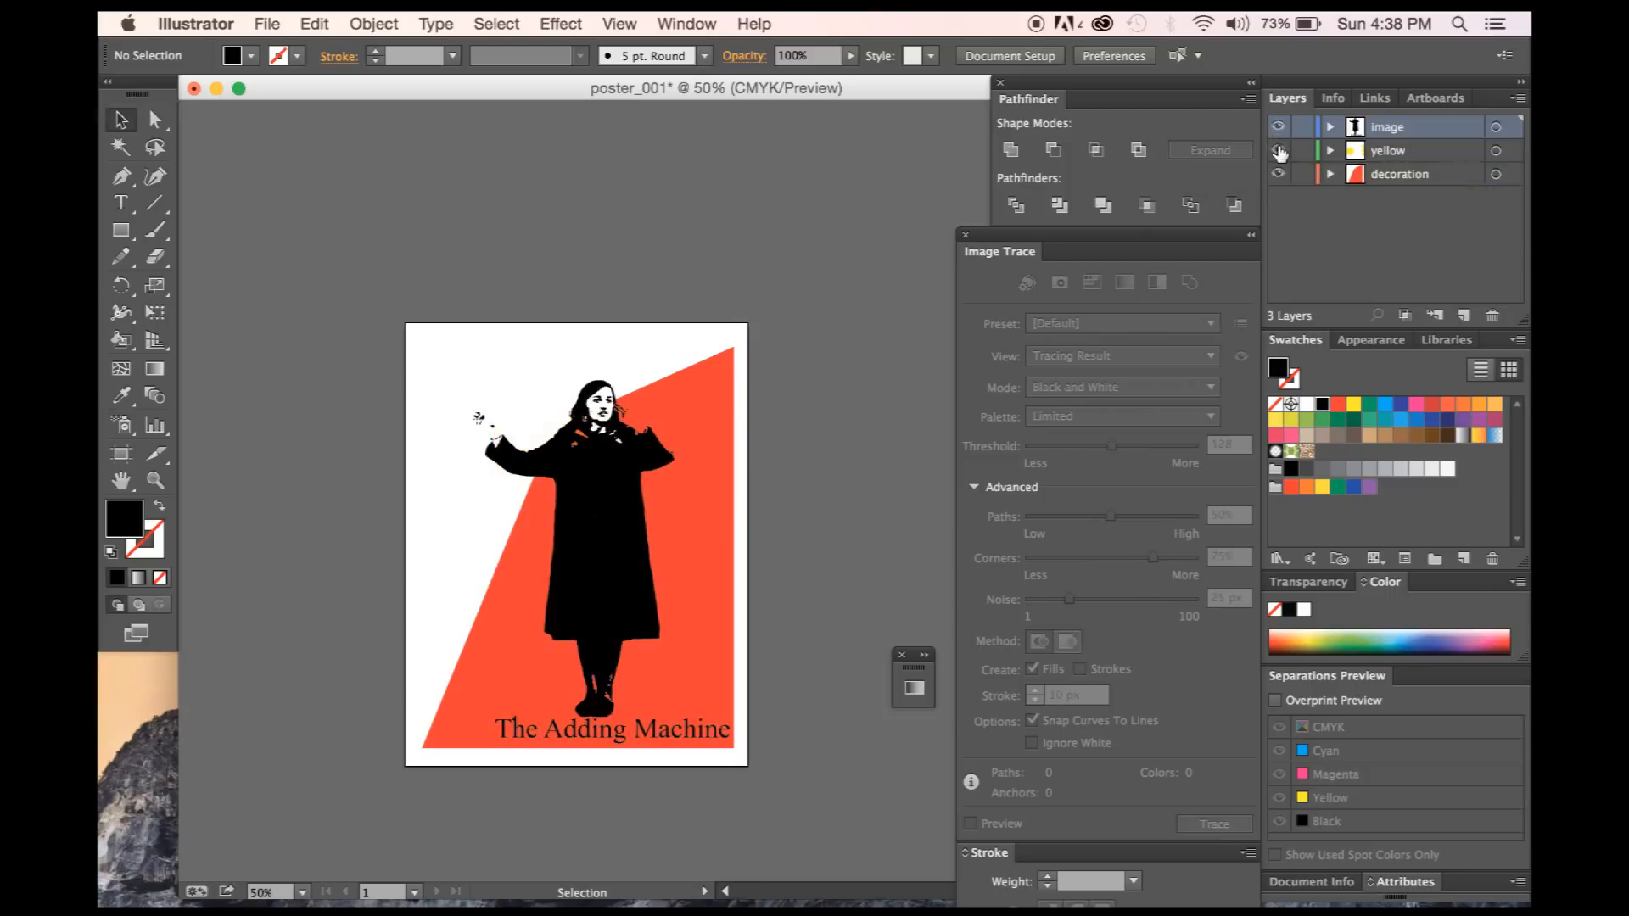
pyautogui.click(1279, 151)
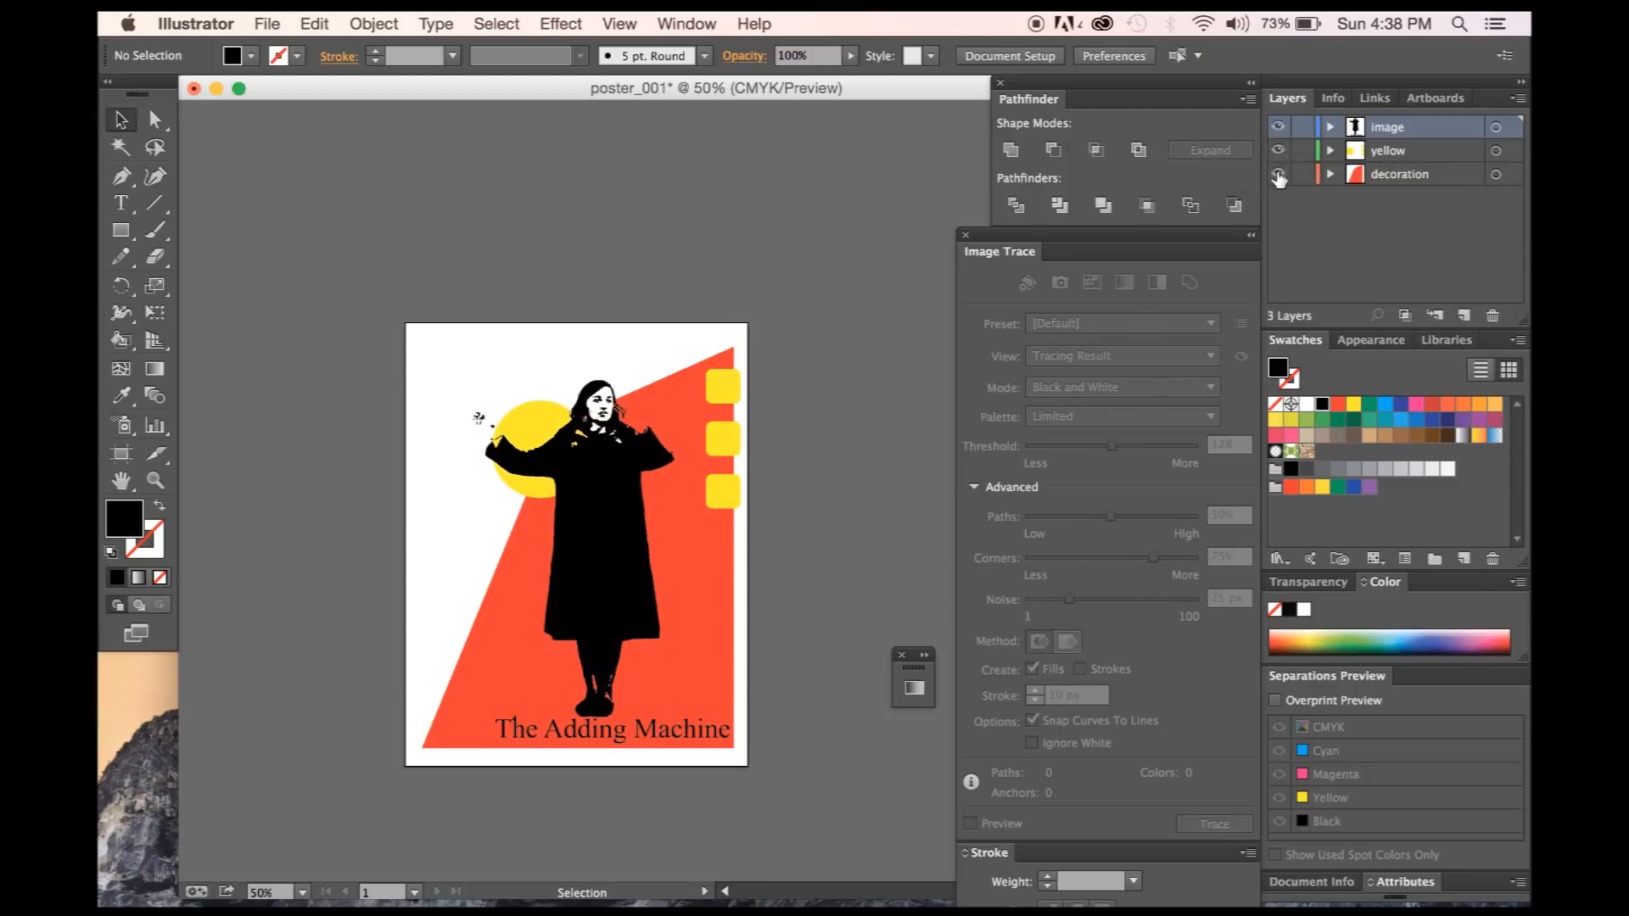
pyautogui.click(1279, 174)
pyautogui.click(1279, 174)
# Copy the figure's black body shape and hide the image layer.
pyautogui.click(480, 416)
pyautogui.click(495, 364)
pyautogui.press('super+equal')
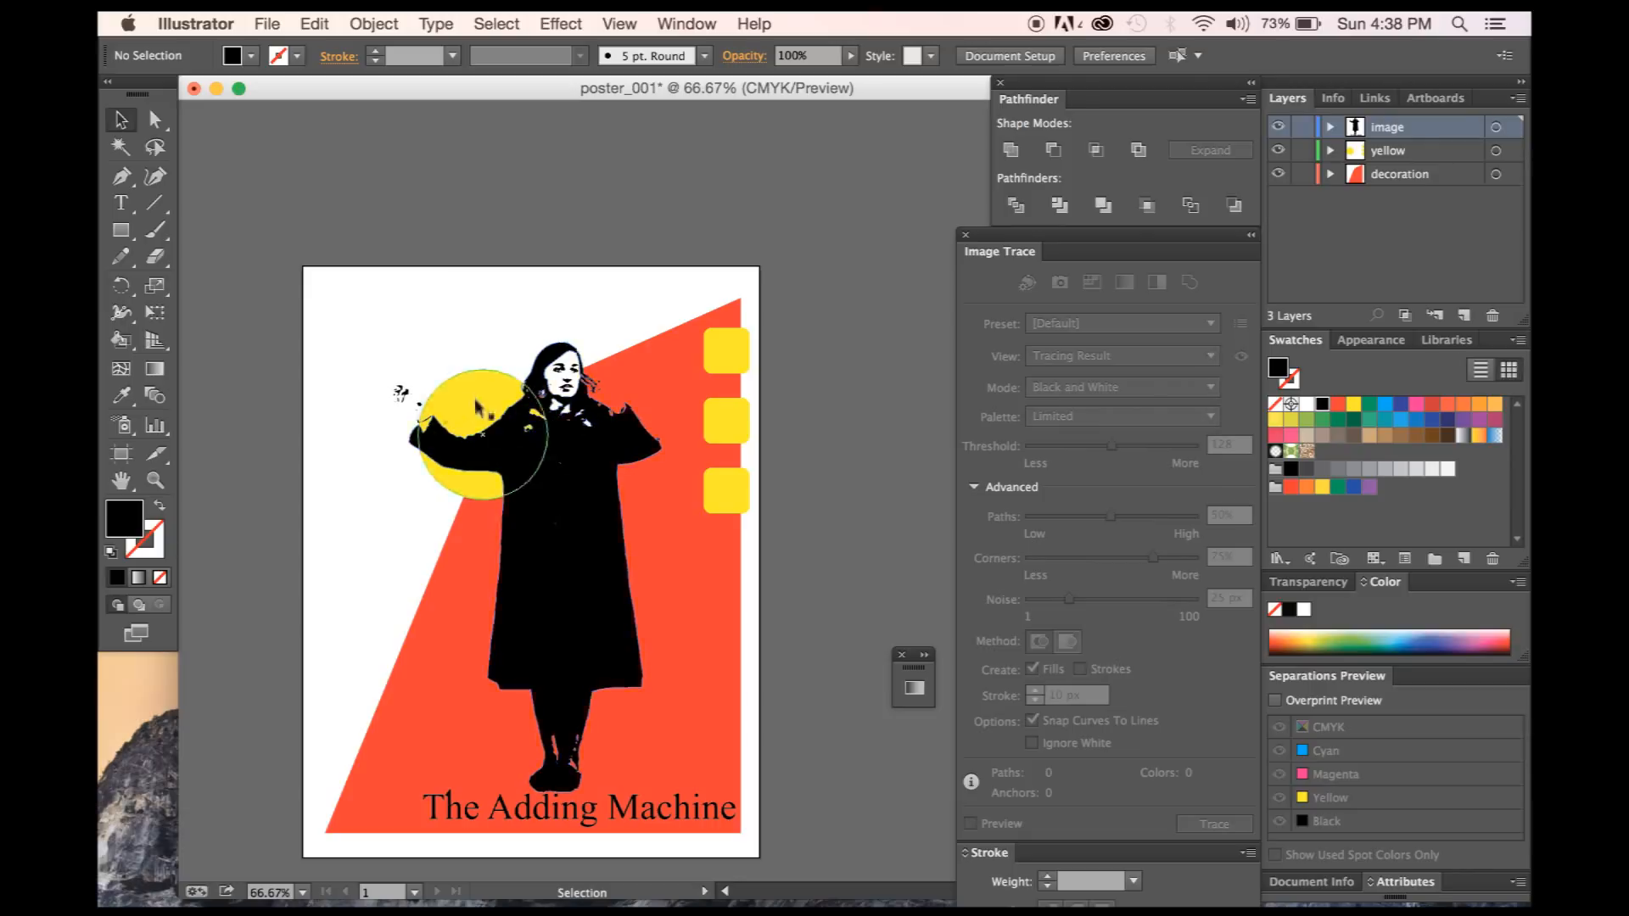
pyautogui.click(557, 503)
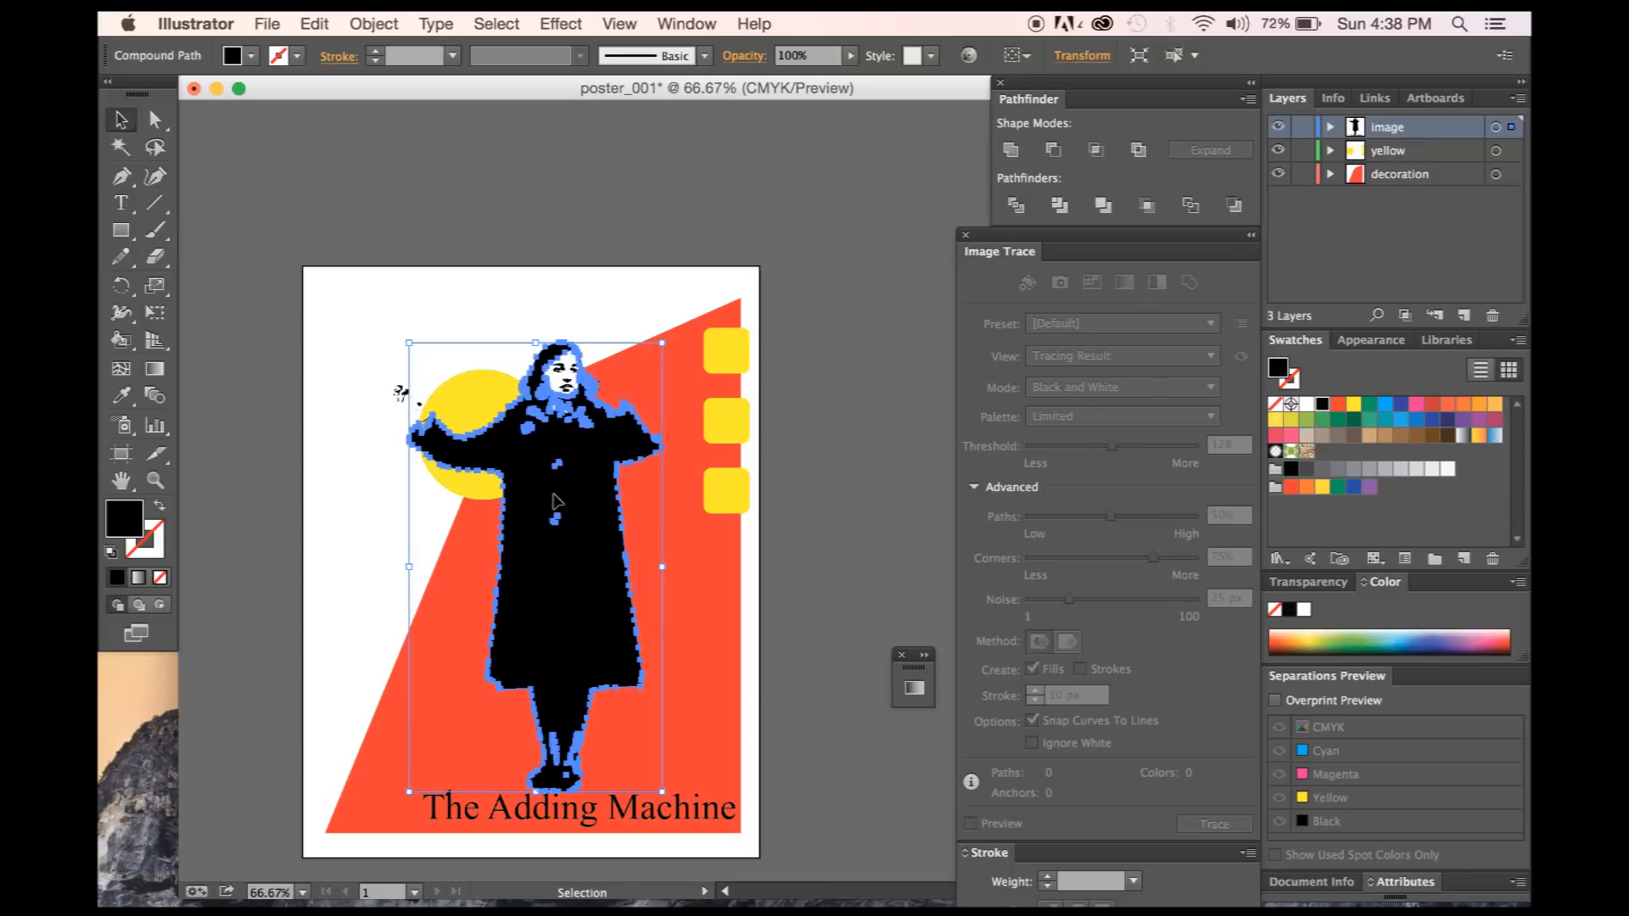
pyautogui.press('a')
pyautogui.press('v')
pyautogui.click(1279, 127)
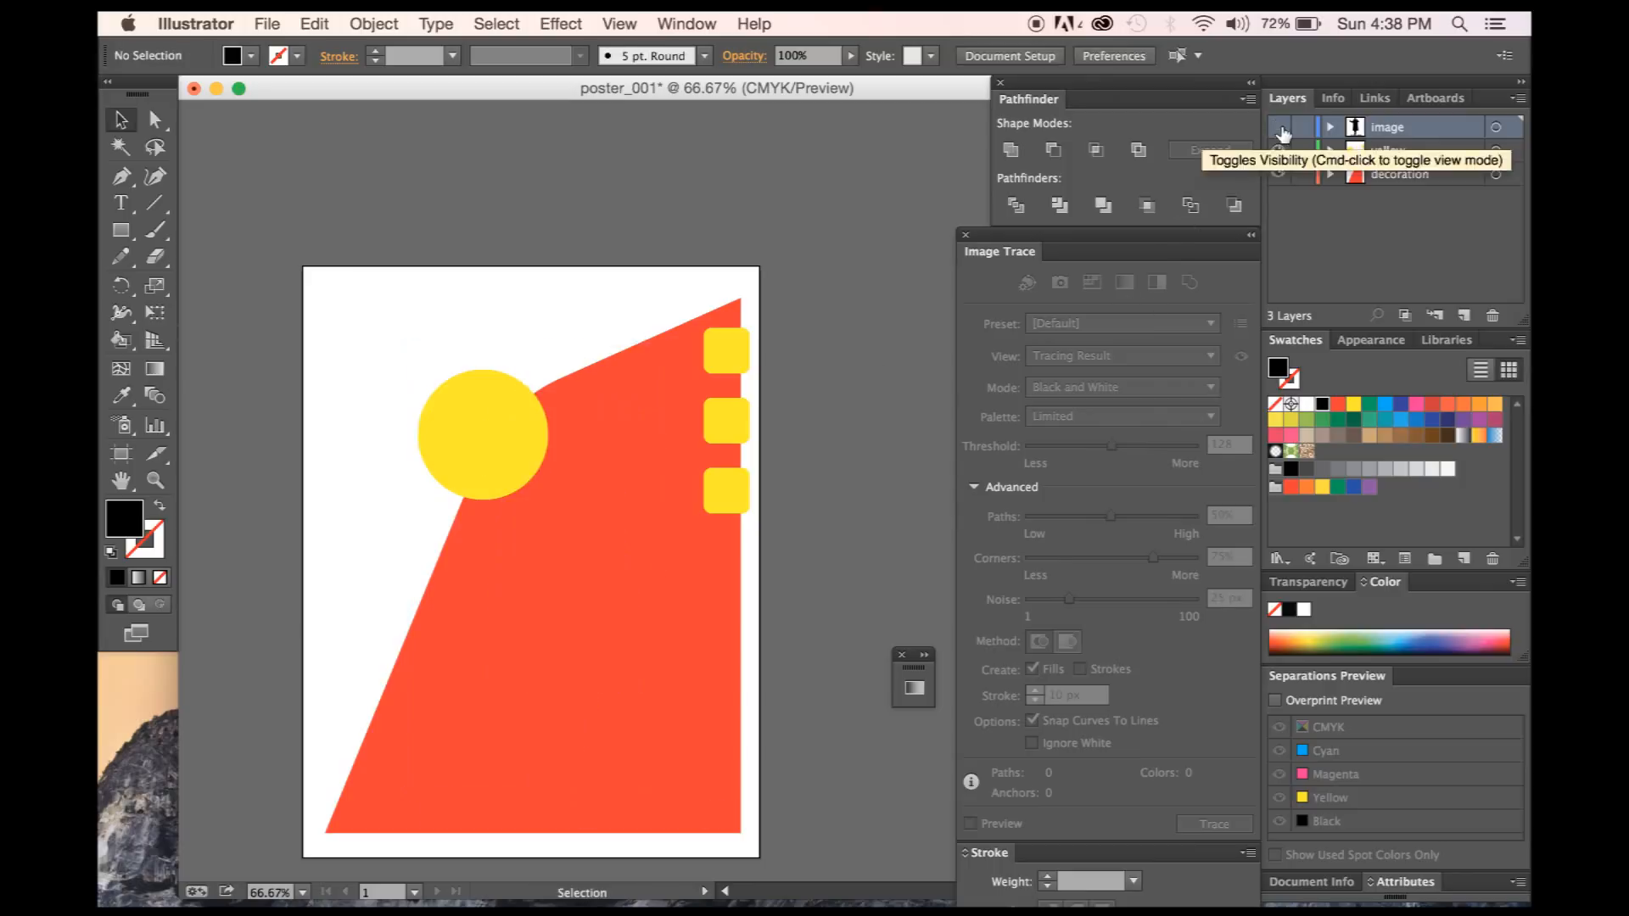
# Paste the copied body shape in front on the yellow layer.
pyautogui.click(1399, 154)
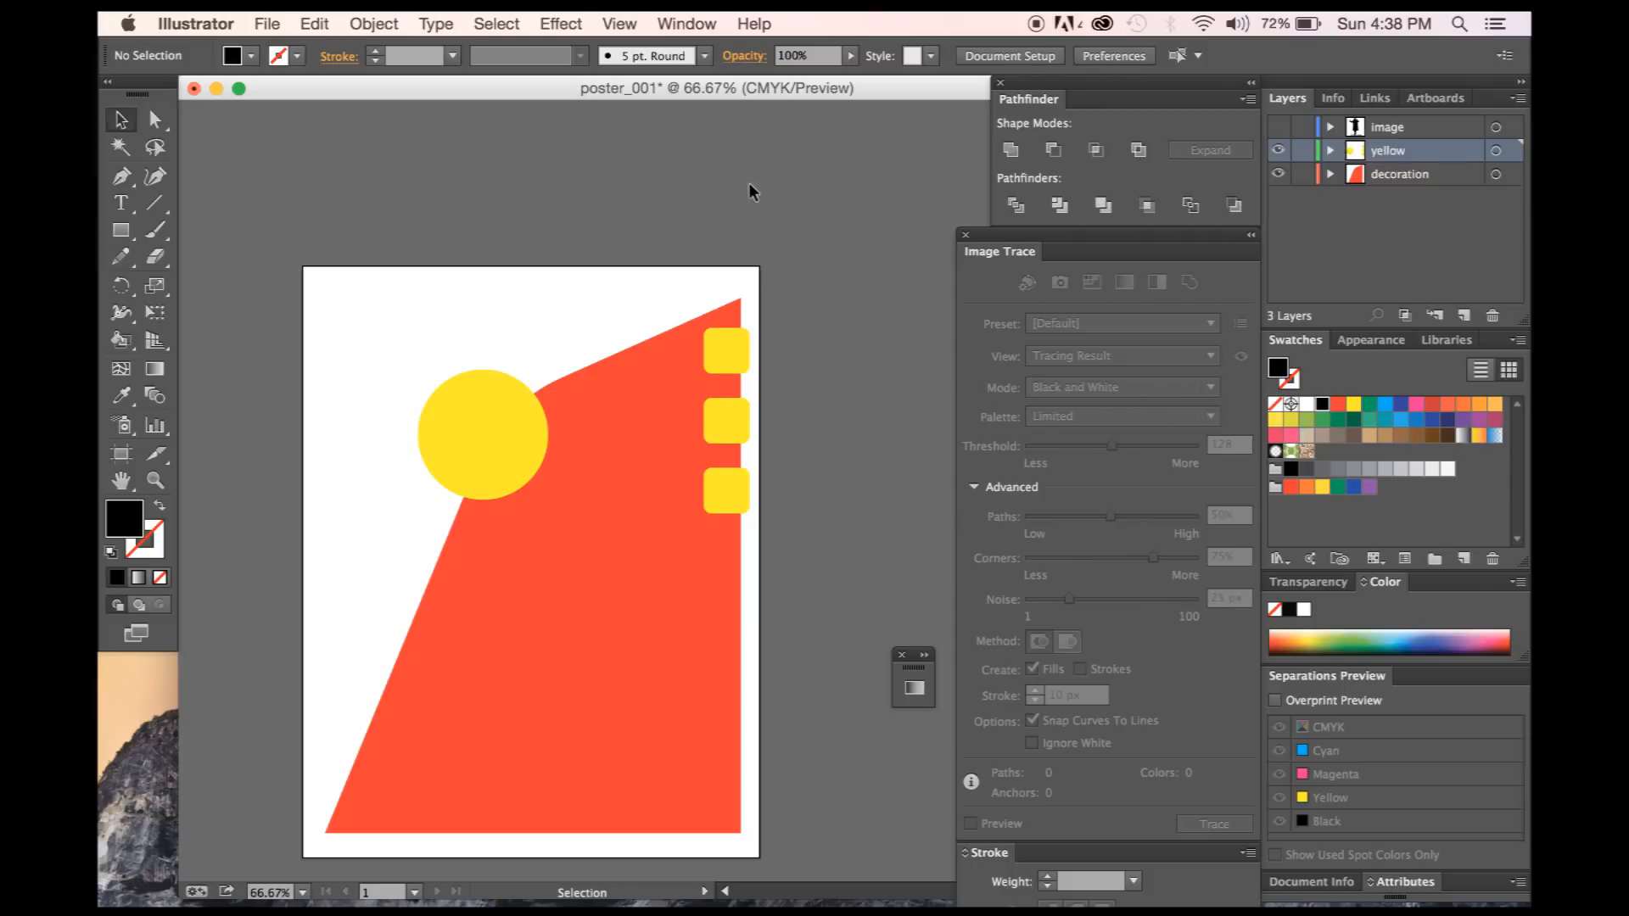
pyautogui.press('a')
pyautogui.press('super+f')
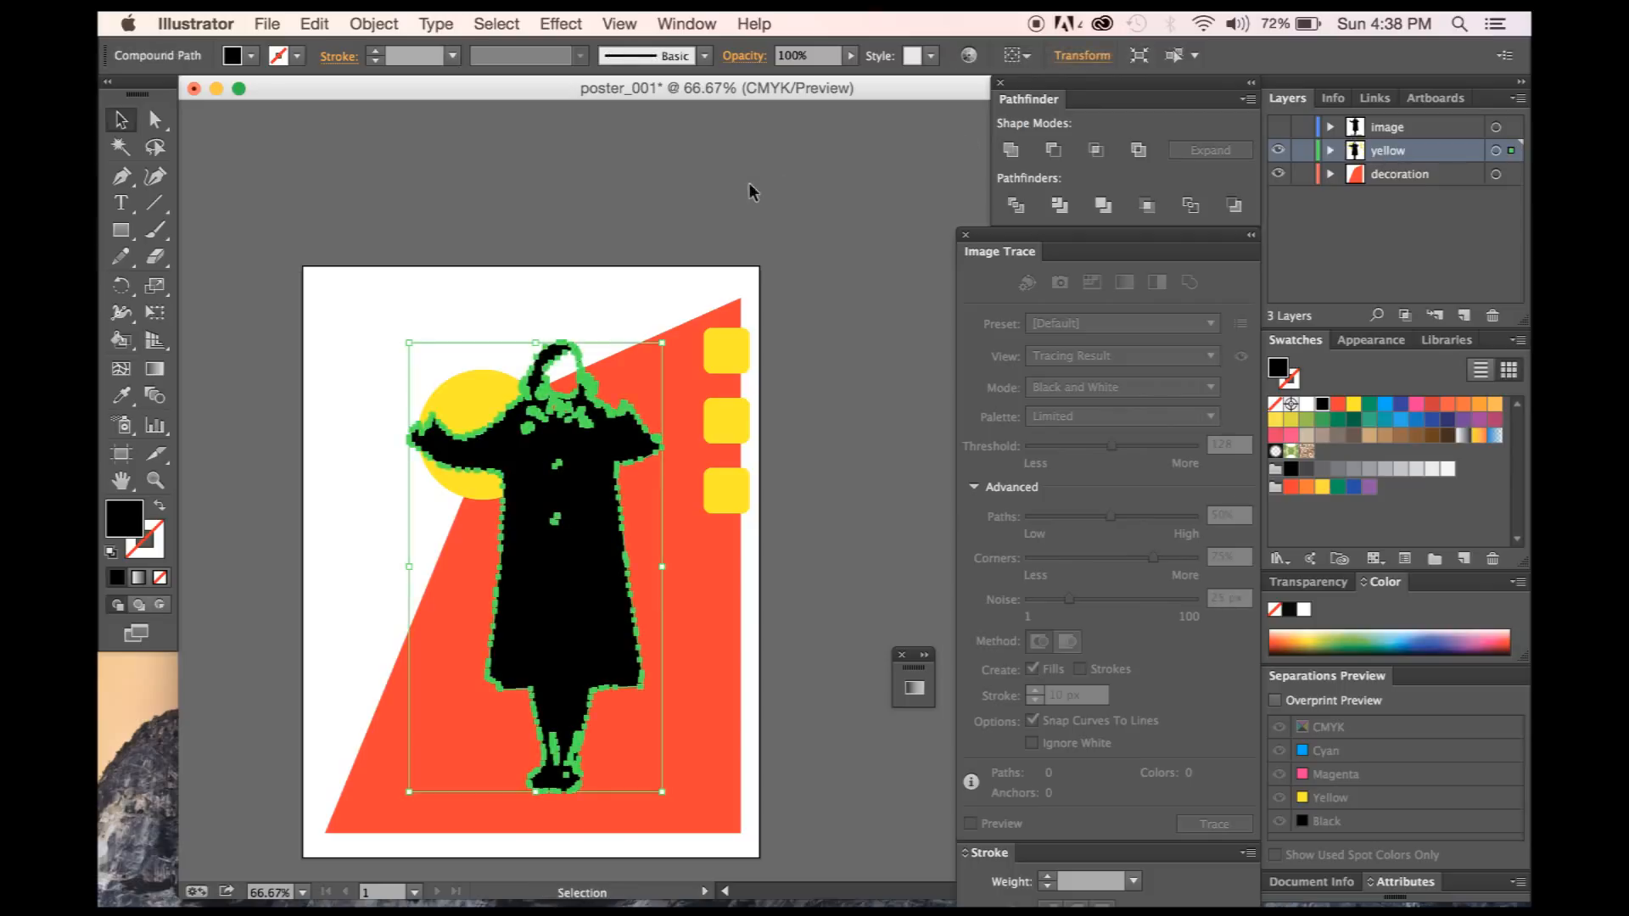
# Try to subtract the pasted body shape from the yellow circle with Minus Front.
pyautogui.click(424, 206)
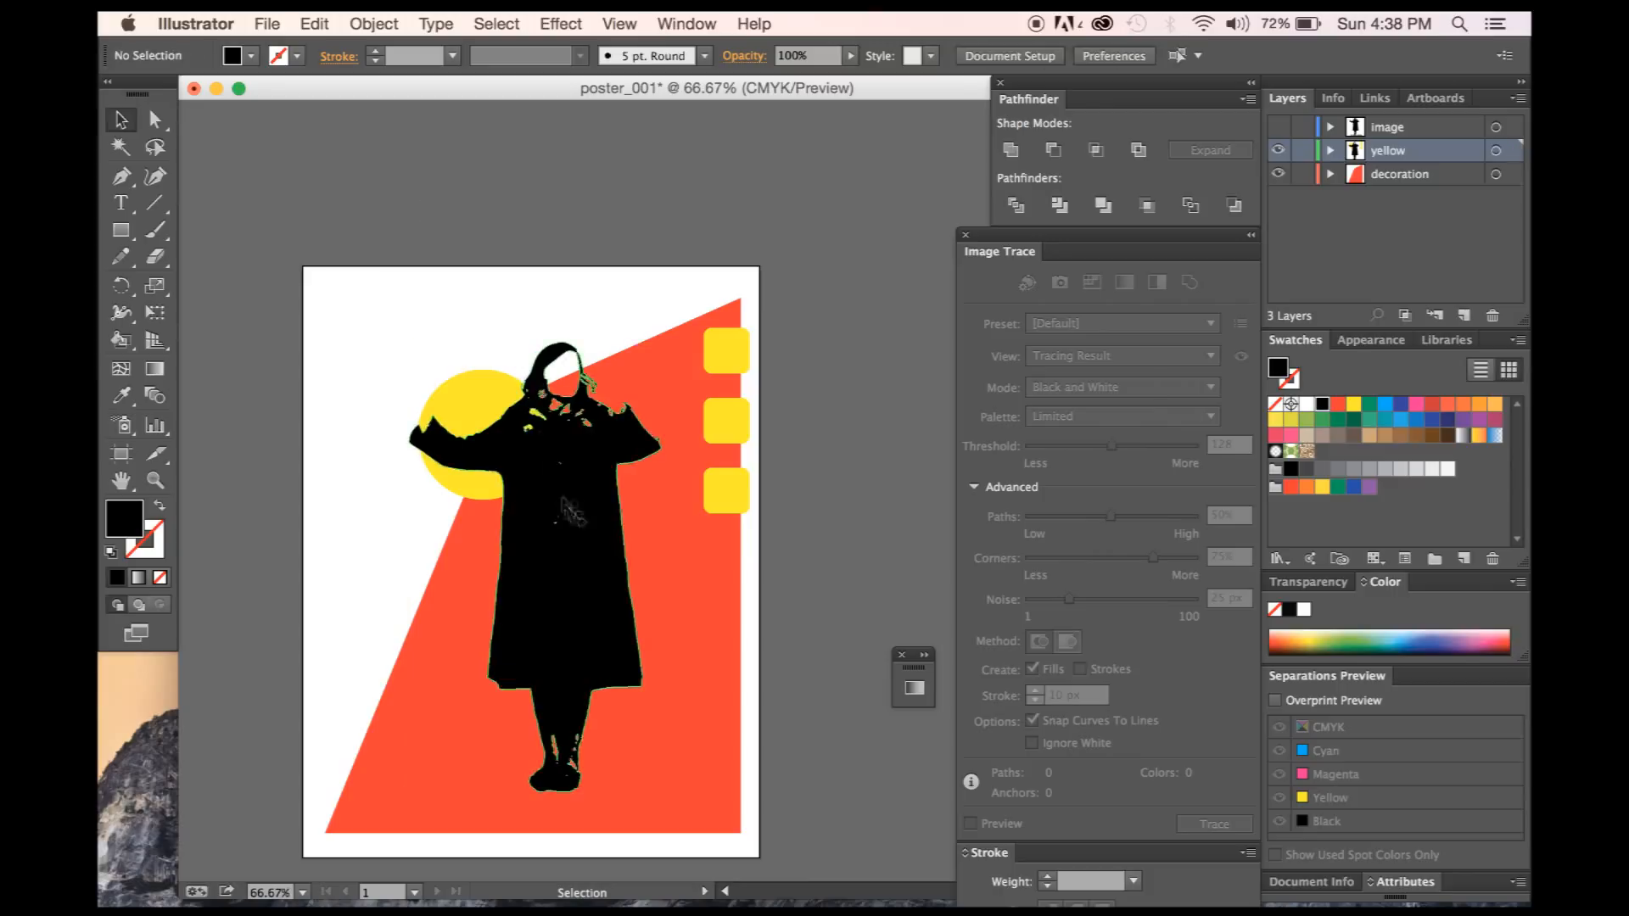
pyautogui.click(568, 511)
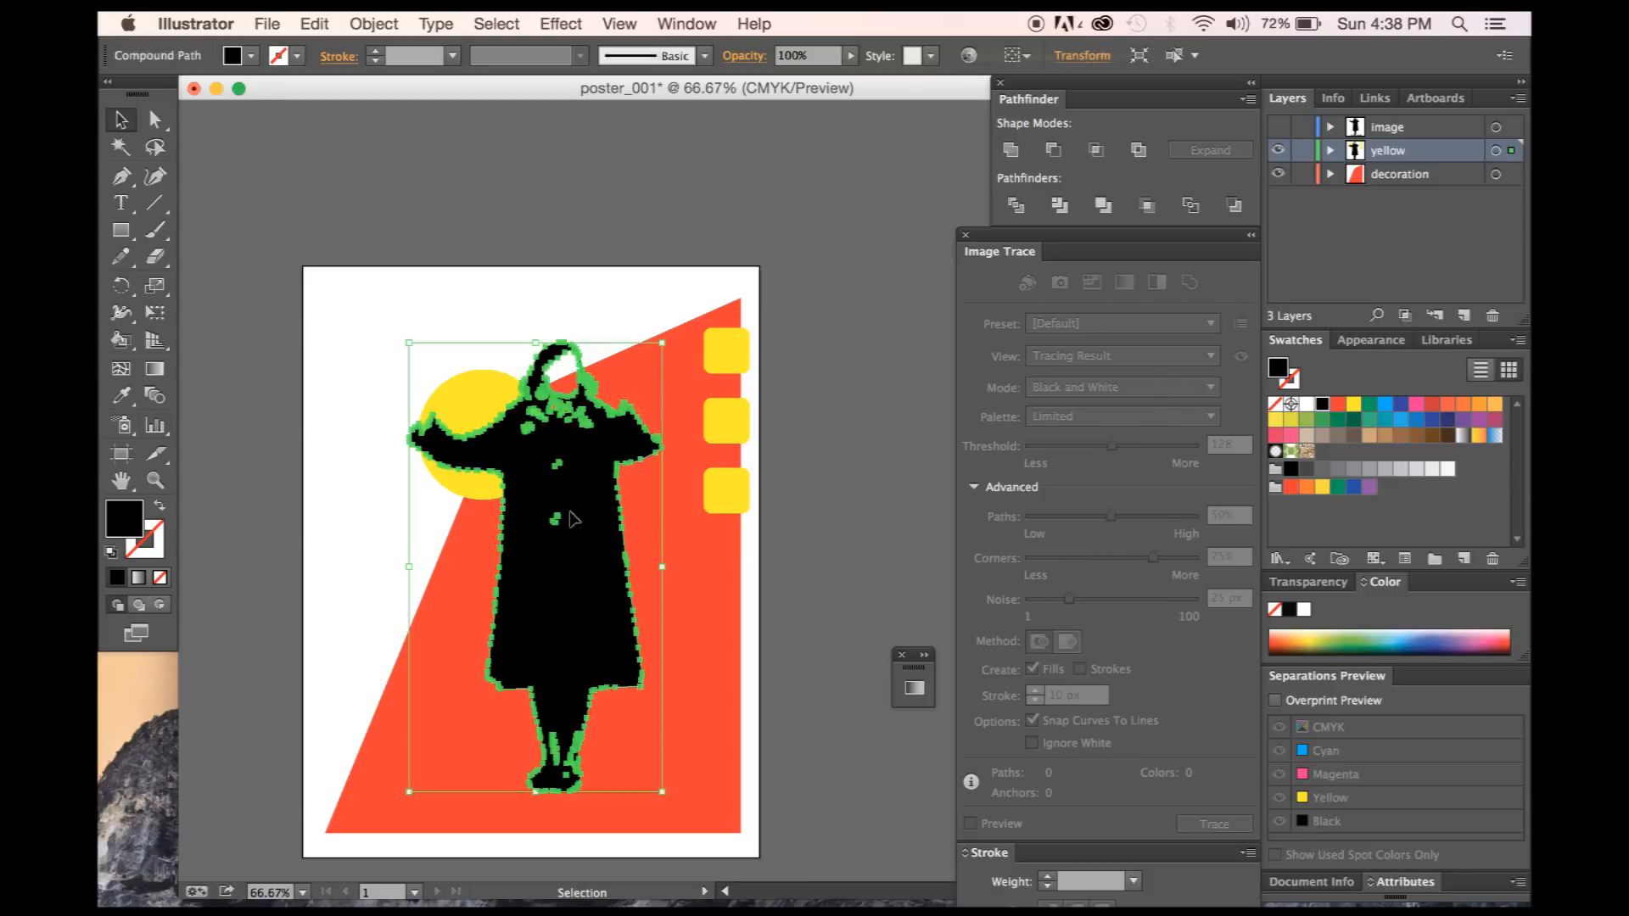
pyautogui.keyDown('shift'); pyautogui.click(467, 387); pyautogui.keyUp('shift')
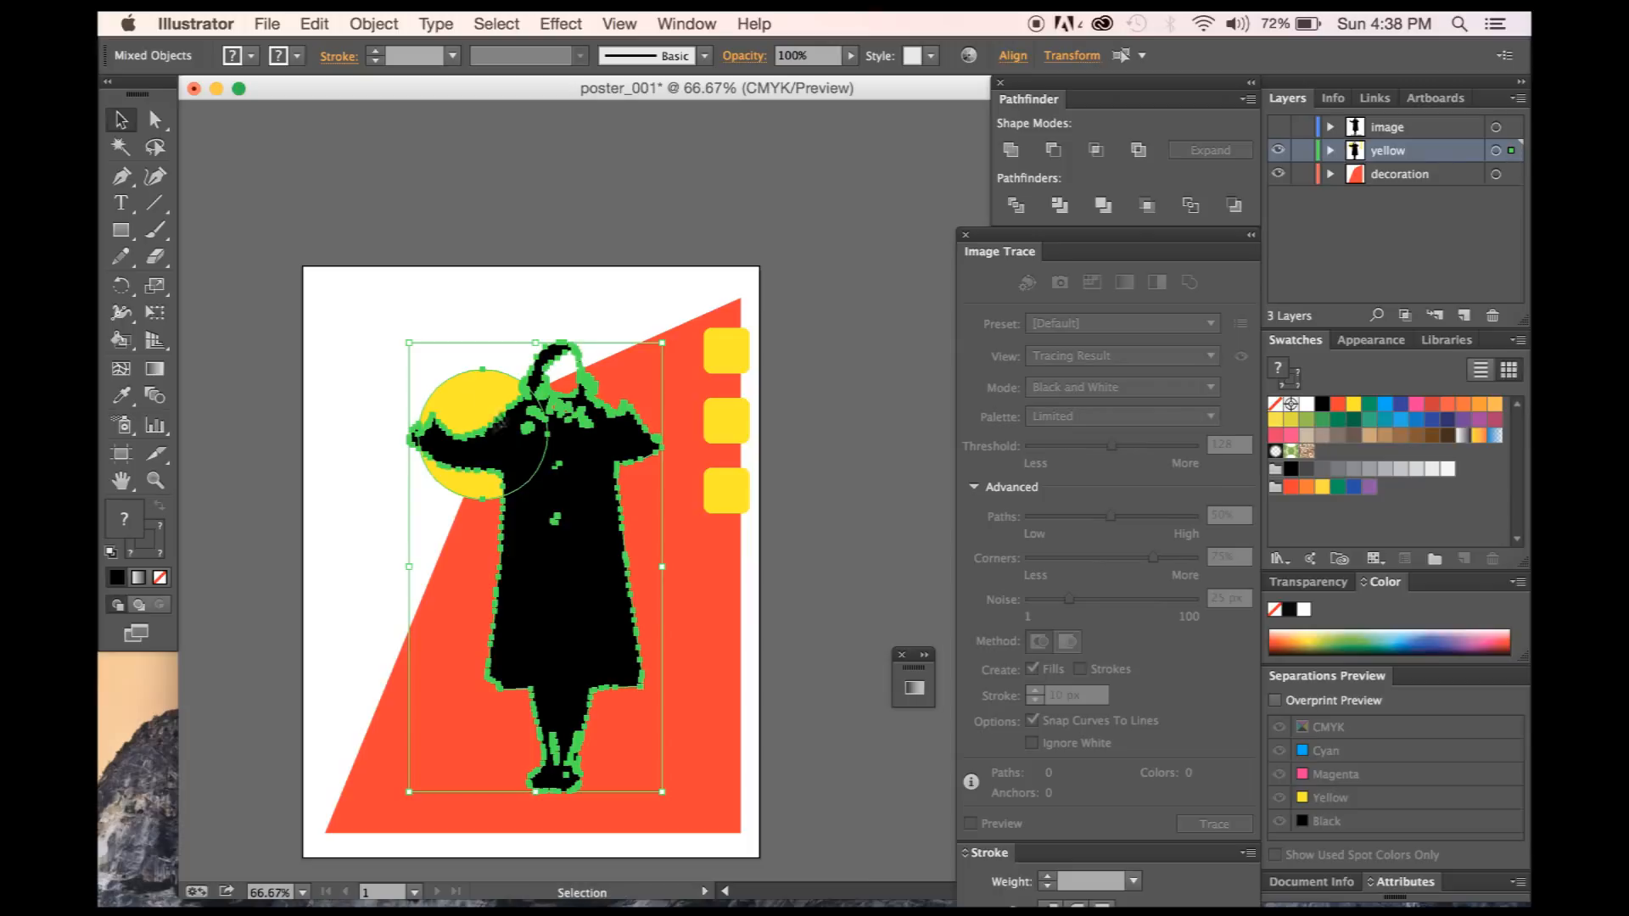
pyautogui.click(1054, 150)
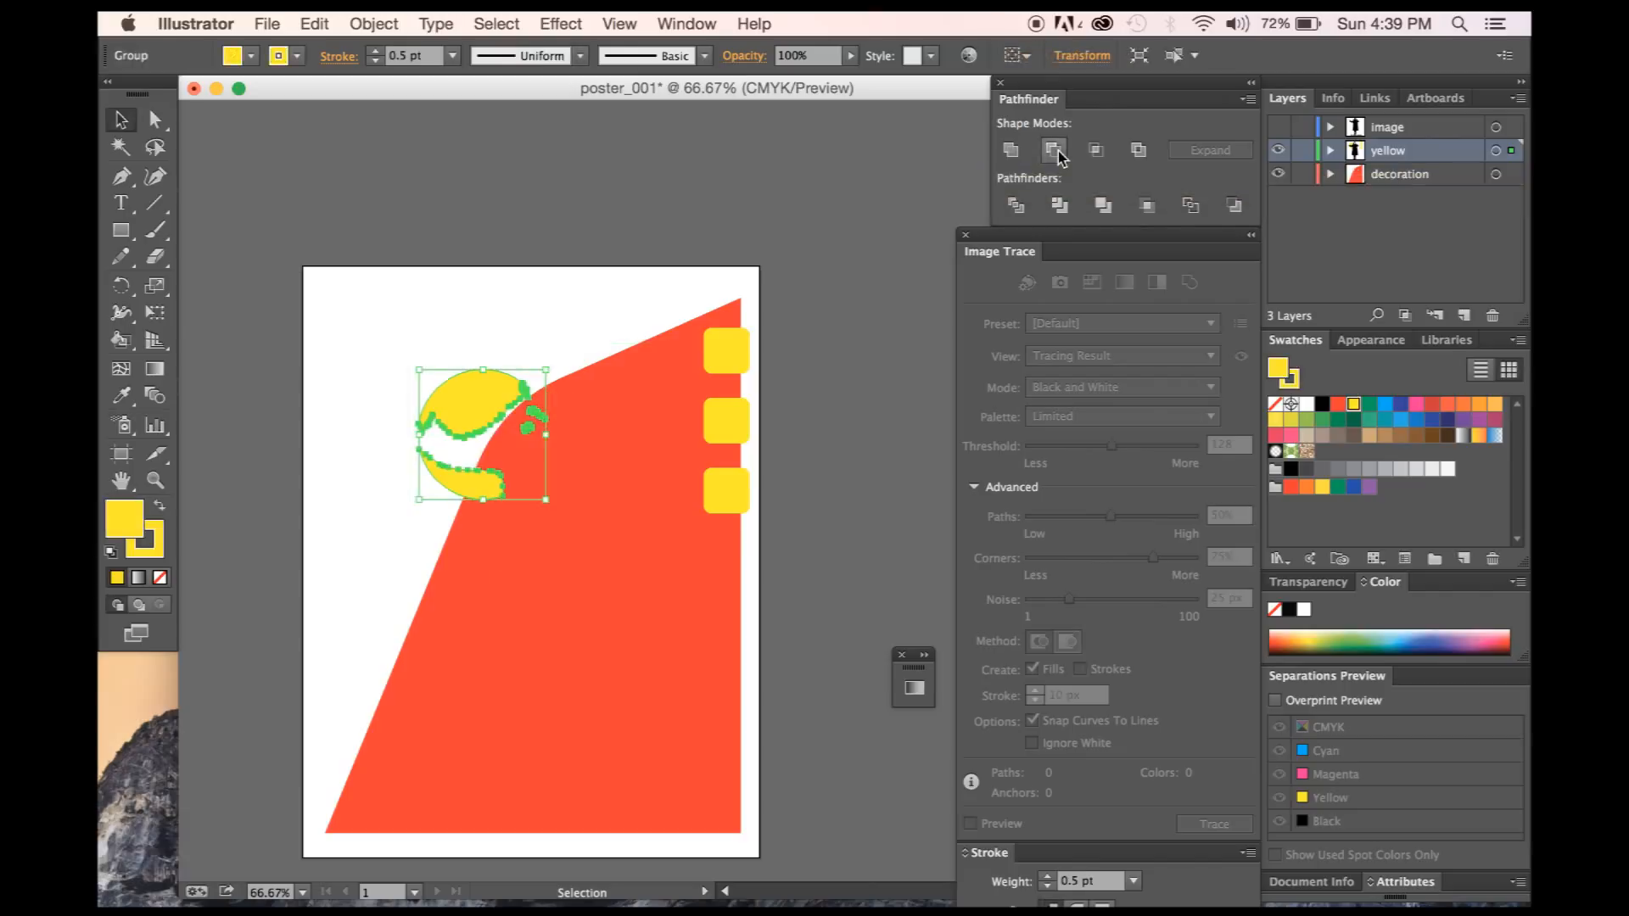
pyautogui.click(626, 287)
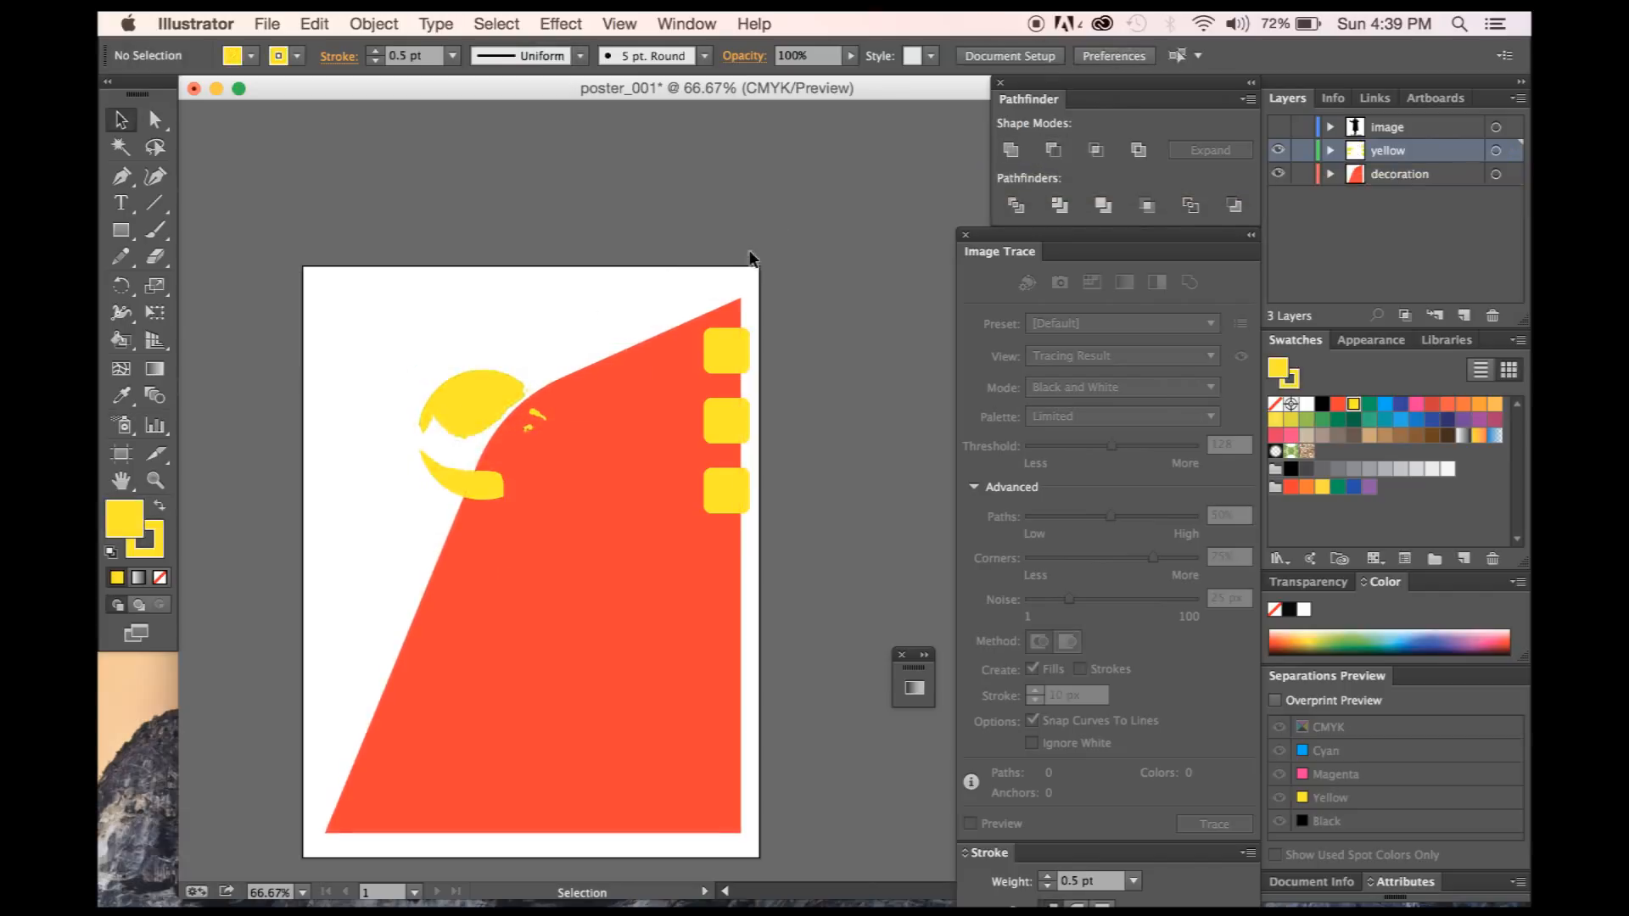
# Undo the subtraction from the yellow circle so the body shape and circle are separate again.
pyautogui.click(1278, 175)
pyautogui.press('super+z')
pyautogui.press('super+shift+z')
pyautogui.press('super+shift+z')
pyautogui.press('v')
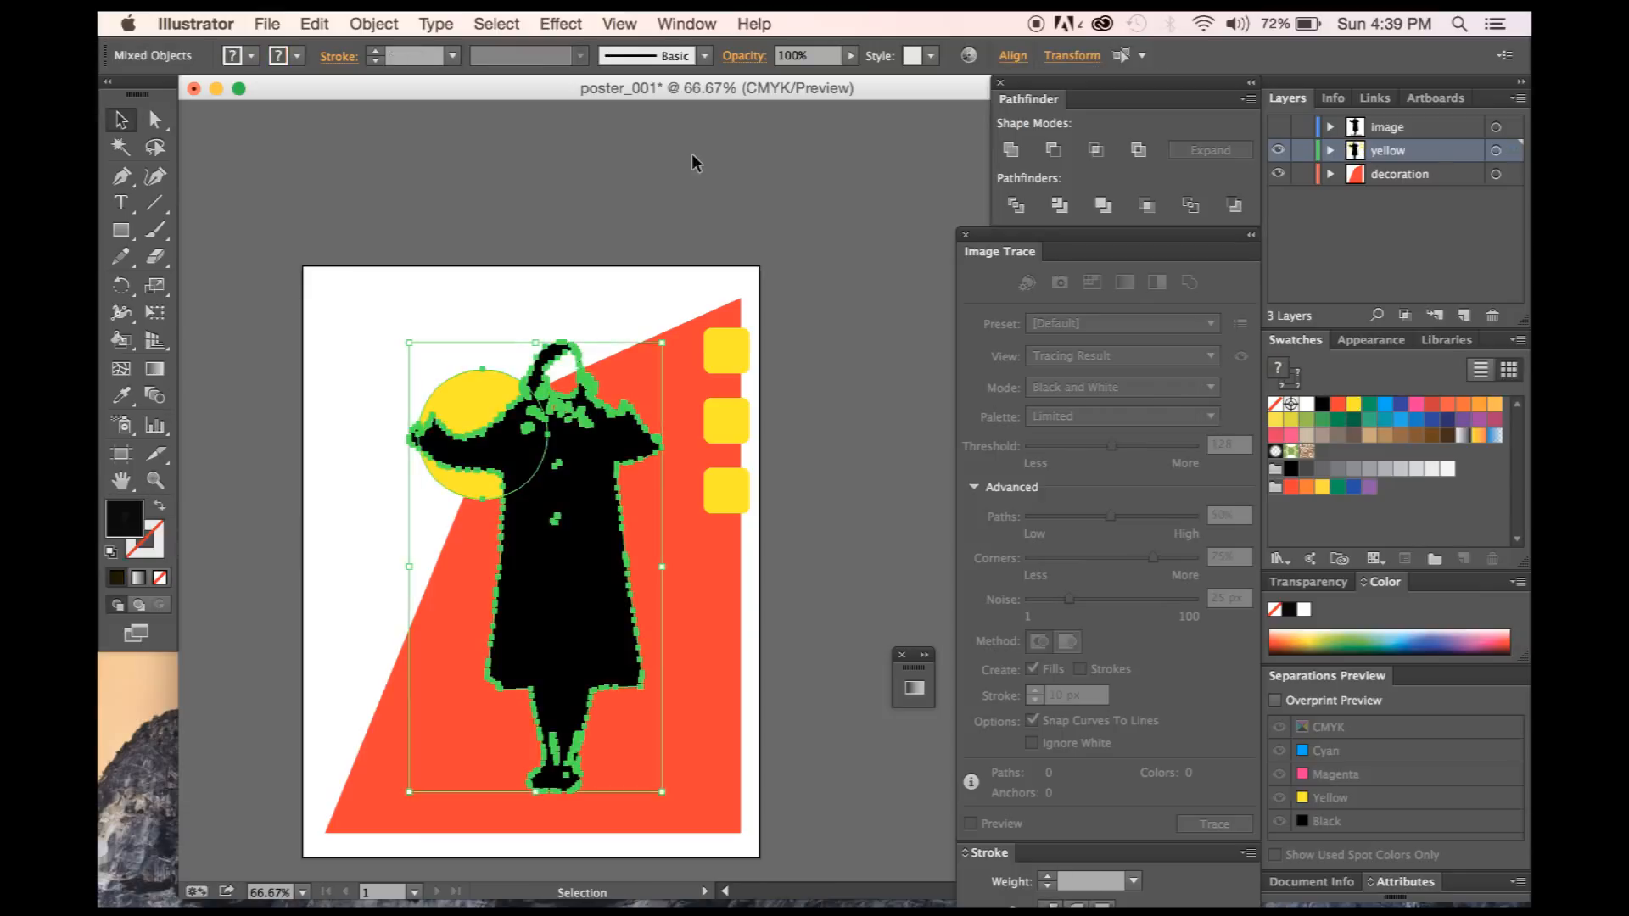
# Delete the pasted body shape to check the yellow circle with the decoration layer hidden, and undo the deletion.
pyautogui.click(693, 158)
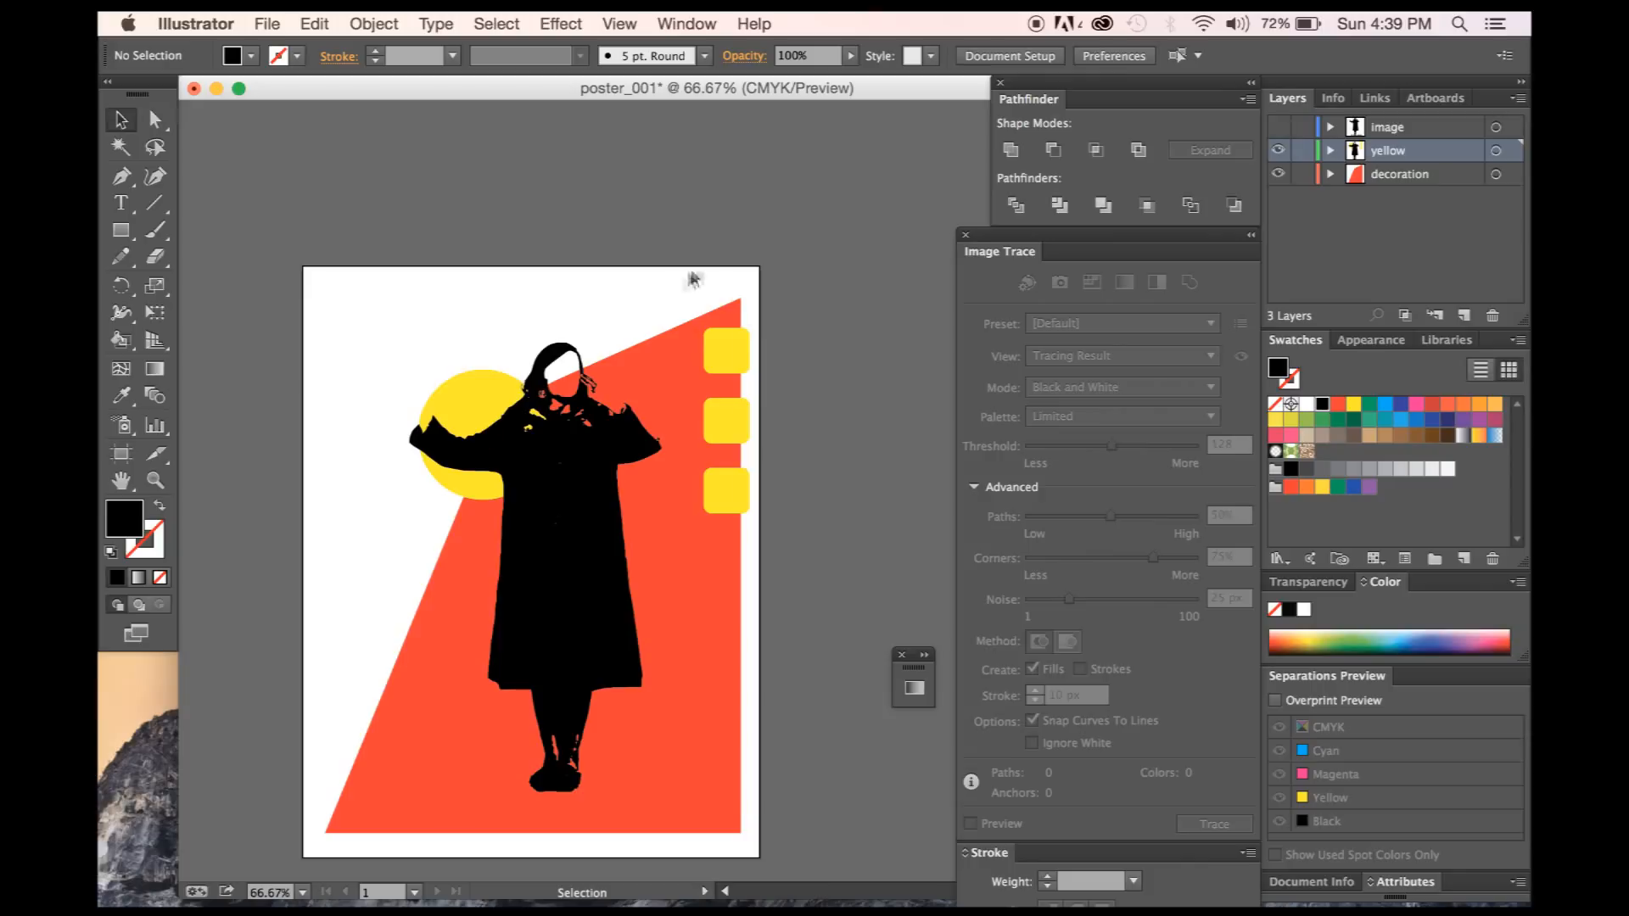
pyautogui.click(541, 462)
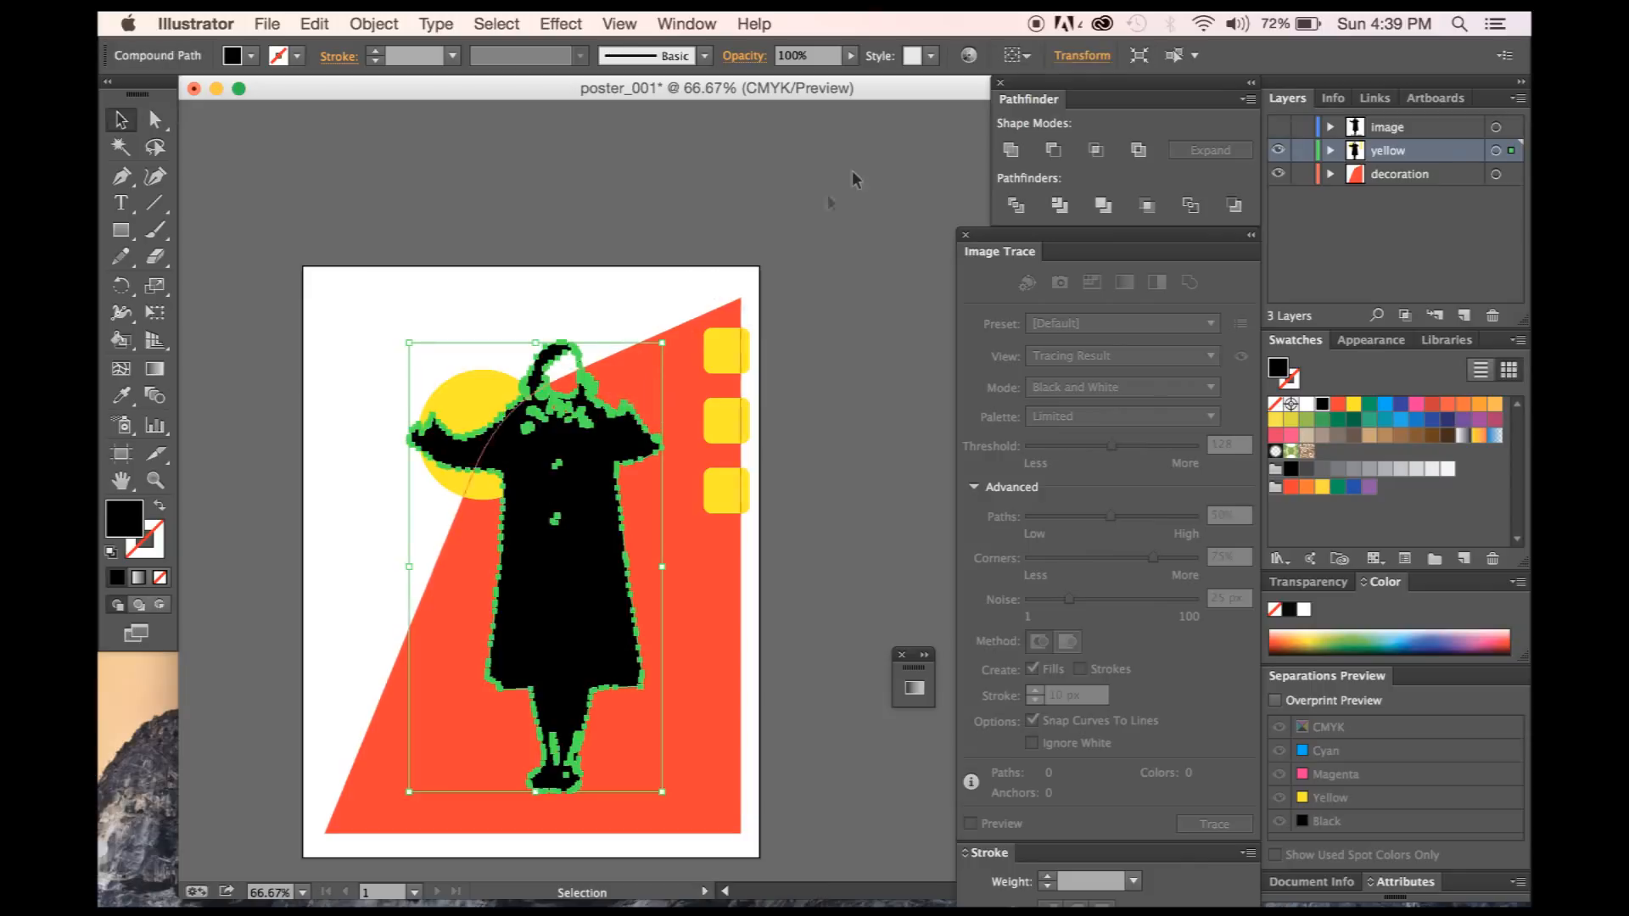
pyautogui.press('Delete')
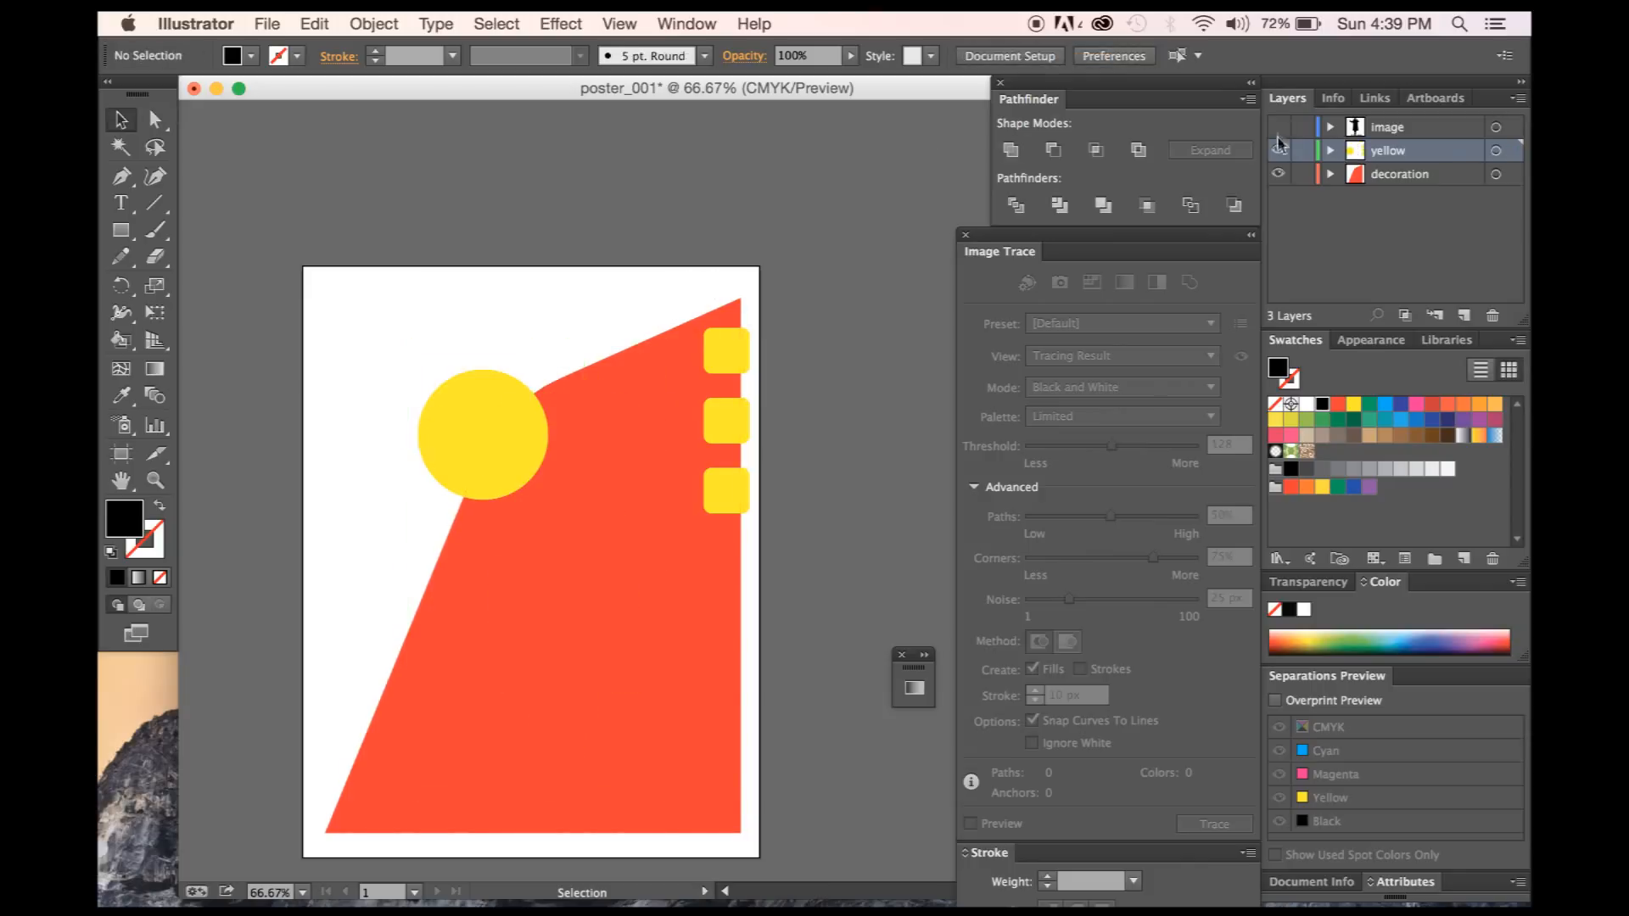
pyautogui.click(1279, 174)
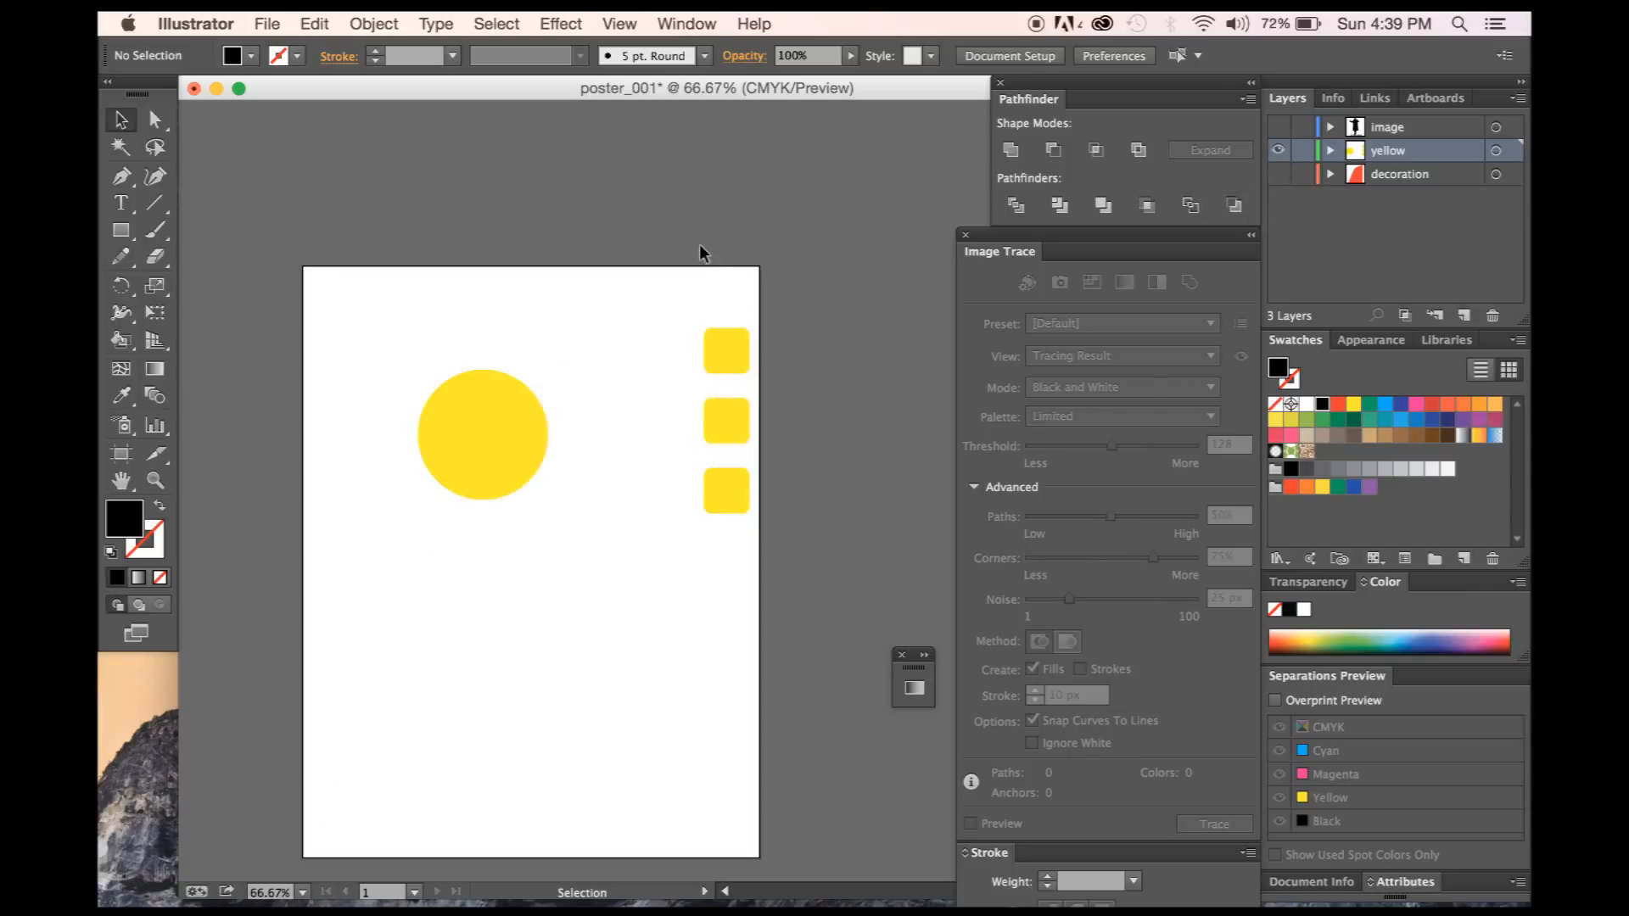
pyautogui.press('cmd+z')
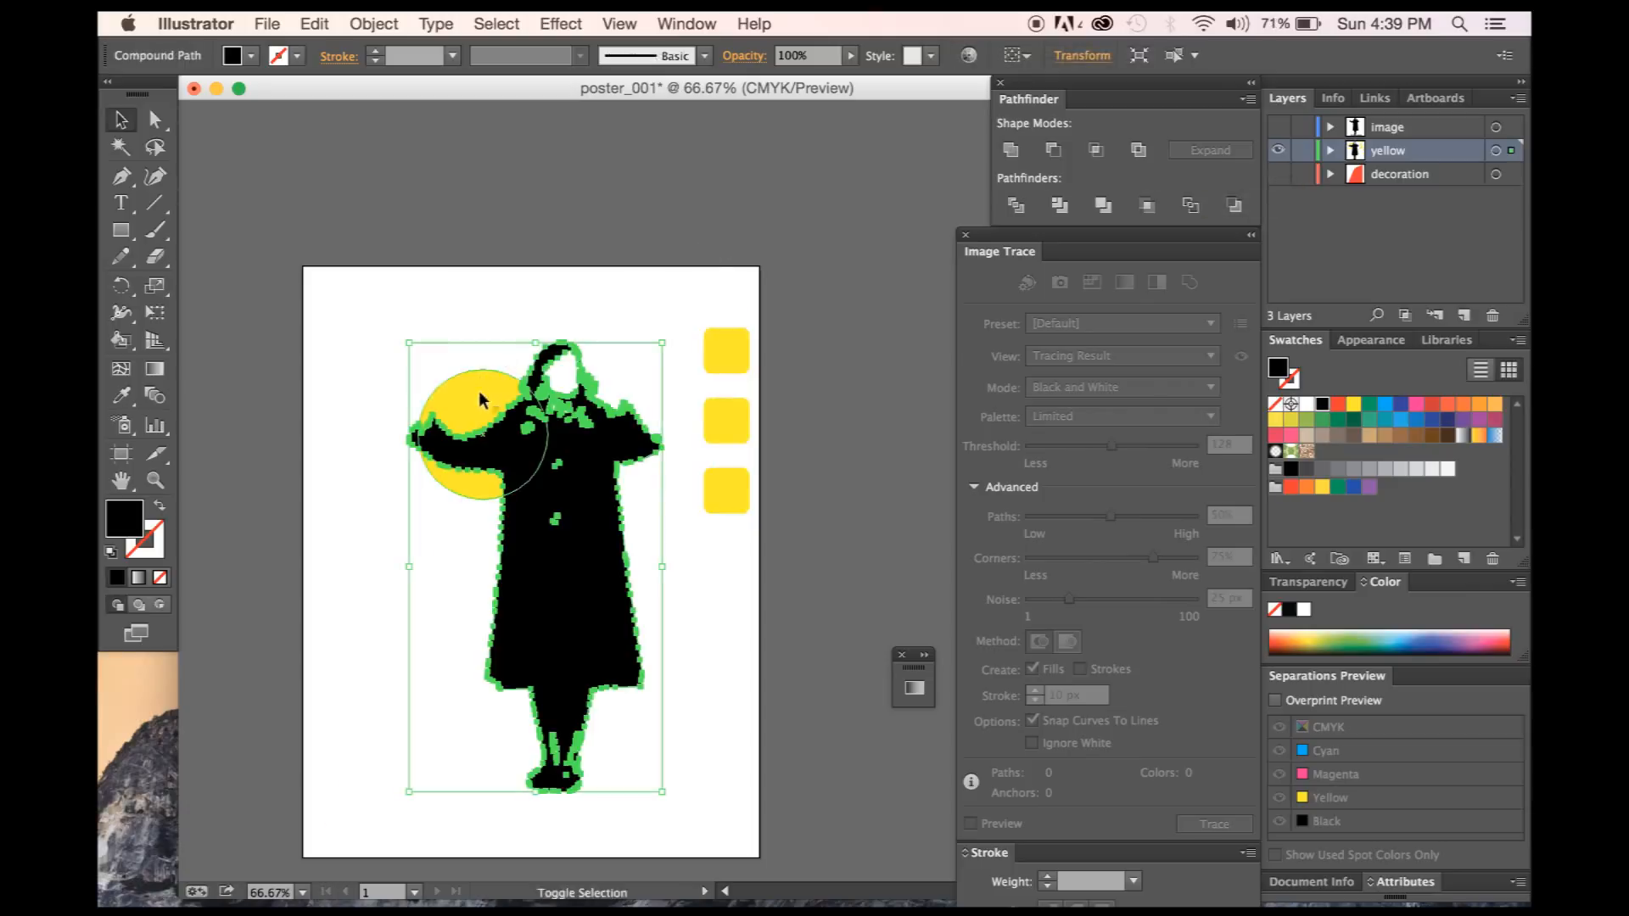
# Subtract the body shape from the yellow circle with Minus Front, and show the decoration and image layers.
pyautogui.keyDown('shift'); pyautogui.click(484, 397); pyautogui.keyUp('shift')
pyautogui.click(1056, 146)
pyautogui.click(720, 270)
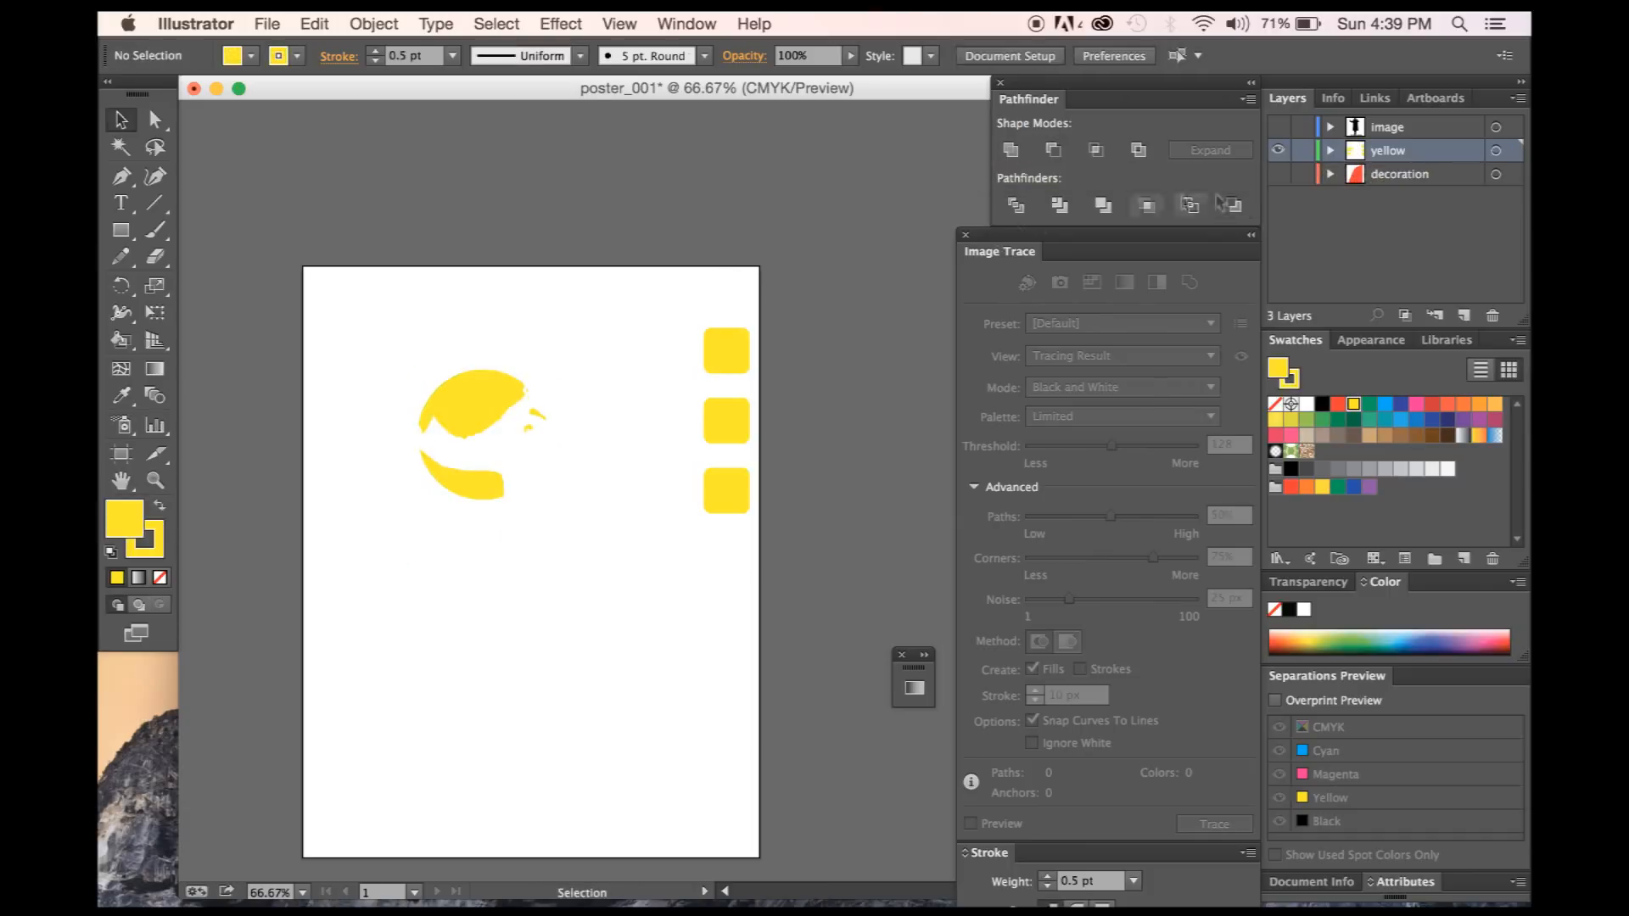
pyautogui.click(1279, 174)
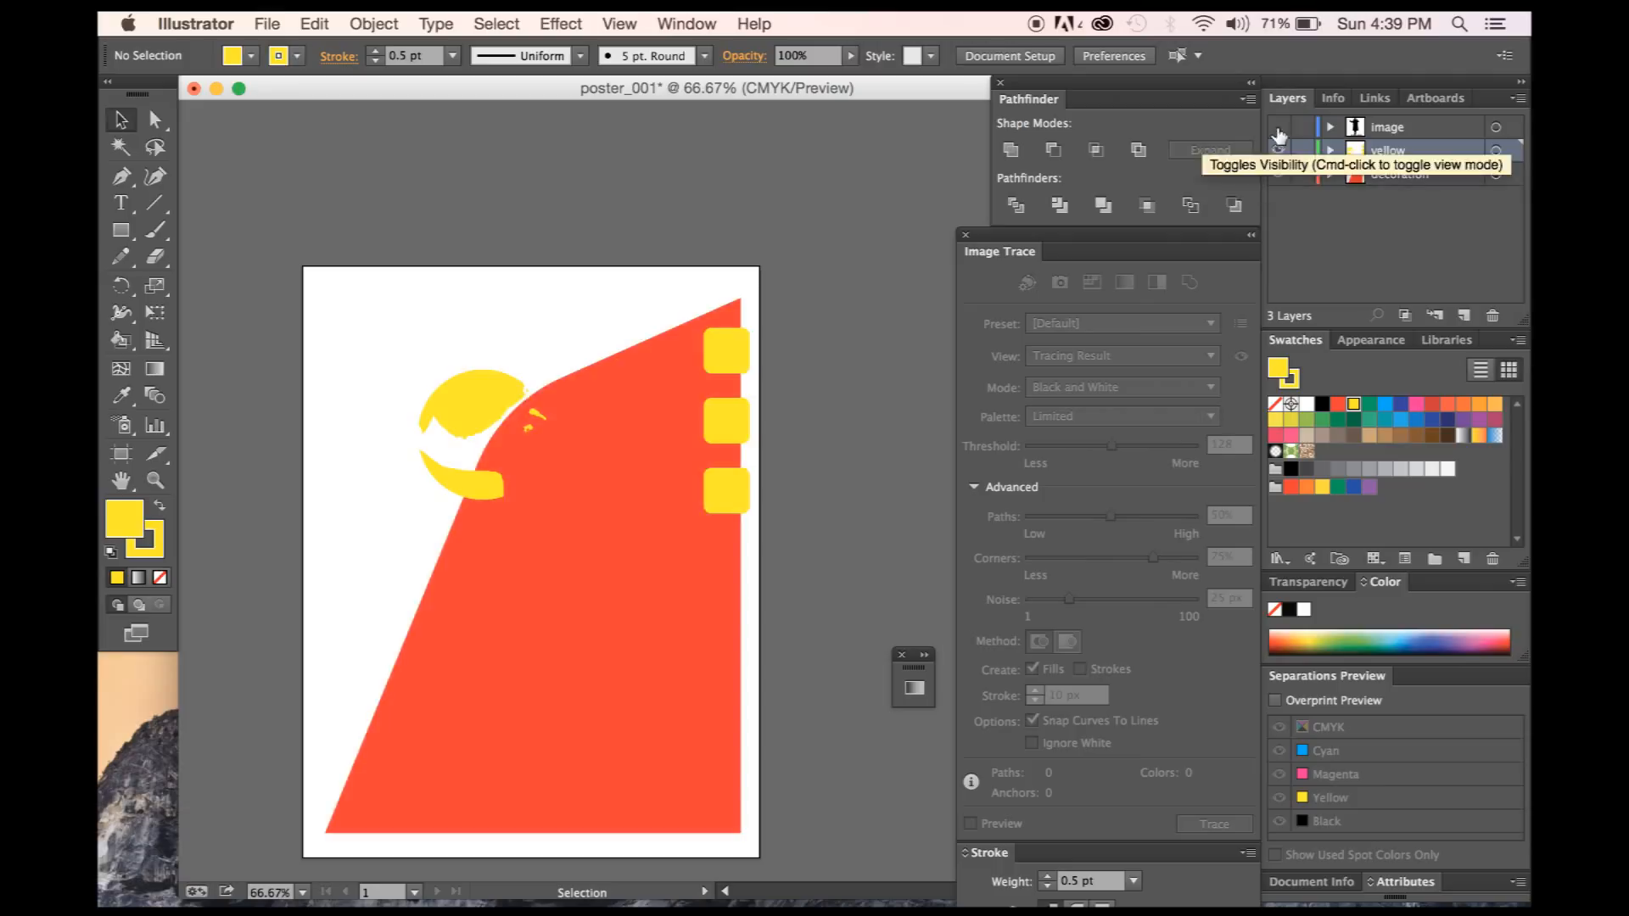
pyautogui.click(1278, 126)
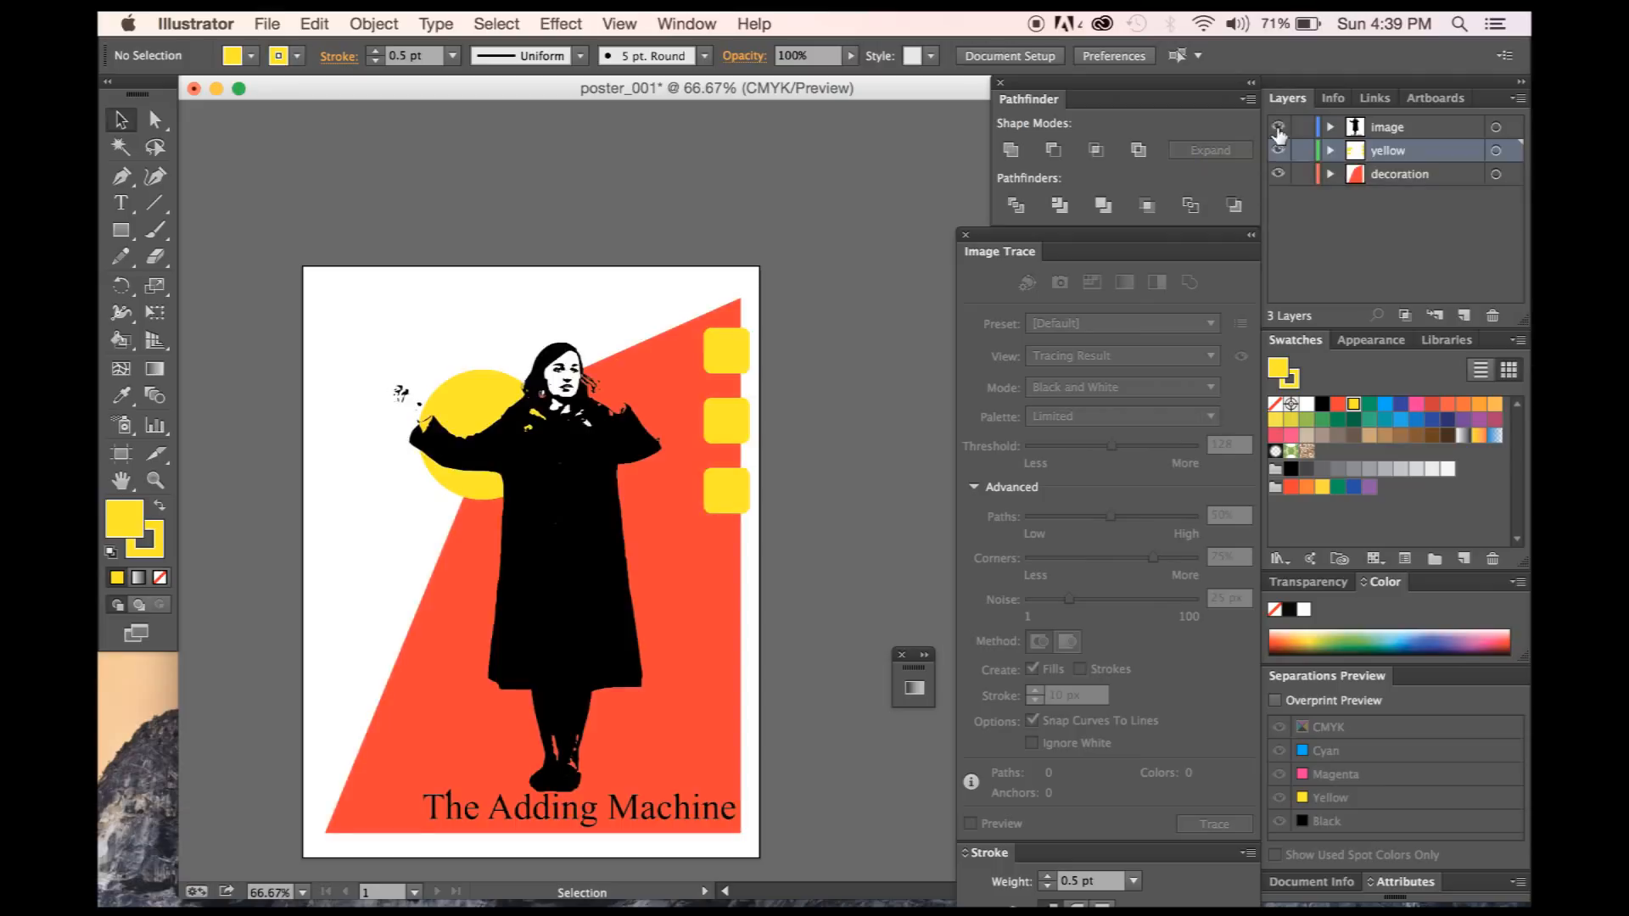
# Copy the image layer's black body shape and paste it in front on the decoration layer, hiding the image and yellow layers.
pyautogui.click(582, 560)
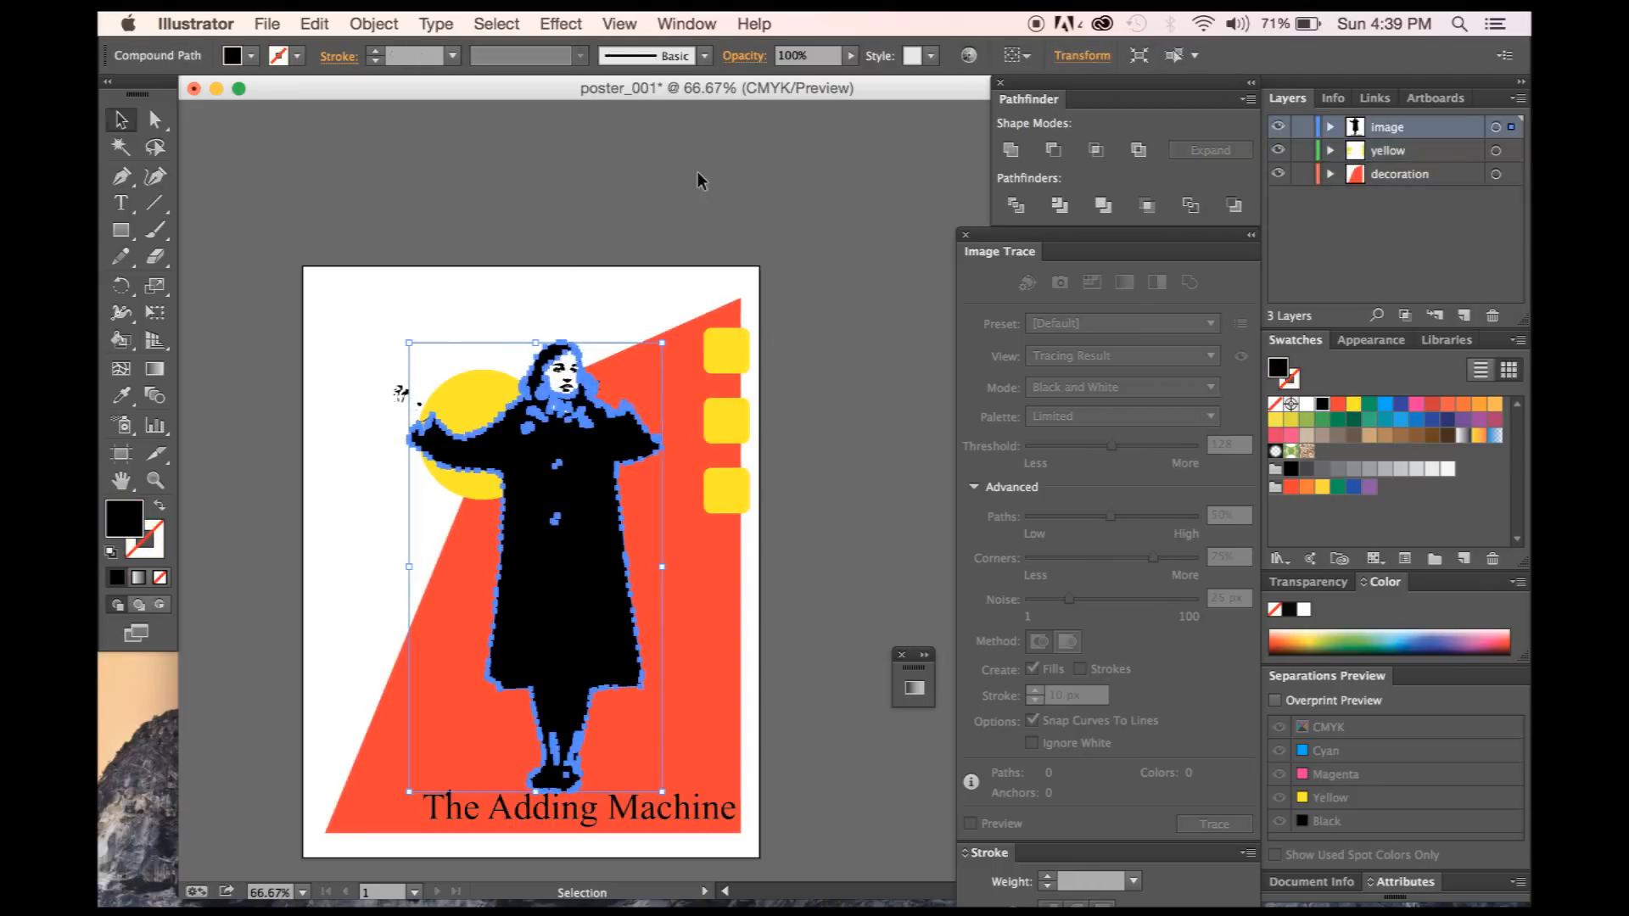
pyautogui.click(1390, 179)
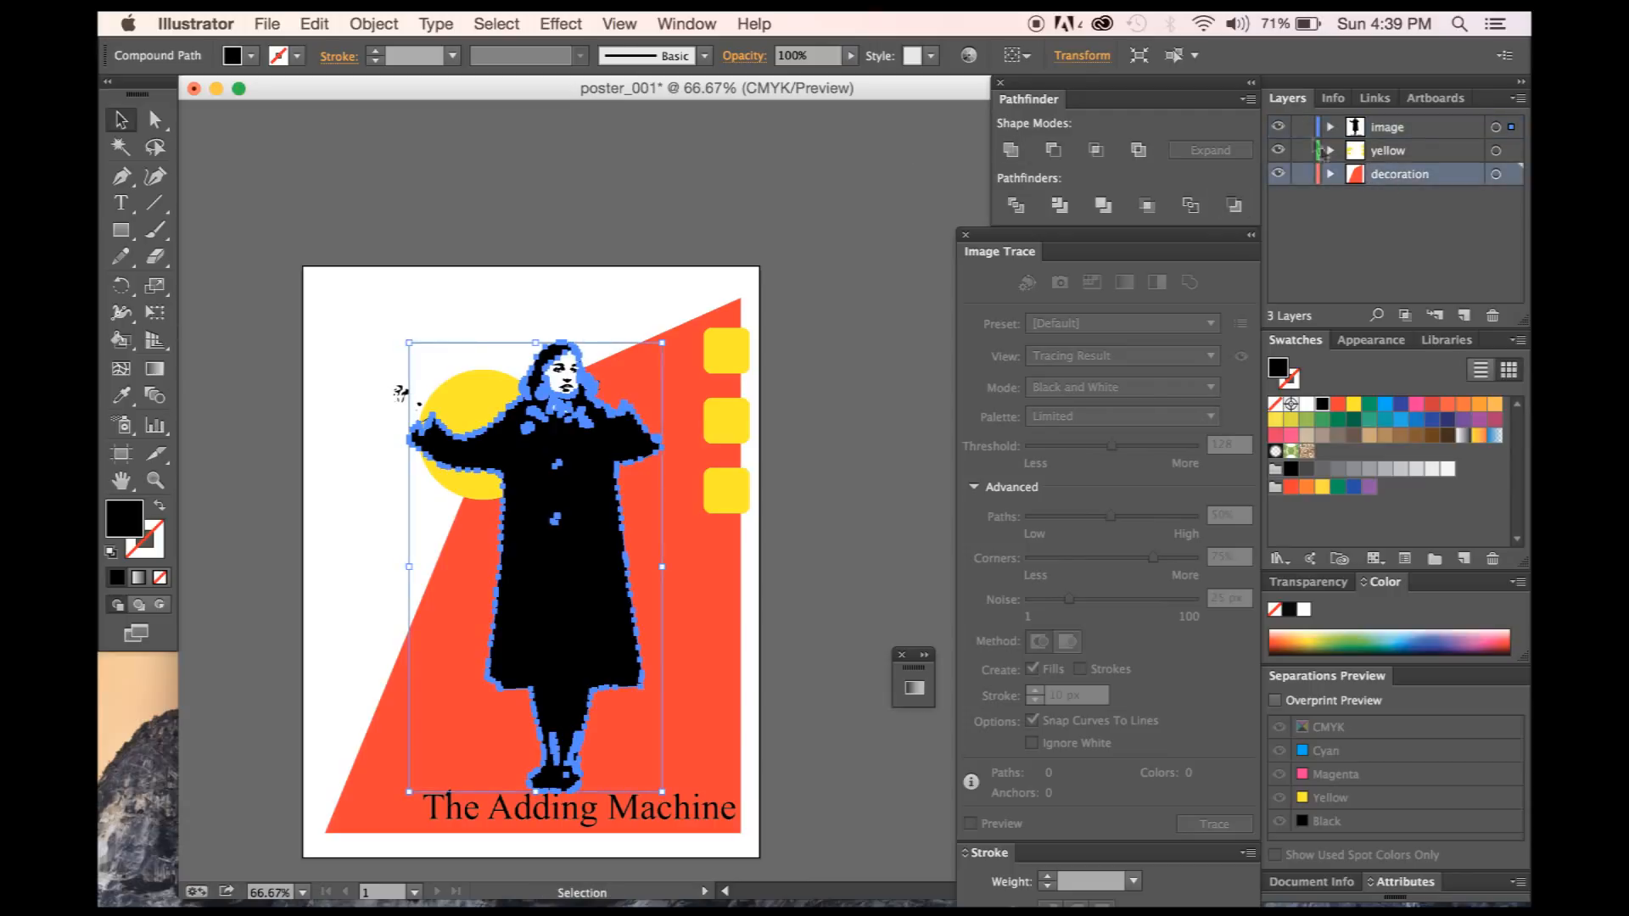
pyautogui.click(1276, 129)
pyautogui.click(1277, 150)
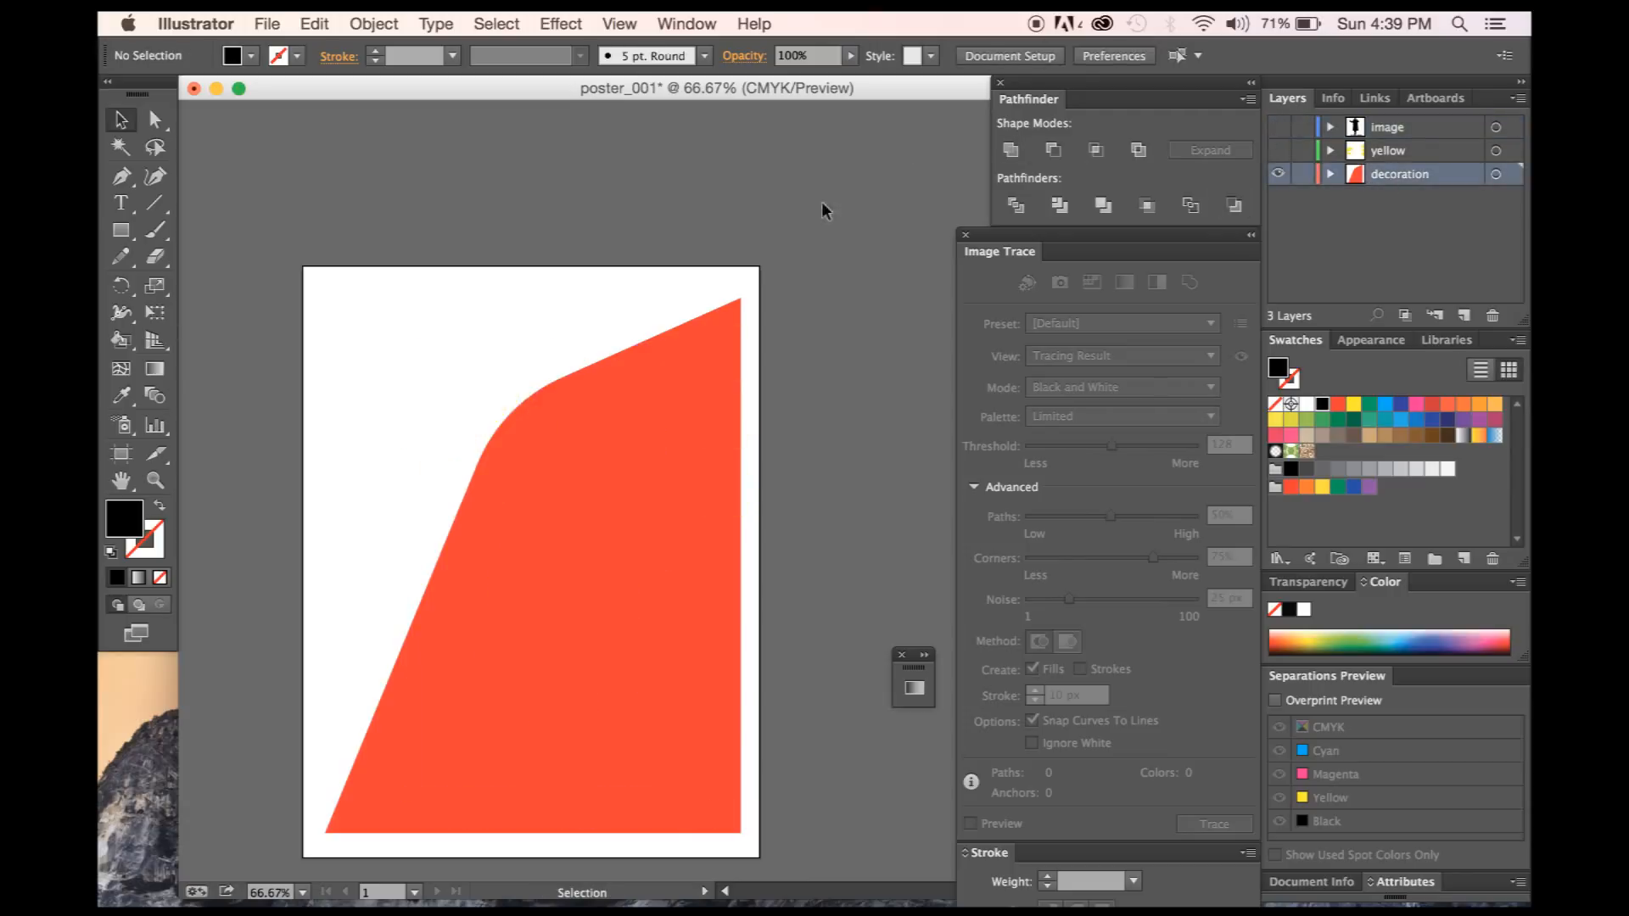
pyautogui.press('super+f')
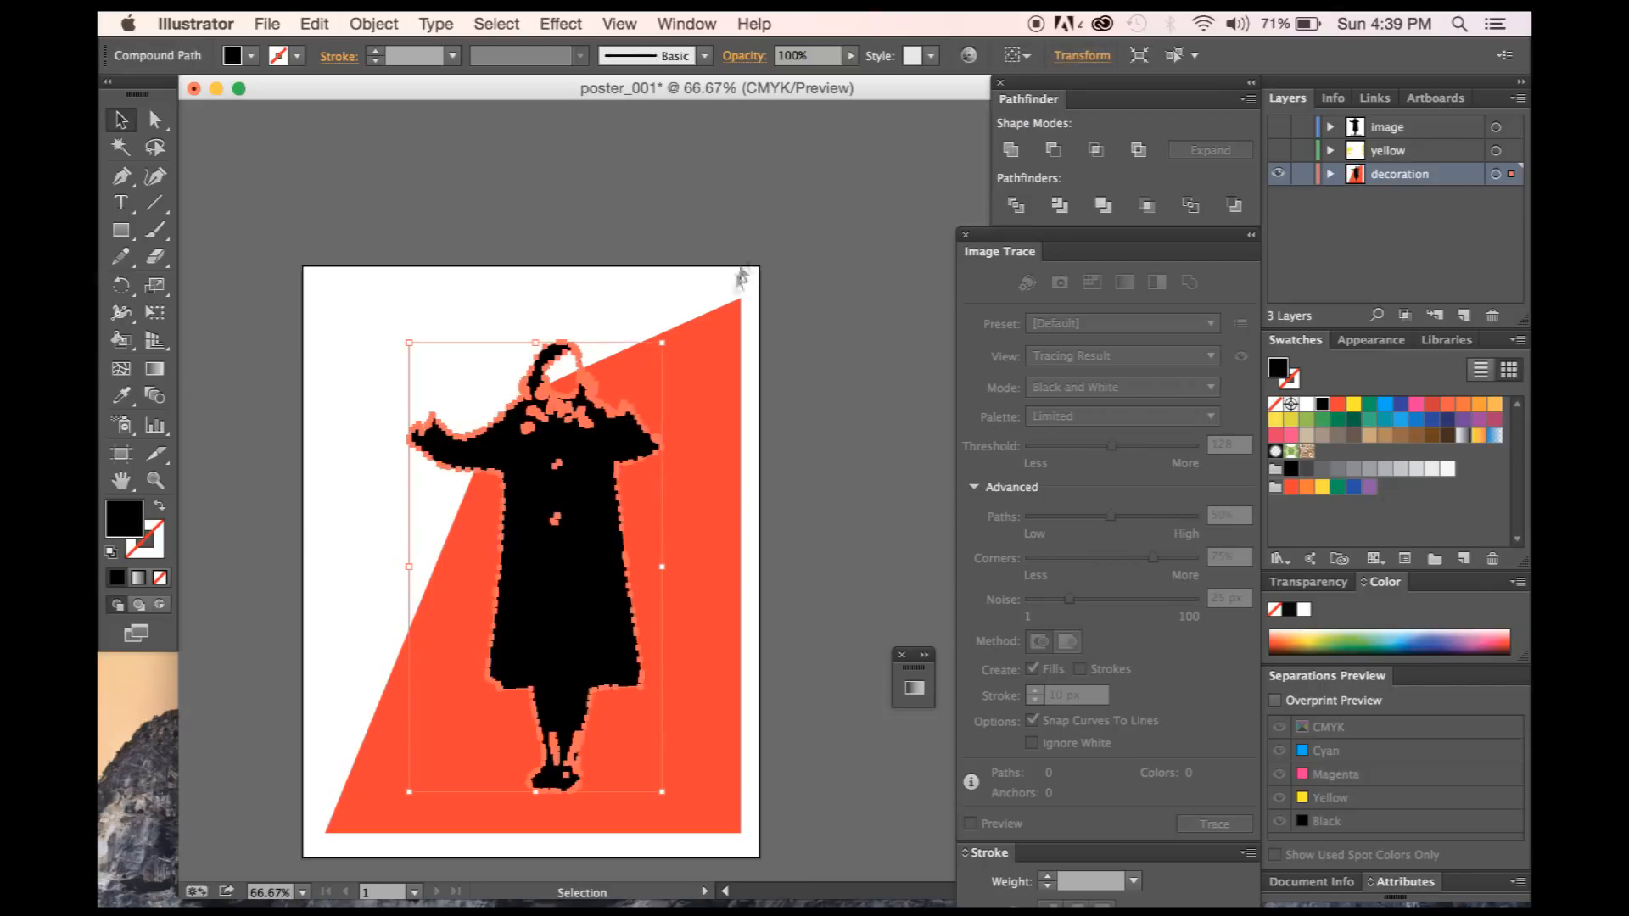
# Subtract the body shape from the red decoration shape with Minus Front, and show the yellow and image layers.
pyautogui.keyDown('shift'); pyautogui.click(705, 374); pyautogui.keyUp('shift')
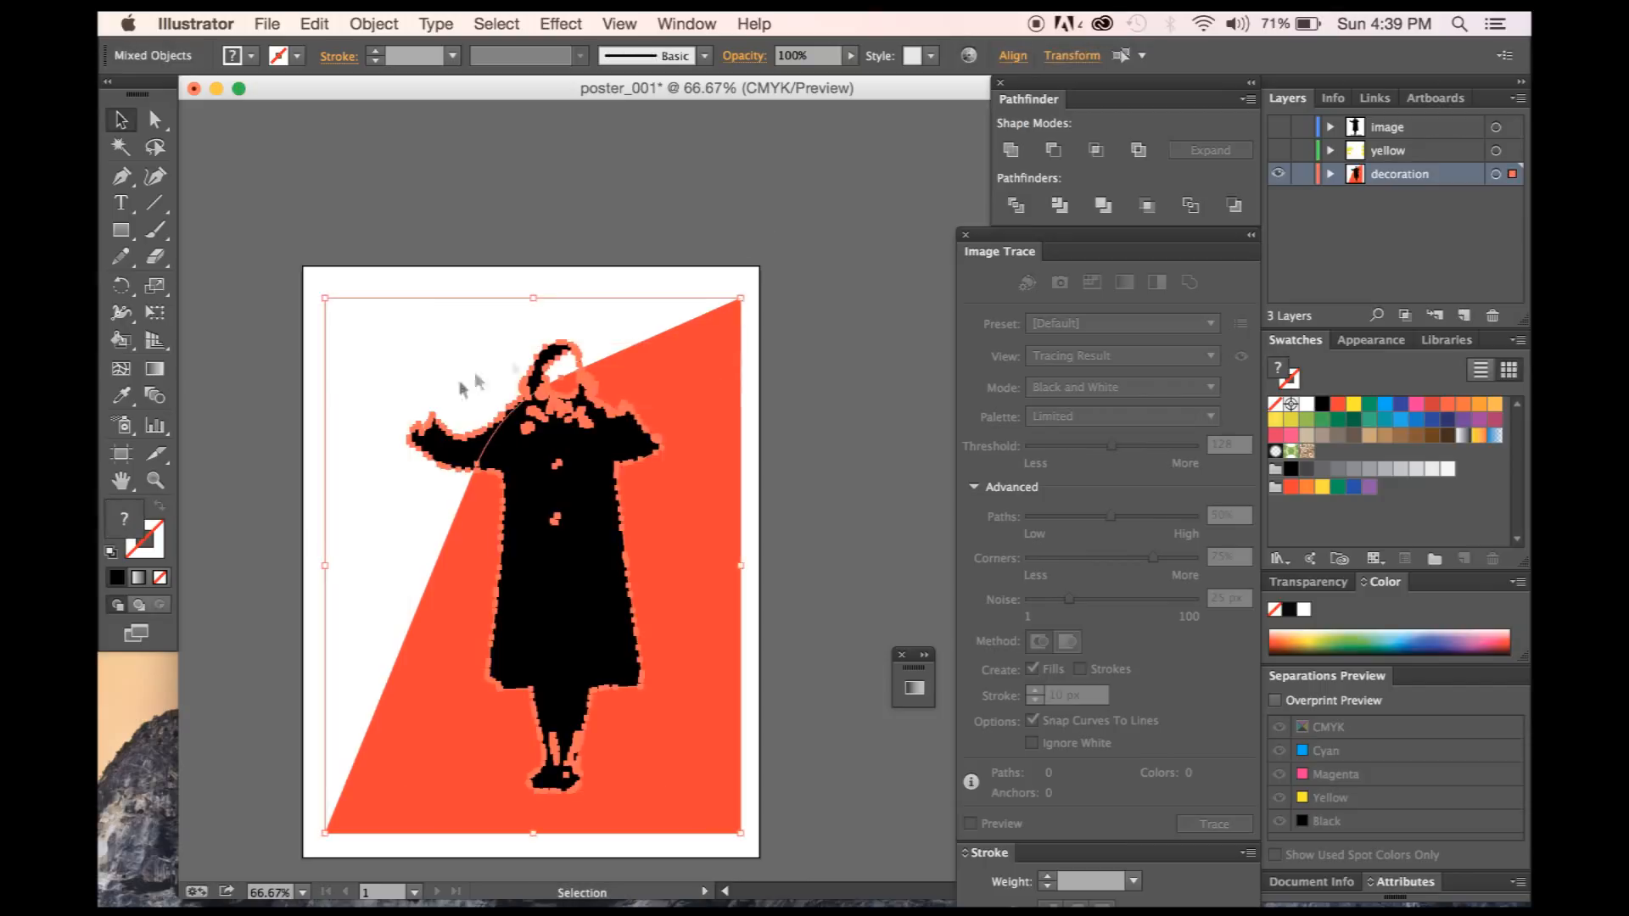
pyautogui.click(1053, 149)
pyautogui.click(844, 241)
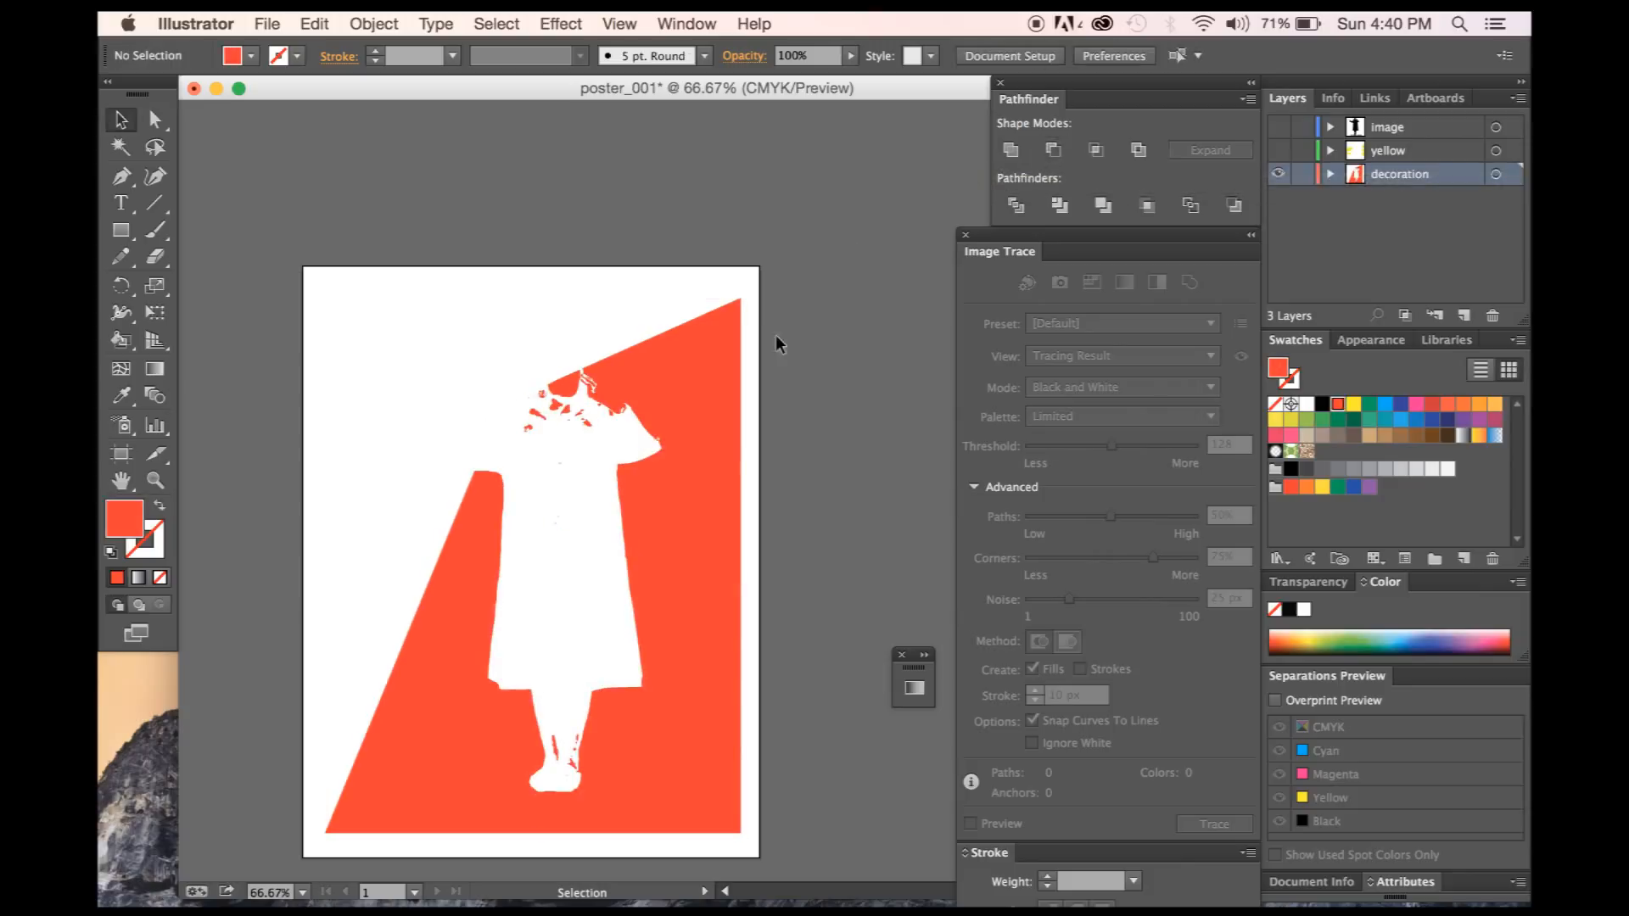
pyautogui.click(1278, 150)
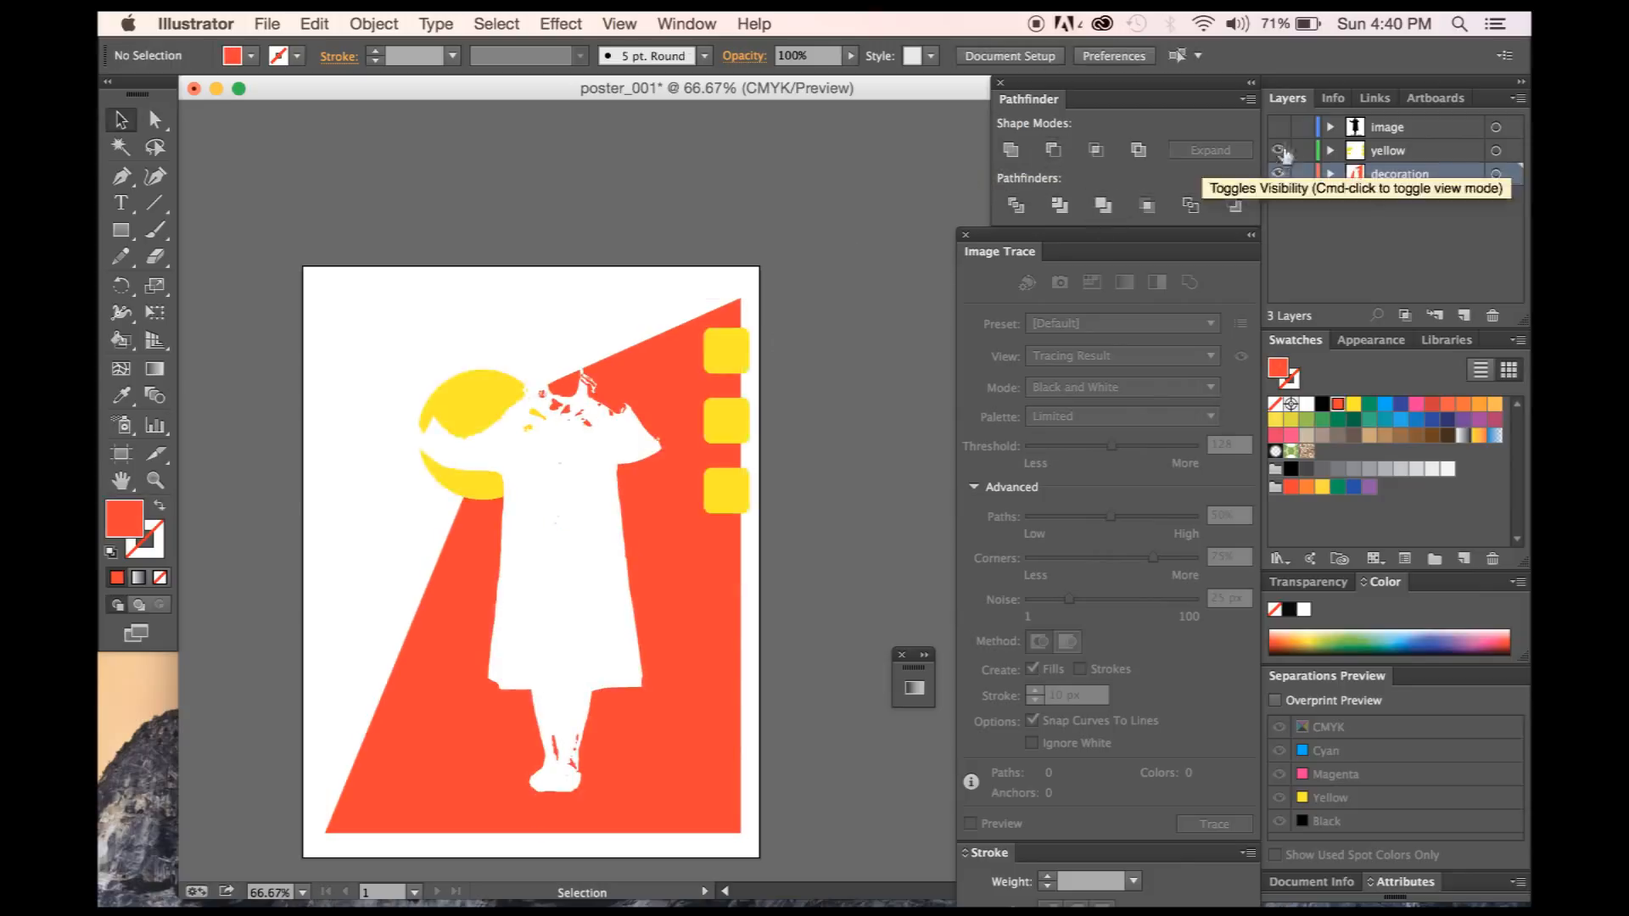
pyautogui.click(1279, 127)
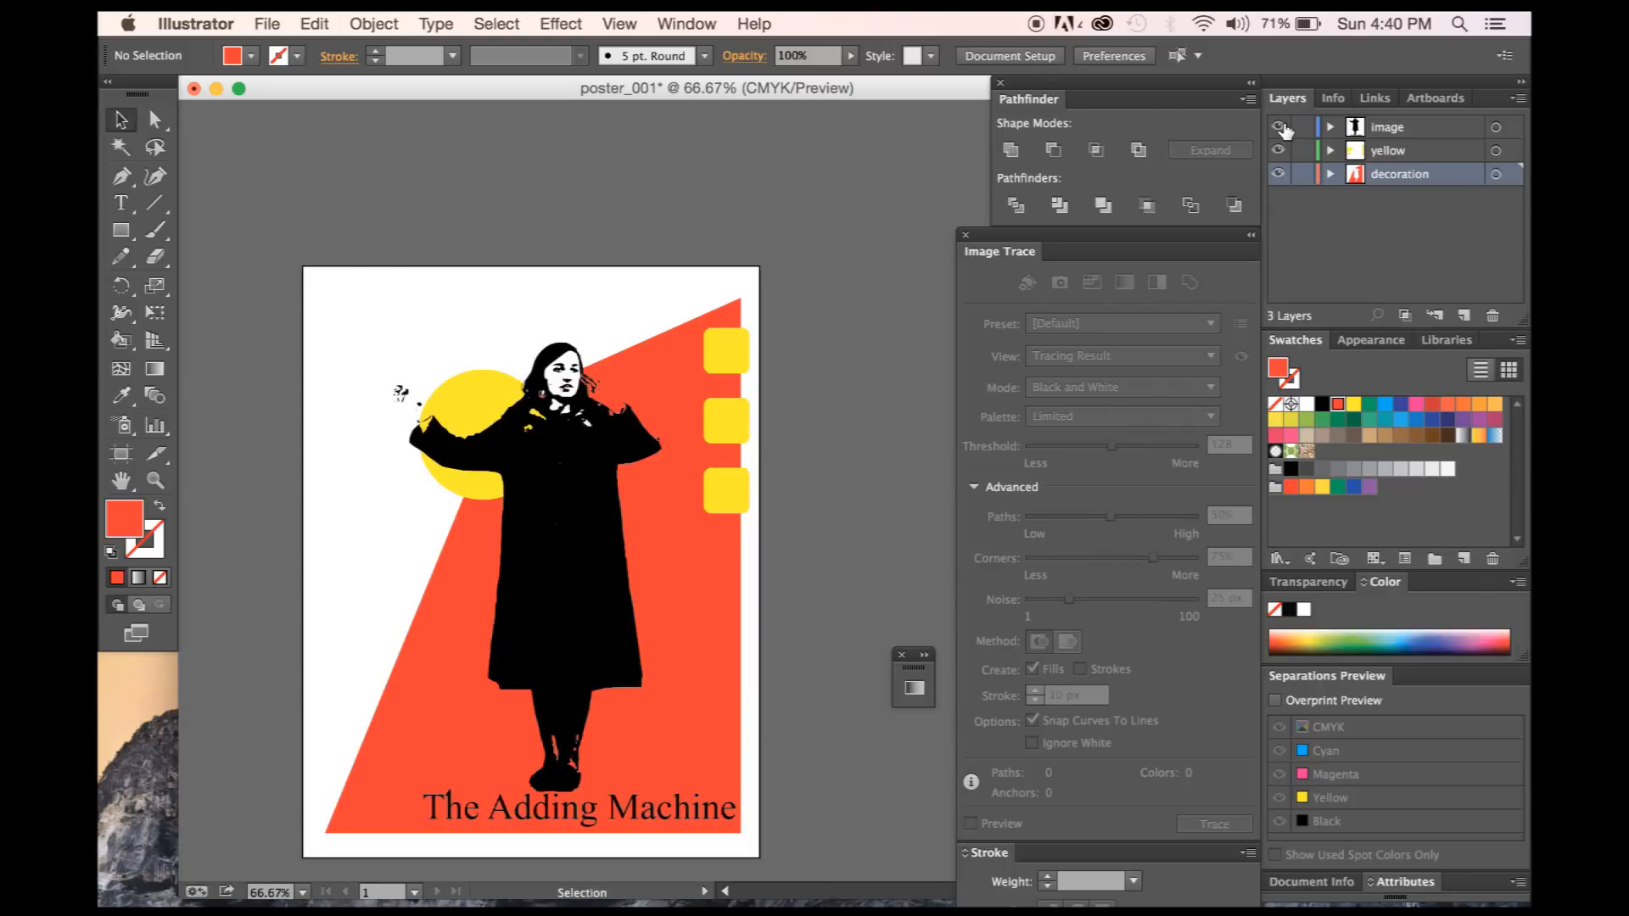
# Copy the outlined title "The Adding Machine" and paste it in front on the decoration layer, hiding the image and yellow layers.
pyautogui.click(1351, 133)
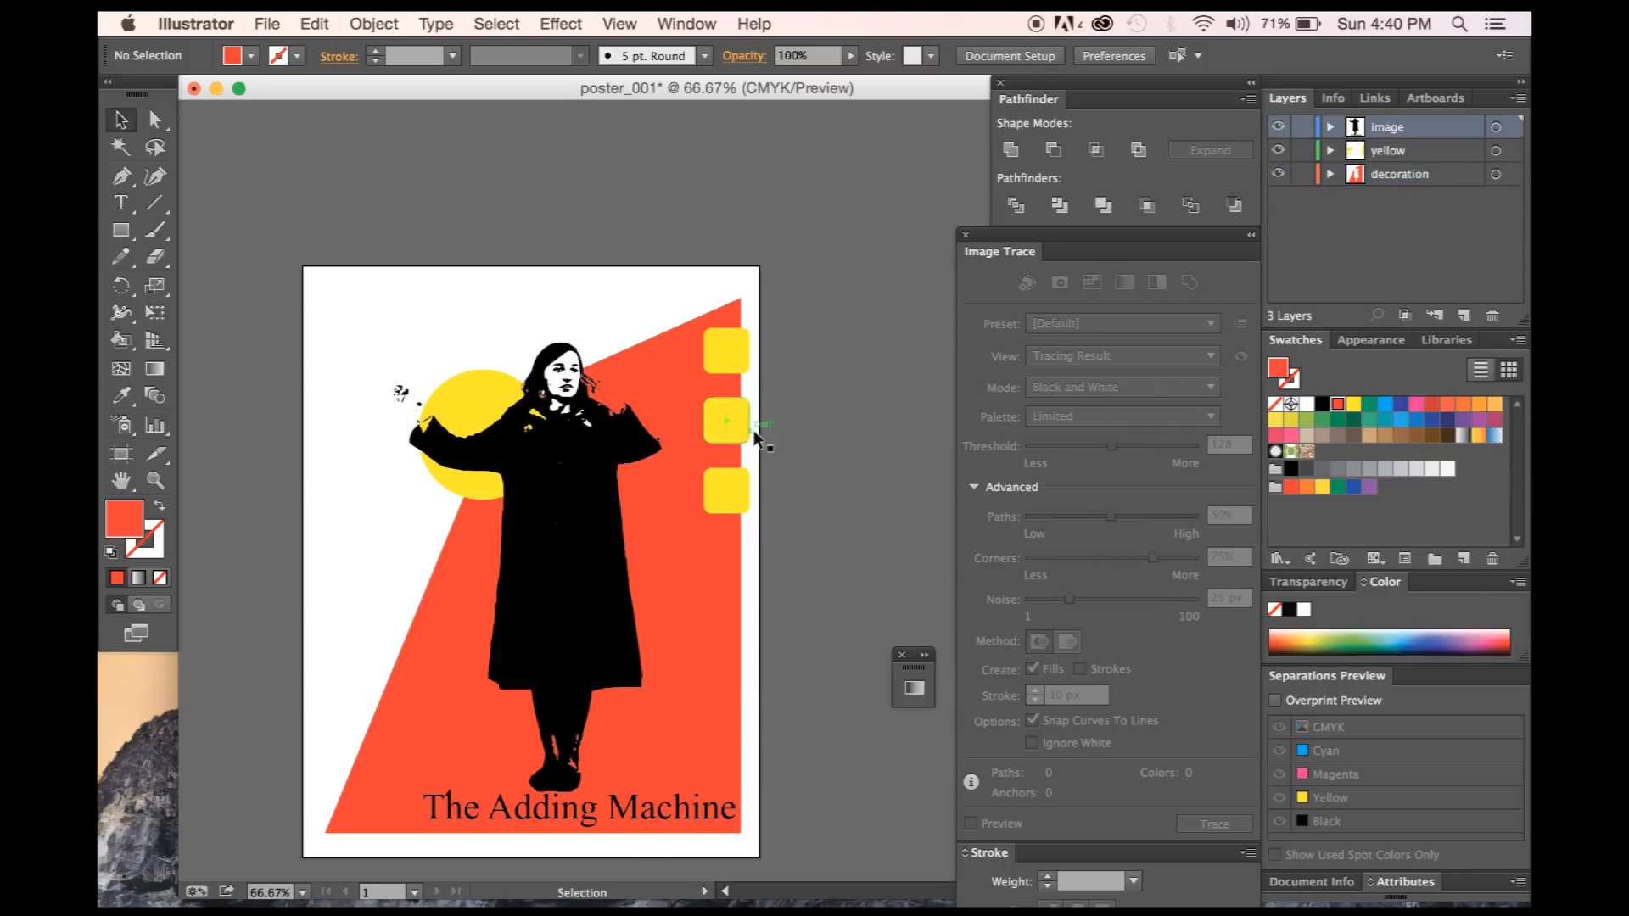
pyautogui.click(643, 821)
pyautogui.press('a')
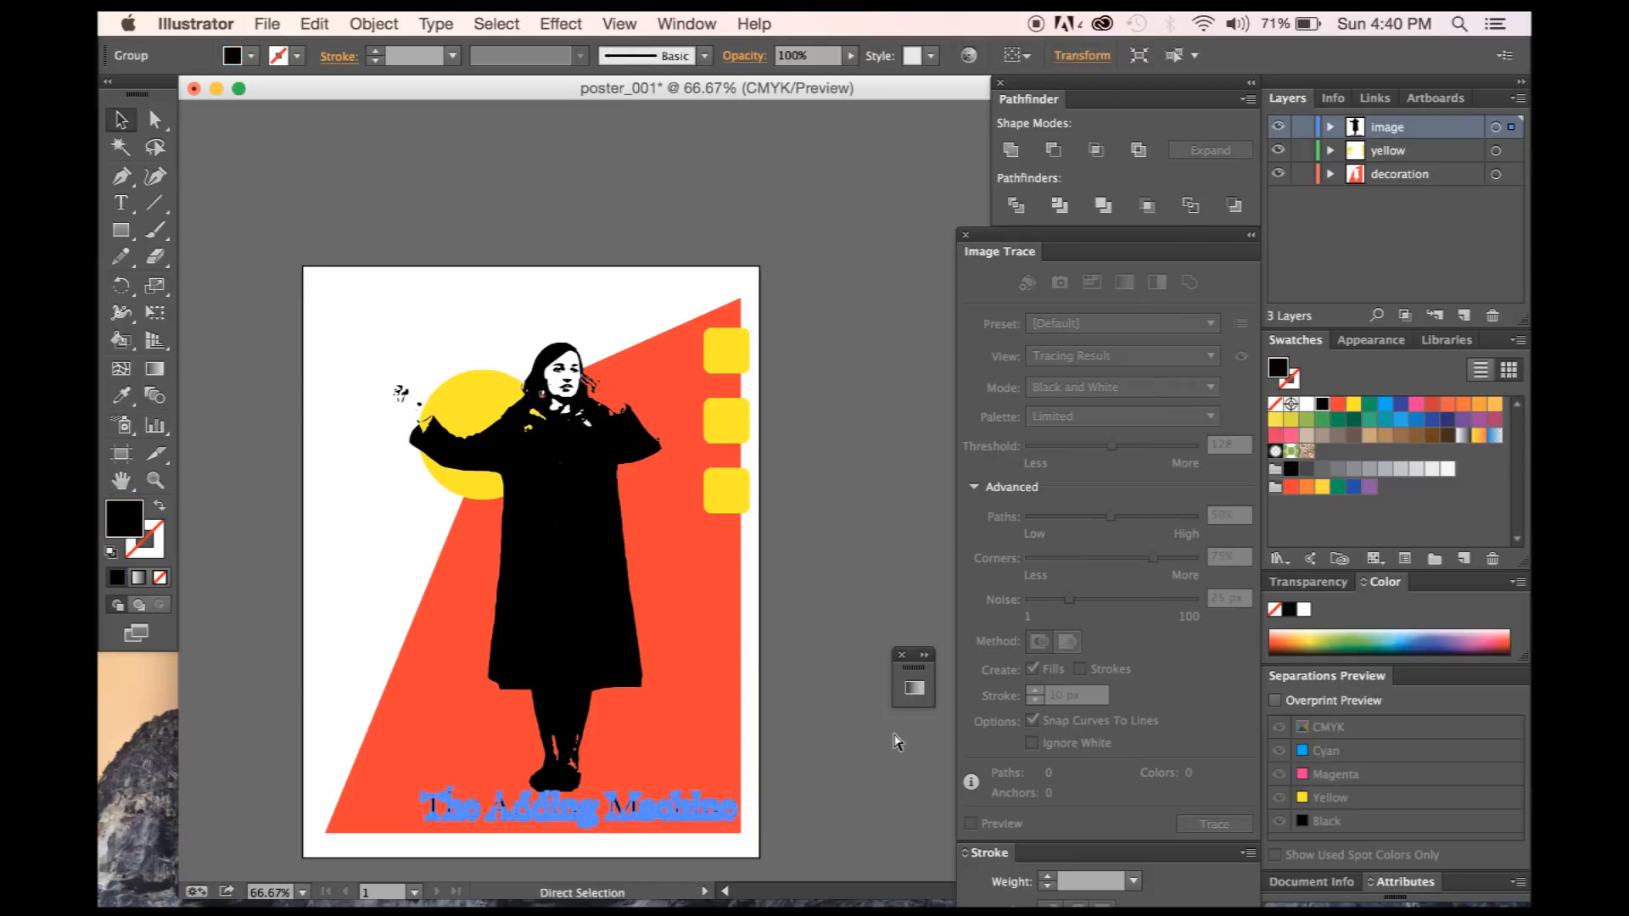
pyautogui.press('v')
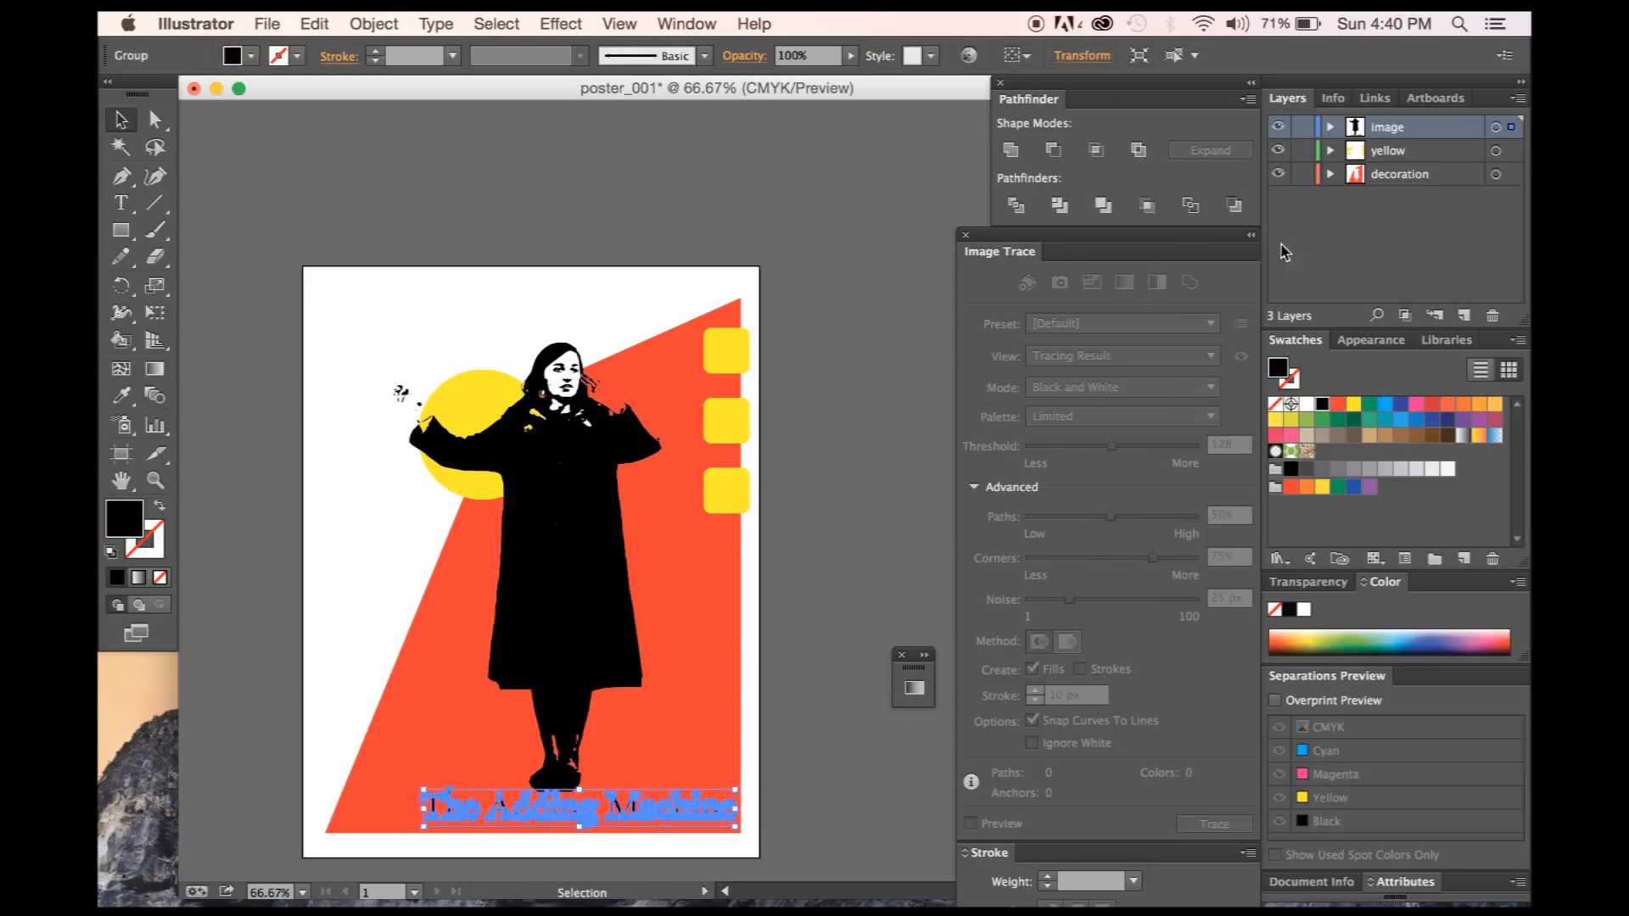
pyautogui.click(1278, 127)
pyautogui.click(1298, 170)
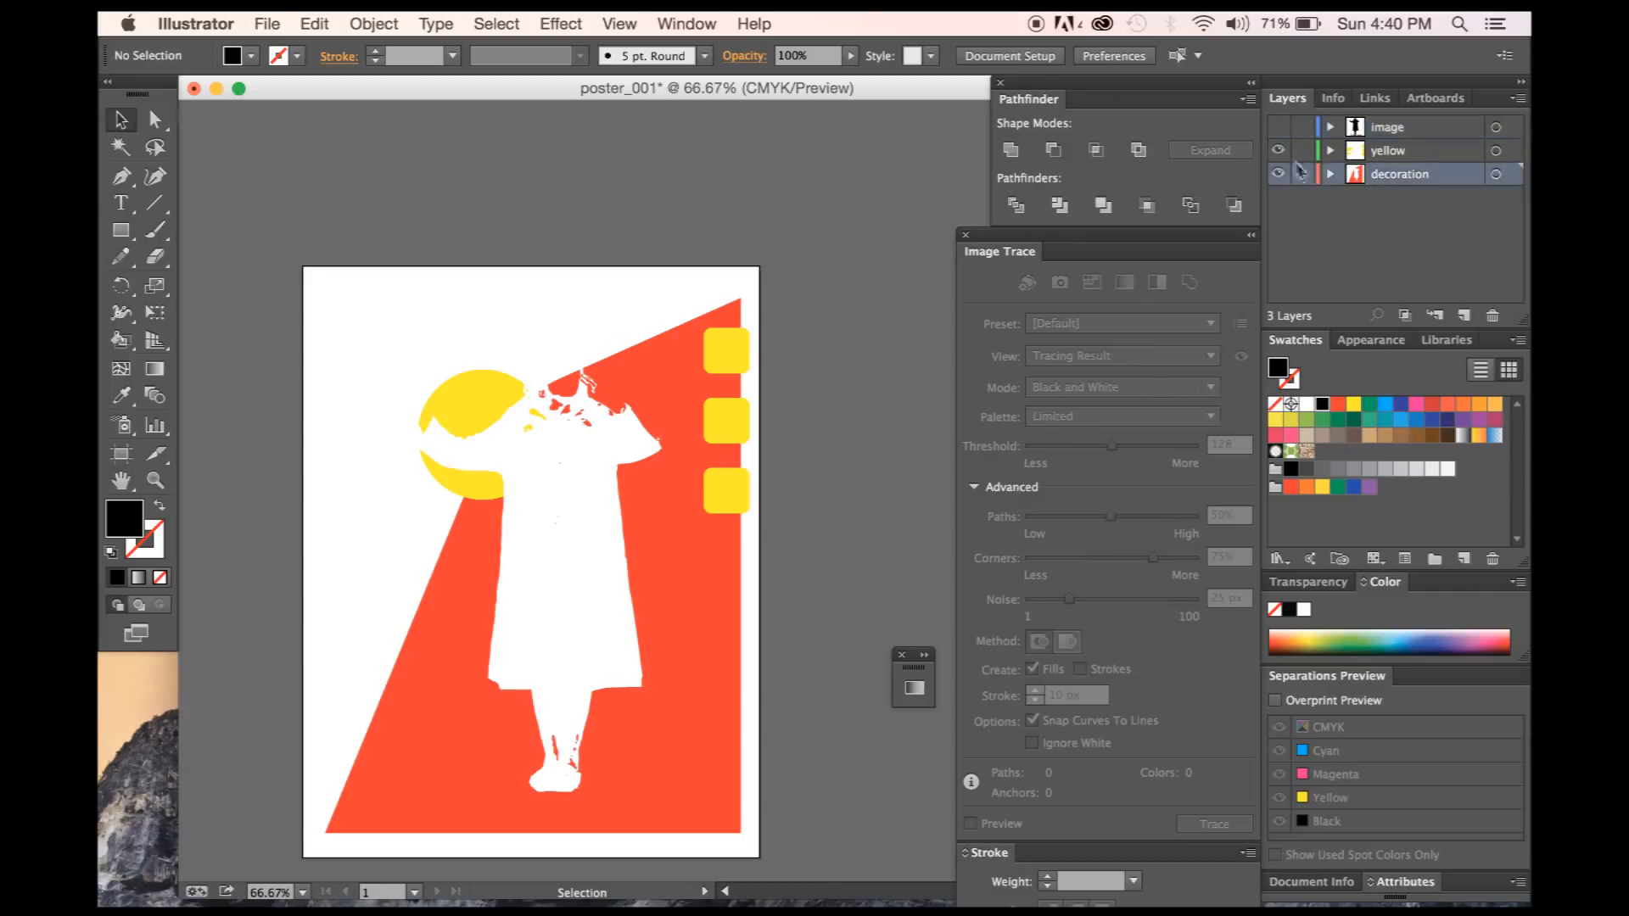
pyautogui.click(1277, 150)
pyautogui.press('a')
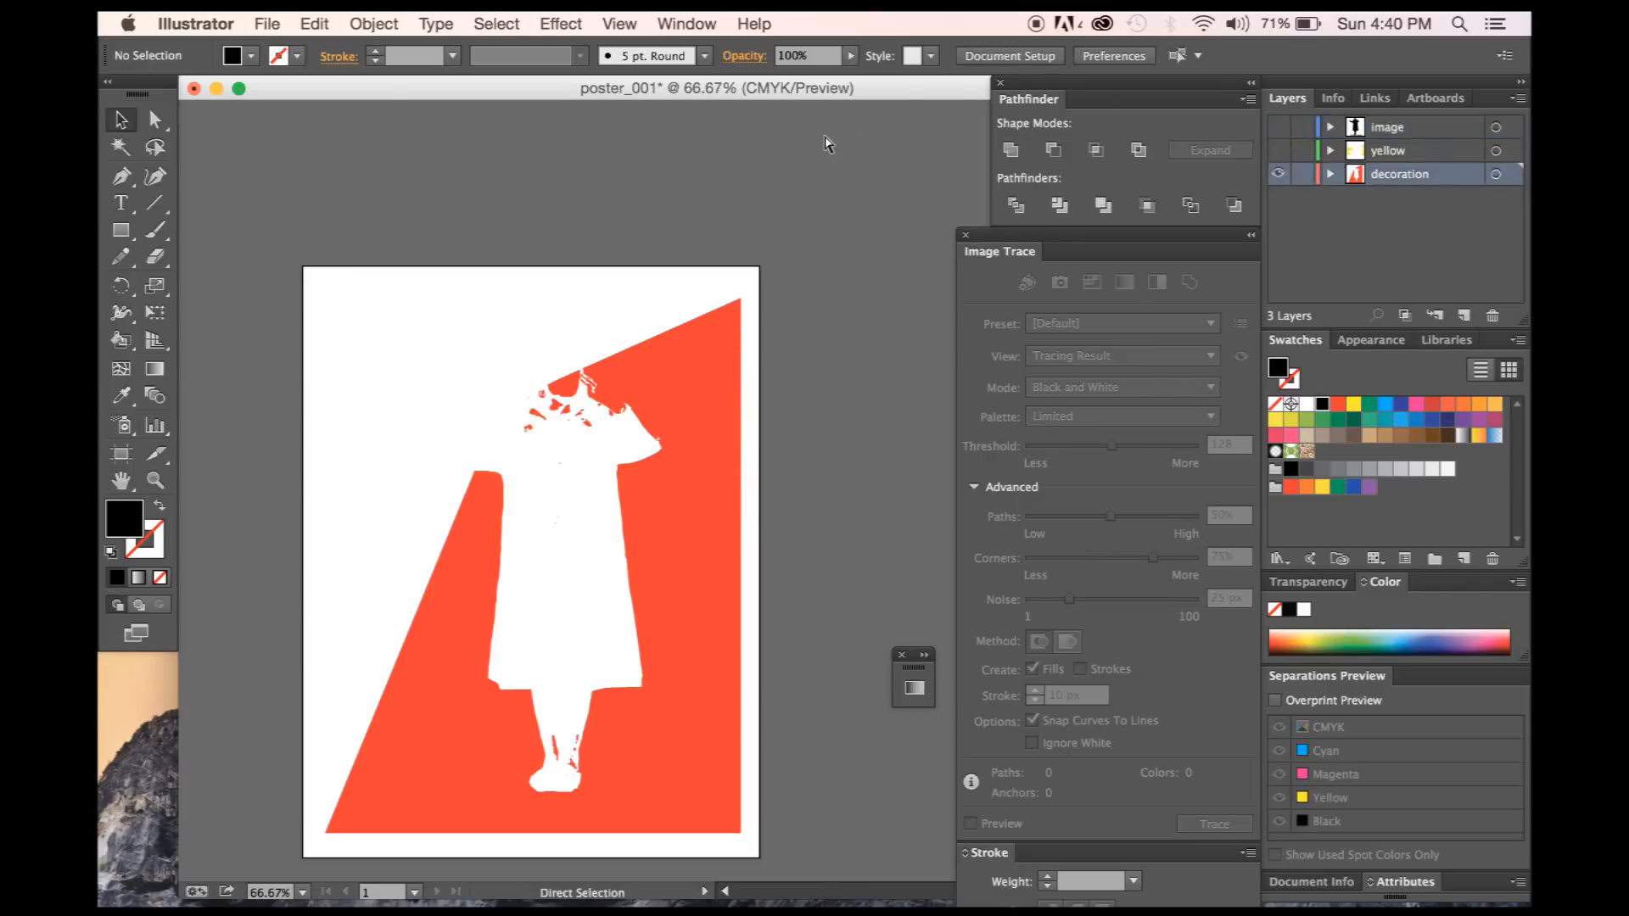
pyautogui.press('super+a')
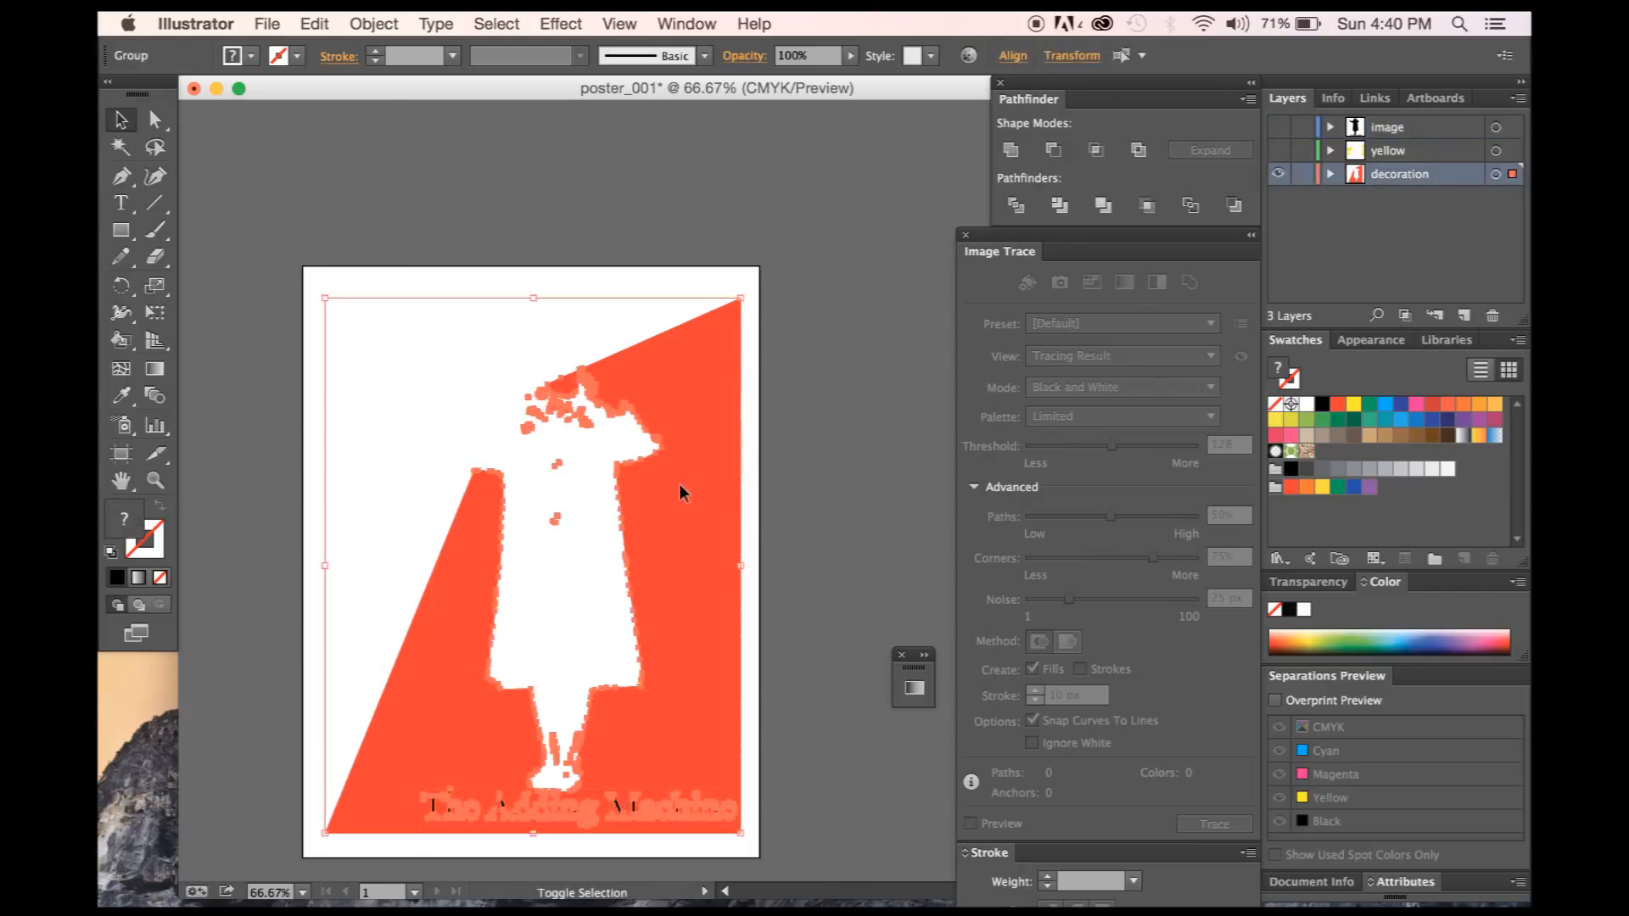
# Try to subtract the pasted title from the grouped red shape with Minus Front, and undo it.
pyautogui.click(1056, 150)
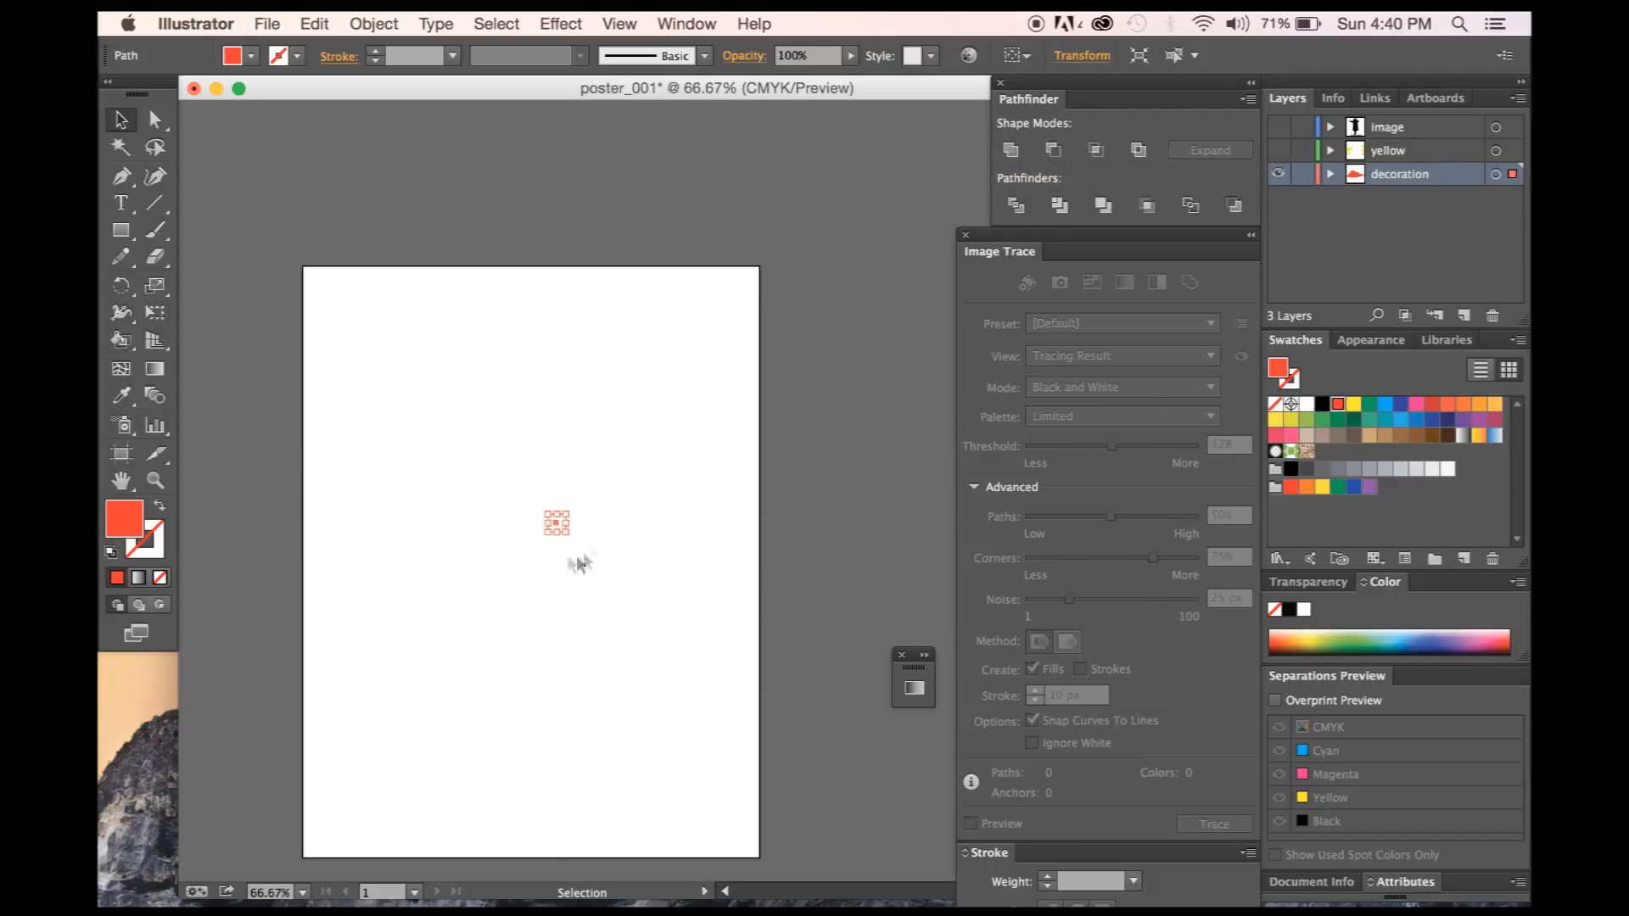
pyautogui.press('a')
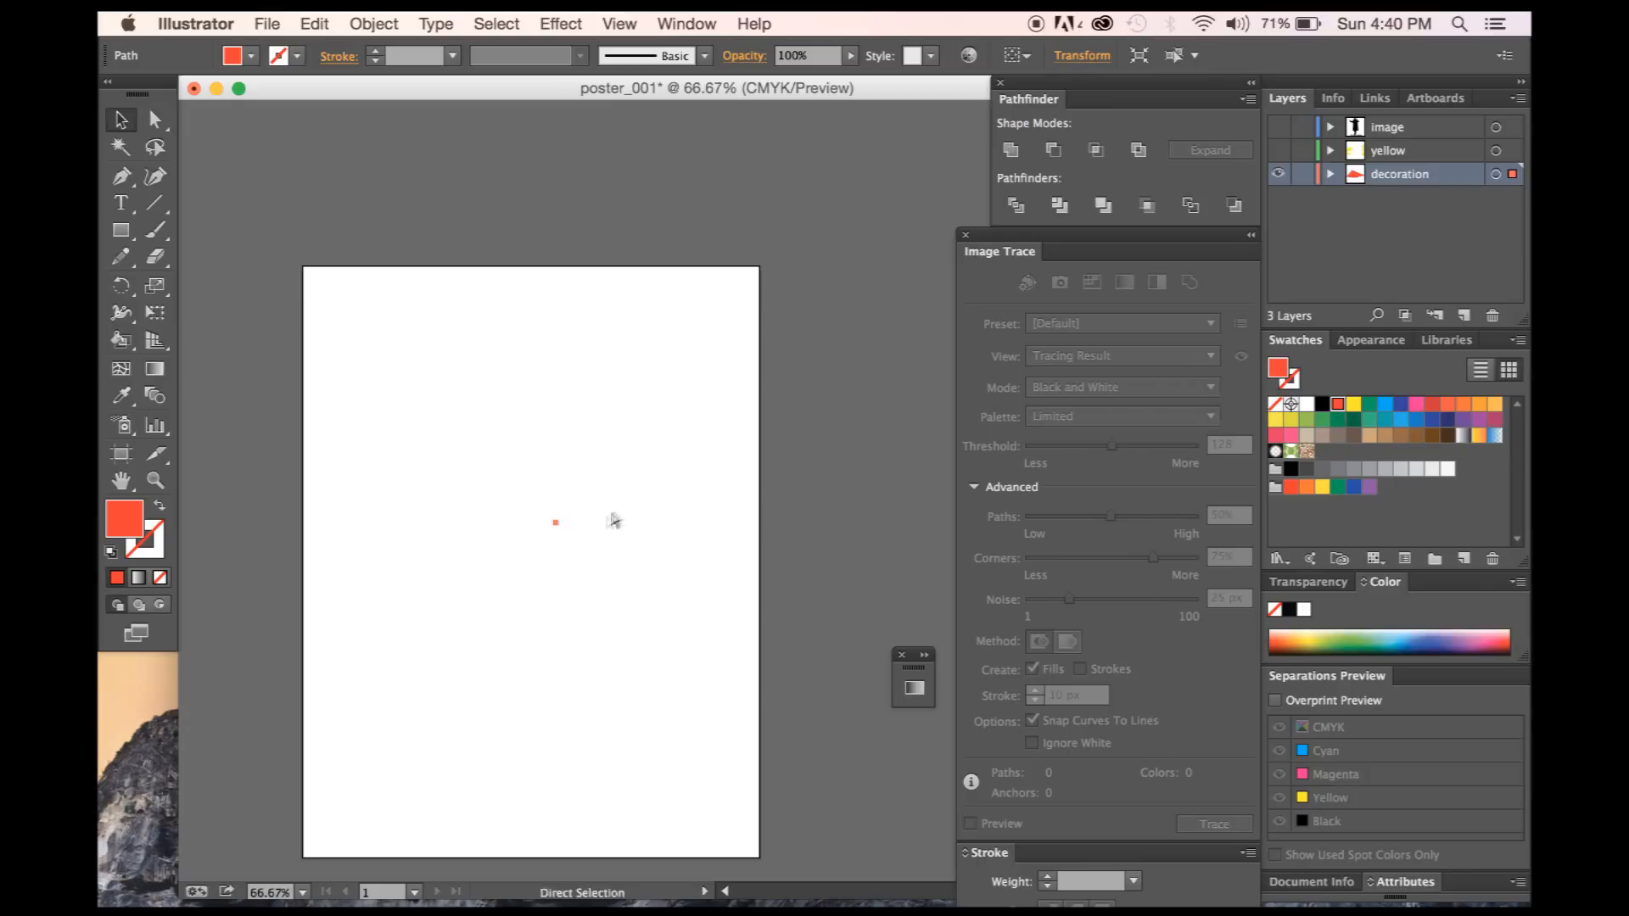
pyautogui.click(833, 475)
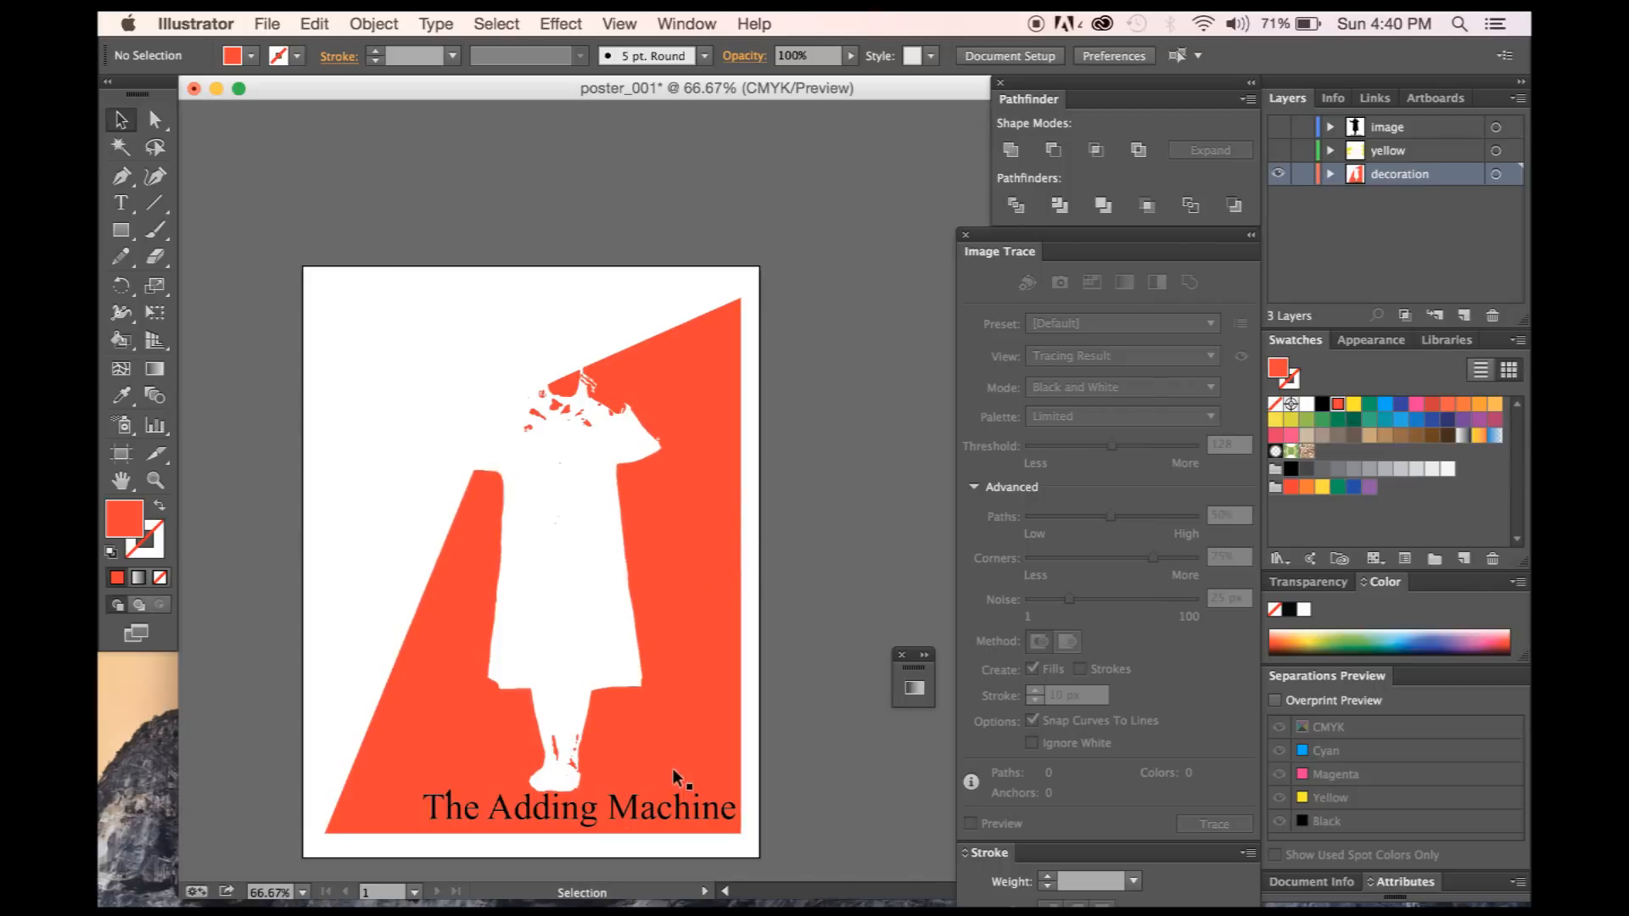
# Unite the red decoration pieces with Pathfinder, leaving the title out.
pyautogui.click(647, 726)
pyautogui.moveTo(404, 335); pyautogui.dragTo(707, 755)
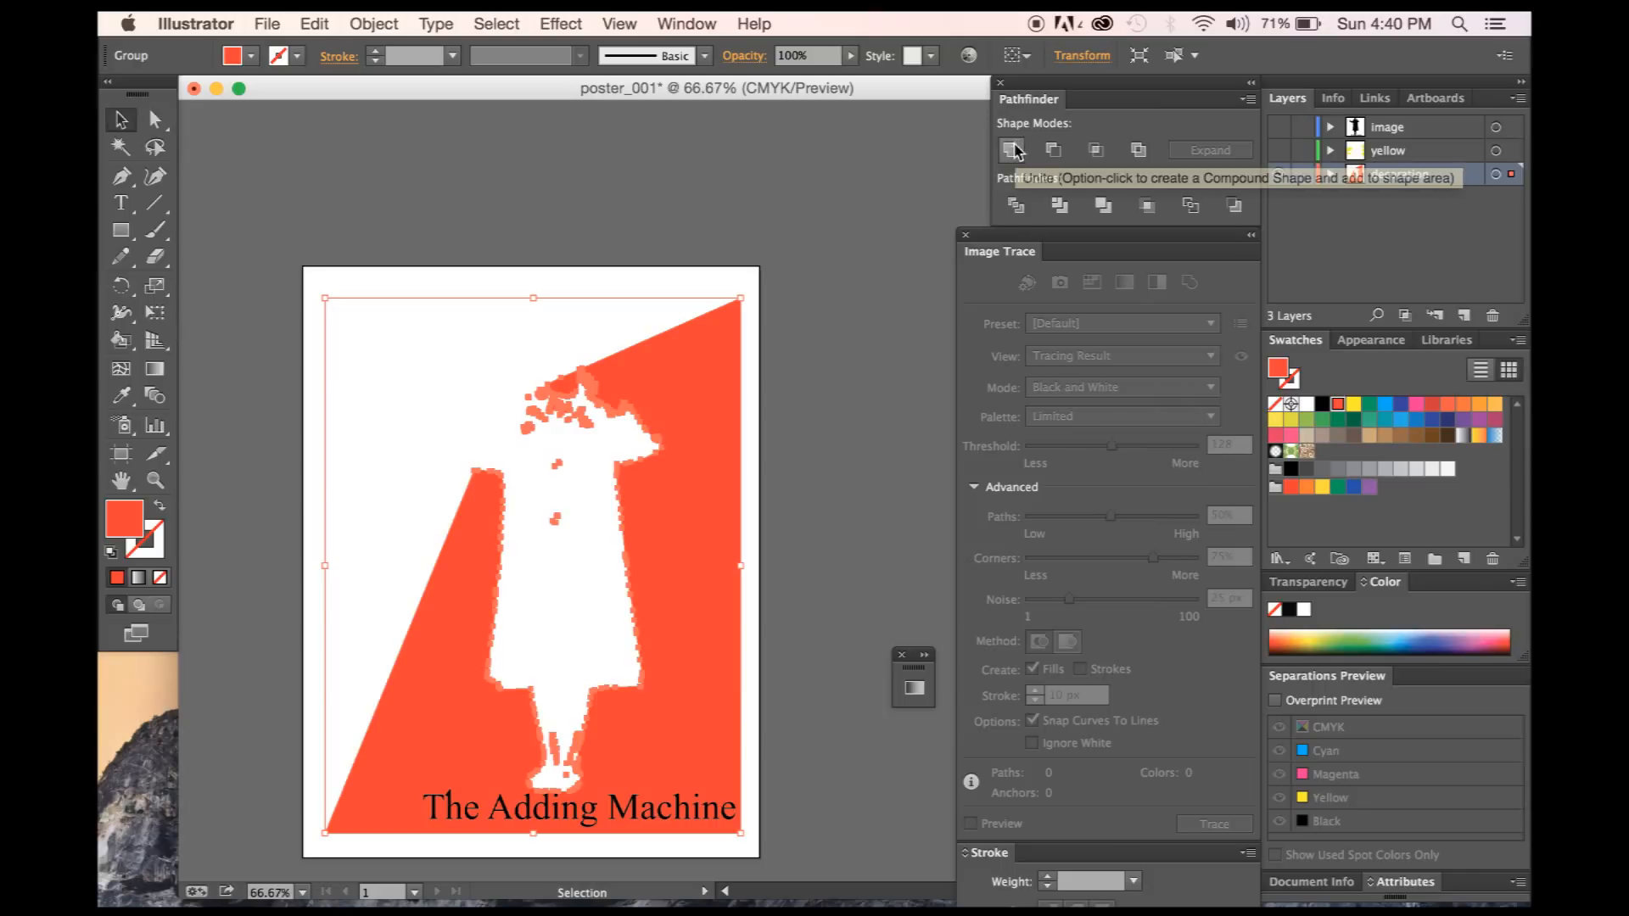
pyautogui.click(781, 308)
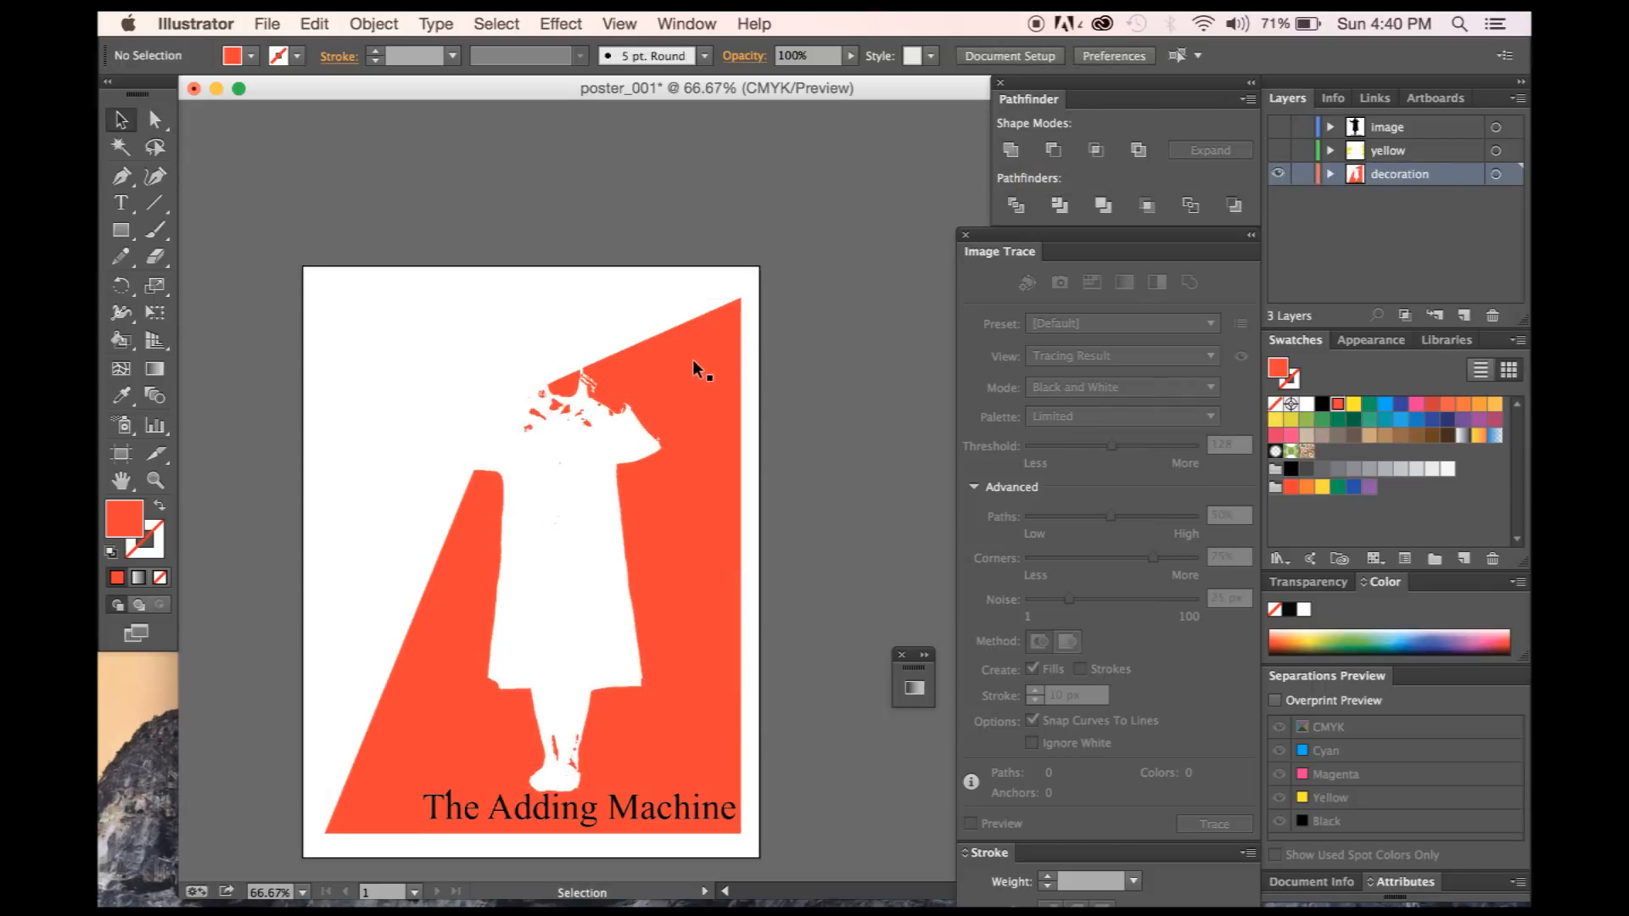
# Try to subtract the title from the united red group with Minus Front, and undo the subtraction.
pyautogui.moveTo(675, 808); pyautogui.dragTo(680, 788)
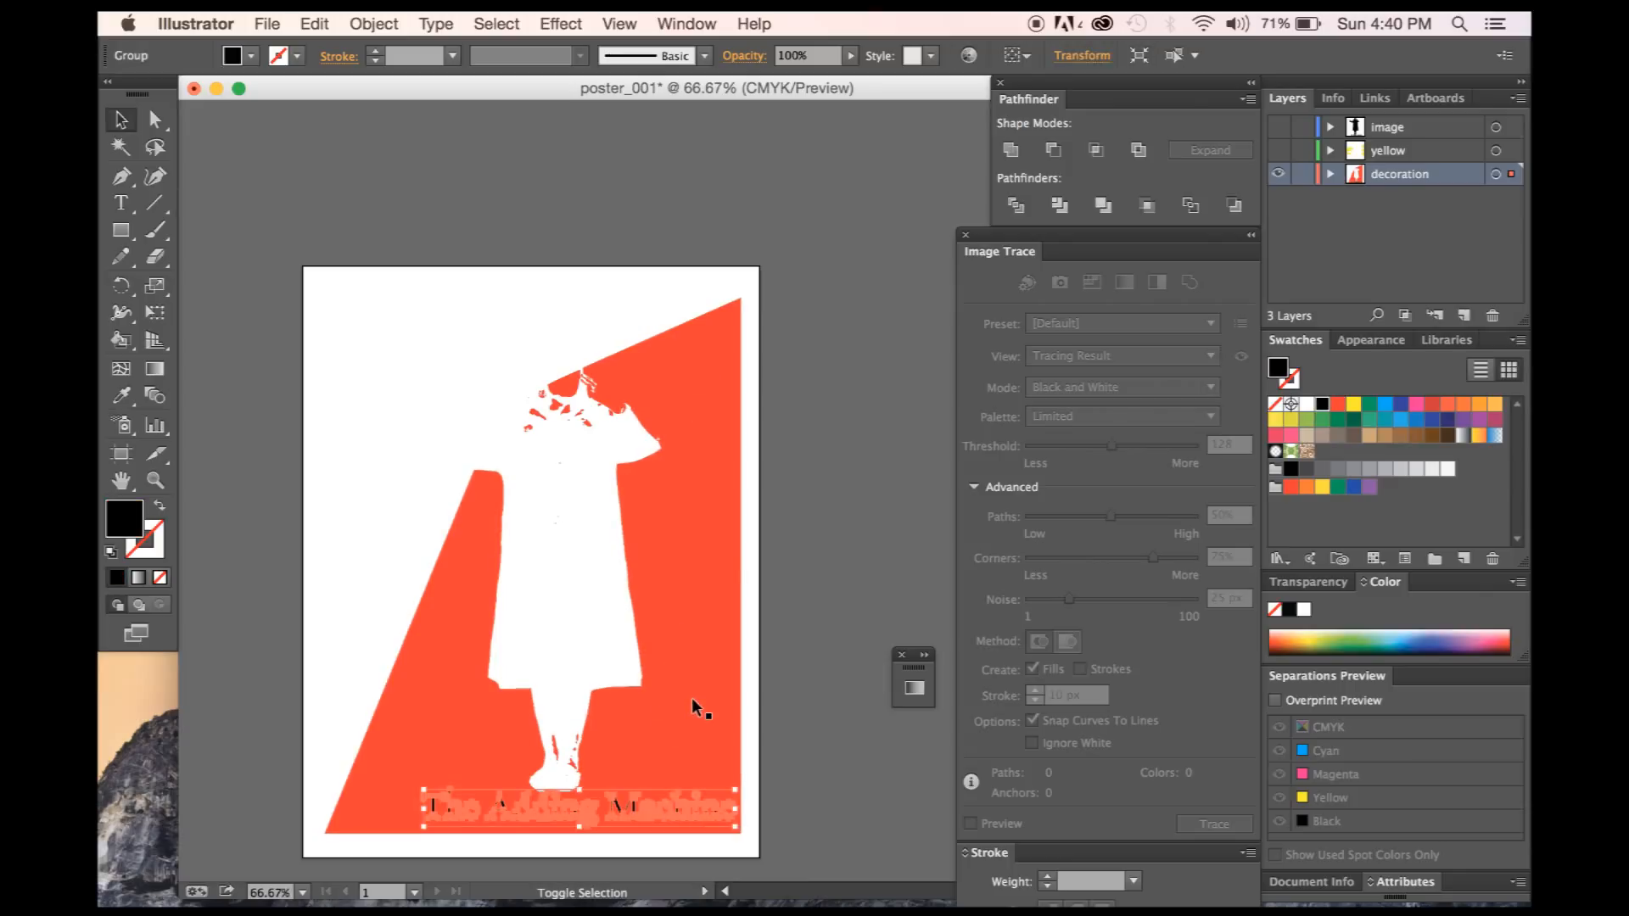
pyautogui.click(691, 697)
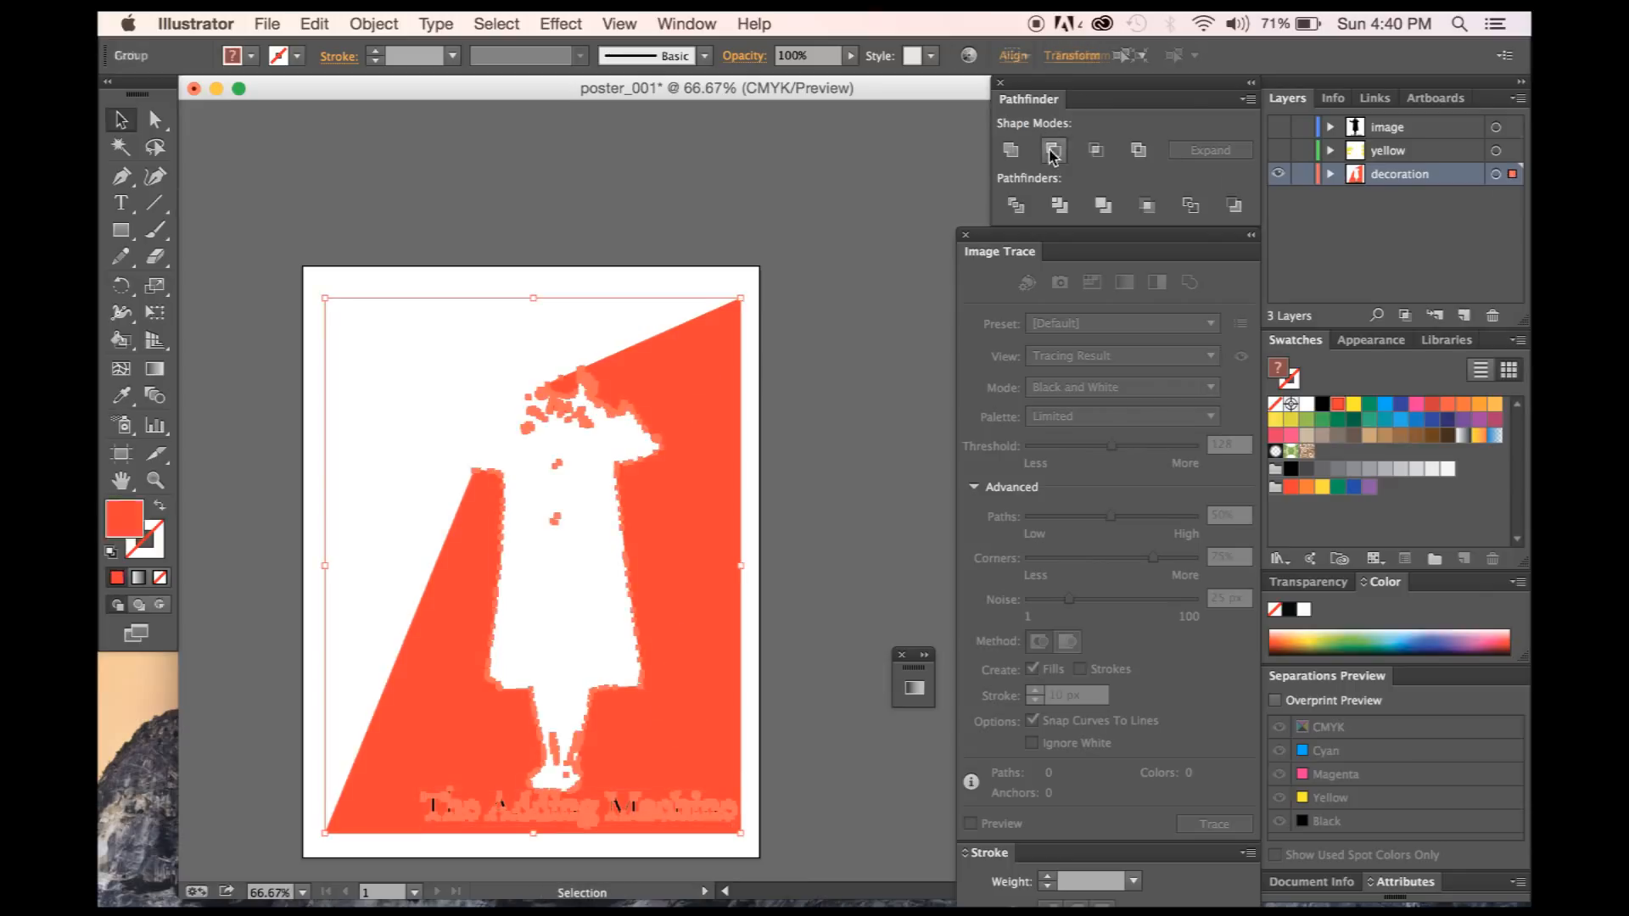
pyautogui.click(1053, 151)
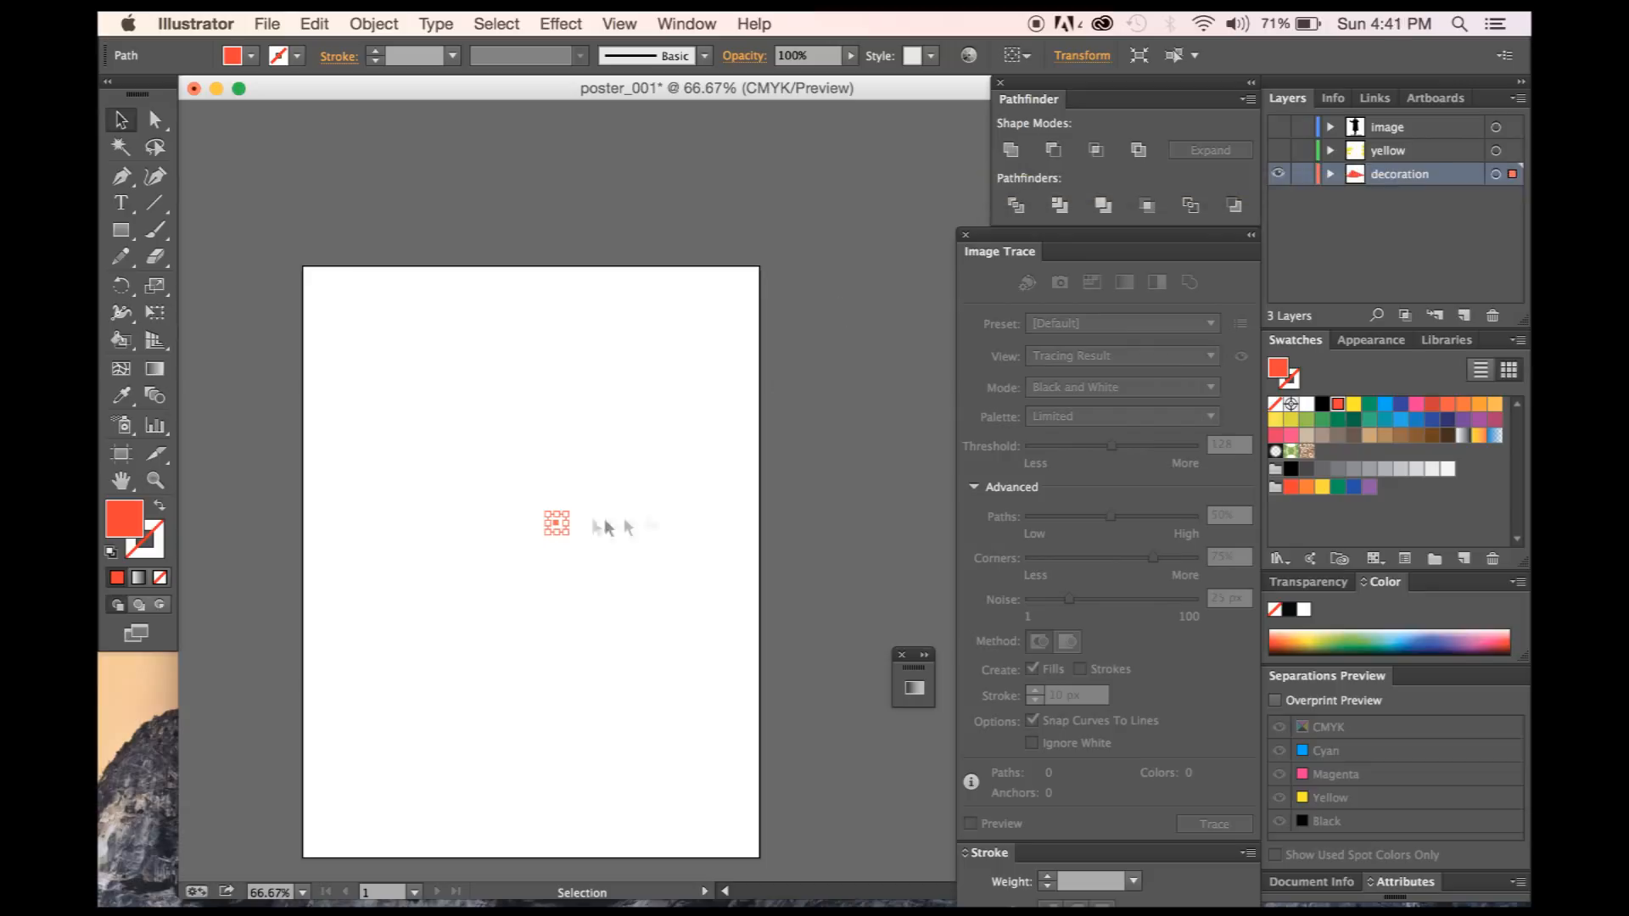
pyautogui.press('super+z')
pyautogui.click(816, 503)
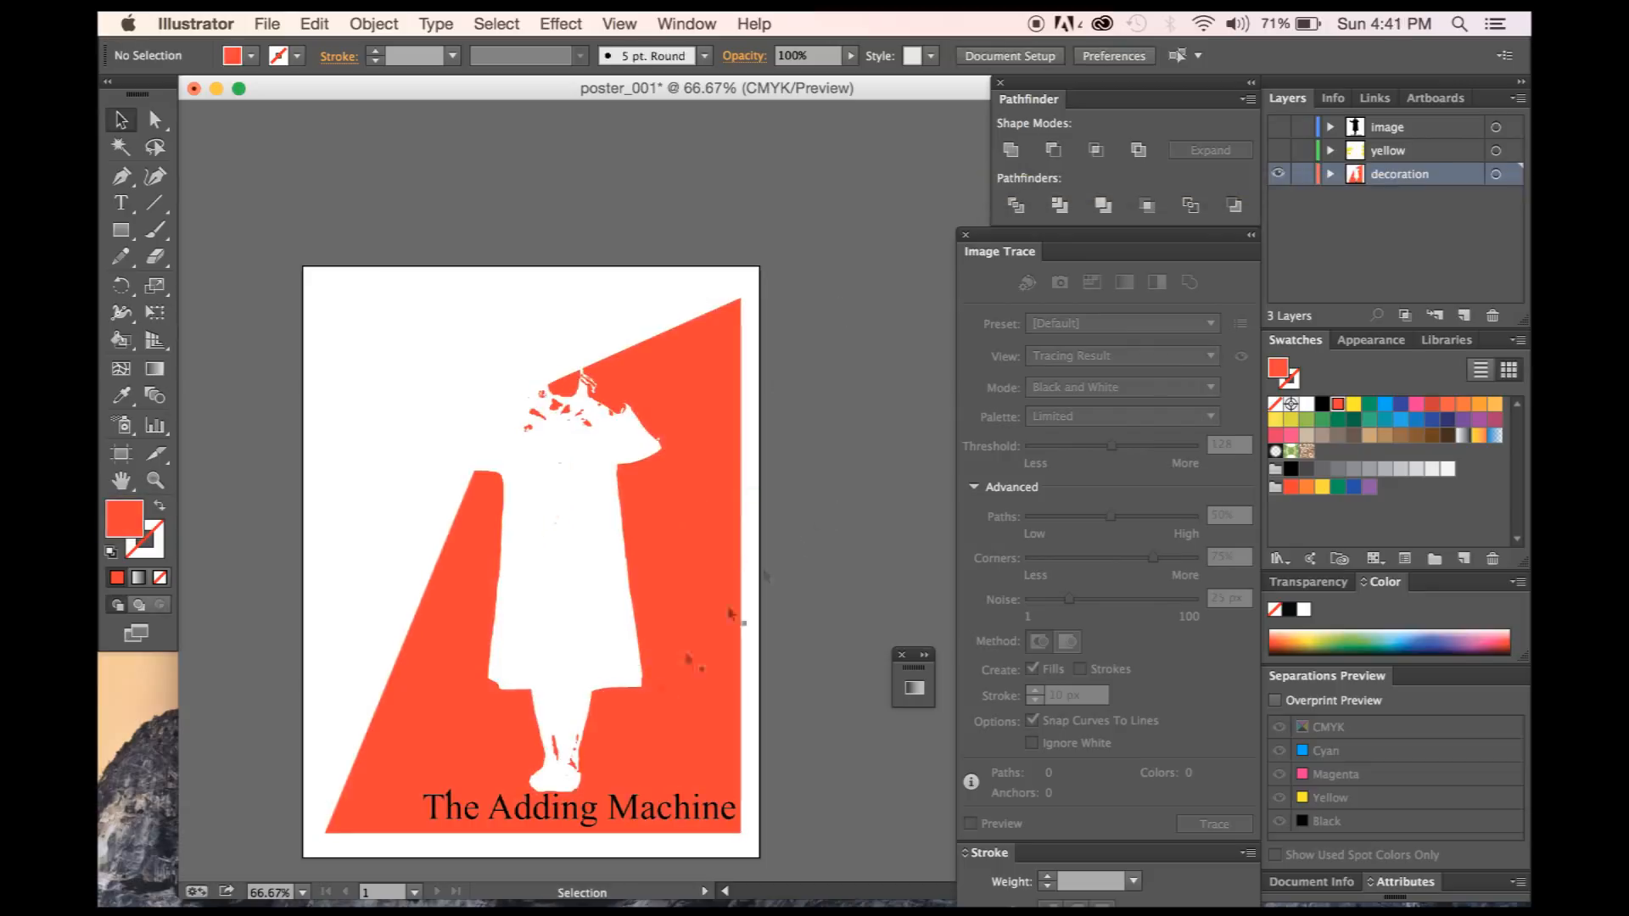
# Make the red decoration group into a compound path, leaving the title out.
pyautogui.click(672, 698)
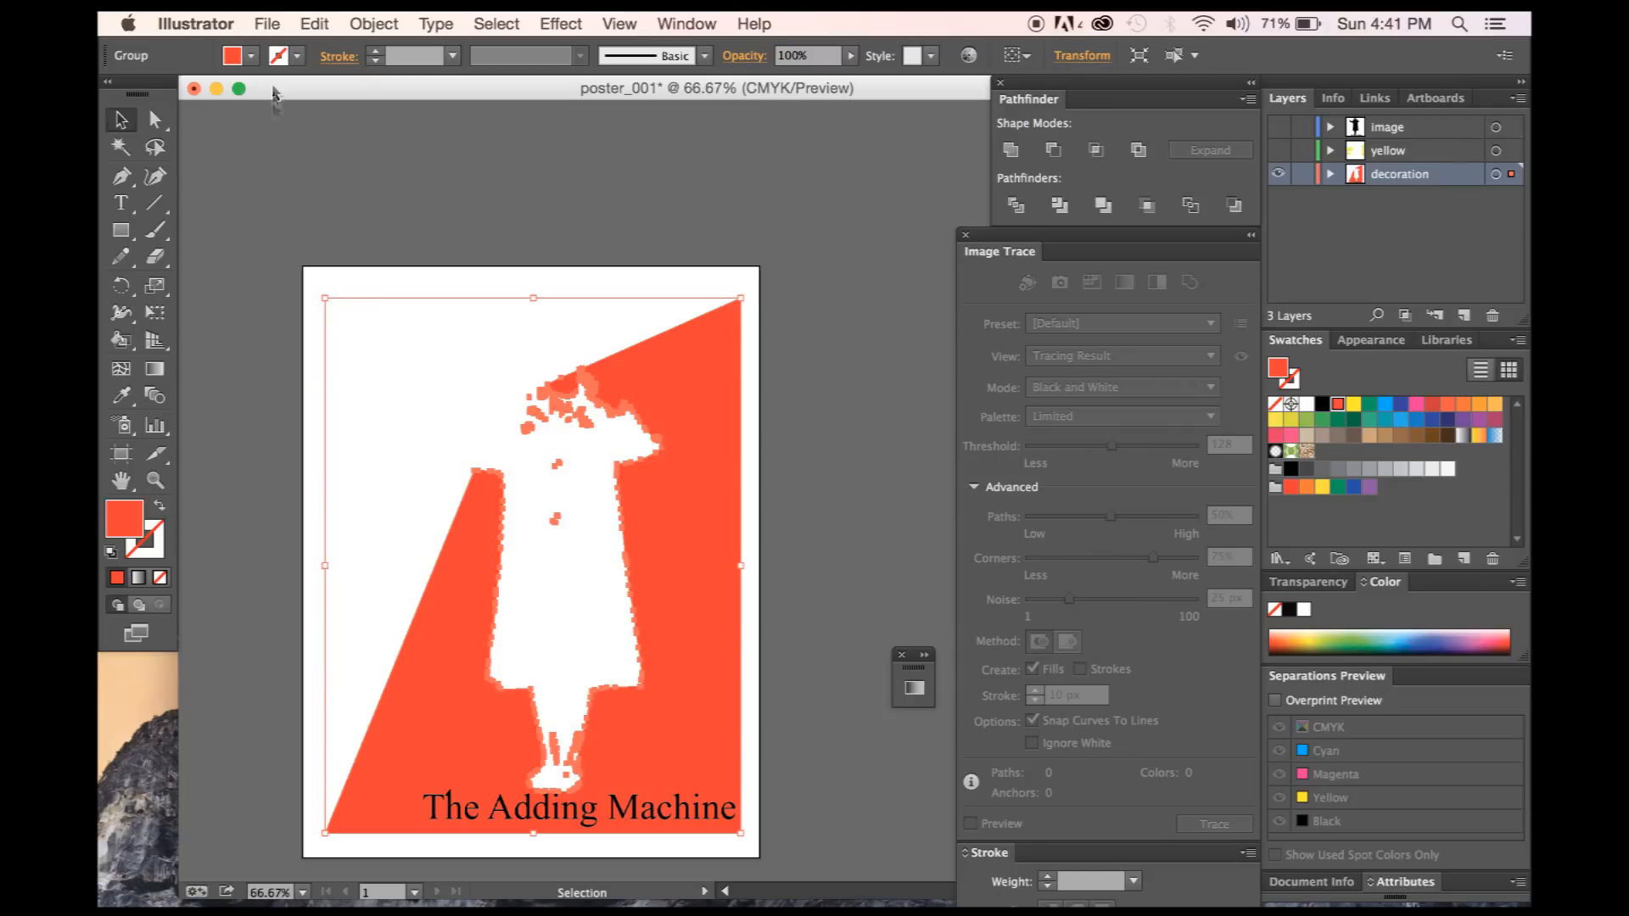
pyautogui.click(371, 26)
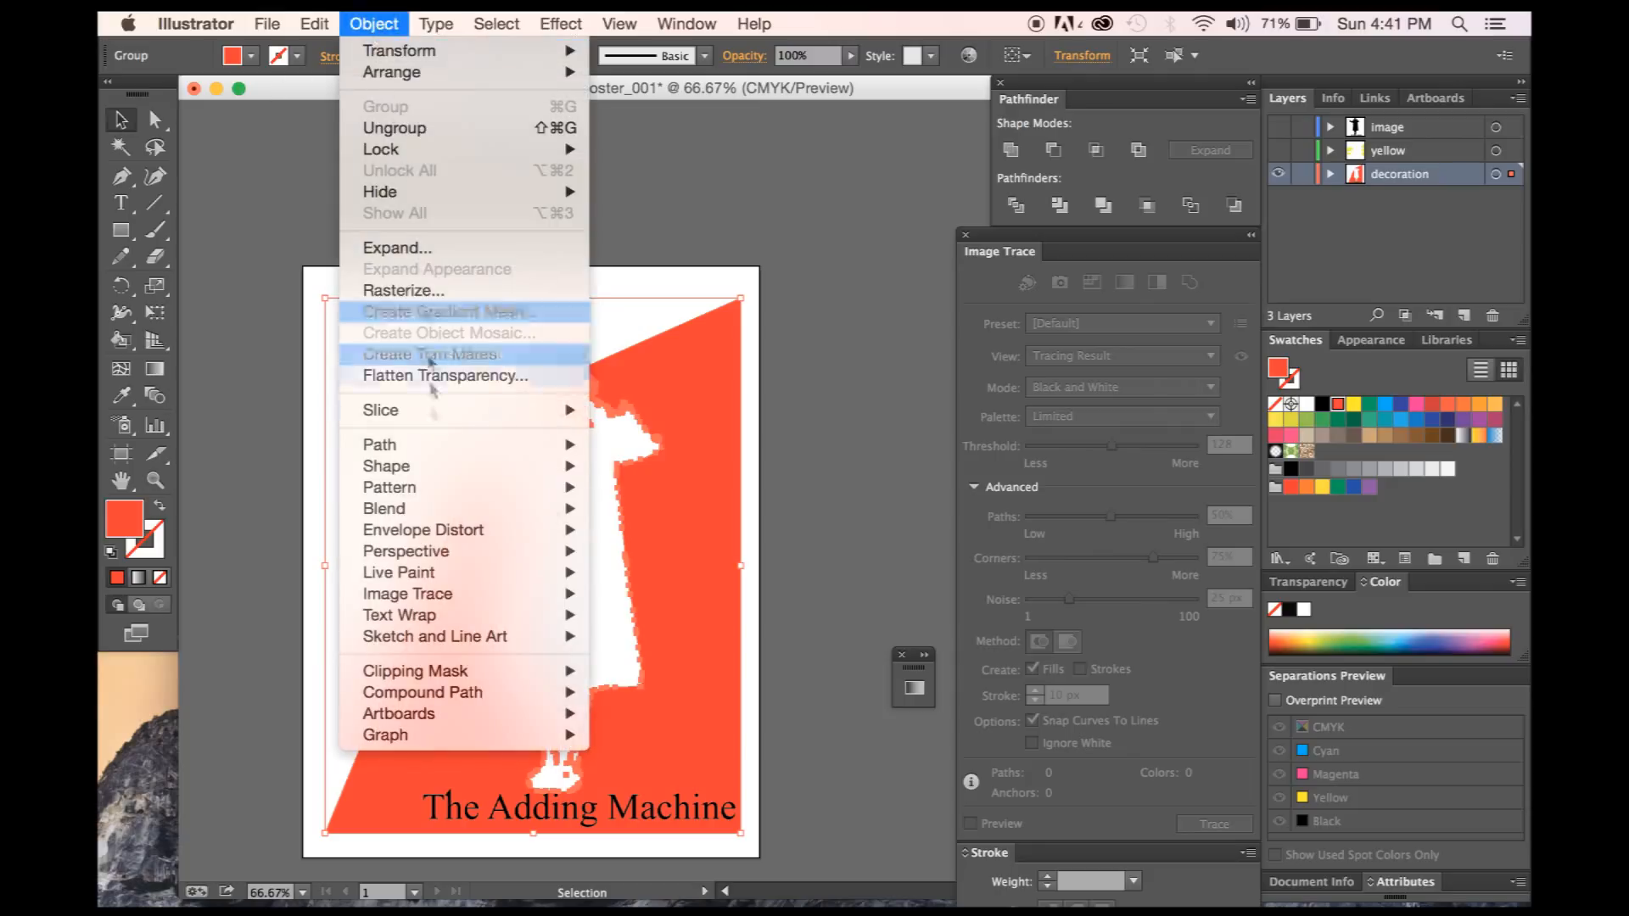
pyautogui.moveTo(495, 700)
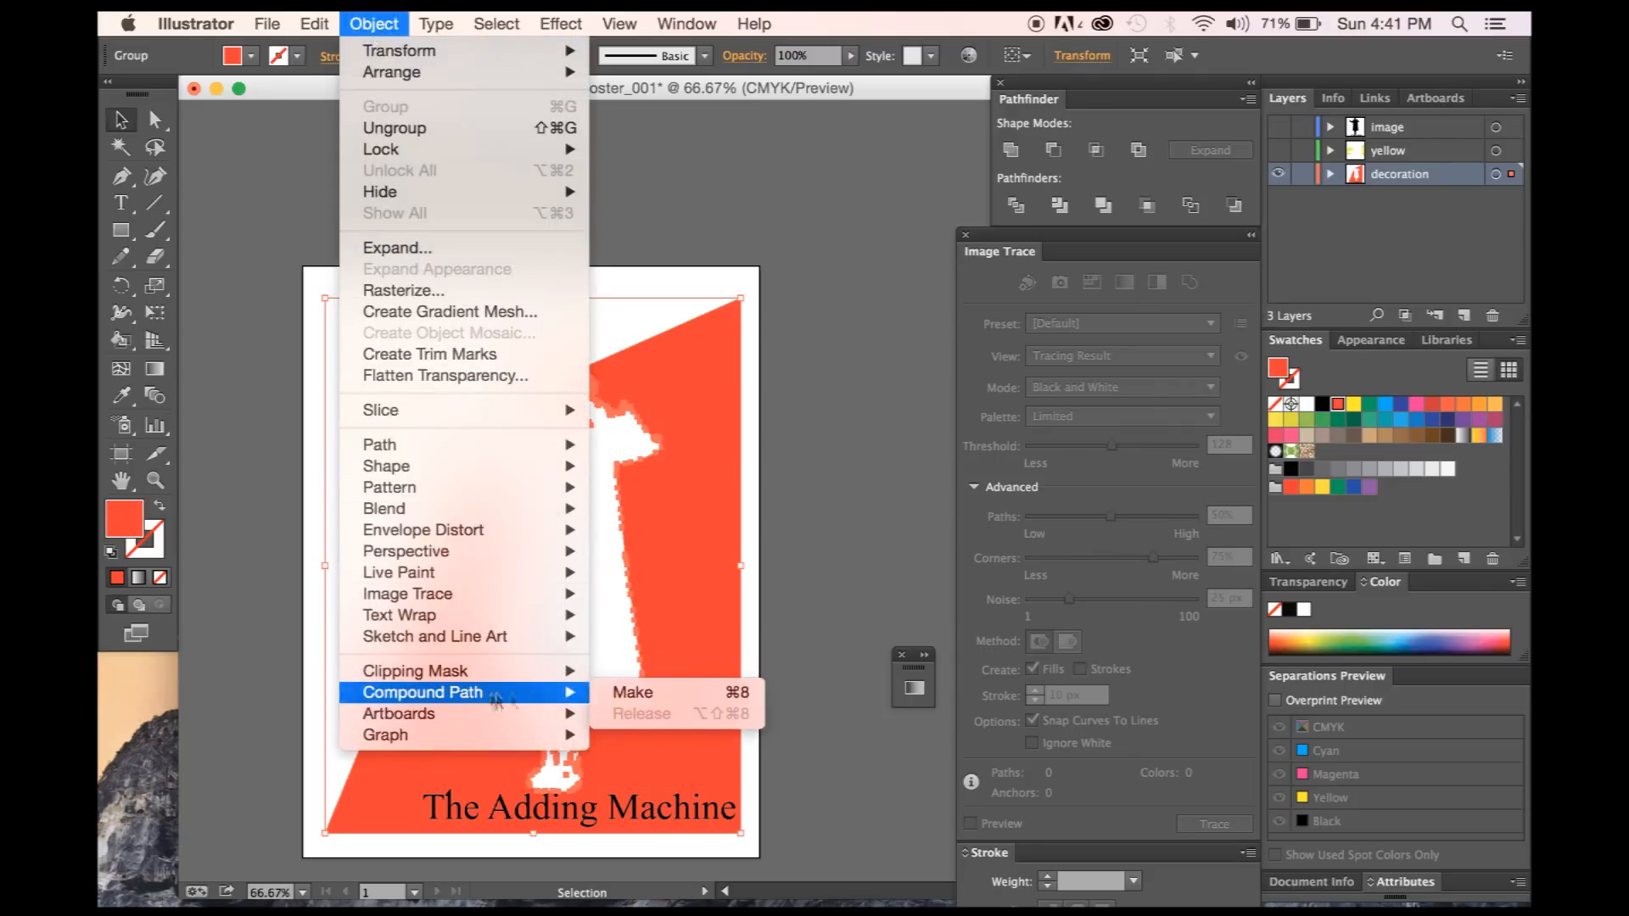
pyautogui.click(651, 694)
pyautogui.click(777, 655)
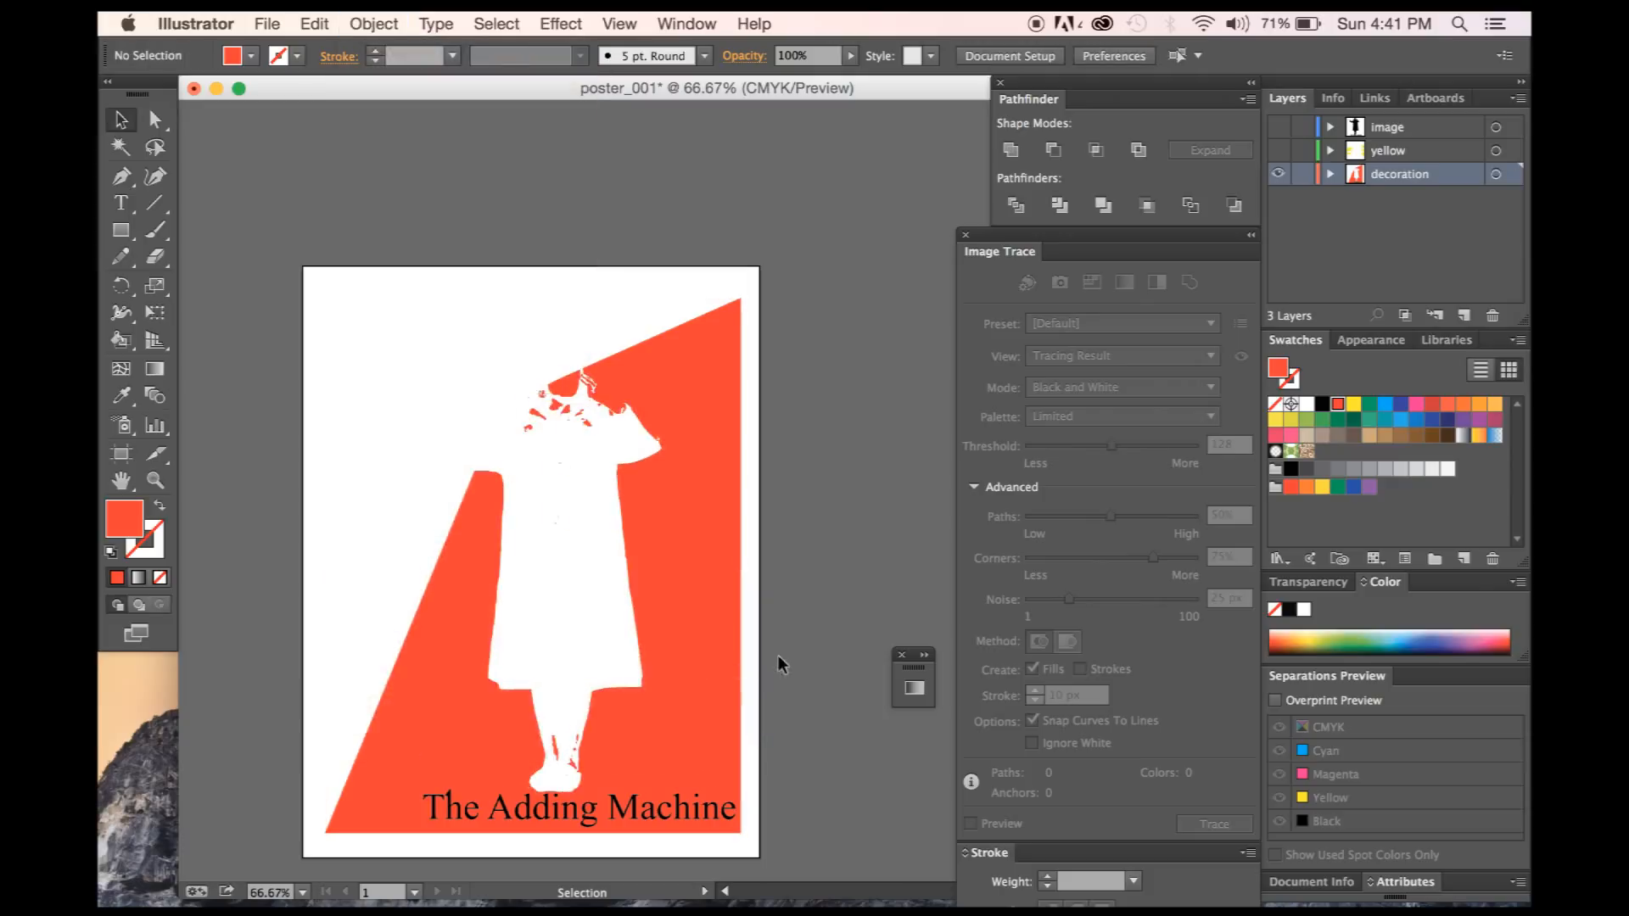
# Subtract the title "The Adding Machine" from the red compound path with Minus Front.
pyautogui.click(664, 802)
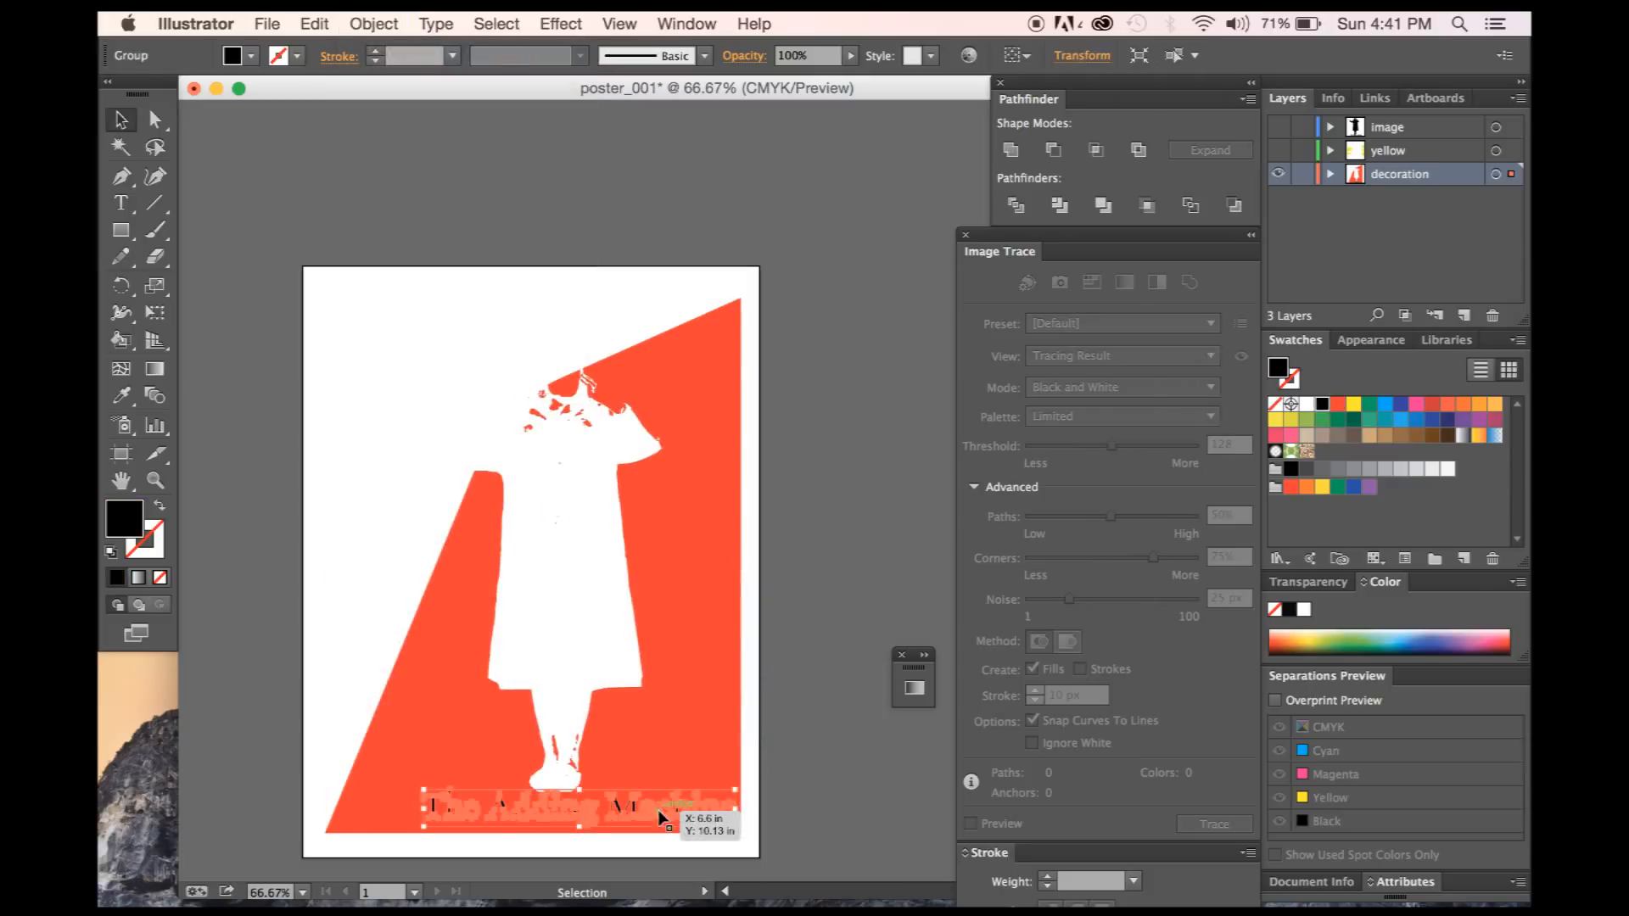
pyautogui.keyDown('shift'); pyautogui.click(697, 706); pyautogui.keyUp('shift')
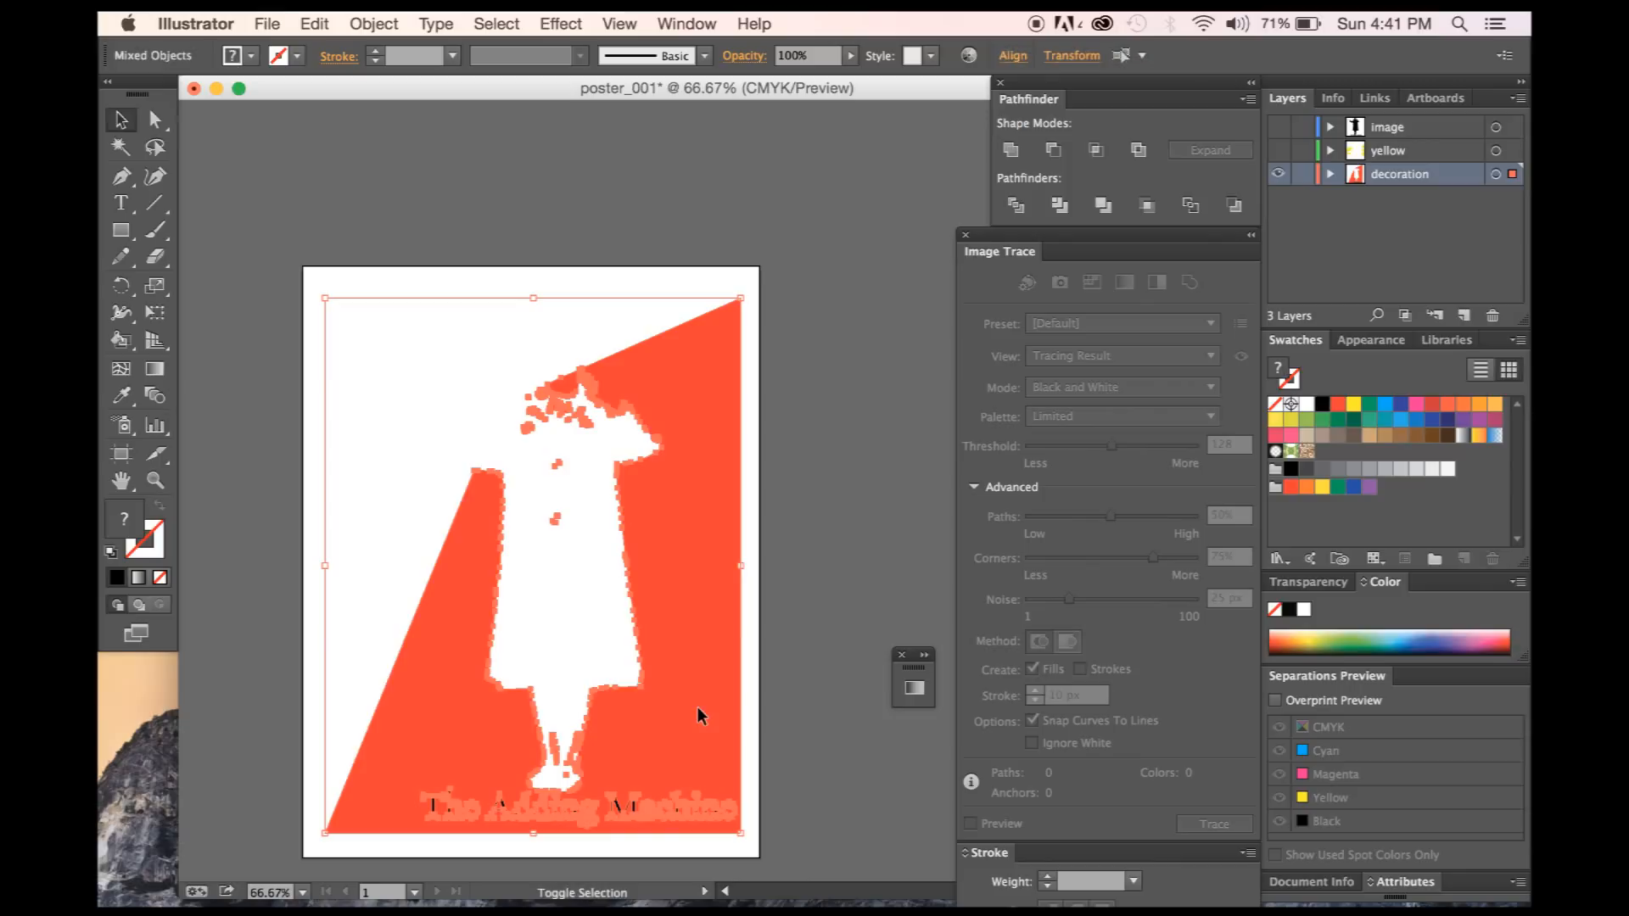
pyautogui.click(1053, 149)
pyautogui.click(797, 361)
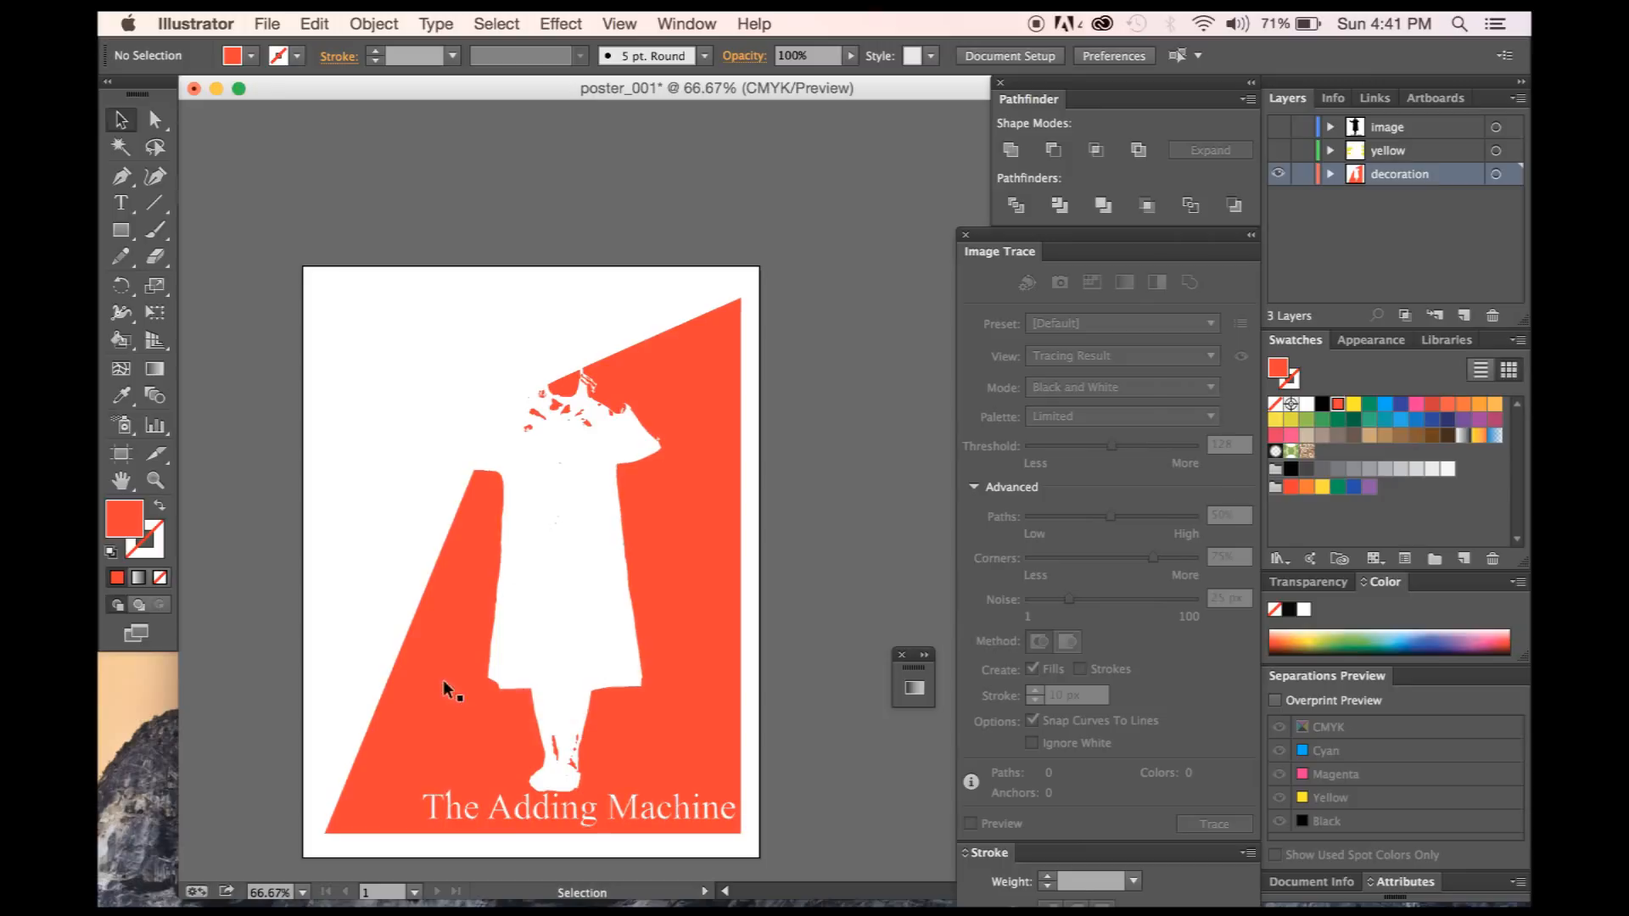
# Show only the yellow layer and examine the cut circle and the three rounded squares.
pyautogui.click(1278, 150)
pyautogui.click(1279, 175)
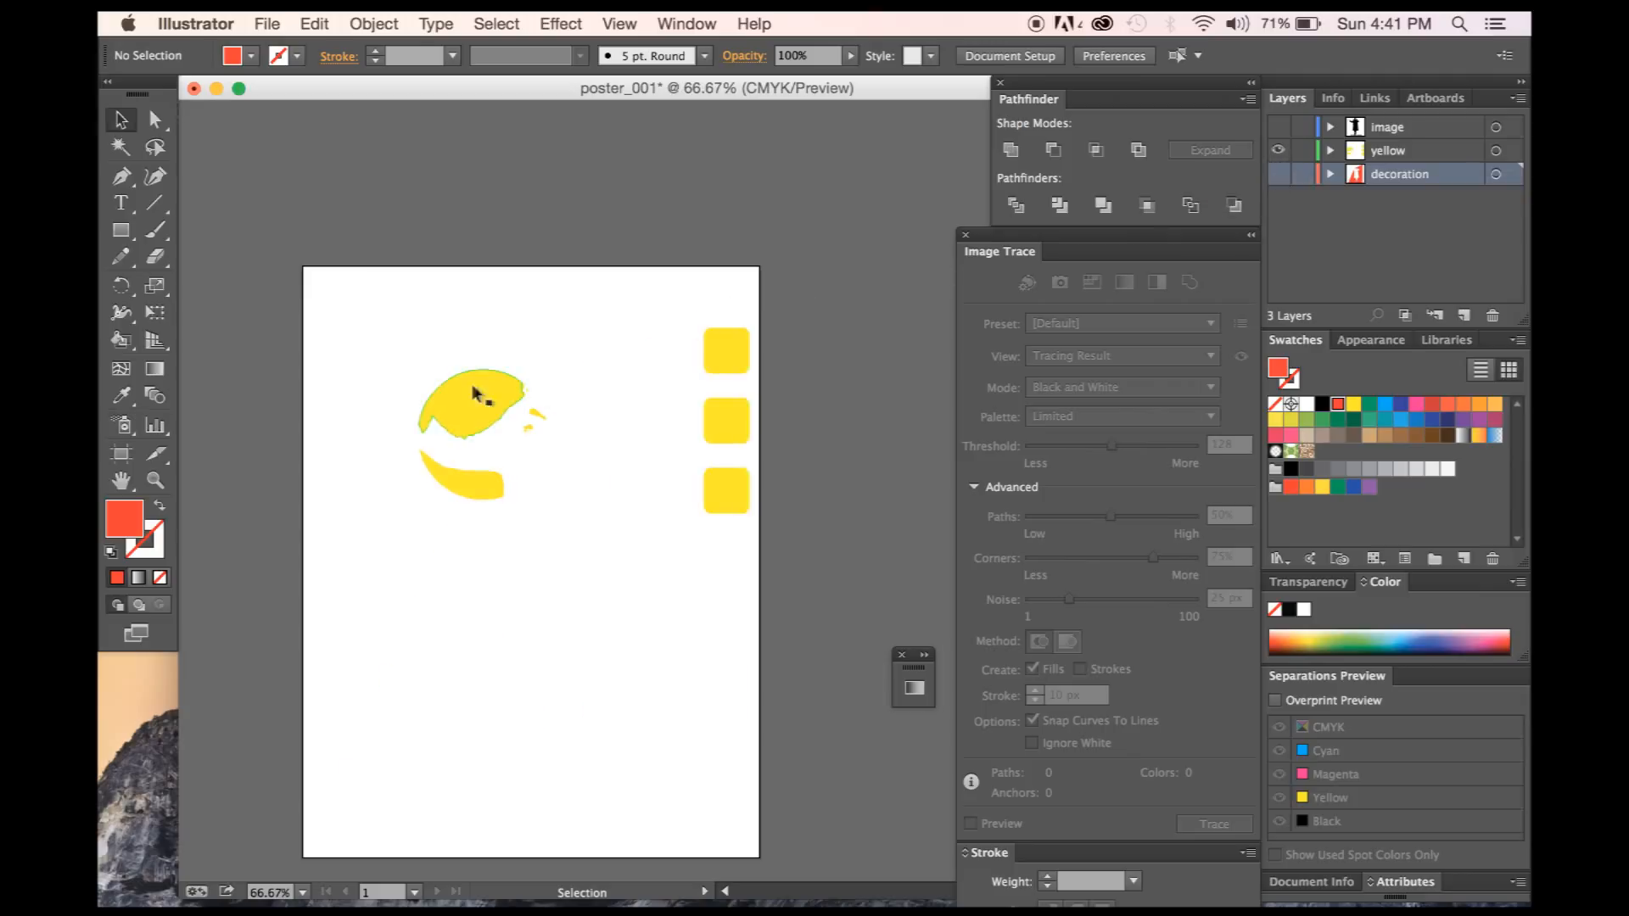
pyautogui.click(470, 385)
pyautogui.click(720, 350)
pyautogui.click(719, 428)
pyautogui.click(727, 480)
pyautogui.click(837, 467)
# Hide the yellow layer, show the image layer and make it the active layer.
pyautogui.click(1279, 150)
pyautogui.click(1278, 127)
pyautogui.click(1358, 134)
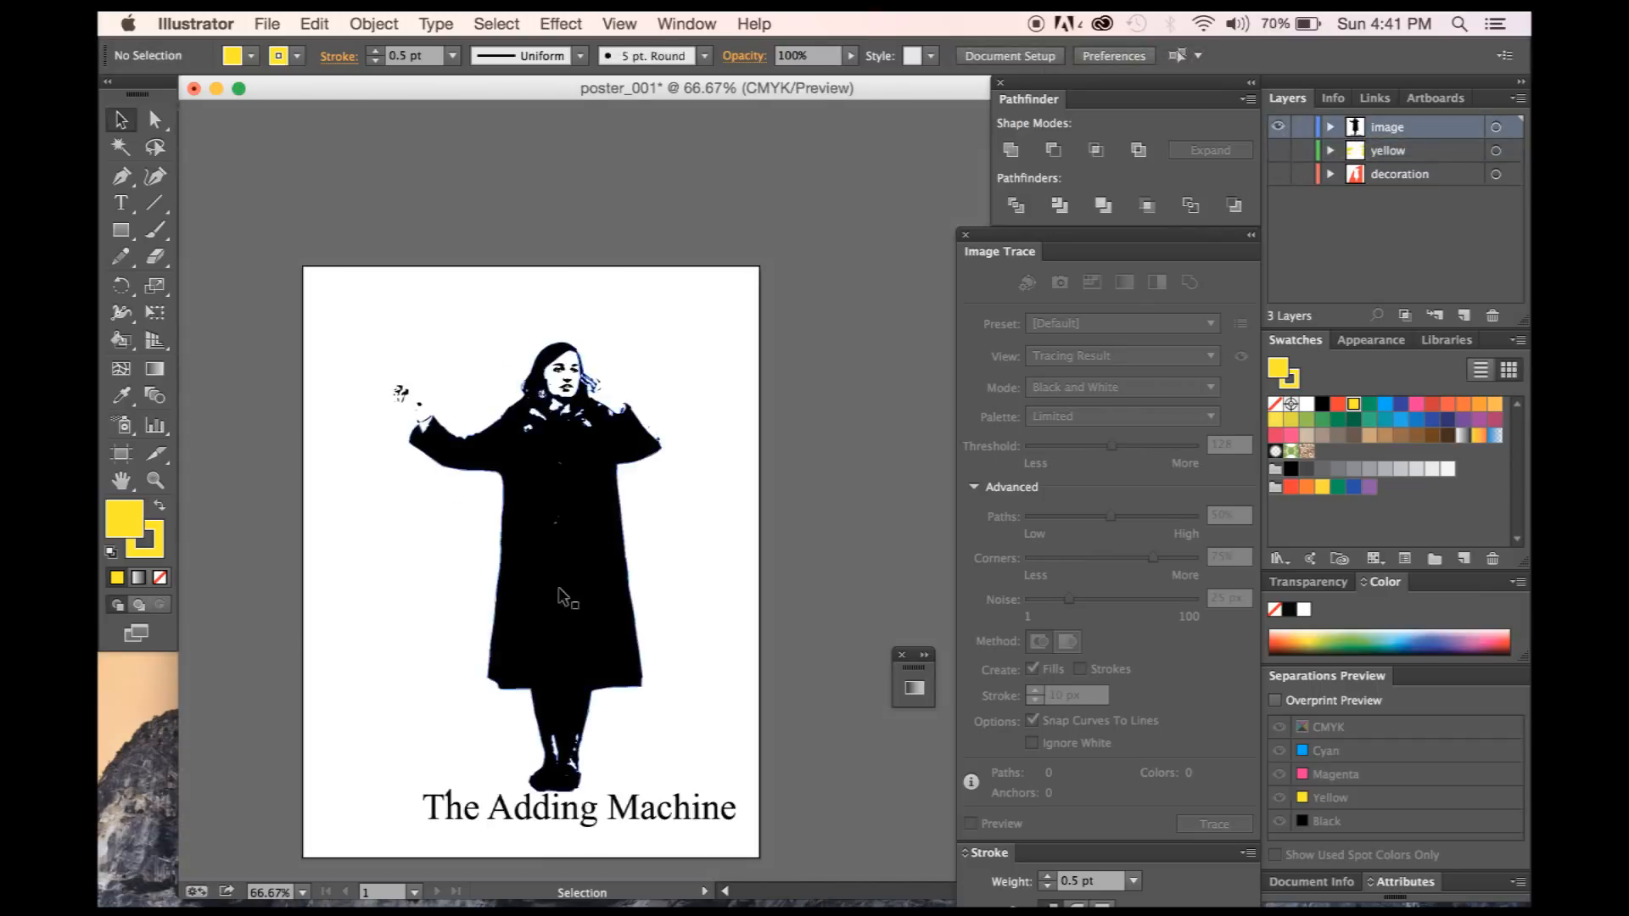
pyautogui.click(409, 463)
pyautogui.click(407, 465)
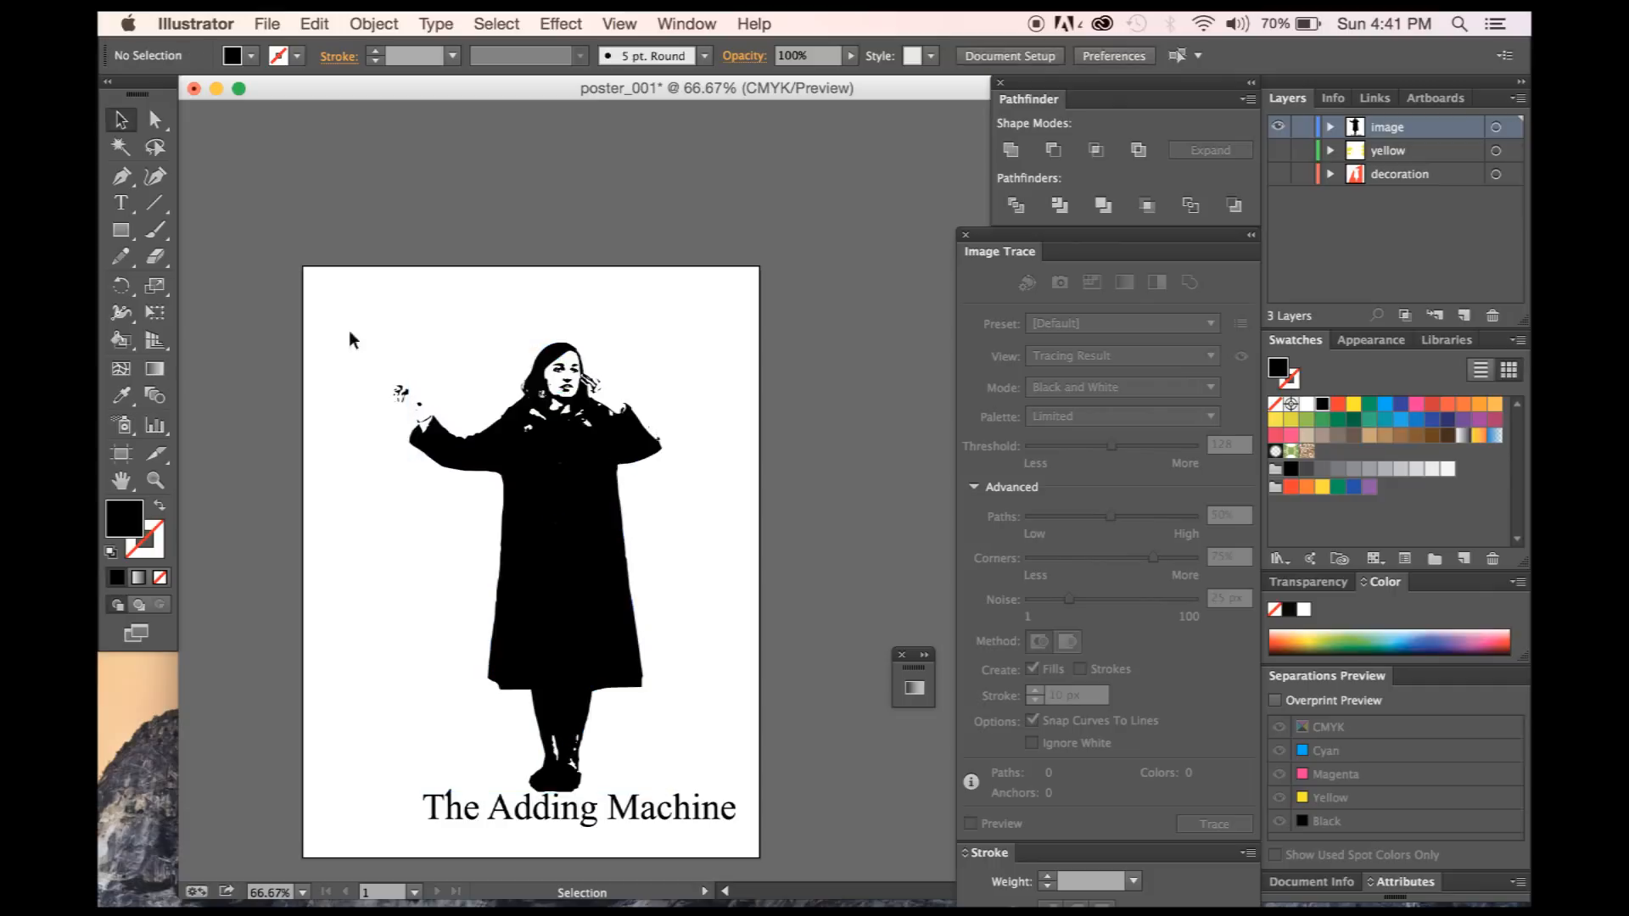
# Try to fill everything on the image layer with black, and undo the fill.
pyautogui.scroll(-2, 788, 872)
pyautogui.press('super+a')
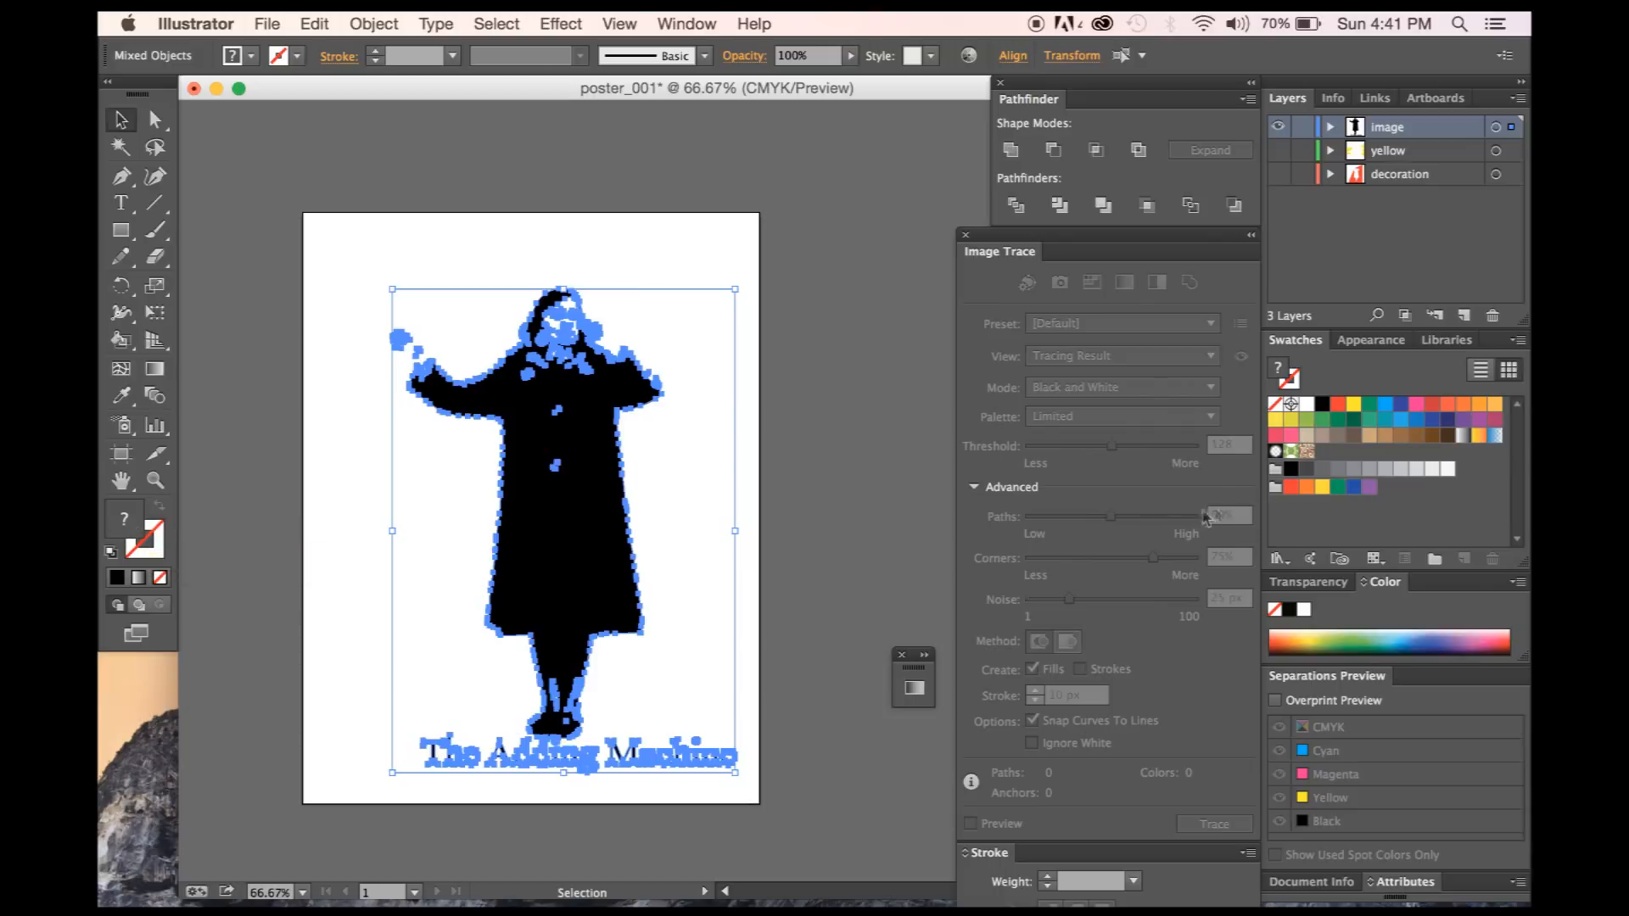
pyautogui.click(1322, 405)
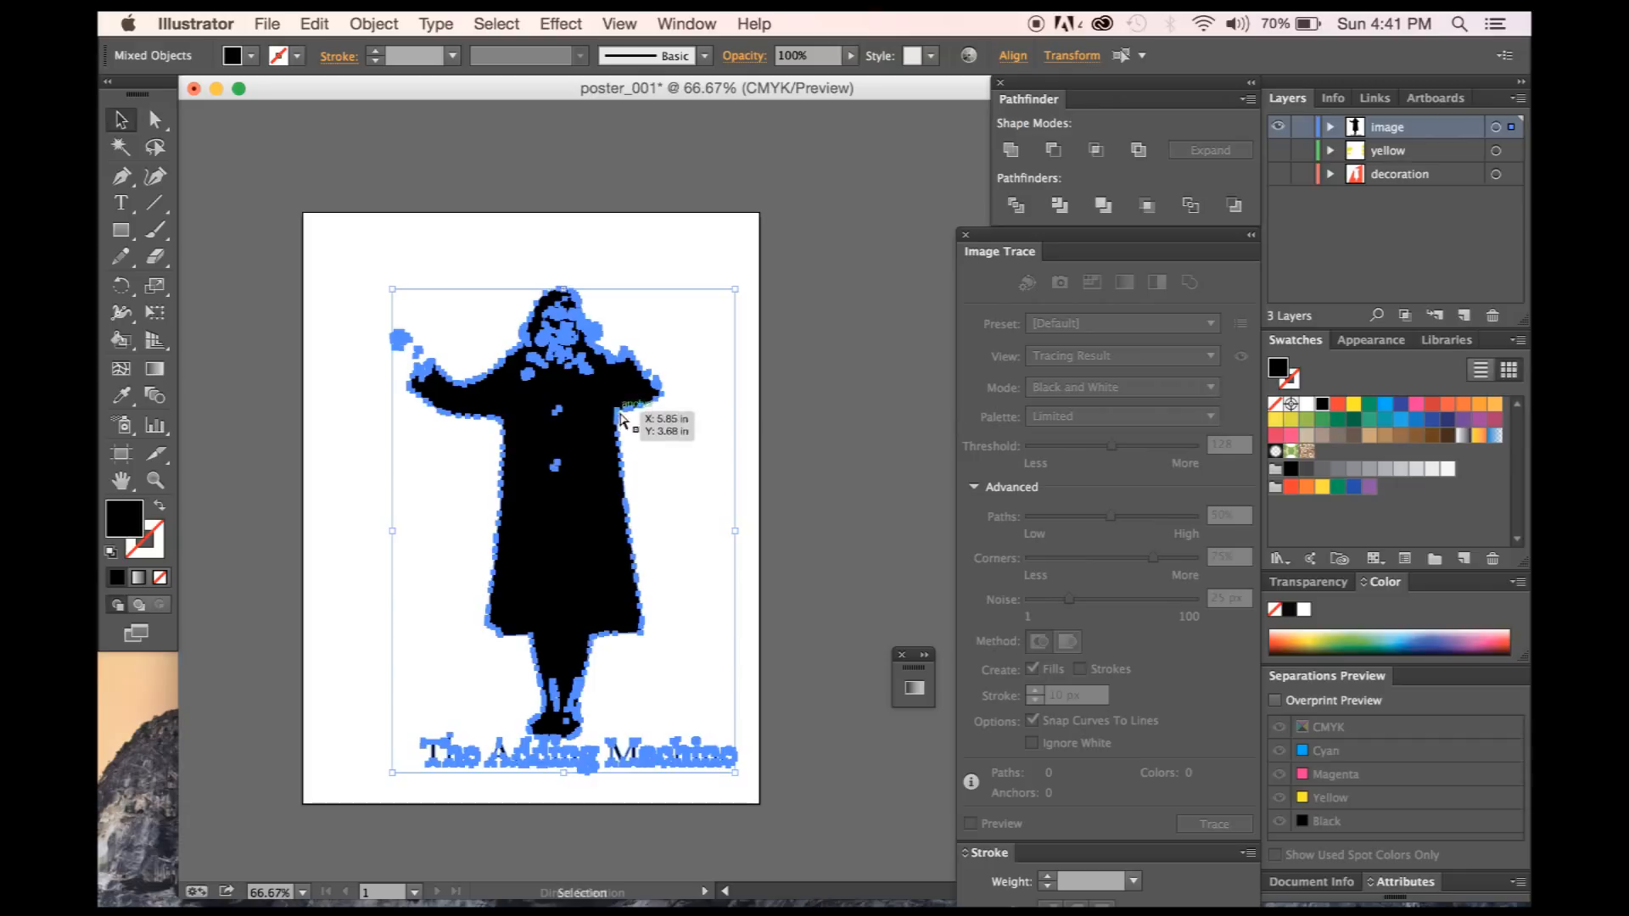
pyautogui.press('super+z')
pyautogui.click(684, 289)
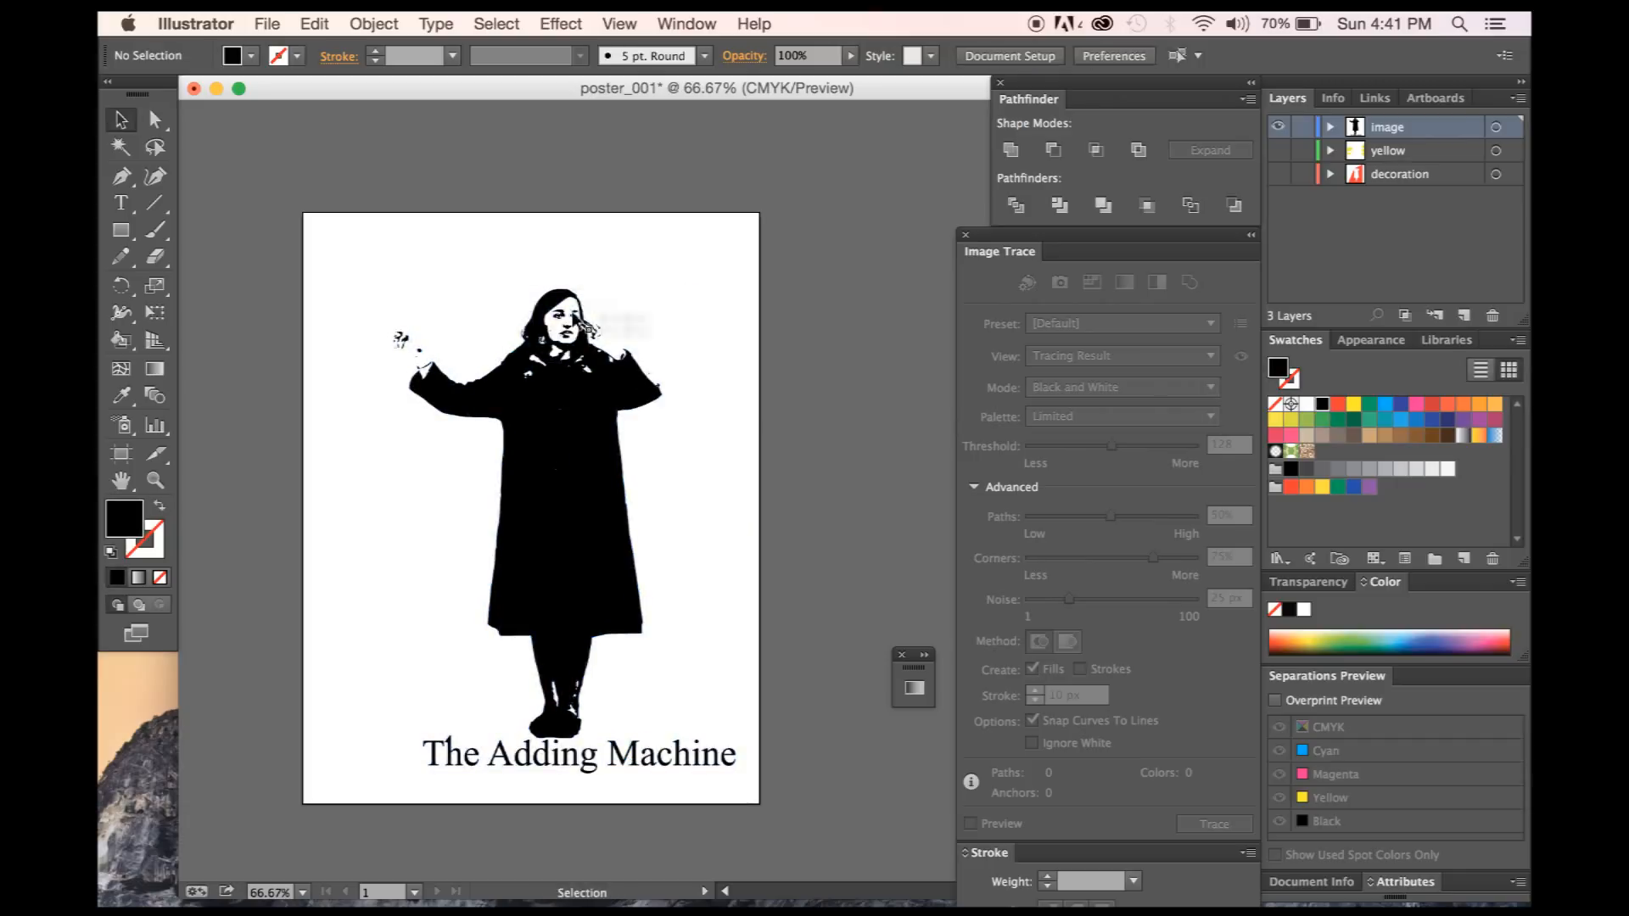
pyautogui.click(566, 318)
pyautogui.click(651, 275)
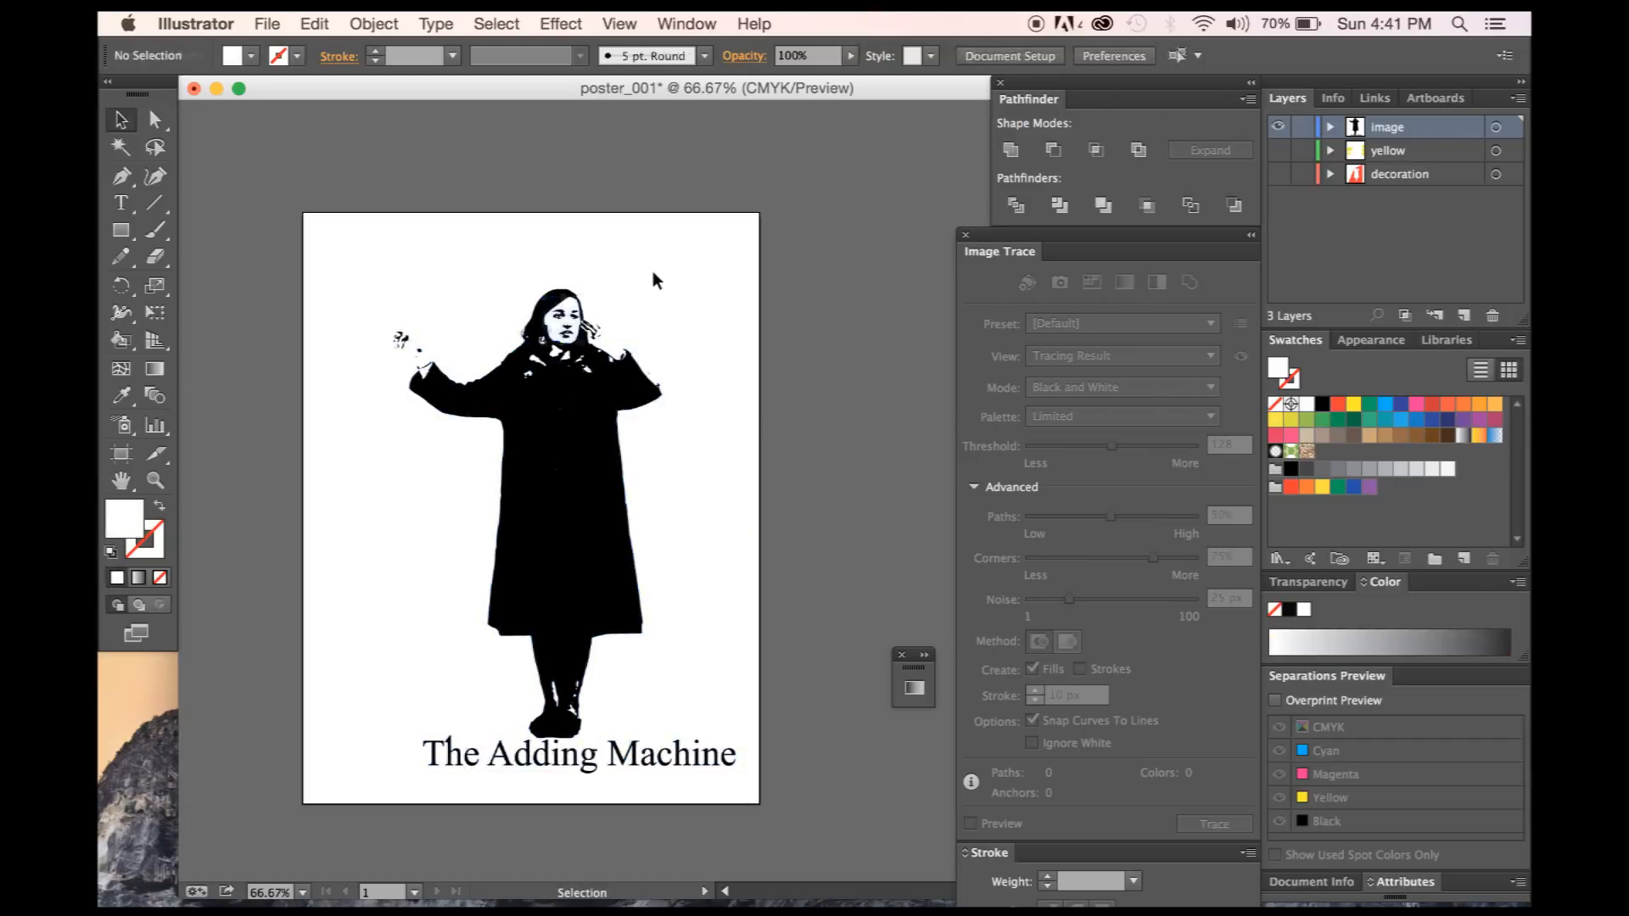
# Add a 0.5 pt black stroke to all objects sharing the coat's fill color, and show the yellow and decoration layers.
pyautogui.click(553, 519)
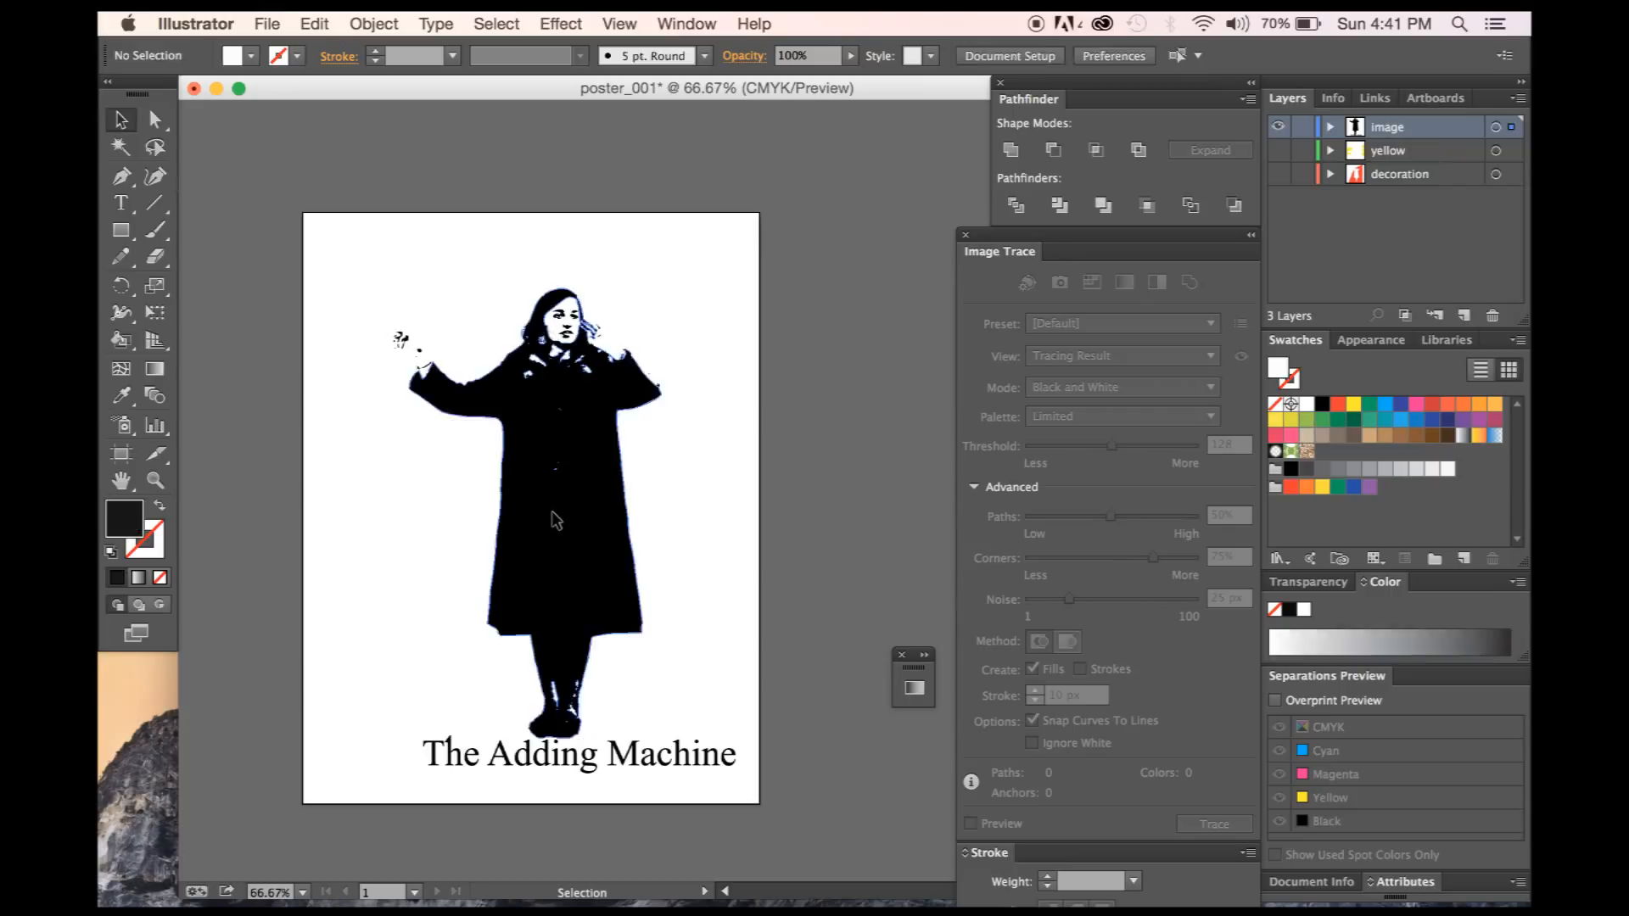
pyautogui.click(501, 23)
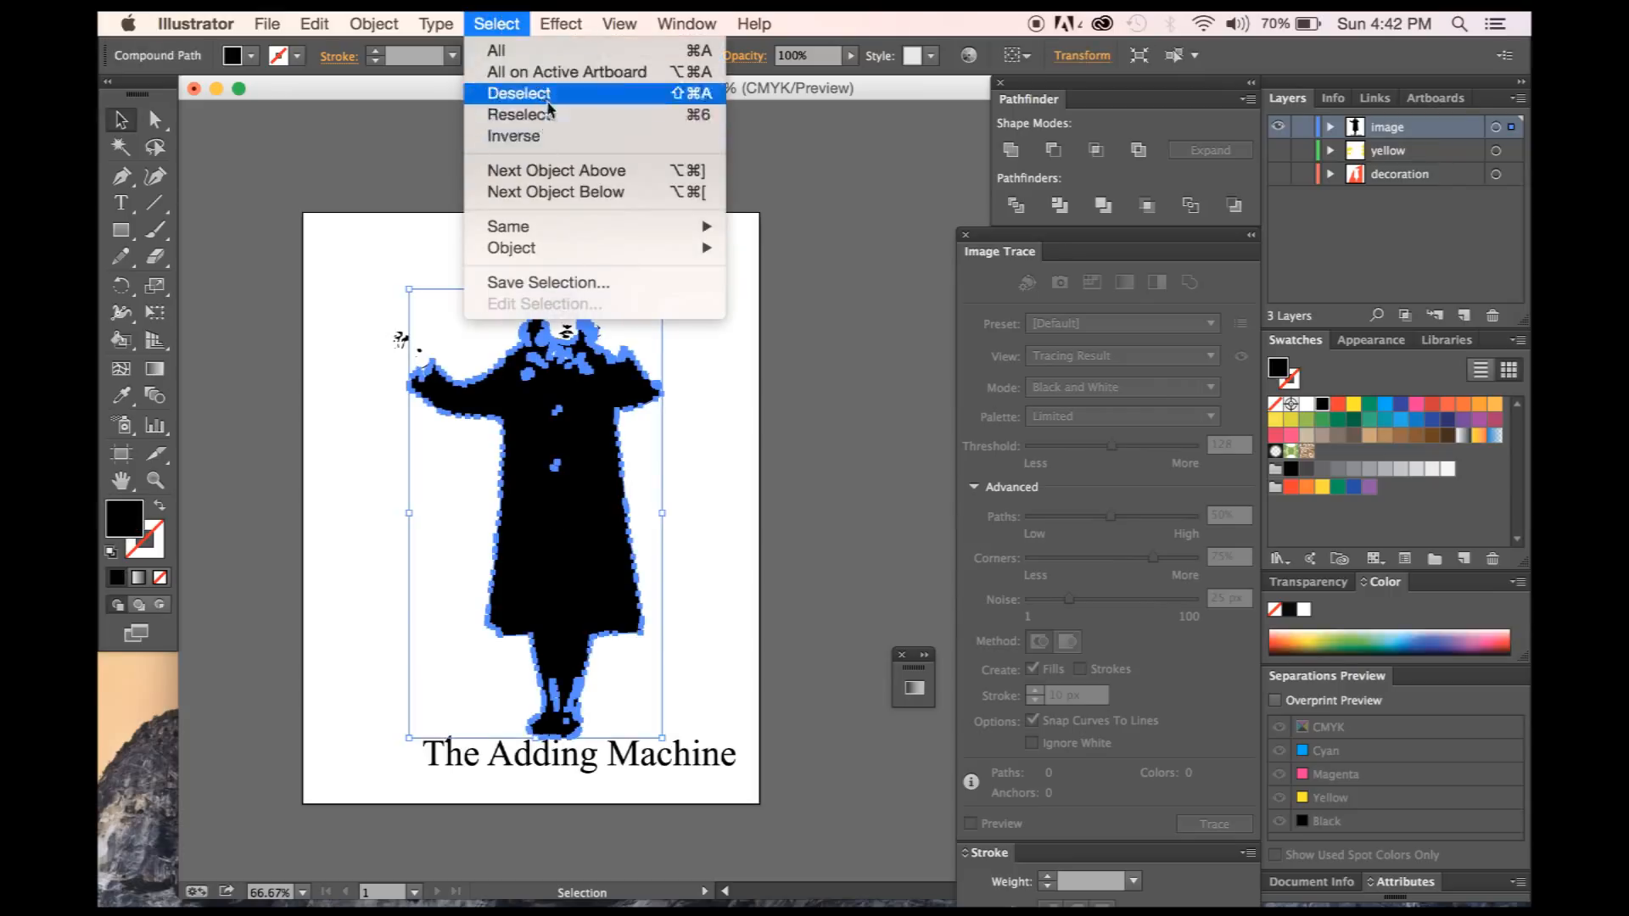
pyautogui.moveTo(552, 226)
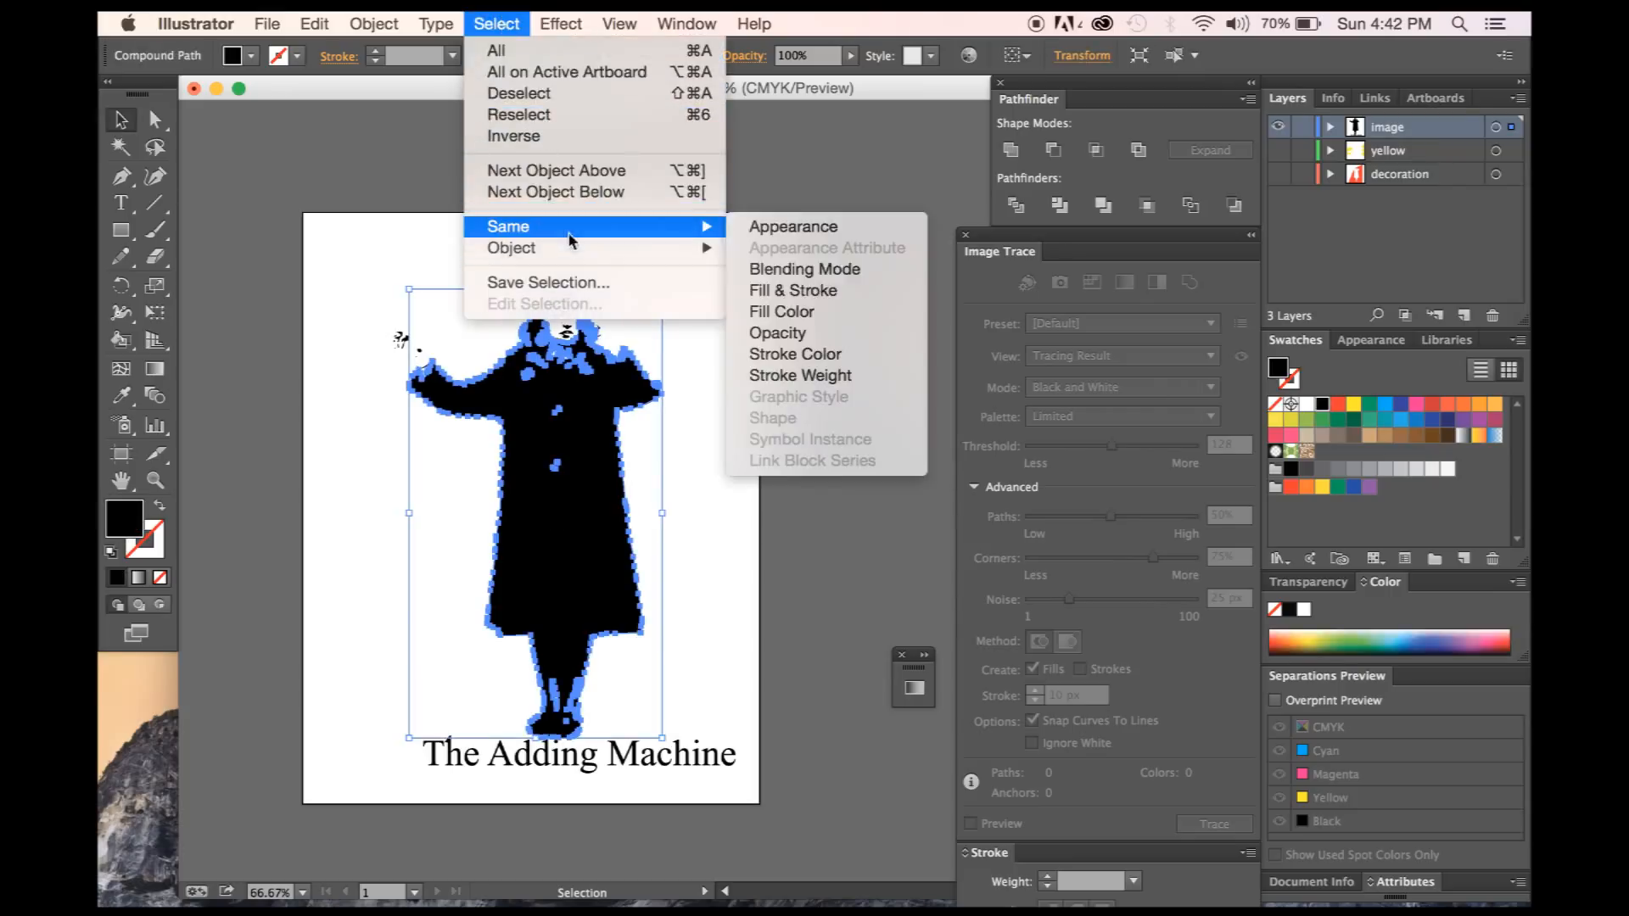
pyautogui.click(837, 309)
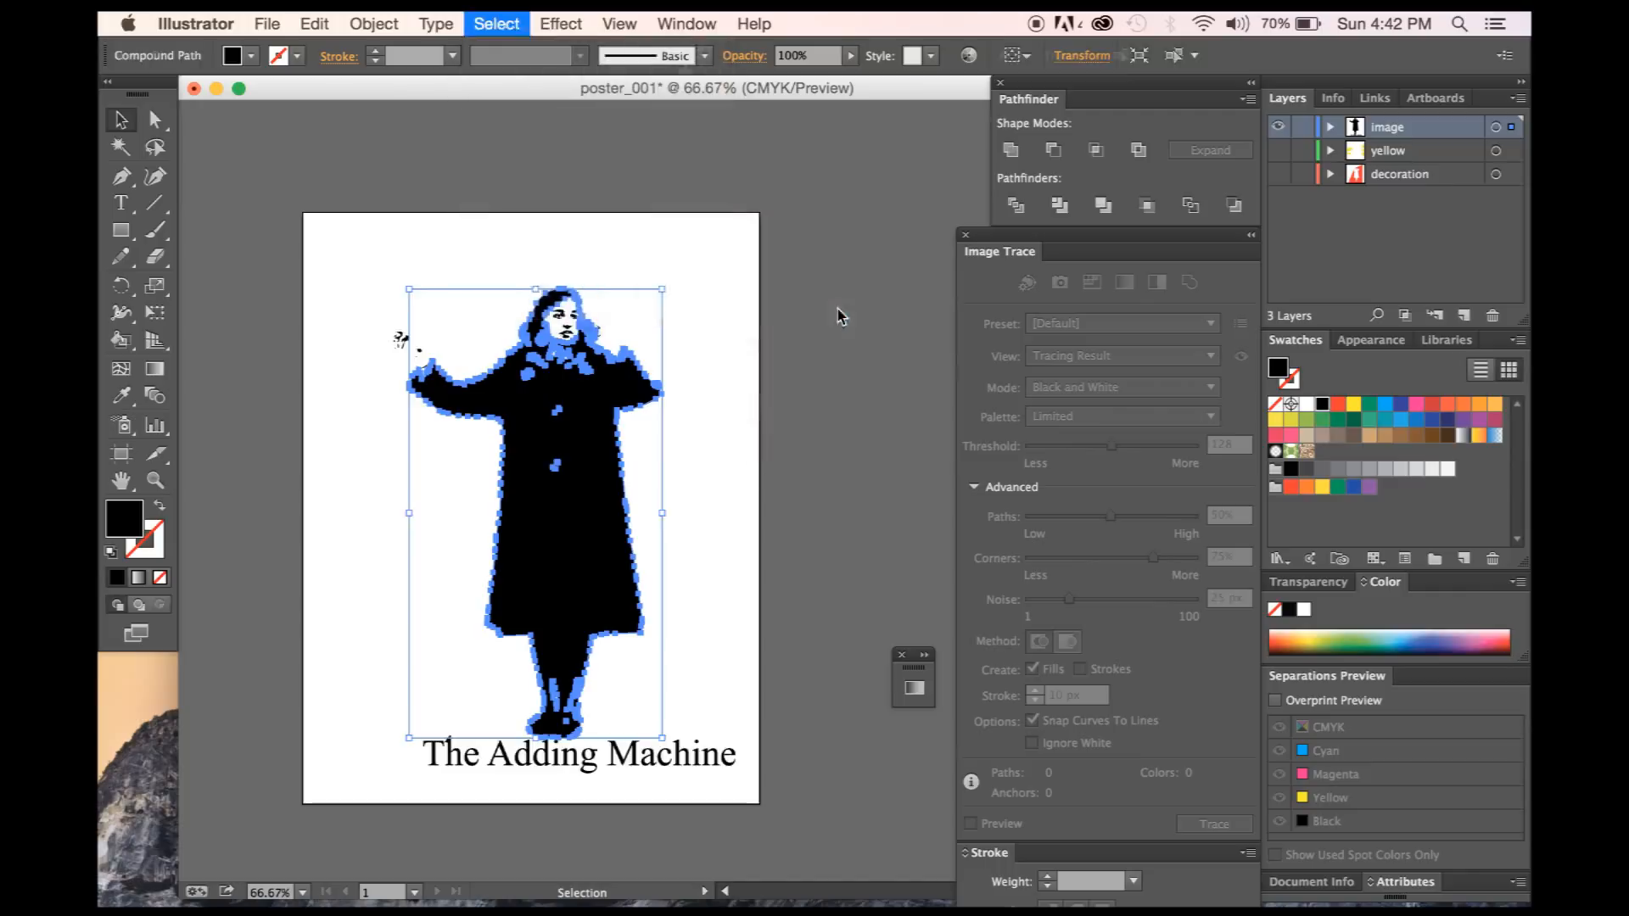
pyautogui.click(153, 540)
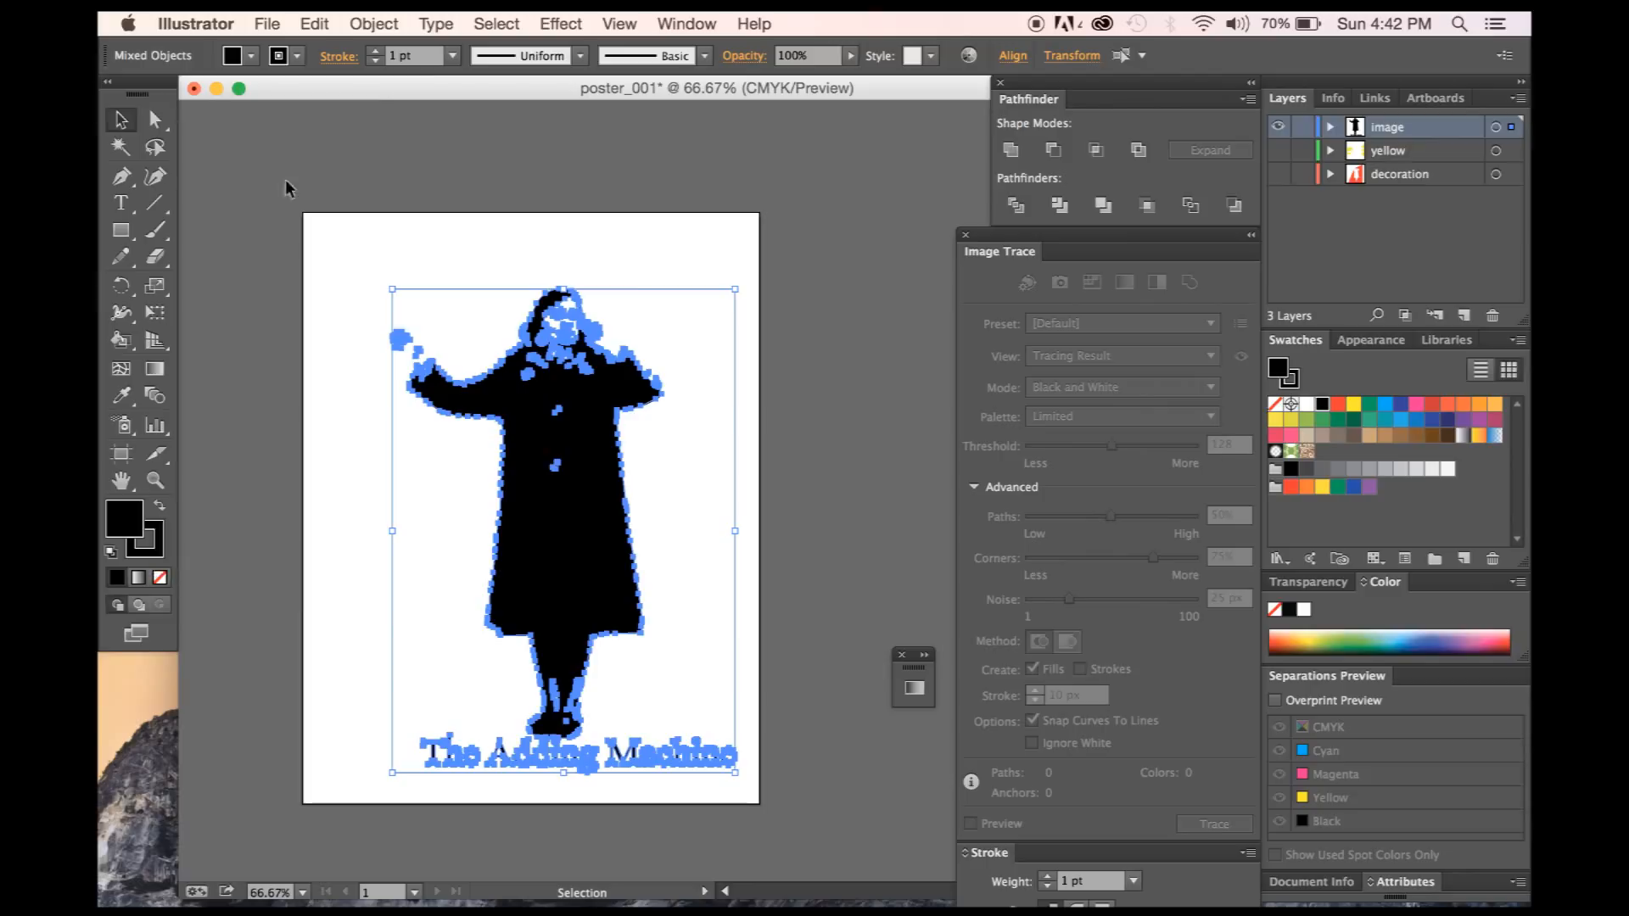
pyautogui.click(452, 56)
pyautogui.click(465, 104)
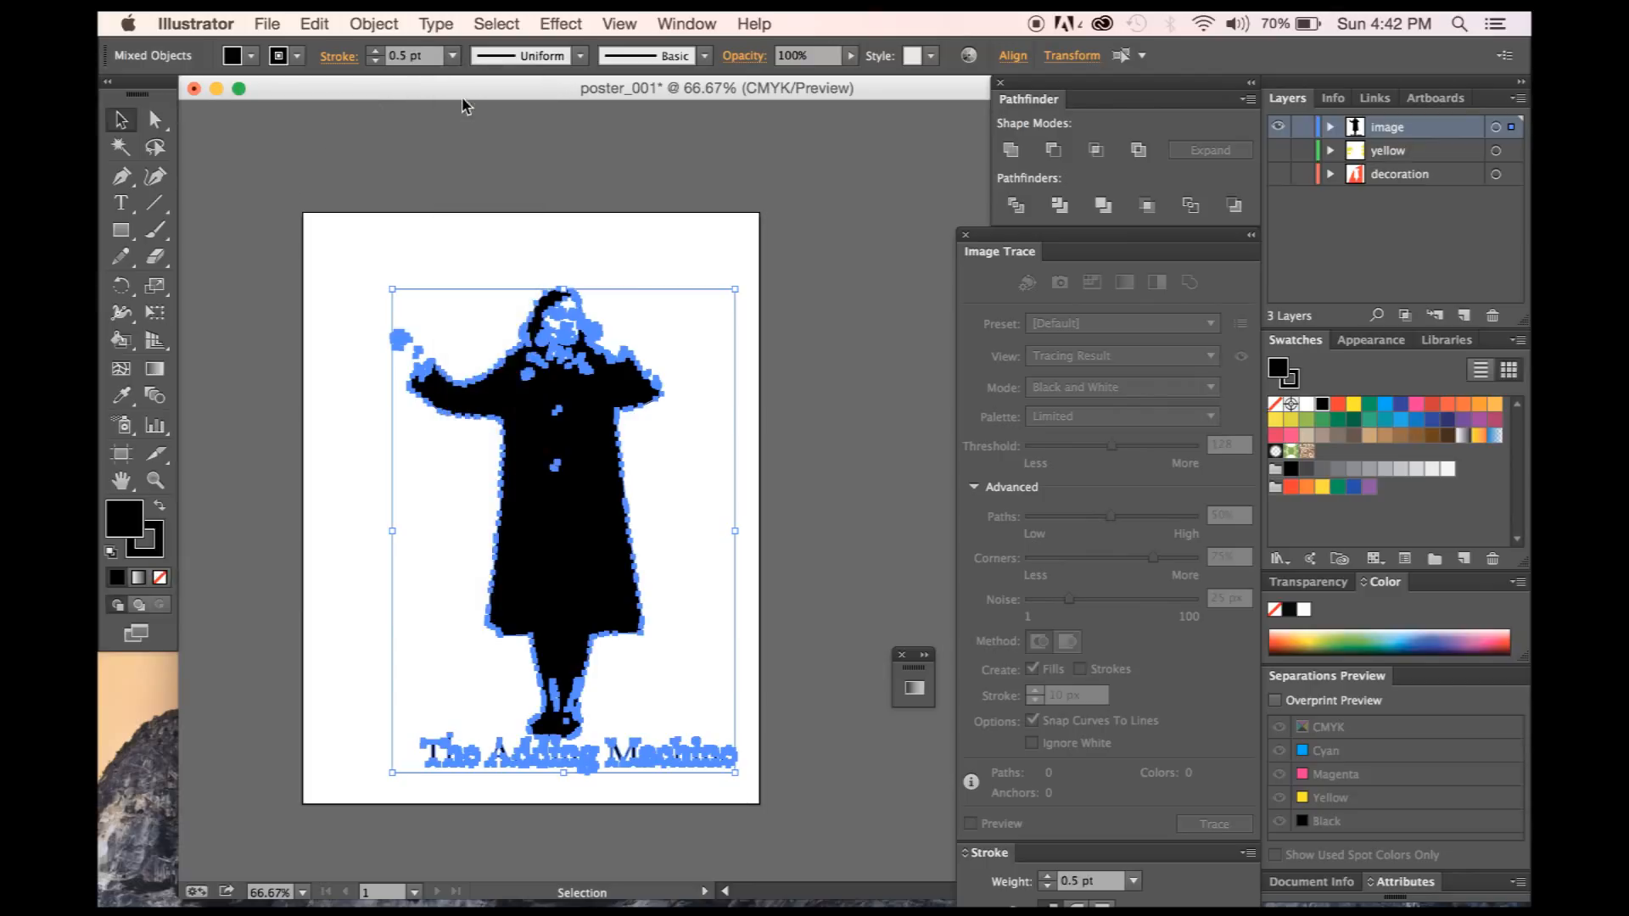
pyautogui.click(506, 139)
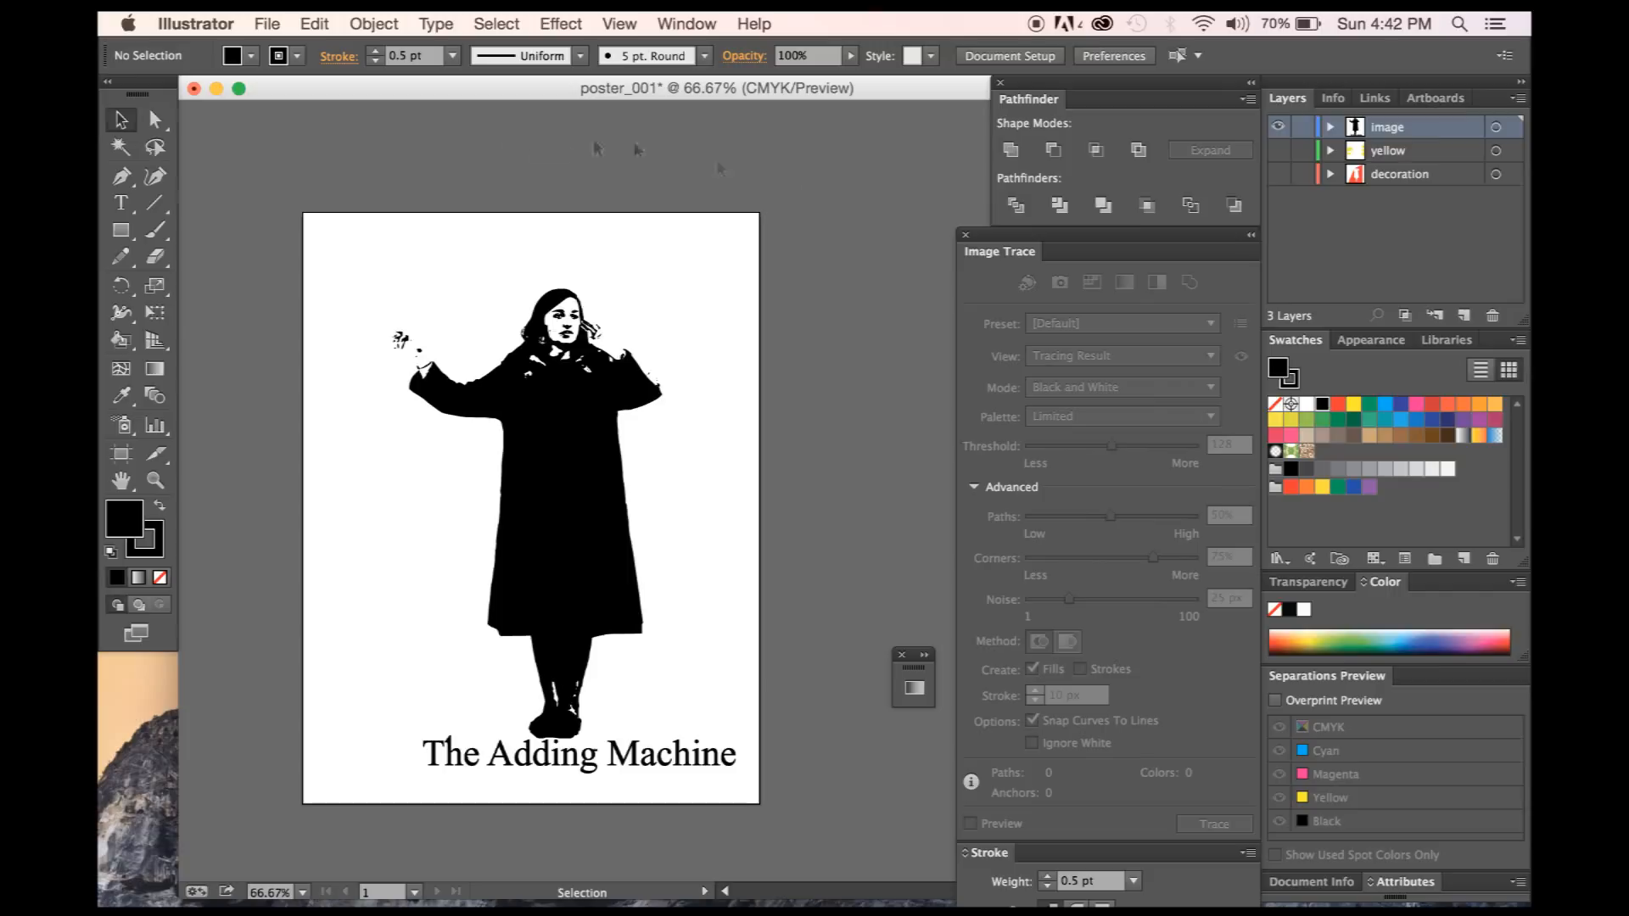
pyautogui.click(1278, 150)
pyautogui.click(1279, 174)
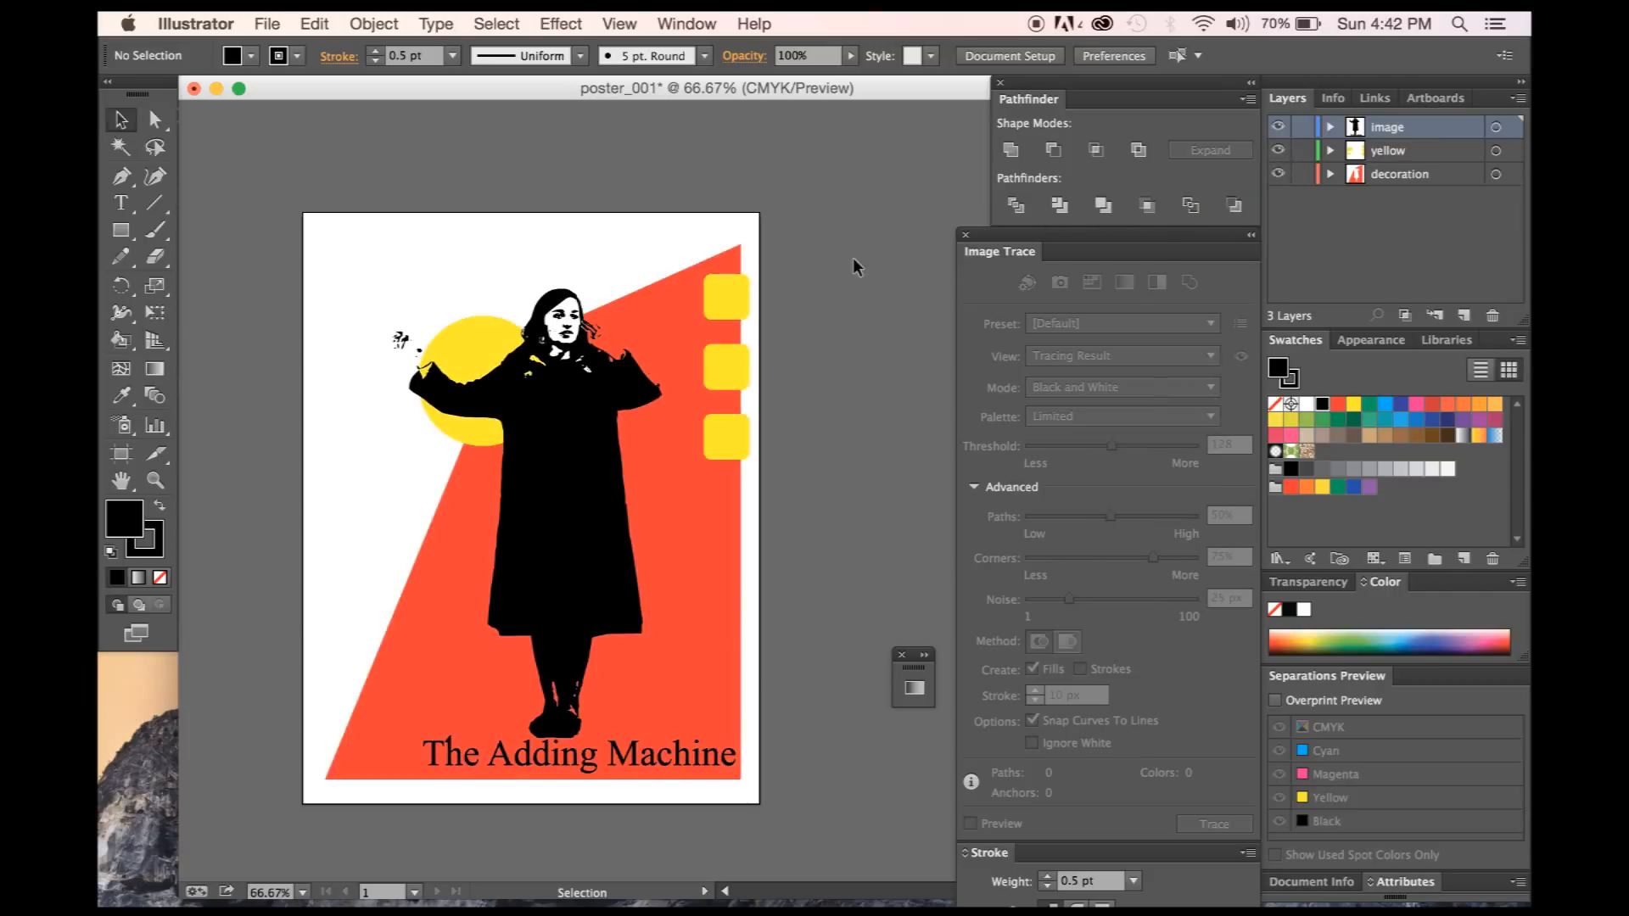
# Save the poster to the Desktop as an Adobe PDF named poster_002_printready.pdf, continuing to the PDF options.
pyautogui.click(267, 23)
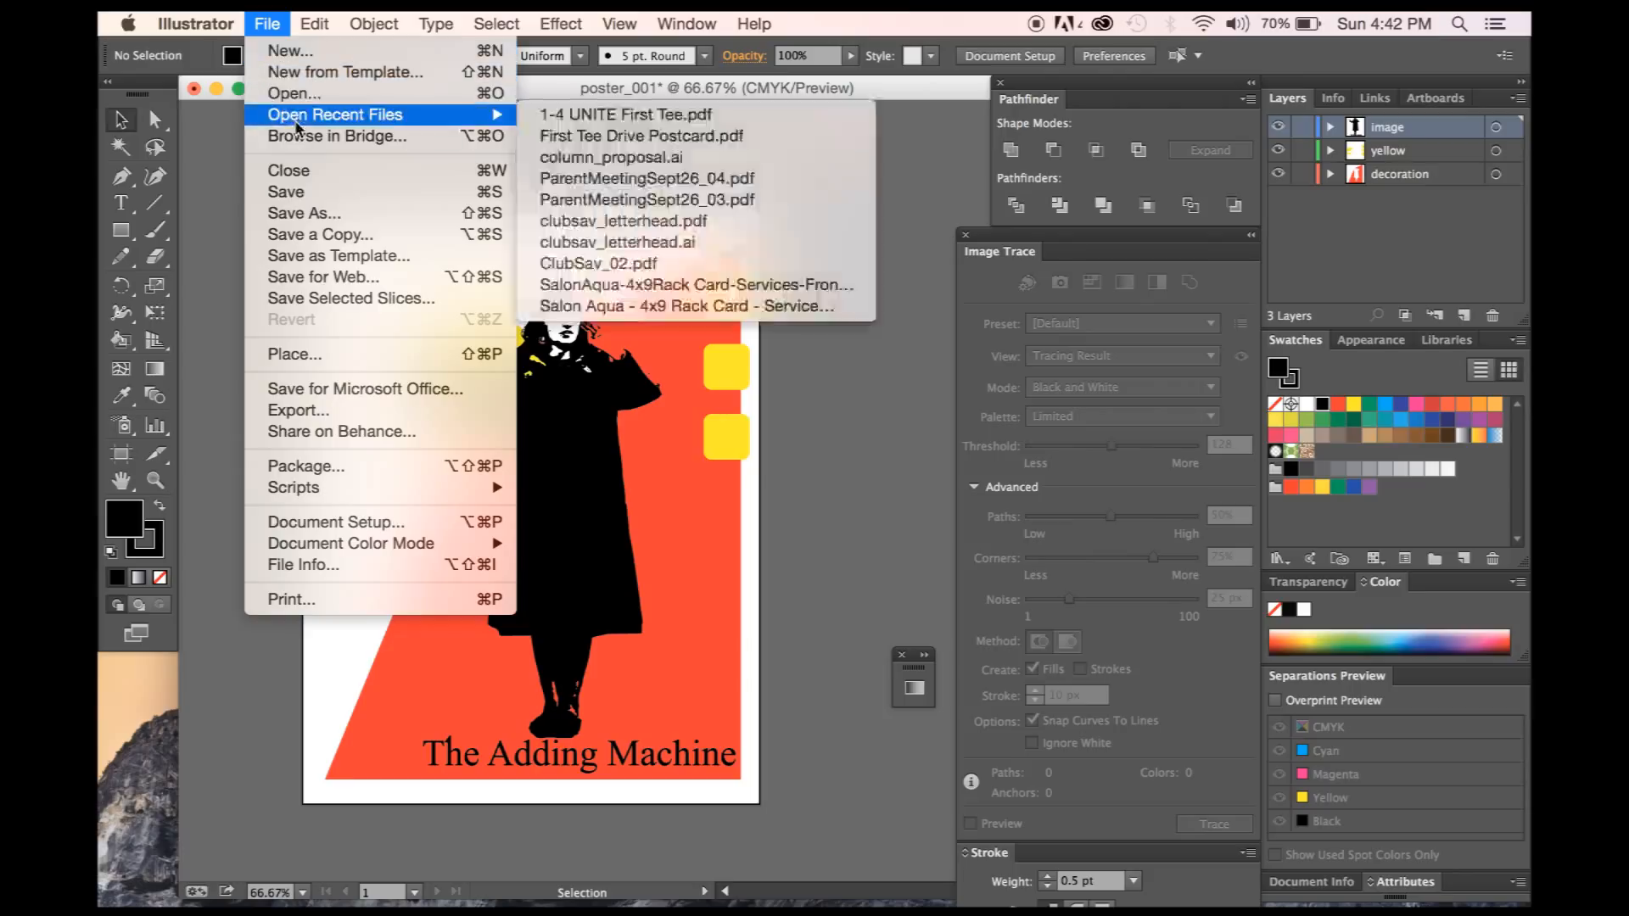
pyautogui.click(336, 217)
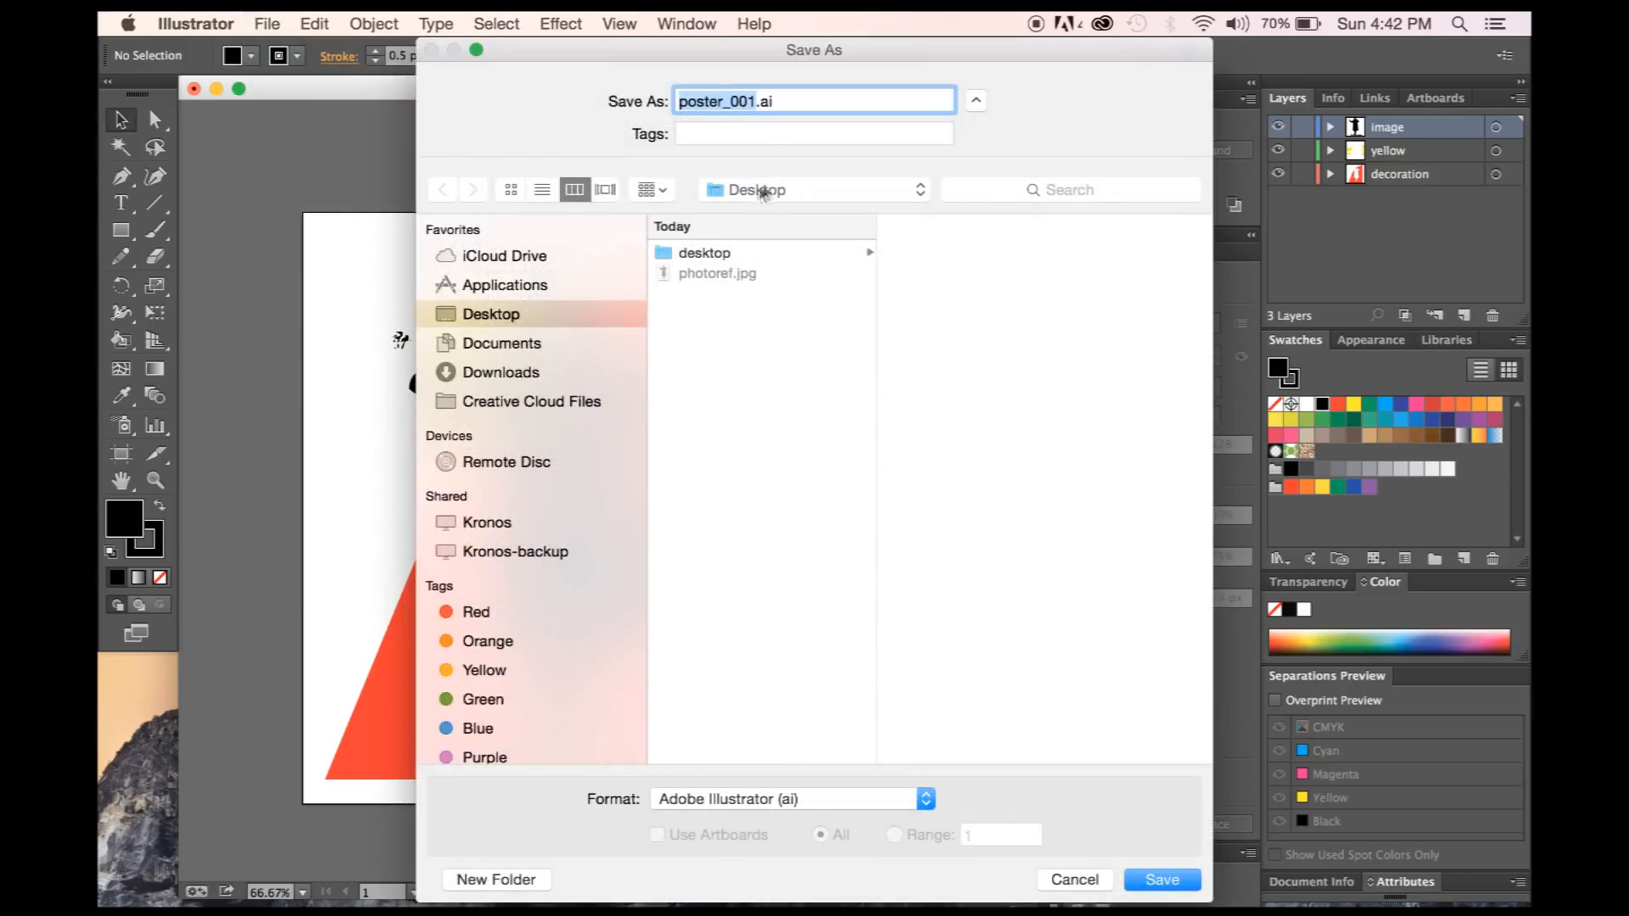
pyautogui.click(772, 800)
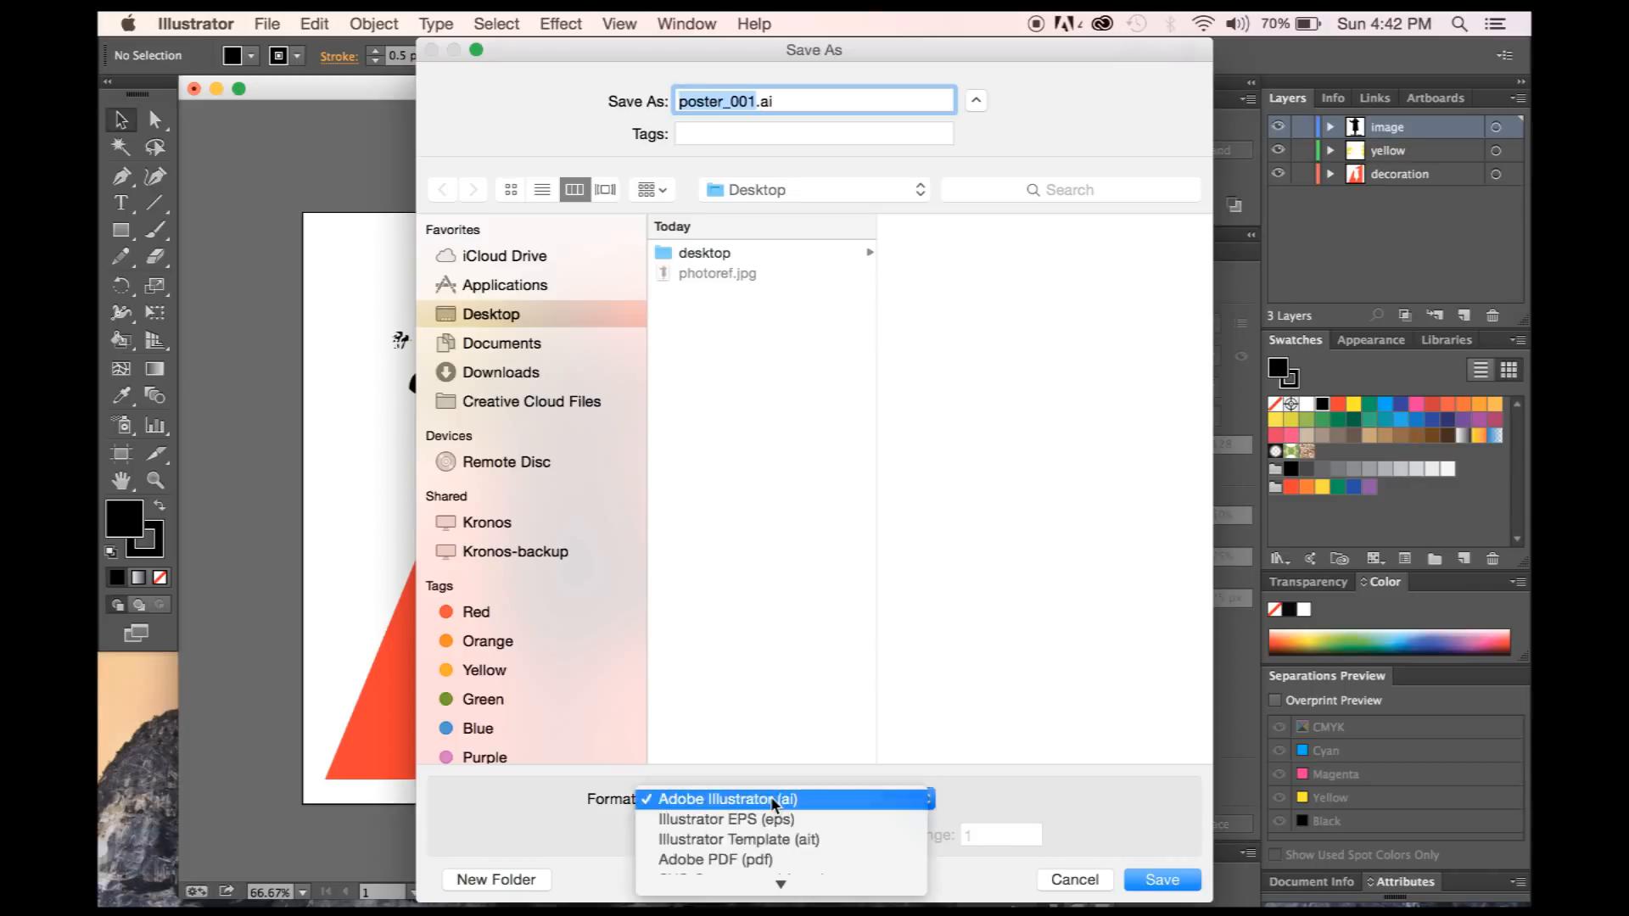
pyautogui.click(776, 859)
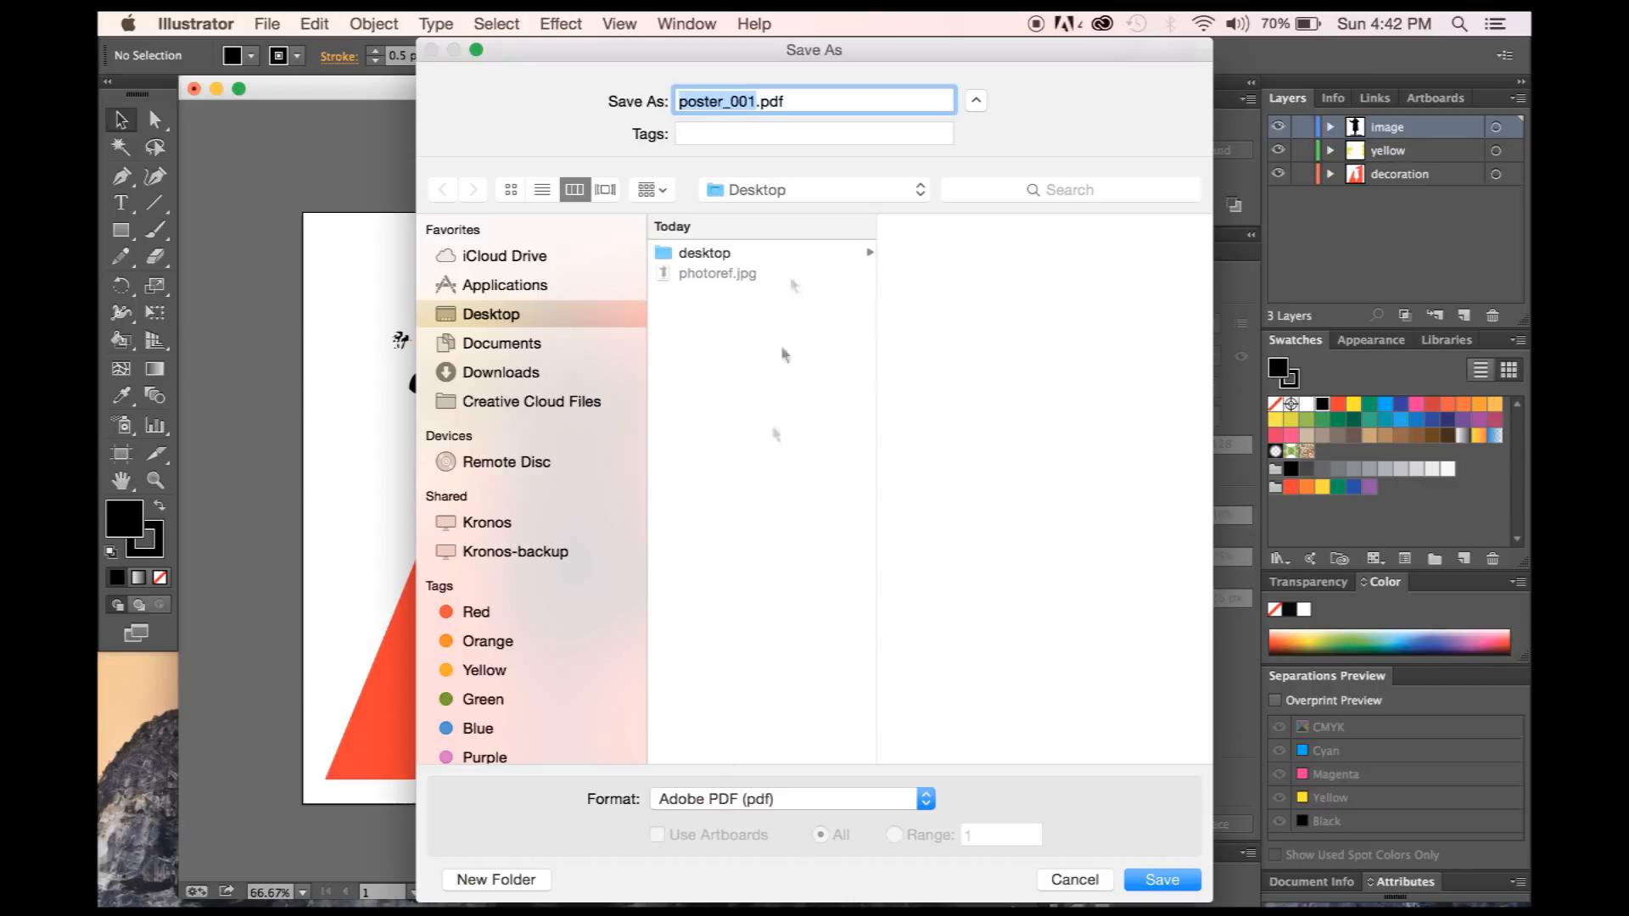
pyautogui.click(754, 107)
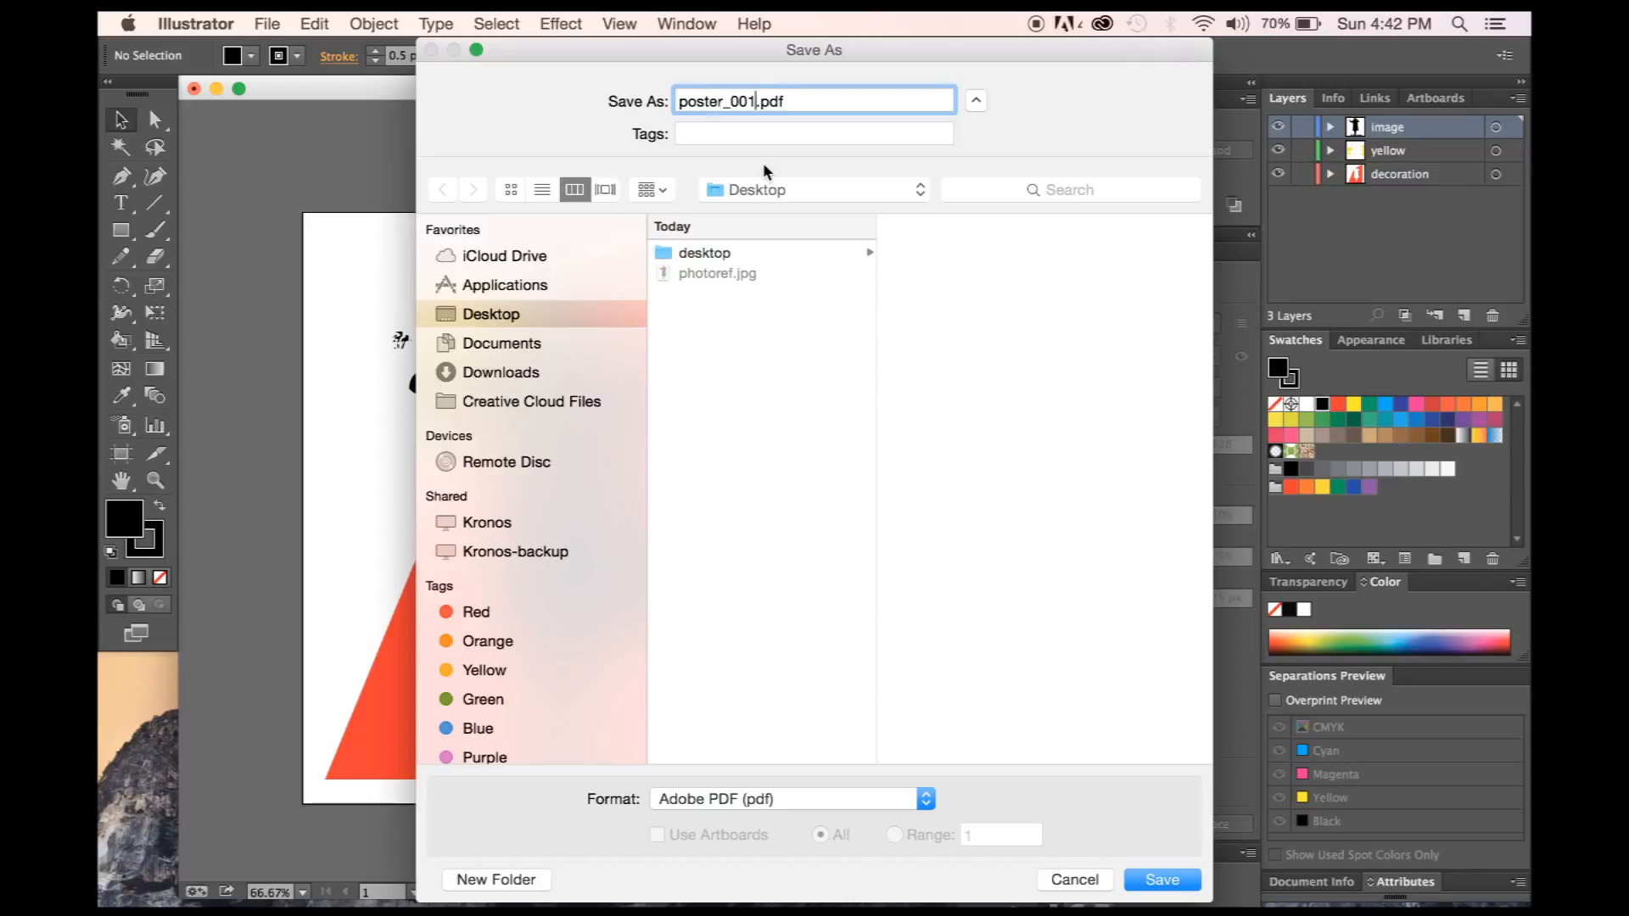
pyautogui.press('BackSpace')
pyautogui.write('2_printready')
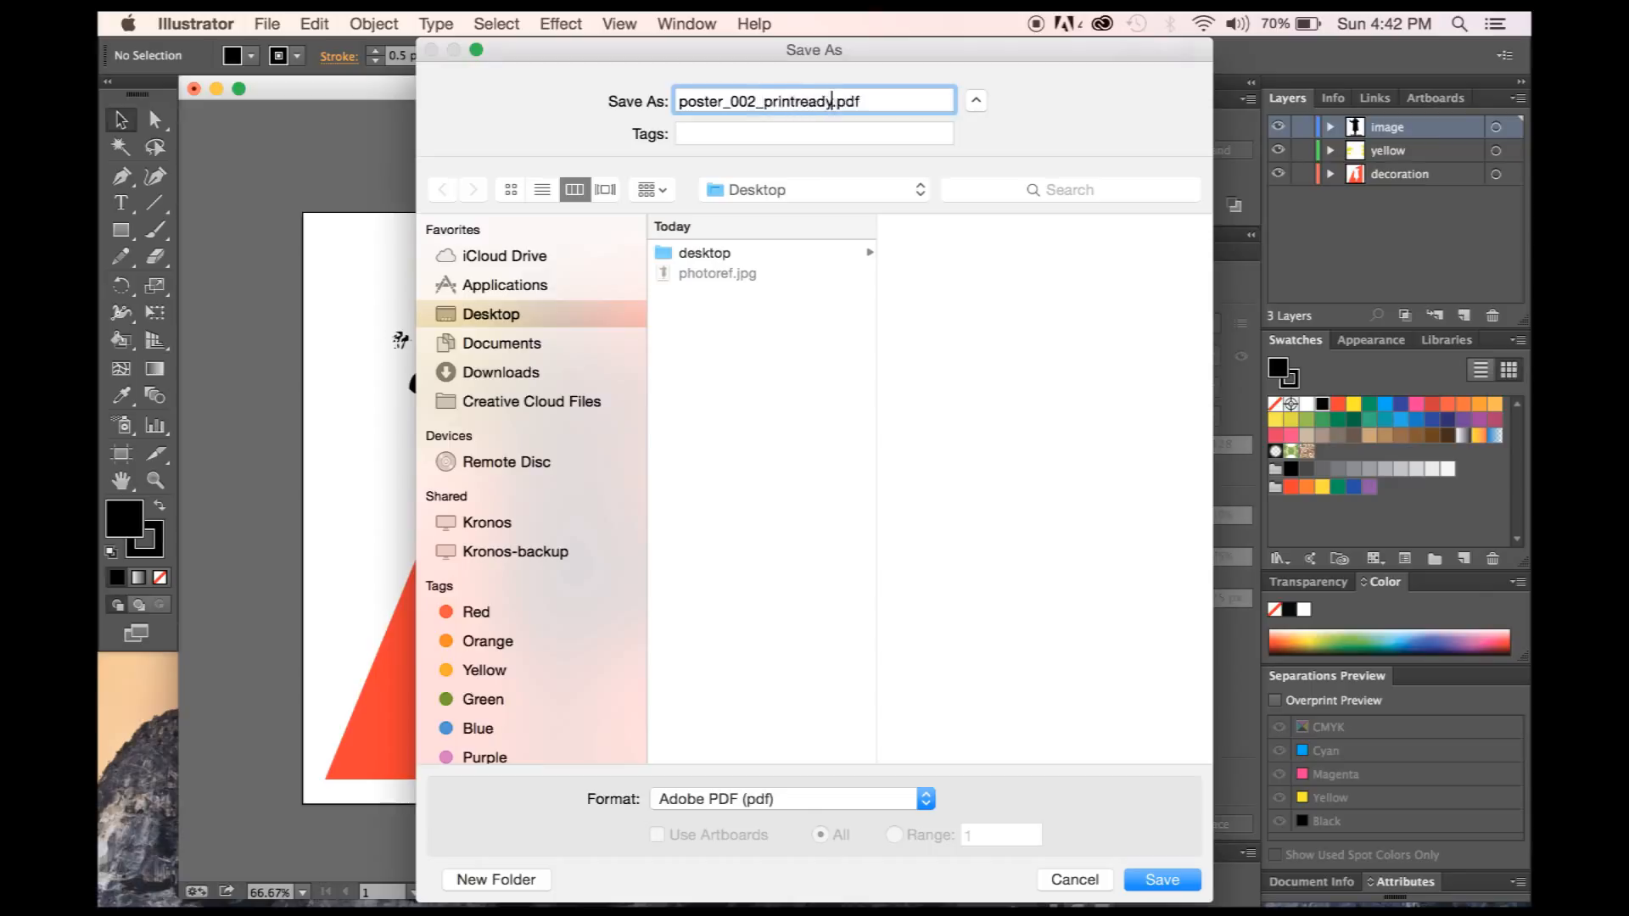
pyautogui.press('Return')
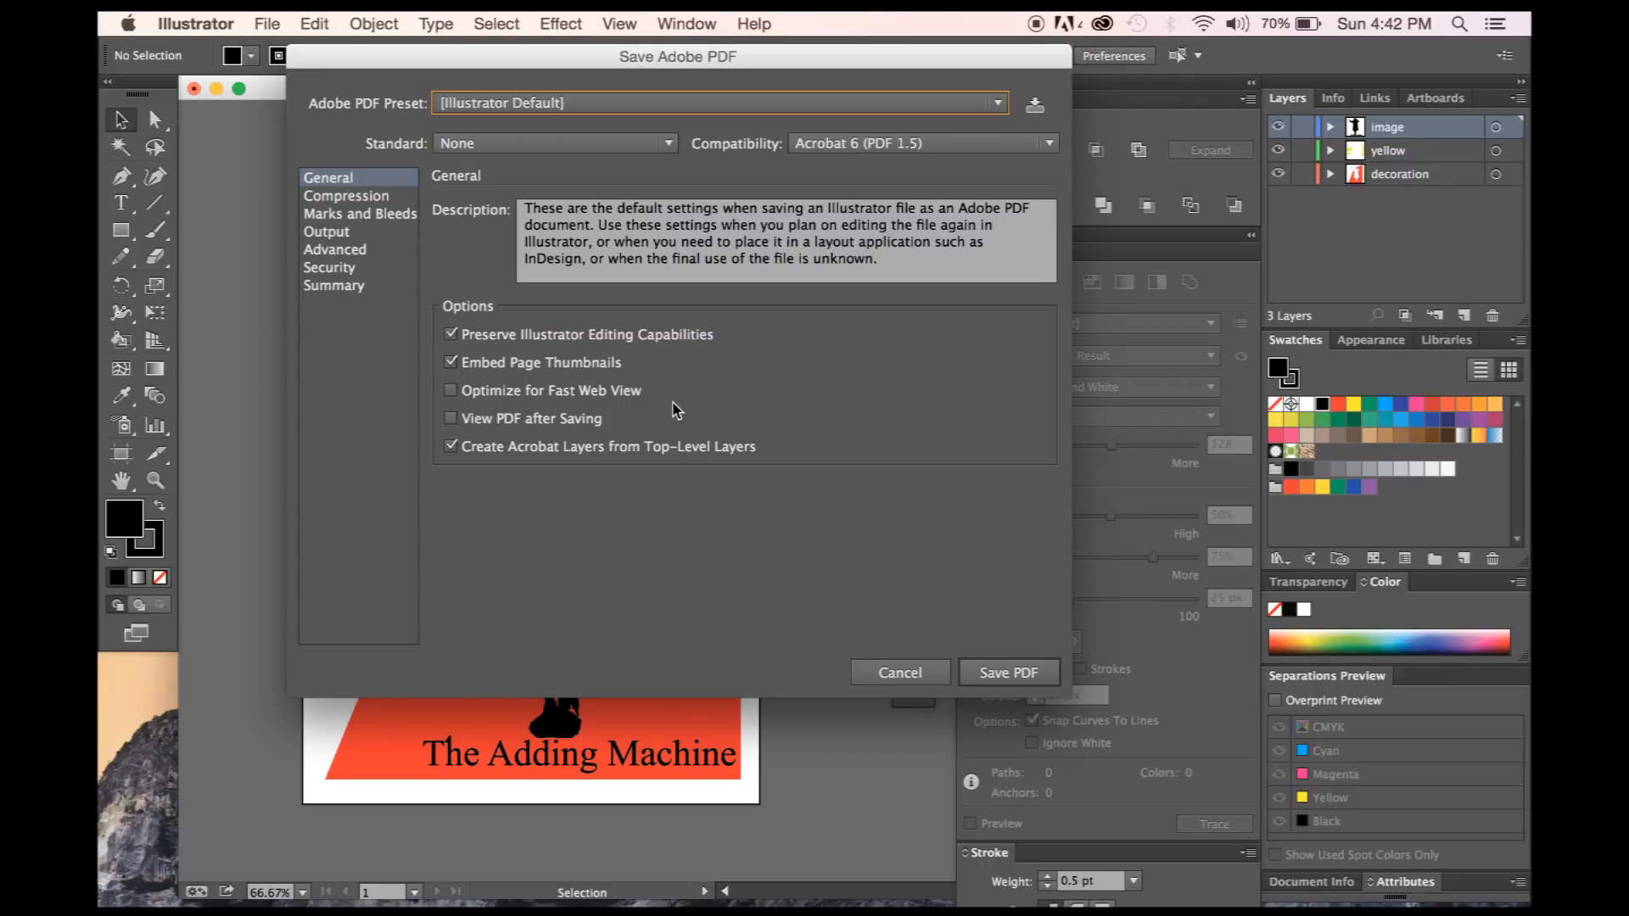
# Review the Marks and Bleeds, Compression, Security and General options, and save the PDF with the Illustrator Default preset.
pyautogui.click(372, 236)
pyautogui.click(377, 214)
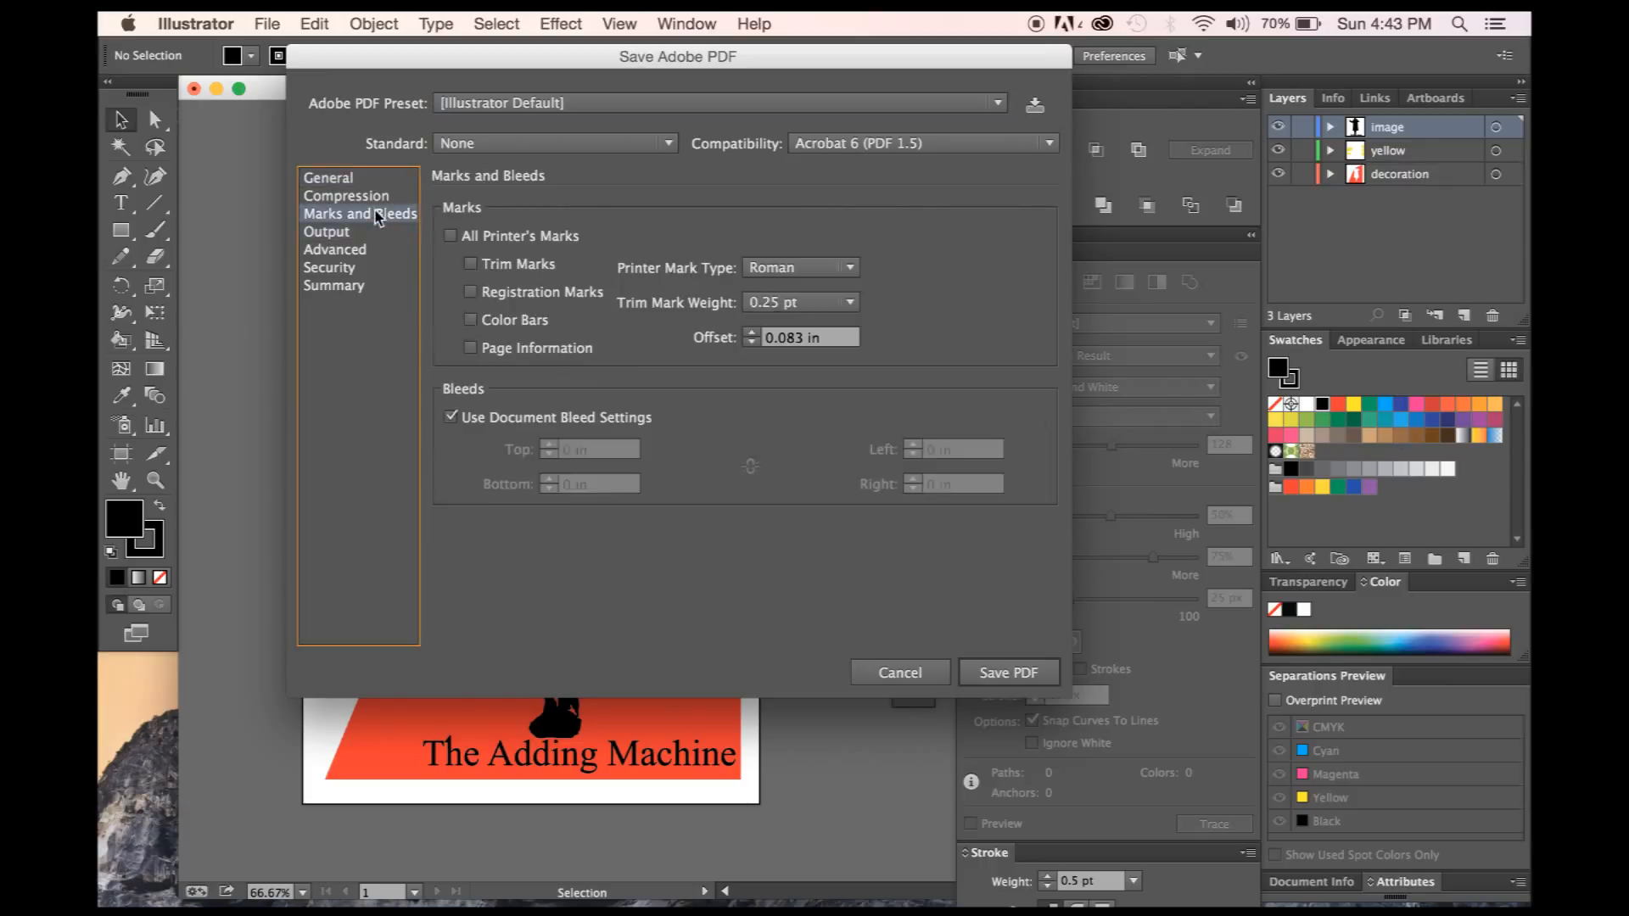
pyautogui.click(381, 198)
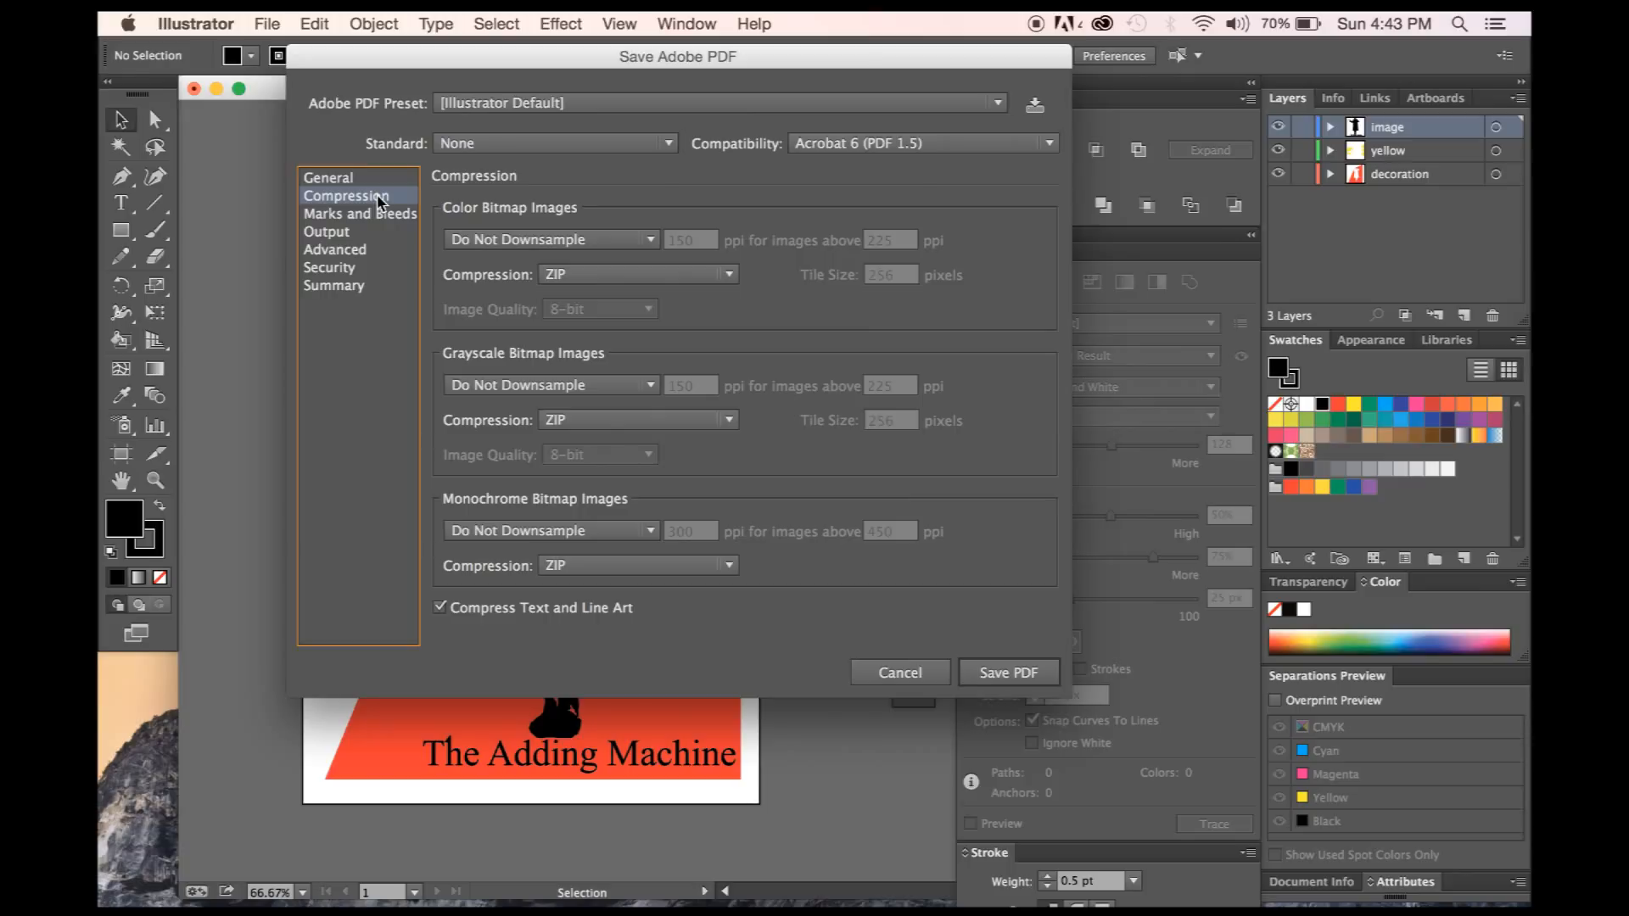
pyautogui.click(345, 269)
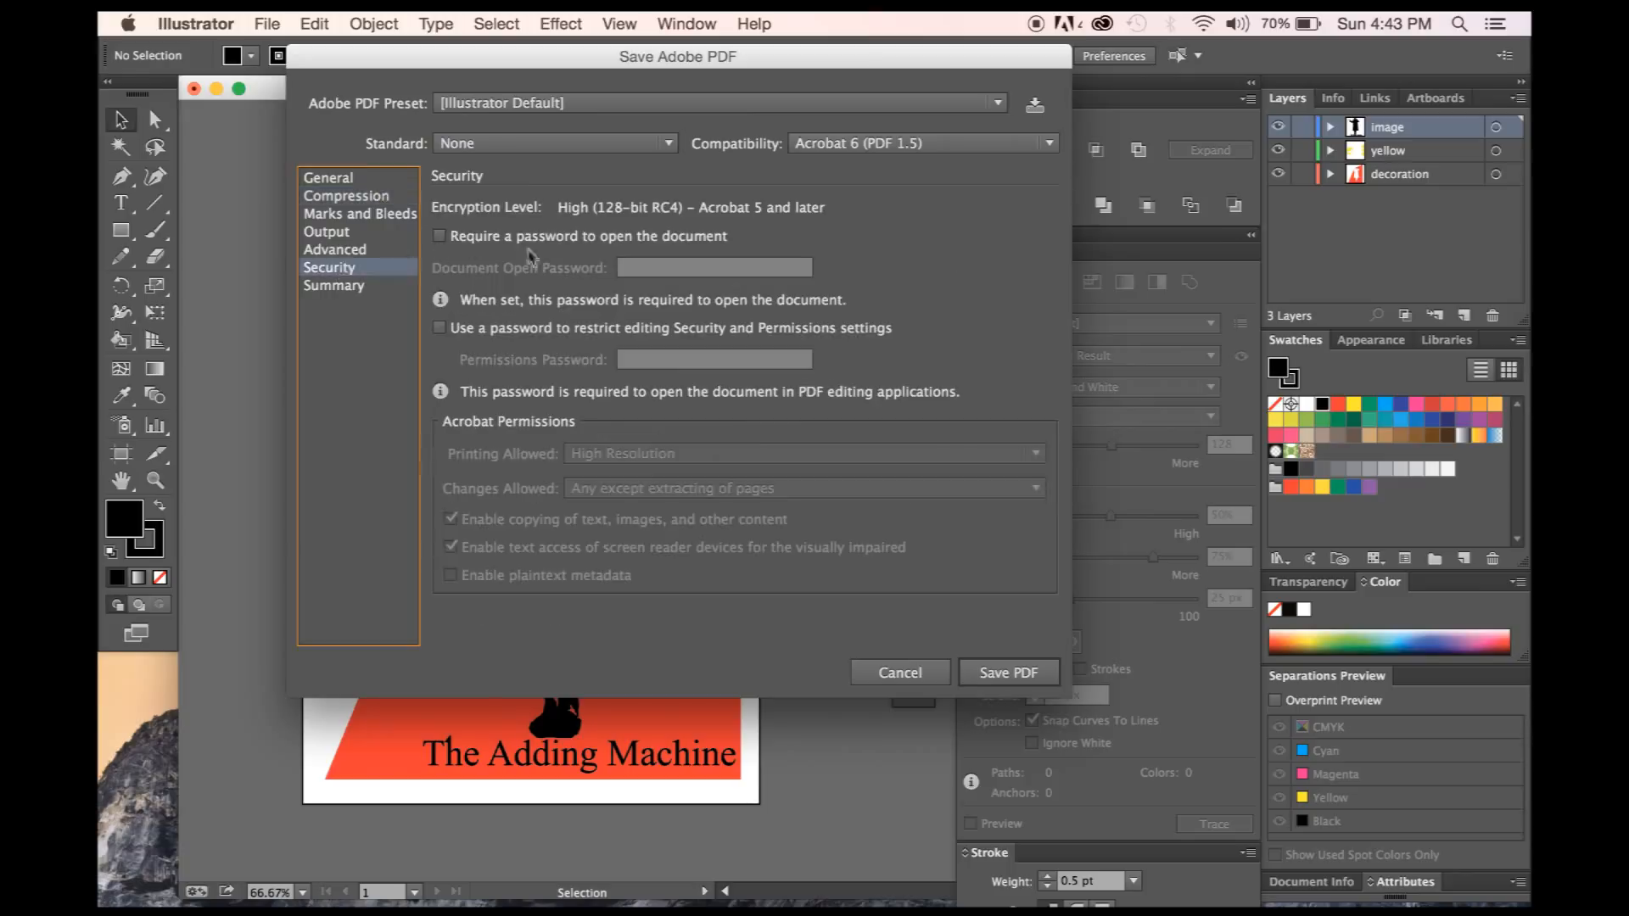
pyautogui.click(379, 177)
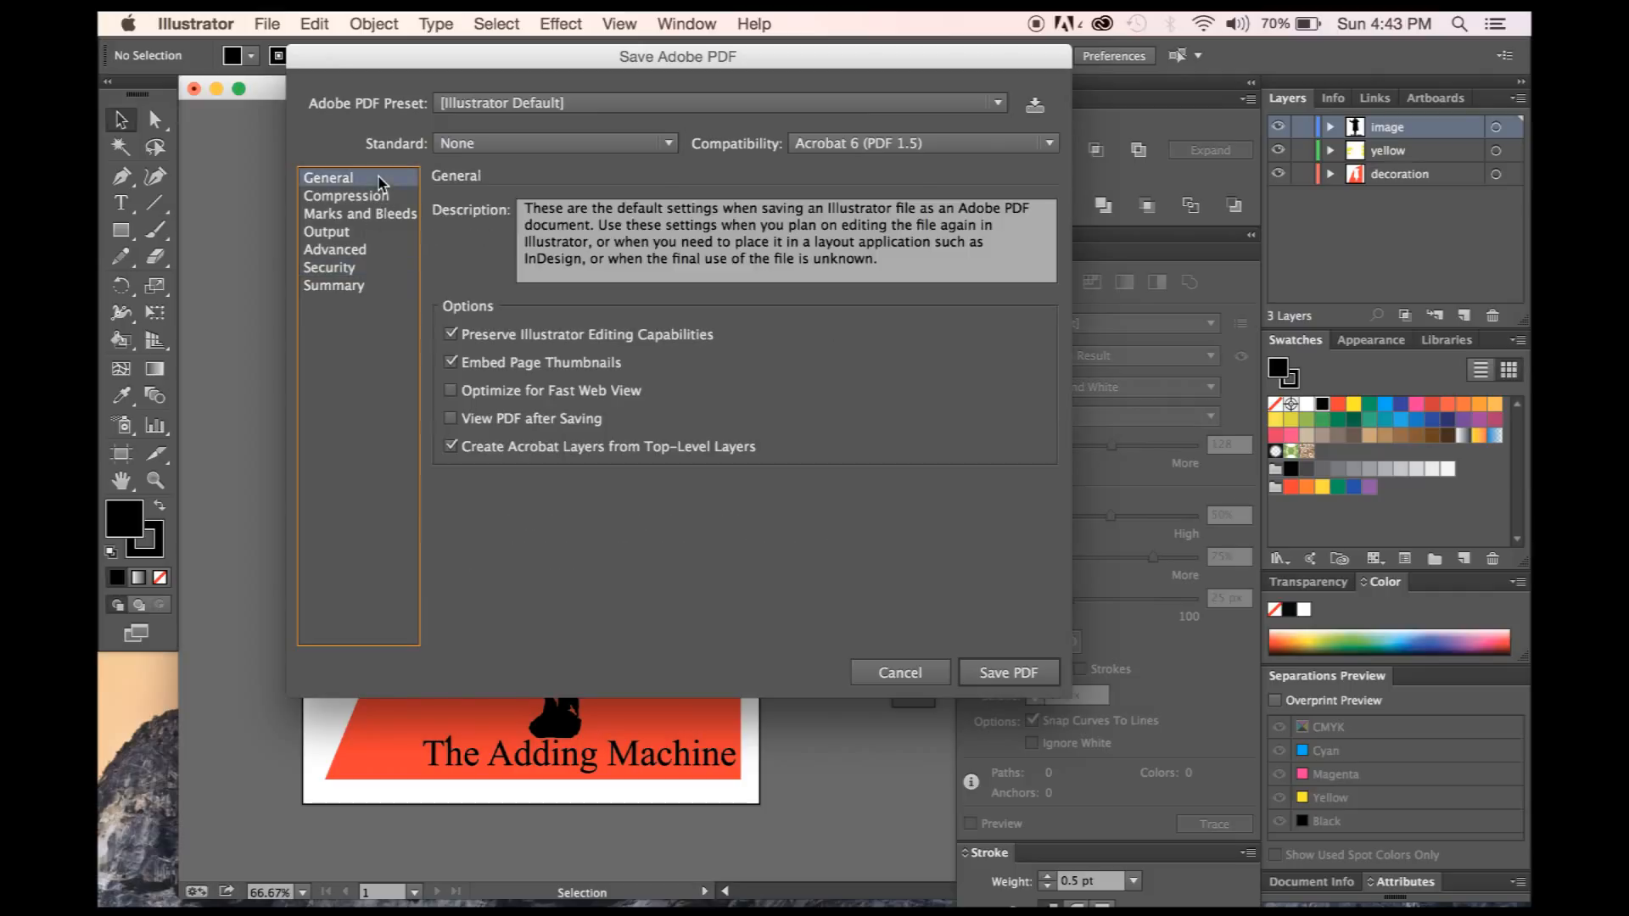
pyautogui.click(1006, 672)
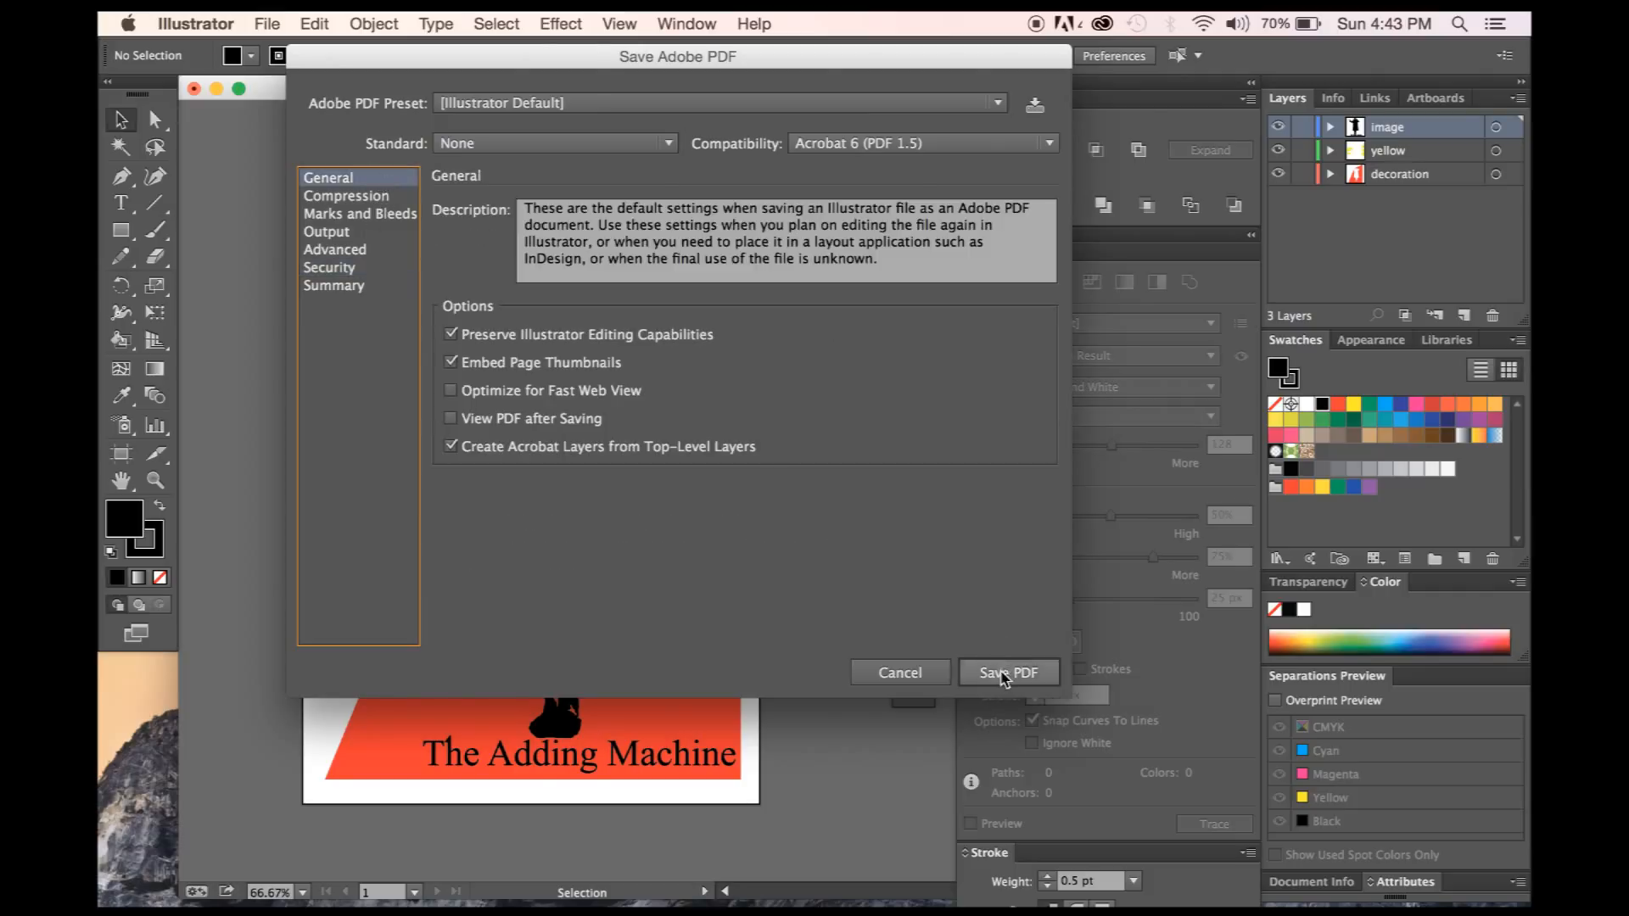